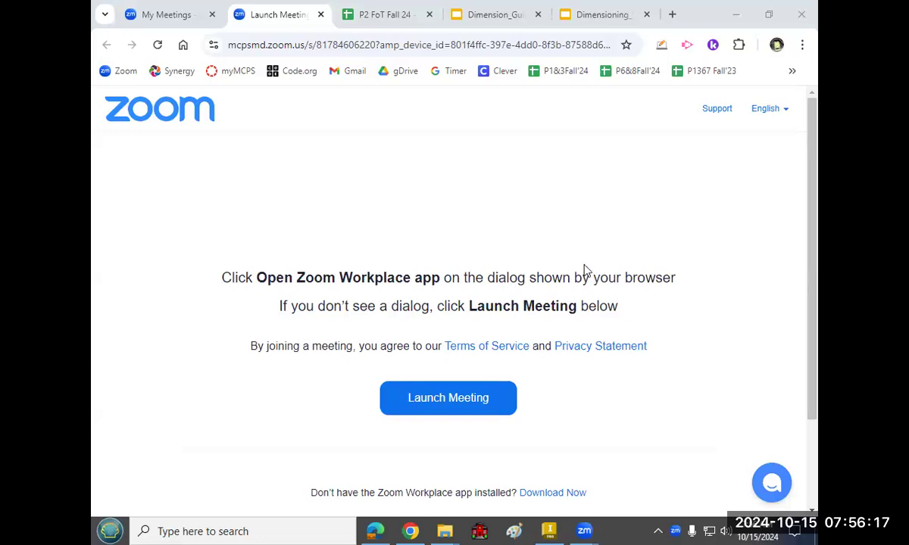
{"action": "key", "text": "alt+Tab"}
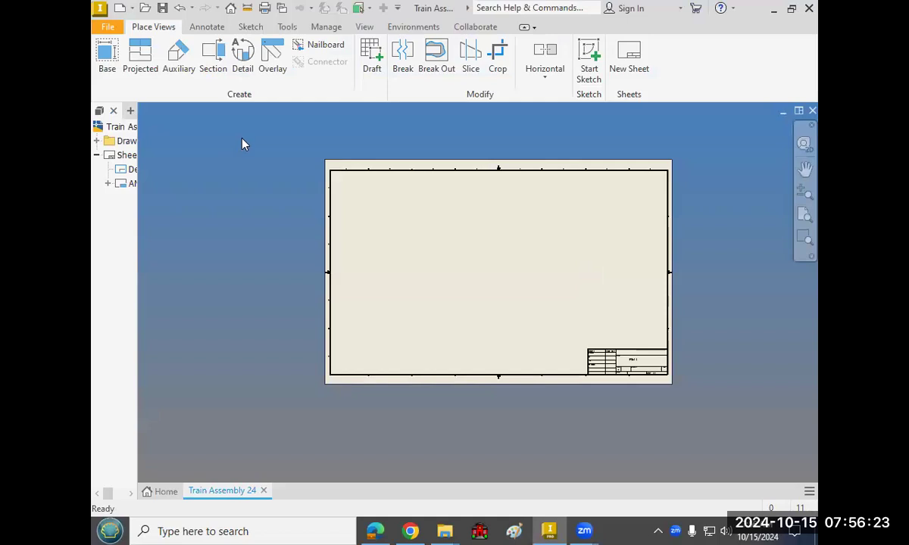
{"action": "scroll", "coordinate": [367, 245], "scroll_direction": "down", "scroll_amount": 3}
{"action": "scroll", "coordinate": [330, 259], "scroll_direction": "up", "scroll_amount": 3}
{"action": "middle_click_drag", "start_coordinate": [329, 261], "coordinate": [276, 262]}
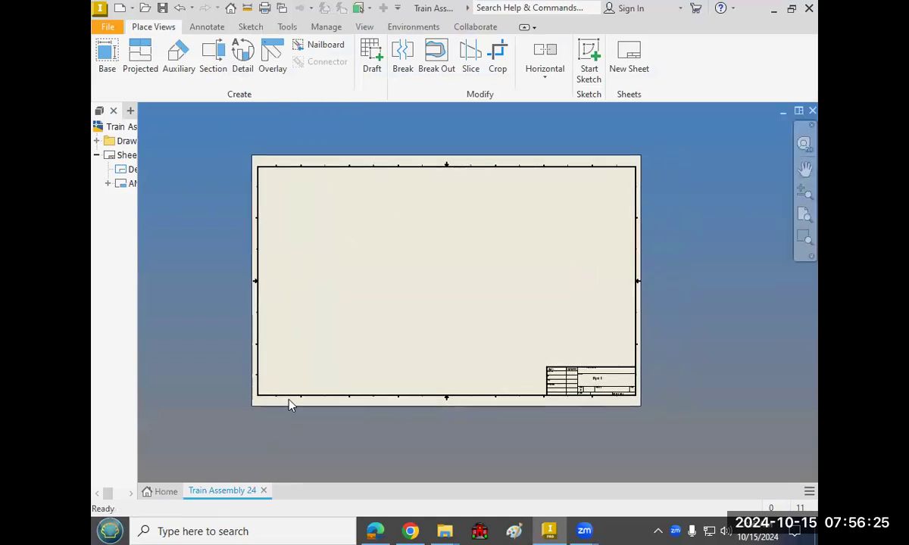
Check the "Technical Drawings: Day 1" entry in the P2 FoT Fall 24 spreadsheet in Chrome and return to Inventor.
{"action": "mouse_move", "coordinate": [409, 530]}
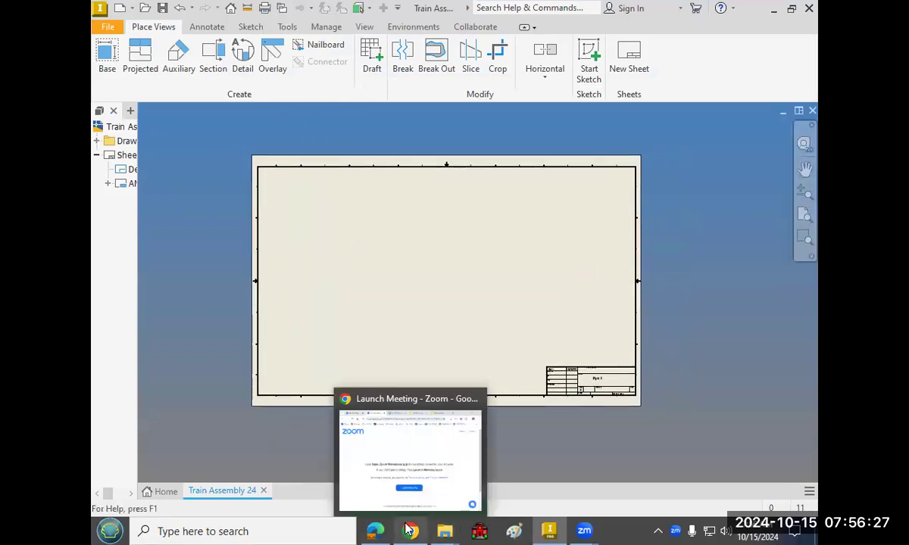
{"action": "left_click", "coordinate": [394, 459]}
{"action": "left_click", "coordinate": [388, 14]}
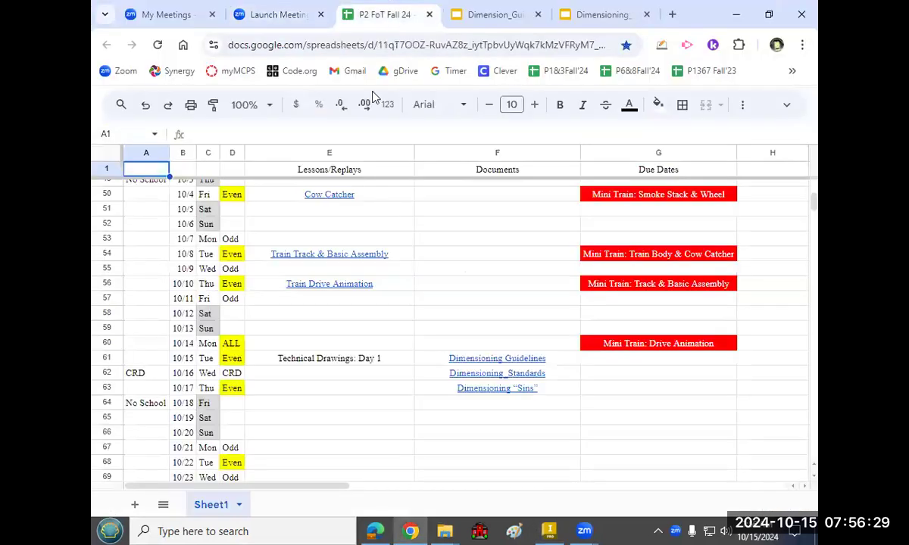
{"action": "left_click", "coordinate": [361, 366]}
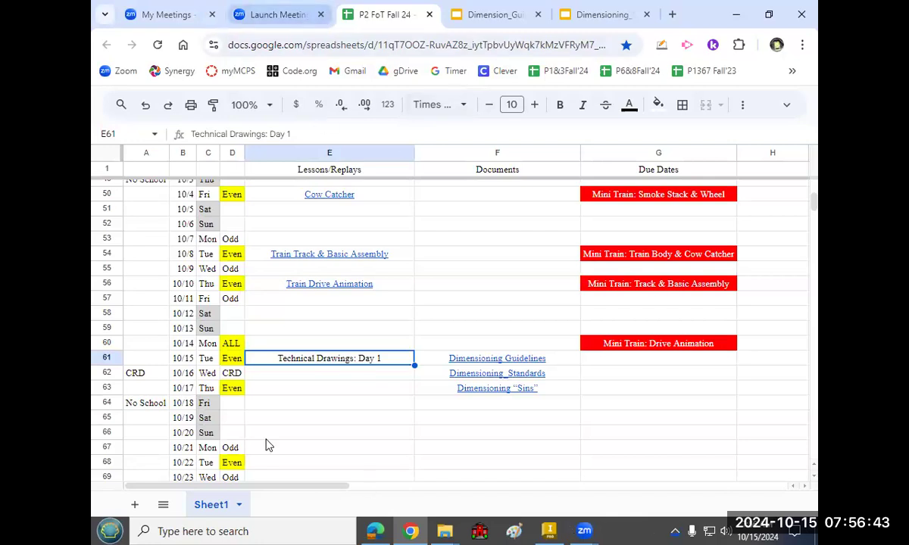
{"action": "key", "text": "alt+Tab"}
{"action": "left_click", "coordinate": [342, 274]}
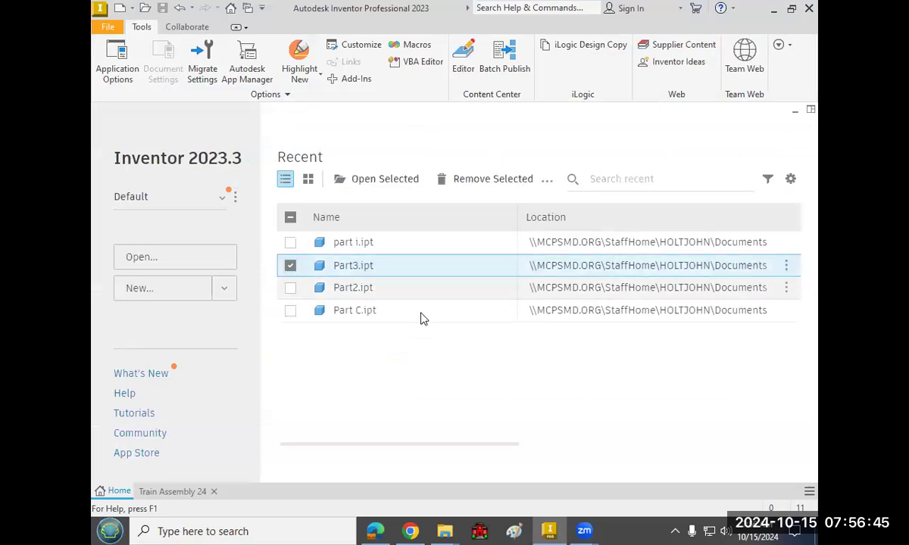
{"action": "double_click", "coordinate": [346, 269]}
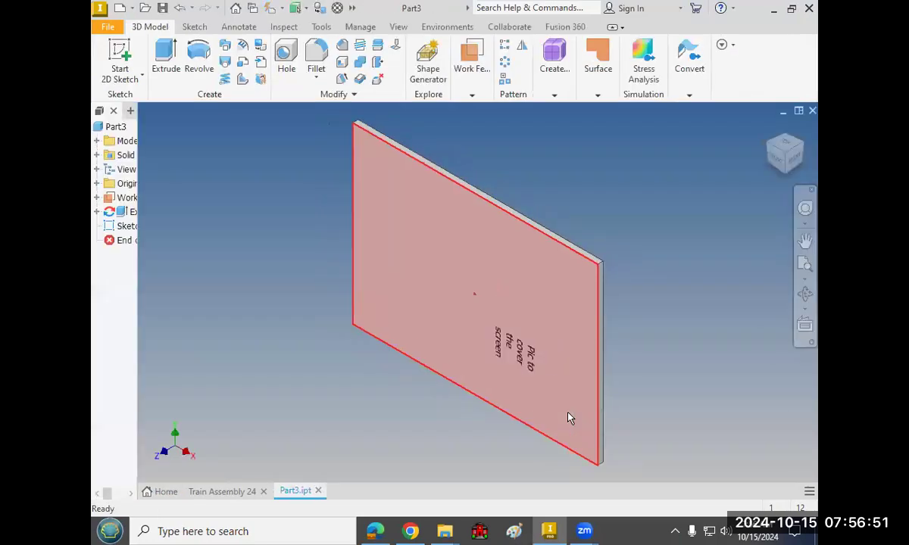
{"action": "mouse_move", "coordinate": [592, 441]}
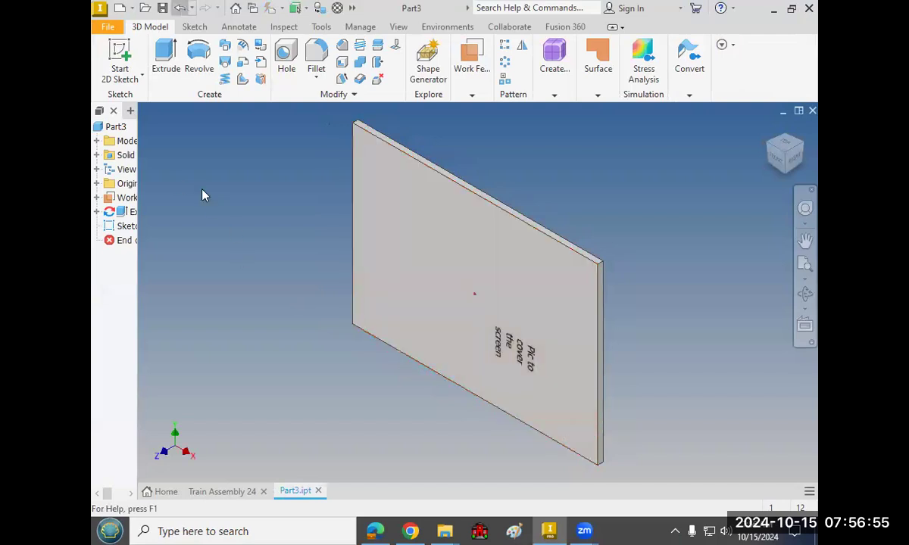
{"action": "left_click", "coordinate": [318, 490]}
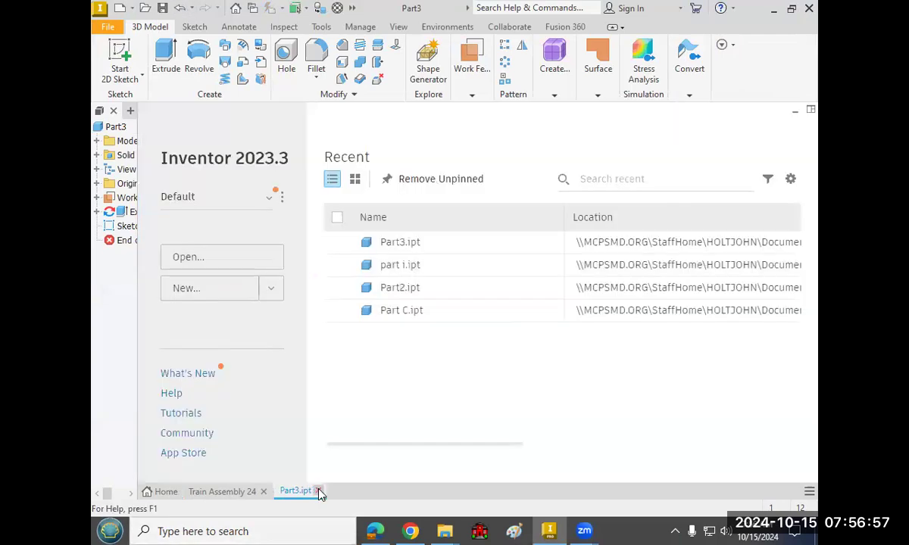
Open the recent file Part C.ipt and orbit the part to see it mostly from the front.
{"action": "double_click", "coordinate": [345, 309]}
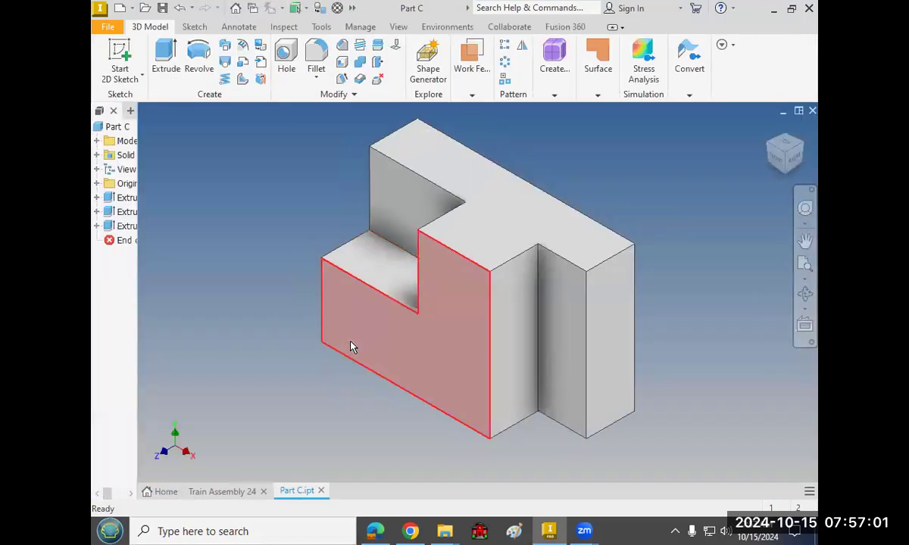
{"action": "mouse_move", "coordinate": [350, 347]}
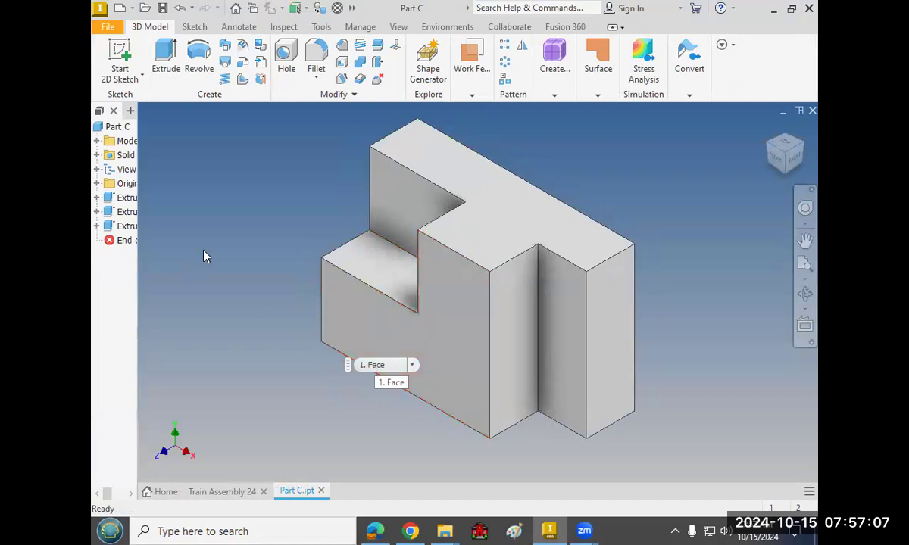
{"action": "mouse_move", "coordinate": [273, 266]}
{"action": "middle_mouse_down", "text": "shift"}
{"action": "mouse_move", "coordinate": [290, 242]}
{"action": "mouse_move", "coordinate": [314, 252]}
{"action": "mouse_move", "coordinate": [278, 253]}
{"action": "middle_mouse_up", "text": "shift"}
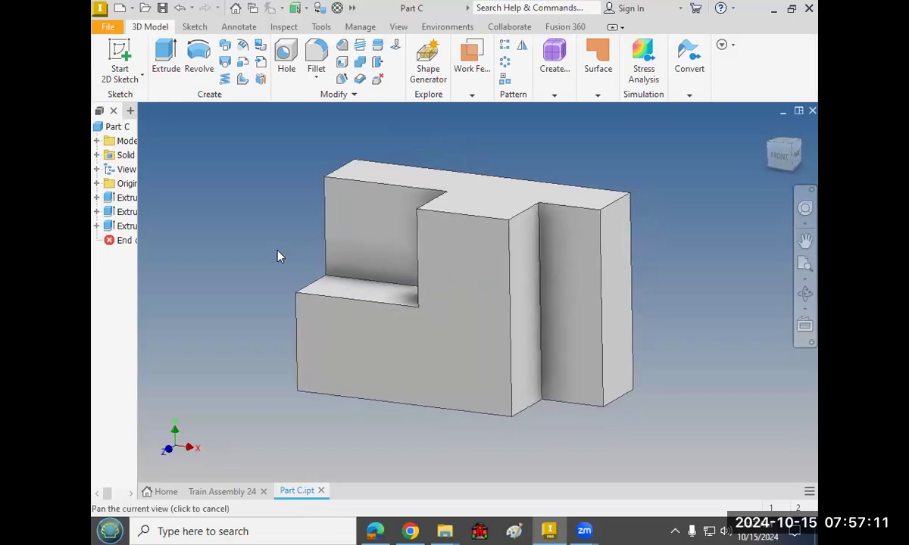
Place a 1:1 front base view of Part C on the Train Assembly 24 sheet and shift it toward mid-height.
{"action": "left_click", "coordinate": [230, 492]}
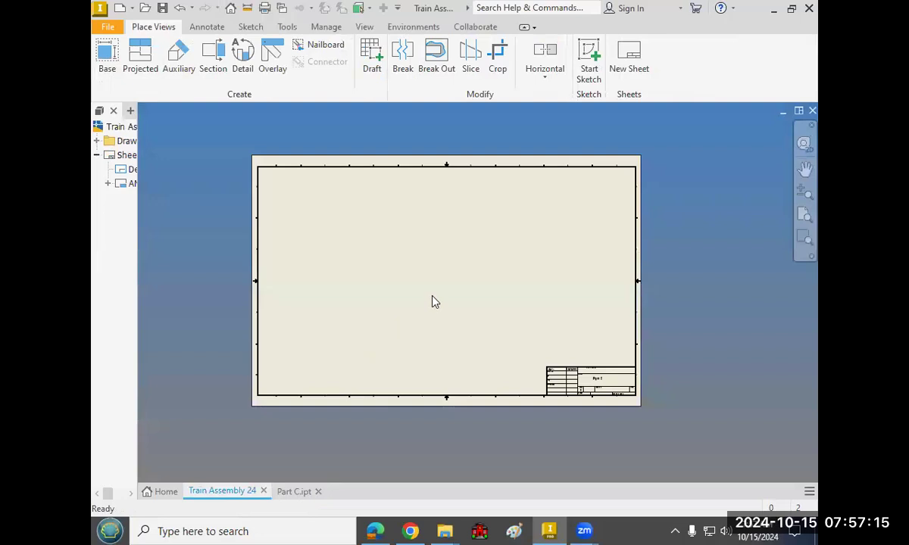
{"action": "scroll", "coordinate": [432, 296], "scroll_direction": "down", "scroll_amount": 5}
{"action": "scroll", "coordinate": [432, 296], "scroll_direction": "up", "scroll_amount": 4}
{"action": "mouse_move", "coordinate": [432, 296]}
{"action": "middle_mouse_down"}
{"action": "mouse_move", "coordinate": [458, 322]}
{"action": "mouse_move", "coordinate": [442, 322]}
{"action": "middle_mouse_up"}
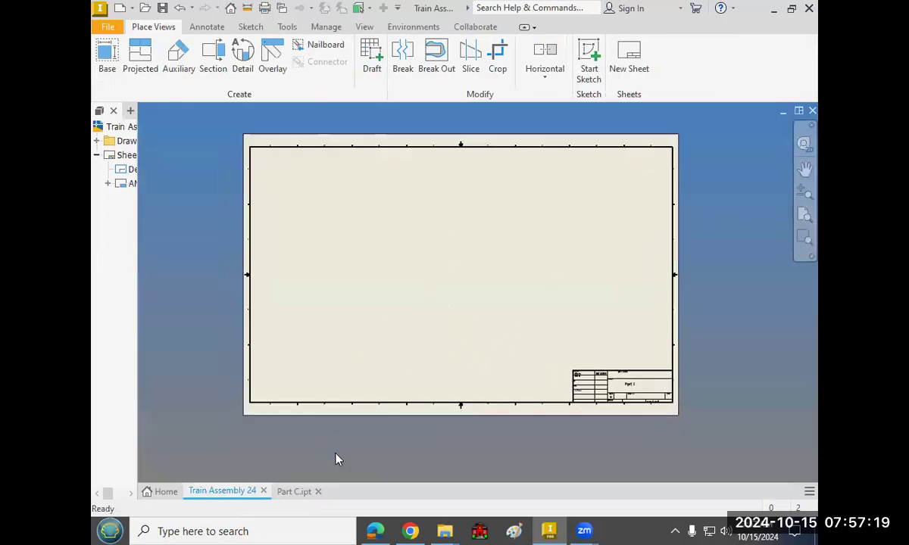
{"action": "mouse_move", "coordinate": [400, 262]}
{"action": "middle_mouse_down"}
{"action": "mouse_move", "coordinate": [413, 270]}
{"action": "mouse_move", "coordinate": [395, 255]}
{"action": "middle_mouse_up"}
{"action": "scroll", "coordinate": [418, 262], "scroll_direction": "down", "scroll_amount": 1}
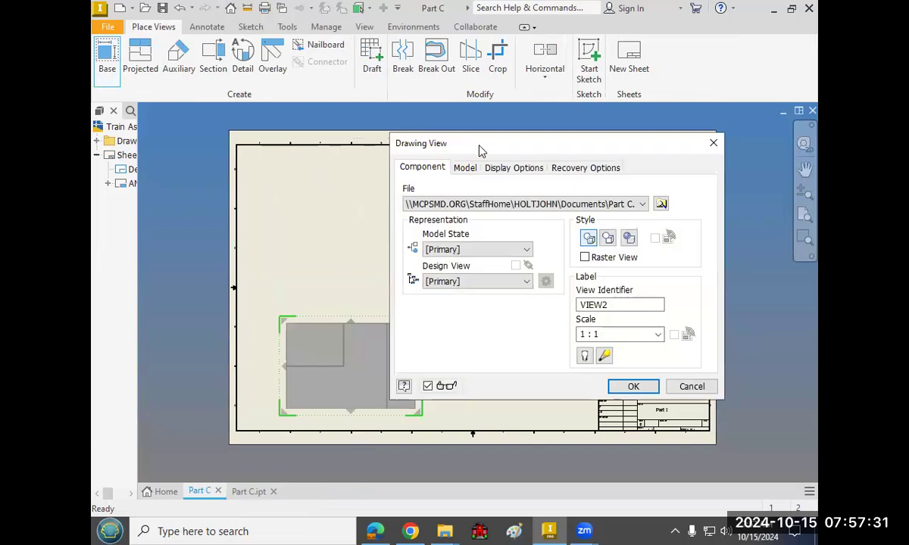
{"action": "left_click_drag", "start_coordinate": [478, 150], "coordinate": [542, 121]}
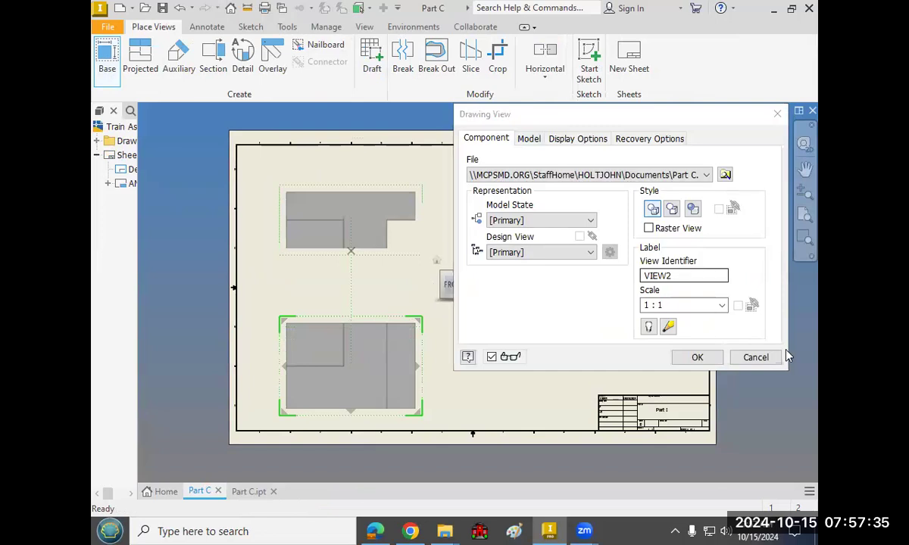
{"action": "left_click", "coordinate": [761, 358]}
{"action": "left_click", "coordinate": [107, 55]}
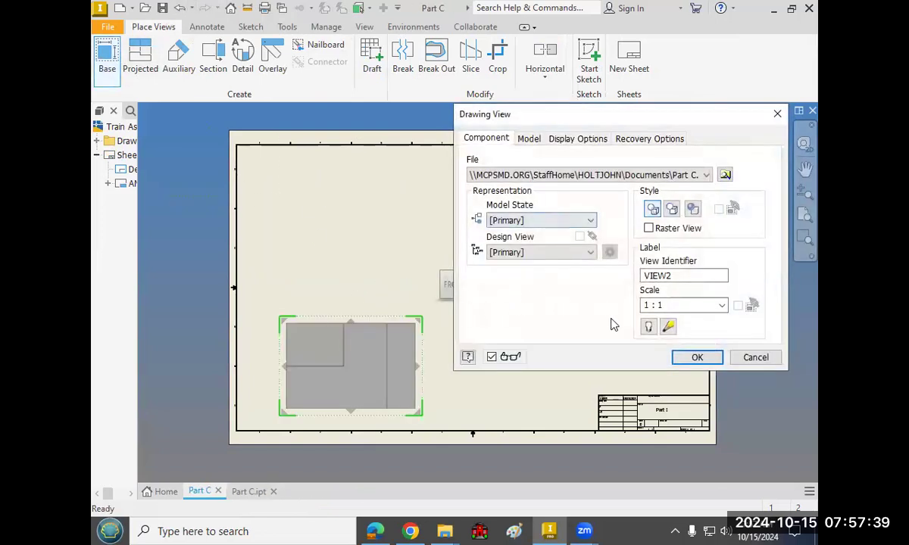
{"action": "left_click", "coordinate": [698, 358]}
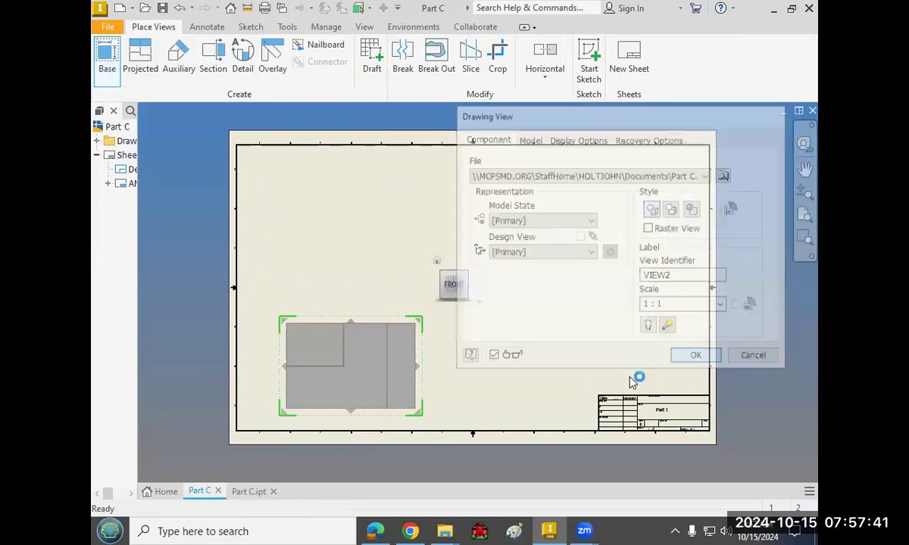
{"action": "left_click_drag", "start_coordinate": [424, 347], "coordinate": [430, 291]}
Create top, right-side and isometric projected views from the front view of Part C.
{"action": "left_click", "coordinate": [140, 55]}
{"action": "left_click", "coordinate": [344, 291]}
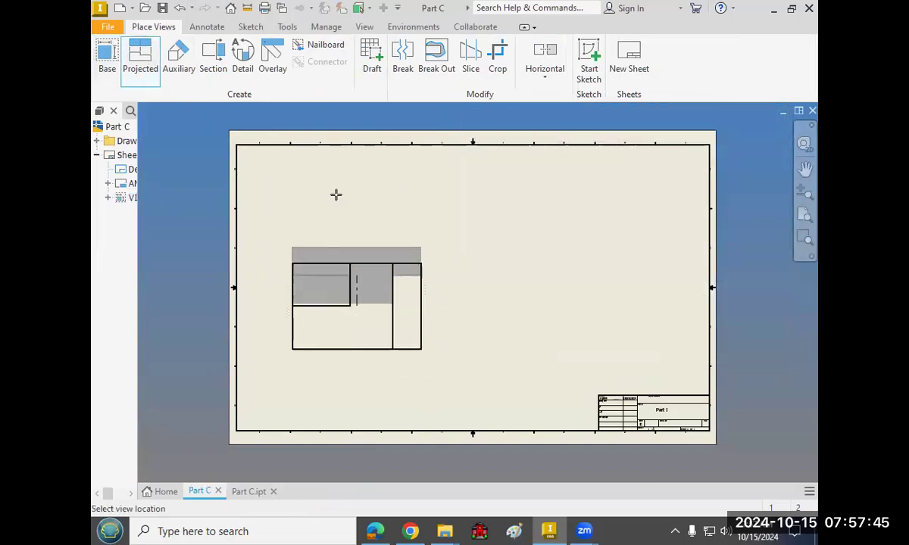
{"action": "left_click", "coordinate": [345, 203]}
{"action": "left_click", "coordinate": [519, 319]}
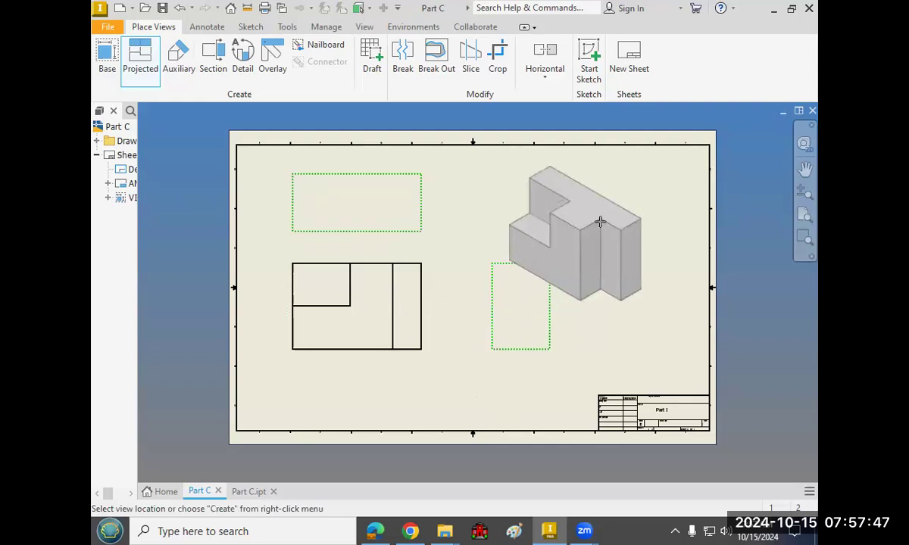
{"action": "left_click", "coordinate": [611, 225]}
{"action": "right_click", "coordinate": [612, 226]}
{"action": "left_click", "coordinate": [664, 228]}
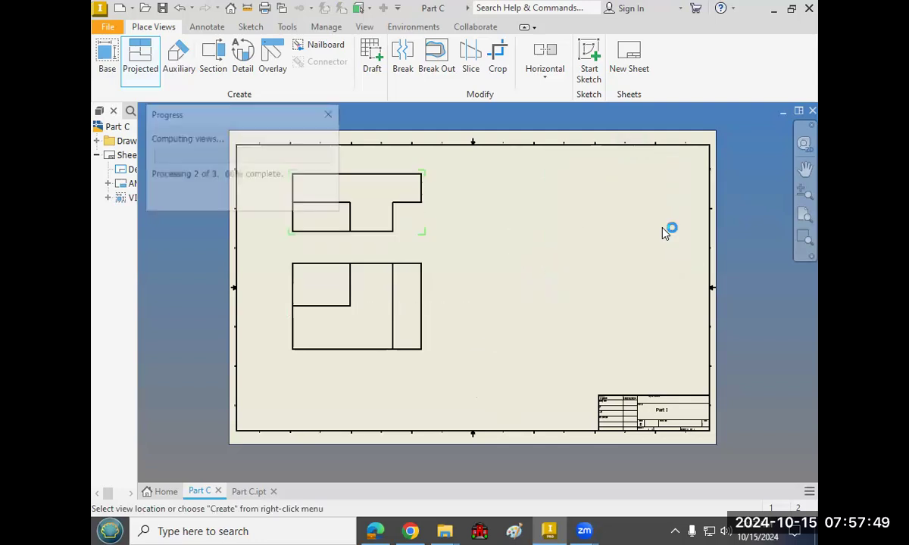
Move the front view farther below the top view and nudge the isometric view slightly inward from the border.
{"action": "middle_click_drag", "start_coordinate": [471, 234], "coordinate": [459, 245]}
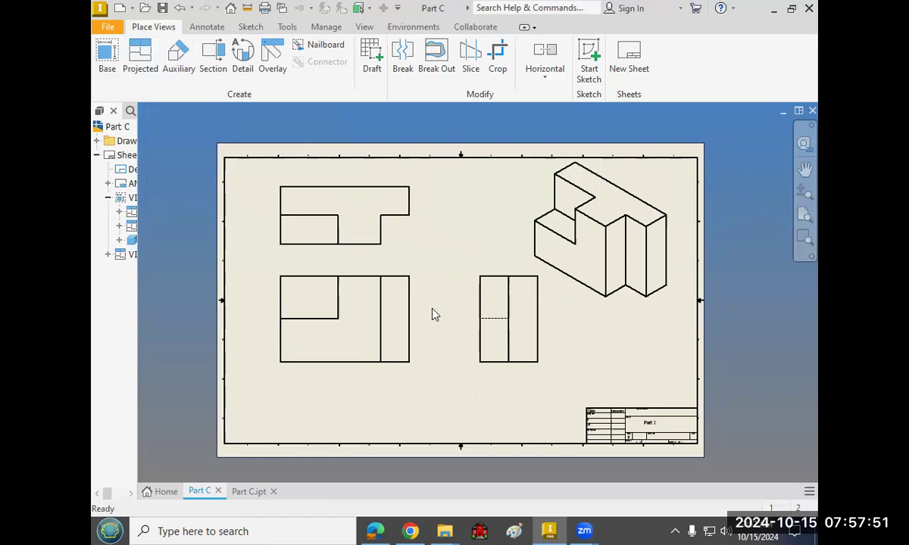
{"action": "left_click_drag", "start_coordinate": [415, 330], "coordinate": [427, 349]}
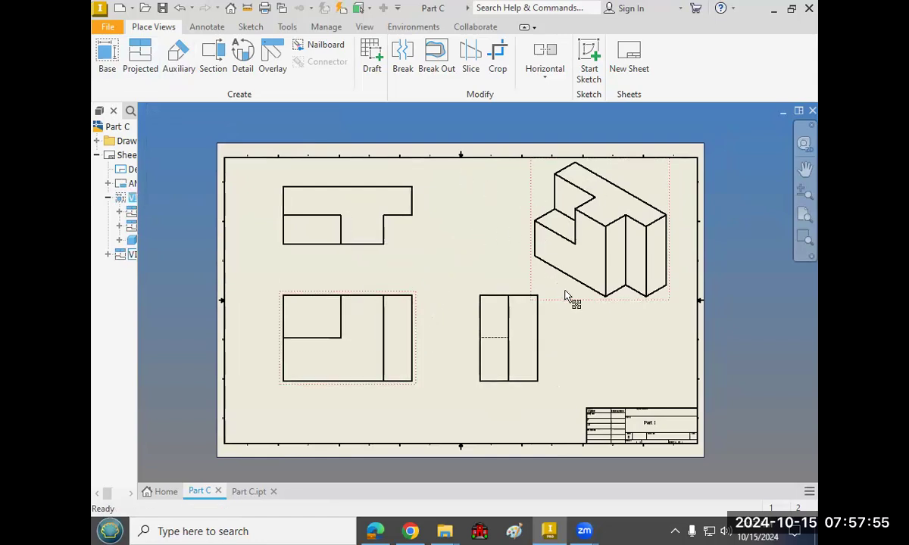
{"action": "left_click_drag", "start_coordinate": [571, 299], "coordinate": [563, 303]}
Dimension the width of the front view's upper-left notch, placing the dimension above the view with its default text.
{"action": "middle_click_drag", "start_coordinate": [446, 288], "coordinate": [469, 274]}
{"action": "left_click", "coordinate": [207, 27]}
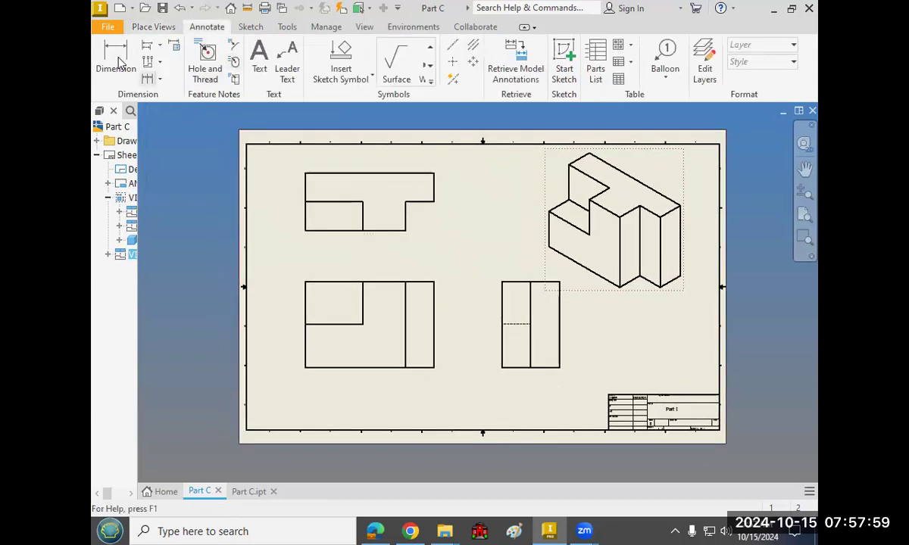
{"action": "key", "text": "d"}
{"action": "left_click", "coordinate": [305, 302]}
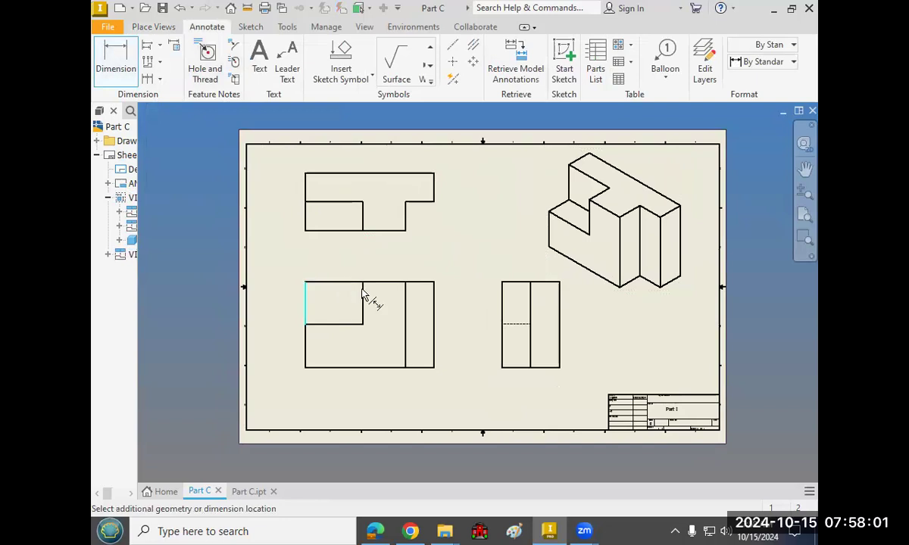
{"action": "left_click", "coordinate": [363, 301]}
{"action": "left_click", "coordinate": [372, 258]}
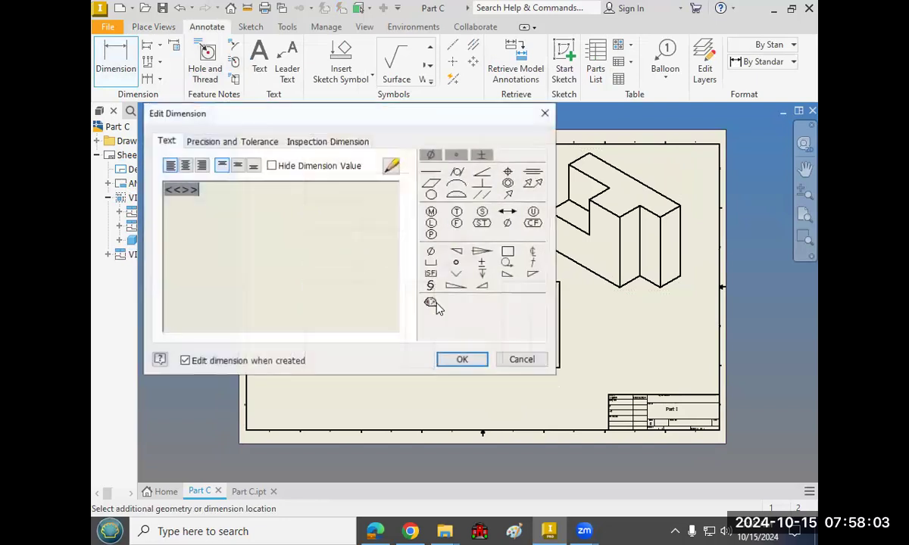
{"action": "left_click", "coordinate": [475, 359]}
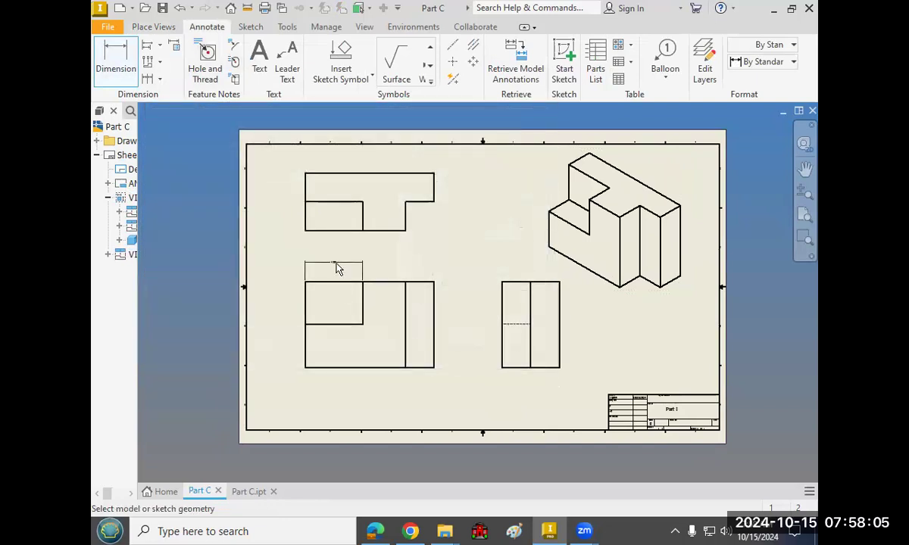
{"action": "double_click", "coordinate": [338, 269]}
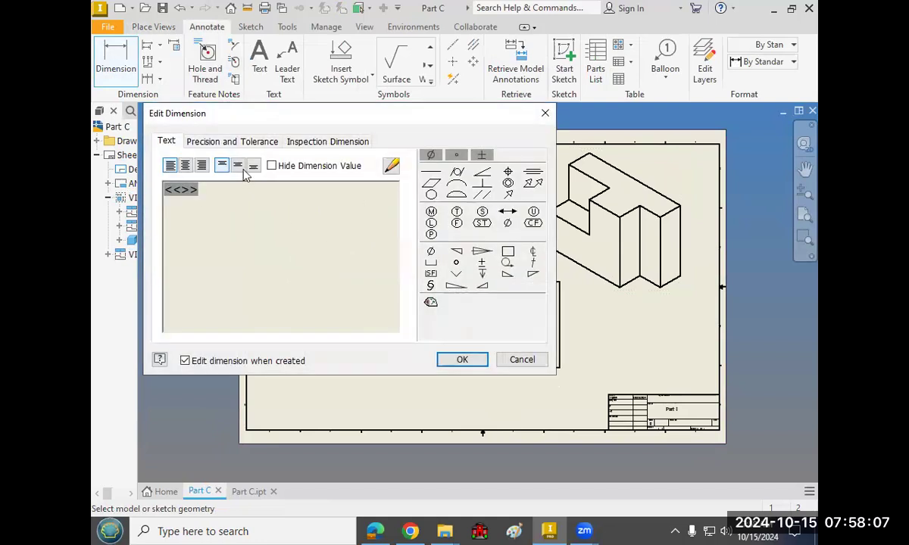
{"action": "left_click", "coordinate": [546, 115]}
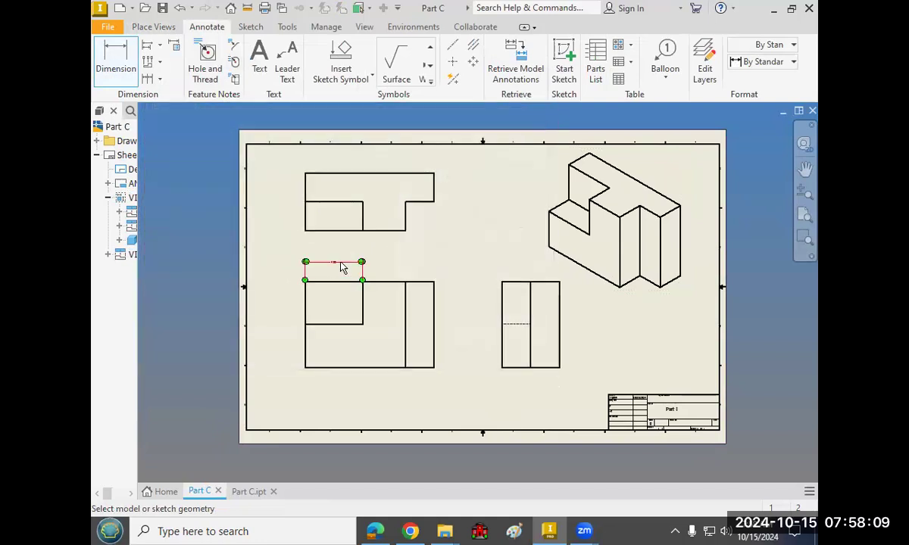
{"action": "right_click", "coordinate": [337, 265]}
{"action": "left_click", "coordinate": [391, 262]}
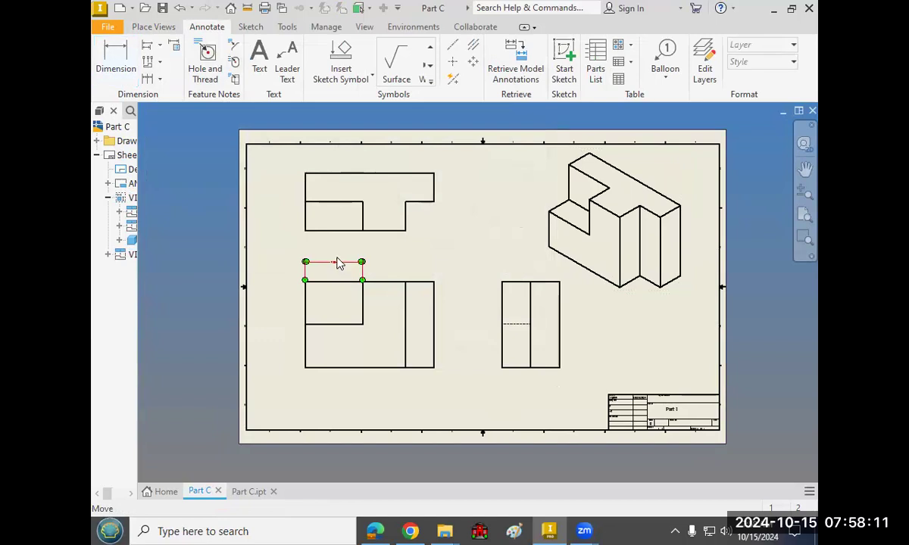
Set the Standard text style's text height to 0.240 in and save the style change.
{"action": "right_click", "coordinate": [337, 263]}
{"action": "left_click", "coordinate": [394, 439]}
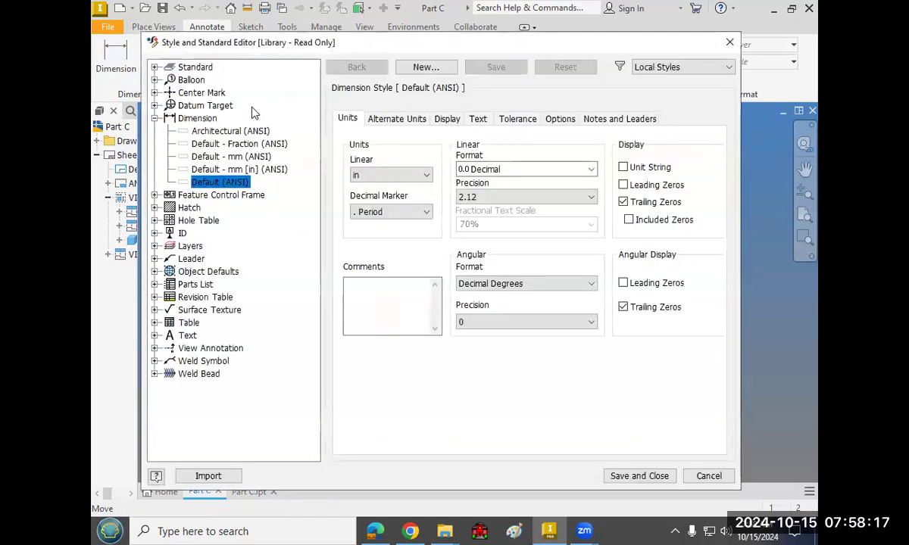
{"action": "left_click", "coordinate": [155, 336]}
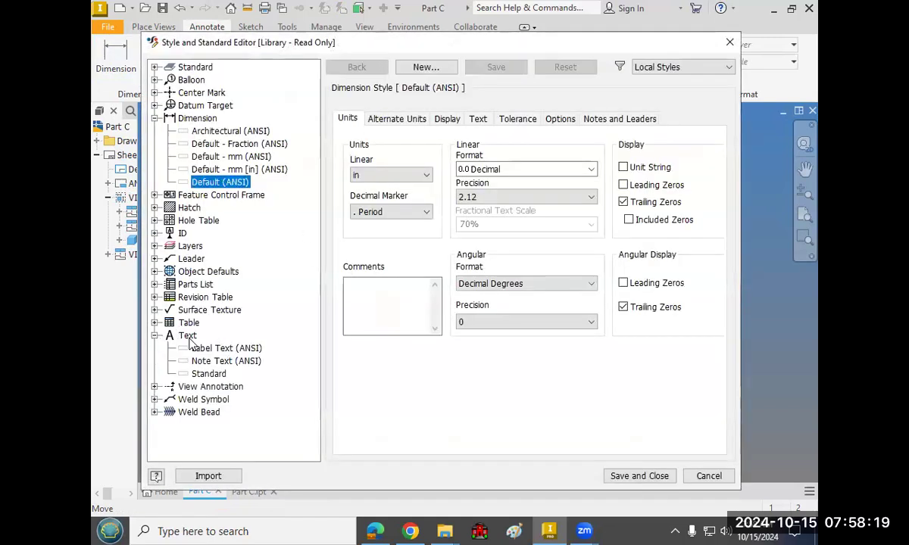
{"action": "left_click", "coordinate": [187, 335]}
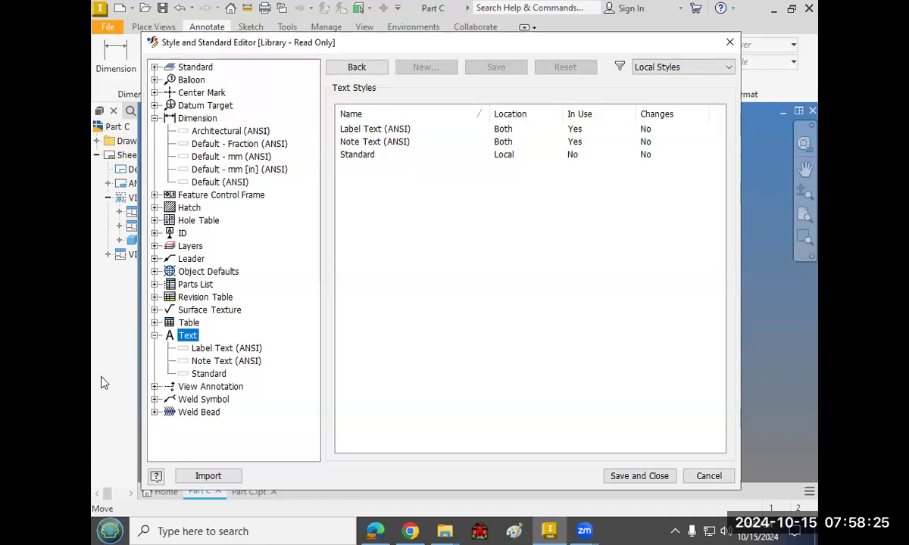
{"action": "left_click", "coordinate": [197, 373]}
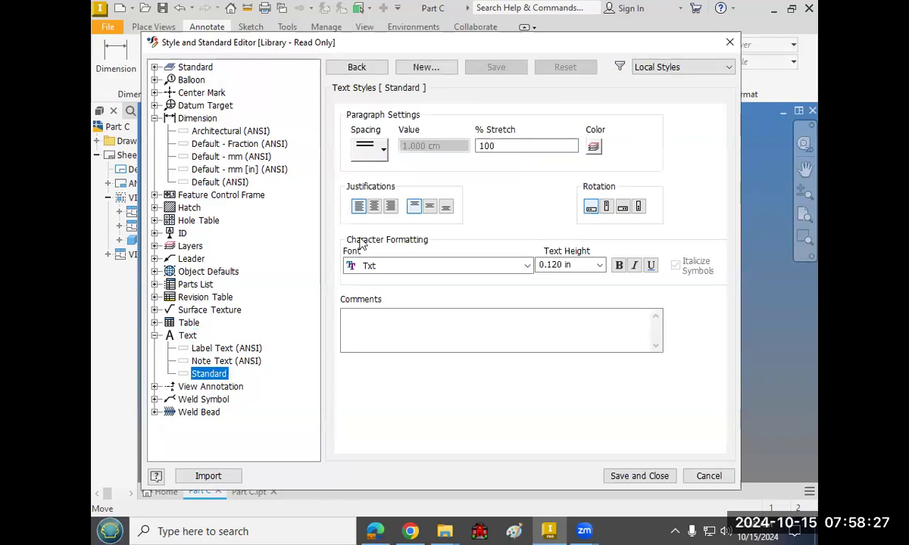
{"action": "left_click", "coordinate": [600, 265]}
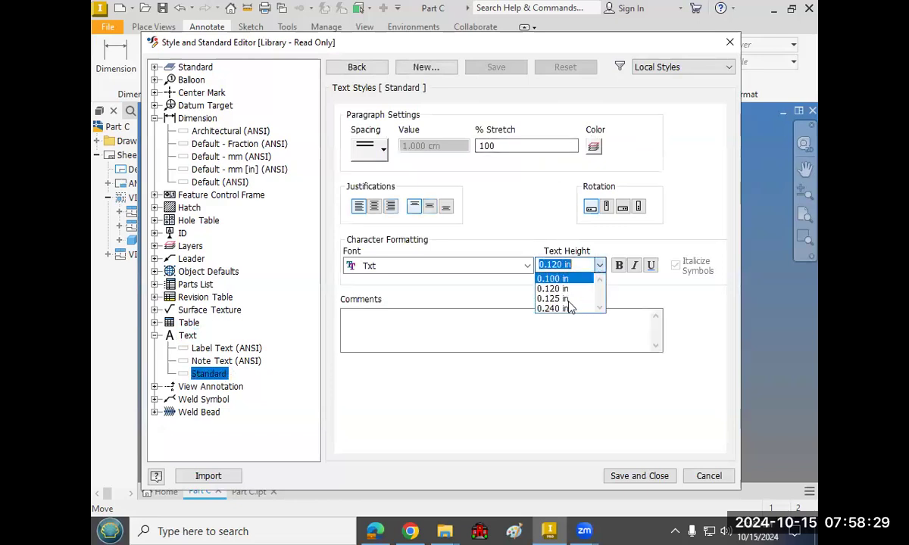
{"action": "left_click", "coordinate": [557, 309]}
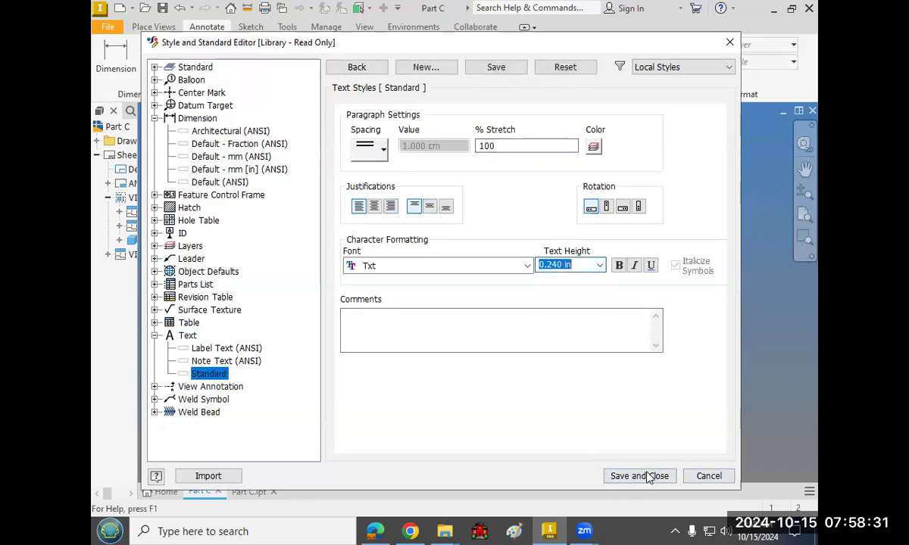
{"action": "left_click", "coordinate": [647, 476]}
Try to enlarge the text of the front view's notch-width dimension to a height of 0.240 in.
{"action": "left_click", "coordinate": [339, 264]}
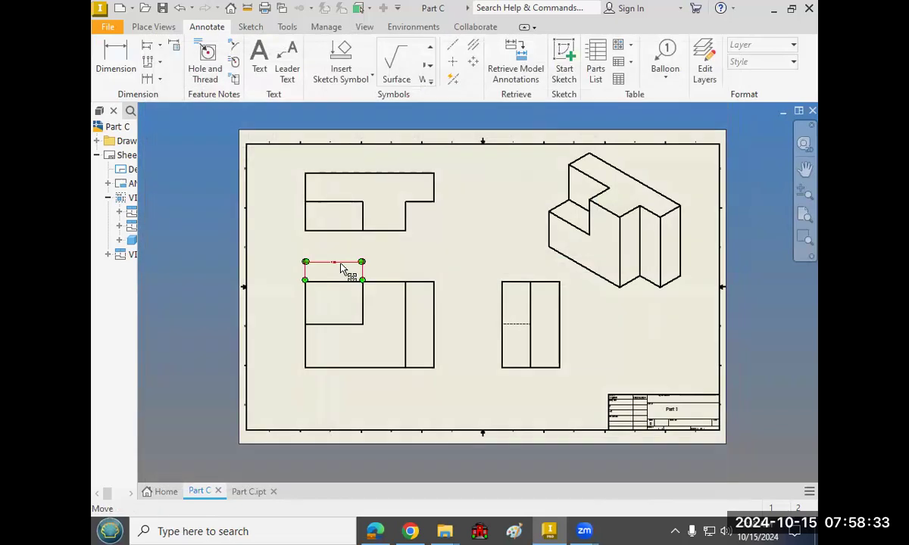
{"action": "right_click", "coordinate": [340, 266]}
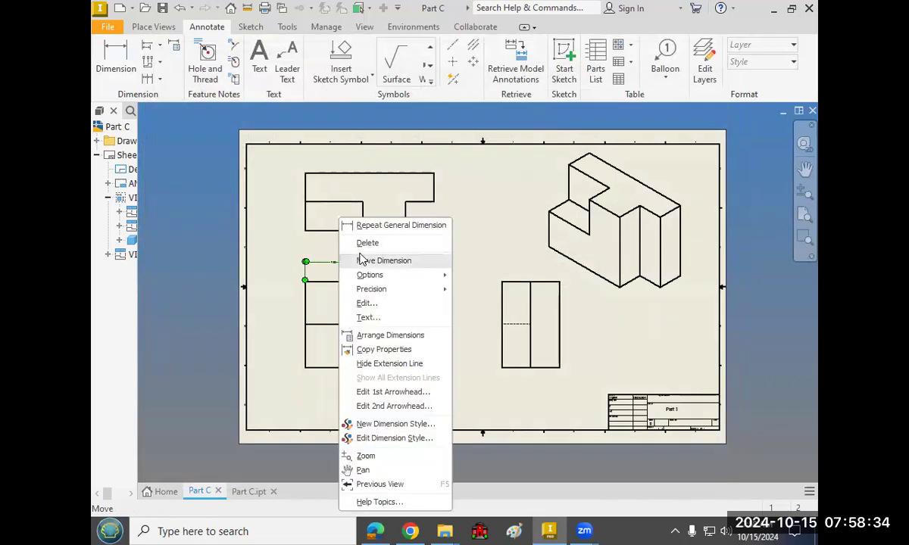
{"action": "left_click", "coordinate": [293, 264]}
{"action": "right_click", "coordinate": [327, 267]}
{"action": "left_click", "coordinate": [349, 318]}
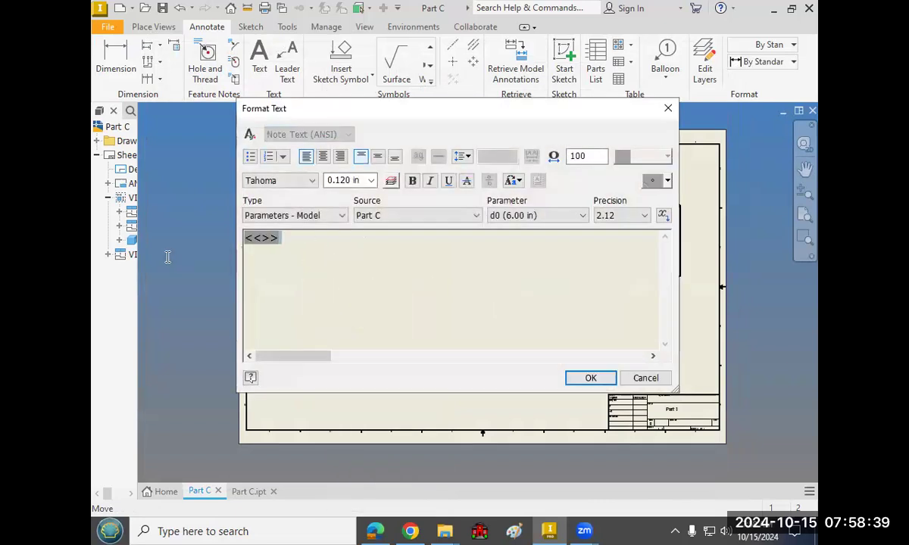
{"action": "left_click", "coordinate": [371, 180]}
{"action": "left_click", "coordinate": [338, 225]}
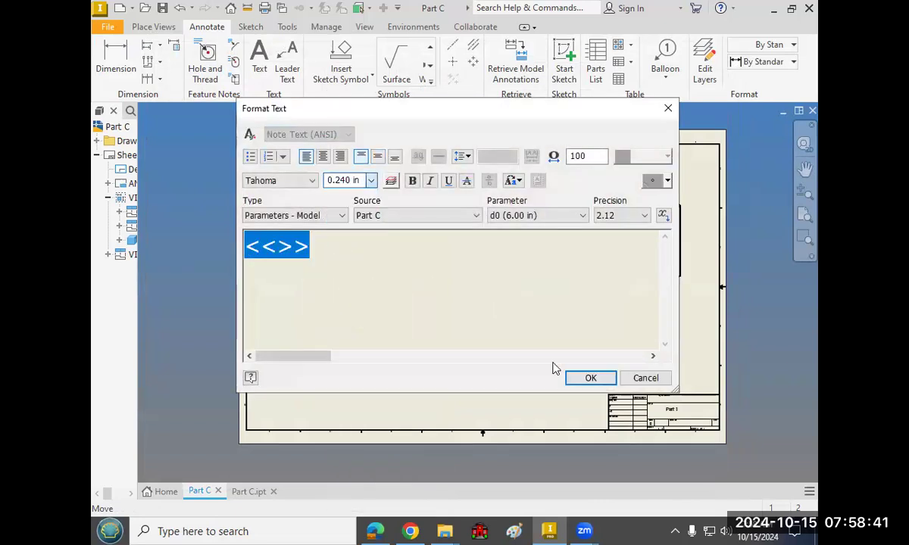
{"action": "left_click", "coordinate": [594, 378]}
{"action": "scroll", "coordinate": [335, 266], "scroll_direction": "up", "scroll_amount": 5}
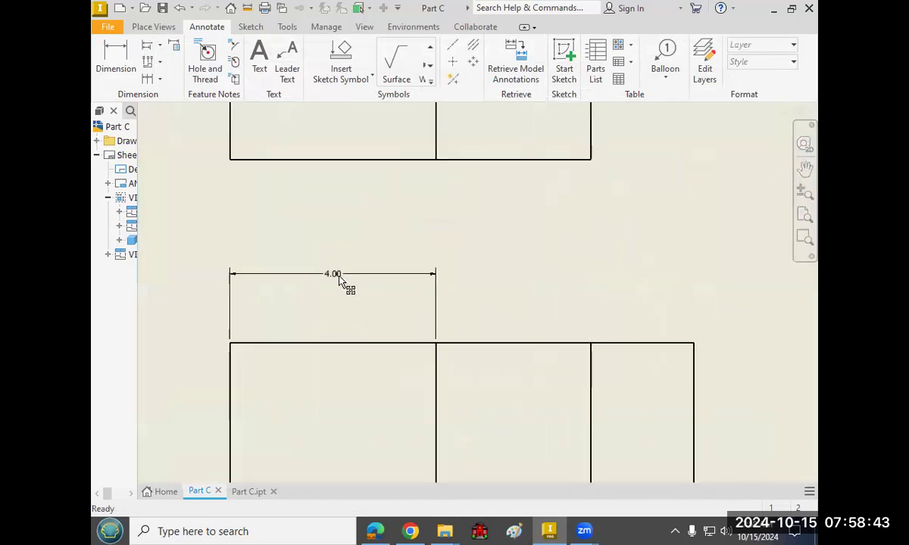
{"action": "scroll", "coordinate": [344, 295], "scroll_direction": "up", "scroll_amount": 3}
{"action": "scroll", "coordinate": [348, 303], "scroll_direction": "down", "scroll_amount": 3}
{"action": "middle_click_drag", "start_coordinate": [348, 302], "coordinate": [329, 252]}
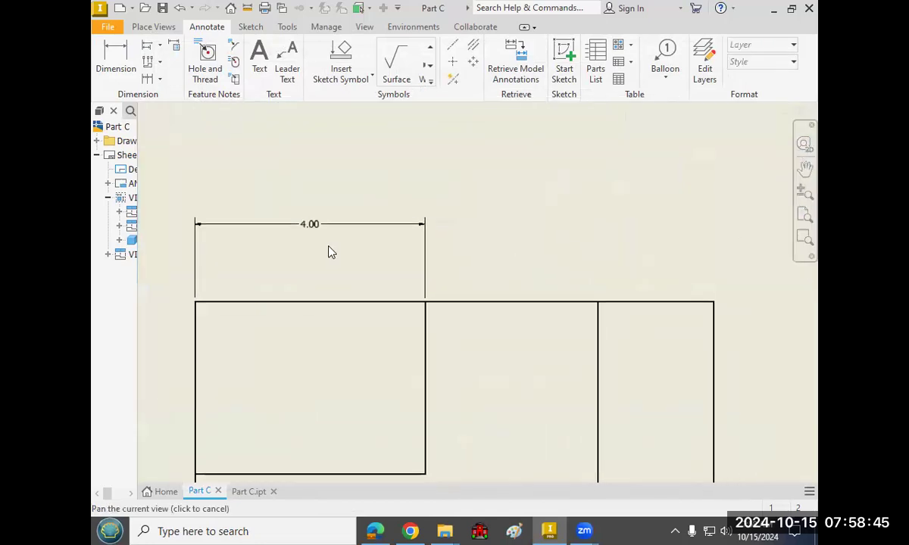
{"action": "scroll", "coordinate": [331, 253], "scroll_direction": "down", "scroll_amount": 2}
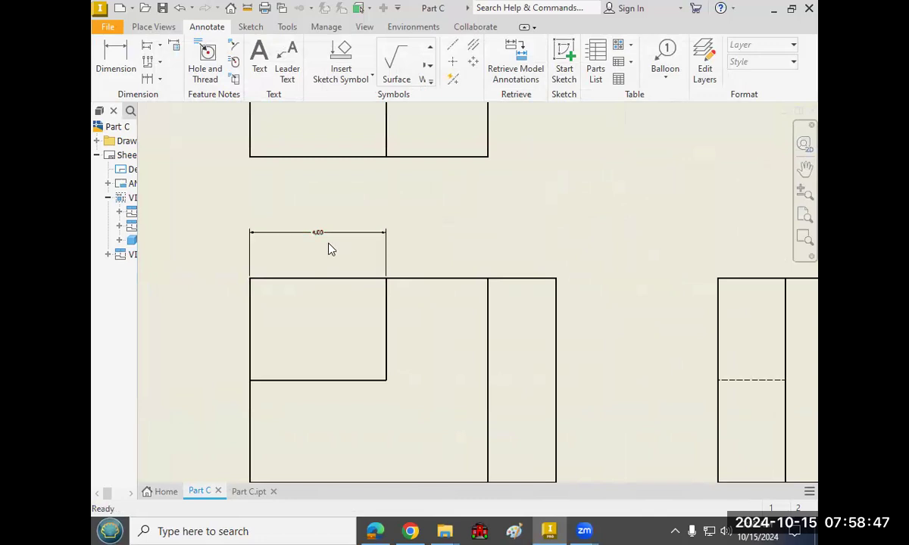
{"action": "scroll", "coordinate": [331, 250], "scroll_direction": "down", "scroll_amount": 2}
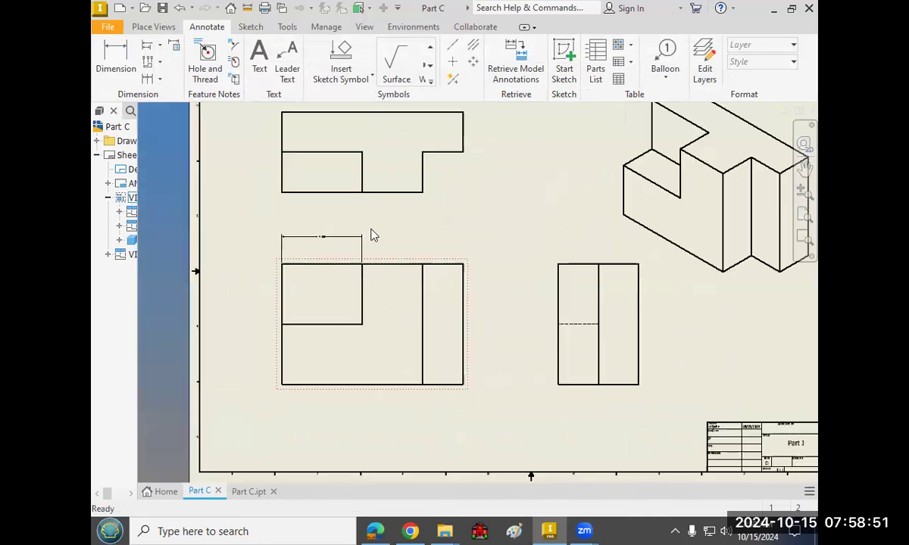
Dimension the front view from its left edge to the full-height inner vertical edge, placing it above the notch-width dimension with default text.
{"action": "scroll", "coordinate": [433, 246], "scroll_direction": "up", "scroll_amount": 2}
{"action": "middle_click_drag", "start_coordinate": [351, 227], "coordinate": [441, 236]}
{"action": "key", "text": "d"}
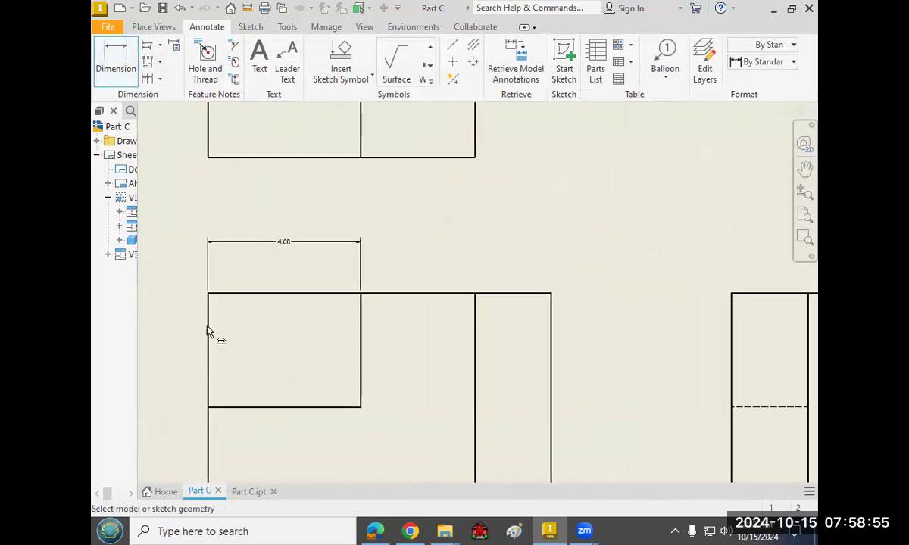
{"action": "left_click", "coordinate": [209, 332]}
{"action": "left_click", "coordinate": [476, 312]}
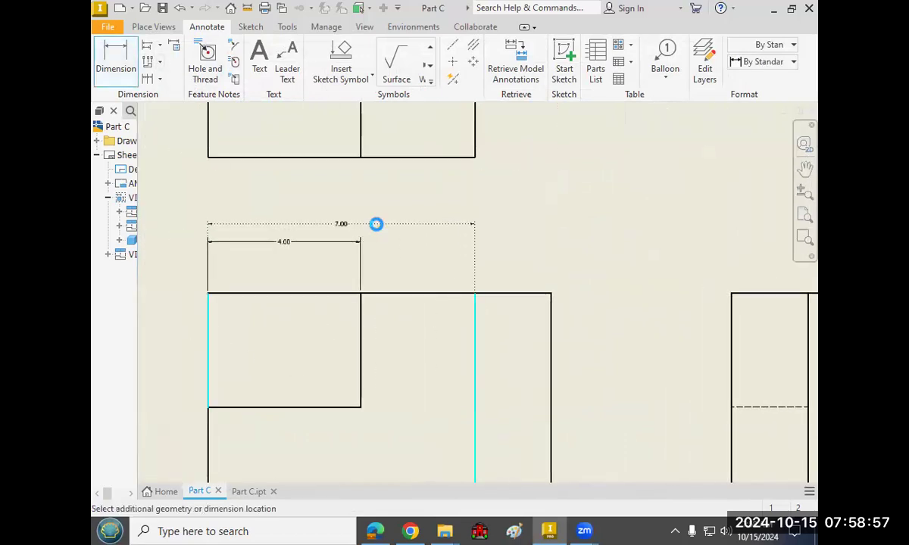
{"action": "left_click", "coordinate": [460, 244]}
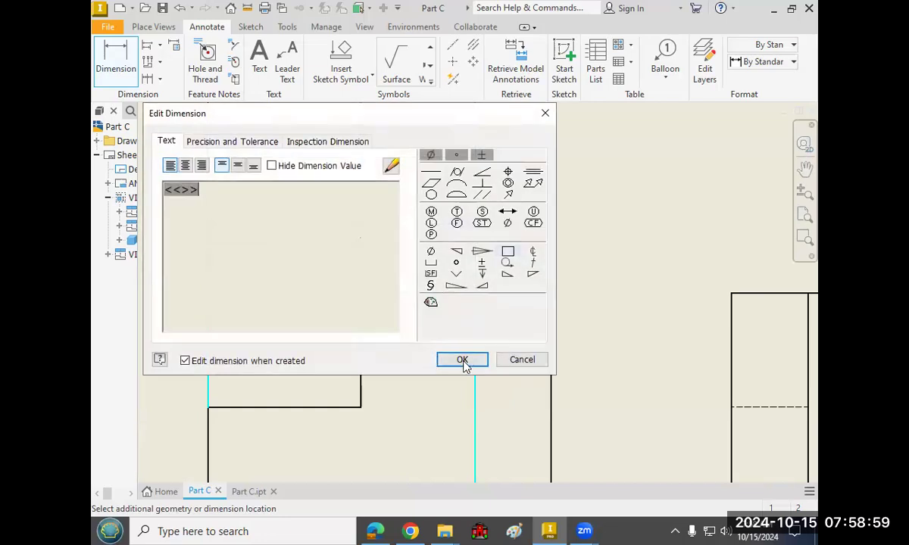
{"action": "left_click", "coordinate": [186, 192]}
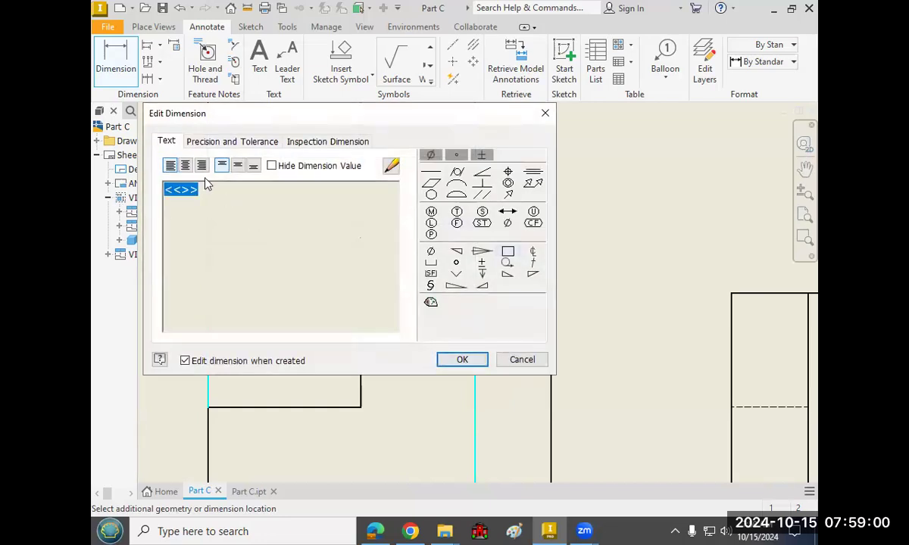
{"action": "left_click", "coordinate": [307, 144]}
{"action": "left_click", "coordinate": [232, 144]}
{"action": "left_click", "coordinate": [167, 142]}
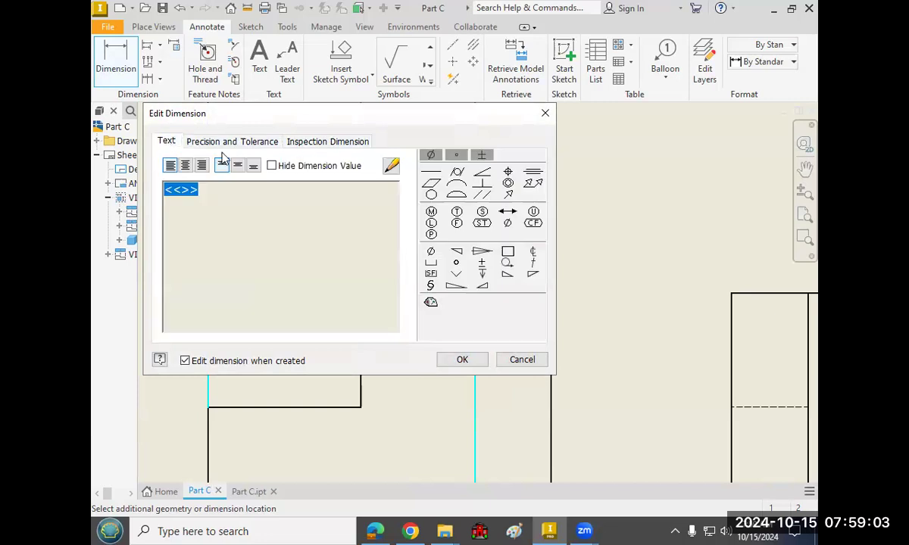
{"action": "left_click", "coordinate": [233, 142]}
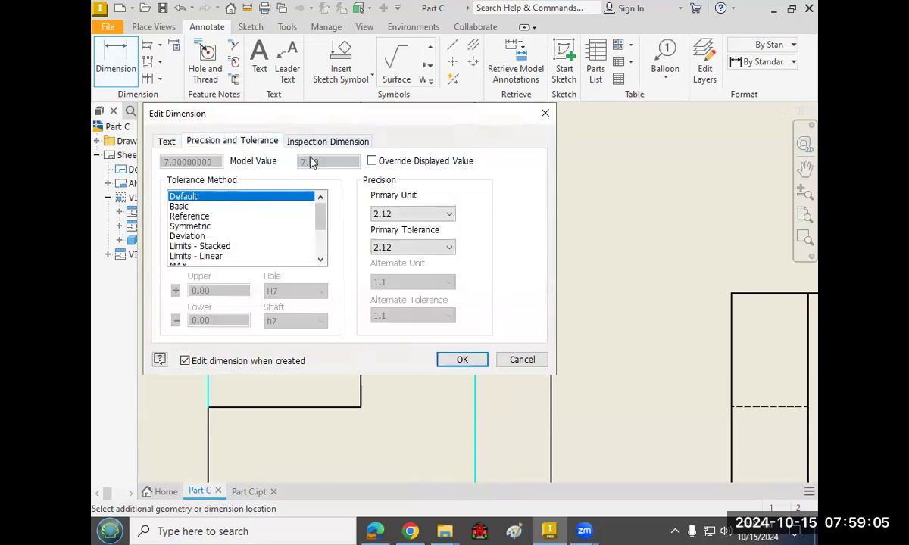
{"action": "left_click", "coordinate": [163, 144]}
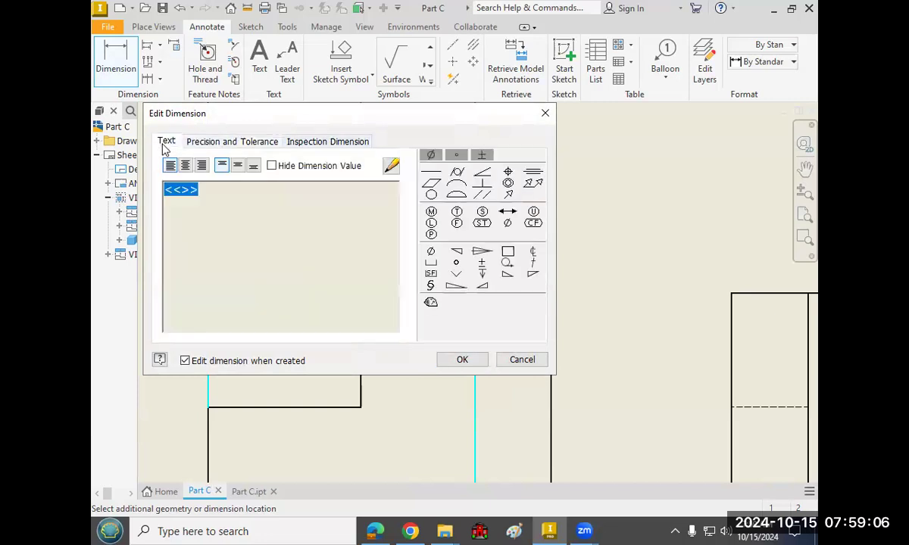
{"action": "left_click", "coordinate": [459, 360]}
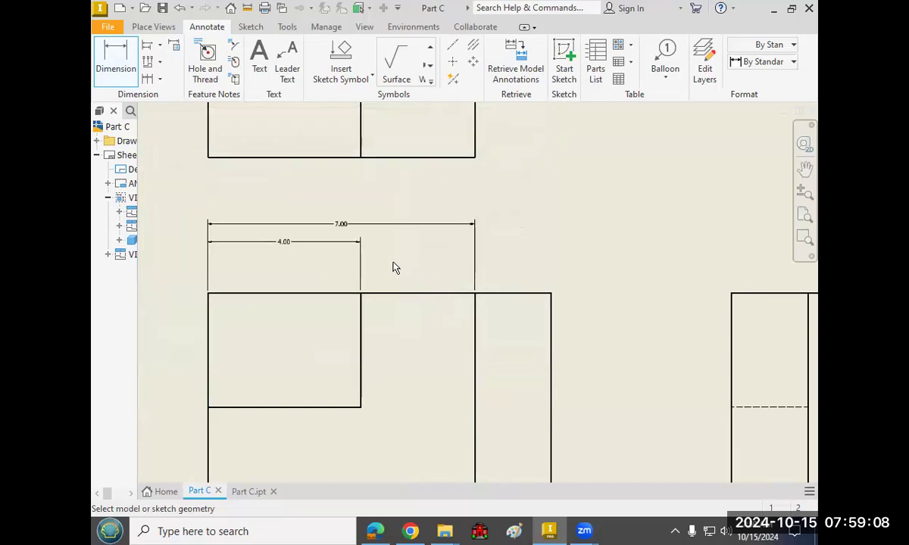
Dimension the front view's overall width, placing it above the other two width dimensions with default text.
{"action": "left_click", "coordinate": [209, 328]}
{"action": "left_click", "coordinate": [550, 312]}
{"action": "left_click", "coordinate": [354, 195]}
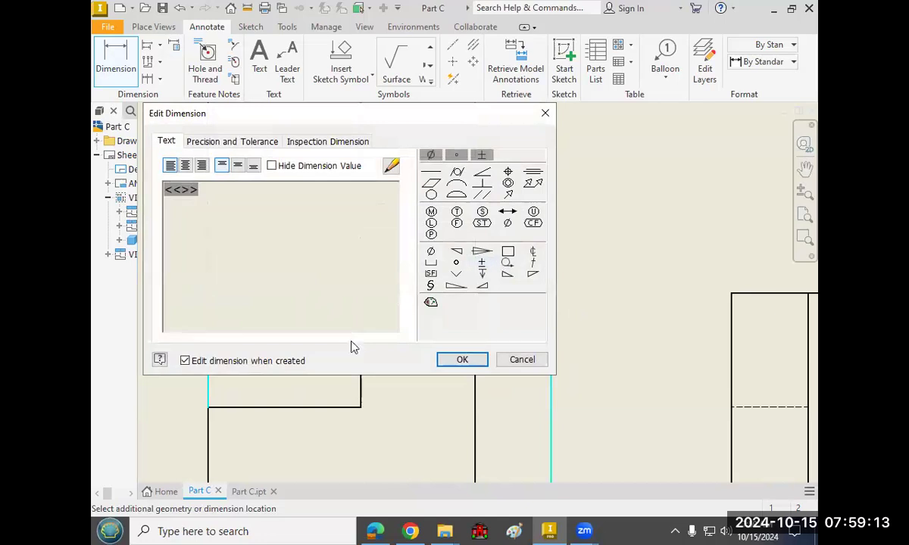
{"action": "left_click", "coordinate": [463, 363]}
{"action": "scroll", "coordinate": [580, 265], "scroll_direction": "down", "scroll_amount": 3}
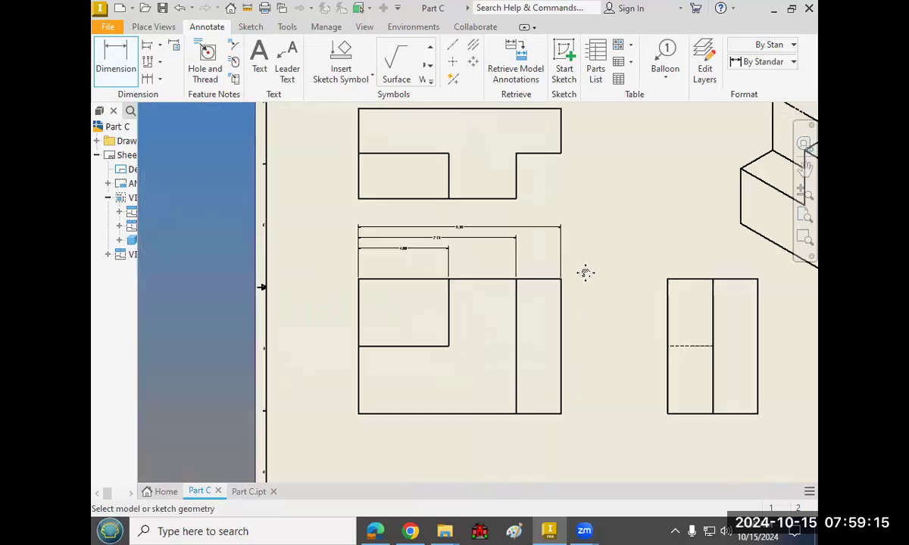
{"action": "scroll", "coordinate": [390, 267], "scroll_direction": "up", "scroll_amount": 3}
{"action": "double_click", "coordinate": [394, 275]}
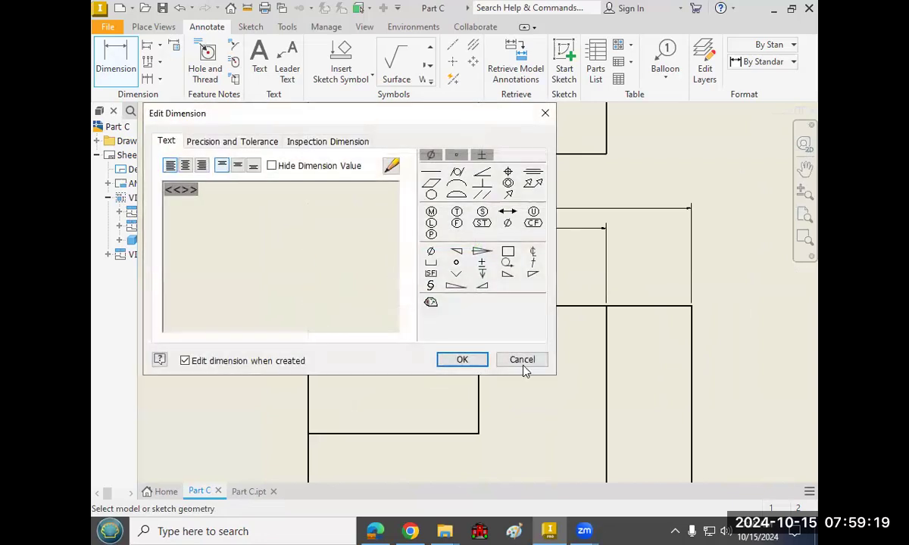
{"action": "key", "text": "Escape"}
{"action": "right_click", "coordinate": [227, 267]}
{"action": "left_click", "coordinate": [275, 264]}
Move the three stacked width dimensions closer to the top edge of the front view, keeping their order.
{"action": "left_click", "coordinate": [376, 252]}
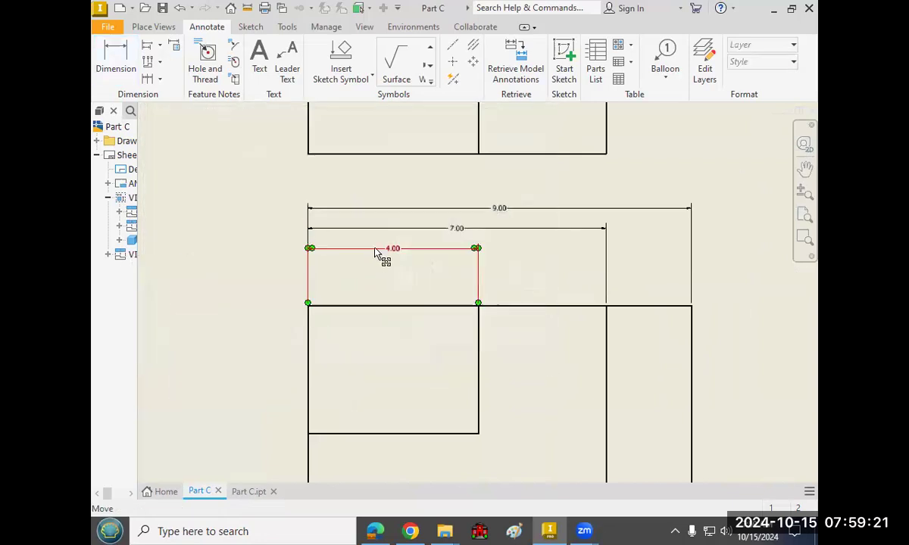
{"action": "left_click_drag", "start_coordinate": [379, 262], "coordinate": [381, 291]}
{"action": "left_click_drag", "start_coordinate": [455, 226], "coordinate": [456, 262]}
{"action": "left_click_drag", "start_coordinate": [500, 210], "coordinate": [494, 232]}
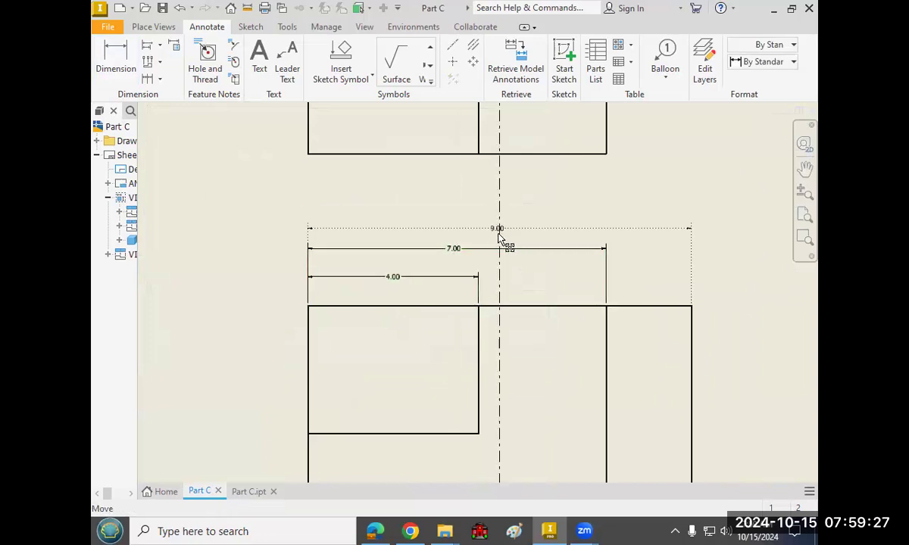
{"action": "left_click", "coordinate": [243, 226]}
Examine the spacing and text legibility of the front view's width dimensions relative to the whole sheet.
{"action": "scroll", "coordinate": [244, 226], "scroll_direction": "down", "scroll_amount": 3}
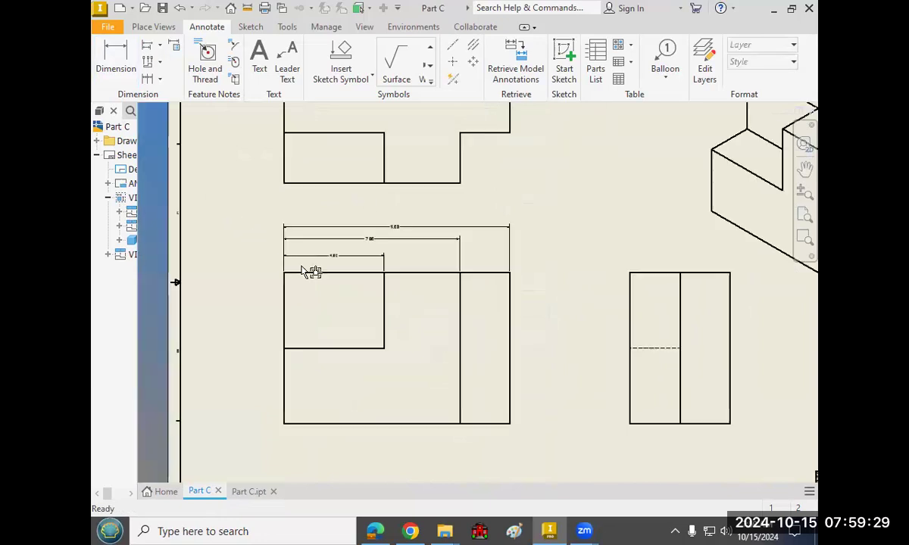
{"action": "middle_click_drag", "start_coordinate": [603, 286], "coordinate": [623, 331]}
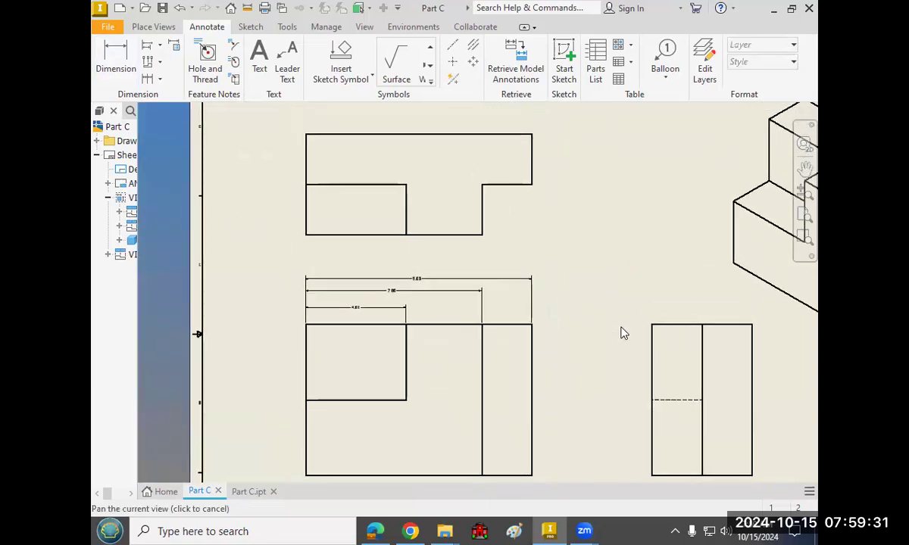
{"action": "scroll", "coordinate": [579, 319], "scroll_direction": "down", "scroll_amount": 2}
{"action": "mouse_move", "coordinate": [523, 314]}
{"action": "middle_mouse_down"}
{"action": "mouse_move", "coordinate": [484, 295]}
{"action": "mouse_move", "coordinate": [493, 309]}
{"action": "middle_mouse_up"}
{"action": "scroll", "coordinate": [487, 298], "scroll_direction": "up", "scroll_amount": 5}
{"action": "scroll", "coordinate": [487, 299], "scroll_direction": "down", "scroll_amount": 4}
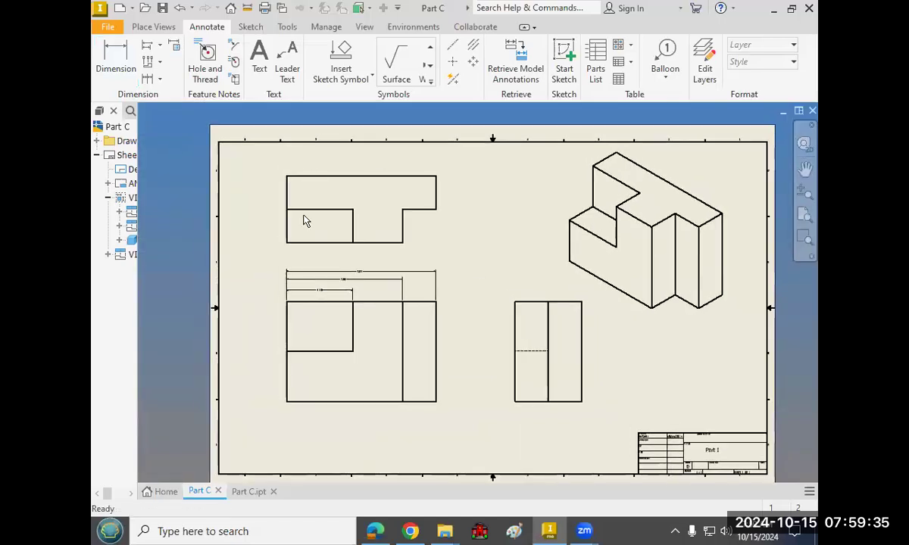
{"action": "scroll", "coordinate": [365, 281], "scroll_direction": "up", "scroll_amount": 3}
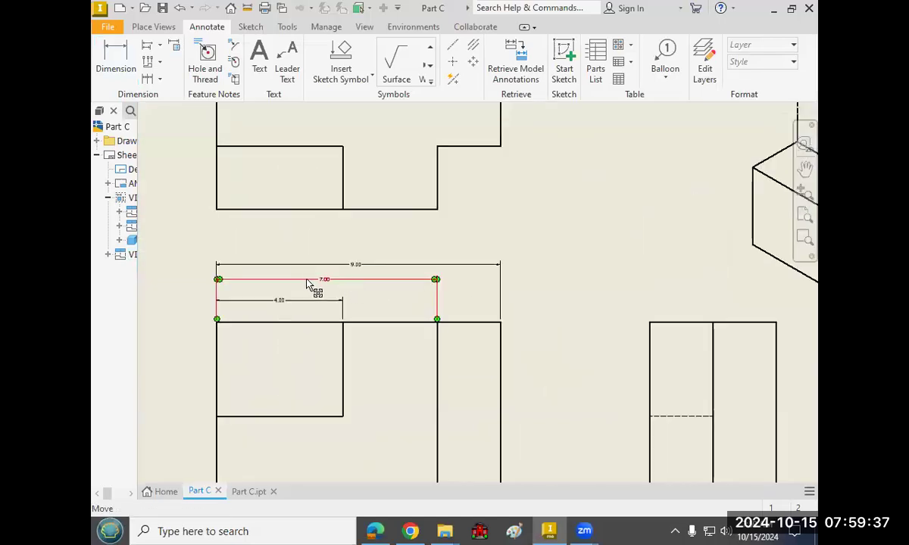
{"action": "right_click", "coordinate": [577, 221]}
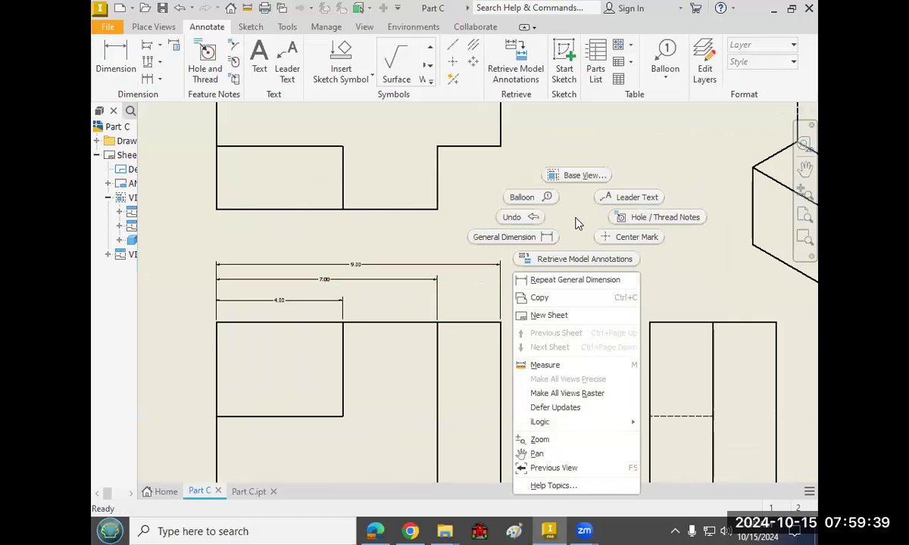
{"action": "left_click", "coordinate": [576, 222]}
{"action": "double_click", "coordinate": [309, 279]}
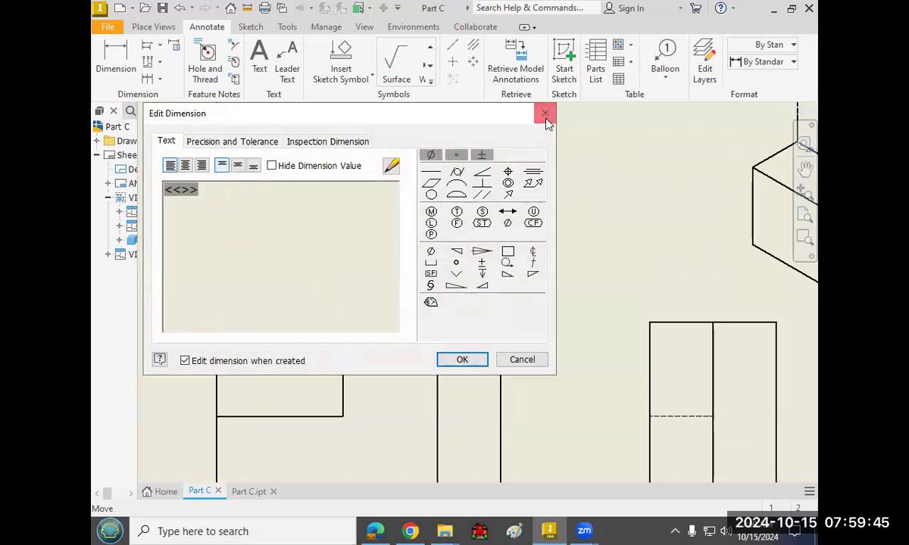
{"action": "key", "text": "Return"}
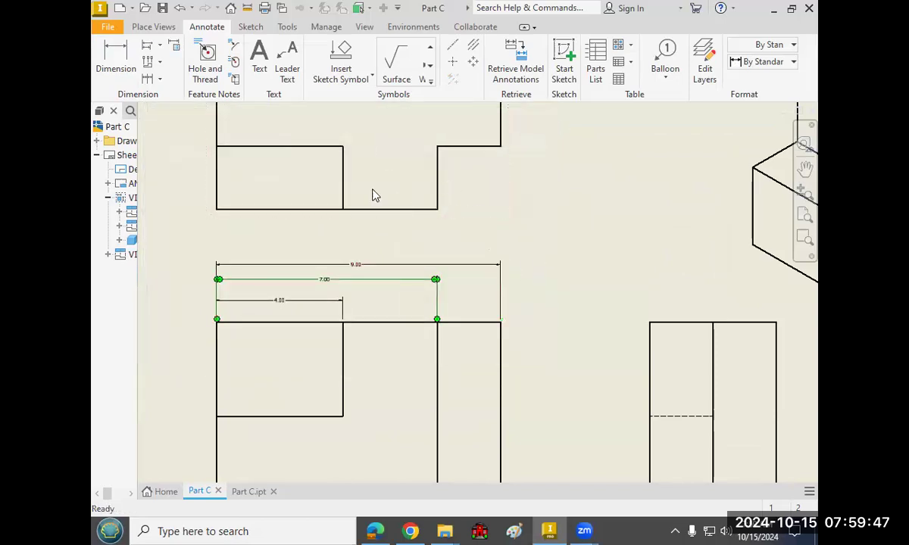
{"action": "key", "text": "Escape"}
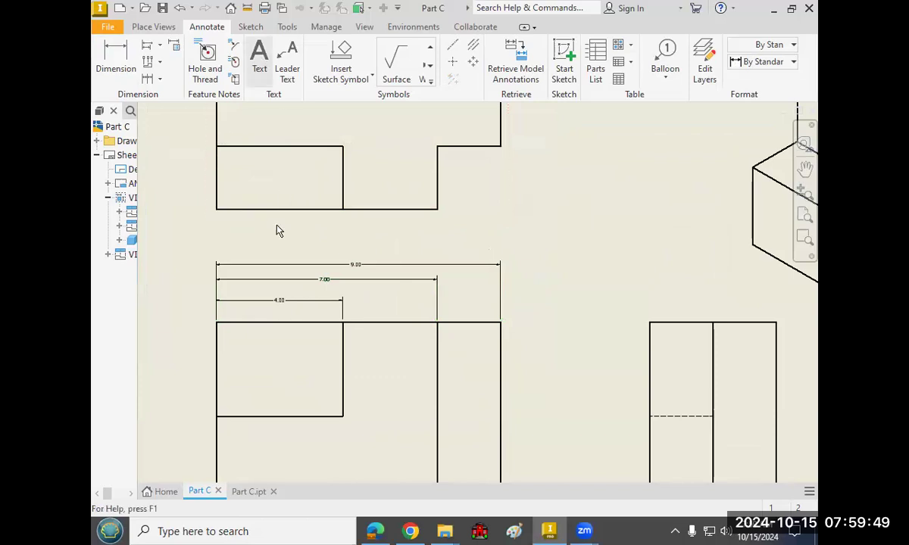
Try to change the text height of the front view's overall width dimension through its individual text formatting.
{"action": "right_click", "coordinate": [297, 265]}
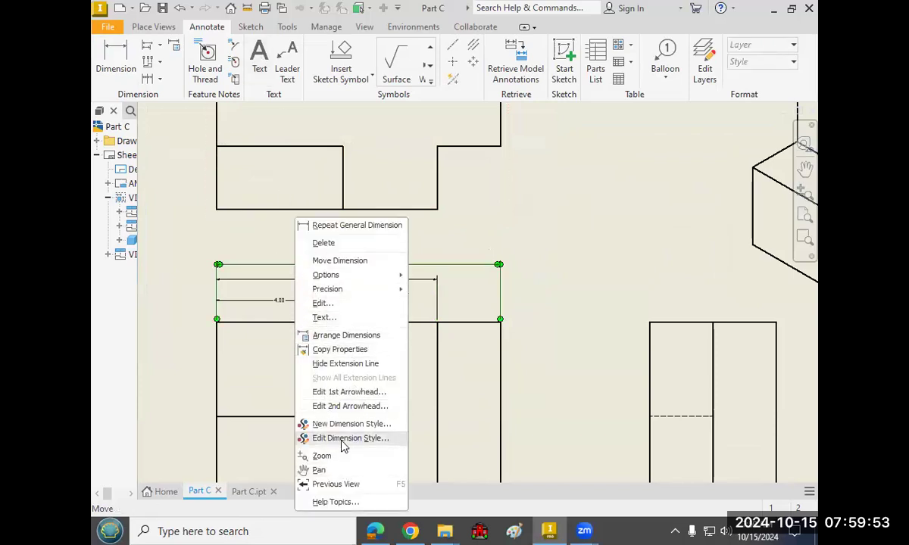
{"action": "left_click", "coordinate": [349, 318]}
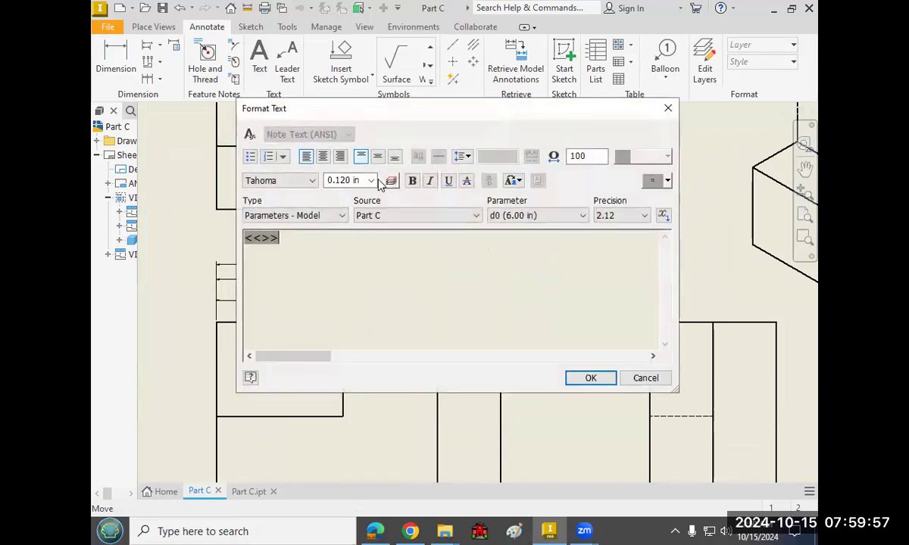
{"action": "left_click", "coordinate": [371, 181]}
{"action": "left_click", "coordinate": [332, 211]}
{"action": "left_click", "coordinate": [592, 378]}
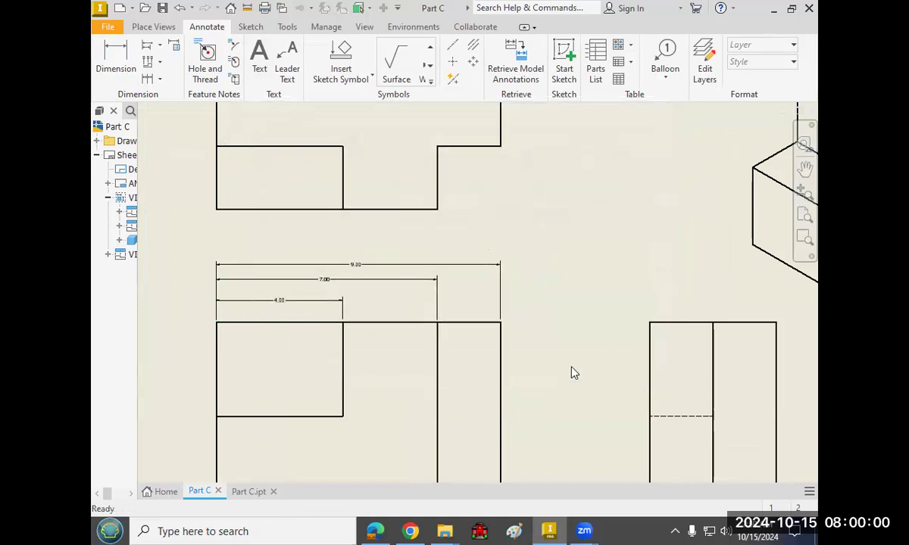
{"action": "right_click", "coordinate": [282, 303]}
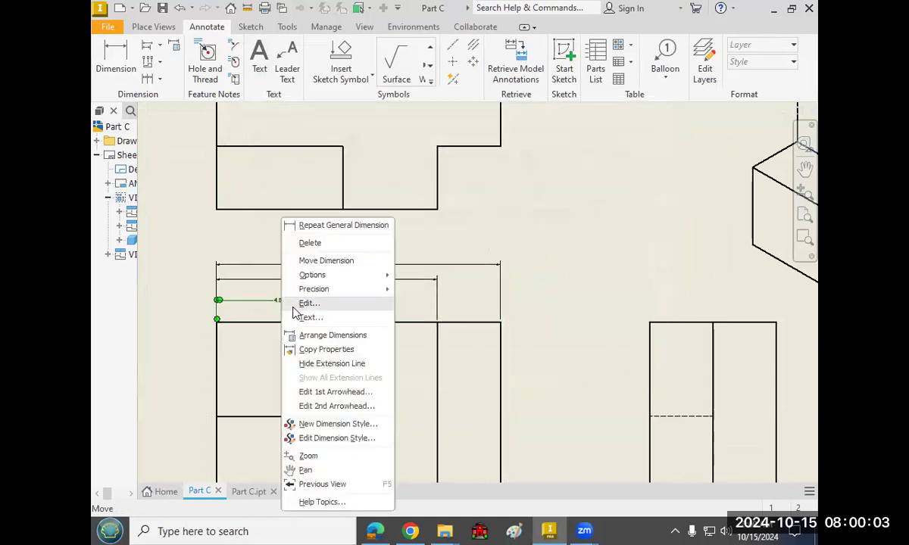
{"action": "left_click", "coordinate": [306, 312]}
{"action": "left_click", "coordinate": [550, 113]}
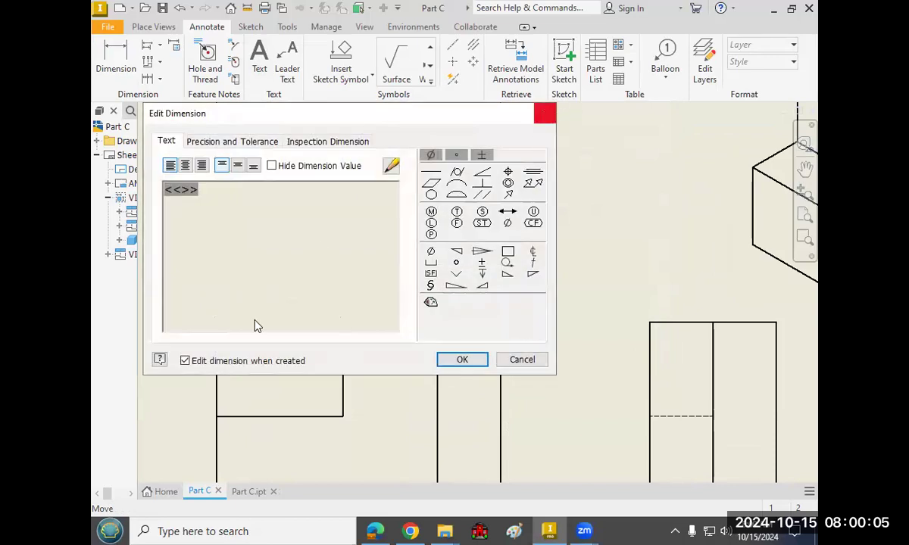
{"action": "right_click", "coordinate": [273, 297]}
{"action": "left_click", "coordinate": [599, 254]}
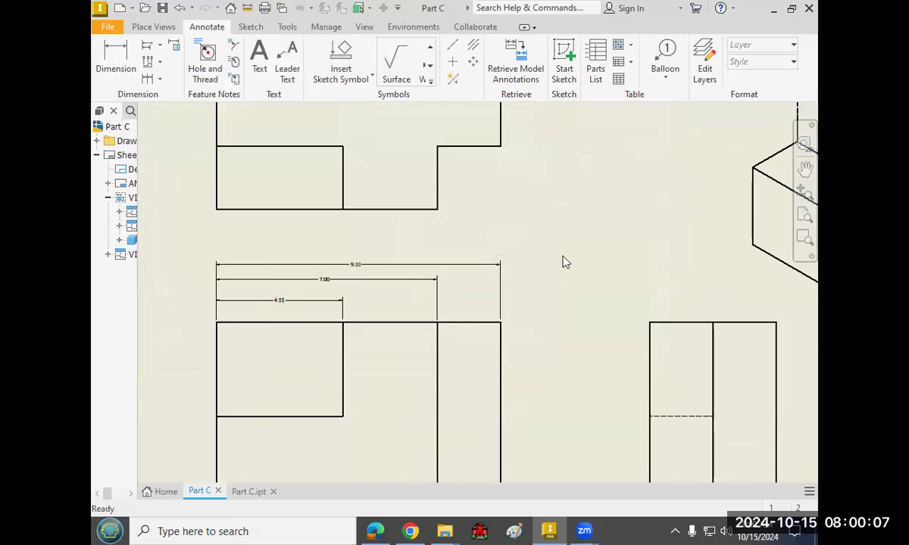
Dimension the depth of the top view's lower-right notch, placing it to the right of the view with default text.
{"action": "scroll", "coordinate": [564, 257], "scroll_direction": "up", "scroll_amount": 3}
{"action": "mouse_move", "coordinate": [576, 290]}
{"action": "middle_mouse_down"}
{"action": "mouse_move", "coordinate": [482, 310]}
{"action": "mouse_move", "coordinate": [462, 297]}
{"action": "middle_mouse_up"}
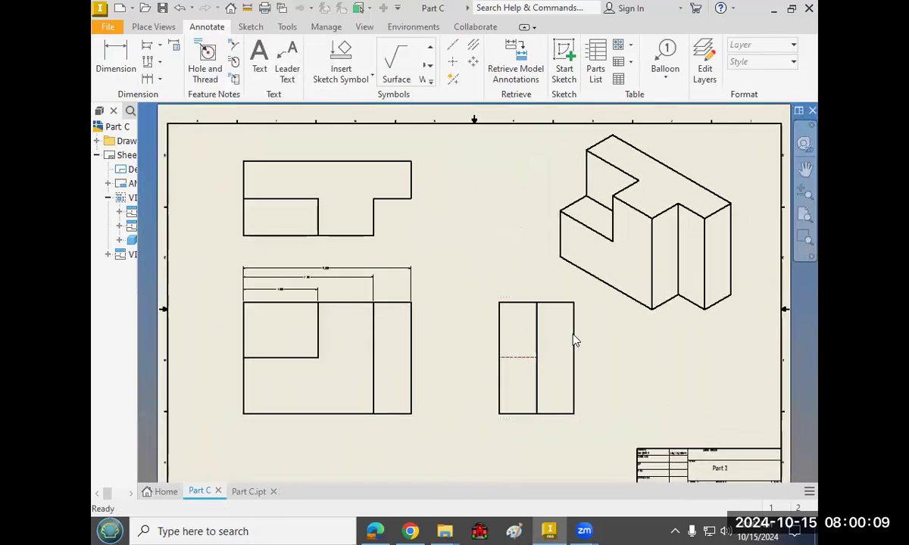
{"action": "left_click", "coordinate": [112, 67]}
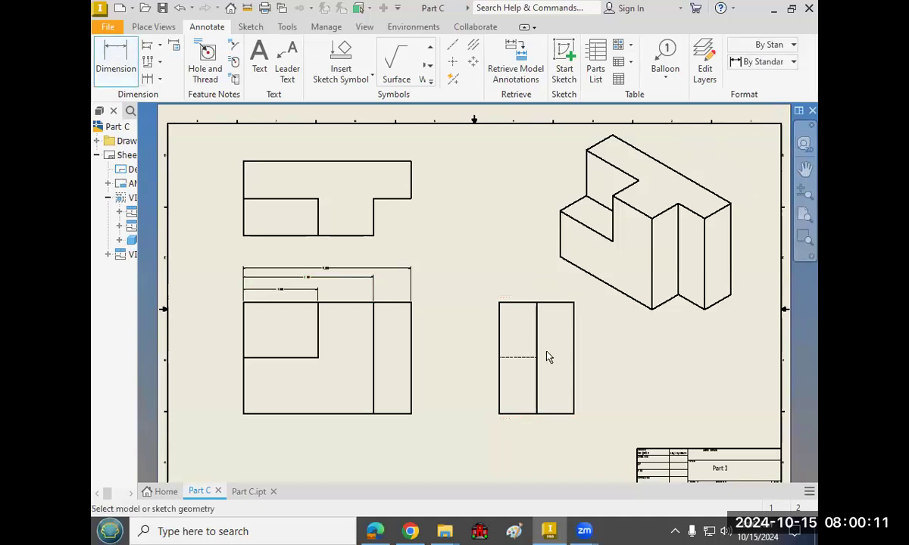
{"action": "left_click", "coordinate": [375, 227]}
{"action": "left_click", "coordinate": [411, 194]}
{"action": "left_click", "coordinate": [365, 201]}
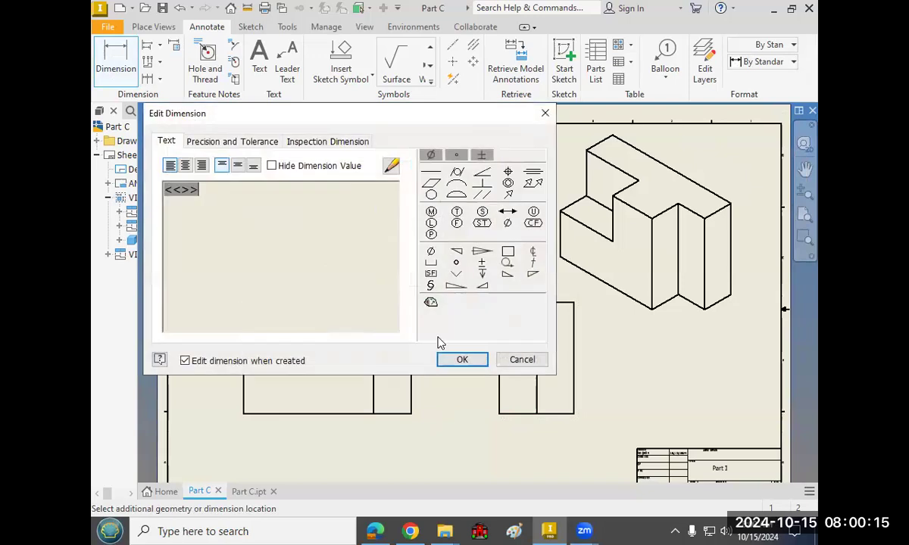
{"action": "left_click", "coordinate": [465, 360]}
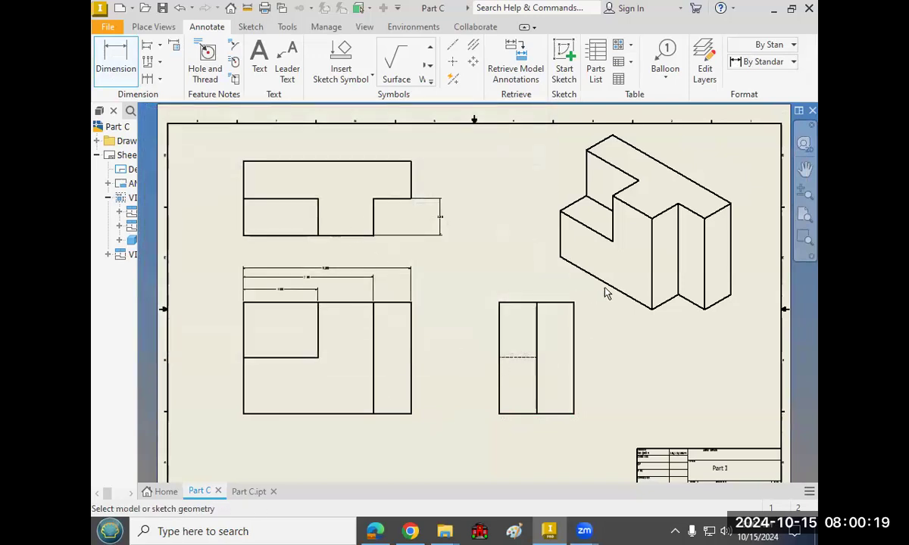
{"action": "right_click", "coordinate": [504, 221]}
{"action": "left_click", "coordinate": [557, 221]}
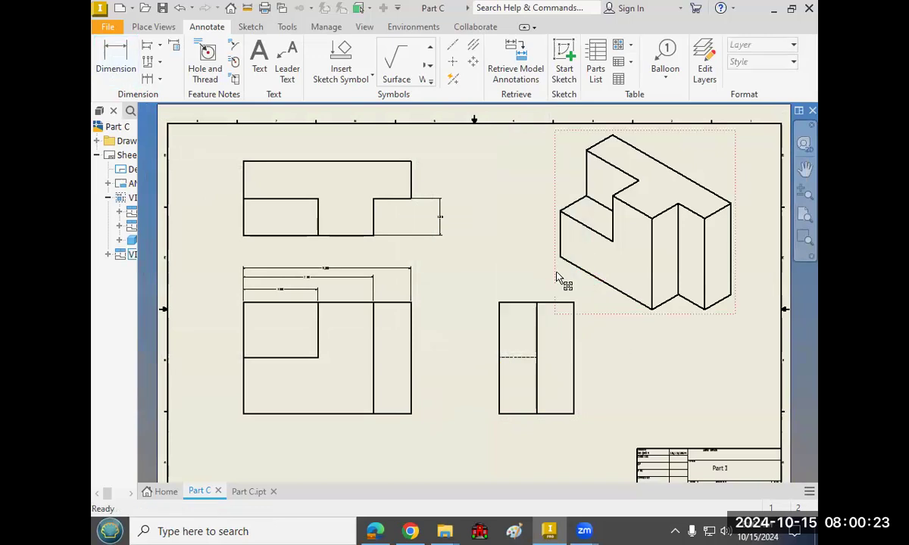
Move the isometric view slightly up and to the left on the sheet.
{"action": "left_click_drag", "start_coordinate": [544, 264], "coordinate": [544, 265]}
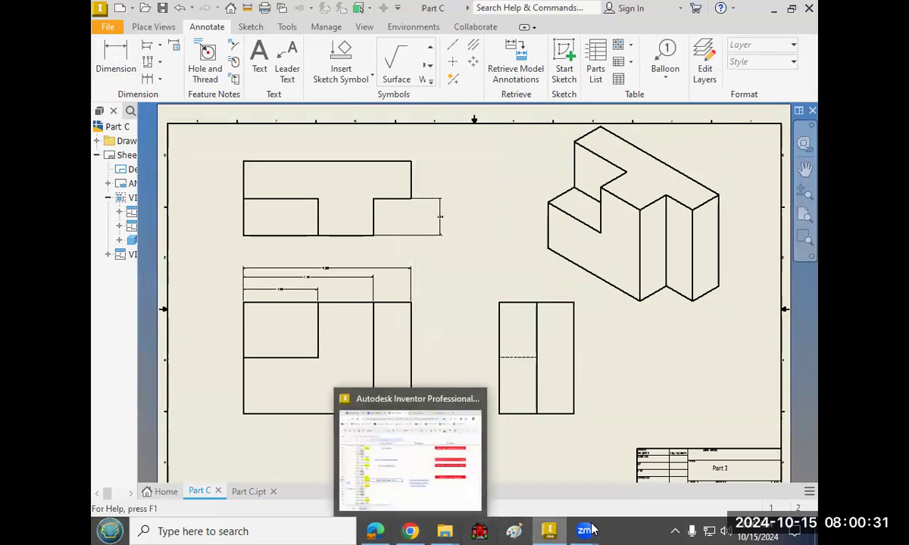
{"action": "mouse_move", "coordinate": [587, 530]}
{"action": "left_click", "coordinate": [617, 496]}
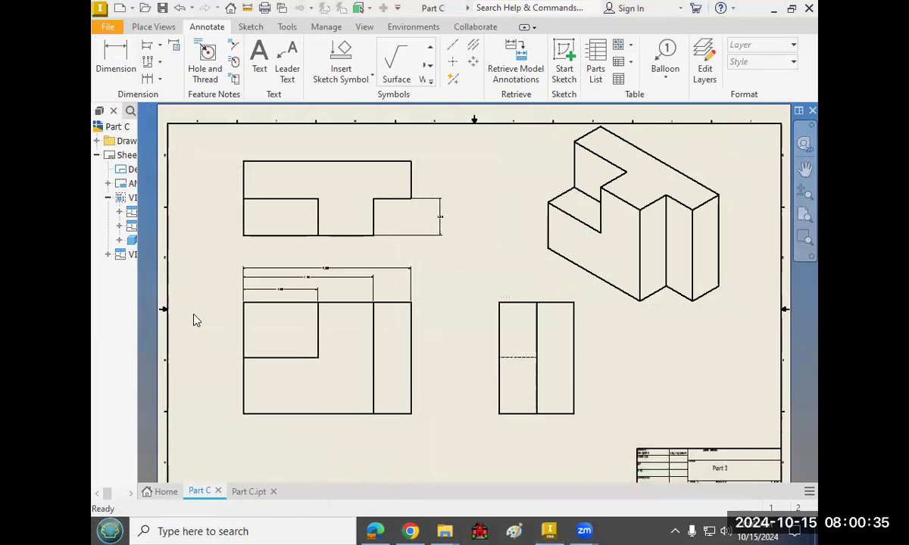
In the style editor for the width dimensions, set the Label Text (ANSI) style's text height to 0.240 in and save the edit.
{"action": "scroll", "coordinate": [333, 265], "scroll_direction": "up", "scroll_amount": 3}
{"action": "left_click", "coordinate": [330, 277]}
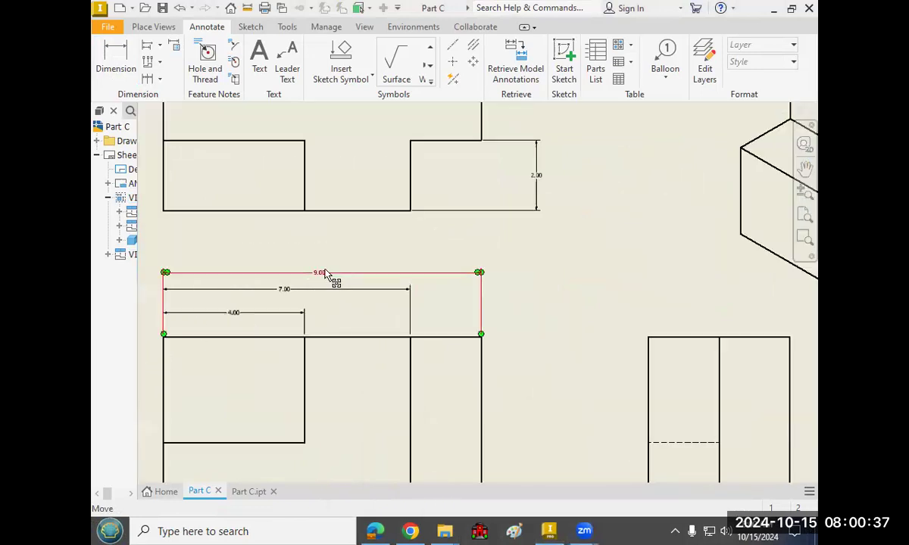
{"action": "right_click", "coordinate": [330, 282]}
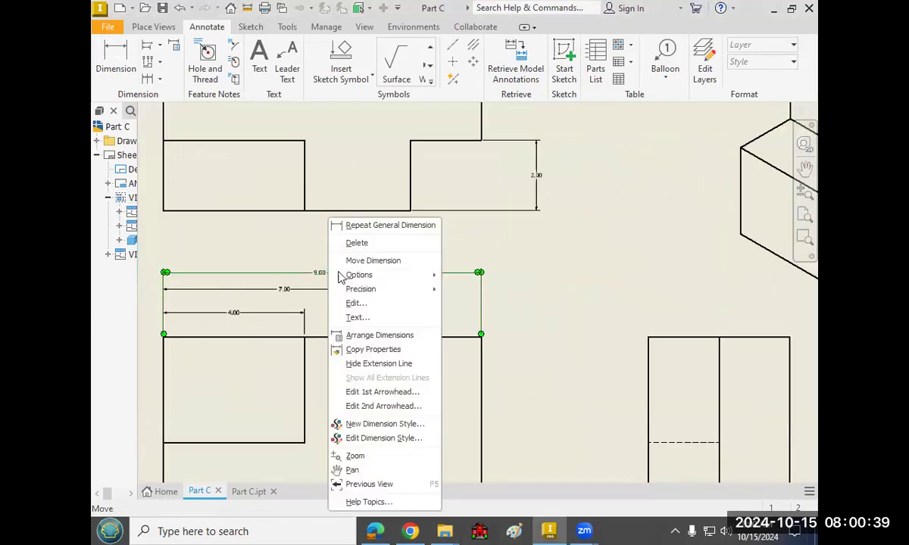
{"action": "mouse_move", "coordinate": [354, 281]}
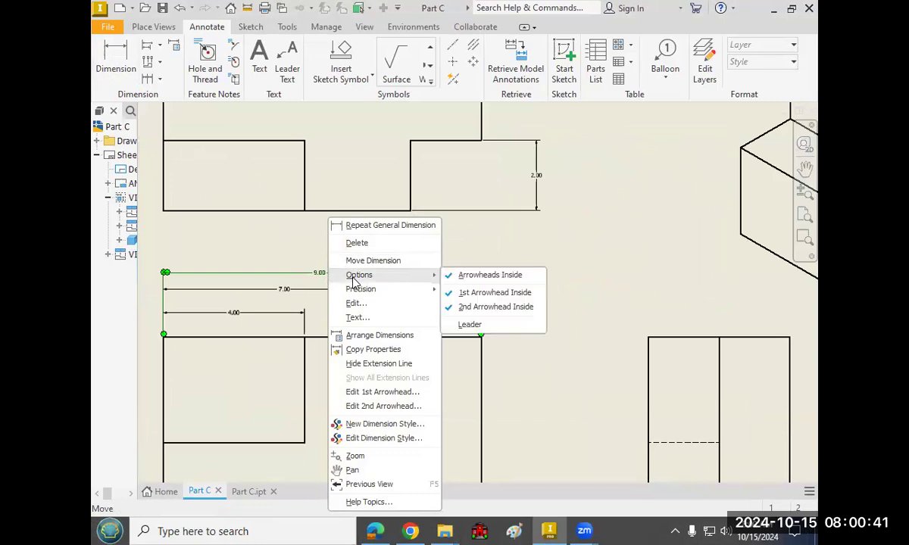
{"action": "left_click", "coordinate": [356, 442]}
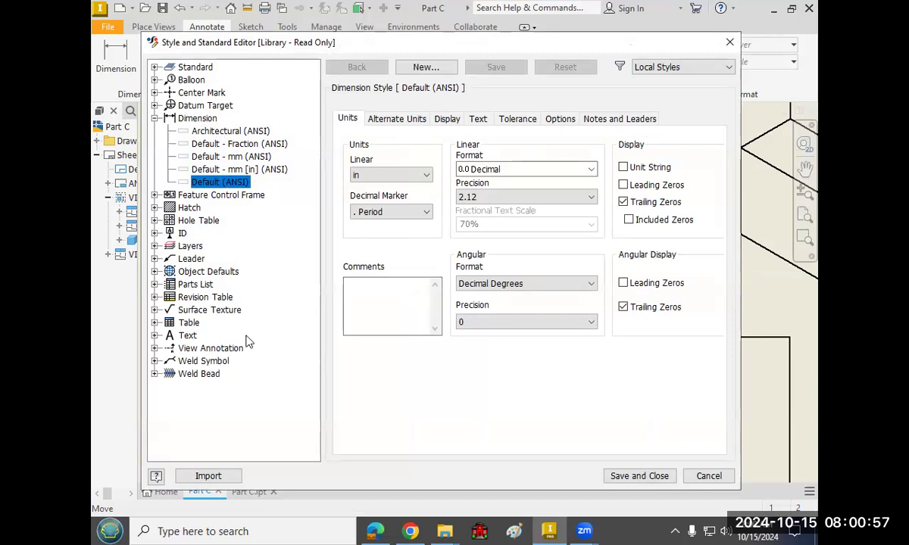
{"action": "left_click", "coordinate": [182, 336]}
{"action": "left_click", "coordinate": [154, 336]}
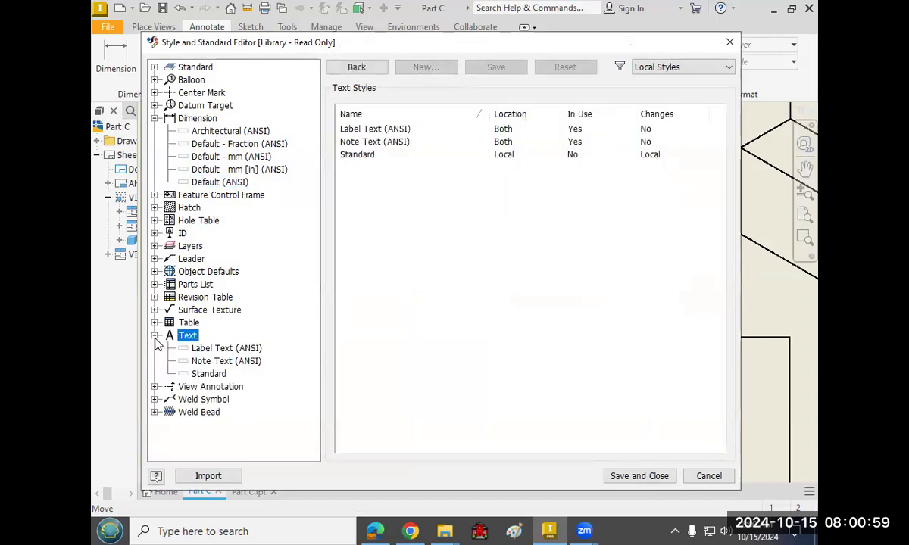
{"action": "left_click", "coordinate": [201, 349]}
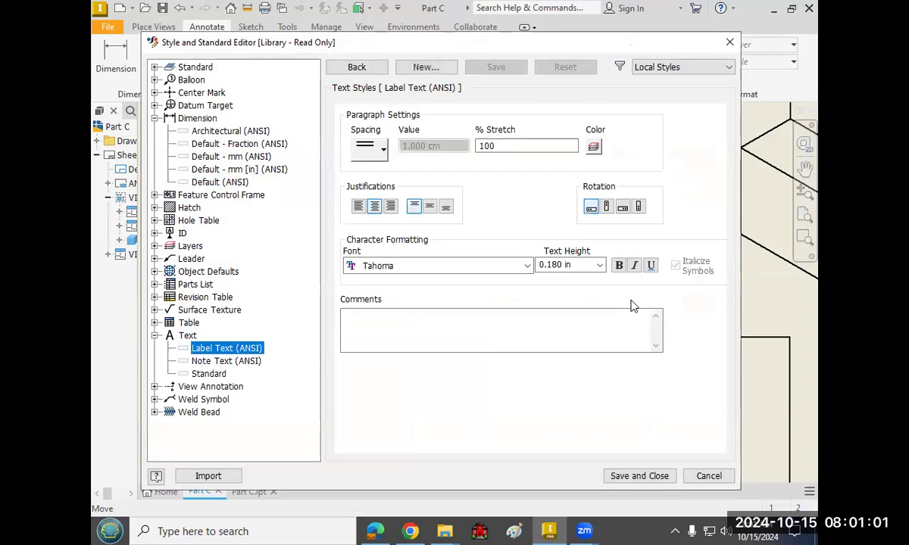
{"action": "left_click", "coordinate": [600, 266]}
{"action": "left_click", "coordinate": [564, 318]}
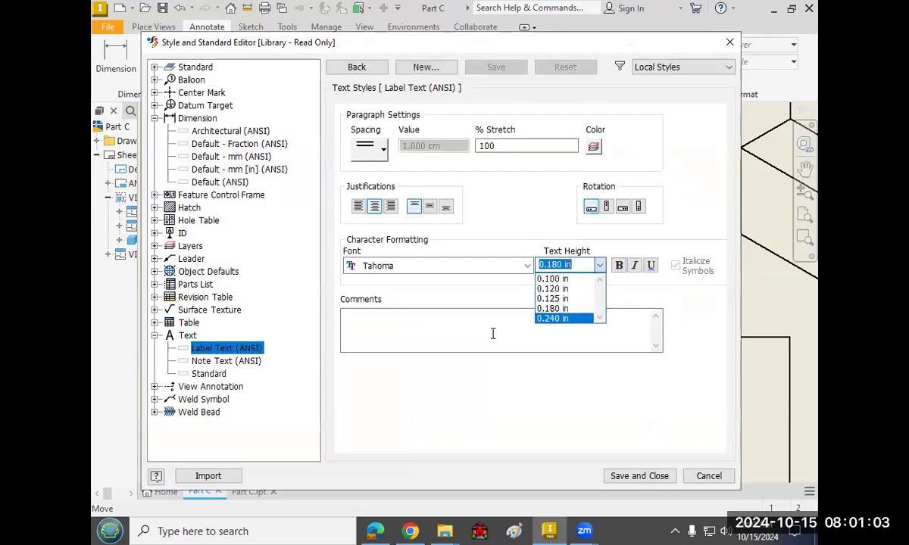
{"action": "left_click", "coordinate": [242, 361]}
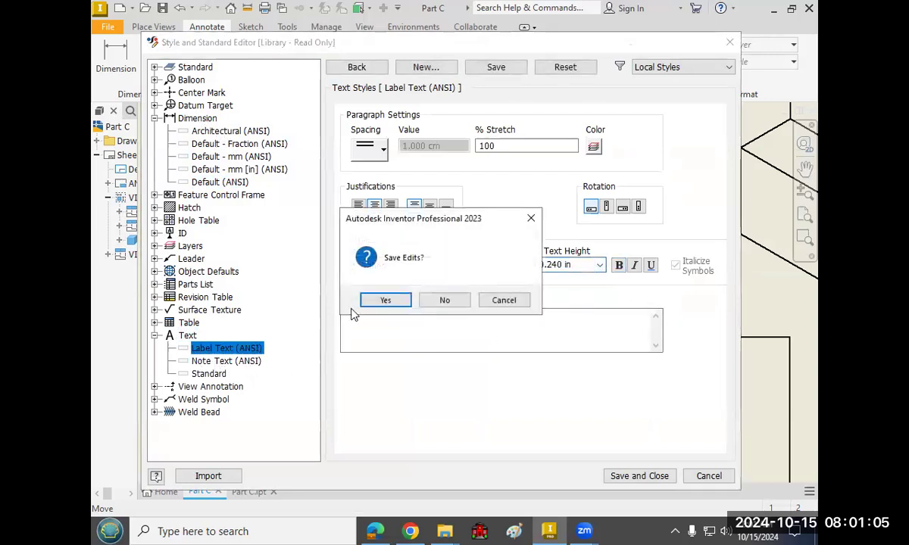
{"action": "left_click", "coordinate": [378, 303]}
Set the Note Text (ANSI) style's text height to 0.240 in, save the edit and close the style editor.
{"action": "left_click", "coordinate": [600, 265]}
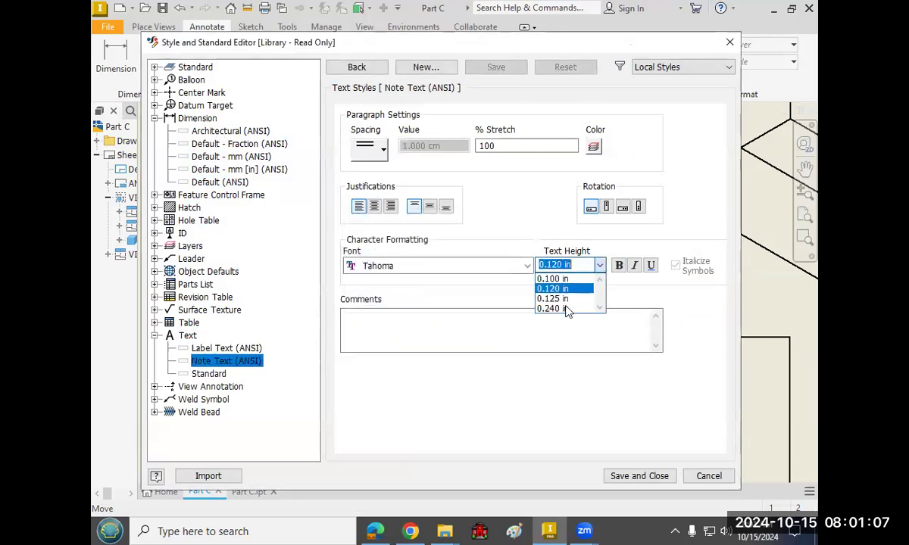
{"action": "left_click", "coordinate": [558, 309]}
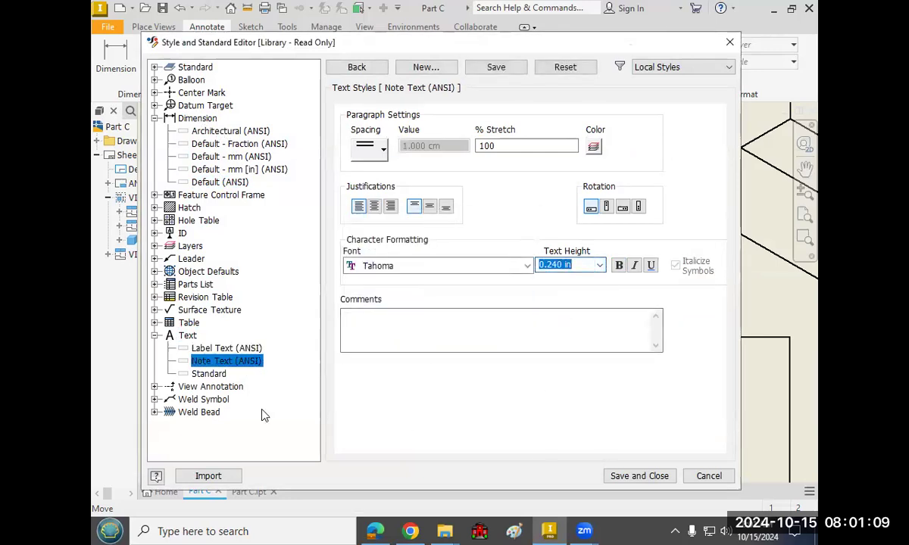
{"action": "left_click", "coordinate": [201, 353]}
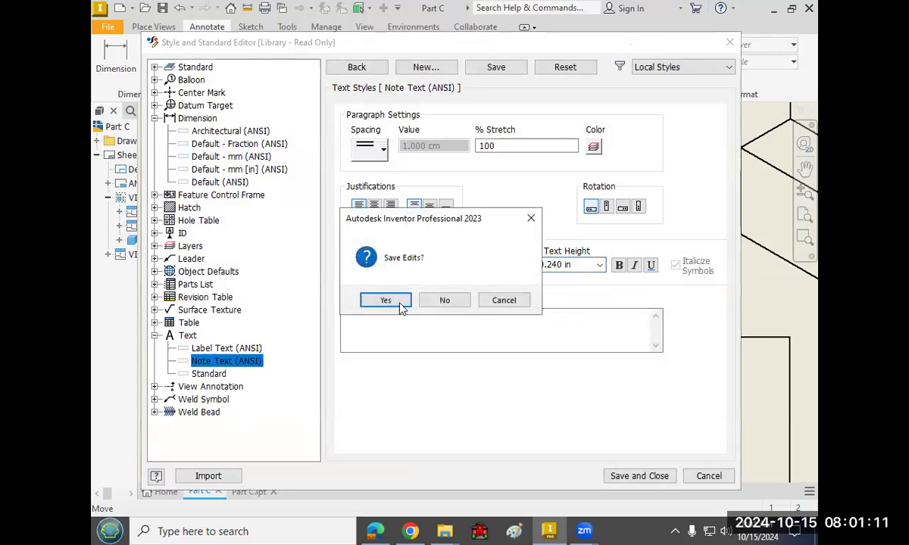
{"action": "key", "text": "Return"}
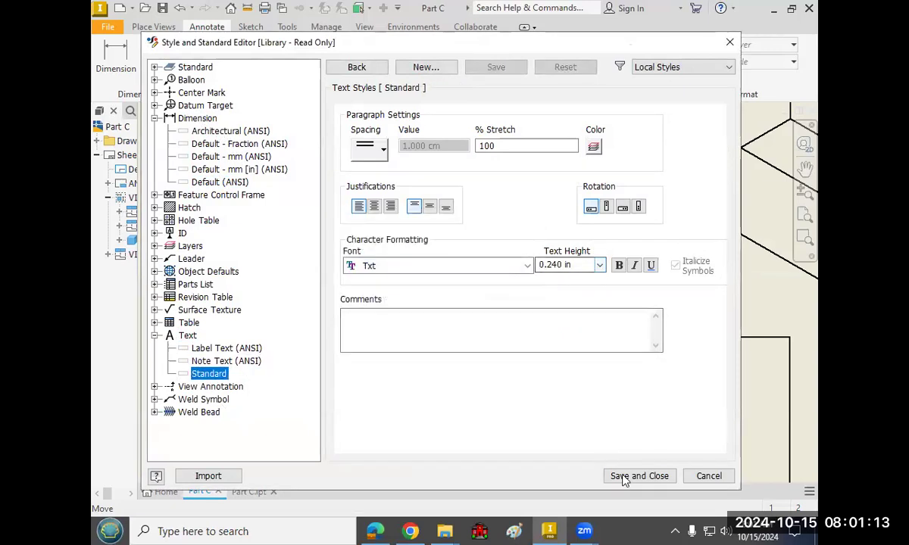
{"action": "left_click", "coordinate": [623, 479]}
Delete the top view's notch-depth dimension and the front view's overall width dimension.
{"action": "scroll", "coordinate": [568, 279], "scroll_direction": "down", "scroll_amount": 3}
{"action": "middle_click_drag", "start_coordinate": [549, 287], "coordinate": [497, 268]}
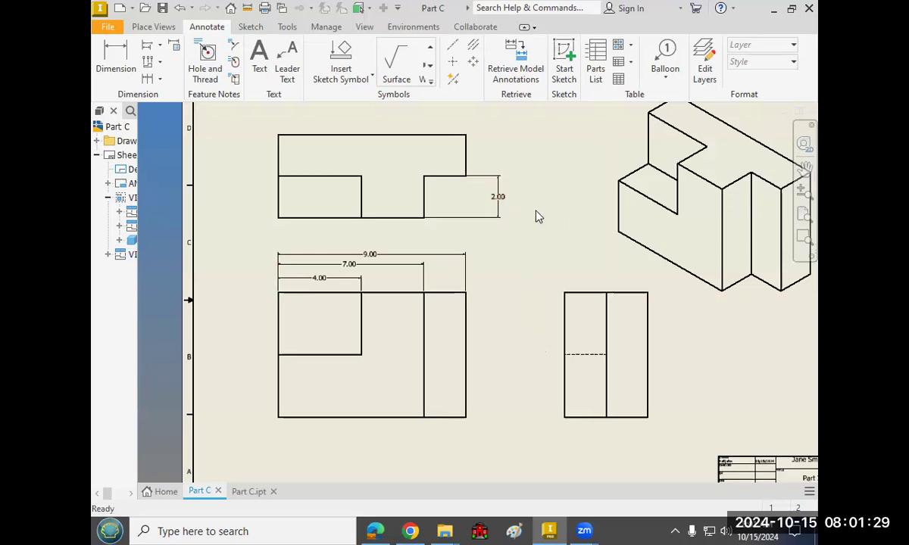
{"action": "left_click", "coordinate": [499, 198]}
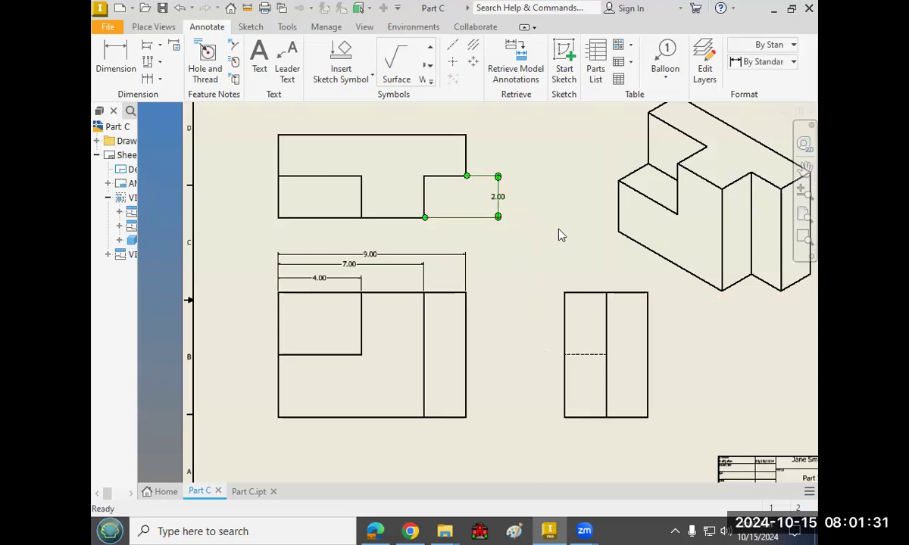
{"action": "key", "text": "Delete"}
{"action": "left_click", "coordinate": [368, 254]}
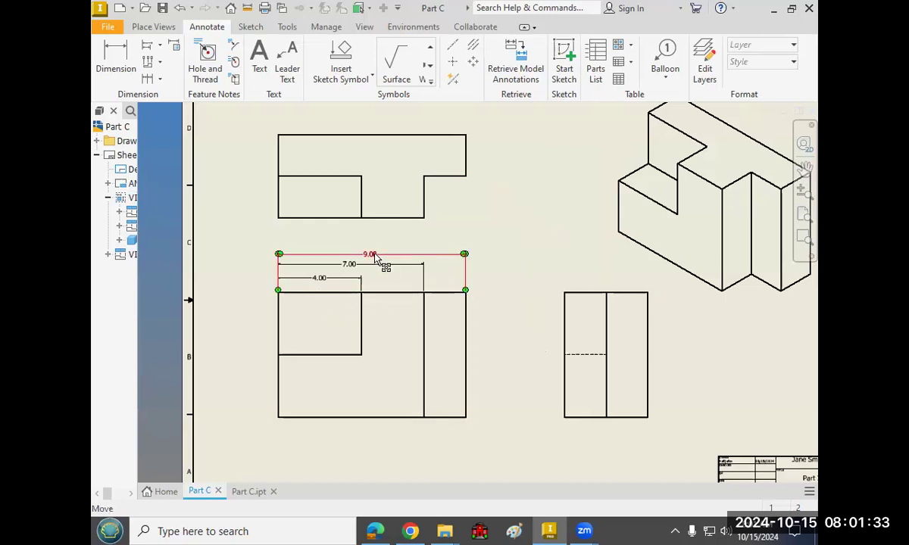
{"action": "key", "text": "Delete"}
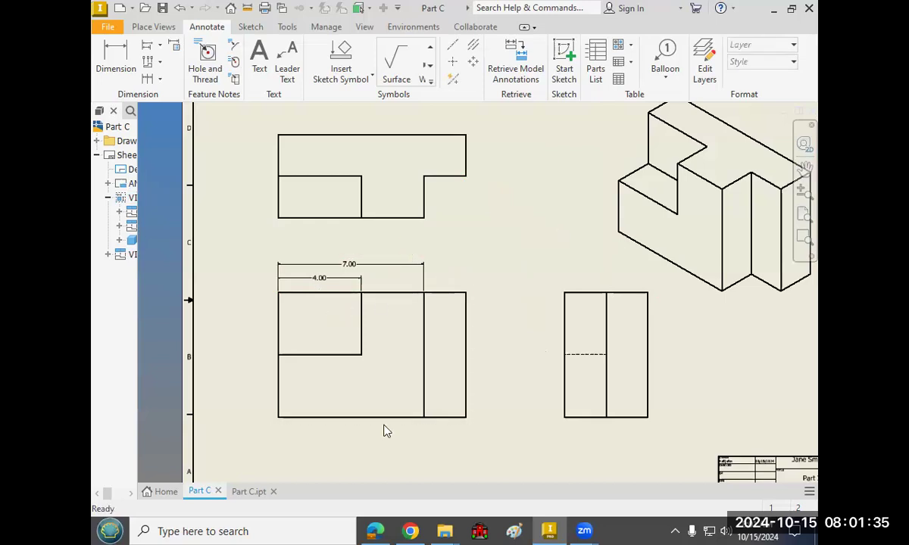
Switch to Chrome and present the Dimension_Guidelines slides starting from slide 2, the incorrect example of duplicated dimensions.
{"action": "mouse_move", "coordinate": [407, 531]}
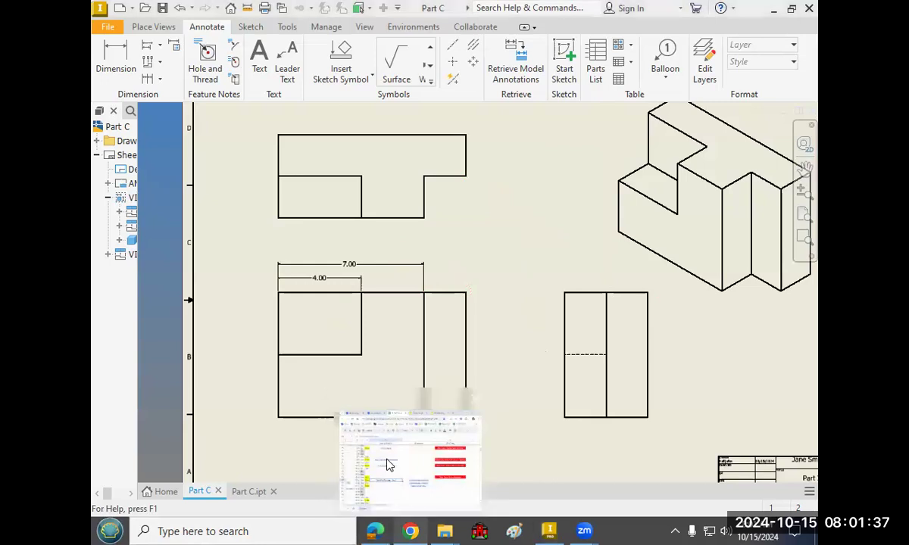
{"action": "left_click", "coordinate": [386, 469]}
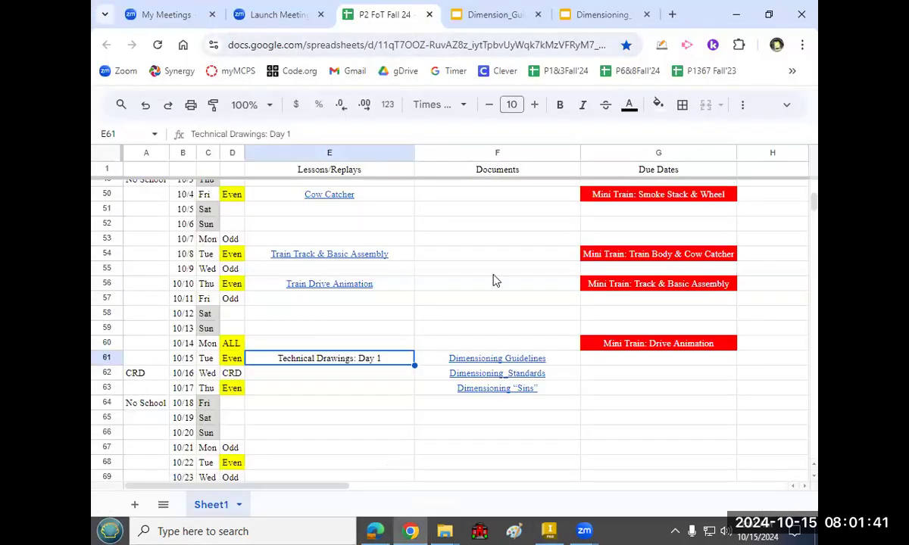
{"action": "left_click", "coordinate": [330, 314]}
{"action": "scroll", "coordinate": [497, 281], "scroll_direction": "down", "scroll_amount": 1}
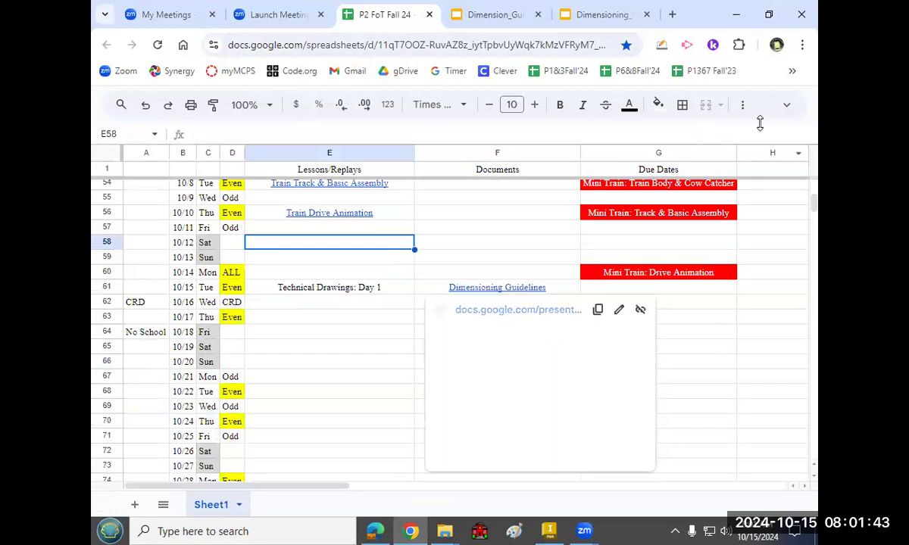
{"action": "left_click", "coordinate": [496, 15]}
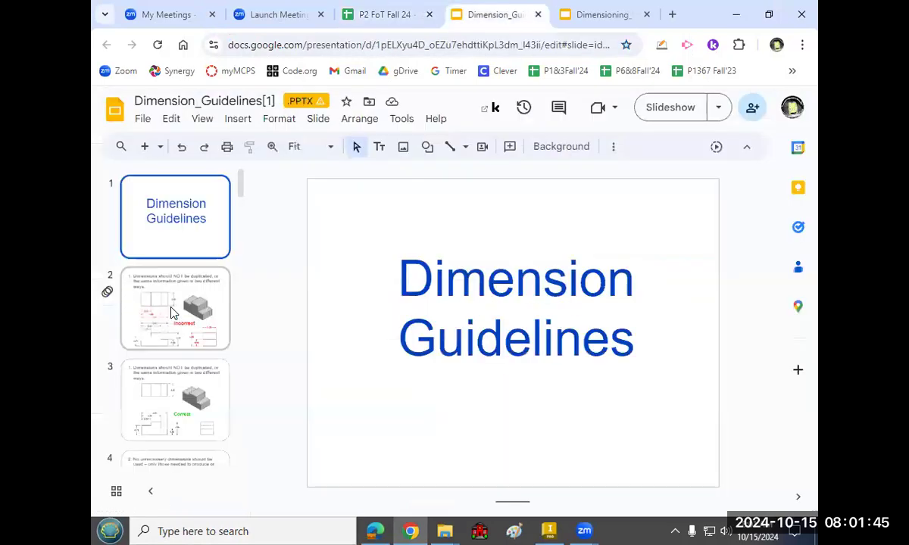
{"action": "left_click", "coordinate": [171, 312]}
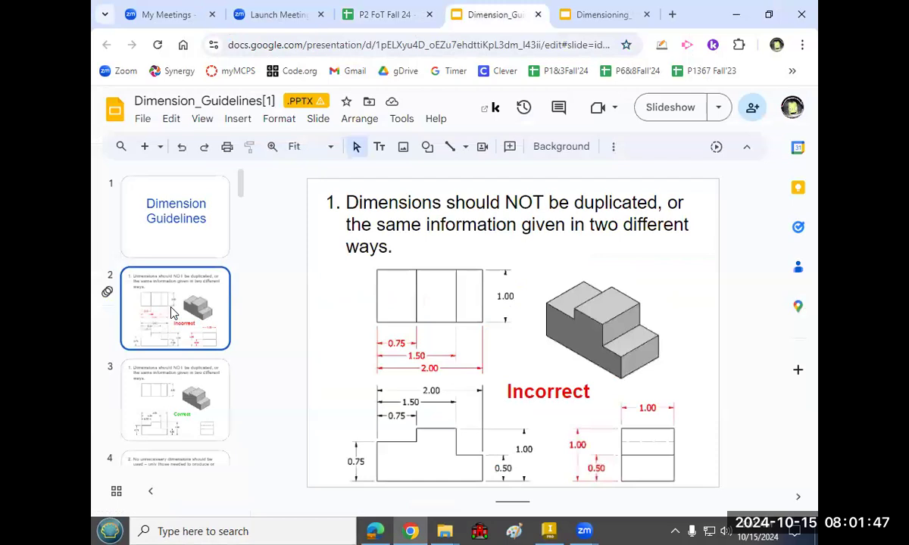
{"action": "left_click", "coordinate": [670, 107]}
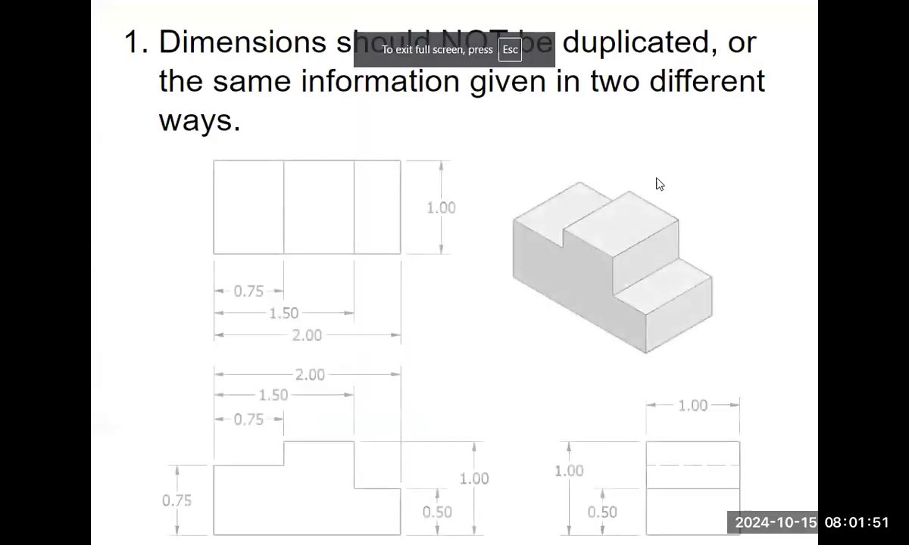
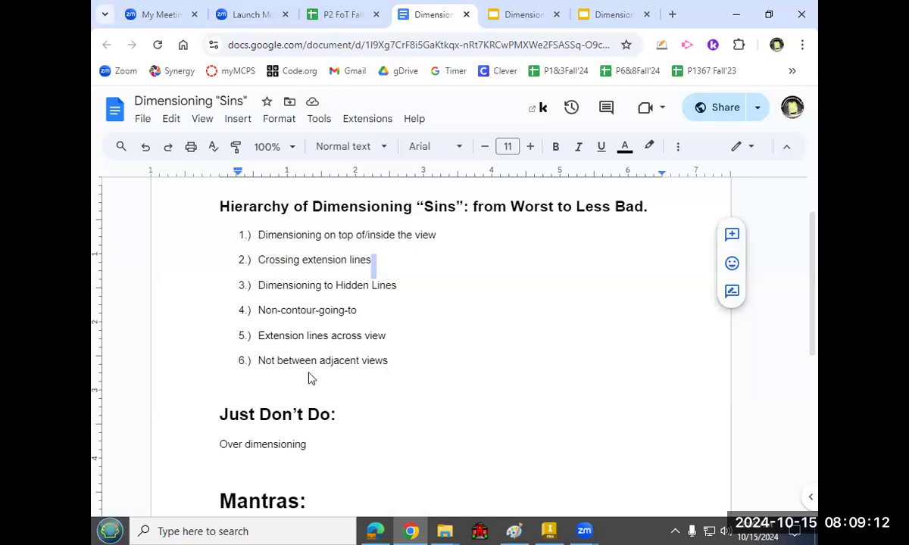
Read the hierarchy of dimensioning sins and the over-dimensioning rule in the Dimensioning "Sins" document, marking passages along the way.
{"action": "left_click", "coordinate": [414, 361]}
{"action": "left_click", "coordinate": [265, 335], "text": "shift"}
{"action": "left_click_drag", "start_coordinate": [260, 367], "coordinate": [239, 234], "text": "shift"}
{"action": "left_click_drag", "start_coordinate": [401, 368], "coordinate": [234, 383]}
{"action": "triple_click", "coordinate": [337, 367]}
{"action": "left_click", "coordinate": [400, 260]}
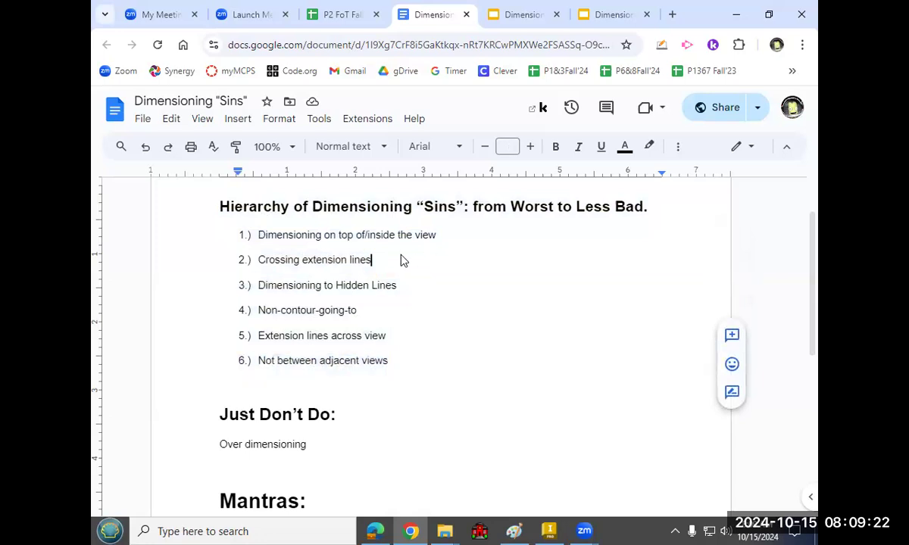
{"action": "left_click_drag", "start_coordinate": [438, 237], "coordinate": [232, 242]}
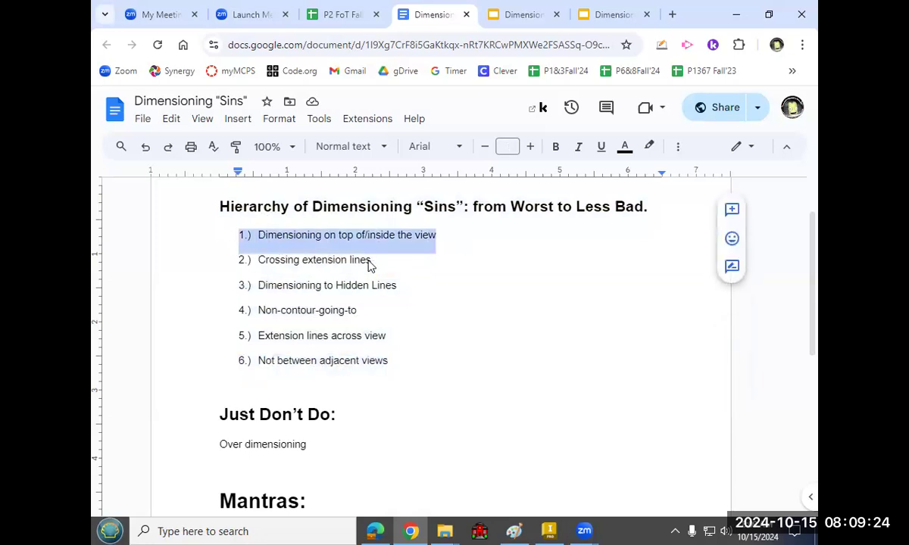
{"action": "left_click", "coordinate": [453, 353]}
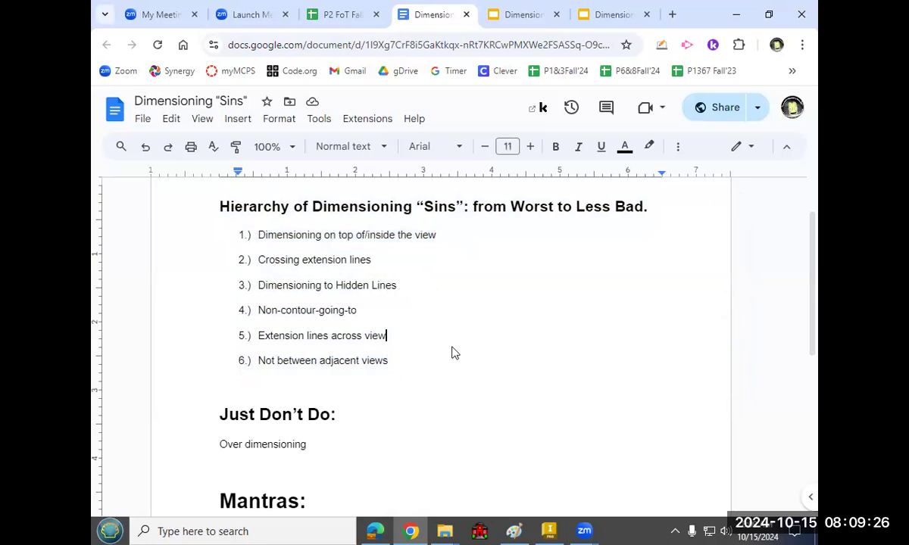
{"action": "scroll", "coordinate": [454, 353], "scroll_direction": "down", "scroll_amount": 1}
{"action": "scroll", "coordinate": [456, 355], "scroll_direction": "down", "scroll_amount": 1}
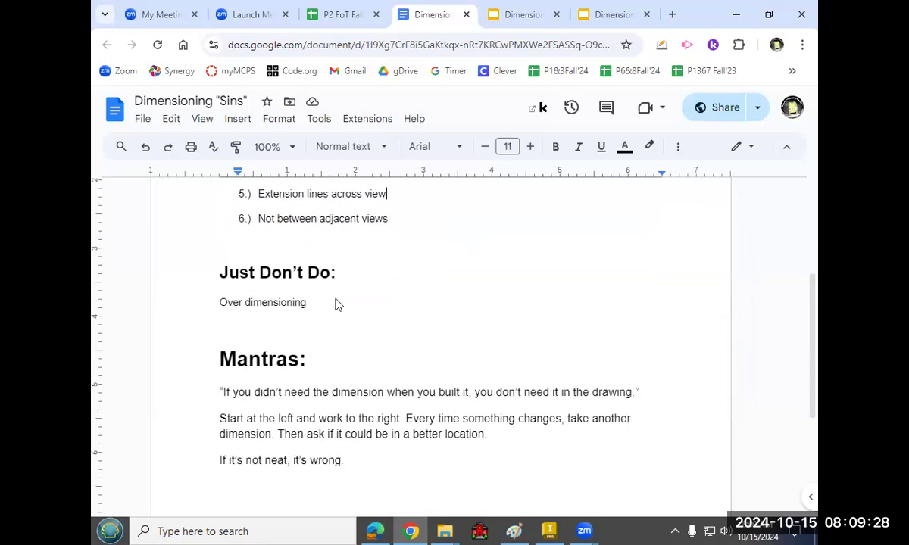
{"action": "left_click_drag", "start_coordinate": [335, 305], "coordinate": [204, 320]}
{"action": "left_click", "coordinate": [407, 322]}
Read the statements under the Mantras heading, highlighting each one in turn.
{"action": "scroll", "coordinate": [415, 318], "scroll_direction": "down", "scroll_amount": 2}
{"action": "mouse_move", "coordinate": [206, 256]}
{"action": "left_mouse_down"}
{"action": "mouse_move", "coordinate": [404, 242]}
{"action": "mouse_move", "coordinate": [402, 266]}
{"action": "mouse_move", "coordinate": [660, 262]}
{"action": "left_mouse_up"}
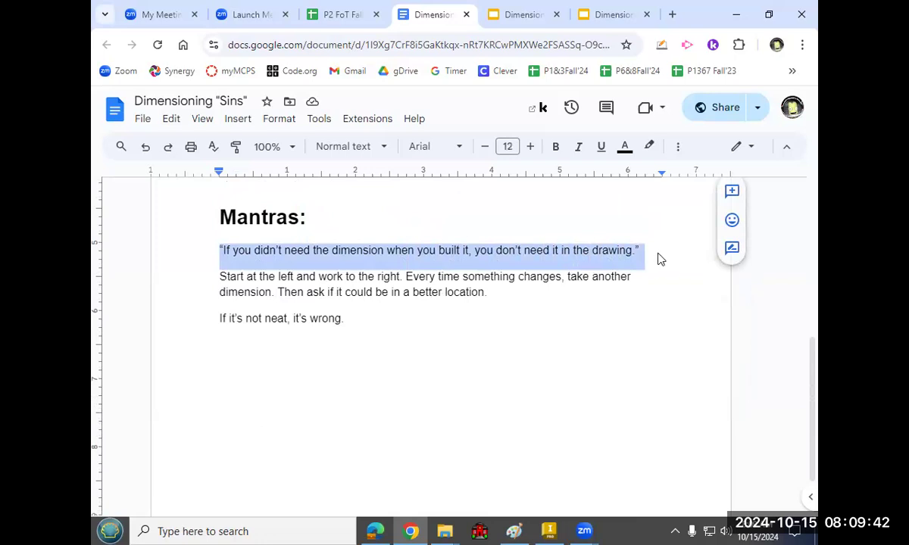
{"action": "left_click", "coordinate": [659, 260]}
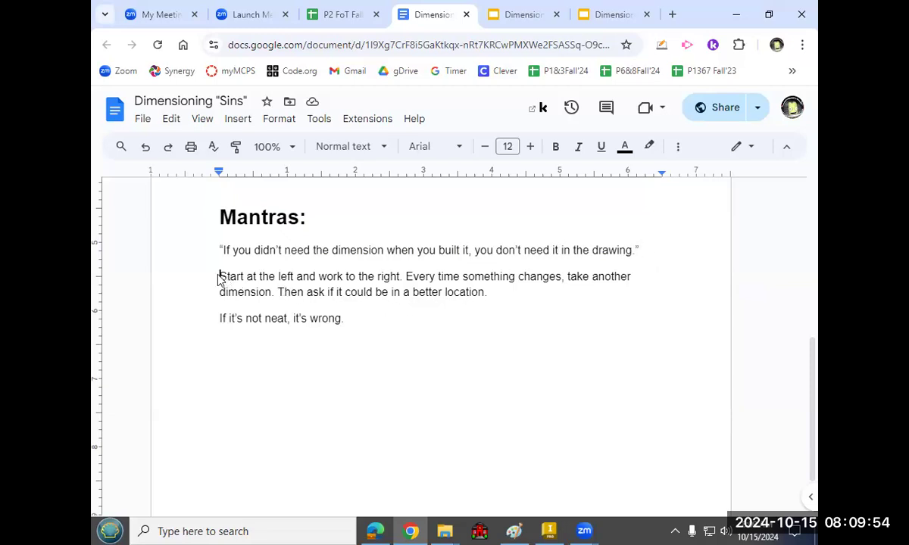
{"action": "left_click_drag", "start_coordinate": [218, 277], "coordinate": [508, 307]}
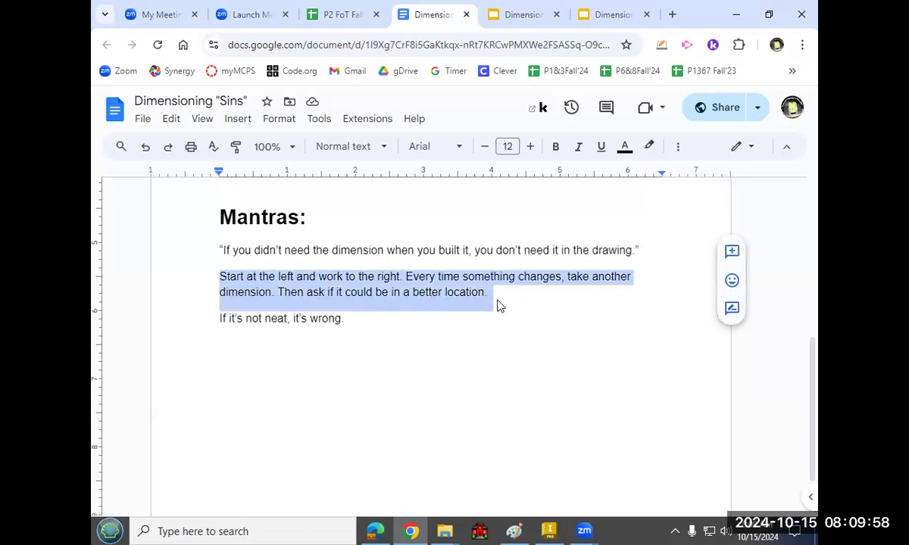
{"action": "left_click", "coordinate": [498, 303]}
{"action": "left_click_drag", "start_coordinate": [215, 286], "coordinate": [496, 309]}
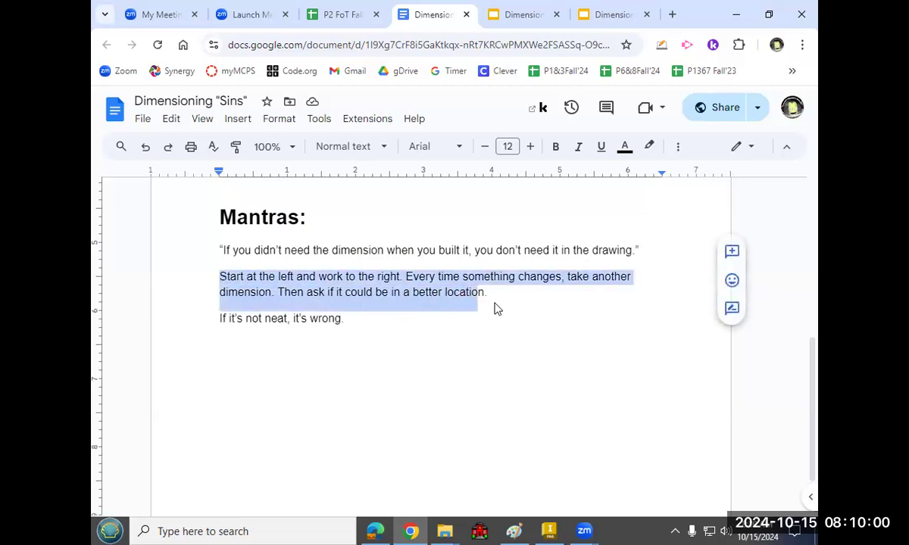
{"action": "left_click", "coordinate": [500, 304]}
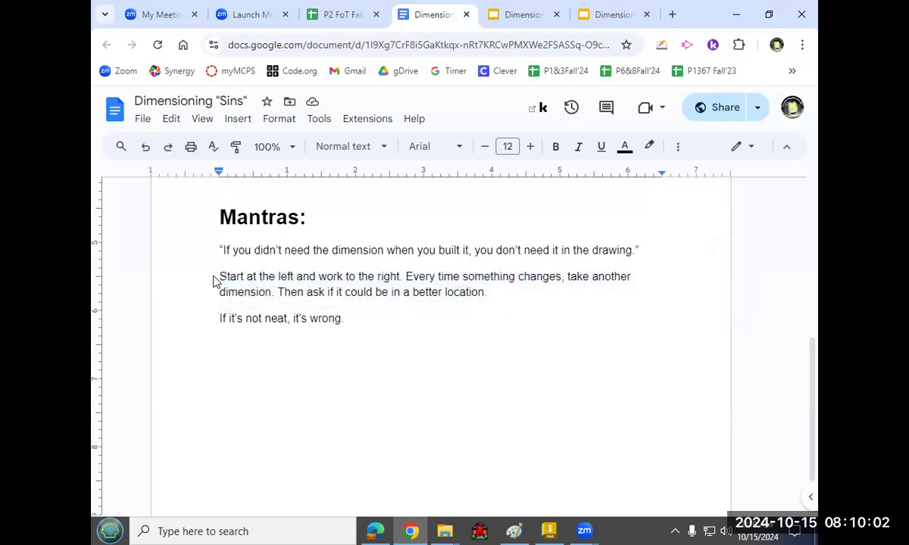
{"action": "left_click_drag", "start_coordinate": [221, 277], "coordinate": [481, 303]}
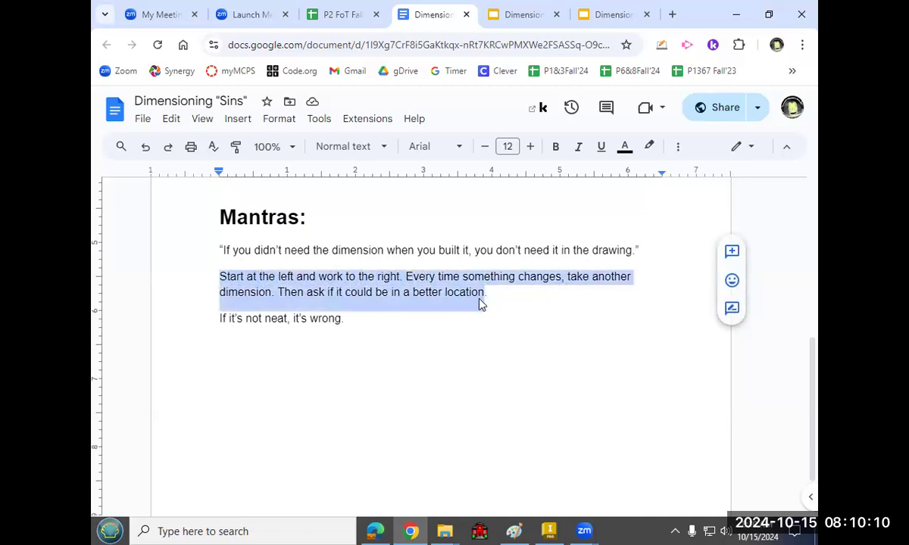
{"action": "left_click", "coordinate": [405, 277]}
{"action": "left_click_drag", "start_coordinate": [359, 319], "coordinate": [216, 319]}
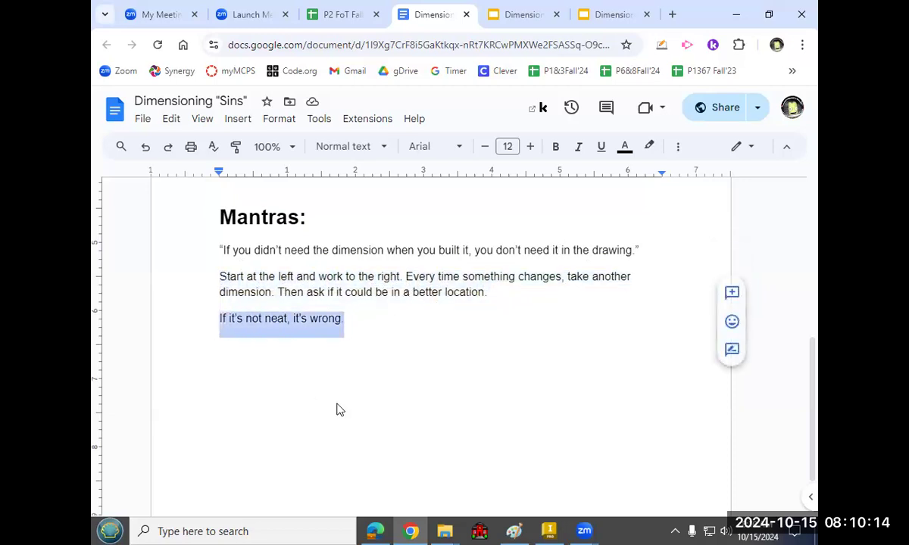
{"action": "left_click", "coordinate": [333, 373]}
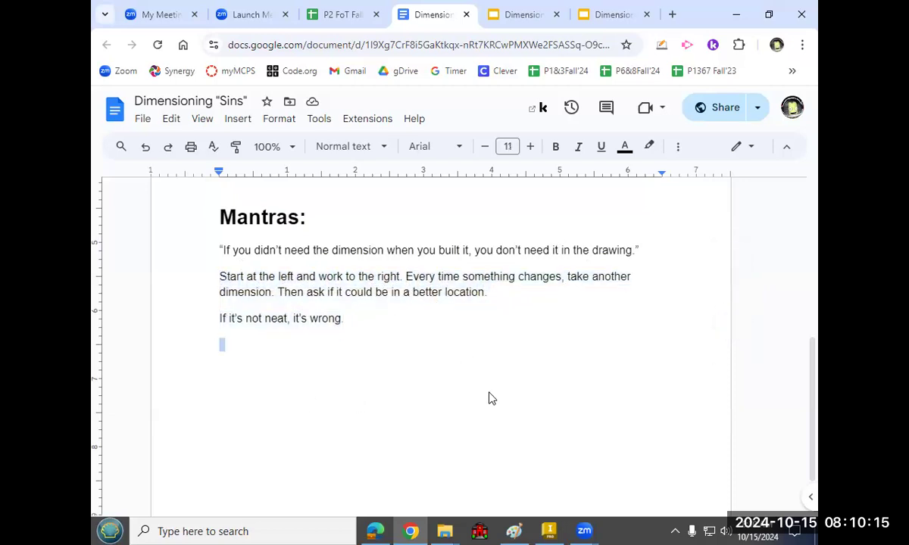
Switch to Inventor and delete the front view with its dependent views, plus the isometric view, from the Part C sheet.
{"action": "left_click", "coordinate": [549, 531]}
{"action": "left_click", "coordinate": [400, 334]}
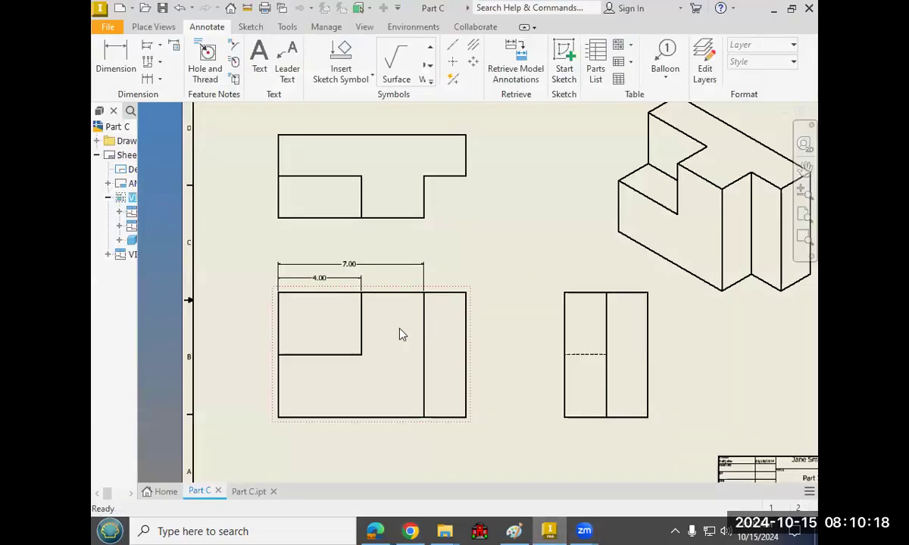
{"action": "key", "text": "Delete"}
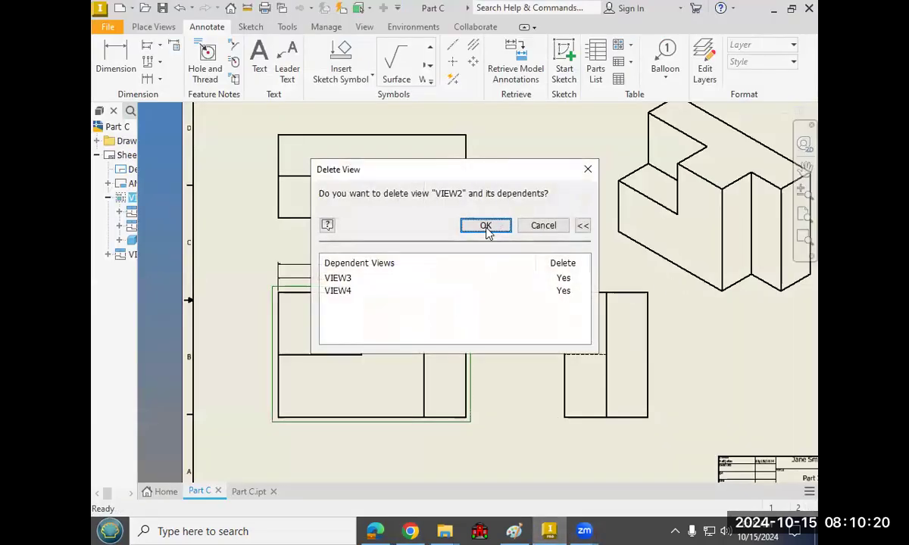
{"action": "left_click", "coordinate": [485, 231]}
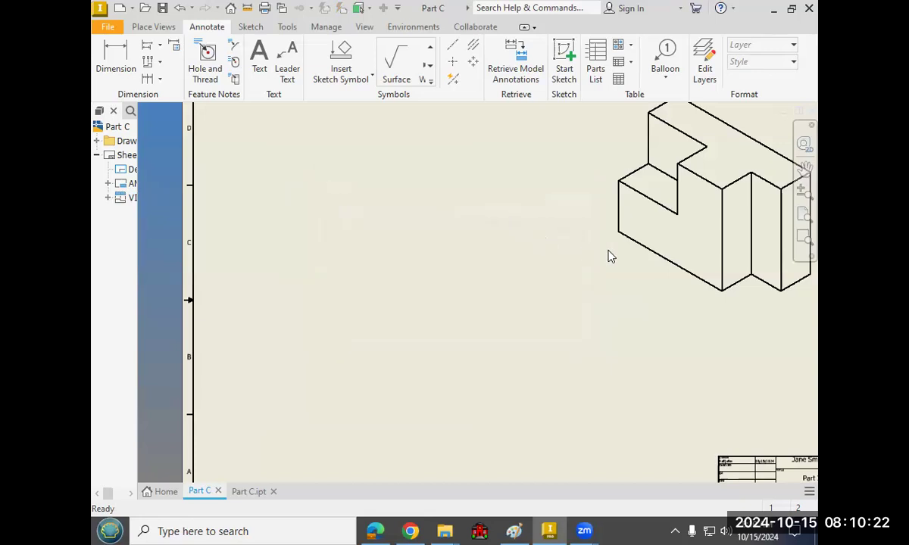
{"action": "left_click", "coordinate": [667, 241]}
{"action": "key", "text": "Delete"}
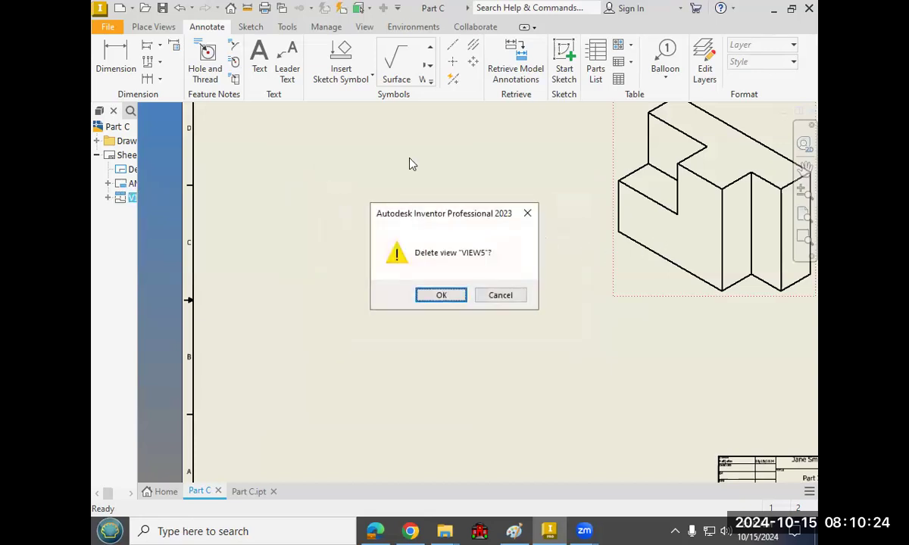
{"action": "left_click", "coordinate": [427, 298]}
Close the emptied Part C drawing and minimize the Part C.ipt window to reach the Home screen.
{"action": "scroll", "coordinate": [394, 294], "scroll_direction": "up", "scroll_amount": 3}
{"action": "middle_click_drag", "start_coordinate": [480, 297], "coordinate": [462, 304]}
{"action": "scroll", "coordinate": [470, 300], "scroll_direction": "down", "scroll_amount": 4}
{"action": "scroll", "coordinate": [470, 300], "scroll_direction": "up", "scroll_amount": 3}
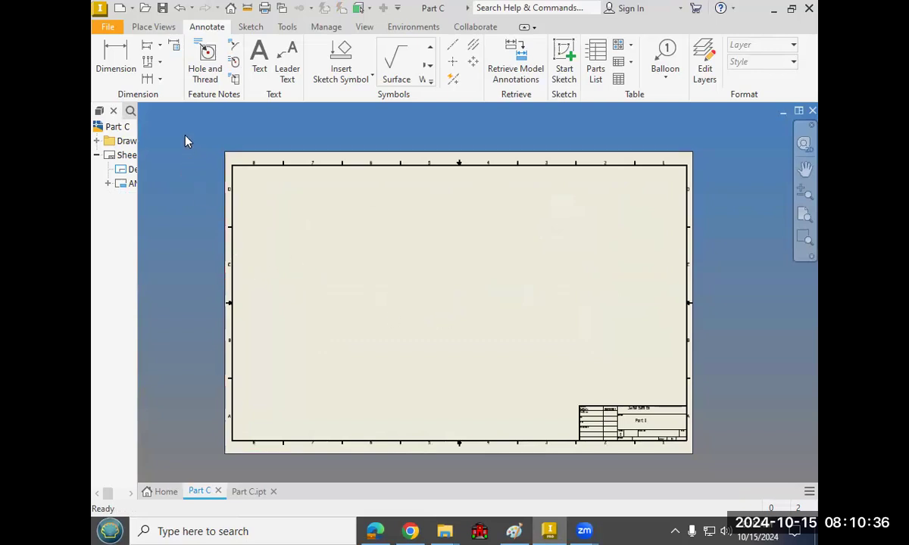
{"action": "left_click", "coordinate": [812, 111]}
{"action": "left_click", "coordinate": [438, 278]}
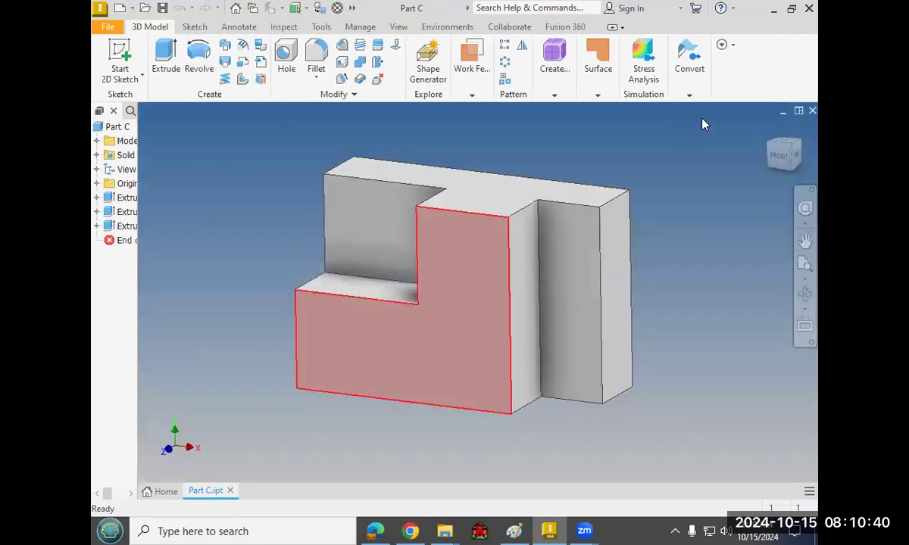
{"action": "left_click", "coordinate": [782, 112]}
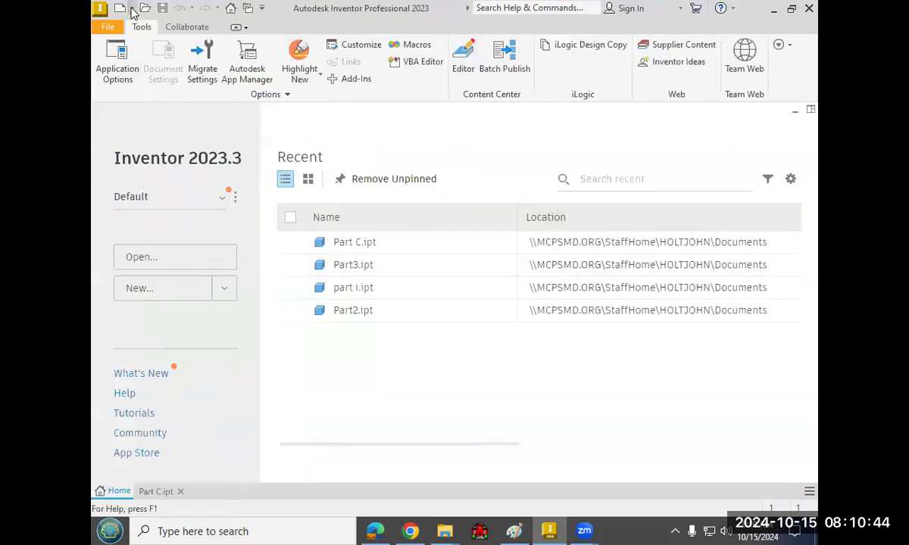
Create a new drawing with the Use Template option and widen the model browser.
{"action": "left_click", "coordinate": [133, 9]}
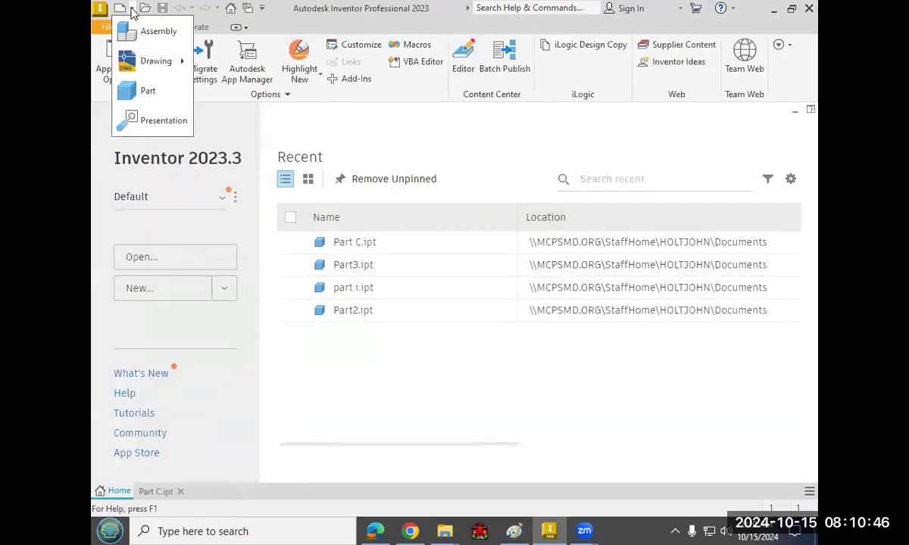
{"action": "left_click", "coordinate": [133, 13]}
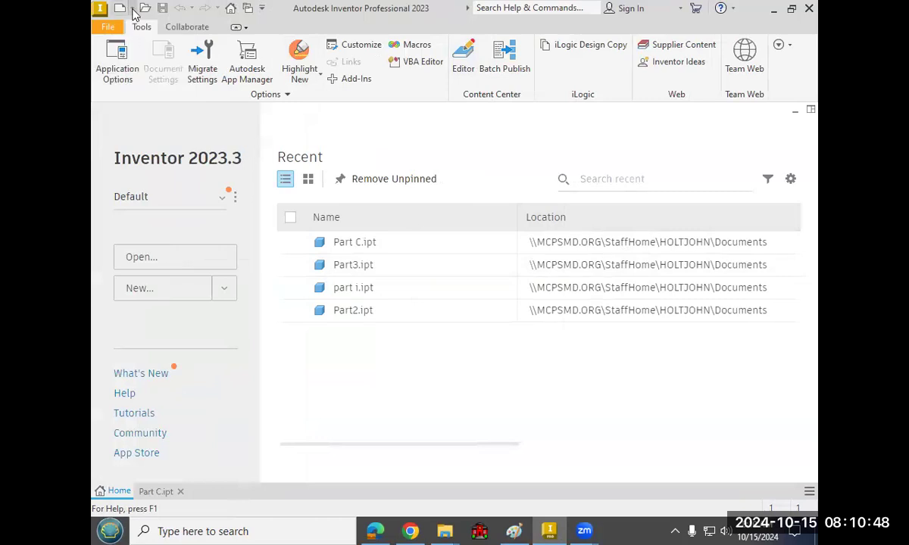
{"action": "left_click", "coordinate": [133, 11]}
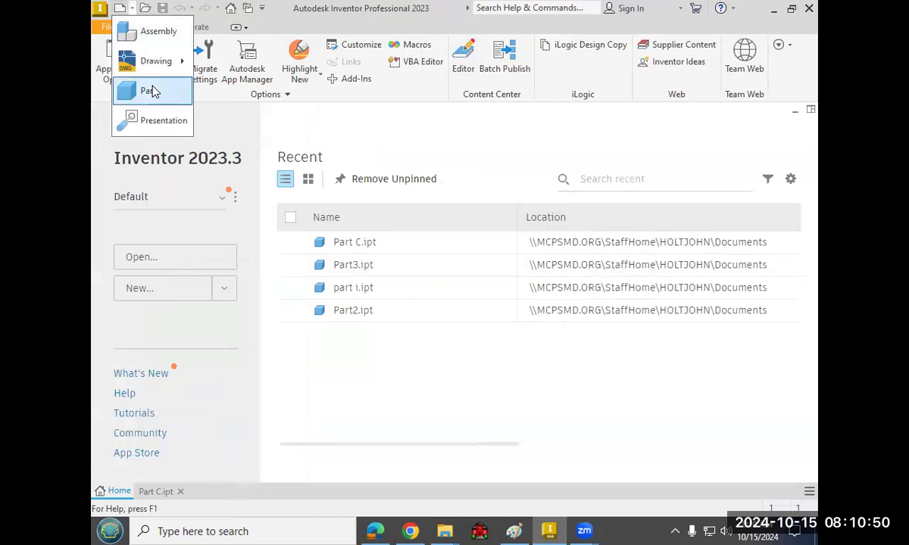
{"action": "mouse_move", "coordinate": [154, 64]}
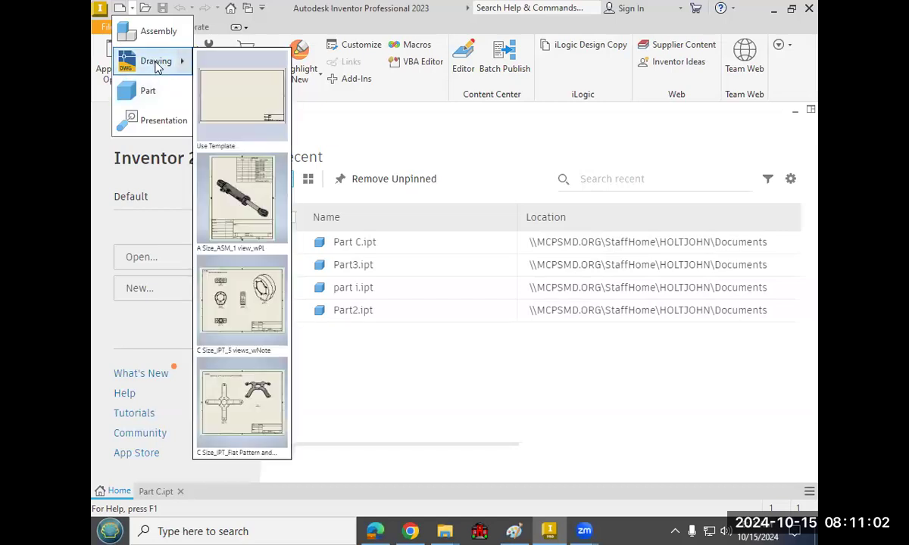
{"action": "left_click", "coordinate": [253, 94]}
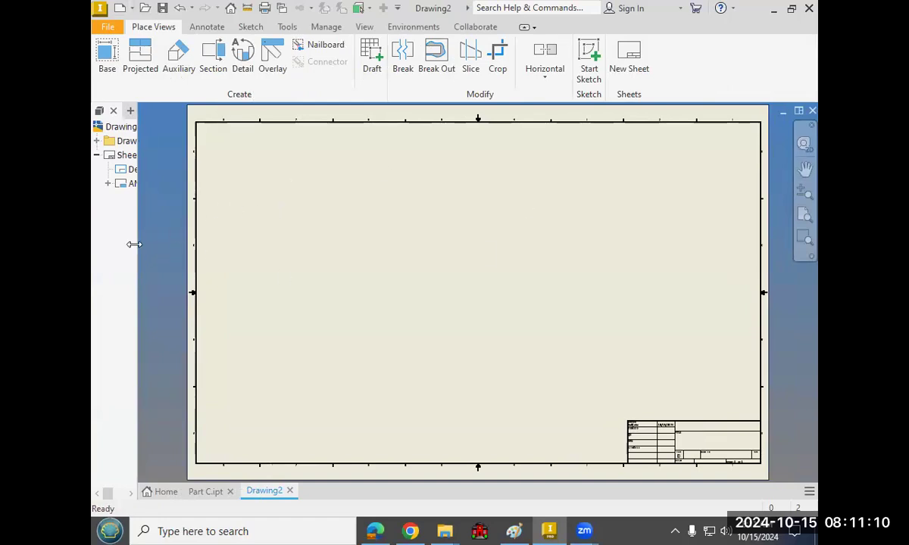
{"action": "left_click_drag", "start_coordinate": [139, 250], "coordinate": [164, 252]}
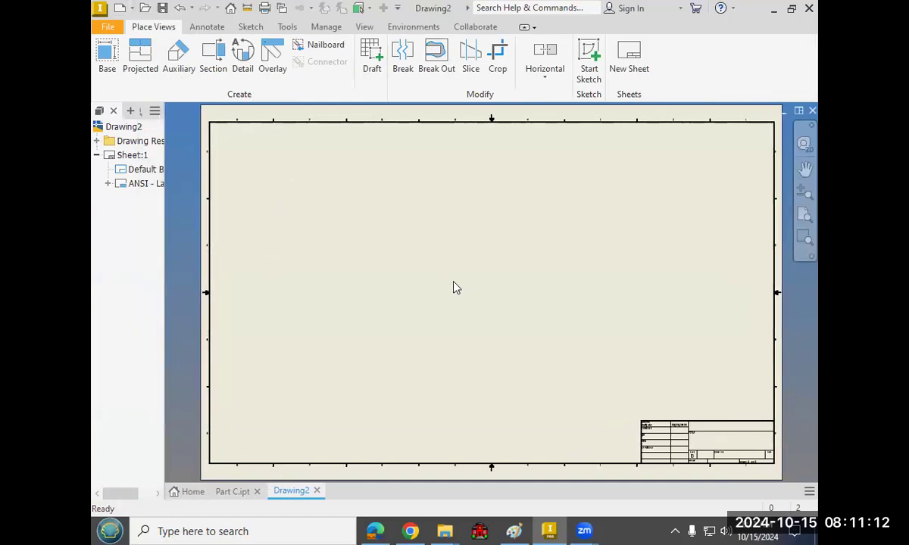
{"action": "scroll", "coordinate": [455, 286], "scroll_direction": "down", "scroll_amount": 2}
{"action": "scroll", "coordinate": [455, 286], "scroll_direction": "up", "scroll_amount": 3}
{"action": "scroll", "coordinate": [456, 287], "scroll_direction": "down", "scroll_amount": 2}
{"action": "scroll", "coordinate": [457, 288], "scroll_direction": "up", "scroll_amount": 3}
{"action": "key", "text": "F2"}
{"action": "left_click_drag", "start_coordinate": [580, 280], "coordinate": [389, 310]}
{"action": "middle_click_drag", "start_coordinate": [389, 310], "coordinate": [670, 296]}
{"action": "scroll", "coordinate": [432, 278], "scroll_direction": "down", "scroll_amount": 3}
{"action": "mouse_move", "coordinate": [521, 296]}
{"action": "middle_mouse_down"}
{"action": "mouse_move", "coordinate": [480, 300]}
{"action": "mouse_move", "coordinate": [489, 286]}
{"action": "mouse_move", "coordinate": [475, 280]}
{"action": "middle_mouse_up"}
{"action": "key", "text": "Escape"}
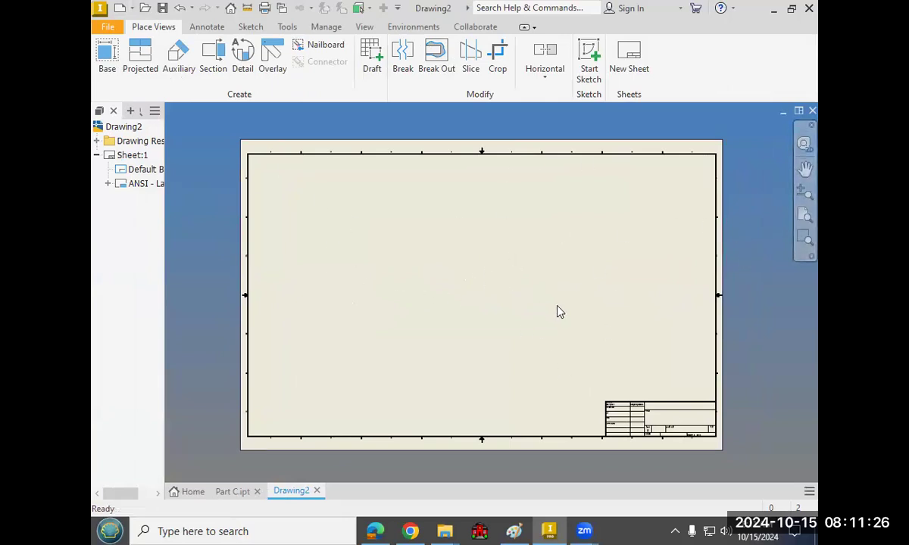
{"action": "middle_click_drag", "start_coordinate": [500, 303], "coordinate": [483, 292]}
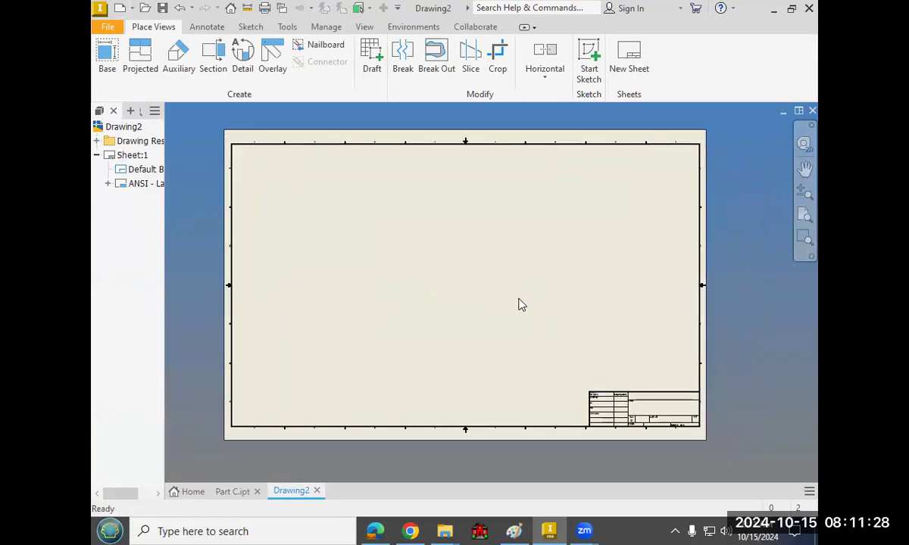
Examine the new sheet's title block, including its drawn-by, date, title and size fields.
{"action": "scroll", "coordinate": [606, 437], "scroll_direction": "down", "scroll_amount": 4}
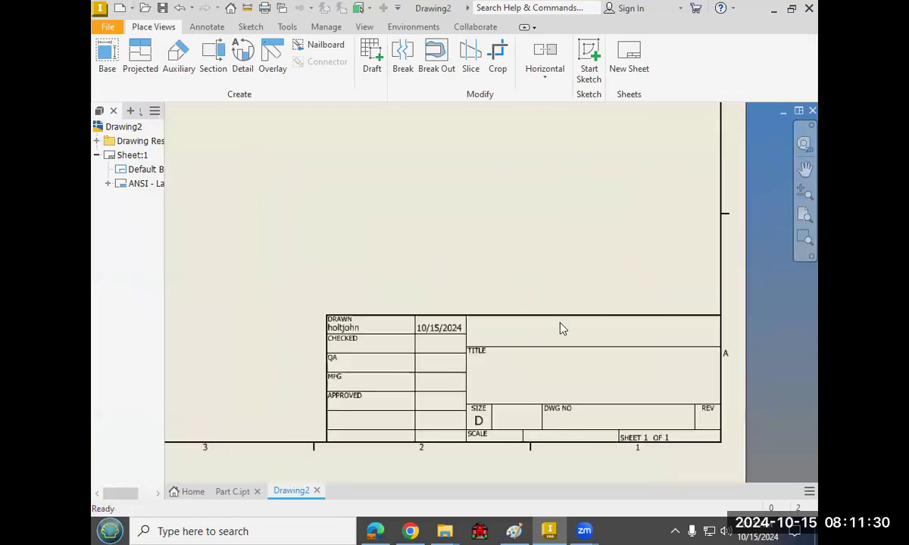
{"action": "scroll", "coordinate": [431, 319], "scroll_direction": "up", "scroll_amount": 2}
{"action": "mouse_move", "coordinate": [414, 256]}
{"action": "middle_mouse_down"}
{"action": "mouse_move", "coordinate": [425, 309]}
{"action": "mouse_move", "coordinate": [364, 246]}
{"action": "middle_mouse_up"}
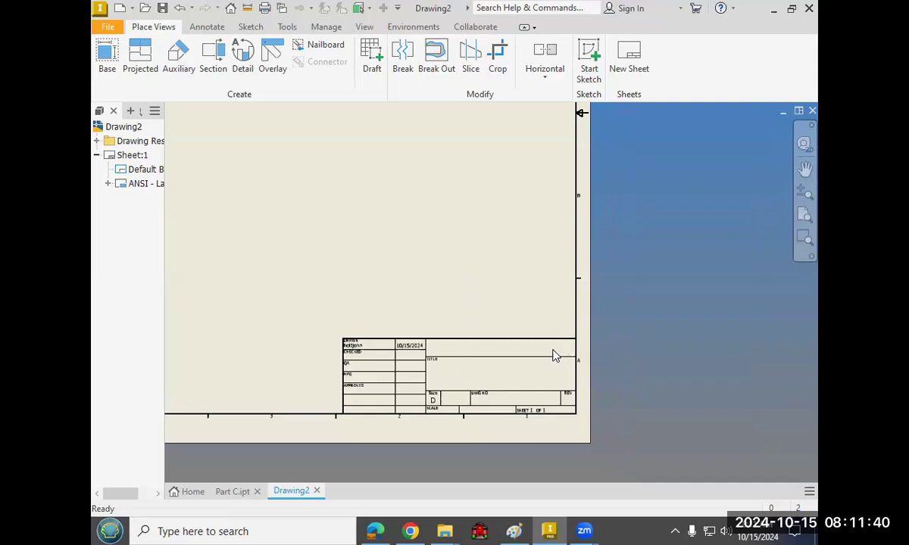
{"action": "scroll", "coordinate": [608, 426], "scroll_direction": "up", "scroll_amount": 2}
{"action": "scroll", "coordinate": [608, 425], "scroll_direction": "down", "scroll_amount": 3}
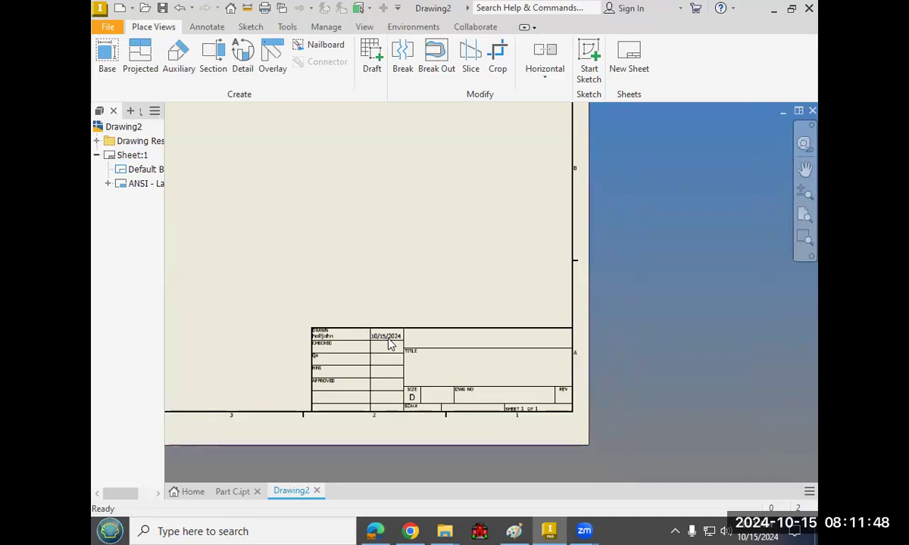
{"action": "scroll", "coordinate": [401, 341], "scroll_direction": "down", "scroll_amount": 3}
{"action": "scroll", "coordinate": [404, 344], "scroll_direction": "up", "scroll_amount": 2}
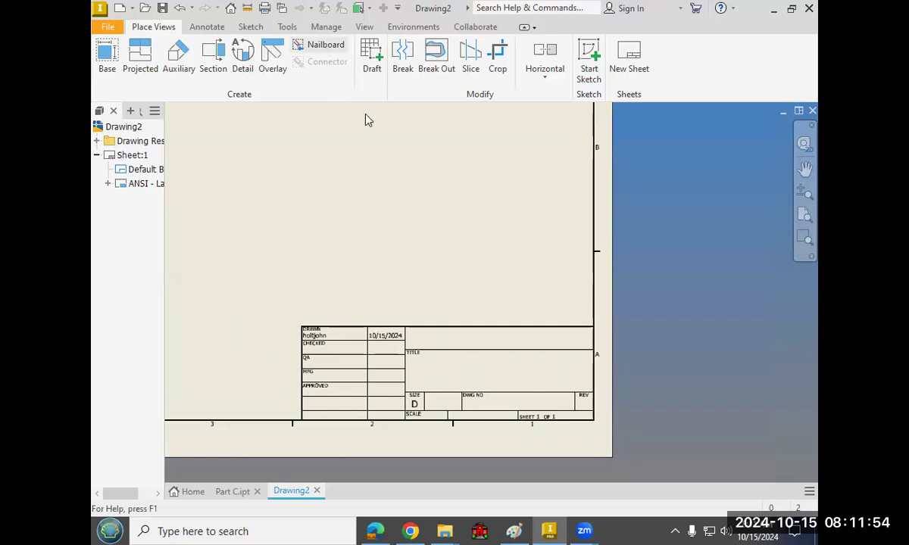
{"action": "scroll", "coordinate": [500, 250], "scroll_direction": "up", "scroll_amount": 2}
{"action": "middle_click_drag", "start_coordinate": [487, 251], "coordinate": [470, 260]}
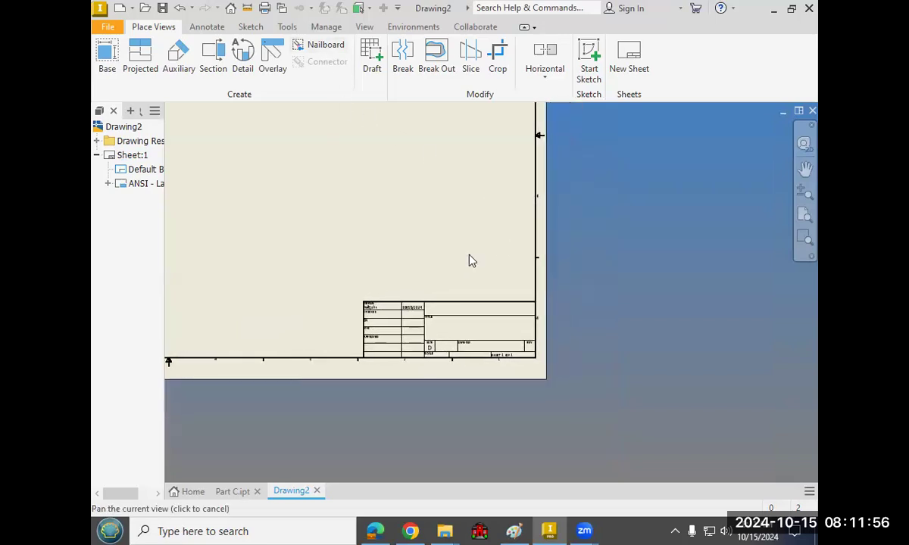
{"action": "scroll", "coordinate": [469, 261], "scroll_direction": "down", "scroll_amount": 2}
{"action": "middle_click_drag", "start_coordinate": [470, 316], "coordinate": [494, 229]}
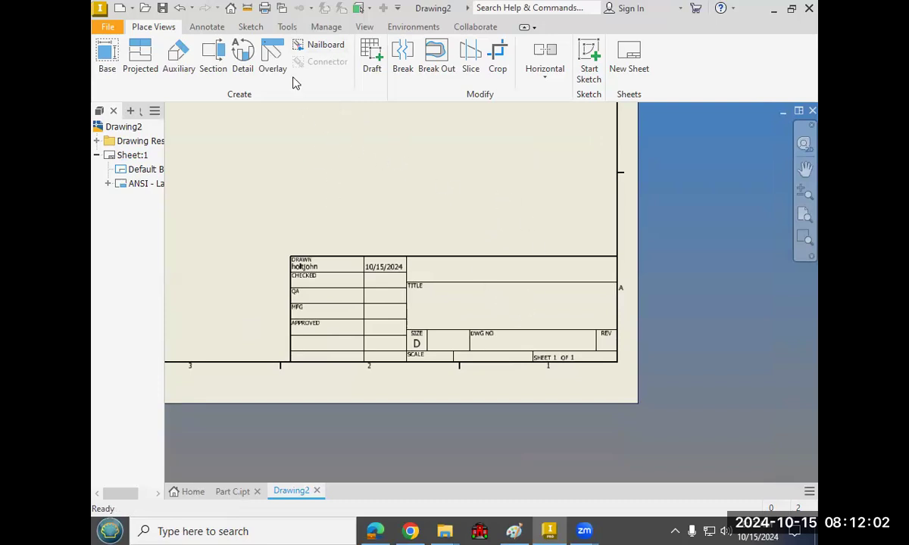
{"action": "left_click", "coordinate": [217, 28]}
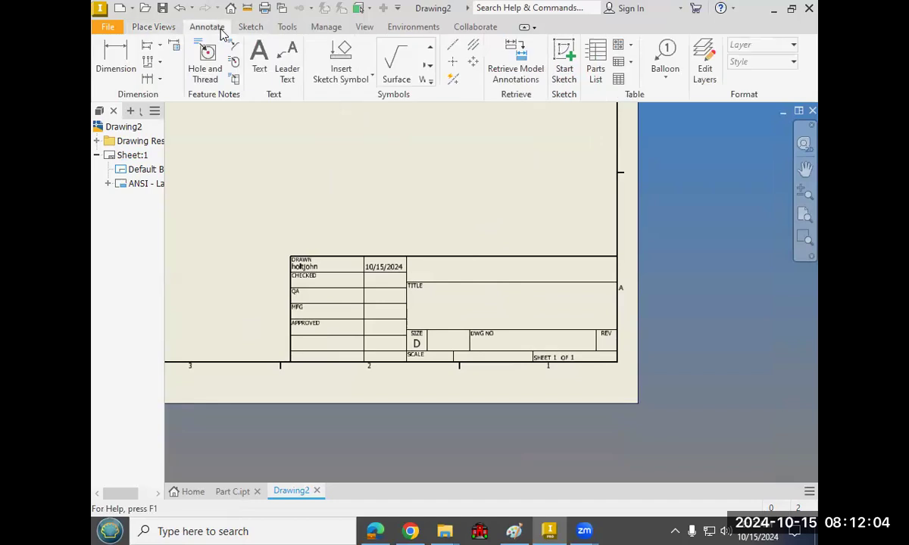
{"action": "left_click", "coordinate": [167, 27]}
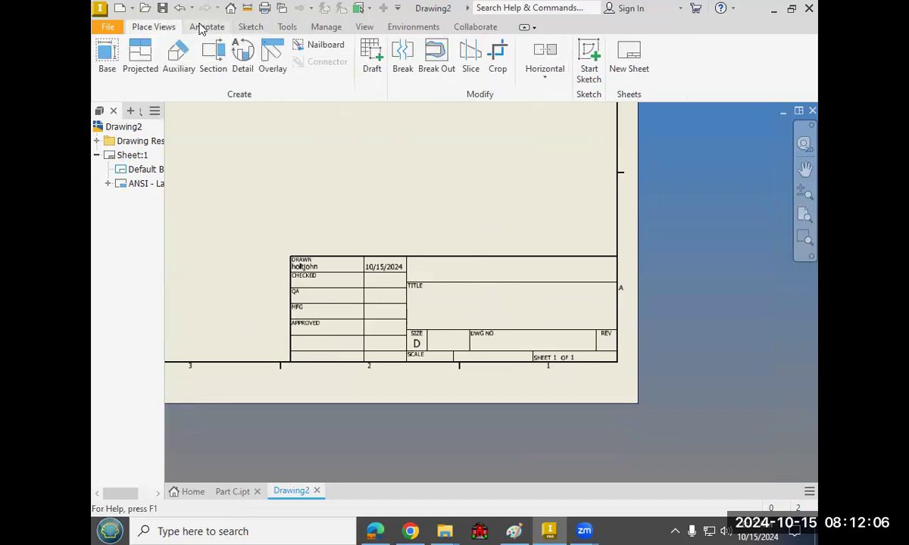
{"action": "left_click", "coordinate": [202, 28]}
{"action": "left_click", "coordinate": [155, 31]}
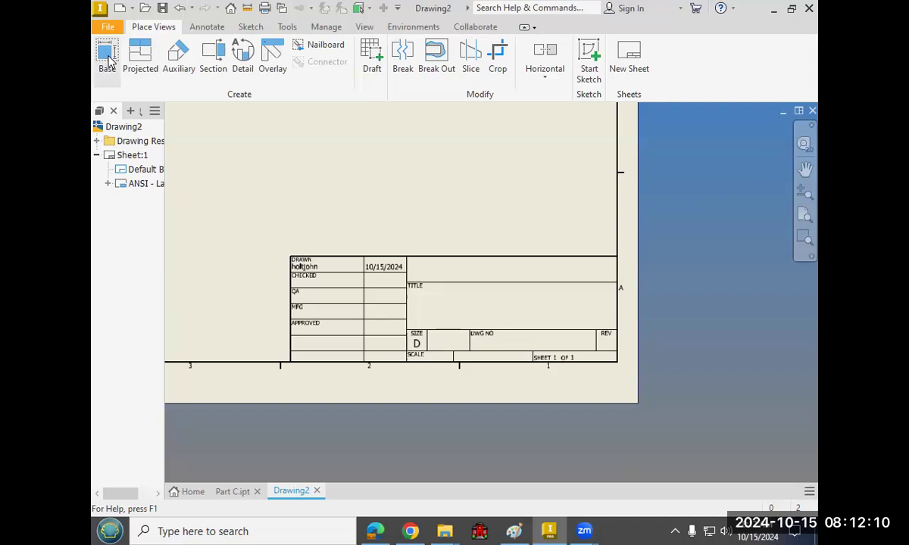
Draw a text box across the title block's Title cell with the Text tool.
{"action": "left_click", "coordinate": [216, 29]}
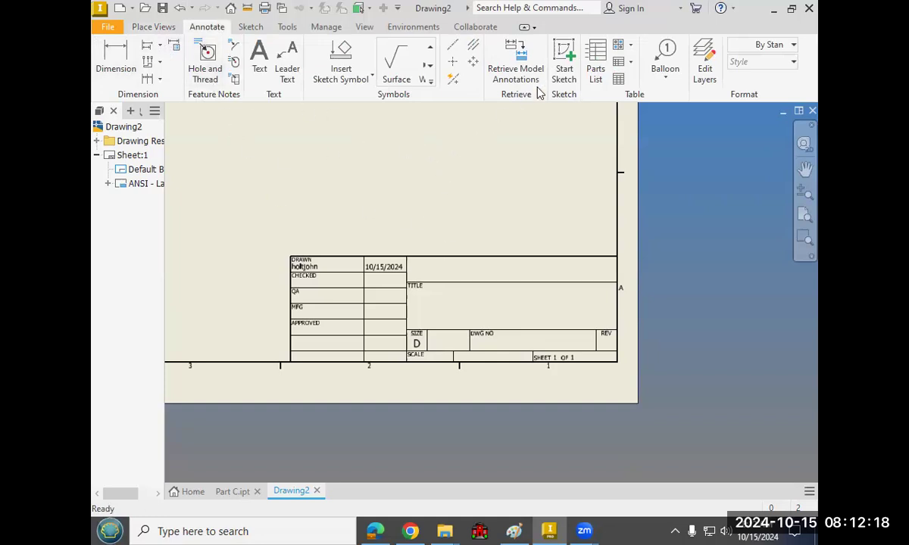
{"action": "left_click", "coordinate": [258, 57]}
{"action": "left_click", "coordinate": [433, 286]}
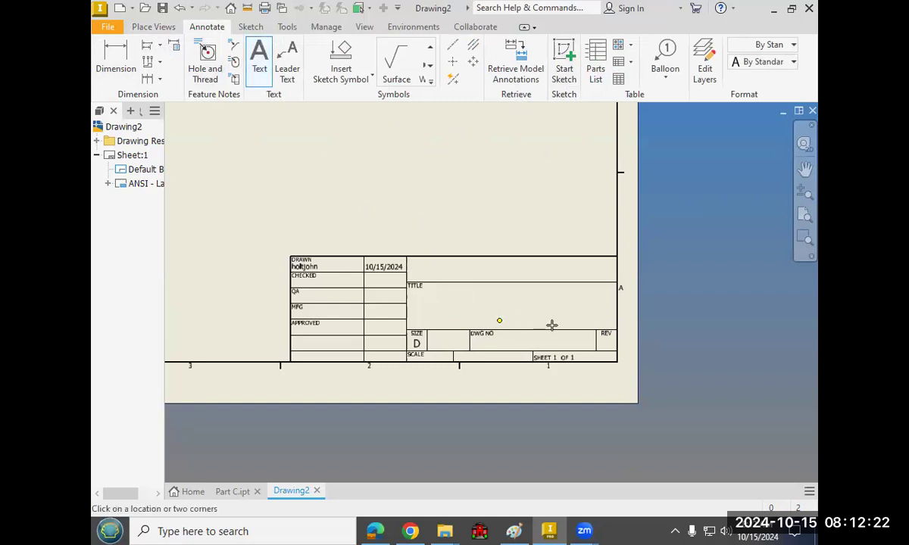
{"action": "left_click", "coordinate": [579, 327]}
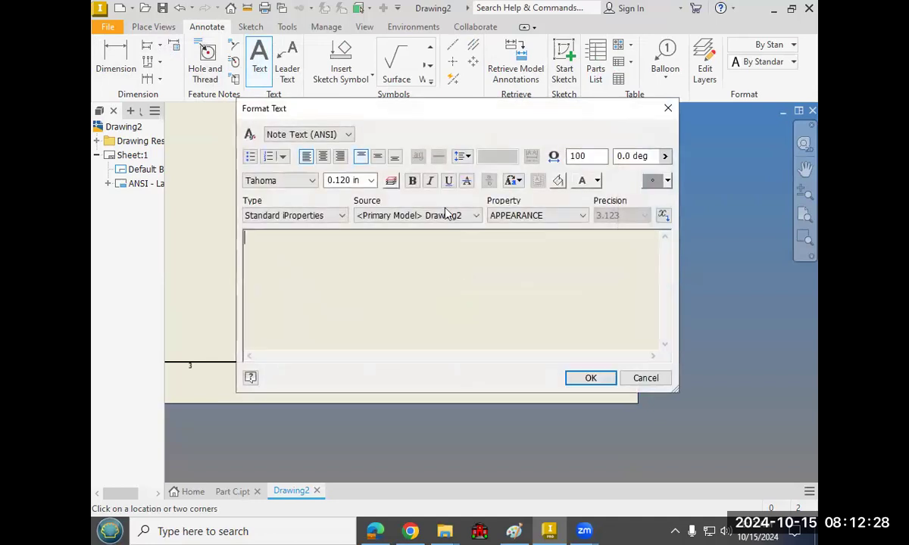
{"action": "left_click", "coordinate": [371, 182]}
{"action": "left_click", "coordinate": [341, 224]}
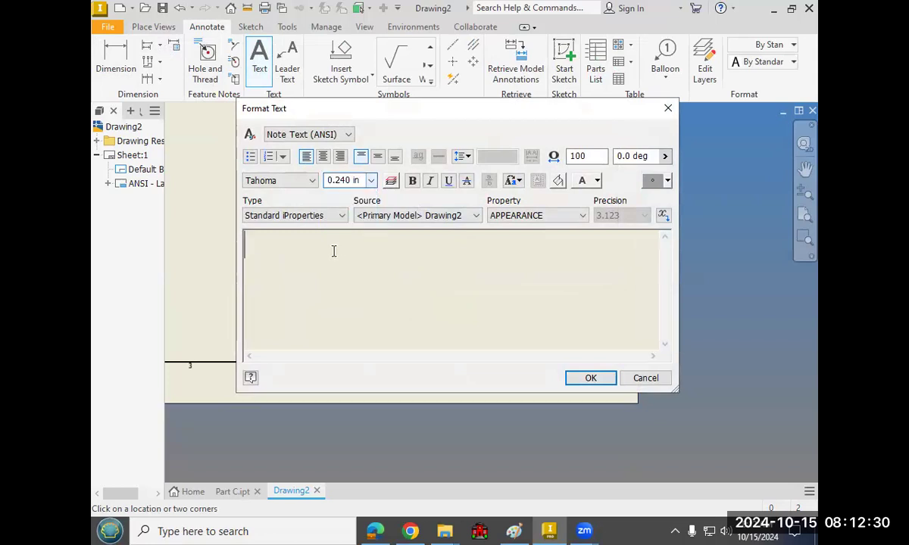
{"action": "type", "text": "Part A"}
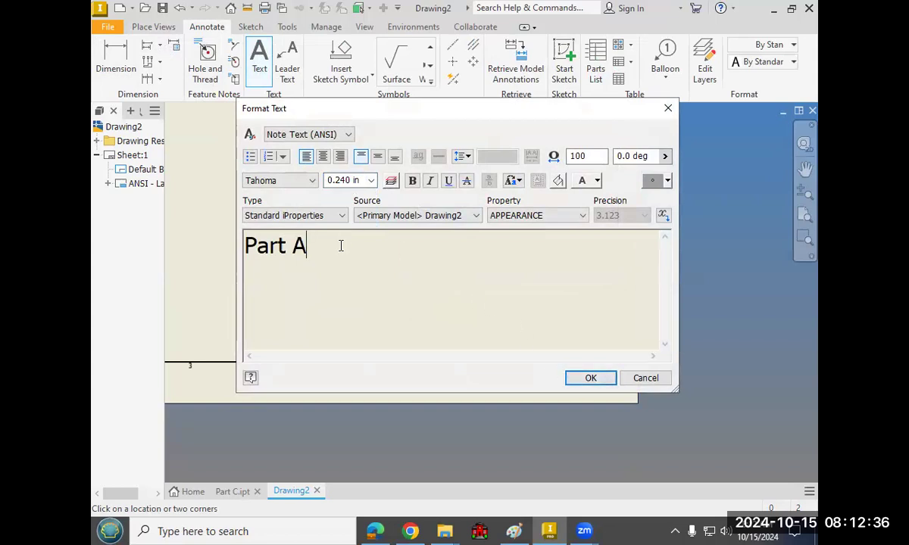
{"action": "left_click_drag", "start_coordinate": [341, 246], "coordinate": [178, 248]}
{"action": "key", "text": "Delete"}
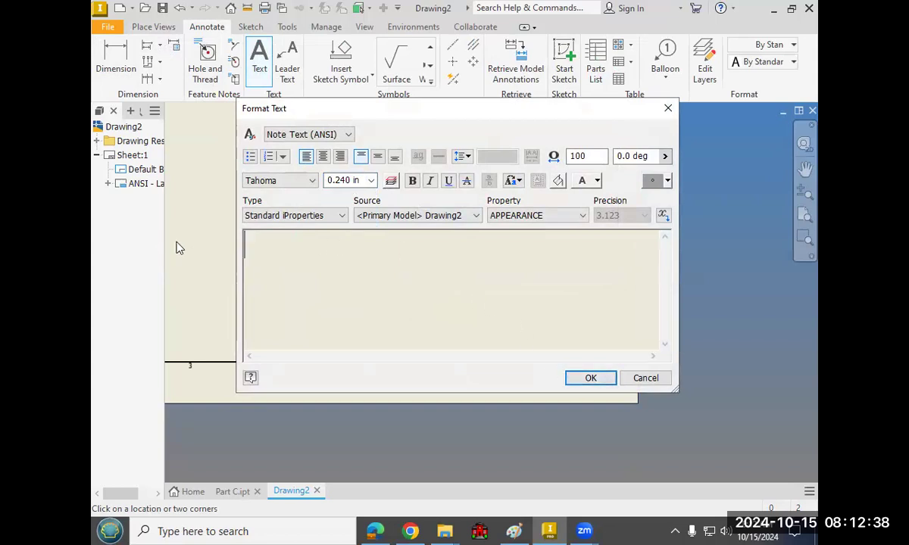
Enter "Part A" at 0.120 in text height in the Title cell's text box and finish the Text command.
{"action": "left_click", "coordinate": [345, 181]}
{"action": "left_click", "coordinate": [341, 204]}
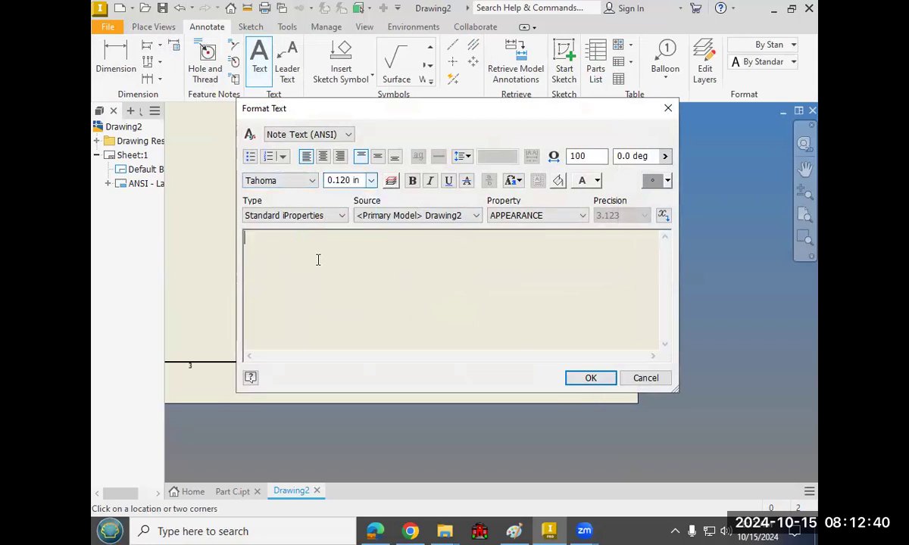
{"action": "type", "text": "Part A"}
{"action": "left_click", "coordinate": [607, 378]}
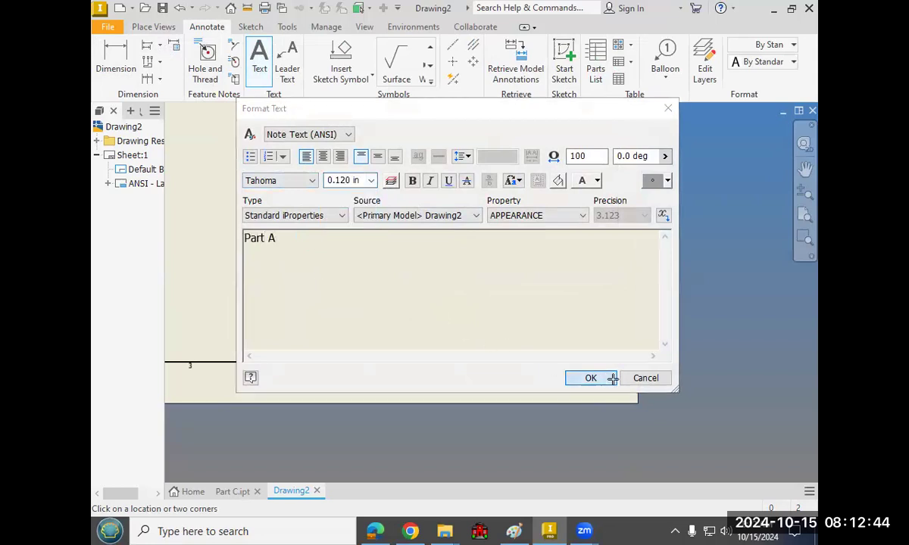
{"action": "left_click", "coordinate": [461, 286]}
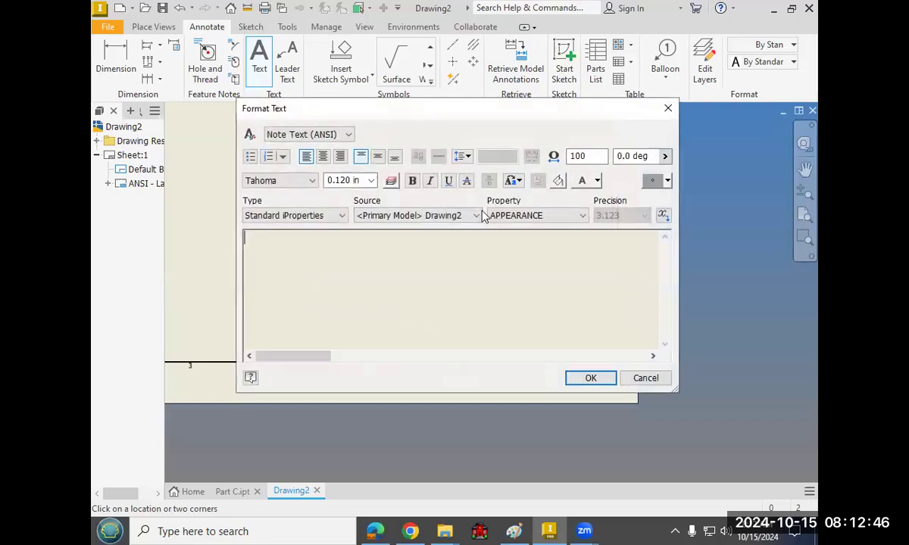
{"action": "key", "text": "Escape"}
{"action": "right_click", "coordinate": [335, 190]}
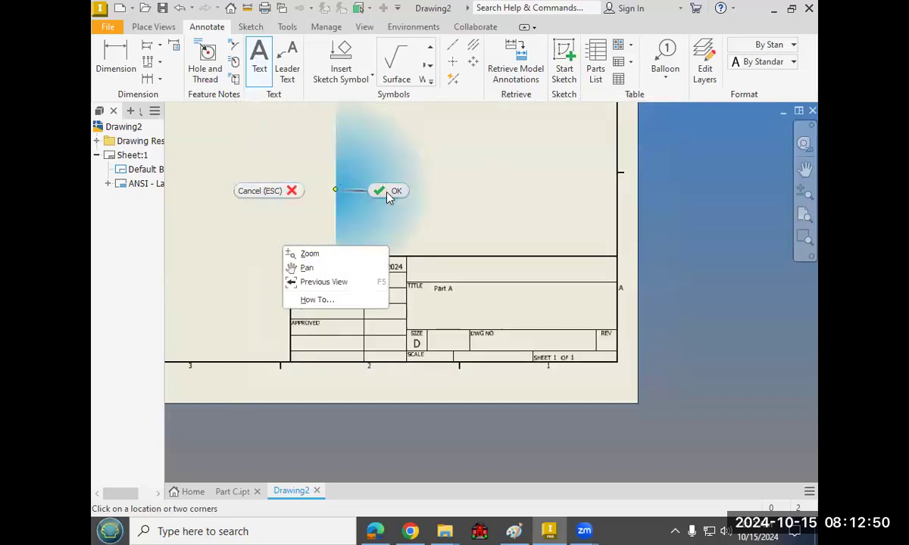
{"action": "left_click", "coordinate": [388, 196]}
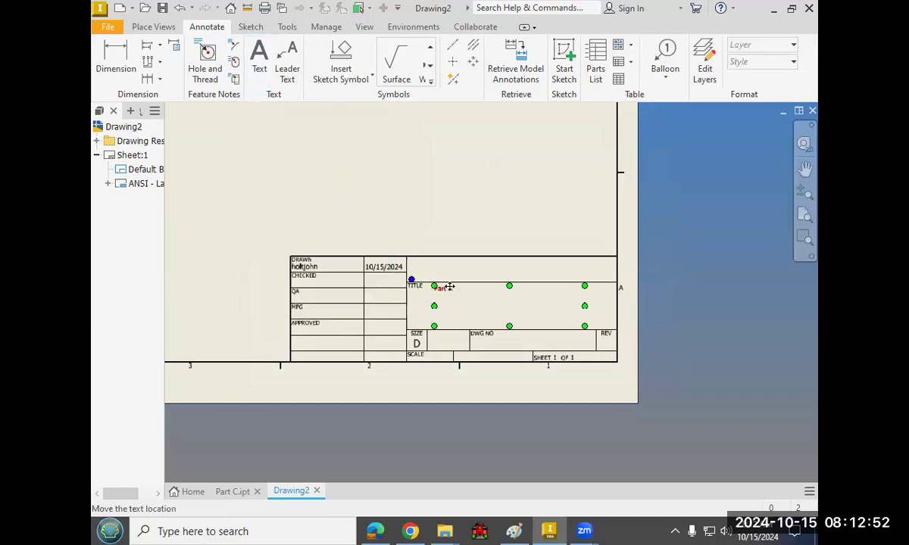
Move the "Part A" text further into the Title cell and set its text height to 0.240 in.
{"action": "left_click_drag", "start_coordinate": [452, 290], "coordinate": [470, 302]}
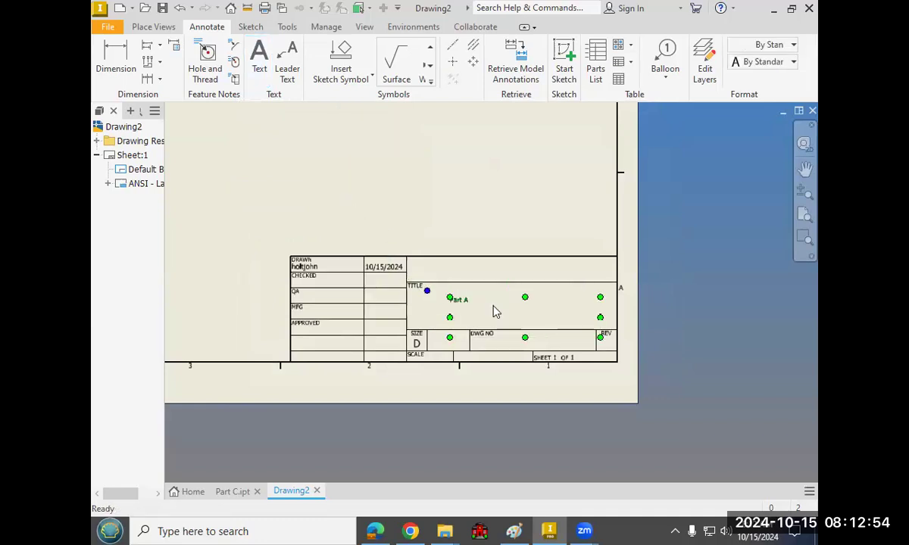
{"action": "left_click", "coordinate": [457, 301]}
{"action": "right_click", "coordinate": [460, 301]}
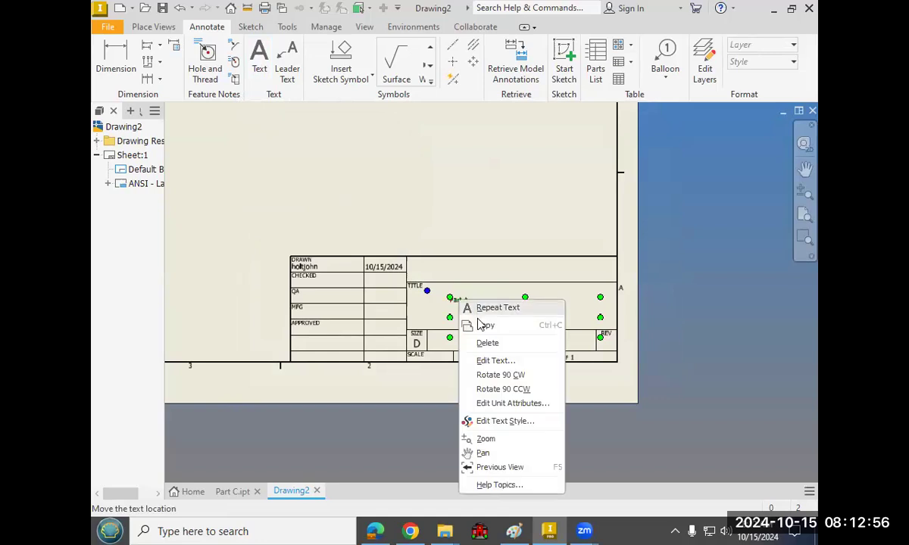
{"action": "left_click", "coordinate": [488, 361]}
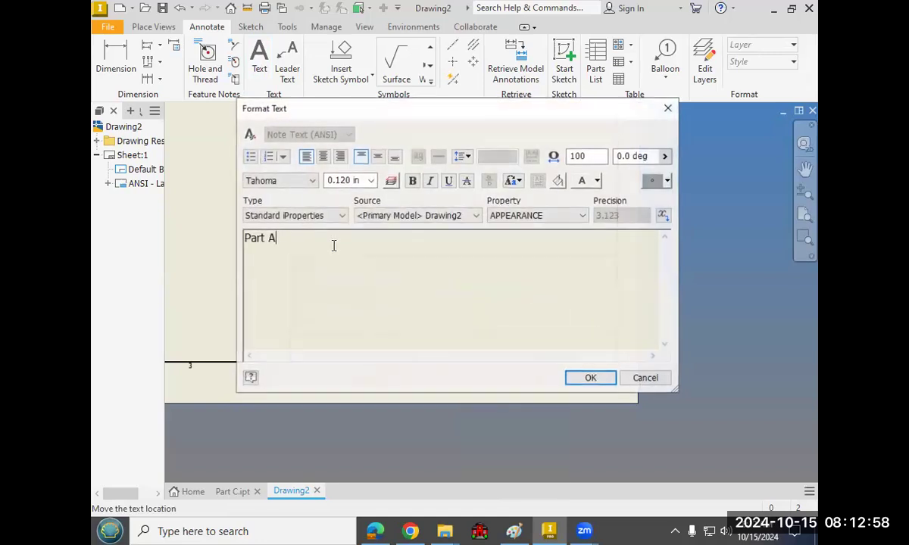
{"action": "left_click", "coordinate": [372, 181]}
{"action": "left_click", "coordinate": [347, 238]}
{"action": "left_click_drag", "start_coordinate": [343, 240], "coordinate": [219, 231]}
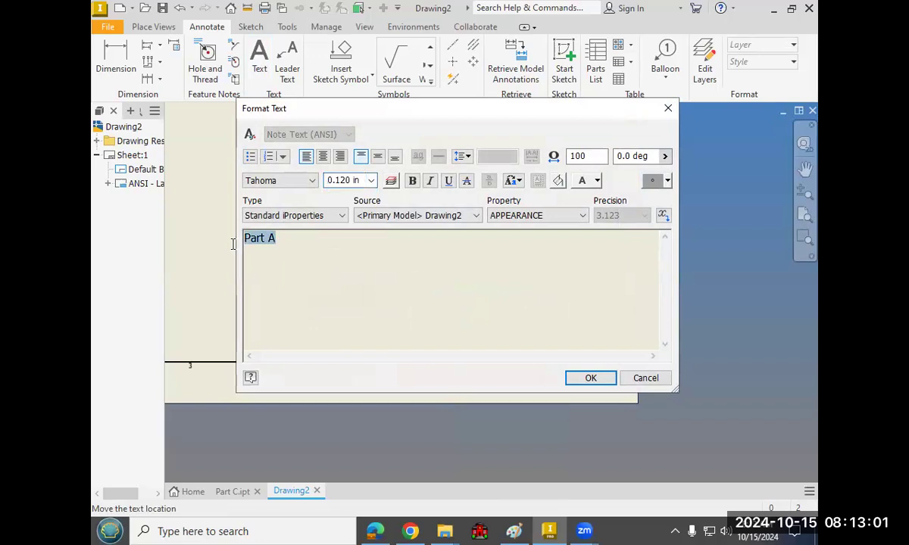
{"action": "left_click", "coordinate": [371, 180]}
{"action": "left_click", "coordinate": [372, 260]}
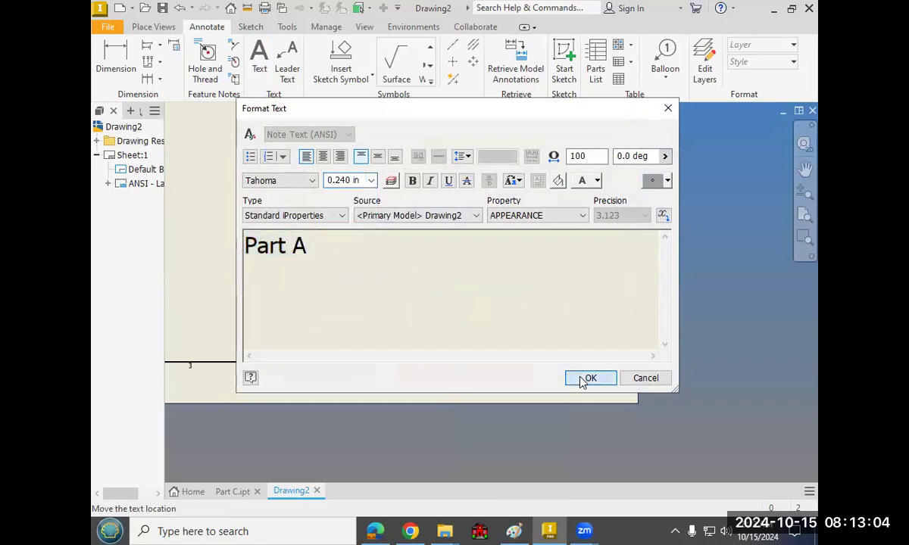
{"action": "left_click", "coordinate": [585, 378]}
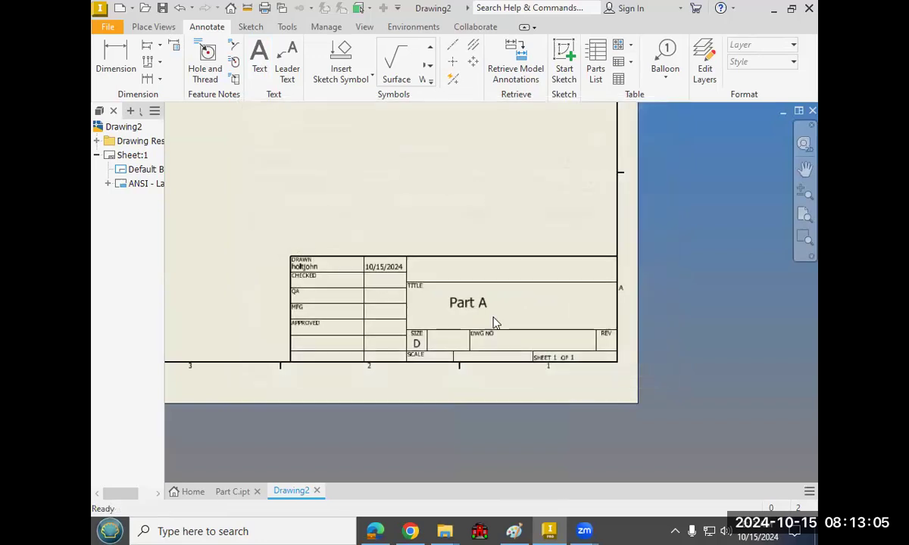
Try to add the student's full name as text in the blank cell above Title.
{"action": "left_click", "coordinate": [260, 59]}
{"action": "left_click_drag", "start_coordinate": [424, 260], "coordinate": [561, 276]}
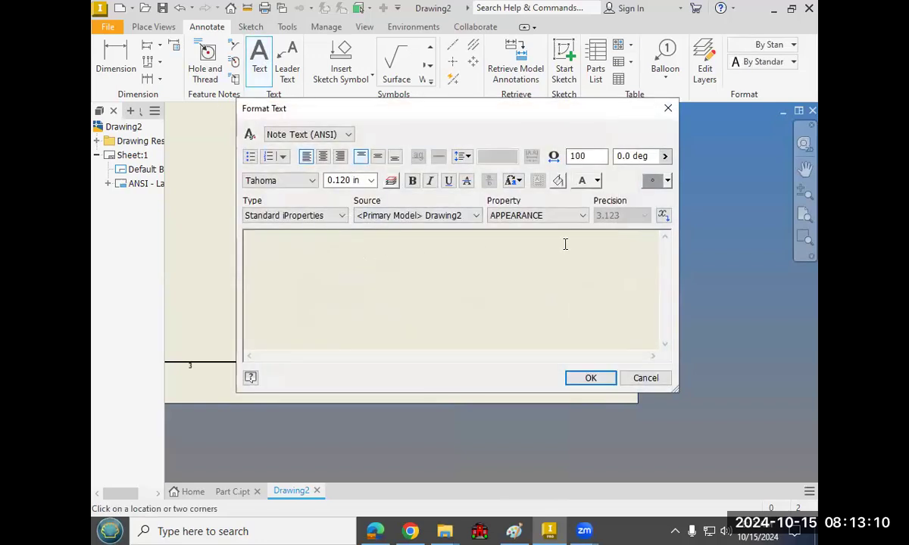
{"action": "type", "text": "Jane Smith"}
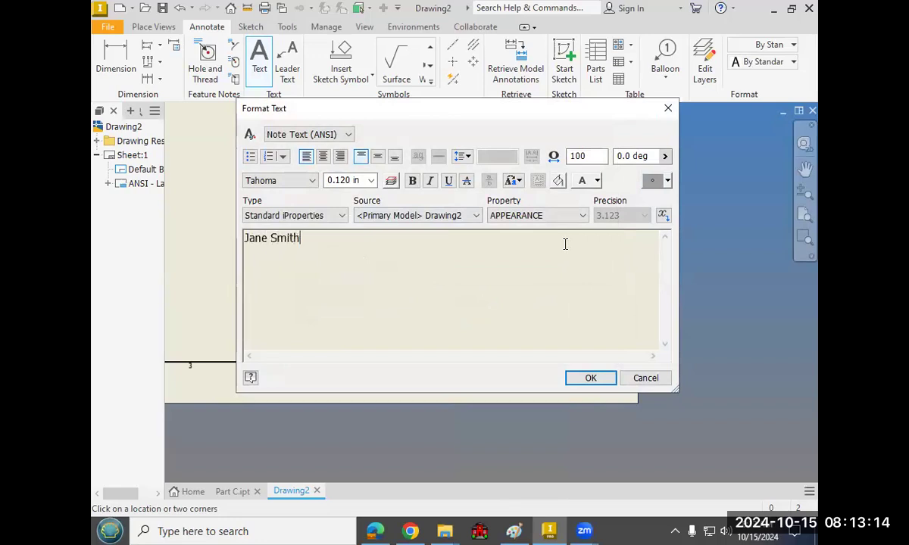
{"action": "left_click", "coordinate": [589, 380]}
{"action": "right_click_drag", "start_coordinate": [449, 207], "coordinate": [489, 213]}
{"action": "right_click", "coordinate": [492, 209]}
{"action": "left_click", "coordinate": [422, 207]}
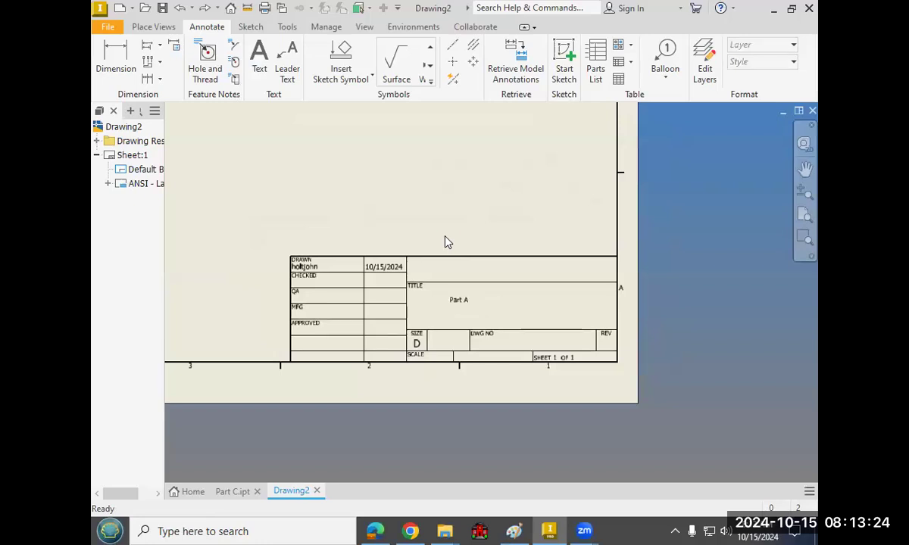
{"action": "key", "text": "ctrl+y"}
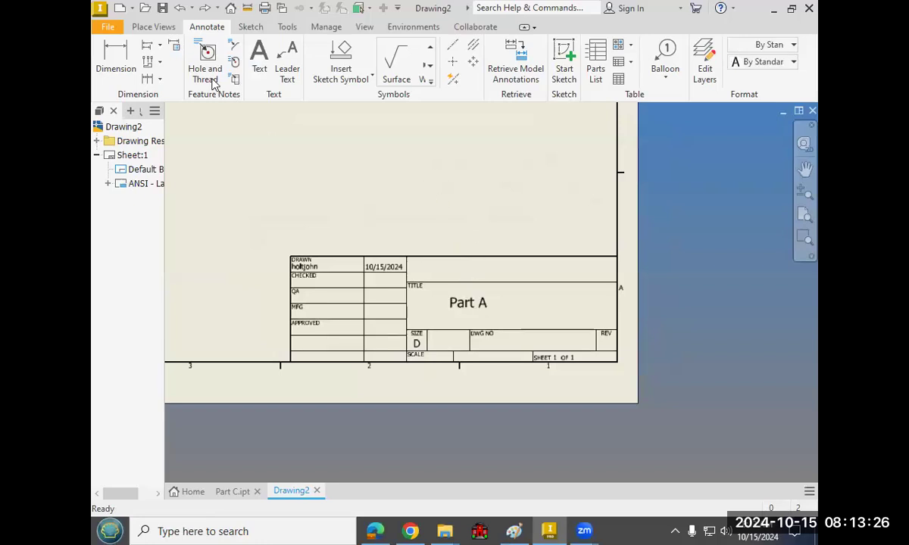
Add the student's full name as text in the blank cell above Title and shift it slightly toward the cell's middle.
{"action": "left_click", "coordinate": [259, 56]}
{"action": "left_click_drag", "start_coordinate": [445, 260], "coordinate": [552, 272]}
{"action": "type", "text": "Jane Smith"}
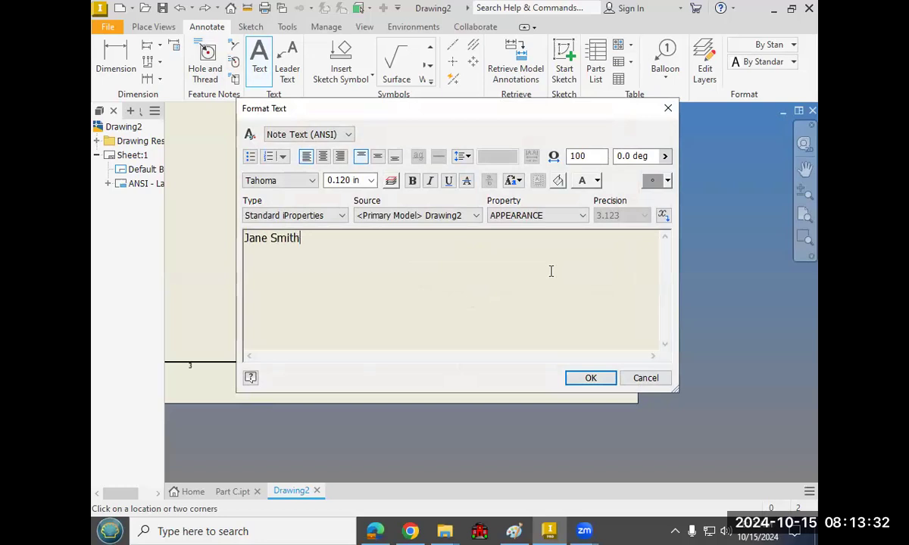
{"action": "left_click", "coordinate": [591, 378]}
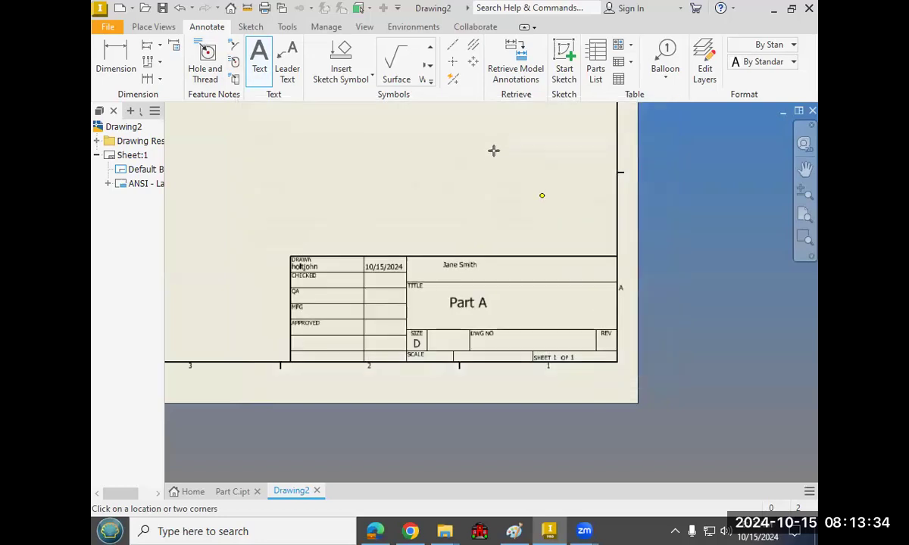
{"action": "right_click", "coordinate": [486, 162]}
{"action": "left_click", "coordinate": [533, 163]}
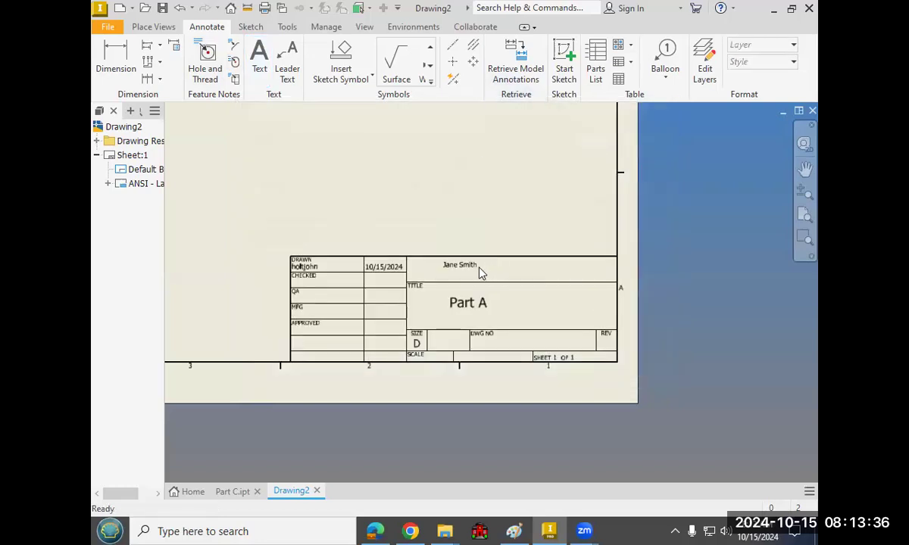
{"action": "left_click_drag", "start_coordinate": [492, 272], "coordinate": [506, 273]}
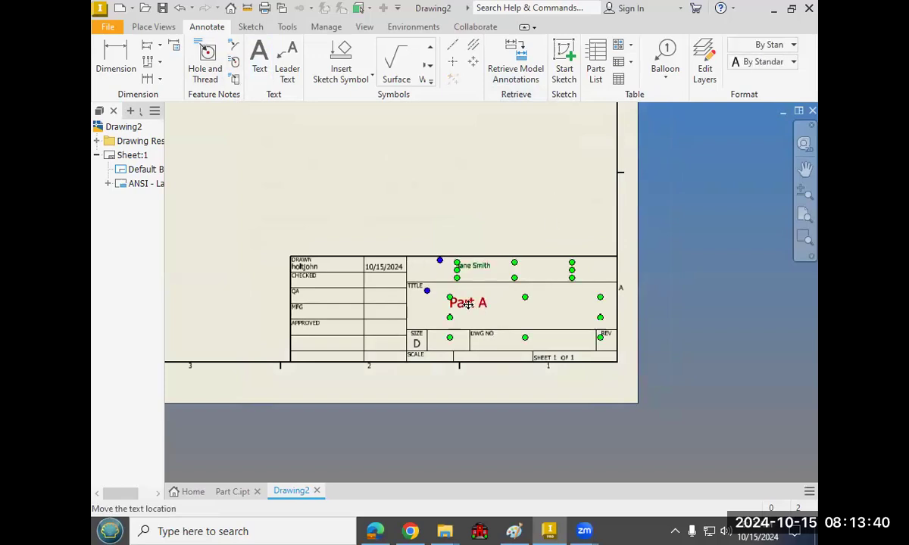
{"action": "left_click", "coordinate": [468, 303]}
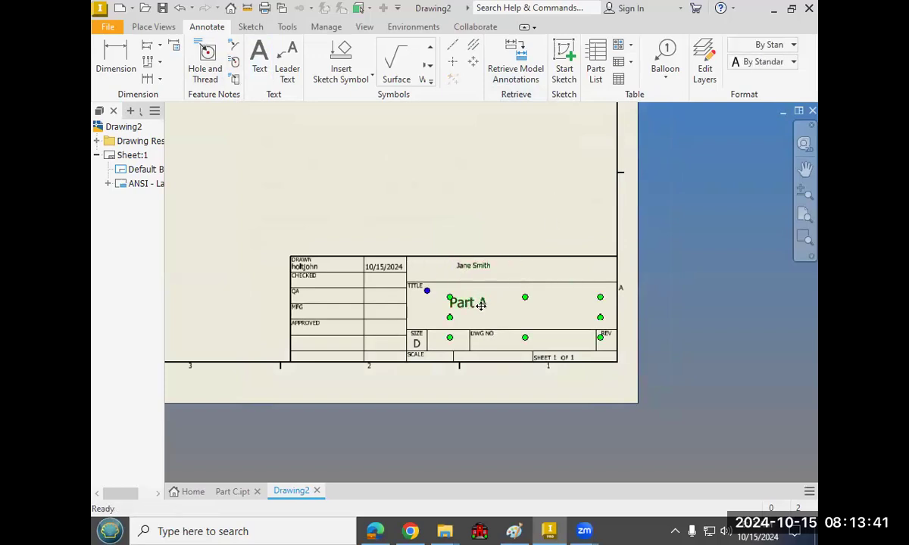
{"action": "left_click", "coordinate": [744, 315]}
Start placing a base view on the empty drawing sheet.
{"action": "scroll", "coordinate": [739, 312], "scroll_direction": "down", "scroll_amount": 2}
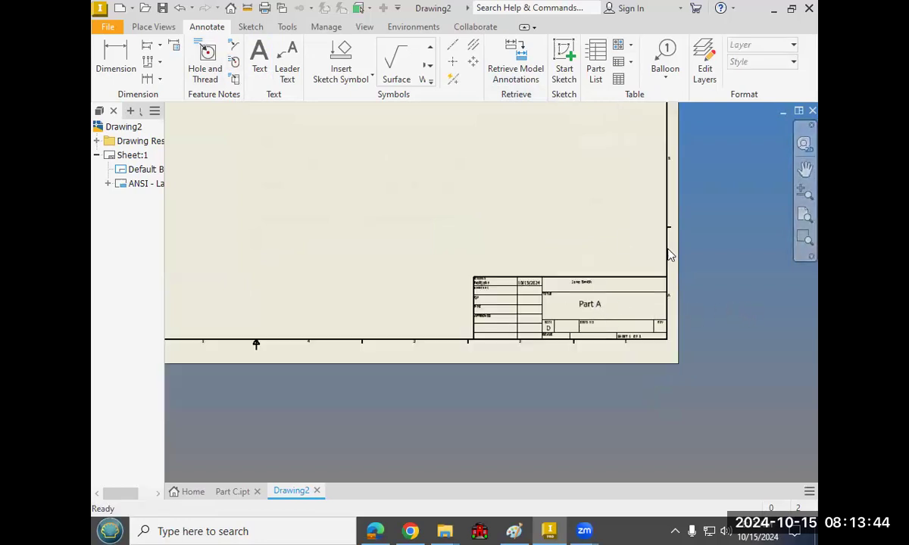
{"action": "scroll", "coordinate": [481, 225], "scroll_direction": "up", "scroll_amount": 4}
{"action": "scroll", "coordinate": [544, 248], "scroll_direction": "down", "scroll_amount": 5}
{"action": "middle_click_drag", "start_coordinate": [469, 264], "coordinate": [615, 351]}
{"action": "scroll", "coordinate": [540, 297], "scroll_direction": "down", "scroll_amount": 3}
{"action": "middle_click_drag", "start_coordinate": [457, 287], "coordinate": [468, 330]}
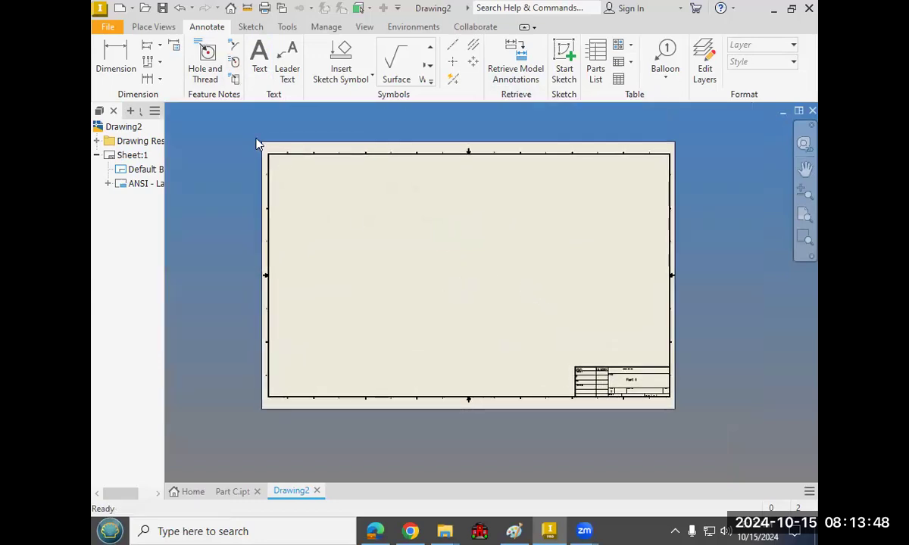
{"action": "left_click", "coordinate": [153, 28]}
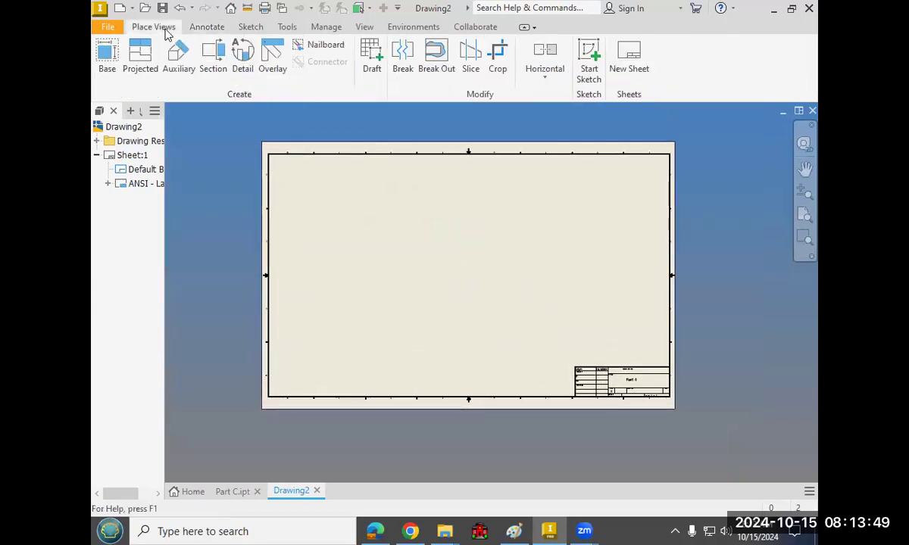
{"action": "left_click", "coordinate": [107, 59]}
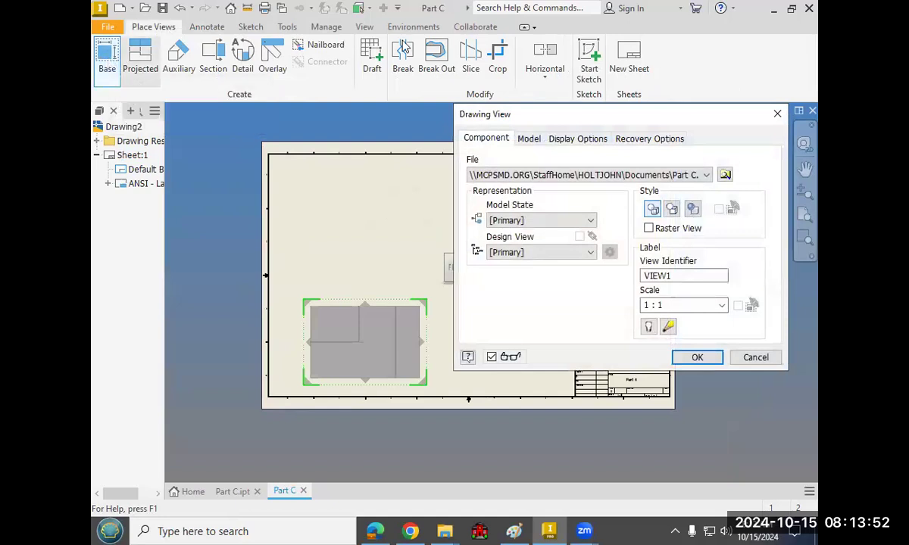
Browse the Documents folder for the base view's model and limit the listing to Part Files (*.ipt).
{"action": "left_click", "coordinate": [724, 175]}
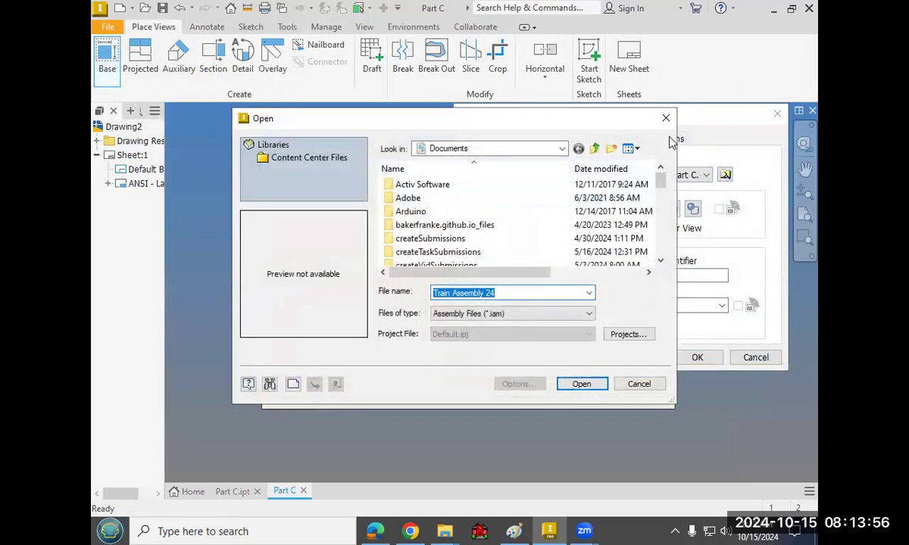
{"action": "left_click", "coordinate": [666, 118]}
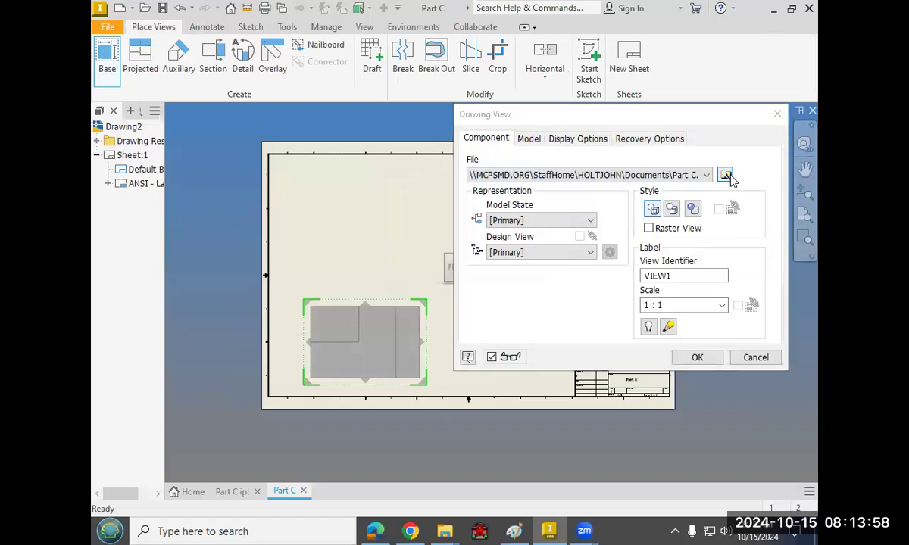
{"action": "left_click", "coordinate": [726, 175]}
{"action": "left_click", "coordinate": [559, 150]}
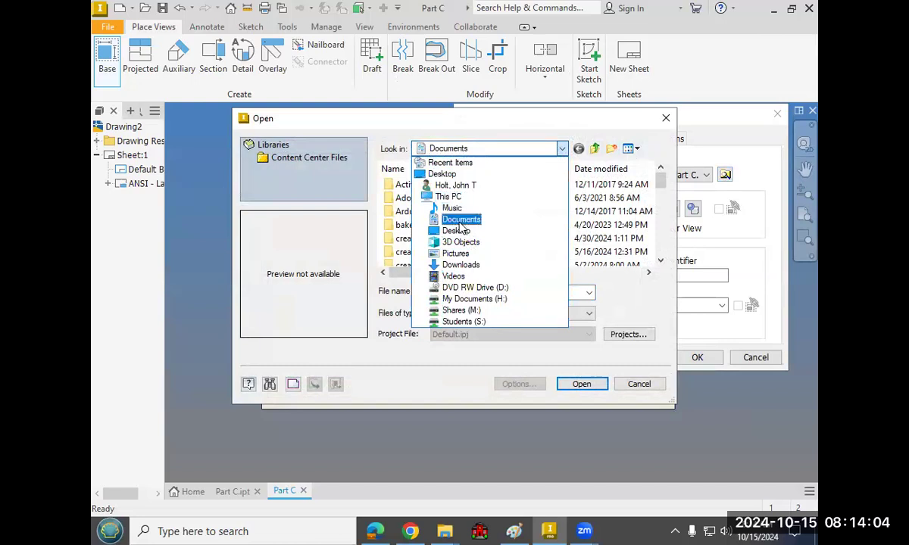
{"action": "left_click", "coordinate": [475, 149]}
{"action": "scroll", "coordinate": [487, 224], "scroll_direction": "down", "scroll_amount": 10}
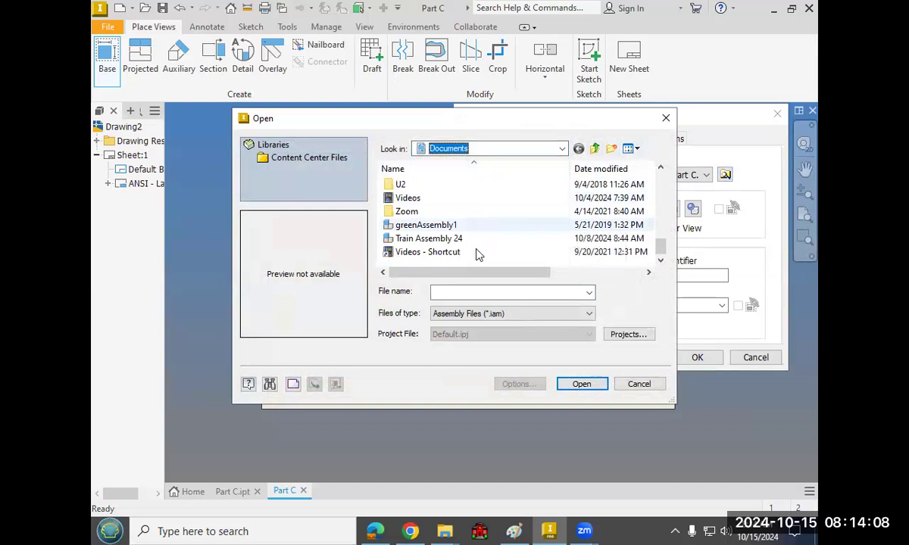
{"action": "left_click", "coordinate": [511, 314]}
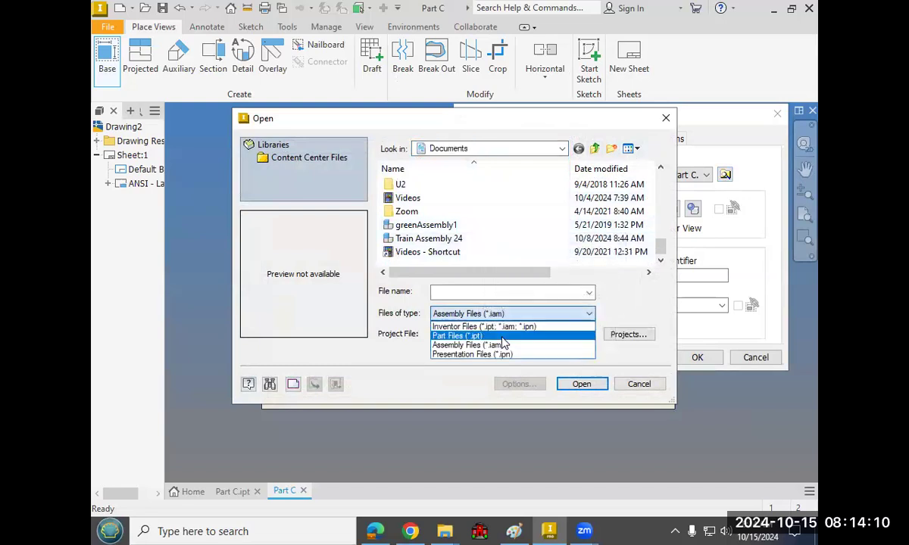
{"action": "left_click", "coordinate": [496, 337]}
Load Part A from the Green Sheet Parts folder as the base view's model.
{"action": "scroll", "coordinate": [439, 205], "scroll_direction": "down", "scroll_amount": 10}
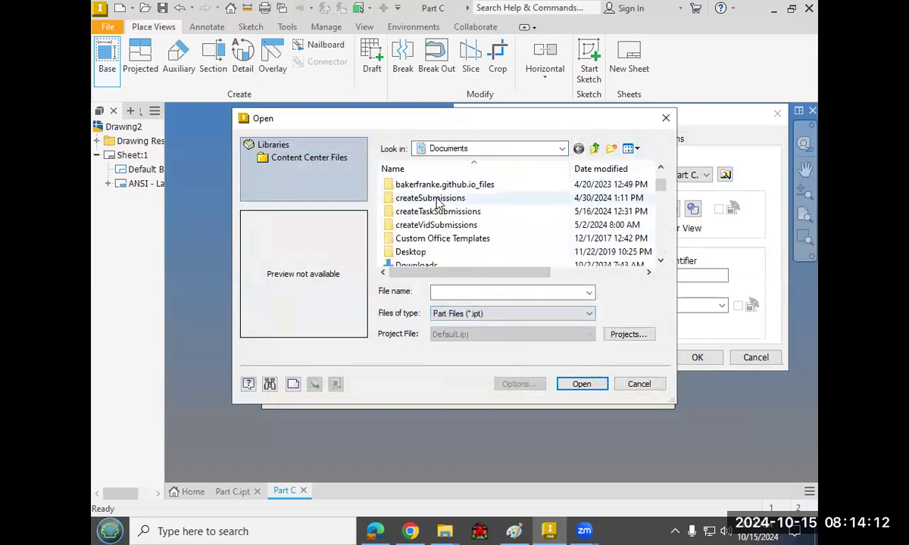
{"action": "scroll", "coordinate": [449, 212], "scroll_direction": "up", "scroll_amount": 2}
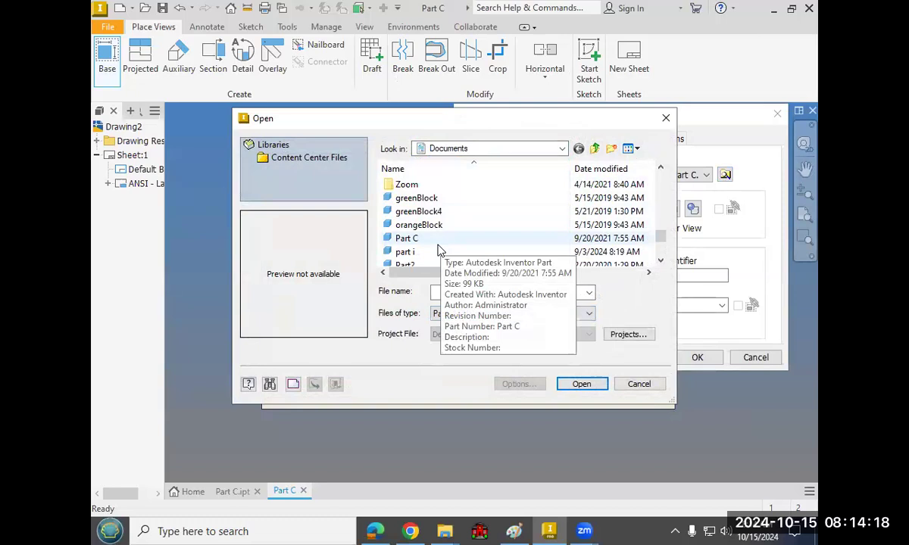
{"action": "left_click", "coordinate": [437, 242]}
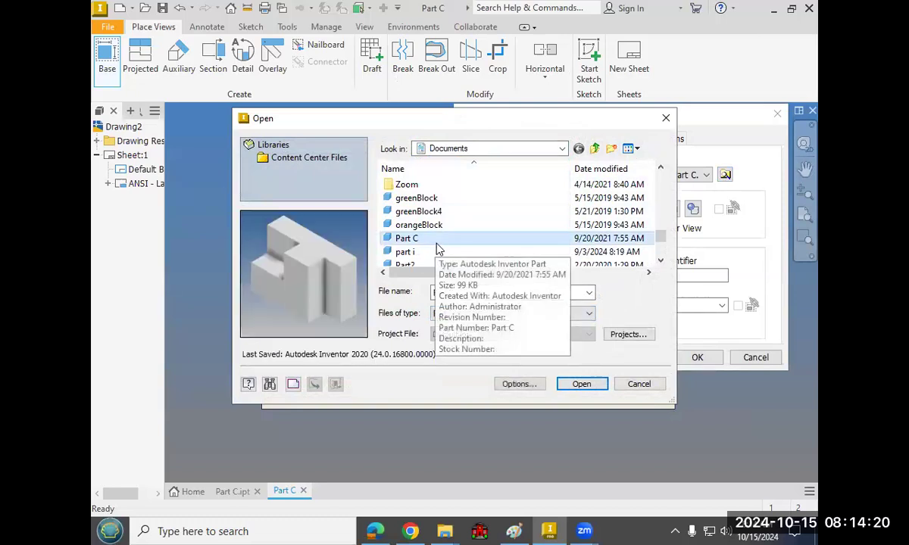
{"action": "scroll", "coordinate": [437, 250], "scroll_direction": "up", "scroll_amount": 1}
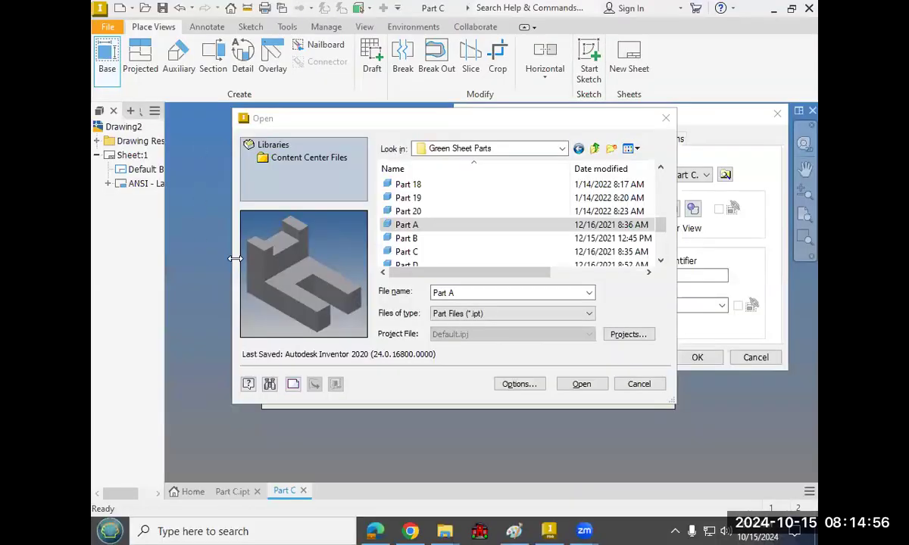
{"action": "left_click", "coordinate": [582, 384]}
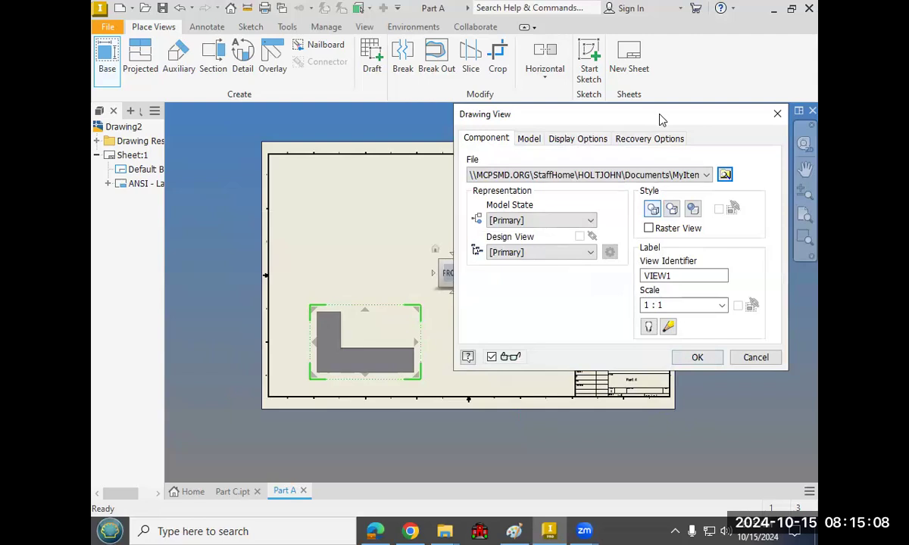
Try scales of 2:1 and 1.5 for the Part A base view.
{"action": "left_click_drag", "start_coordinate": [659, 119], "coordinate": [636, 17]}
{"action": "left_click", "coordinate": [656, 204]}
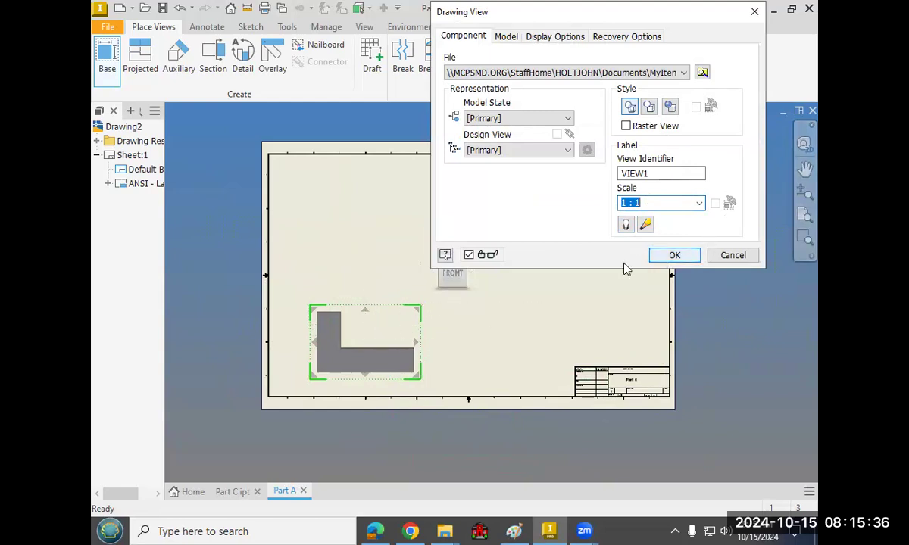
{"action": "left_click", "coordinate": [645, 203]}
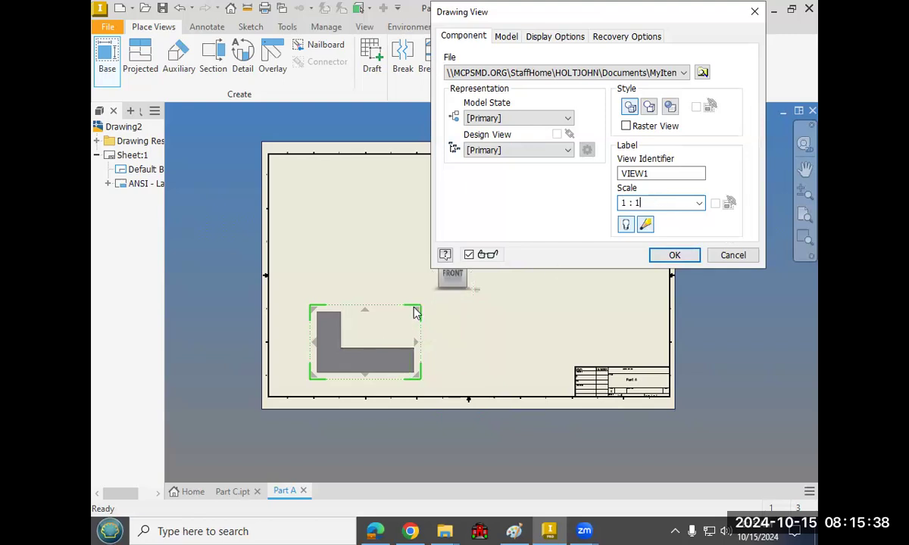
{"action": "left_click_drag", "start_coordinate": [416, 309], "coordinate": [466, 279]}
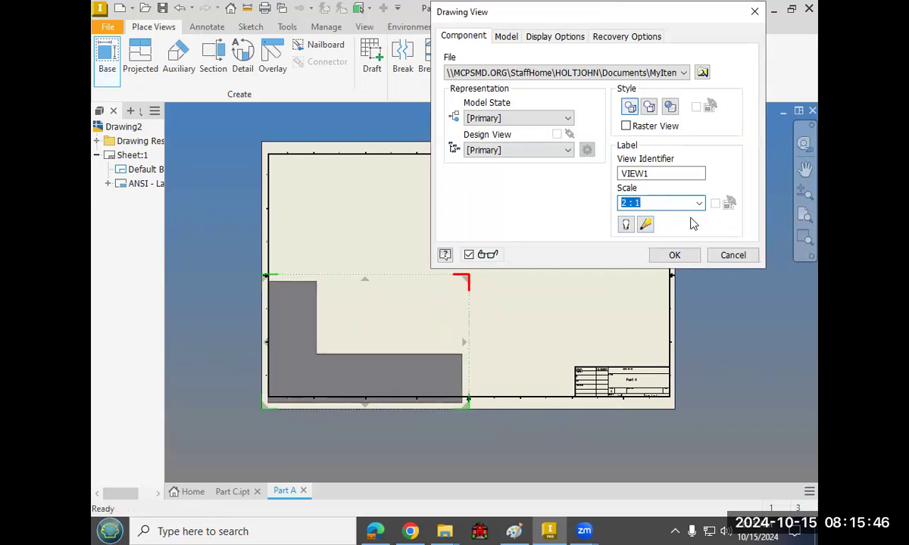
{"action": "type", "text": "1.5"}
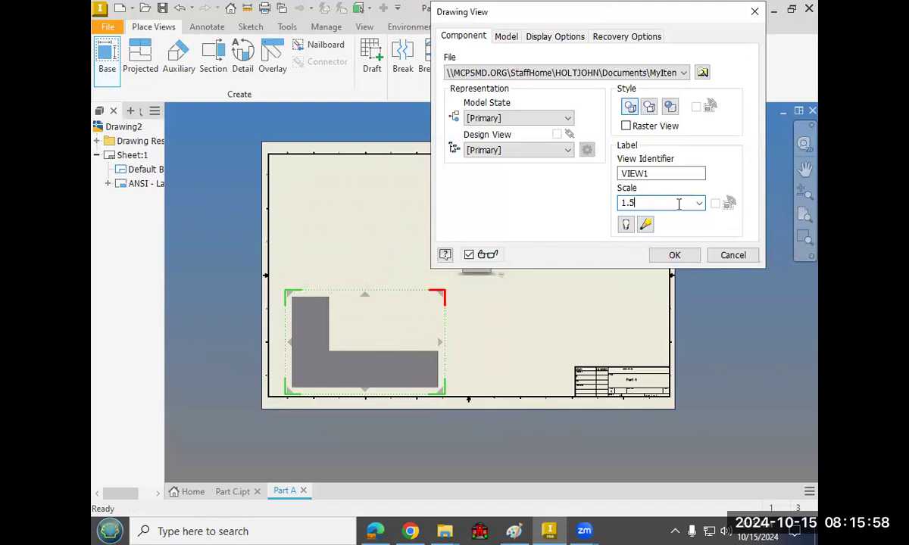
Set the base view's scale to 1, place the front view, and move it slightly higher on the sheet.
{"action": "type", "text": "1"}
{"action": "left_click", "coordinate": [674, 255]}
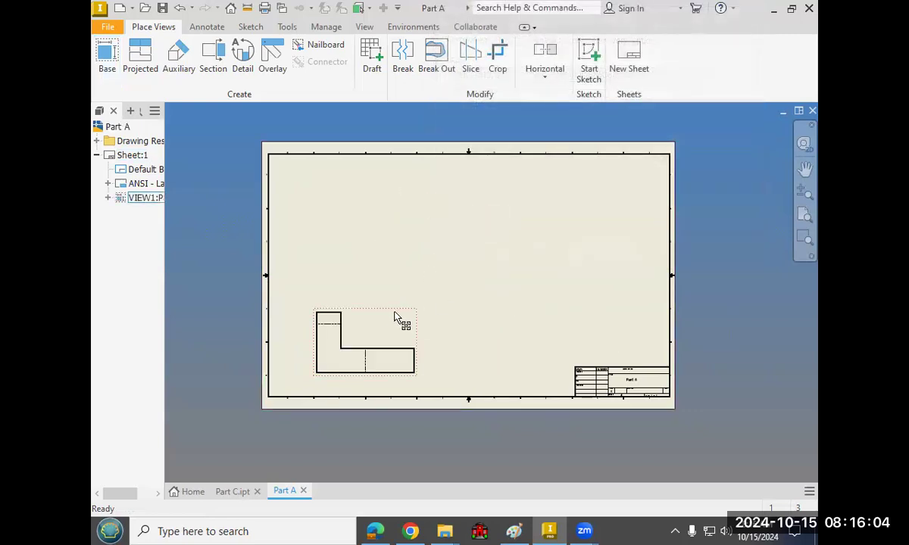
{"action": "mouse_move", "coordinate": [401, 315]}
{"action": "left_mouse_down"}
{"action": "mouse_move", "coordinate": [418, 307]}
{"action": "mouse_move", "coordinate": [409, 283]}
{"action": "left_mouse_up"}
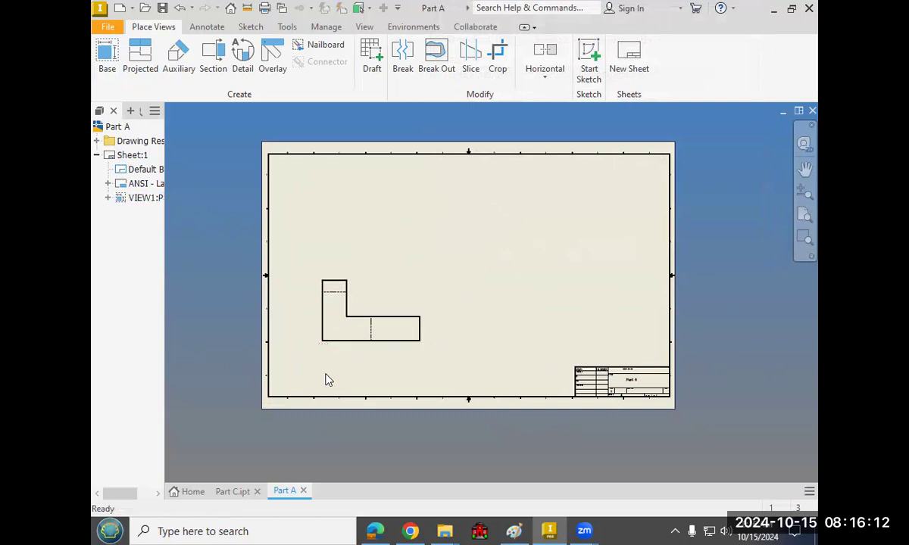
Create projected top, right-side and isometric views of Part A from the front view.
{"action": "left_click", "coordinate": [142, 62]}
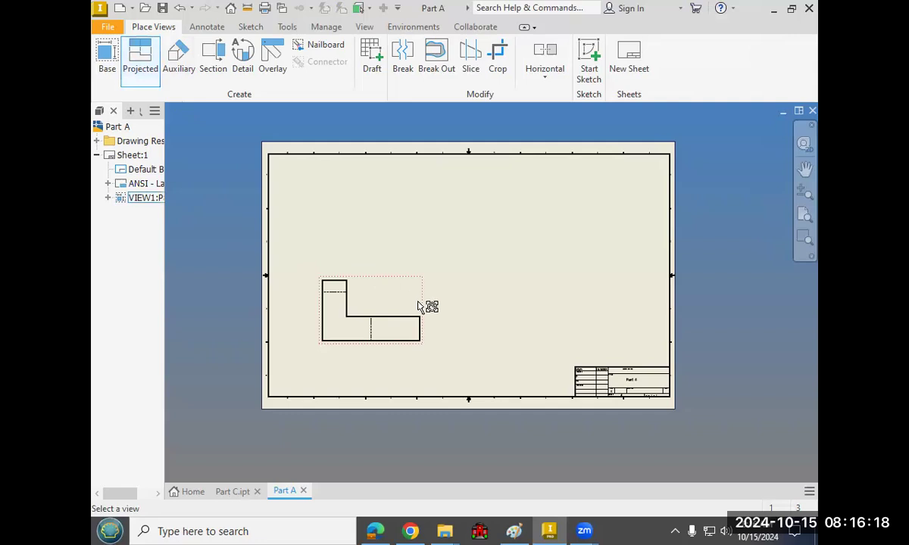
{"action": "left_click", "coordinate": [398, 293]}
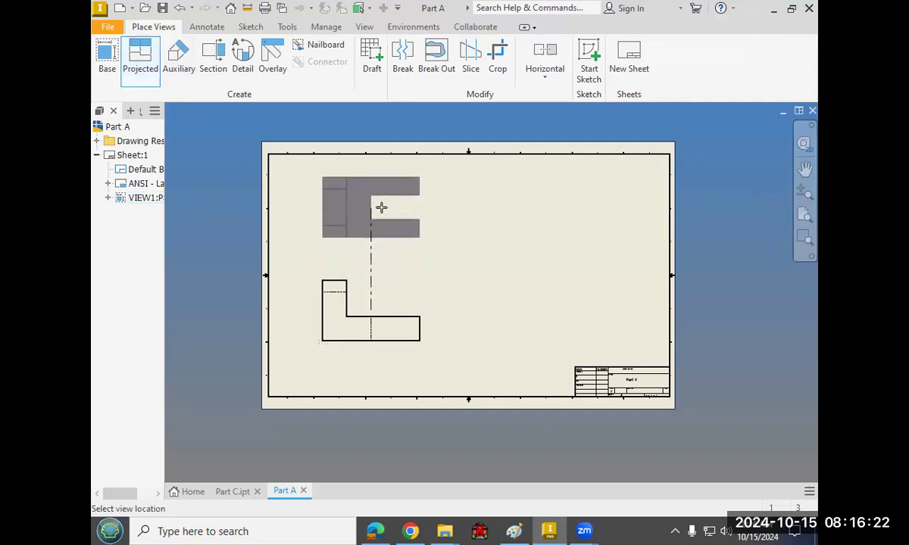
{"action": "left_click", "coordinate": [381, 208]}
{"action": "left_click", "coordinate": [494, 309]}
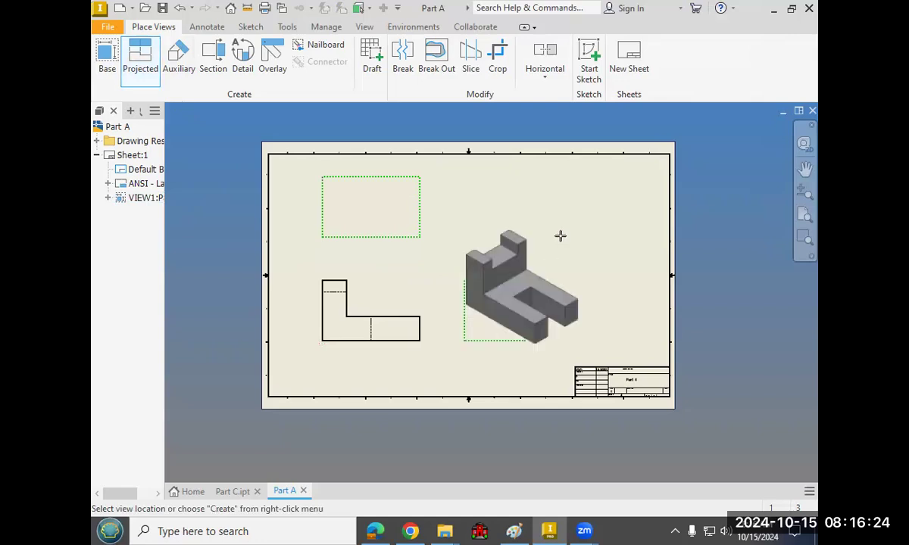
{"action": "left_click", "coordinate": [564, 224]}
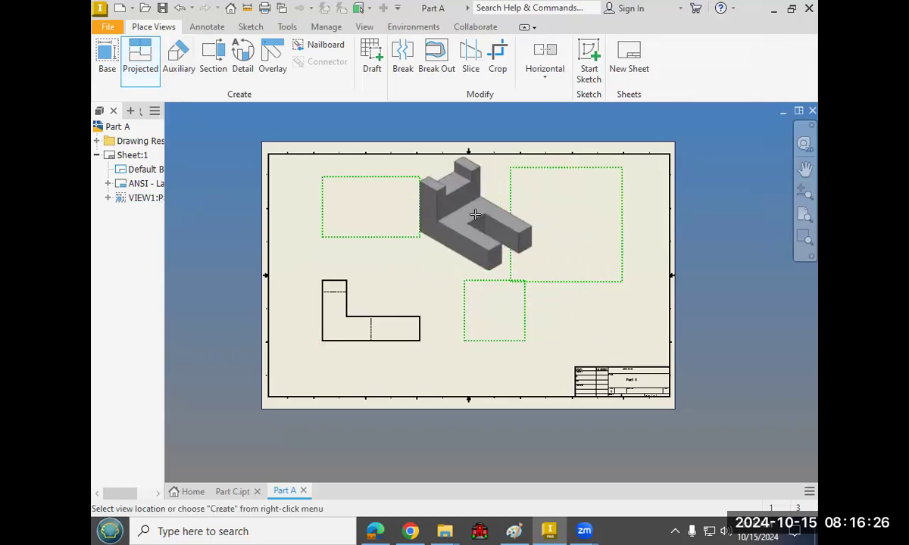
{"action": "right_click", "coordinate": [475, 216]}
{"action": "left_click", "coordinate": [528, 213]}
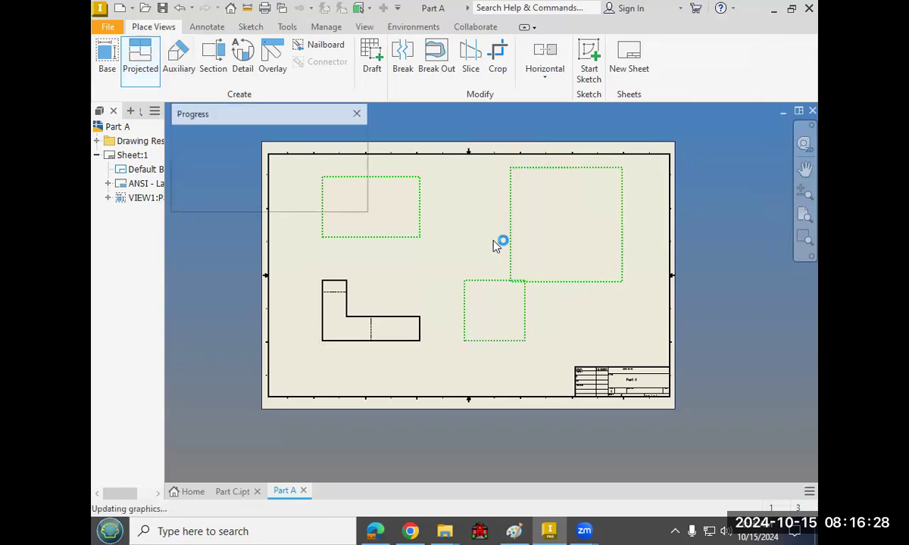
Examine the front view's display style in its view settings and accept the settings.
{"action": "left_click_drag", "start_coordinate": [407, 287], "coordinate": [412, 285]}
{"action": "left_click", "coordinate": [428, 253]}
{"action": "scroll", "coordinate": [380, 312], "scroll_direction": "up", "scroll_amount": 3}
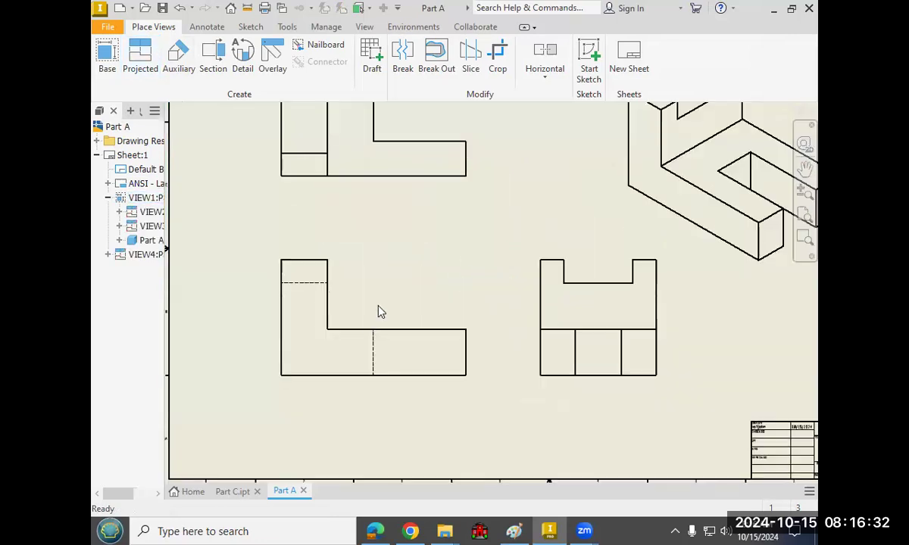
{"action": "left_click", "coordinate": [386, 283]}
{"action": "right_click", "coordinate": [386, 283]}
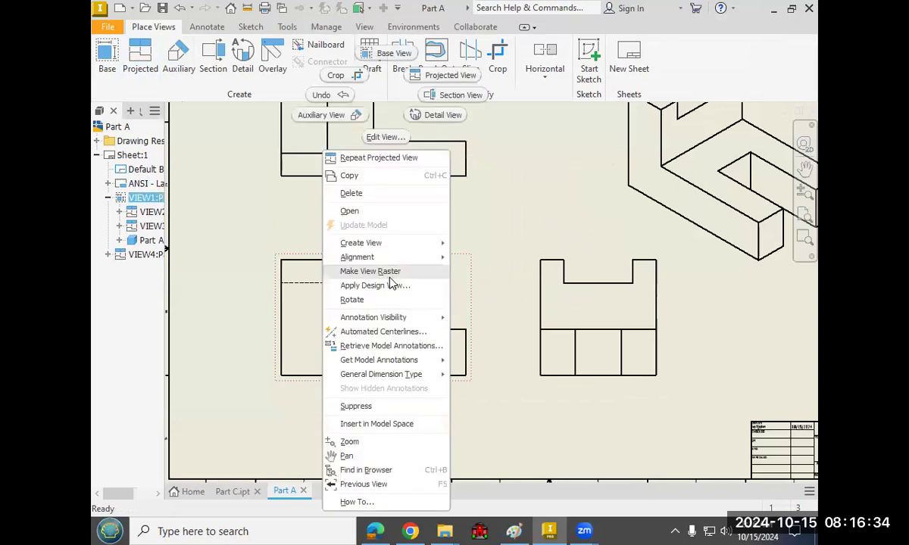
{"action": "left_click", "coordinate": [387, 137]}
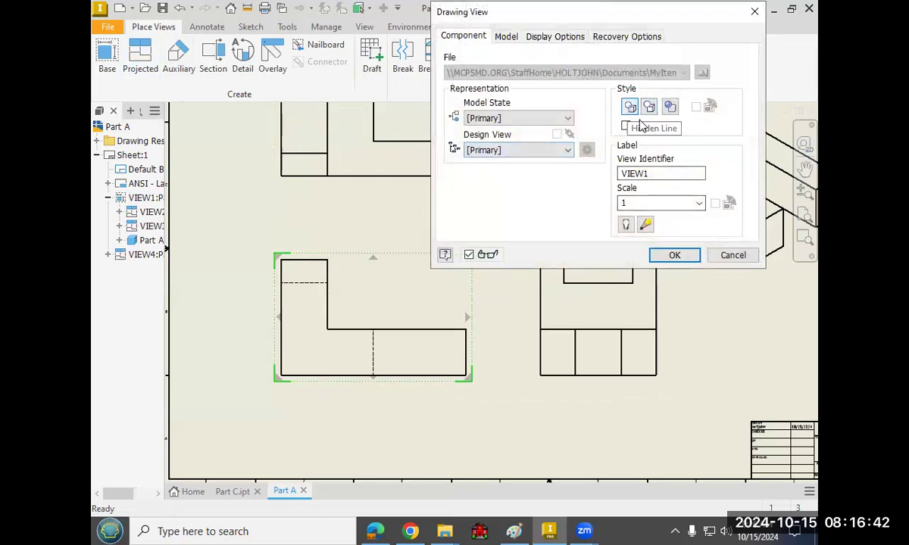
{"action": "left_click", "coordinate": [672, 255]}
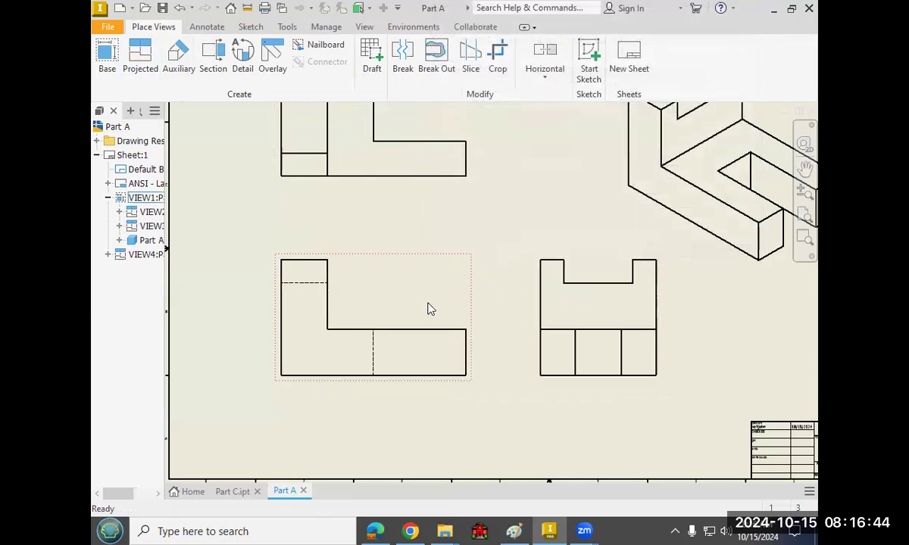
Delete the front view together with its dependent top and side views, and delete the isometric view.
{"action": "scroll", "coordinate": [428, 303], "scroll_direction": "up", "scroll_amount": 3}
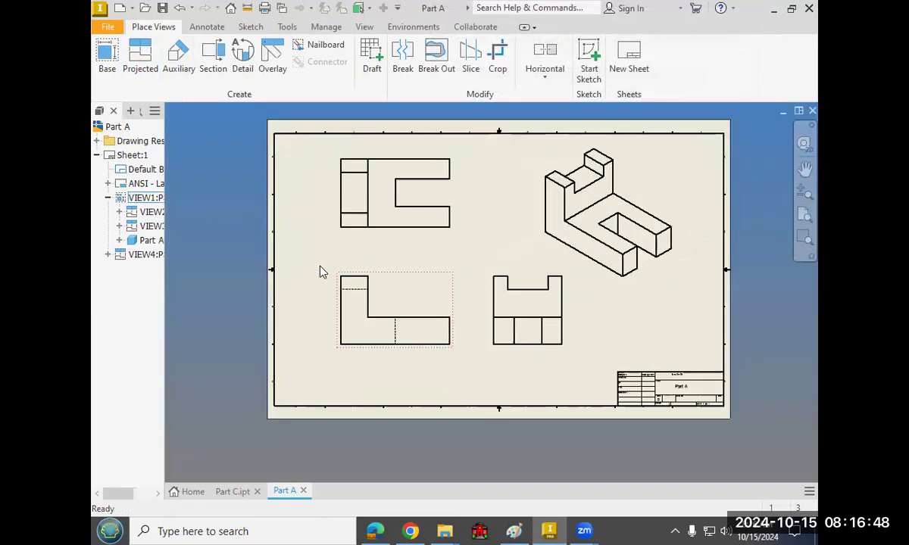
{"action": "left_click", "coordinate": [433, 299]}
{"action": "key", "text": "Delete"}
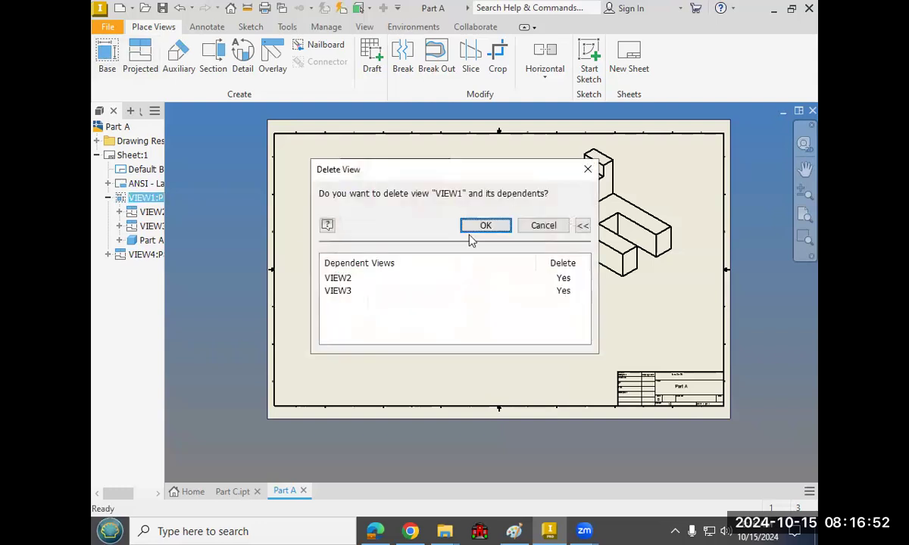
{"action": "key", "text": "Return"}
{"action": "left_click", "coordinate": [558, 259]}
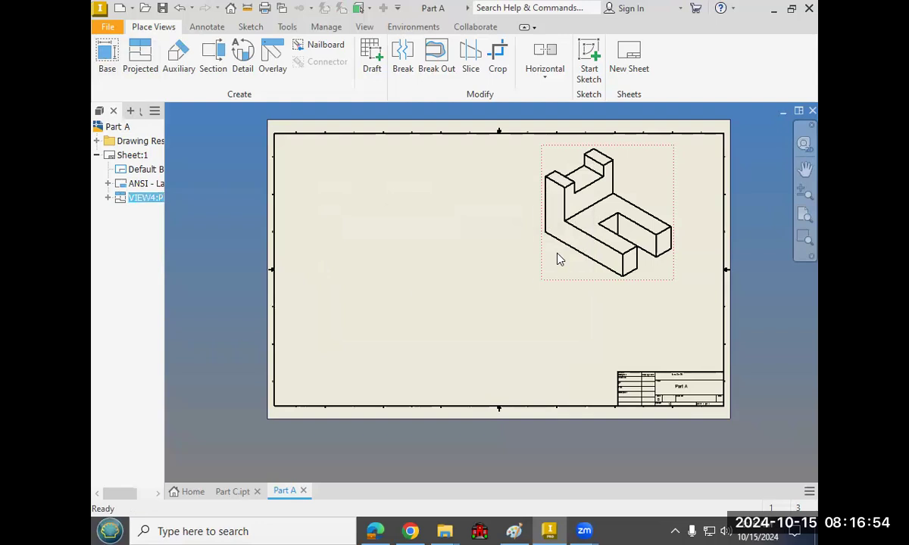
{"action": "key", "text": "Delete"}
{"action": "left_click", "coordinate": [438, 295]}
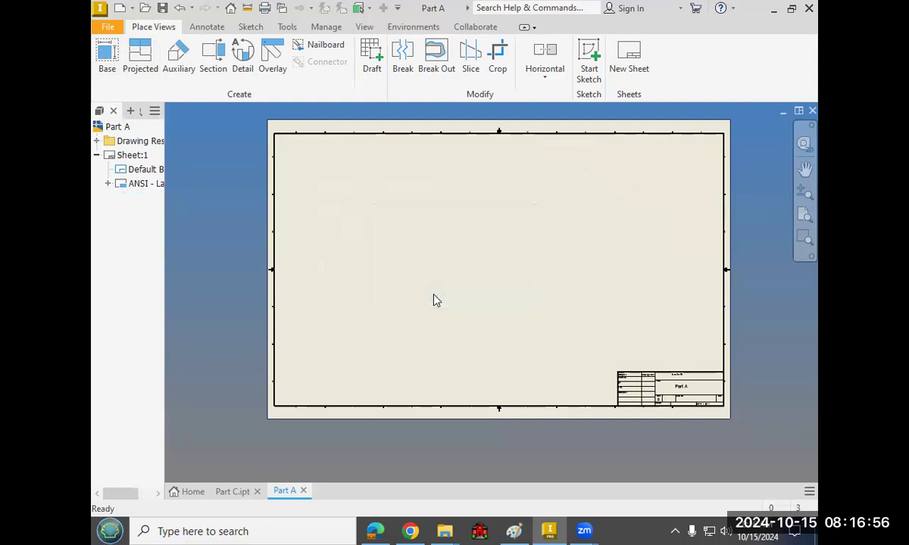
{"action": "left_click", "coordinate": [106, 58]}
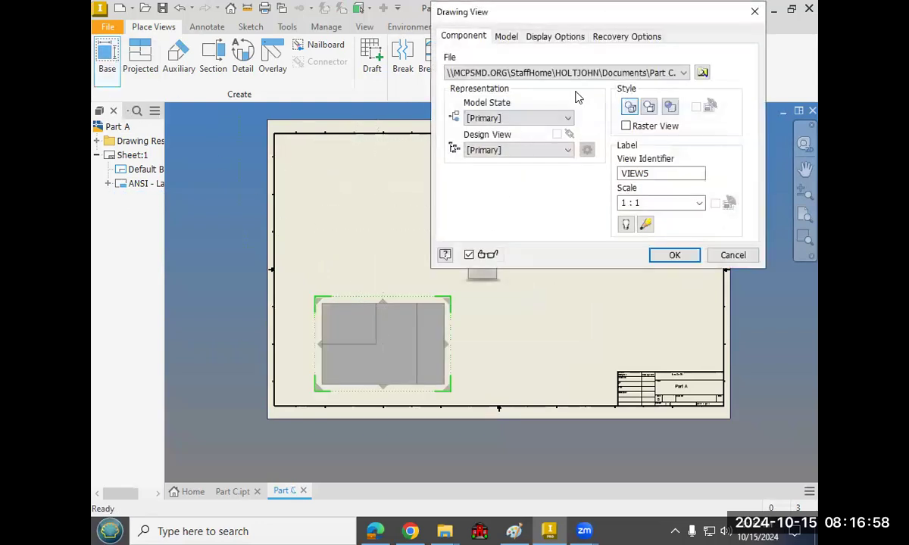
{"action": "left_click", "coordinate": [685, 73]}
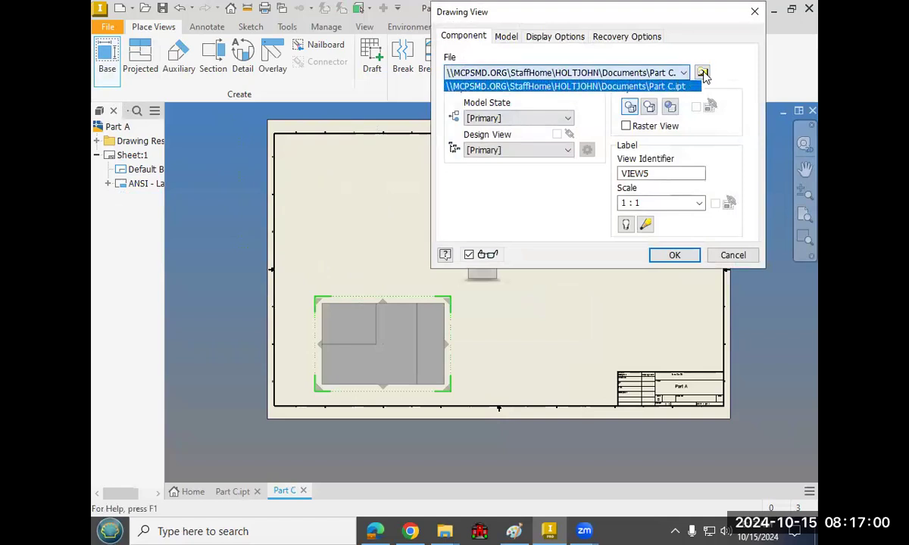
{"action": "left_click", "coordinate": [703, 73]}
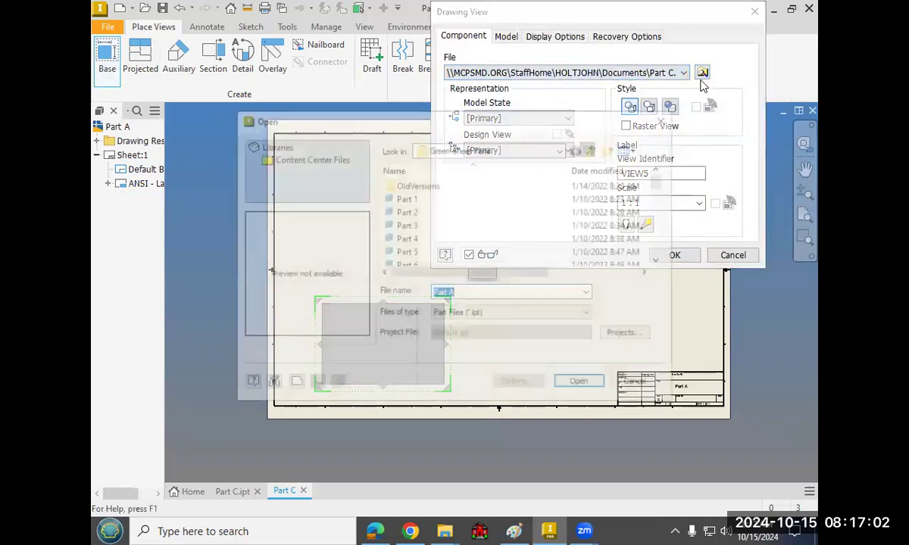
{"action": "scroll", "coordinate": [464, 257], "scroll_direction": "down", "scroll_amount": 2}
{"action": "scroll", "coordinate": [464, 259], "scroll_direction": "down", "scroll_amount": 4}
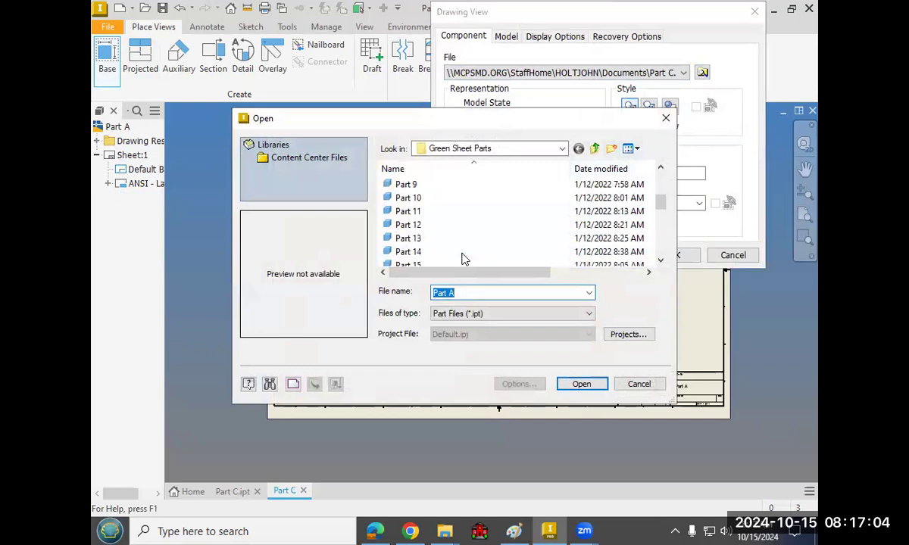
{"action": "left_click", "coordinate": [599, 385]}
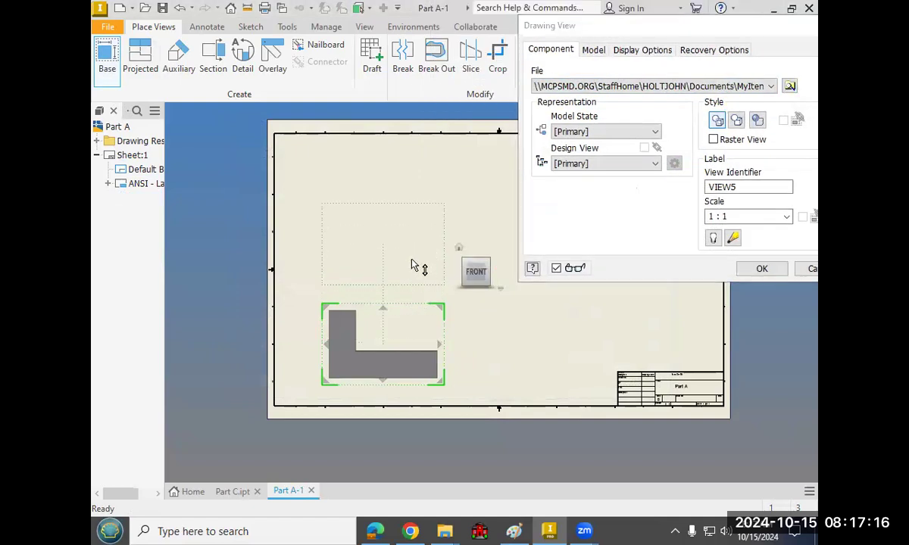
{"action": "key", "text": "Escape"}
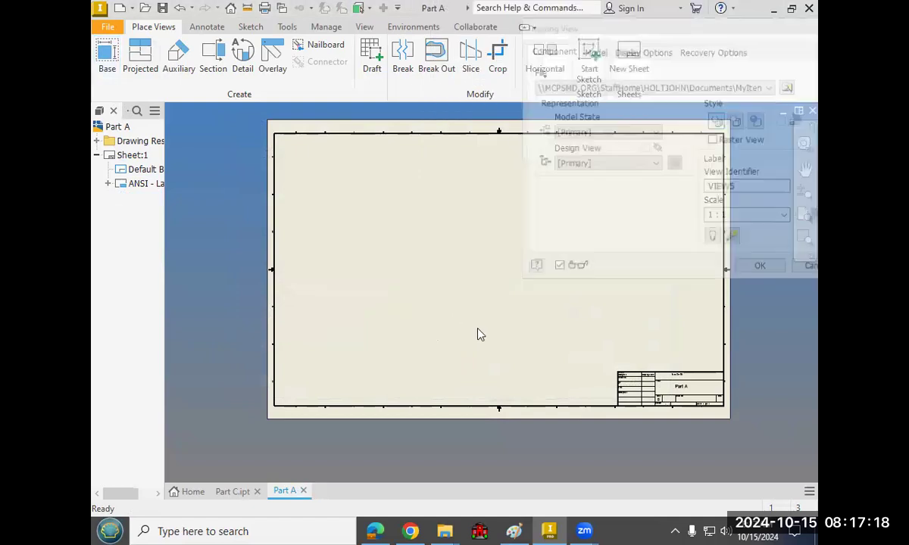
Start a base view and load Part A from the Green Sheet Parts folder as its model.
{"action": "left_click", "coordinate": [107, 58]}
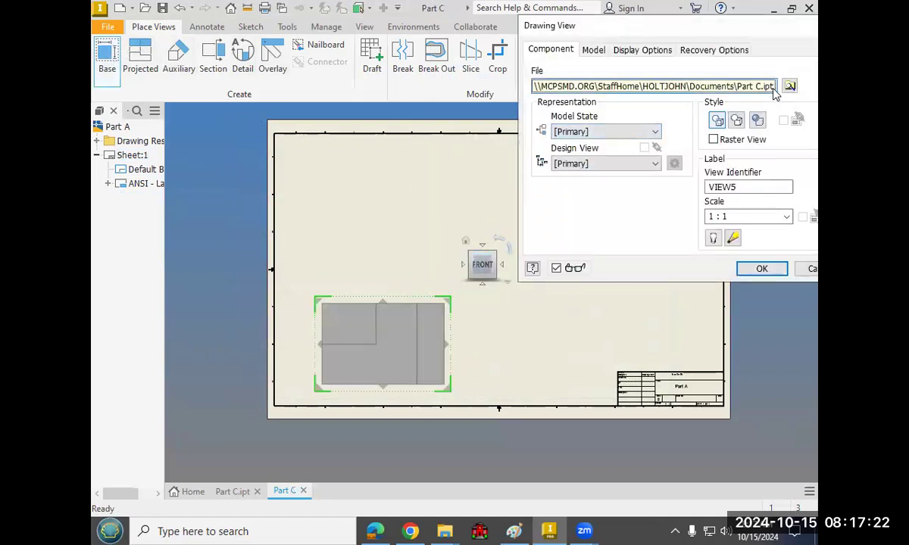
{"action": "left_click", "coordinate": [789, 86]}
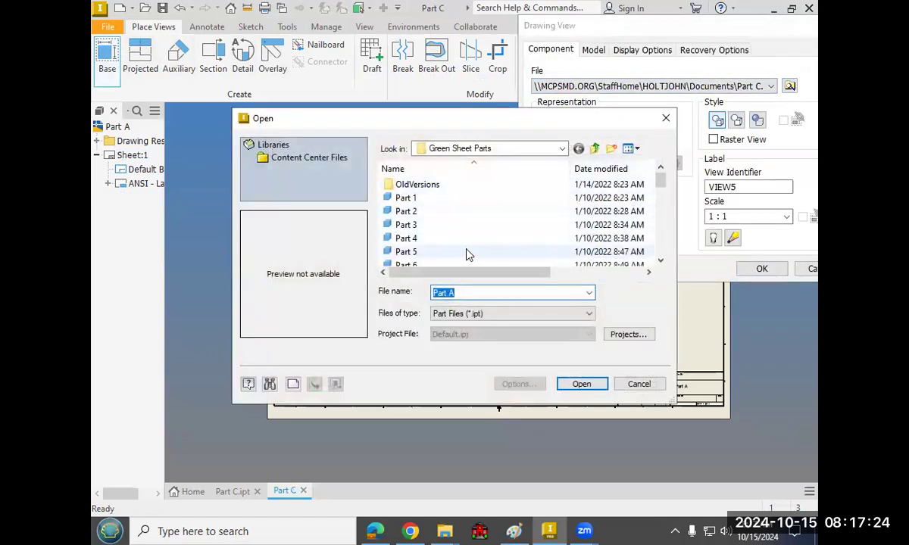
{"action": "scroll", "coordinate": [465, 227], "scroll_direction": "down", "scroll_amount": 6}
{"action": "left_click", "coordinate": [464, 226]}
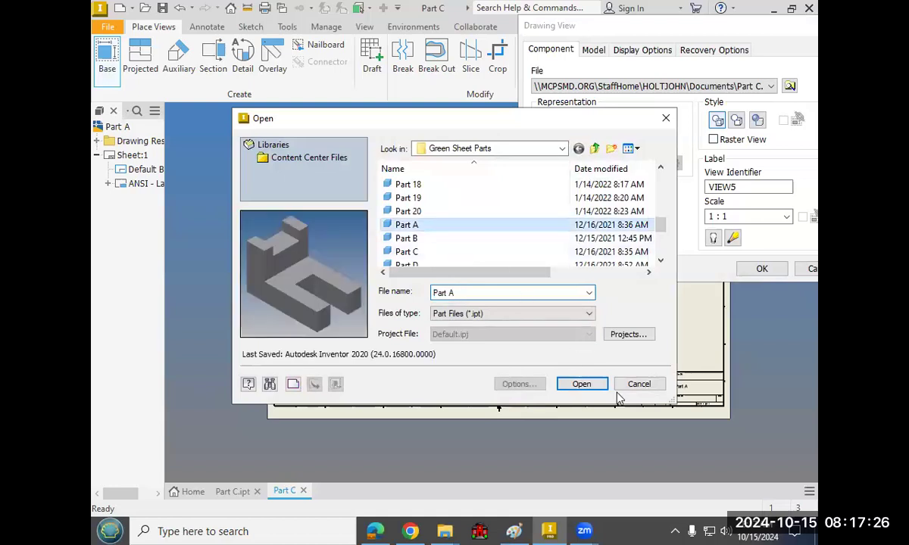
{"action": "left_click", "coordinate": [582, 384]}
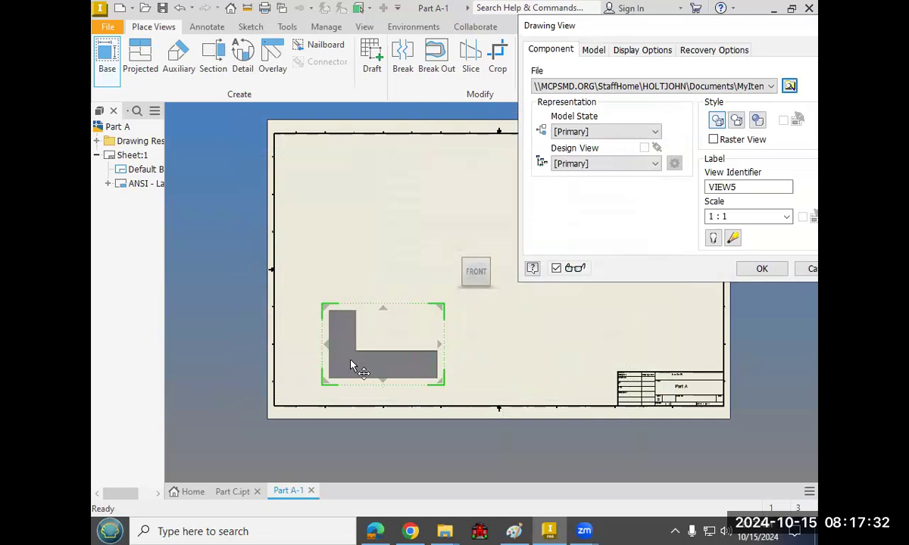
Preview the base view in the right and top orientations, then return it to front and place it at 1:1 scale.
{"action": "left_click", "coordinate": [496, 275]}
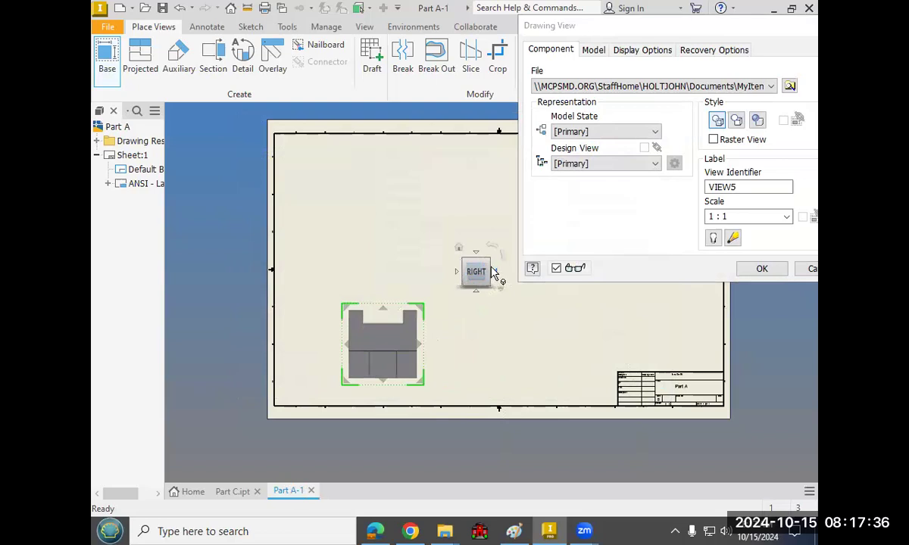
{"action": "left_click", "coordinate": [456, 256]}
{"action": "left_click", "coordinate": [469, 250]}
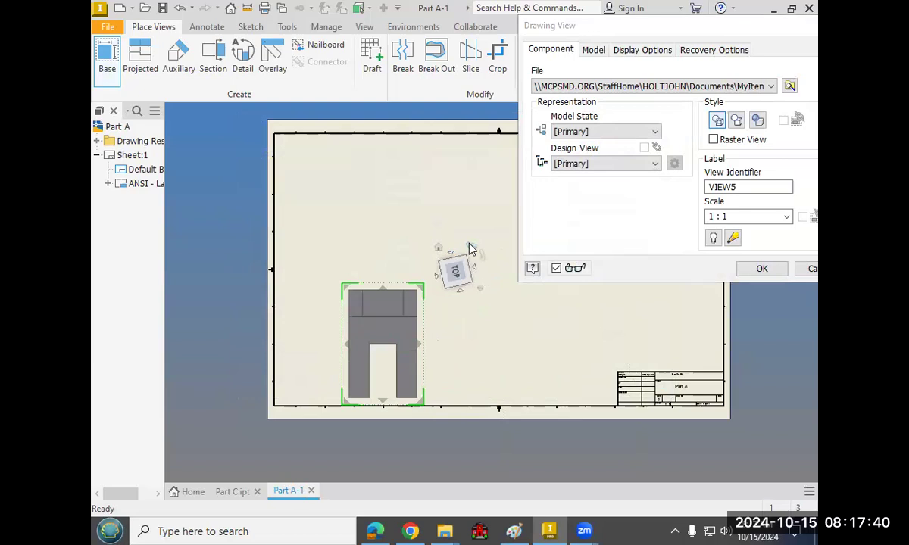
{"action": "left_click", "coordinate": [456, 290]}
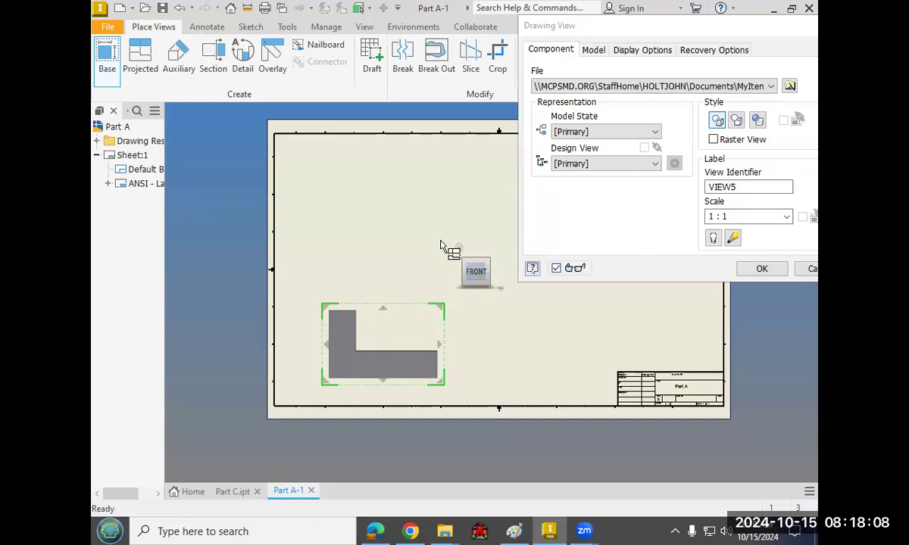
{"action": "left_click", "coordinate": [750, 269]}
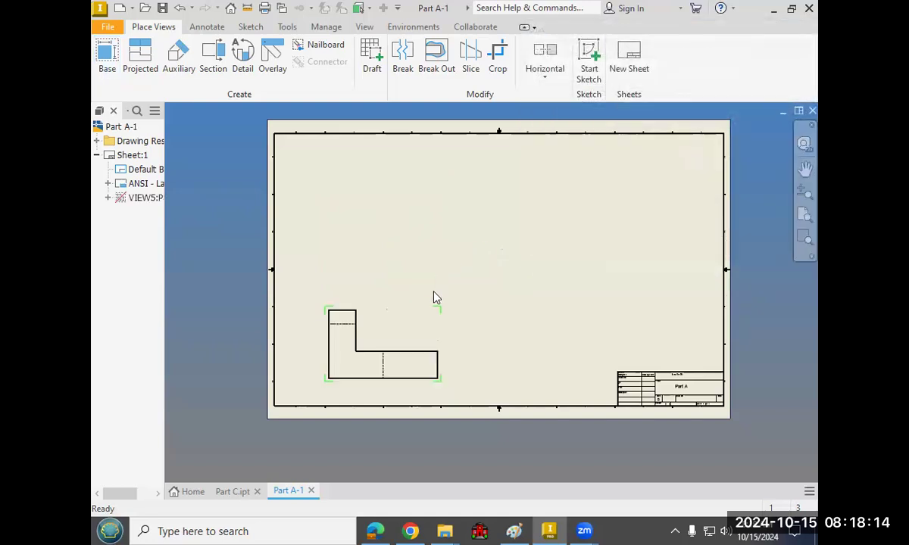
Move the front view of Part A higher on the sheet to leave room beneath it.
{"action": "left_click_drag", "start_coordinate": [420, 307], "coordinate": [415, 264]}
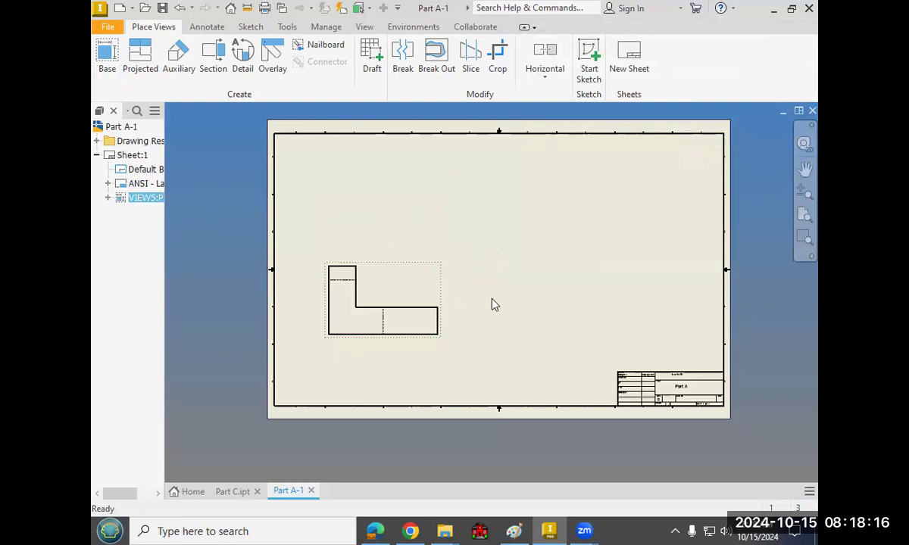
{"action": "left_click", "coordinate": [495, 313]}
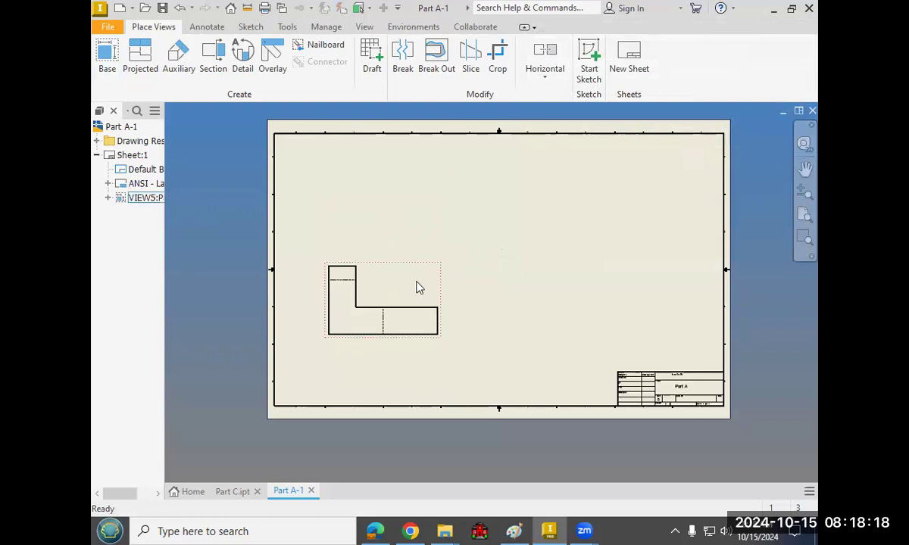
{"action": "scroll", "coordinate": [416, 282], "scroll_direction": "down", "scroll_amount": 3}
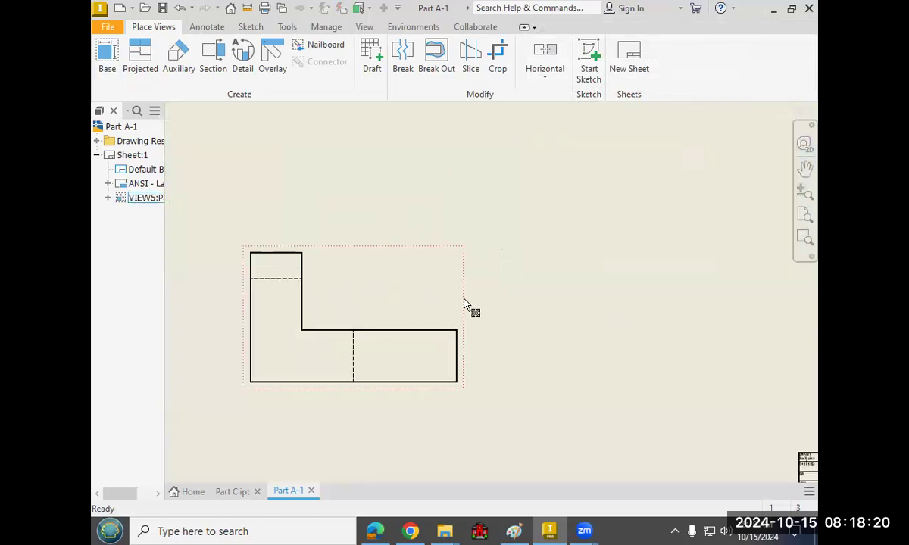
{"action": "mouse_move", "coordinate": [463, 299]}
{"action": "left_mouse_down"}
{"action": "mouse_move", "coordinate": [477, 268]}
{"action": "mouse_move", "coordinate": [467, 284]}
{"action": "left_mouse_up"}
{"action": "scroll", "coordinate": [466, 284], "scroll_direction": "up", "scroll_amount": 3}
{"action": "middle_click_drag", "start_coordinate": [534, 295], "coordinate": [511, 306]}
Create projected top, right-side and isometric views from the front view of Part A.
{"action": "left_click", "coordinate": [139, 70]}
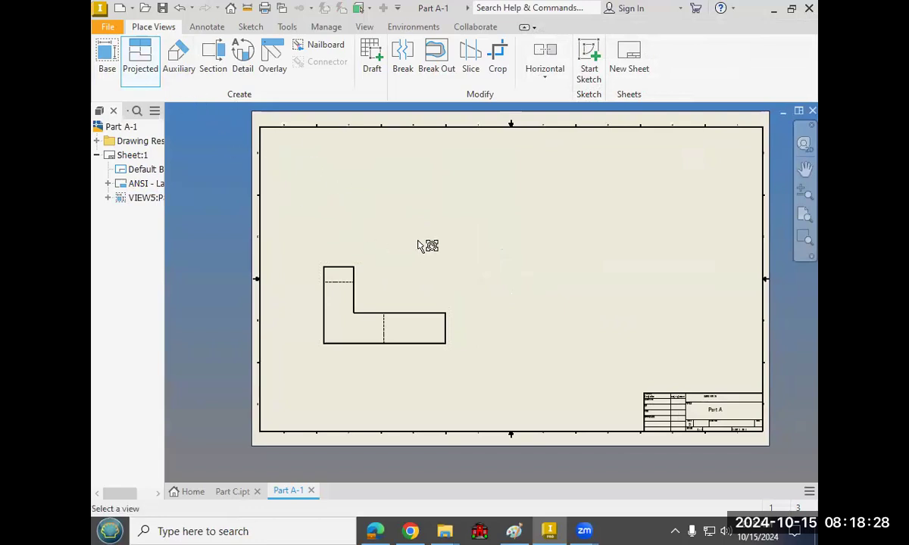
{"action": "left_click", "coordinate": [409, 280]}
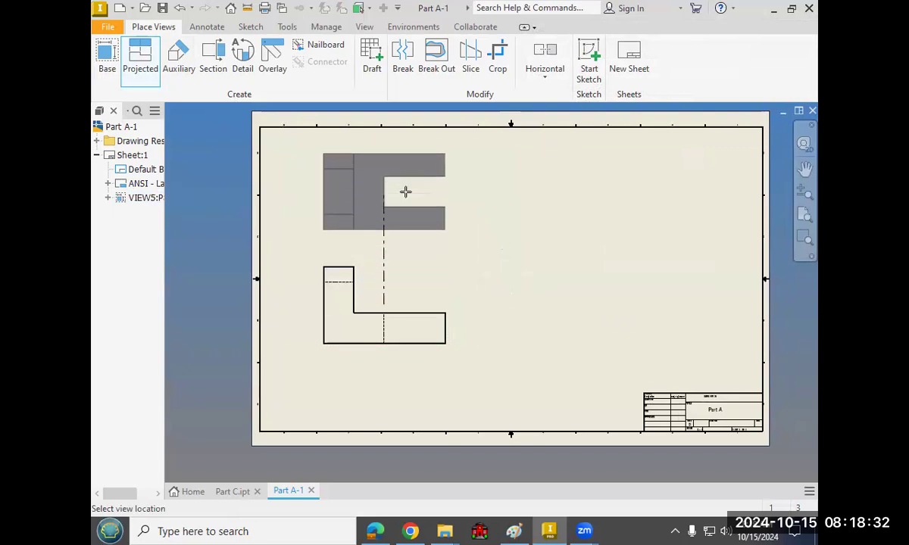
{"action": "left_click", "coordinate": [405, 191]}
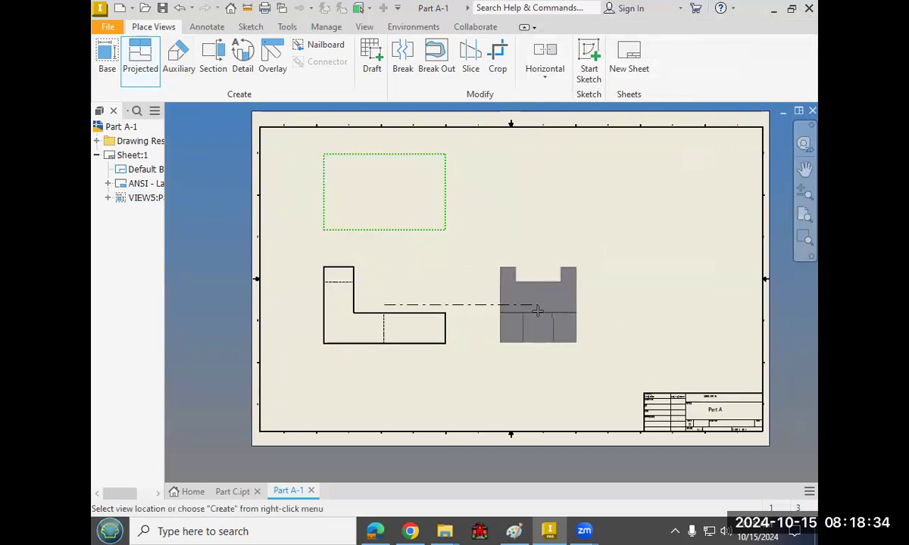
{"action": "left_click", "coordinate": [540, 302]}
{"action": "left_click", "coordinate": [631, 216]}
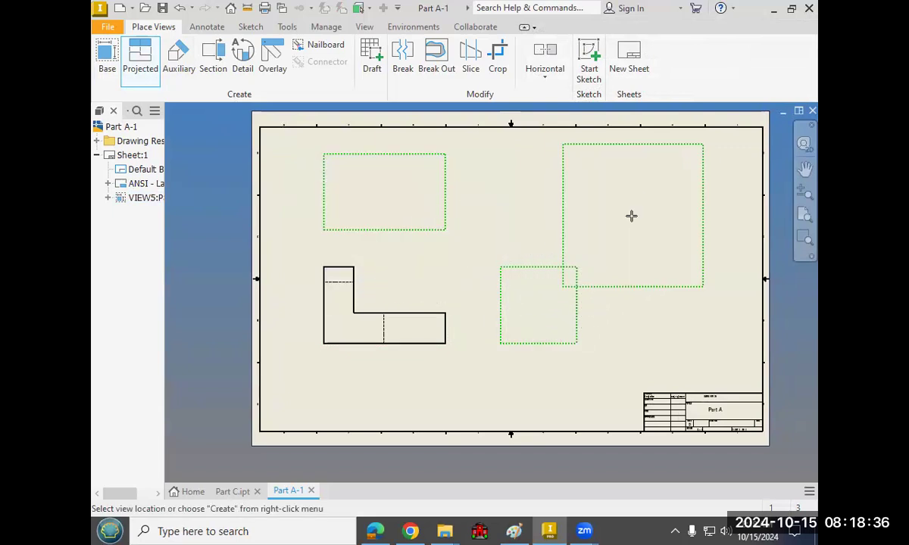
{"action": "right_click", "coordinate": [513, 194]}
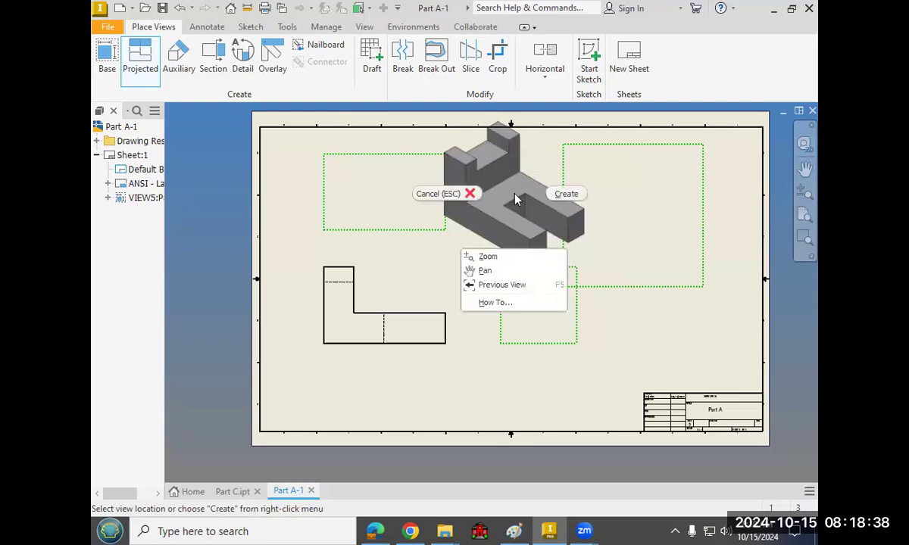
{"action": "left_click", "coordinate": [558, 194]}
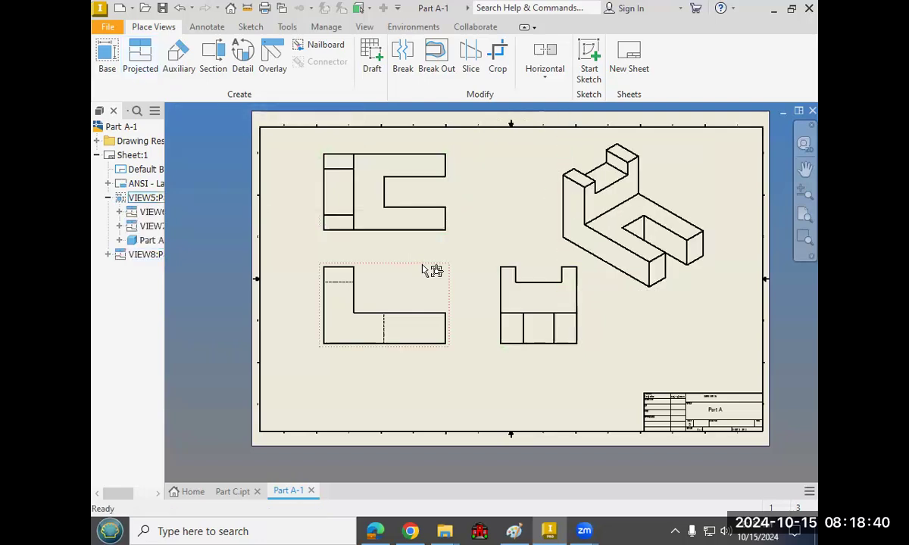
Reposition the front, right-side and top views to adjust the spacing between them on the sheet.
{"action": "mouse_move", "coordinate": [415, 278]}
{"action": "left_mouse_down"}
{"action": "mouse_move", "coordinate": [415, 292]}
{"action": "mouse_move", "coordinate": [460, 319]}
{"action": "mouse_move", "coordinate": [473, 290]}
{"action": "mouse_move", "coordinate": [444, 296]}
{"action": "mouse_move", "coordinate": [453, 284]}
{"action": "mouse_move", "coordinate": [451, 293]}
{"action": "left_mouse_up"}
{"action": "left_click_drag", "start_coordinate": [583, 322], "coordinate": [595, 370]}
{"action": "mouse_move", "coordinate": [373, 241]}
{"action": "left_mouse_down"}
{"action": "mouse_move", "coordinate": [376, 251]}
{"action": "mouse_move", "coordinate": [365, 246]}
{"action": "left_mouse_up"}
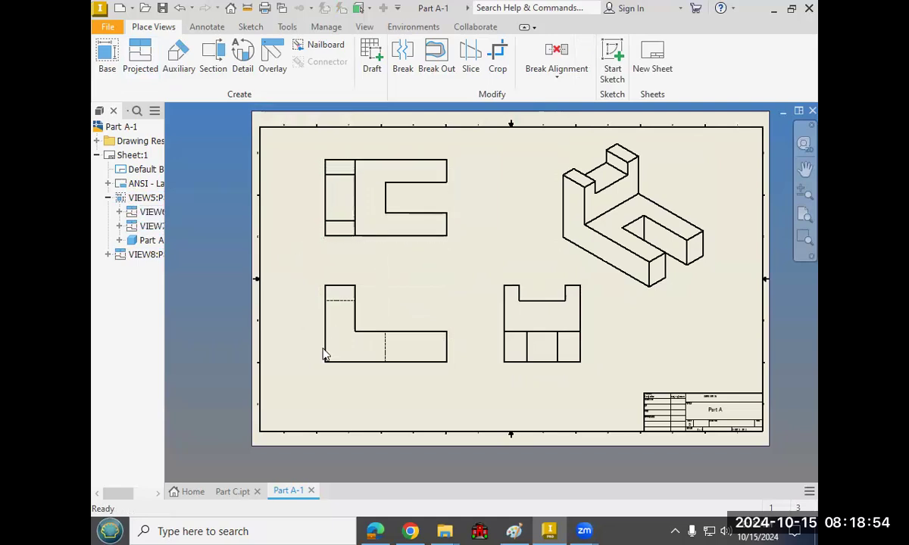
{"action": "mouse_move", "coordinate": [320, 358]}
{"action": "left_mouse_down"}
{"action": "mouse_move", "coordinate": [314, 349]}
{"action": "mouse_move", "coordinate": [319, 359]}
{"action": "left_mouse_up"}
{"action": "left_click", "coordinate": [488, 310]}
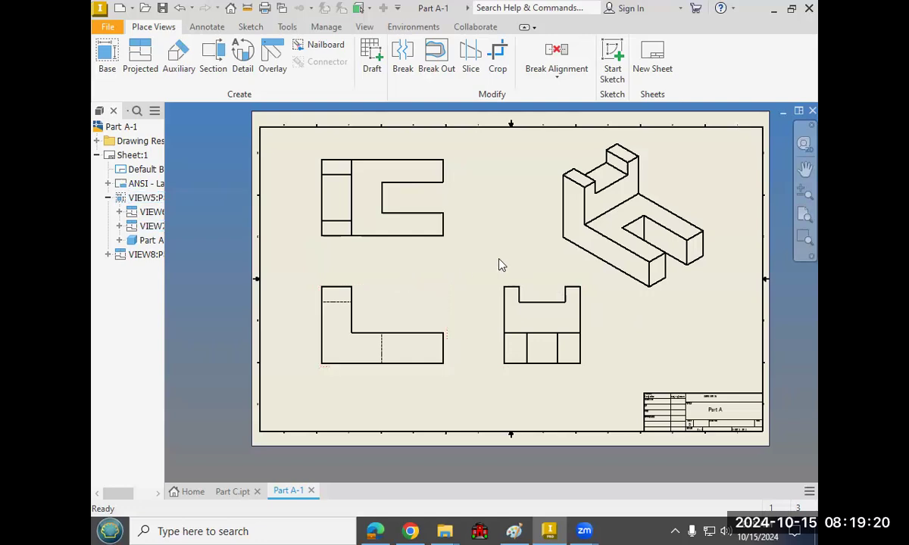
Delete the front view with its dependent views, and delete the remaining isometric view to empty the sheet.
{"action": "scroll", "coordinate": [473, 276], "scroll_direction": "down", "scroll_amount": 3}
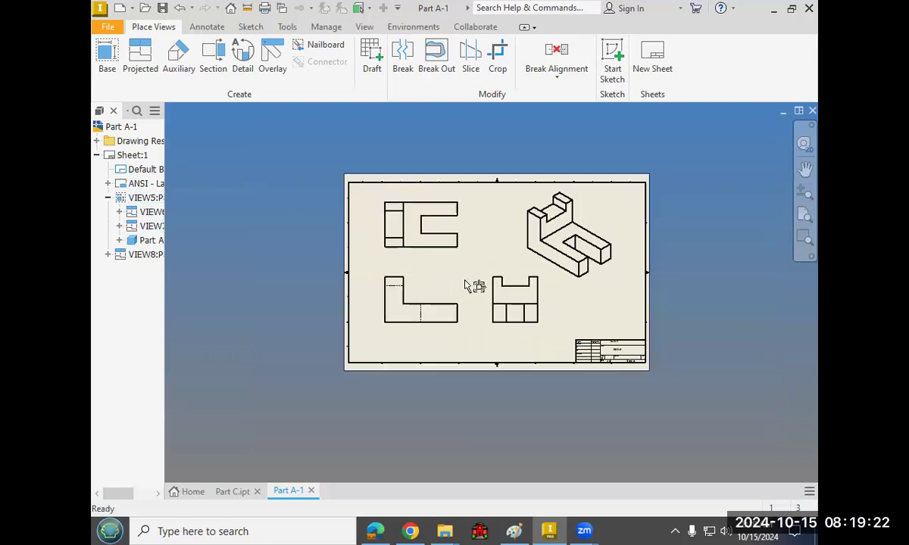
{"action": "scroll", "coordinate": [468, 288], "scroll_direction": "up", "scroll_amount": 4}
{"action": "scroll", "coordinate": [465, 289], "scroll_direction": "down", "scroll_amount": 3}
{"action": "middle_click_drag", "start_coordinate": [464, 289], "coordinate": [443, 286]}
{"action": "left_click", "coordinate": [424, 290]}
{"action": "key", "text": "Delete"}
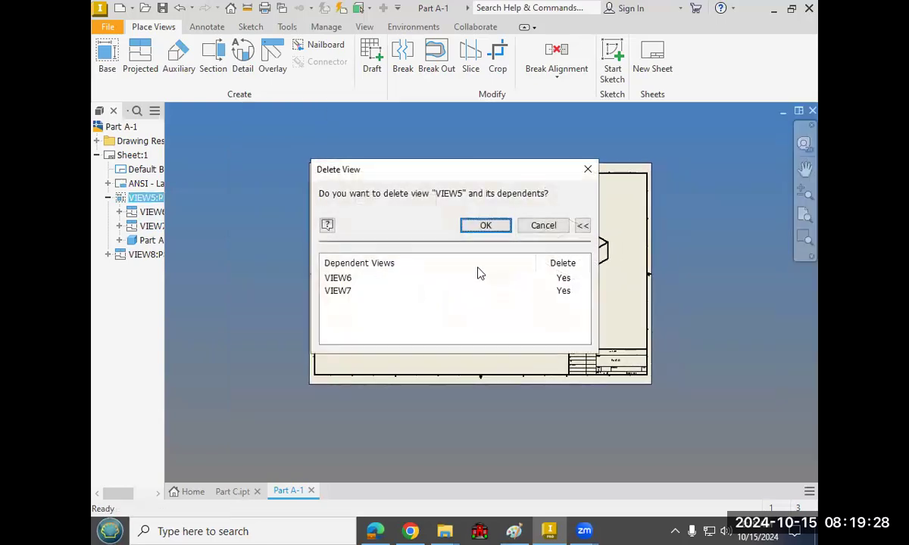
{"action": "left_click", "coordinate": [486, 226]}
{"action": "left_click", "coordinate": [517, 258]}
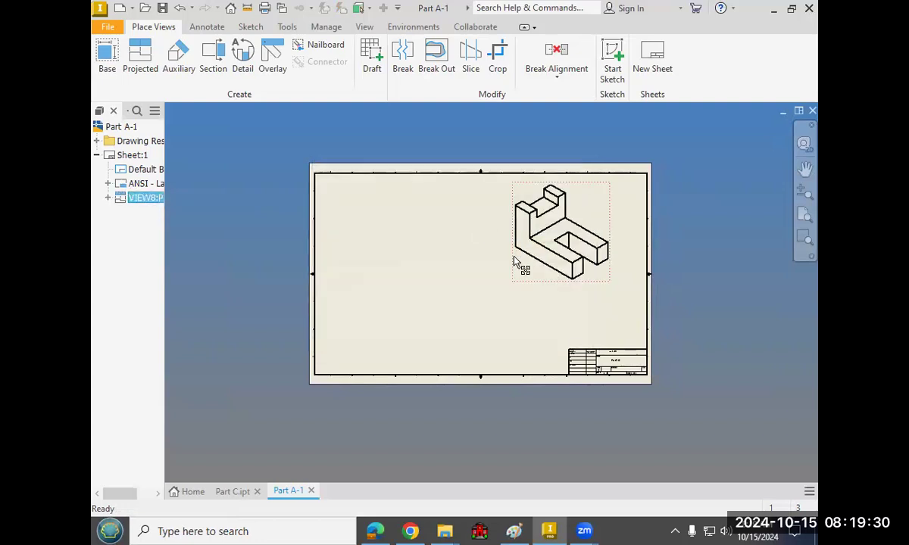
{"action": "key", "text": "Delete"}
{"action": "left_click", "coordinate": [465, 296]}
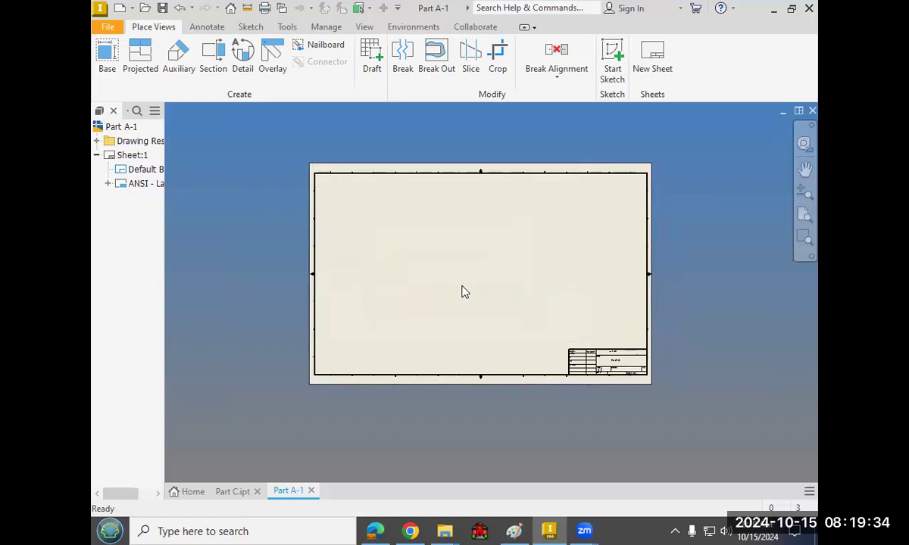
Start a base view and load Part I from the Green Sheet Parts folder after previewing the lettered parts.
{"action": "scroll", "coordinate": [458, 292], "scroll_direction": "up", "scroll_amount": 1}
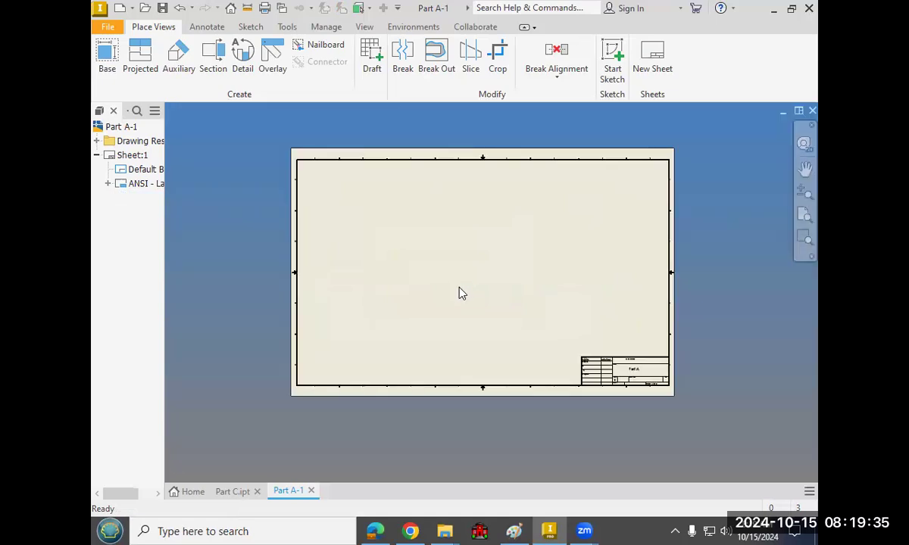
{"action": "left_click", "coordinate": [106, 53]}
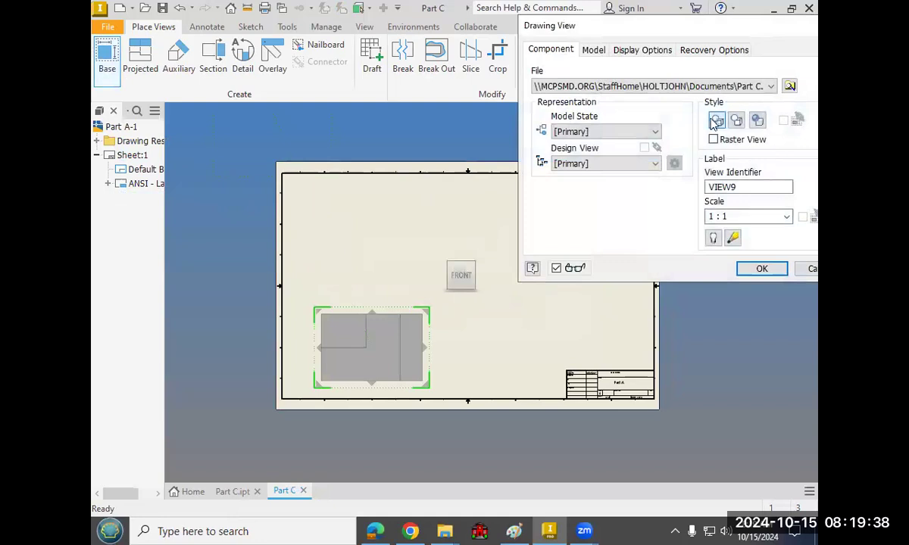
{"action": "left_click", "coordinate": [770, 86]}
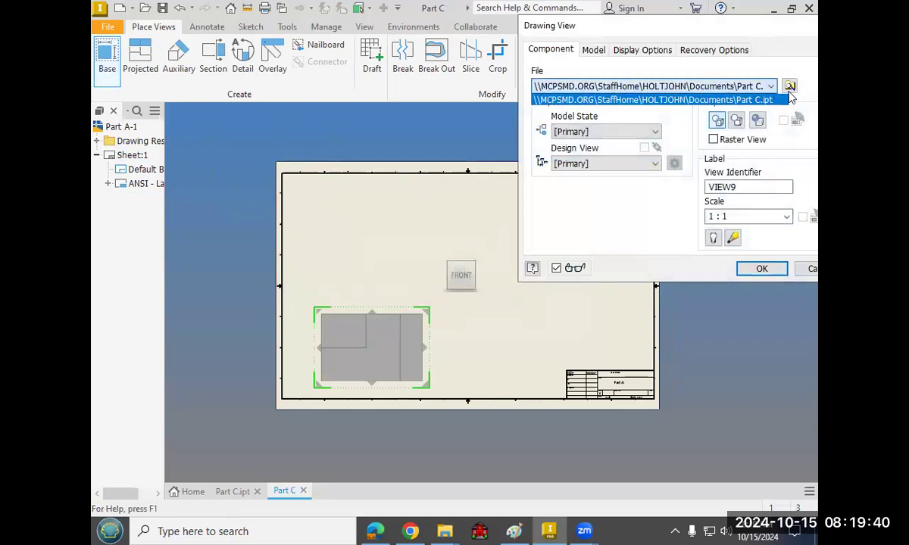
{"action": "left_click", "coordinate": [790, 89]}
{"action": "left_click", "coordinate": [790, 85]}
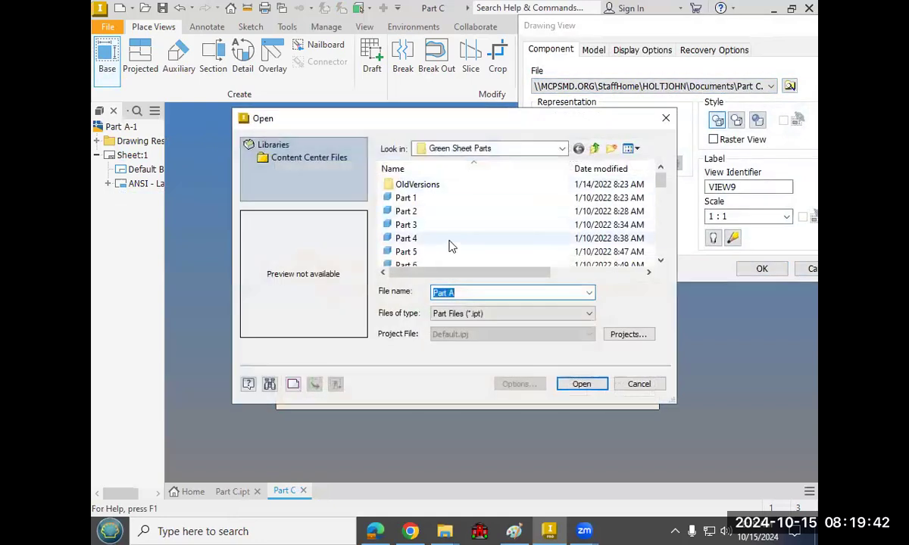
{"action": "scroll", "coordinate": [451, 246], "scroll_direction": "down", "scroll_amount": 4}
{"action": "left_click", "coordinate": [445, 238]}
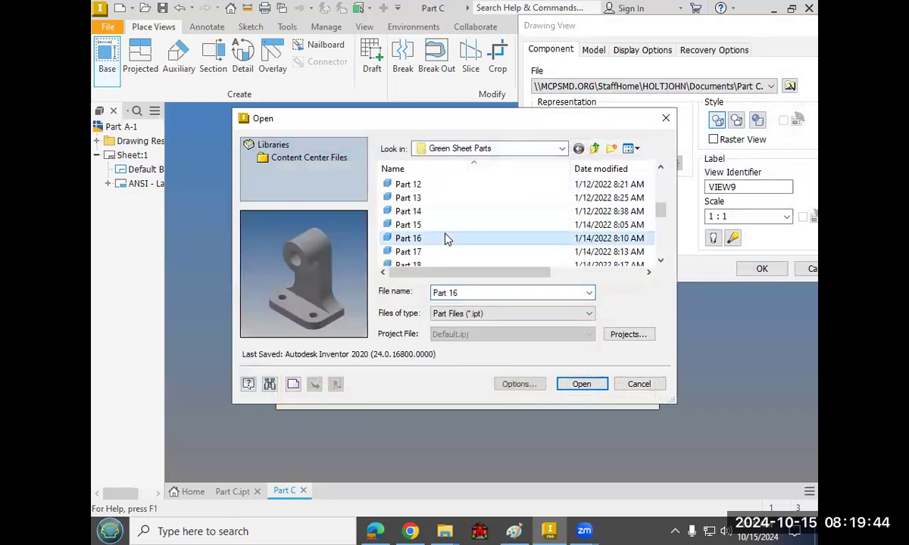
{"action": "key", "text": "Down"}
{"action": "key", "text": "Down"}
{"action": "key", "text": "Down"}
{"action": "key", "text": "Down"}
{"action": "key", "text": "Down"}
{"action": "key", "text": "Down"}
{"action": "key", "text": "Down"}
{"action": "key", "text": "Down"}
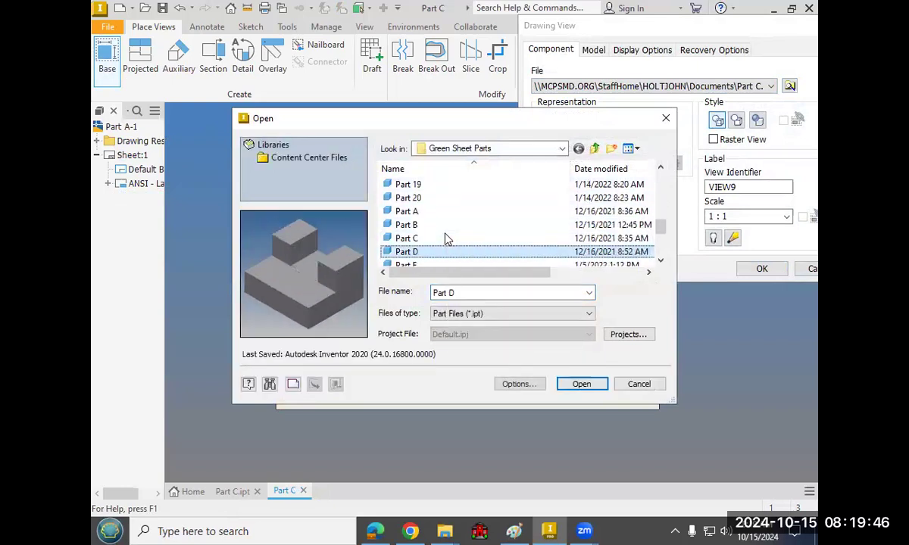
{"action": "key", "text": "Down"}
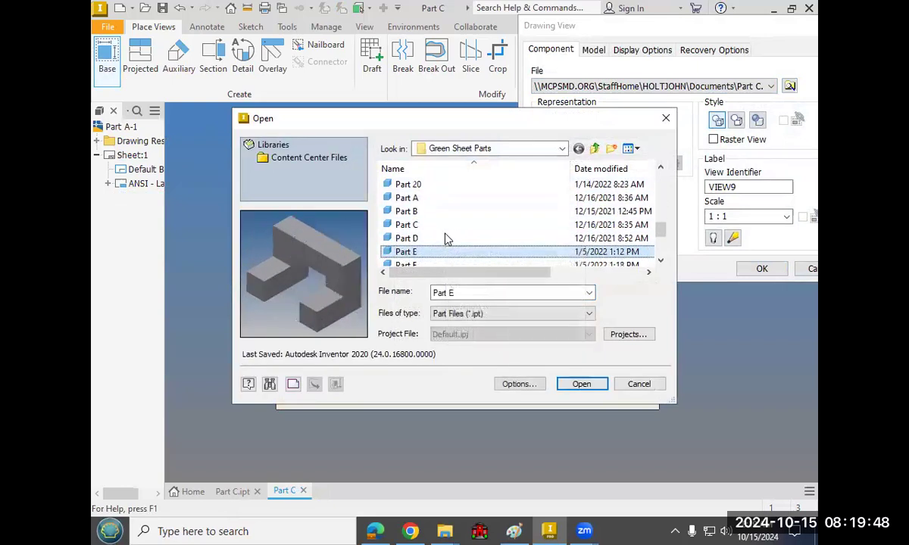
{"action": "key", "text": "Down"}
{"action": "key", "text": "Down"}
{"action": "key", "text": "Down"}
{"action": "key", "text": "Up"}
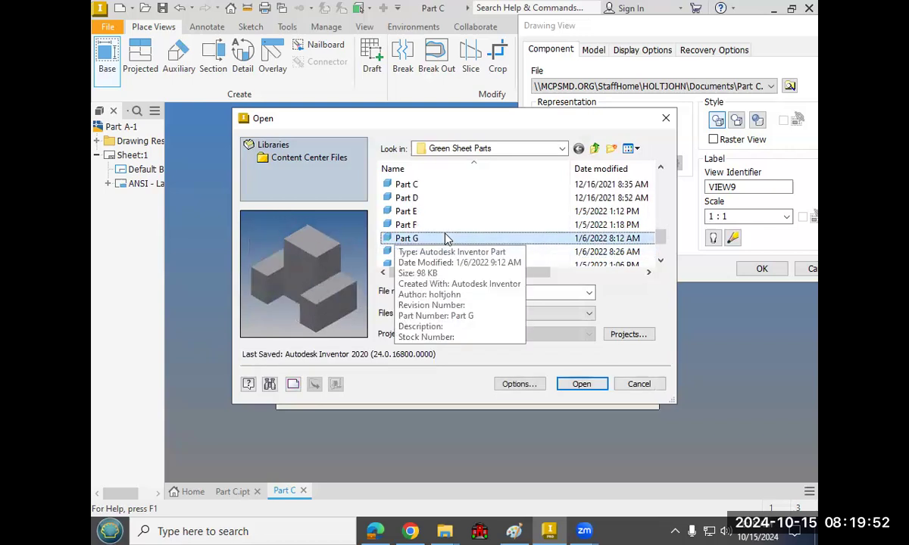
{"action": "key", "text": "Down"}
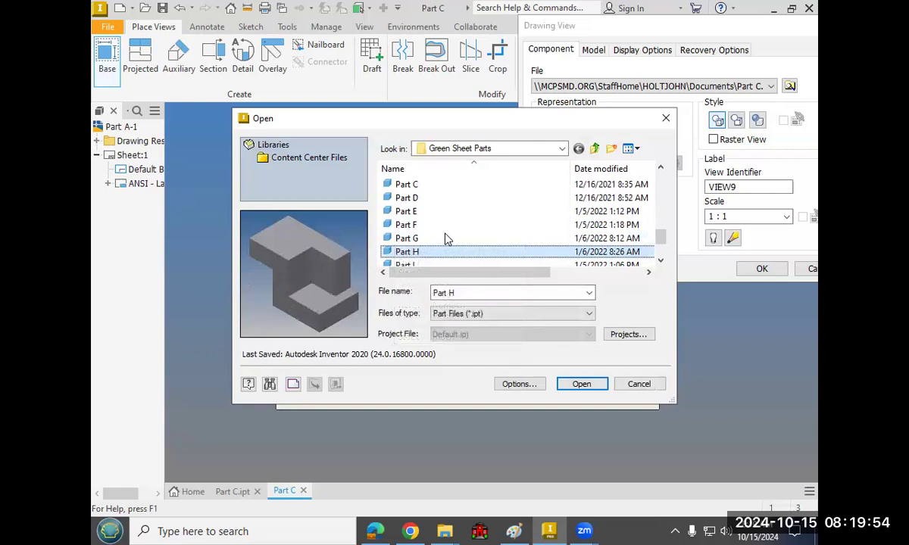
{"action": "key", "text": "Down"}
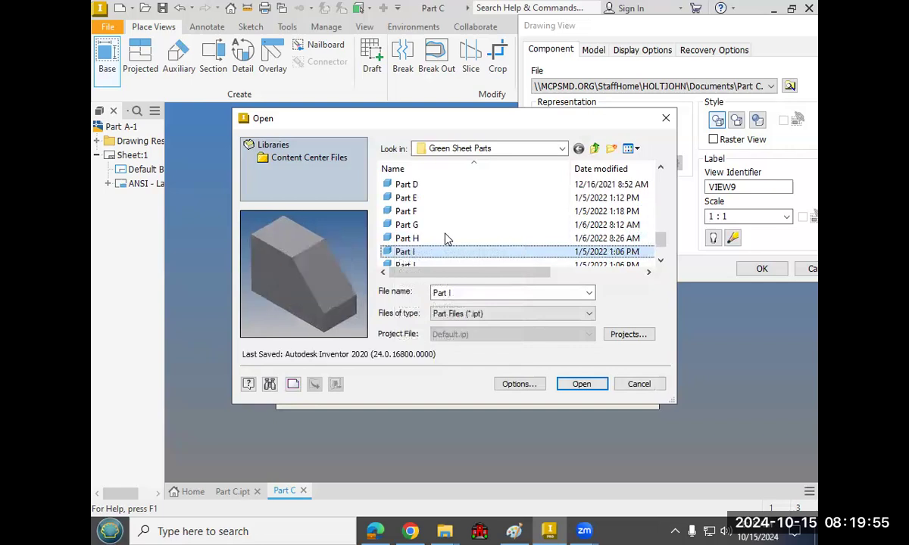
{"action": "left_click", "coordinate": [582, 386]}
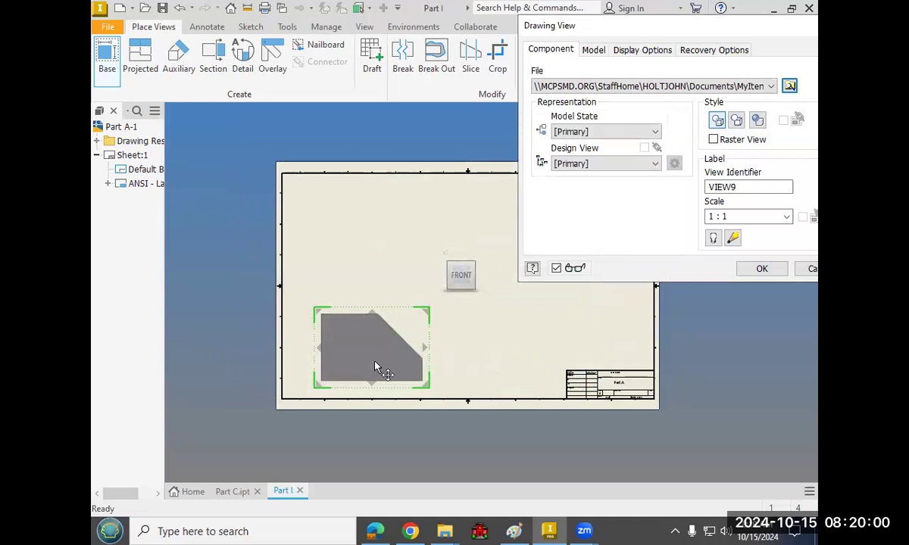
Try the right, front and top orientations for Part I's base view, return to front and cancel the view.
{"action": "left_click", "coordinate": [483, 277]}
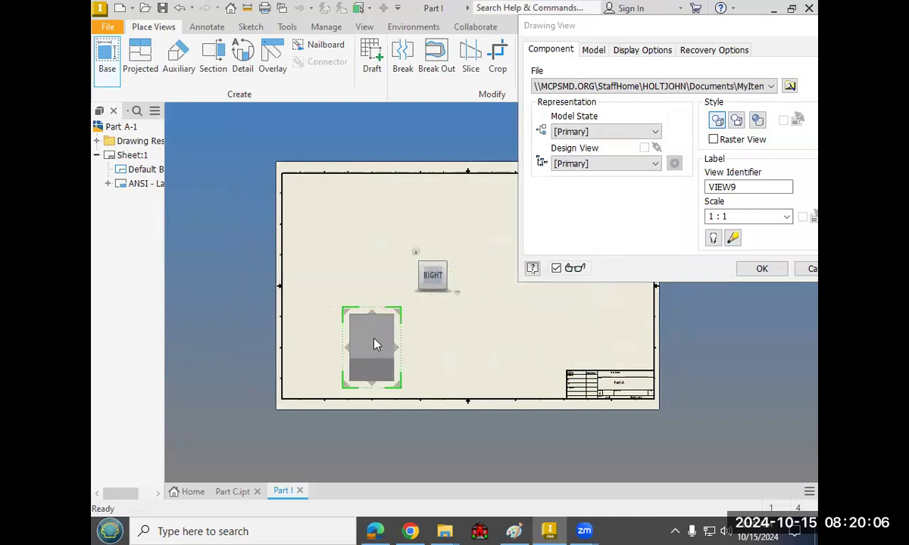
{"action": "left_click", "coordinate": [414, 277]}
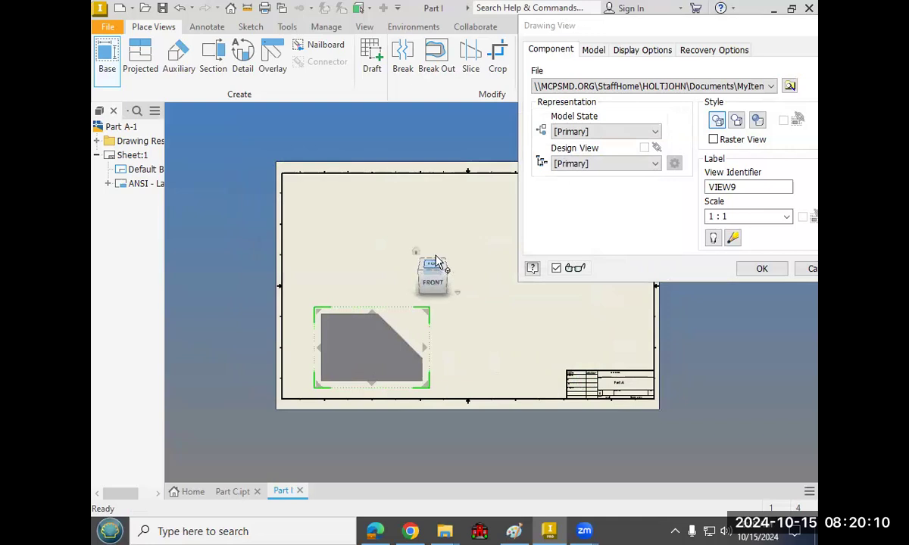
{"action": "left_click", "coordinate": [435, 260]}
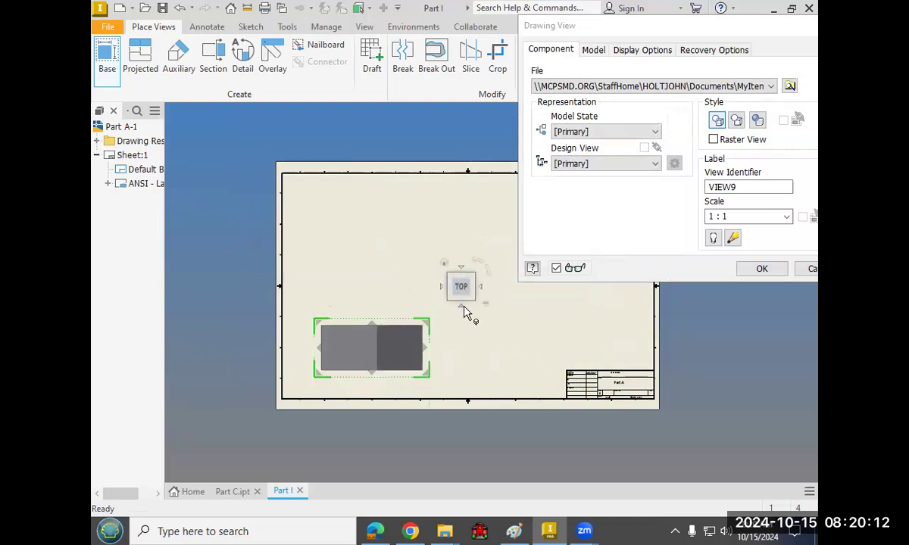
{"action": "left_click", "coordinate": [463, 307]}
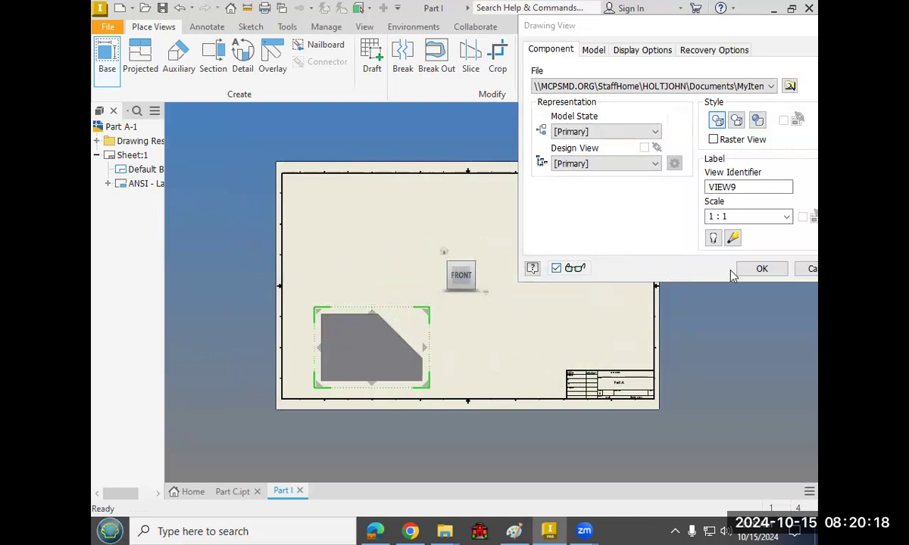
{"action": "left_click", "coordinate": [803, 272]}
Start a new base view and load Part I from the Green Sheet Parts folder.
{"action": "left_click", "coordinate": [114, 59]}
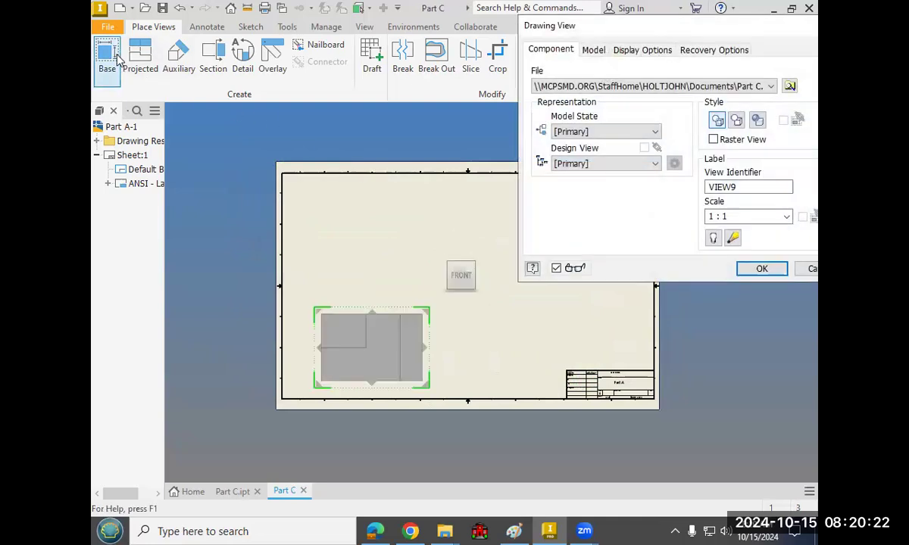
{"action": "left_click", "coordinate": [789, 86]}
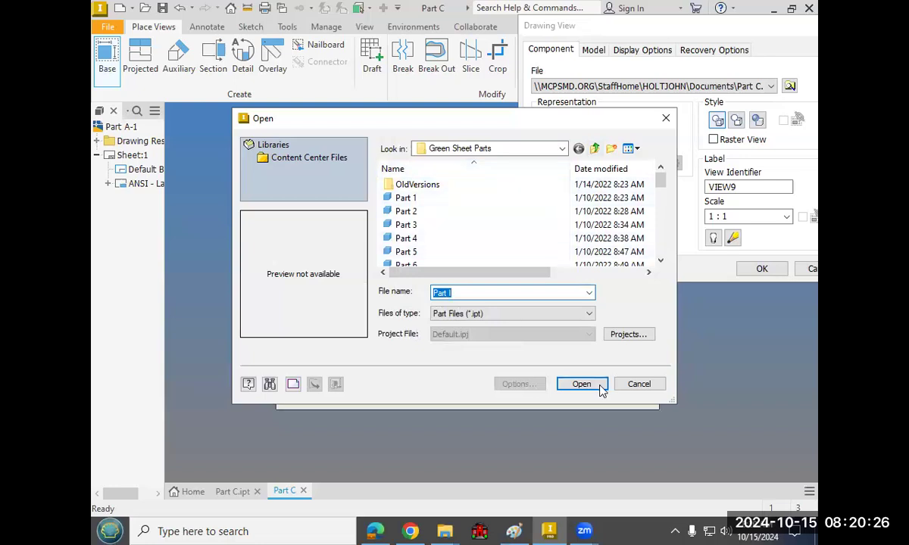
{"action": "left_click", "coordinate": [581, 384]}
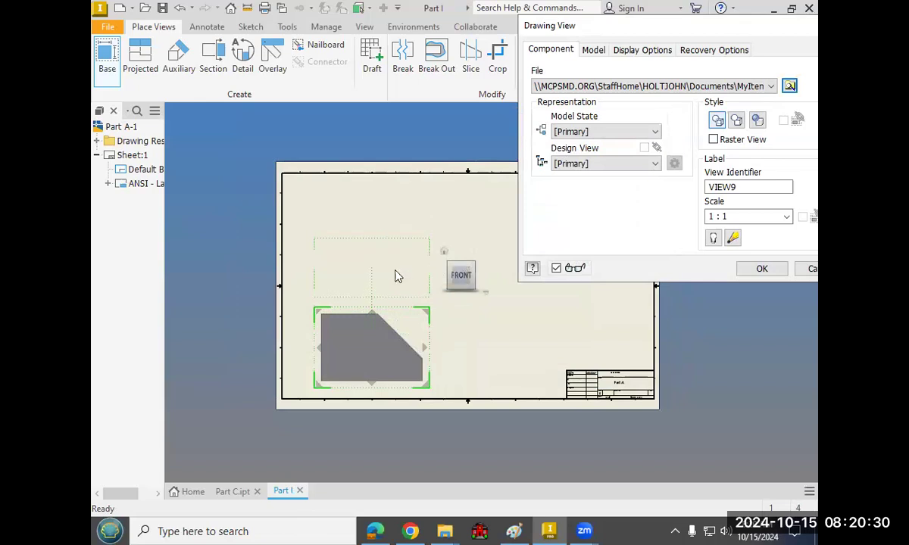
Create the front base view of Part I with projected top, right-side and isometric views.
{"action": "left_click", "coordinate": [399, 241]}
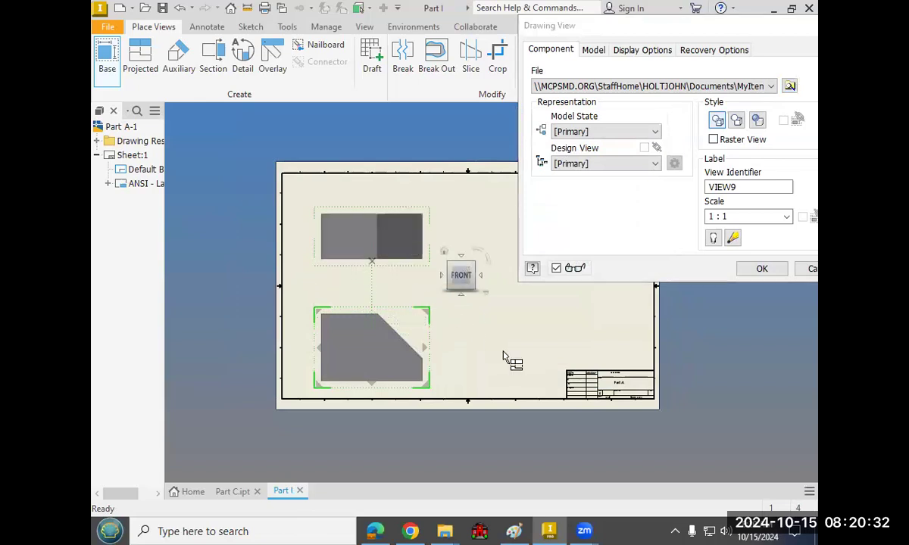
{"action": "left_click", "coordinate": [506, 356]}
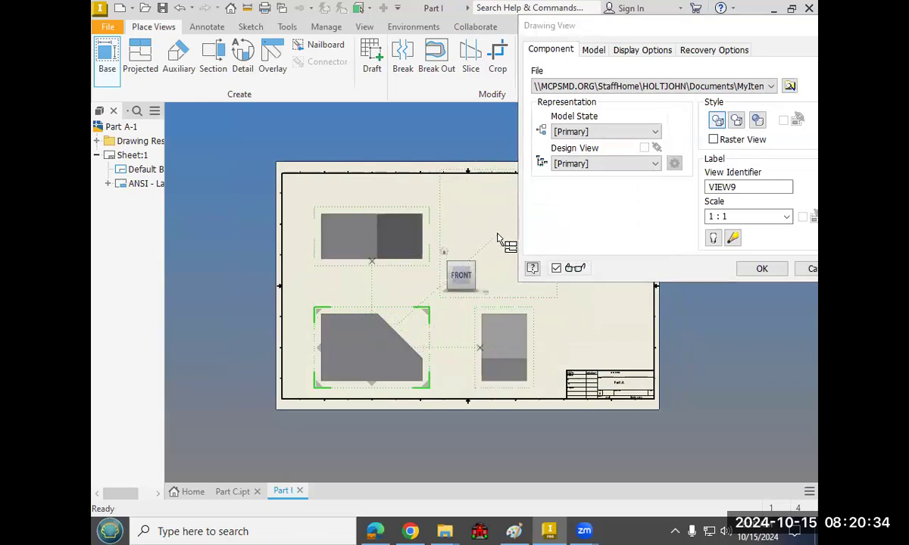
{"action": "left_click", "coordinate": [497, 240]}
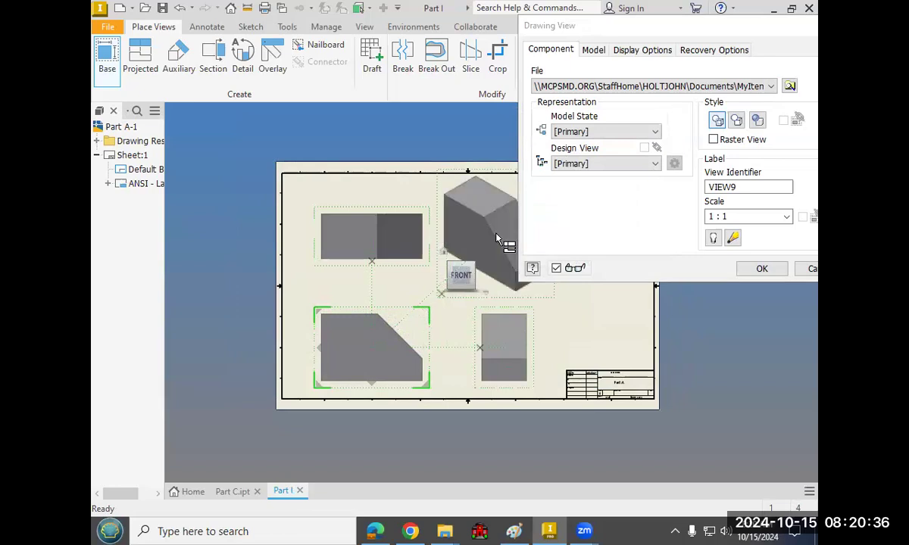
{"action": "right_click", "coordinate": [498, 239]}
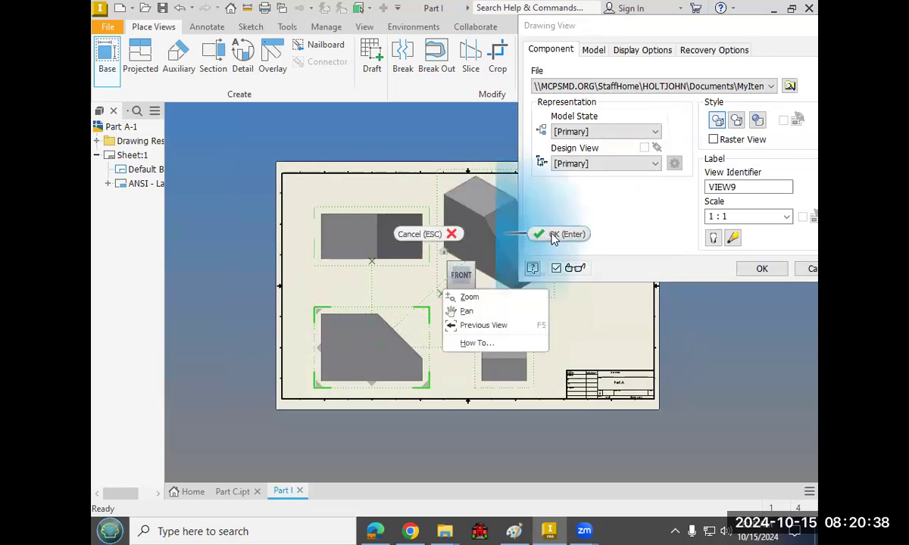
{"action": "left_click", "coordinate": [553, 237]}
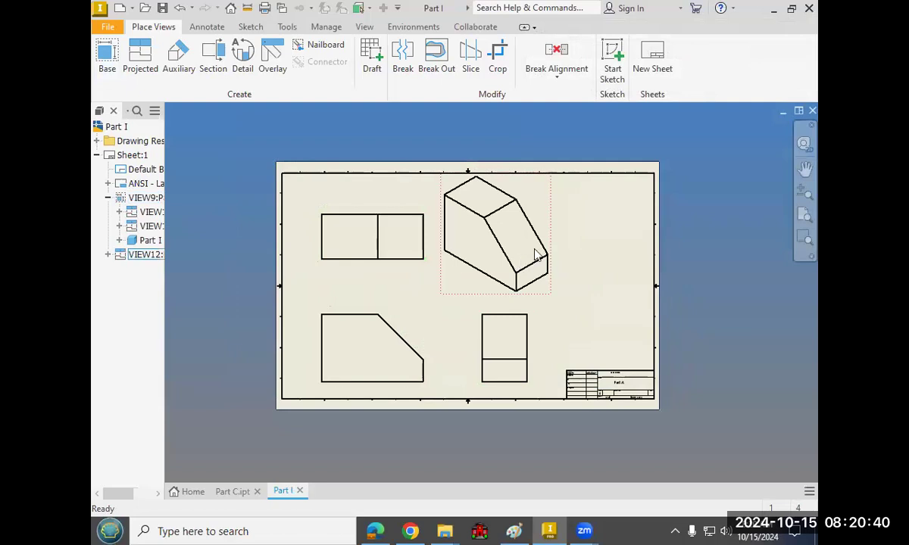
Reposition the isometric, front and top views of Part I to spread them evenly across the sheet.
{"action": "left_click_drag", "start_coordinate": [551, 246], "coordinate": [489, 240]}
{"action": "left_click_drag", "start_coordinate": [424, 331], "coordinate": [426, 295]}
{"action": "left_click_drag", "start_coordinate": [434, 244], "coordinate": [433, 216]}
{"action": "scroll", "coordinate": [431, 296], "scroll_direction": "down", "scroll_amount": 5}
{"action": "scroll", "coordinate": [451, 317], "scroll_direction": "up", "scroll_amount": 4}
{"action": "middle_click_drag", "start_coordinate": [446, 320], "coordinate": [425, 322]}
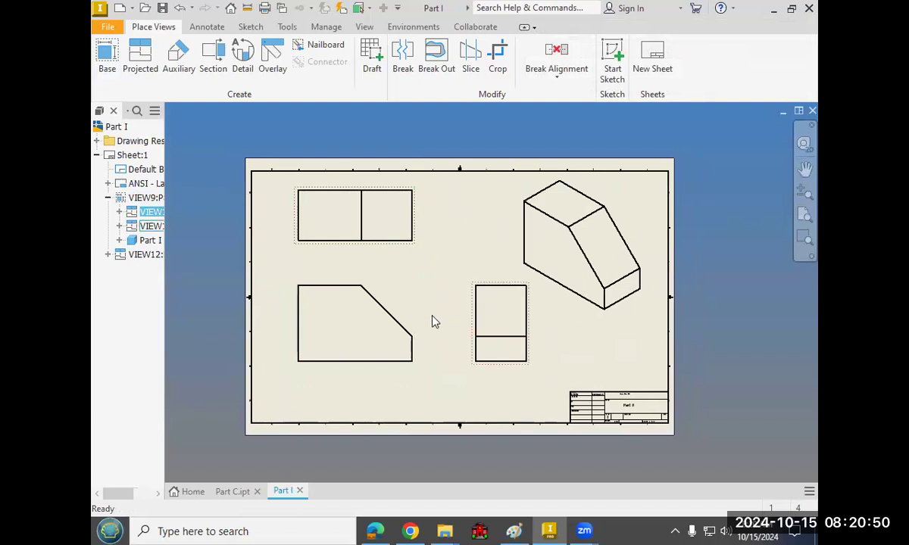
{"action": "left_click_drag", "start_coordinate": [418, 321], "coordinate": [422, 326]}
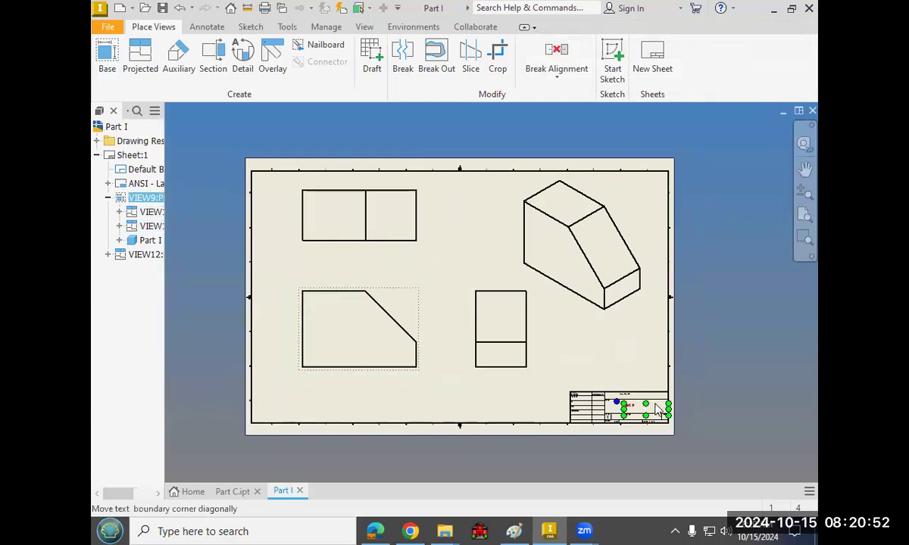
Change the title text in the title block to Part I.
{"action": "scroll", "coordinate": [635, 411], "scroll_direction": "down", "scroll_amount": 5}
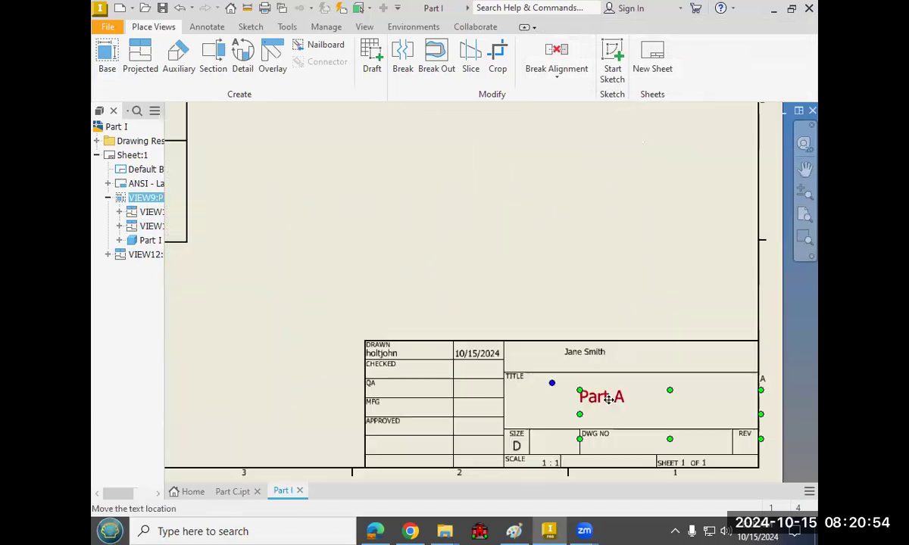
{"action": "right_click", "coordinate": [610, 399]}
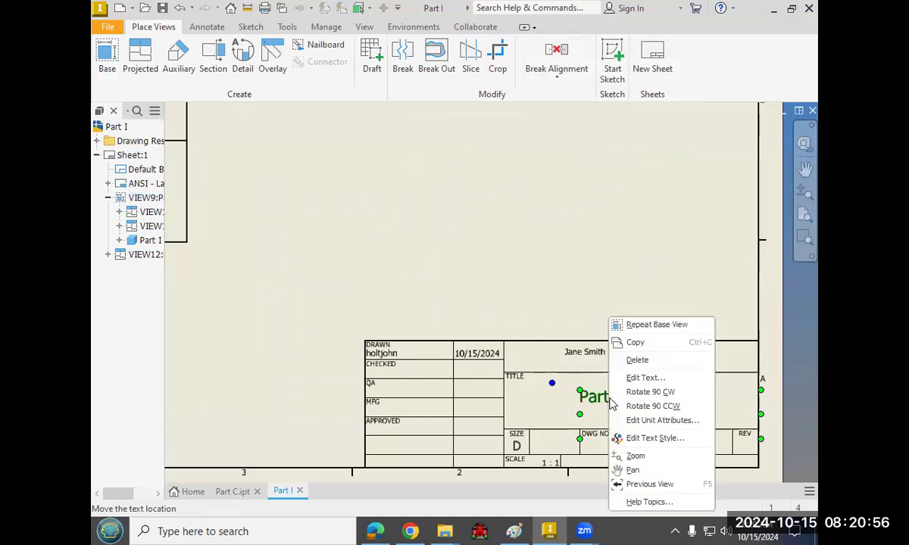
{"action": "left_click", "coordinate": [646, 378]}
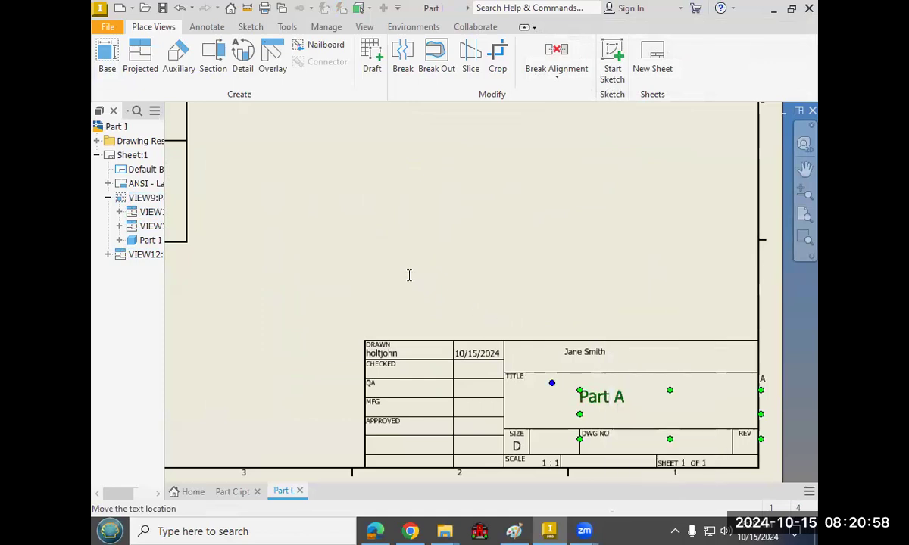
{"action": "left_click", "coordinate": [341, 252]}
{"action": "key", "text": "BackSpace"}
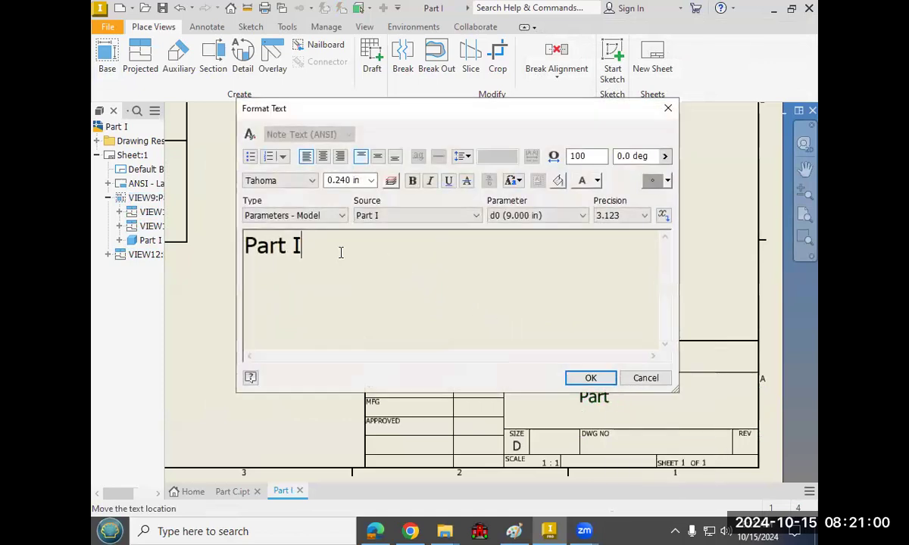
{"action": "left_click", "coordinate": [588, 377]}
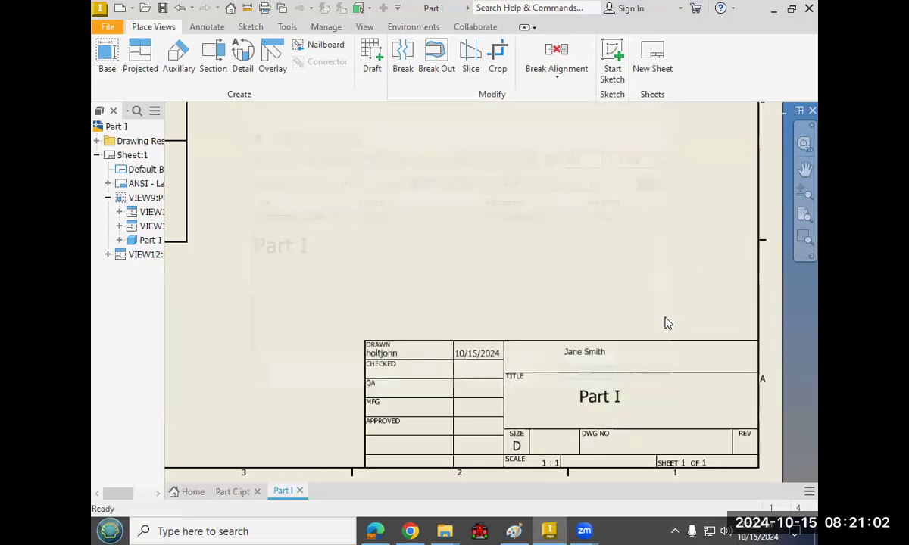
Examine the save settings for the Part I drawing, checking its file name, Inventor Drawing Files (*.dwg) type and Documents folder, without saving.
{"action": "scroll", "coordinate": [668, 311], "scroll_direction": "up", "scroll_amount": 2}
{"action": "scroll", "coordinate": [637, 294], "scroll_direction": "up", "scroll_amount": 2}
{"action": "middle_click_drag", "start_coordinate": [637, 294], "coordinate": [718, 389]}
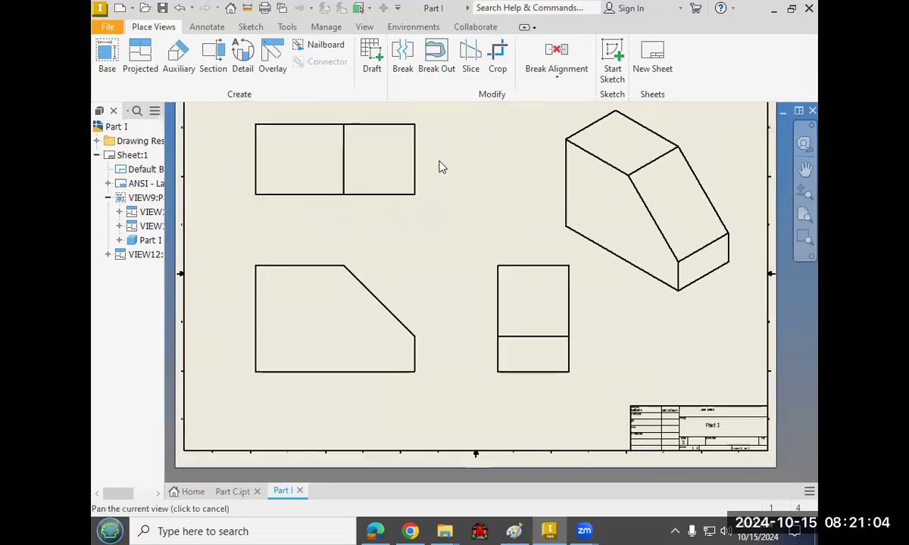
{"action": "left_click", "coordinate": [162, 8]}
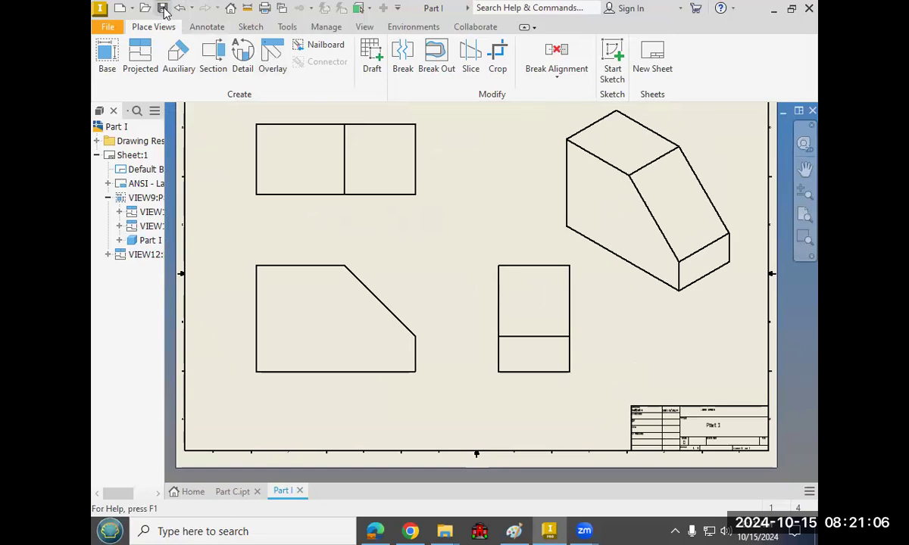
{"action": "left_click", "coordinate": [465, 324]}
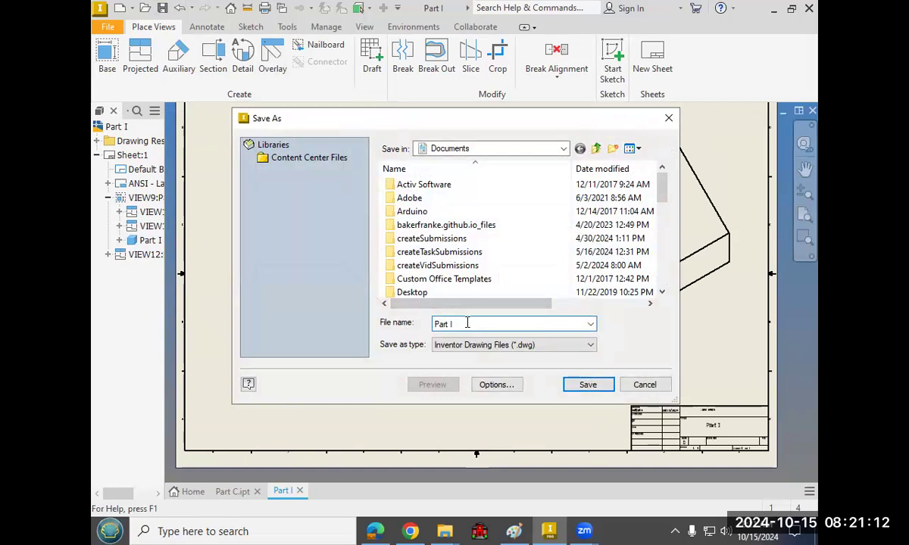
{"action": "left_click", "coordinate": [503, 346]}
{"action": "left_click", "coordinate": [504, 356]}
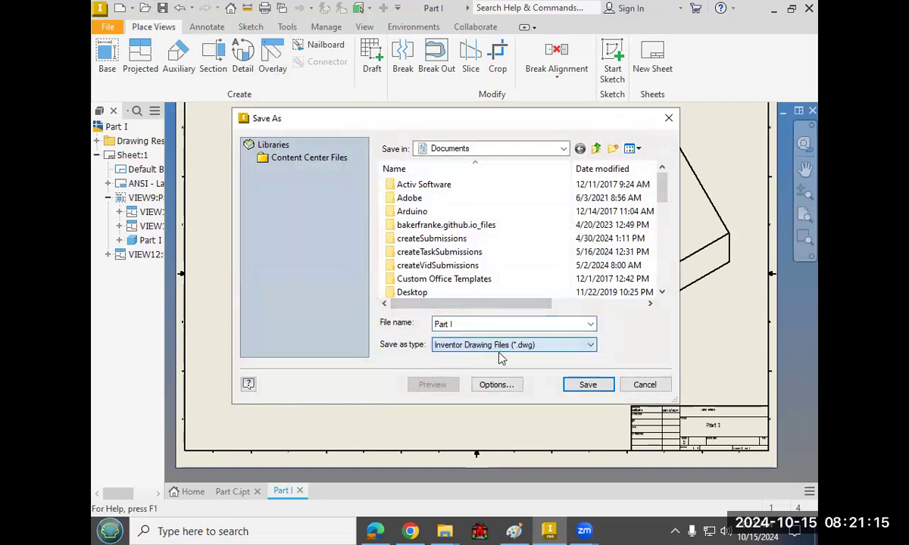
{"action": "double_click", "coordinate": [467, 323]}
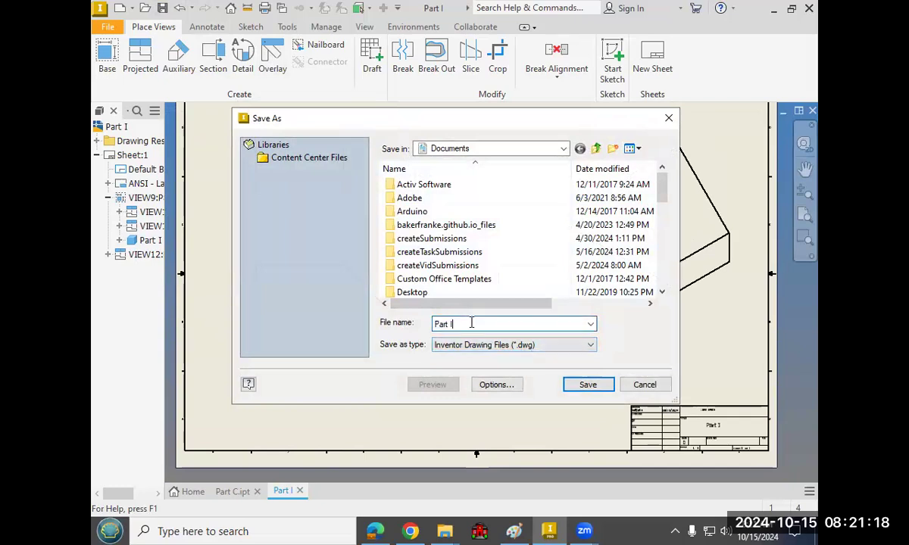
{"action": "double_click", "coordinate": [459, 323]}
{"action": "left_click_drag", "start_coordinate": [467, 323], "coordinate": [408, 326]}
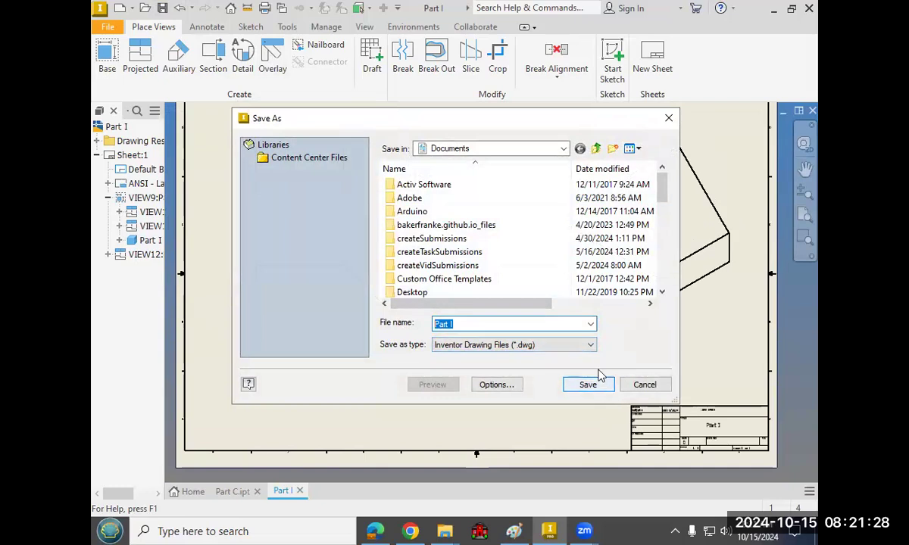
{"action": "scroll", "coordinate": [495, 280], "scroll_direction": "down", "scroll_amount": 5}
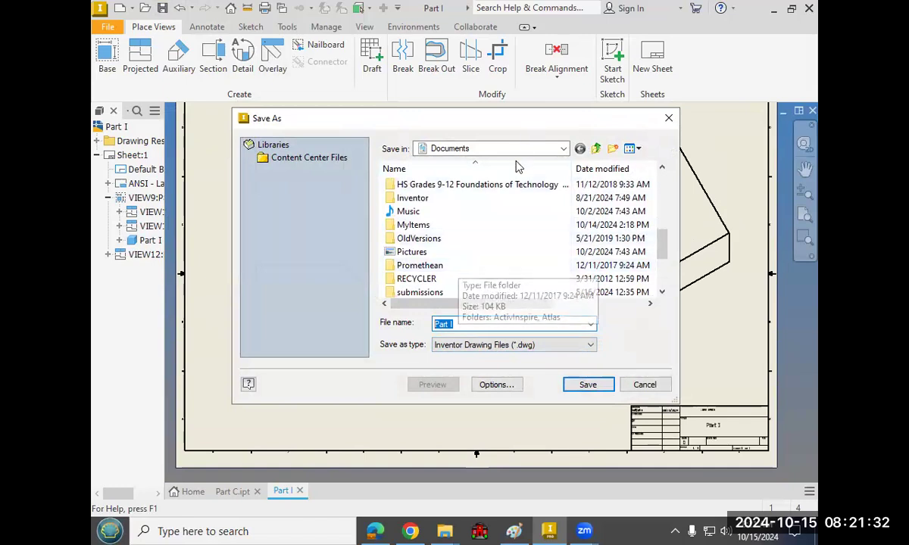
{"action": "left_click", "coordinate": [590, 385]}
Move the right-side view of Part I slightly closer to the front view.
{"action": "scroll", "coordinate": [673, 353], "scroll_direction": "down", "scroll_amount": 3}
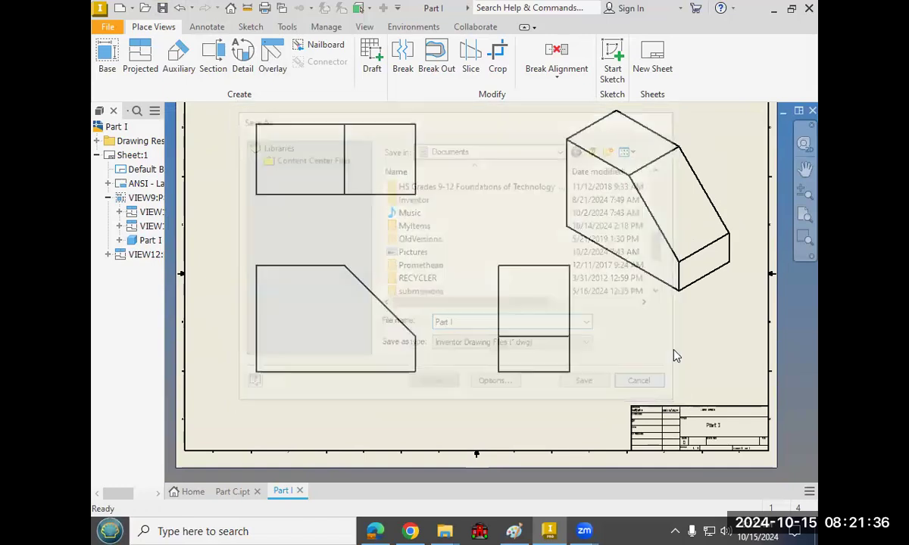
{"action": "middle_click_drag", "start_coordinate": [532, 270], "coordinate": [520, 278]}
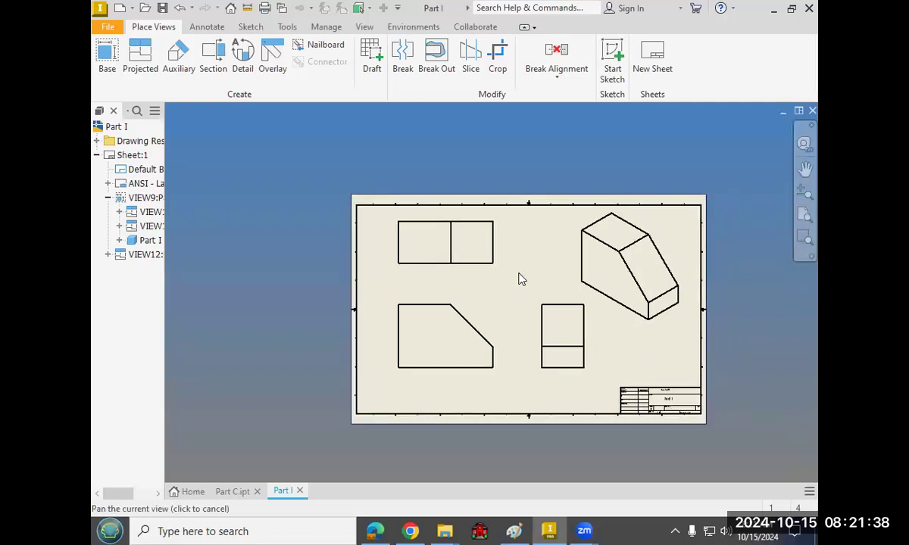
{"action": "scroll", "coordinate": [536, 329], "scroll_direction": "up", "scroll_amount": 4}
{"action": "scroll", "coordinate": [536, 331], "scroll_direction": "down", "scroll_amount": 2}
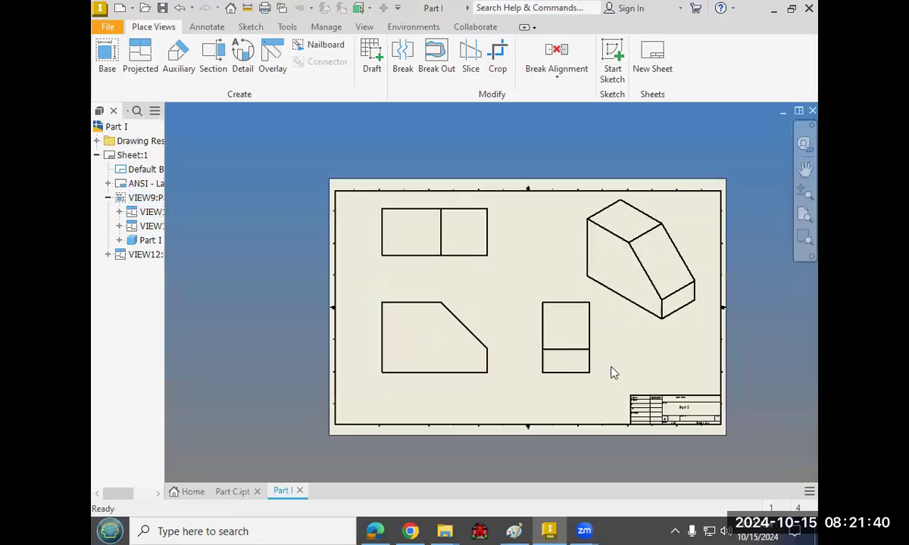
{"action": "left_click_drag", "start_coordinate": [595, 348], "coordinate": [584, 349]}
{"action": "left_click", "coordinate": [536, 267]}
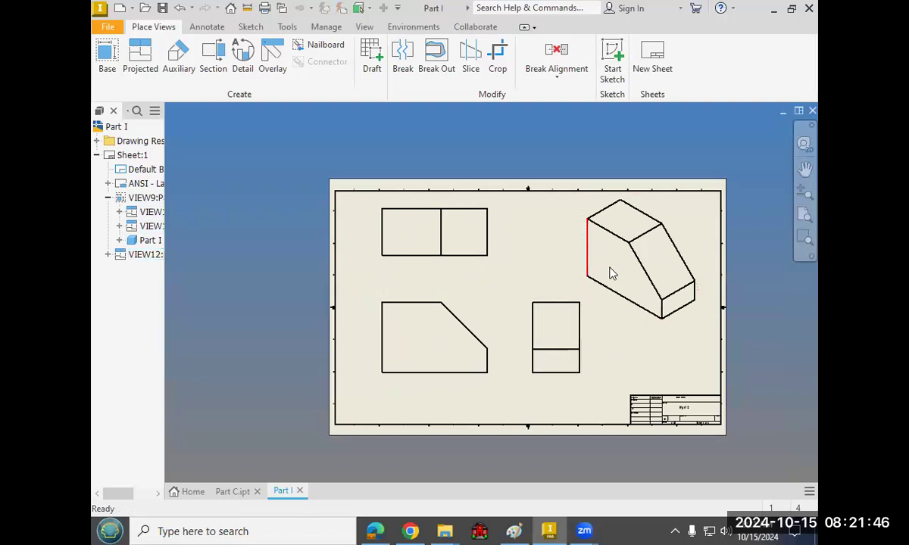
Edit the isometric view of Part I and set its display style to Hidden Line.
{"action": "scroll", "coordinate": [617, 270], "scroll_direction": "up", "scroll_amount": 2}
{"action": "scroll", "coordinate": [625, 278], "scroll_direction": "down", "scroll_amount": 3}
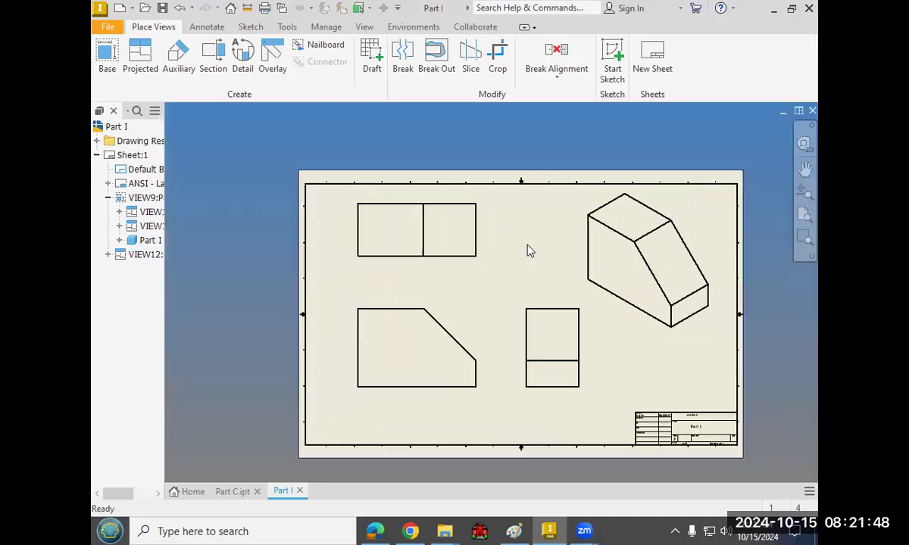
{"action": "right_click", "coordinate": [613, 271]}
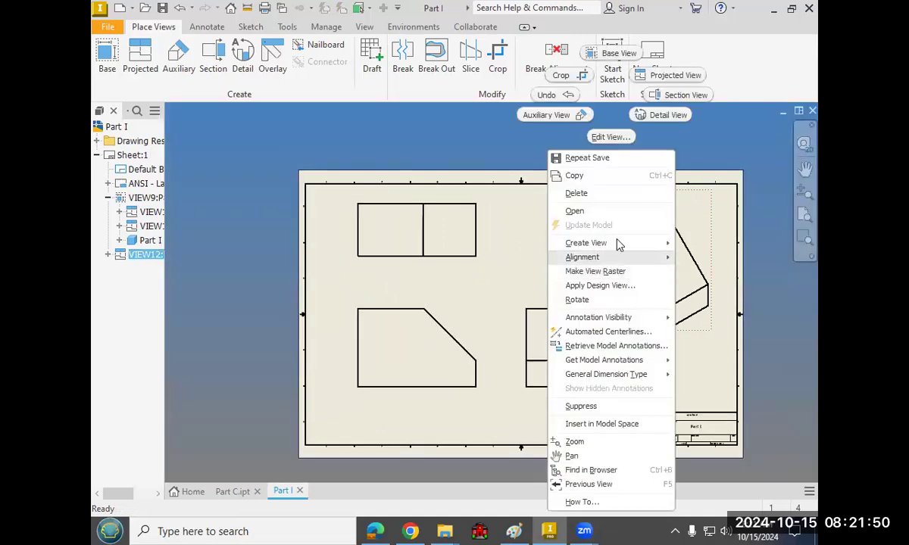
{"action": "left_click", "coordinate": [526, 244]}
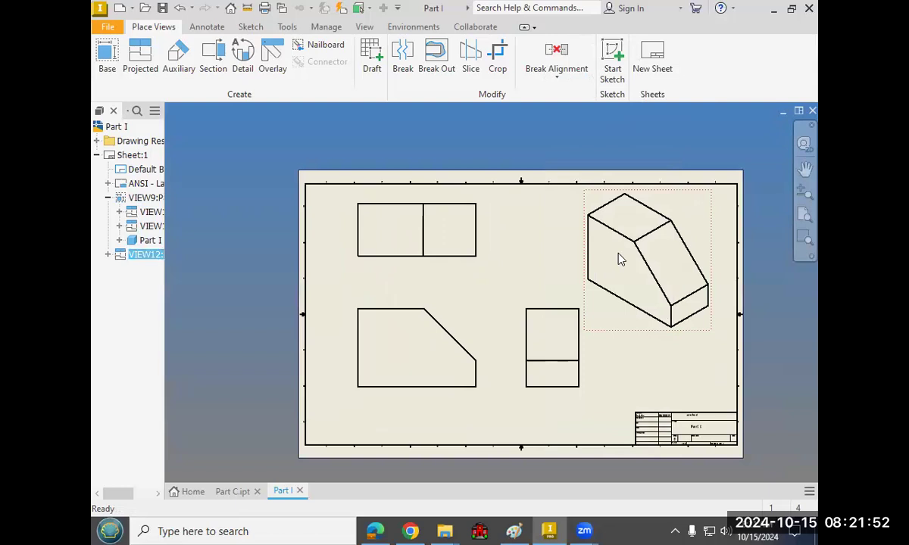
{"action": "right_click", "coordinate": [618, 106]}
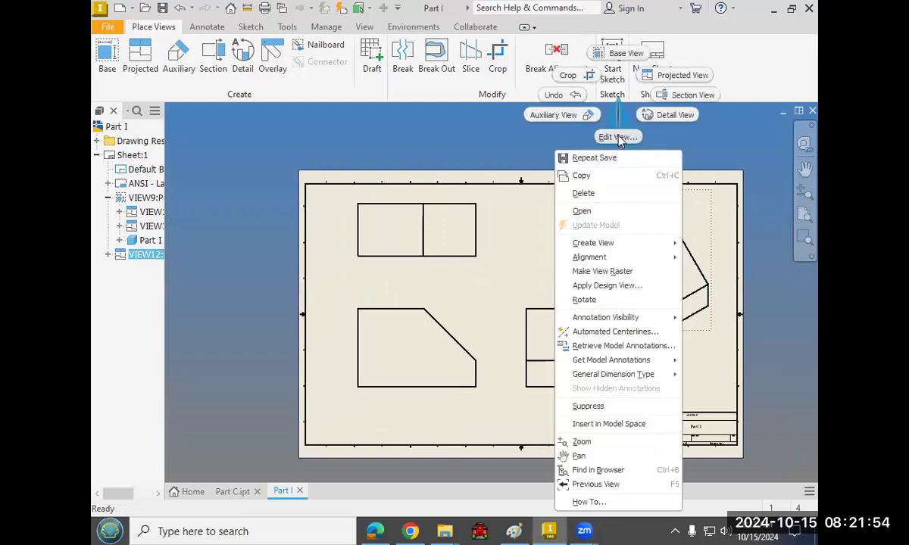
{"action": "left_click", "coordinate": [617, 138]}
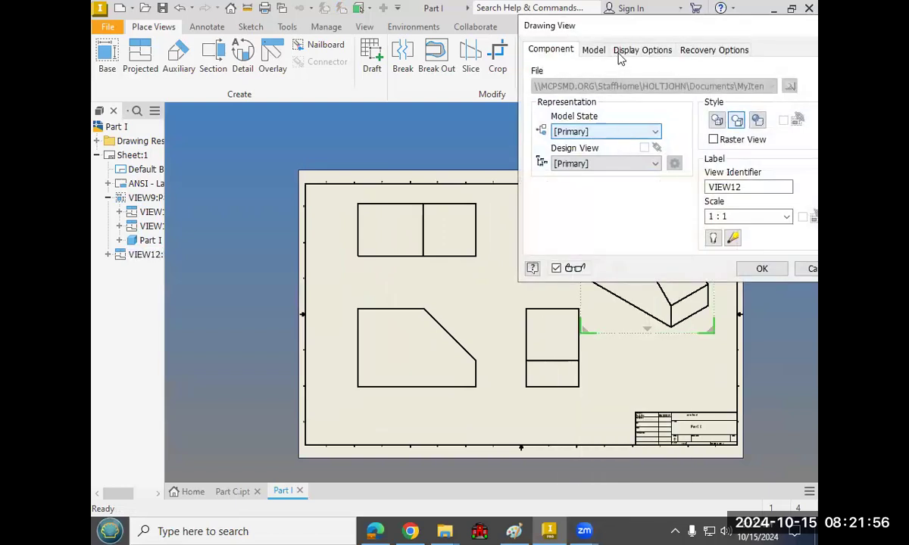
{"action": "left_click_drag", "start_coordinate": [596, 38], "coordinate": [408, 107]}
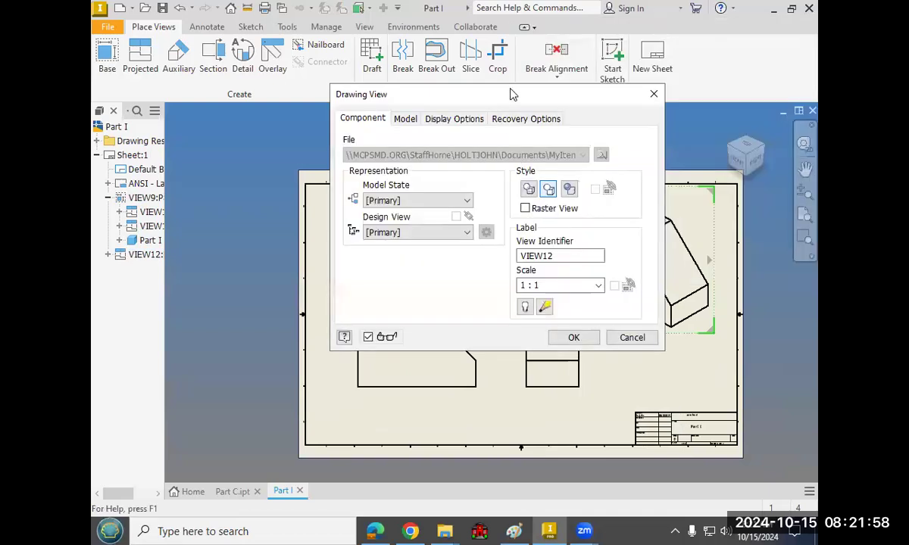
{"action": "left_click_drag", "start_coordinate": [344, 75], "coordinate": [238, 59]}
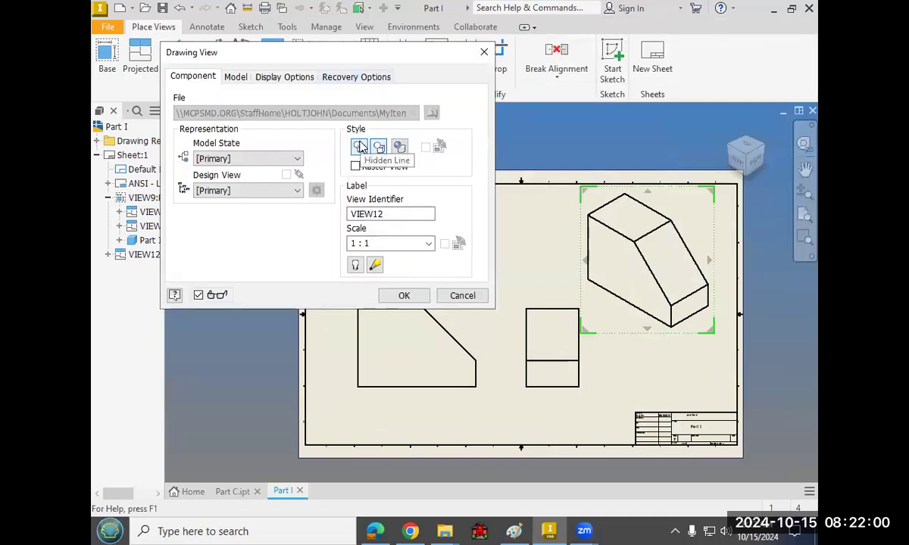
{"action": "left_click", "coordinate": [380, 149]}
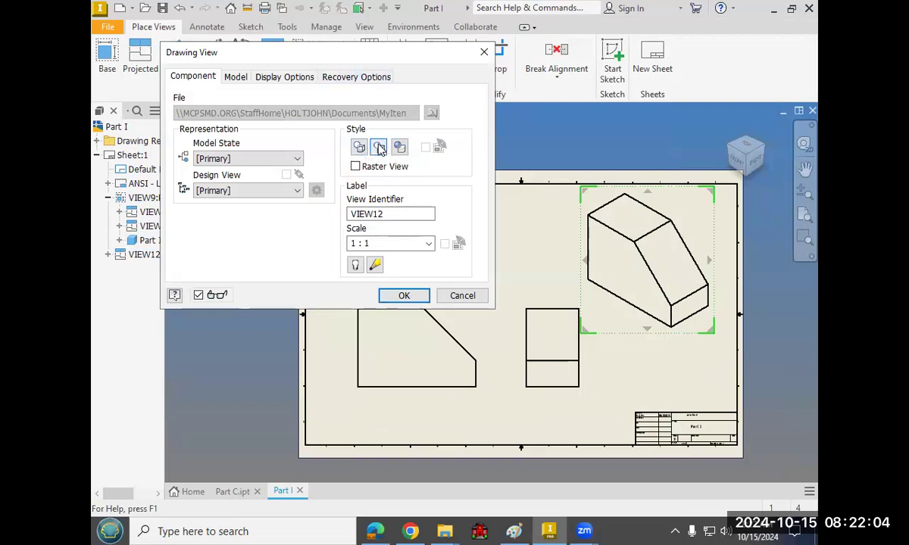
{"action": "left_click", "coordinate": [362, 152]}
{"action": "left_click", "coordinate": [421, 296]}
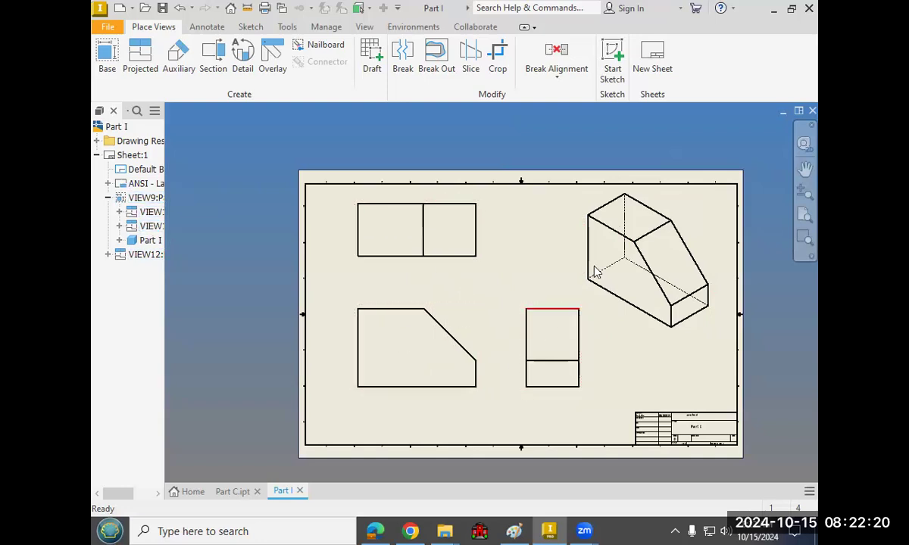
Change the isometric view's display style to Hidden Line Removed with shading.
{"action": "right_click", "coordinate": [627, 278]}
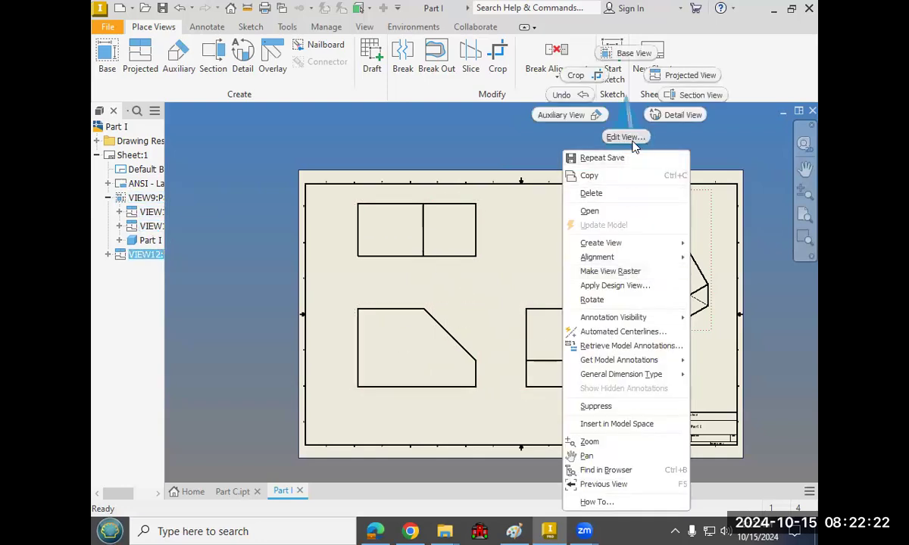
{"action": "left_click", "coordinate": [635, 138]}
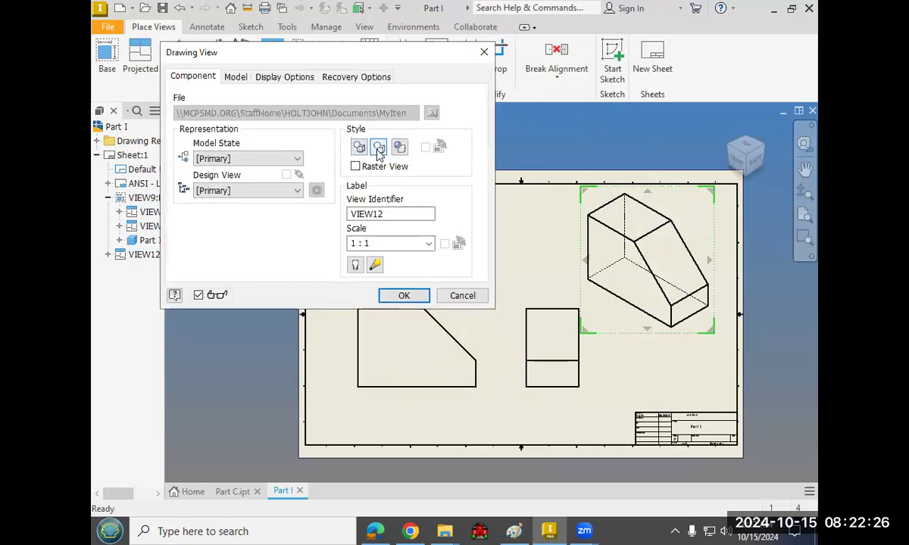
{"action": "left_click", "coordinate": [359, 147]}
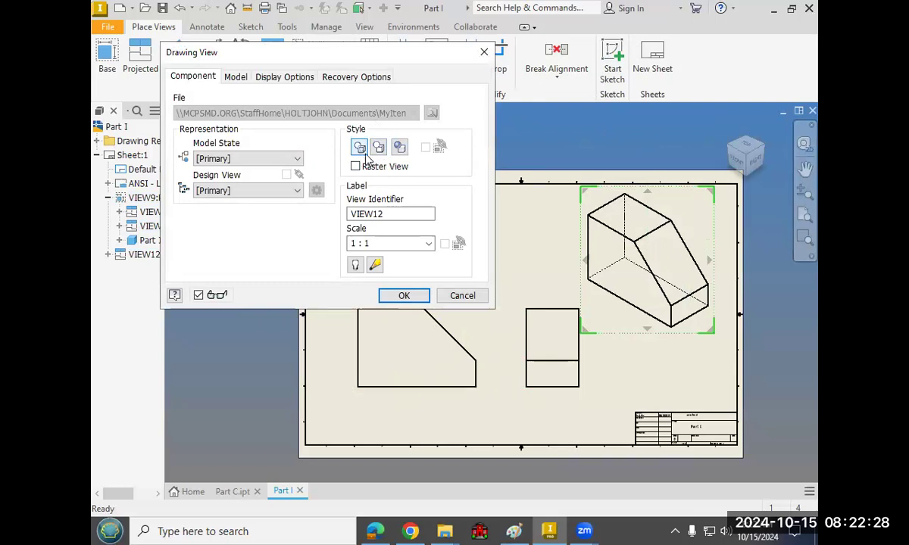
{"action": "left_click", "coordinate": [376, 152]}
{"action": "left_click", "coordinate": [378, 148]}
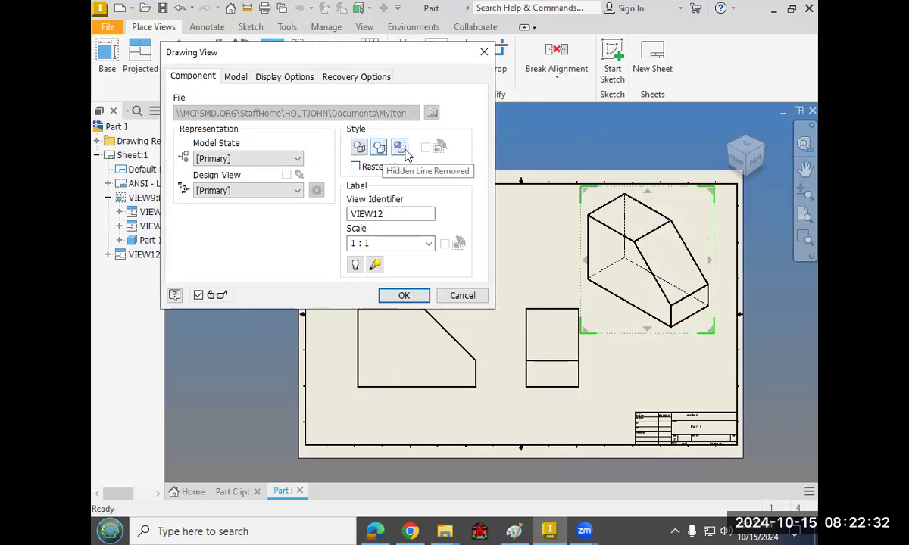
{"action": "left_click", "coordinate": [402, 148]}
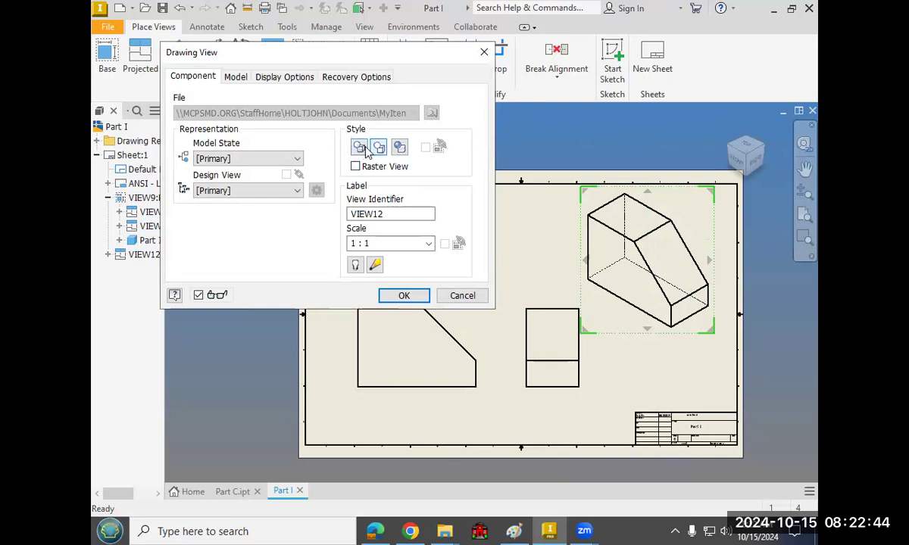
{"action": "left_click", "coordinate": [400, 148]}
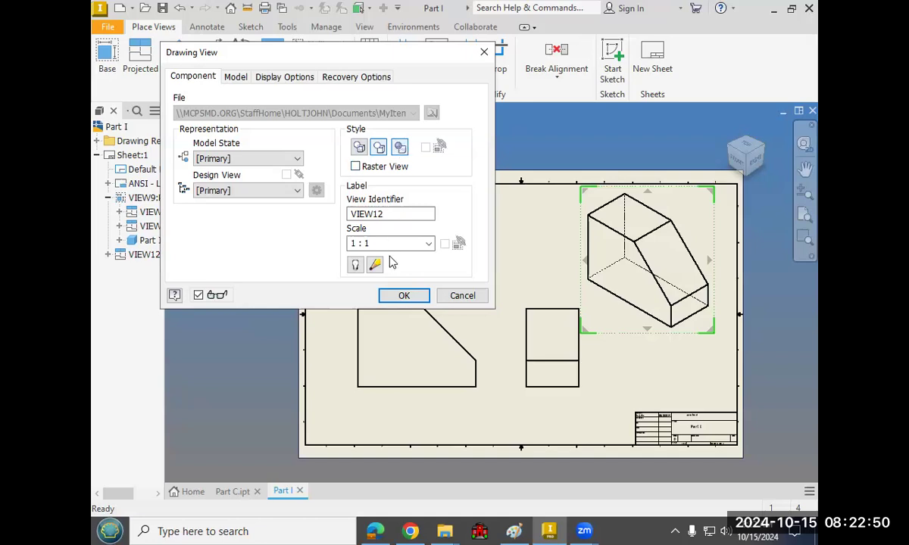
{"action": "left_click", "coordinate": [403, 297]}
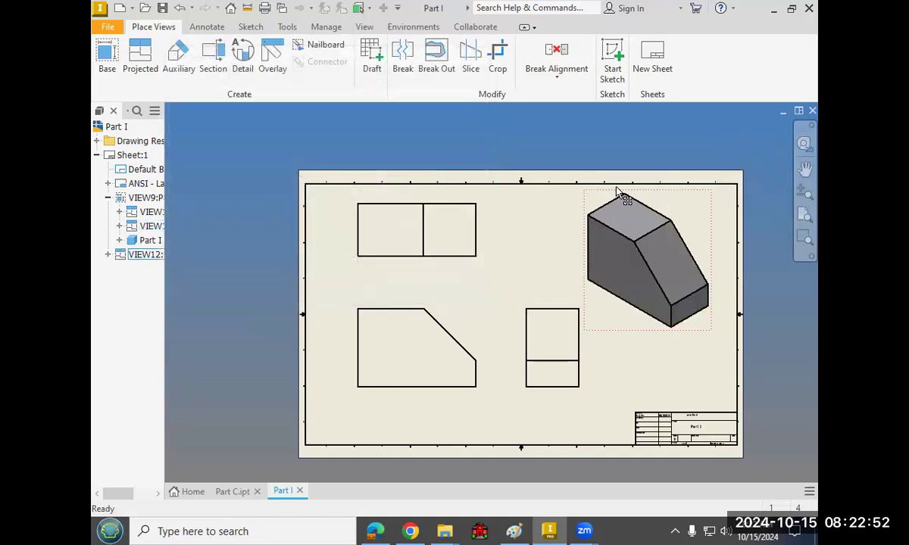
Start another edit of the shaded isometric view of Part I.
{"action": "right_click", "coordinate": [628, 277]}
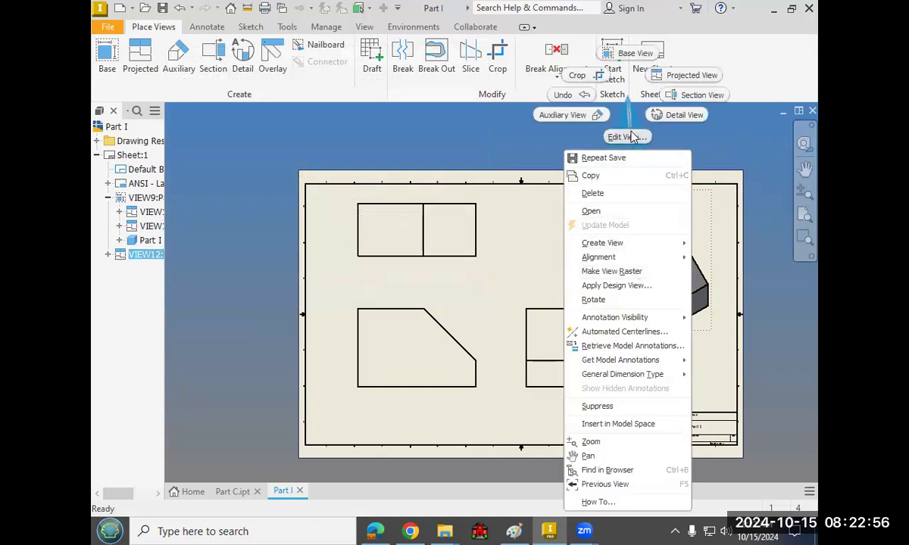
Set the isometric view's display style to shaded with hidden lines removed.
{"action": "left_click", "coordinate": [628, 136]}
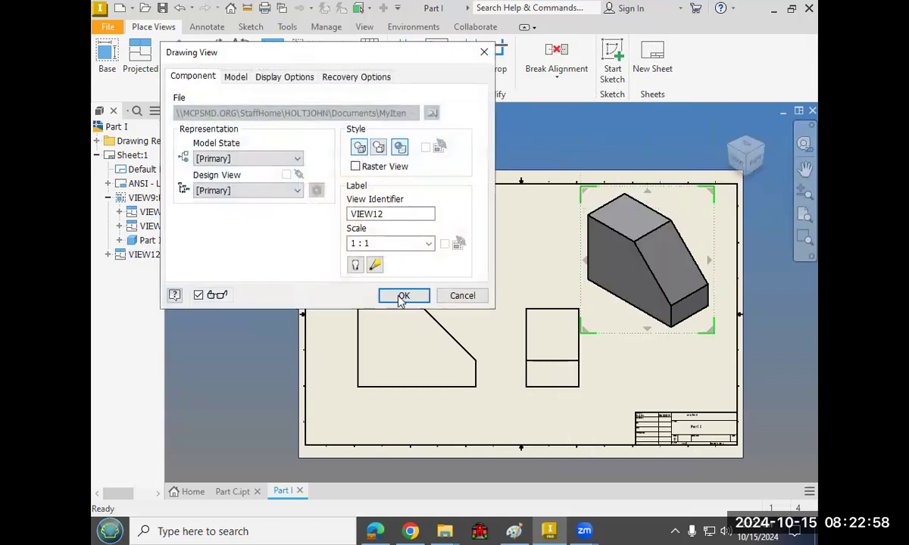
{"action": "left_click", "coordinate": [402, 297]}
{"action": "right_click", "coordinate": [608, 270]}
{"action": "key", "text": "Escape"}
{"action": "right_click", "coordinate": [628, 281]}
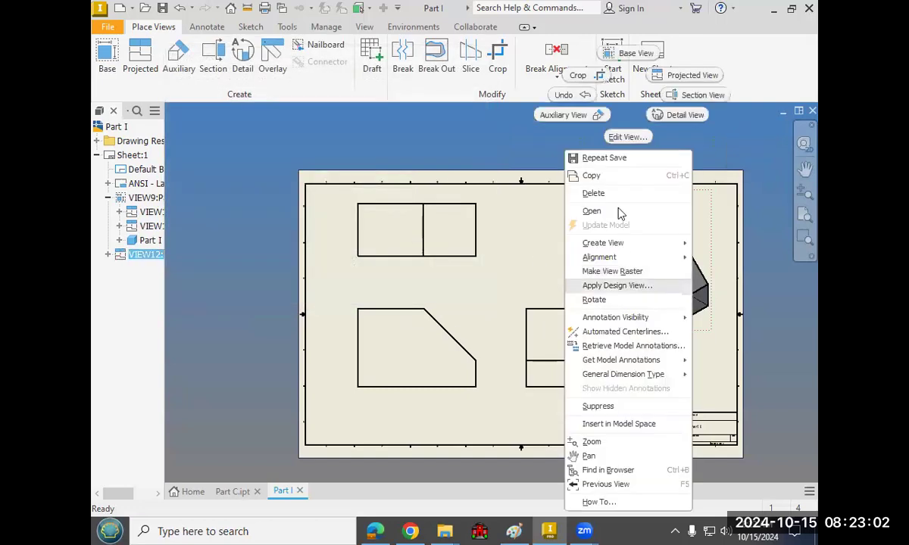
{"action": "left_click", "coordinate": [628, 138]}
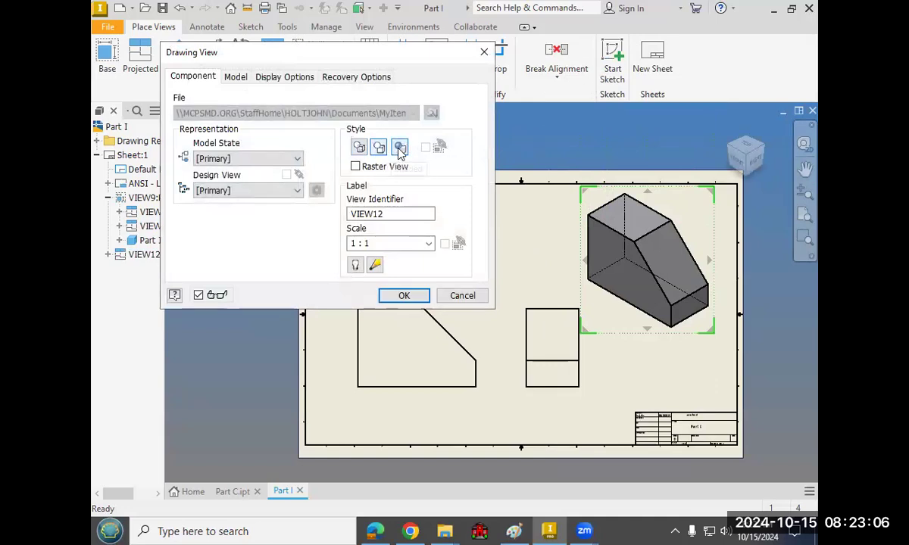
{"action": "left_click", "coordinate": [416, 300]}
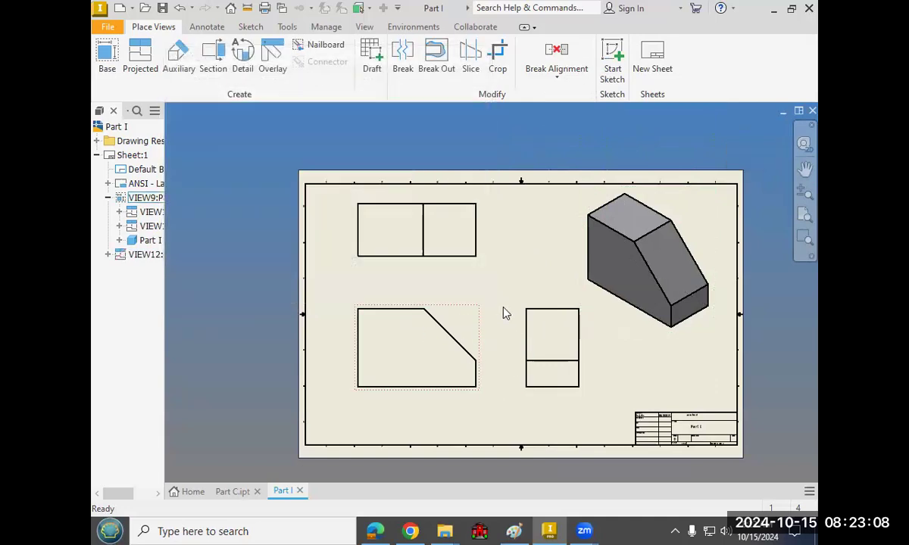
Dimension the length of the front view's top edge, placing the dimension just above it.
{"action": "scroll", "coordinate": [507, 329], "scroll_direction": "down", "scroll_amount": 1}
{"action": "middle_click_drag", "start_coordinate": [508, 332], "coordinate": [461, 263]}
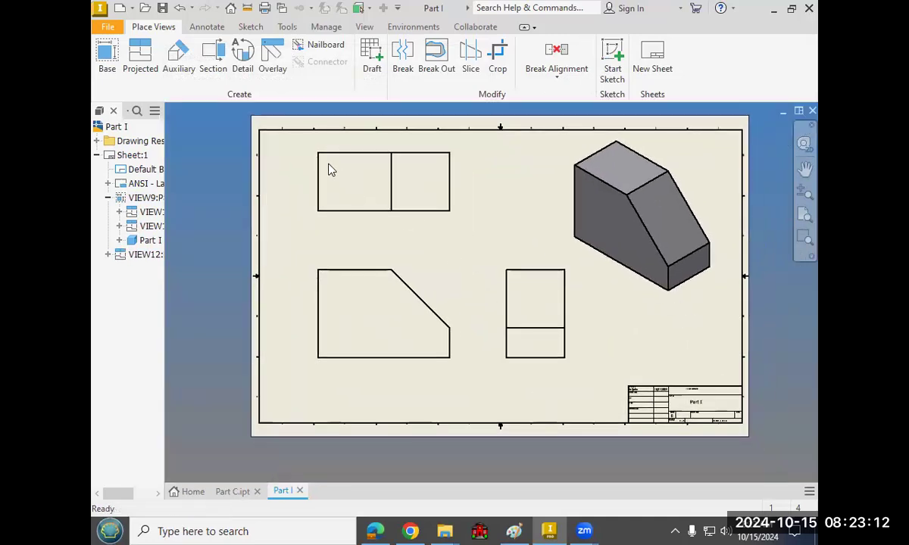
{"action": "left_click", "coordinate": [208, 28]}
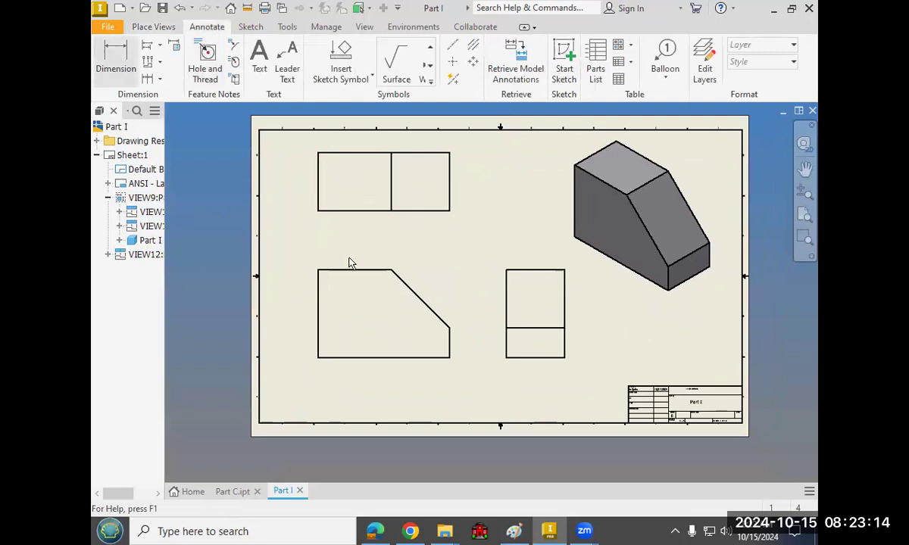
{"action": "key", "text": "d"}
{"action": "left_click", "coordinate": [319, 274]}
{"action": "left_click", "coordinate": [398, 279]}
{"action": "left_click", "coordinate": [447, 286]}
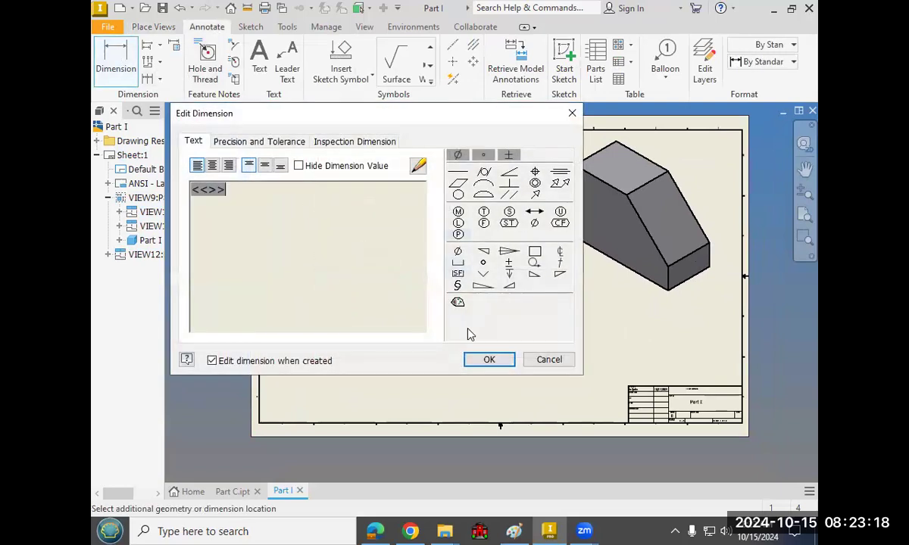
{"action": "left_click", "coordinate": [488, 359]}
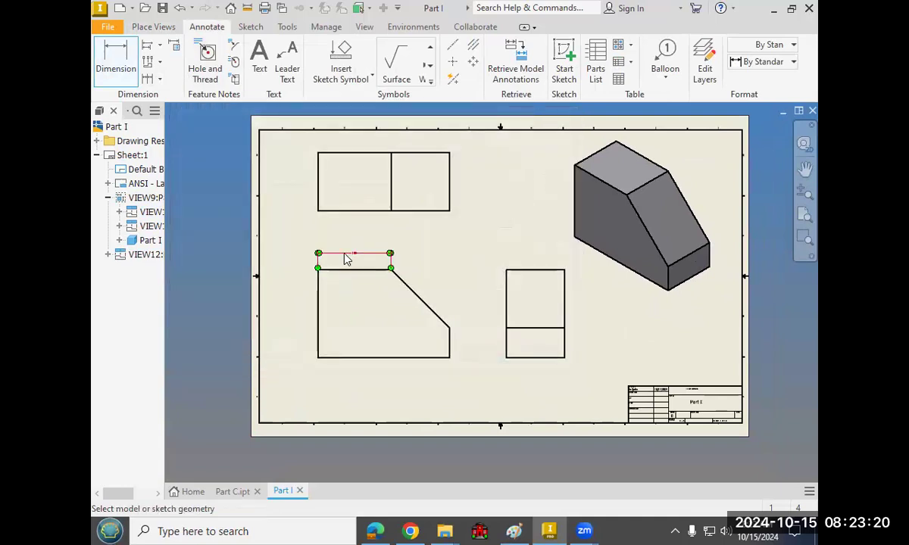
{"action": "right_click", "coordinate": [345, 259]}
{"action": "left_click", "coordinate": [386, 254]}
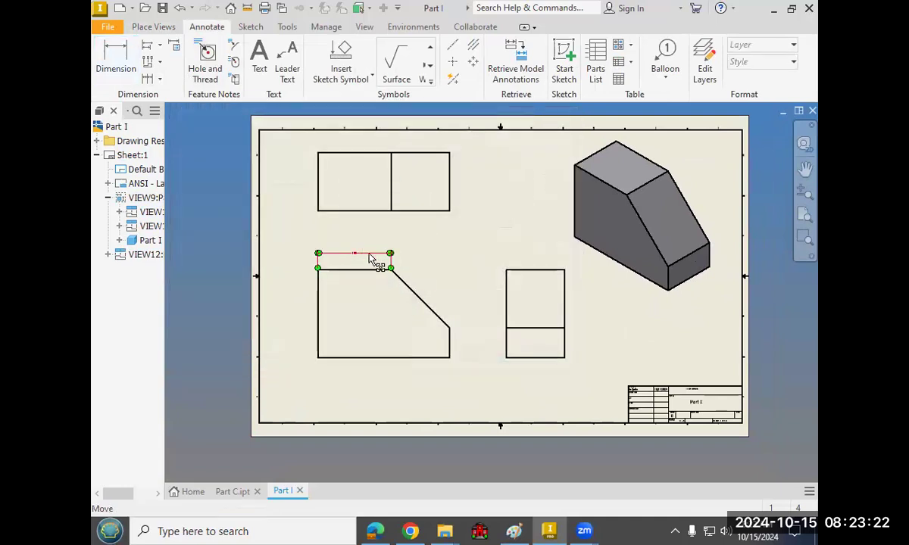
Open the dimension's style for editing and set the Label Text (ANSI) text height to 0.240 in.
{"action": "right_click", "coordinate": [369, 253]}
{"action": "left_click", "coordinate": [422, 439]}
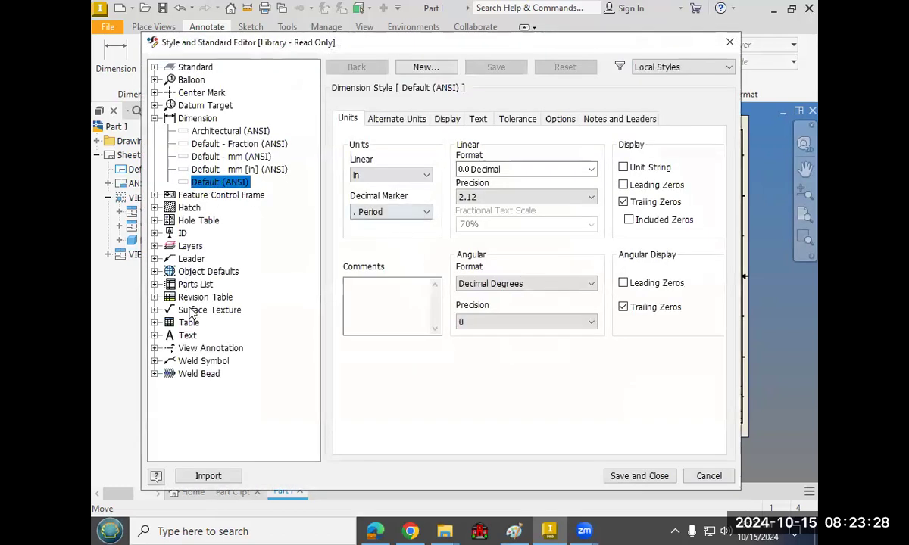
{"action": "left_click", "coordinate": [155, 336]}
{"action": "left_click", "coordinate": [223, 348]}
{"action": "left_click", "coordinate": [415, 206]}
{"action": "left_click", "coordinate": [599, 265]}
{"action": "left_click", "coordinate": [570, 319]}
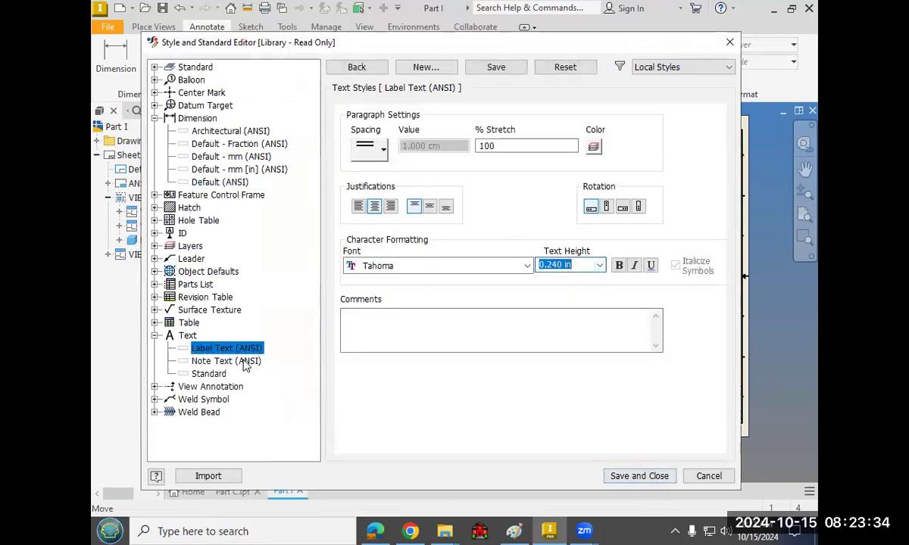
Set the Note Text (ANSI) text height to 0.240 in and save the style changes.
{"action": "left_click", "coordinate": [243, 361]}
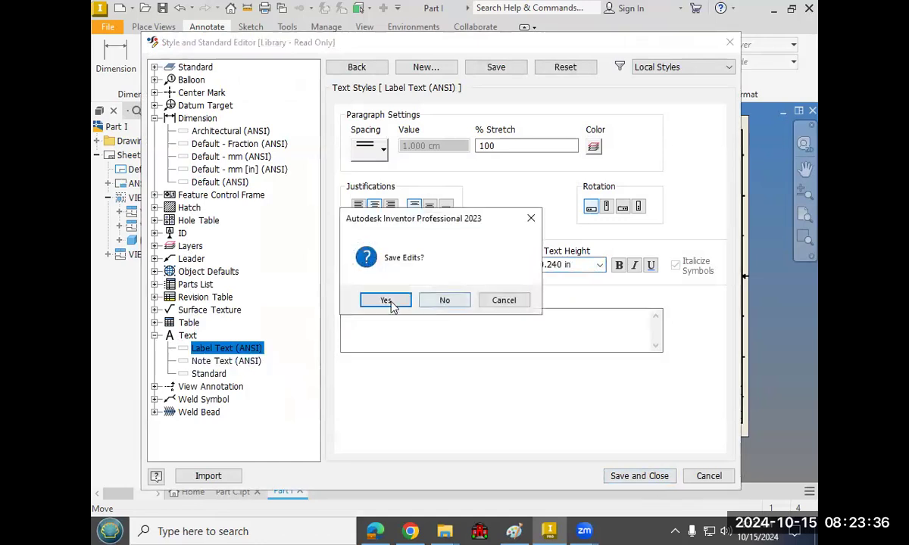
{"action": "left_click", "coordinate": [431, 300]}
{"action": "left_click", "coordinate": [600, 265]}
{"action": "left_click", "coordinate": [564, 310]}
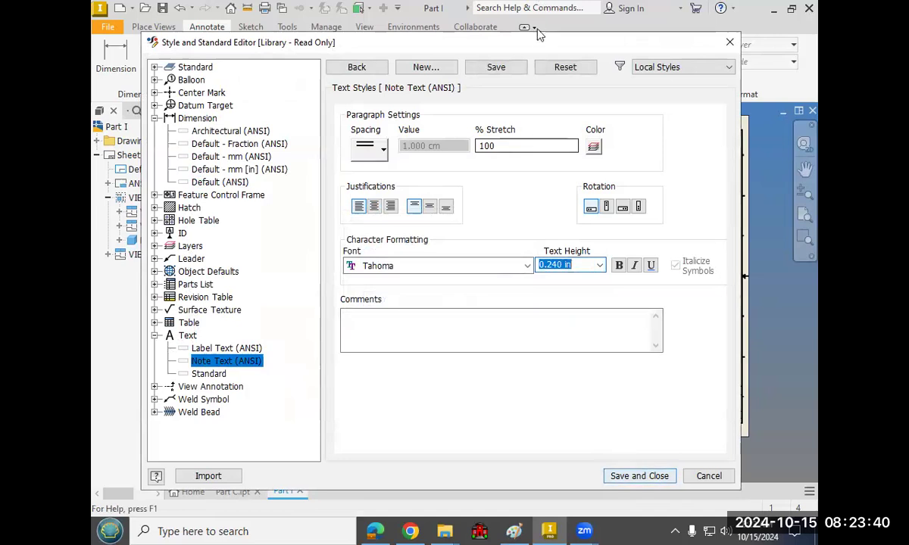
{"action": "left_click_drag", "start_coordinate": [523, 42], "coordinate": [512, 16]}
{"action": "left_click", "coordinate": [652, 452]}
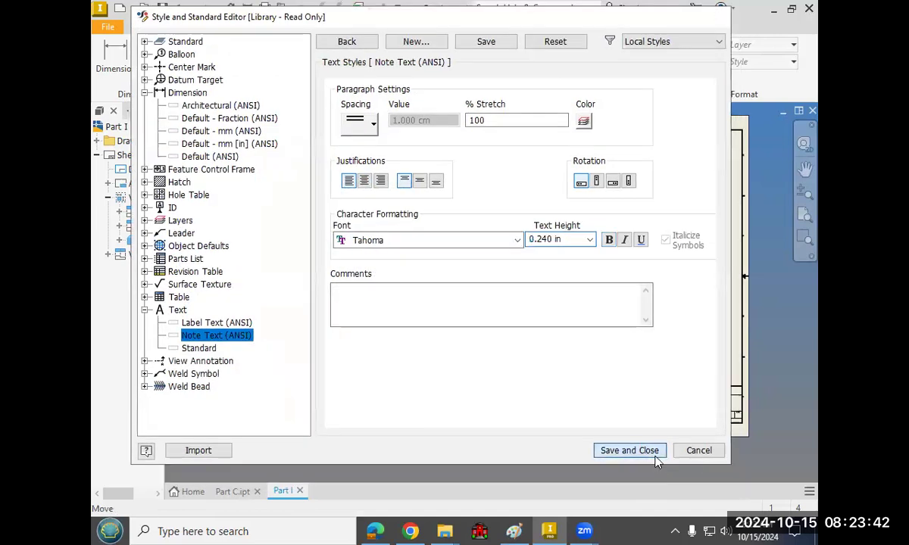
Delete the dimension above the front view's top edge.
{"action": "scroll", "coordinate": [359, 263], "scroll_direction": "up", "scroll_amount": 3}
{"action": "scroll", "coordinate": [427, 266], "scroll_direction": "down", "scroll_amount": 2}
{"action": "left_click", "coordinate": [434, 257]}
{"action": "key", "text": "Delete"}
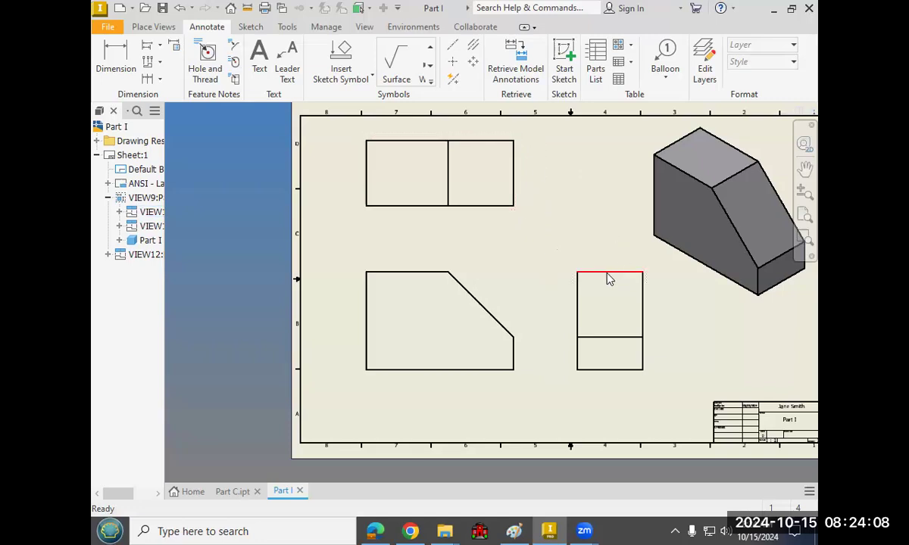
Dimension horizontally from the front view's left edge to the slope's upper end, above the view, and turn off editing dimensions when created.
{"action": "mouse_move", "coordinate": [543, 311]}
{"action": "middle_mouse_down"}
{"action": "mouse_move", "coordinate": [490, 319]}
{"action": "mouse_move", "coordinate": [459, 299]}
{"action": "middle_mouse_up"}
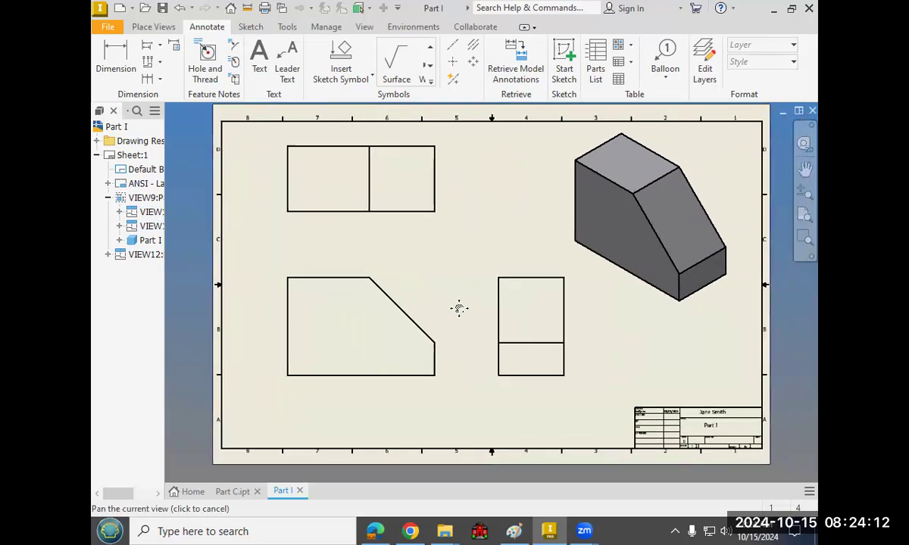
{"action": "left_click", "coordinate": [411, 331]}
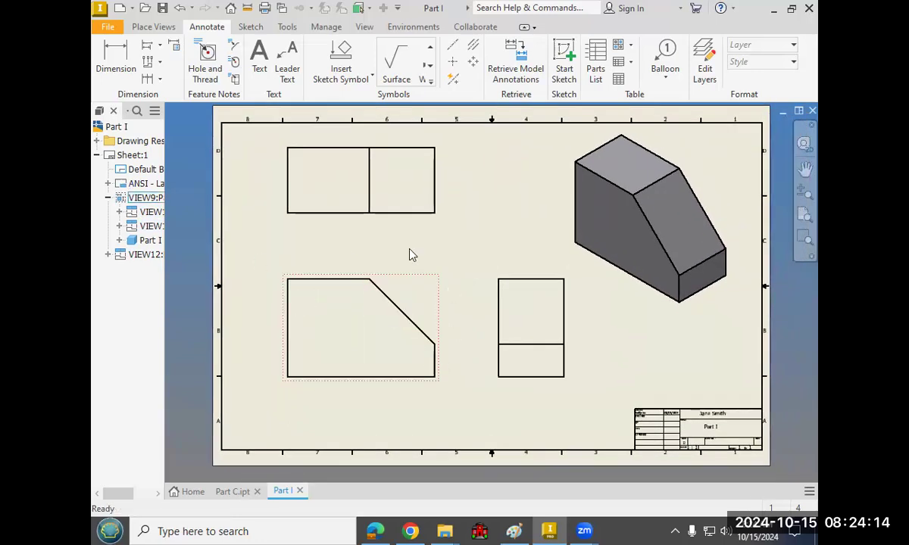
{"action": "left_click", "coordinate": [116, 56]}
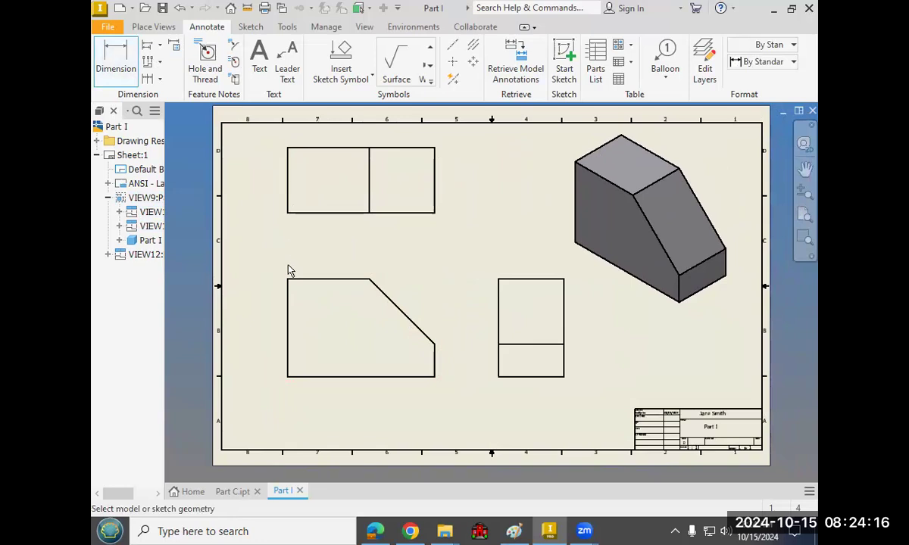
{"action": "scroll", "coordinate": [274, 276], "scroll_direction": "up", "scroll_amount": 5}
{"action": "scroll", "coordinate": [277, 279], "scroll_direction": "down", "scroll_amount": 4}
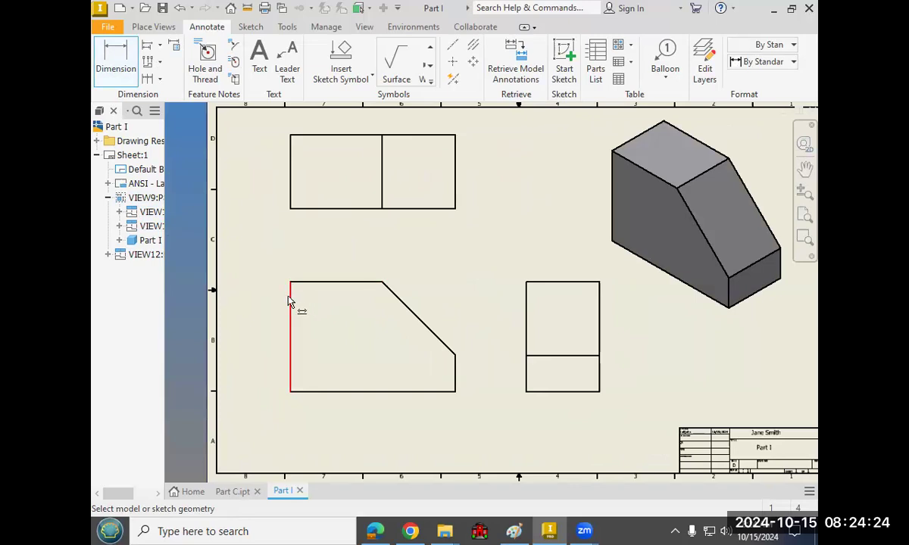
{"action": "left_click", "coordinate": [288, 301]}
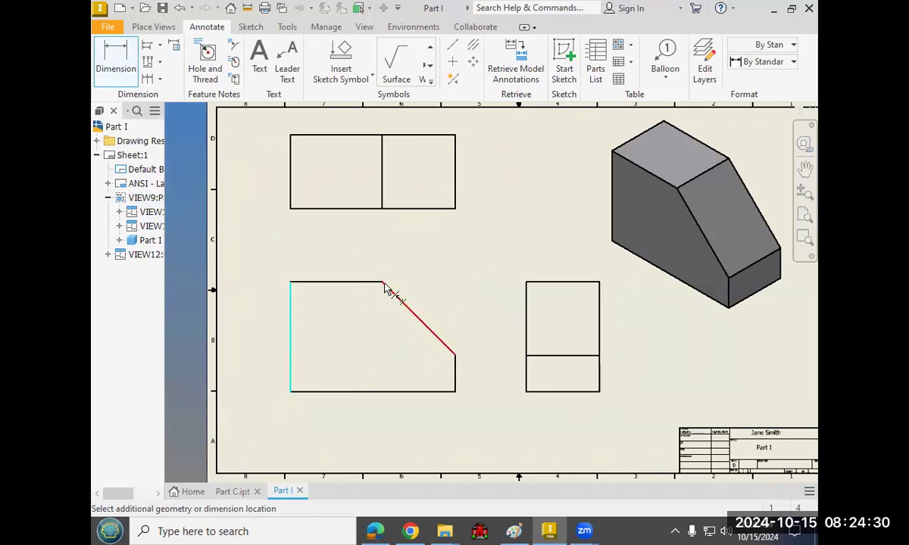
{"action": "left_click", "coordinate": [383, 285]}
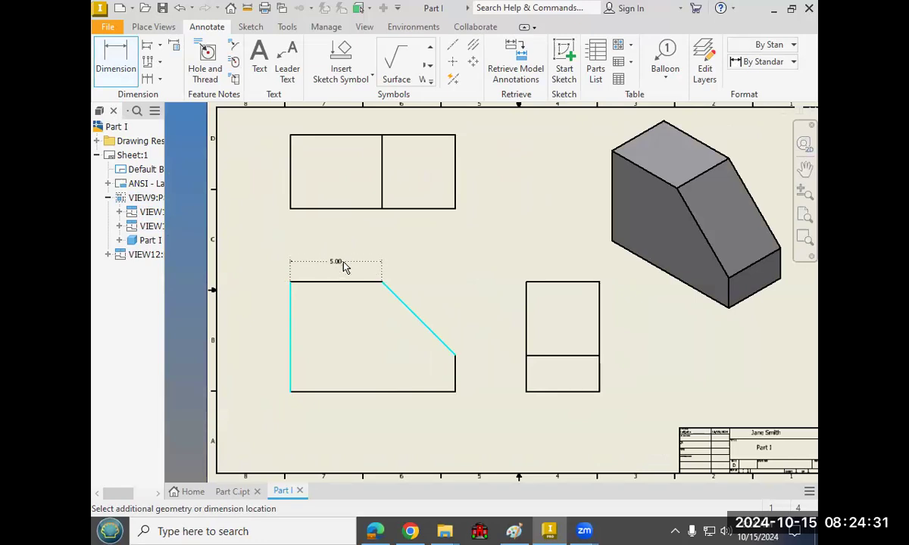
{"action": "left_click", "coordinate": [348, 375]}
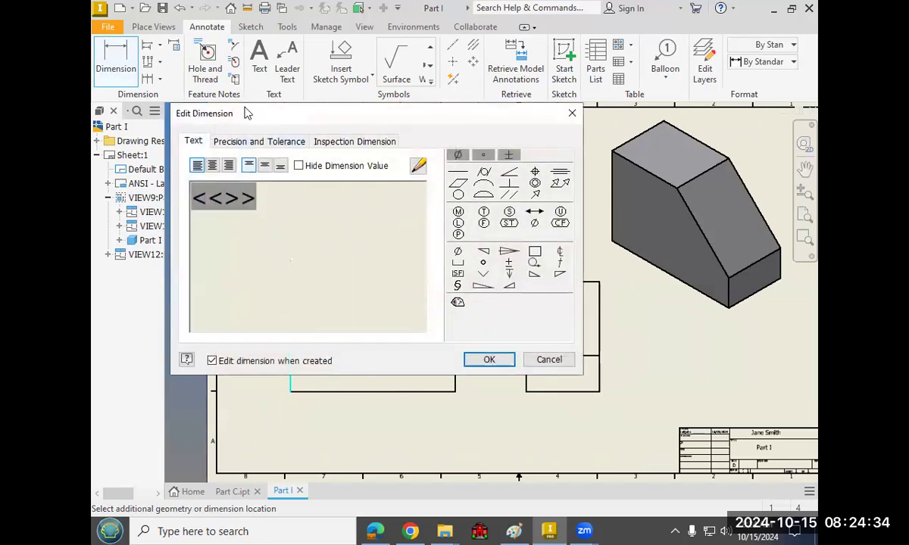
{"action": "left_click", "coordinate": [212, 361]}
{"action": "left_click", "coordinate": [483, 359]}
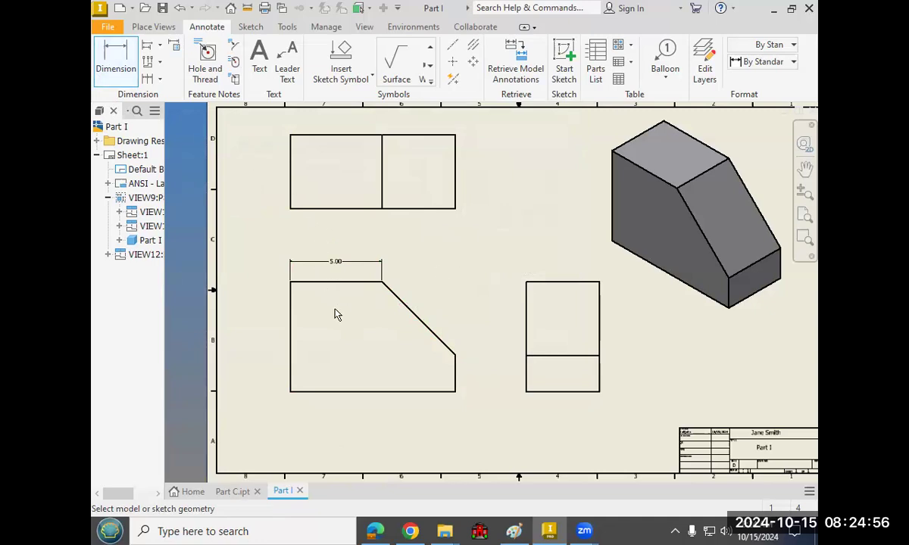
Dimension the front view's overall width, stacking it above the top edge dimension.
{"action": "left_click", "coordinate": [290, 295]}
{"action": "left_click", "coordinate": [454, 356]}
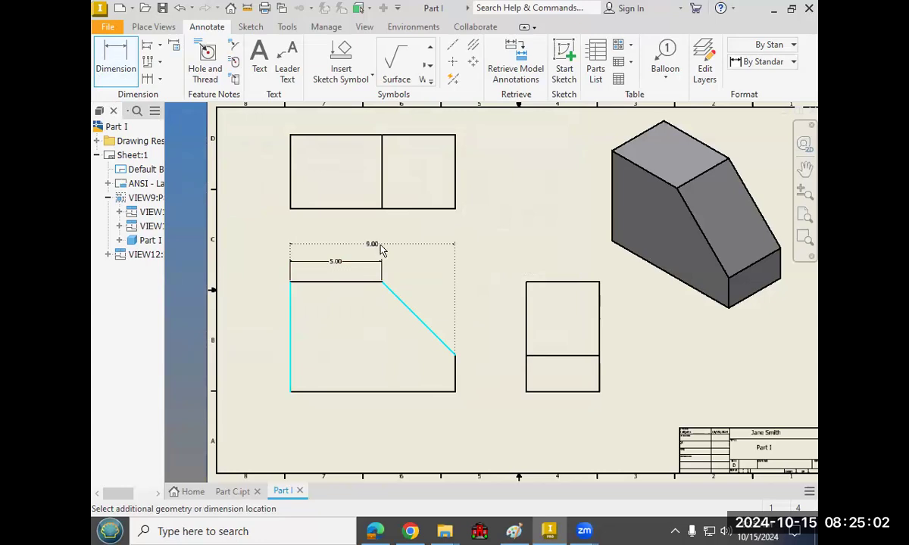
{"action": "left_click", "coordinate": [382, 250]}
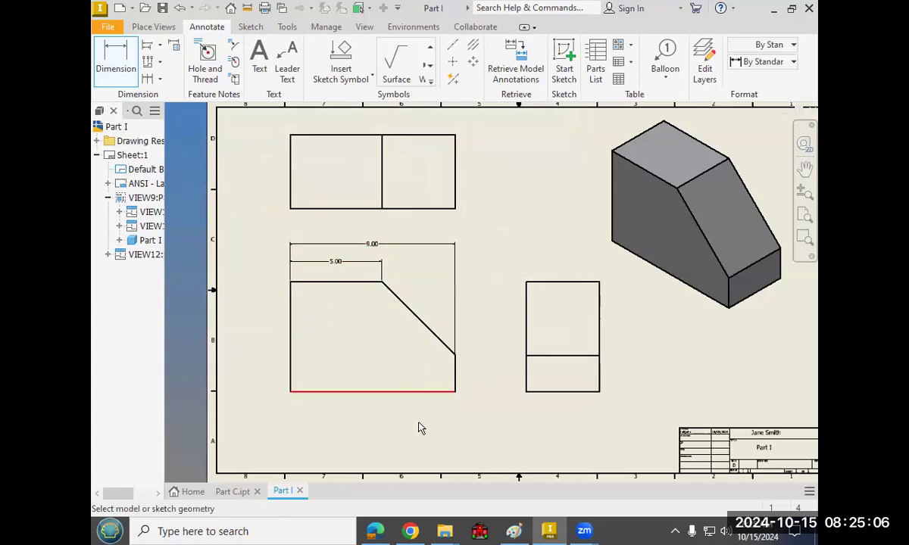
Dimension the height of the front view's short right edge, placing the dimension to its right.
{"action": "scroll", "coordinate": [458, 350], "scroll_direction": "up", "scroll_amount": 4}
{"action": "scroll", "coordinate": [458, 383], "scroll_direction": "down", "scroll_amount": 4}
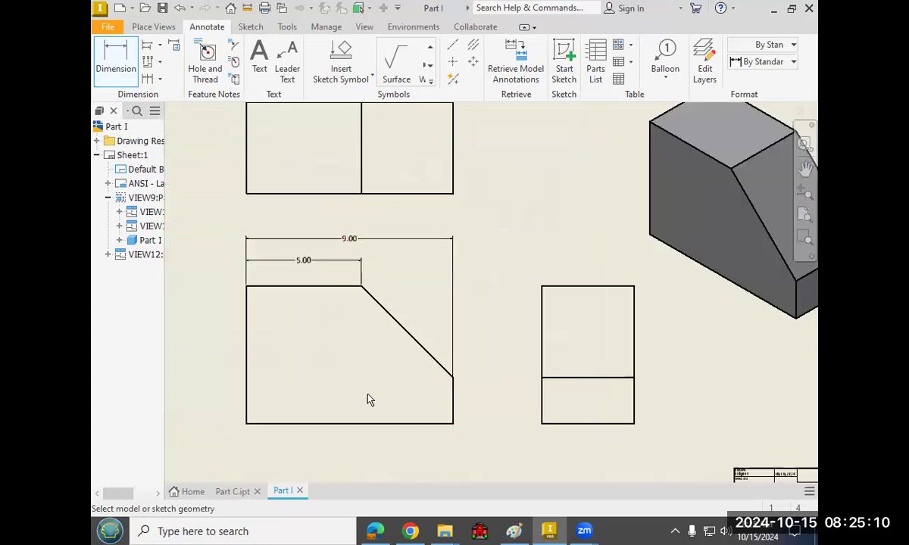
{"action": "left_click", "coordinate": [453, 417]}
{"action": "left_click", "coordinate": [448, 373]}
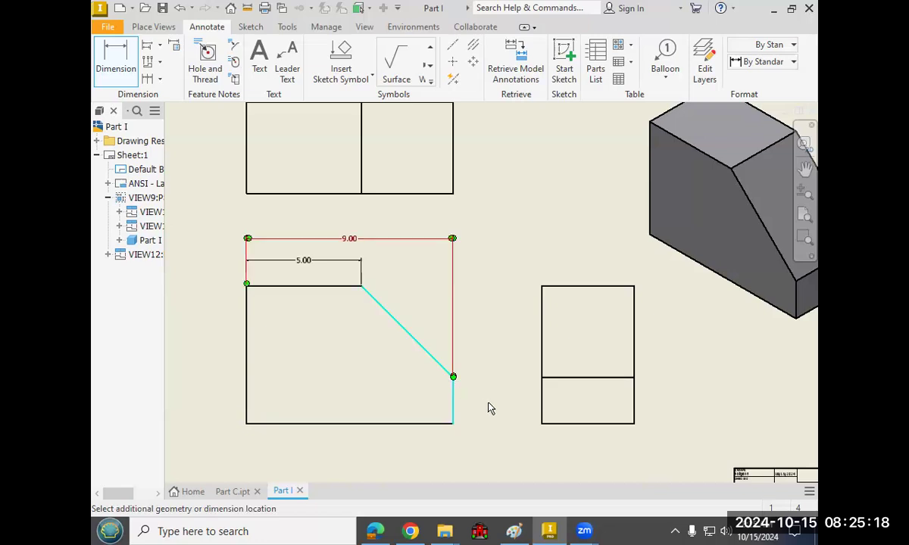
{"action": "left_click", "coordinate": [479, 403]}
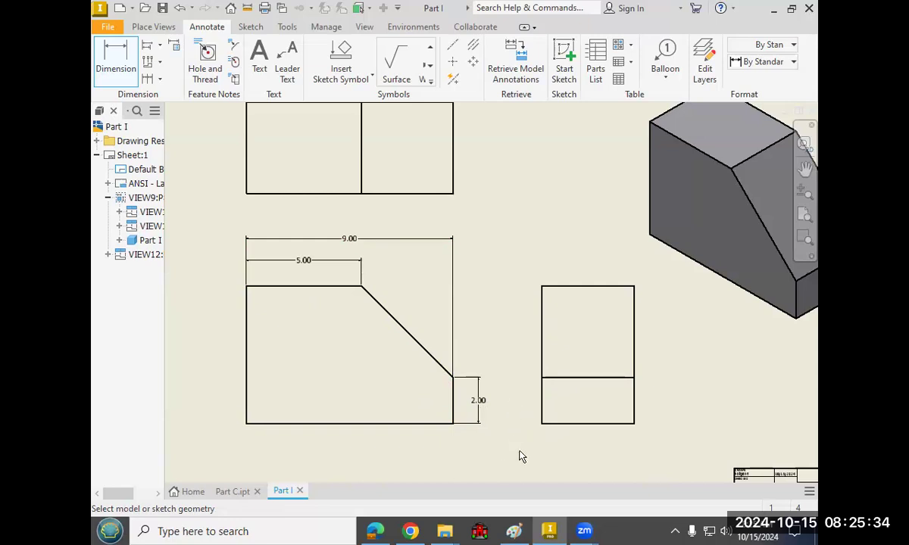
Dimension the front view's overall height, placing it outside the short right edge's dimension.
{"action": "left_click", "coordinate": [453, 415]}
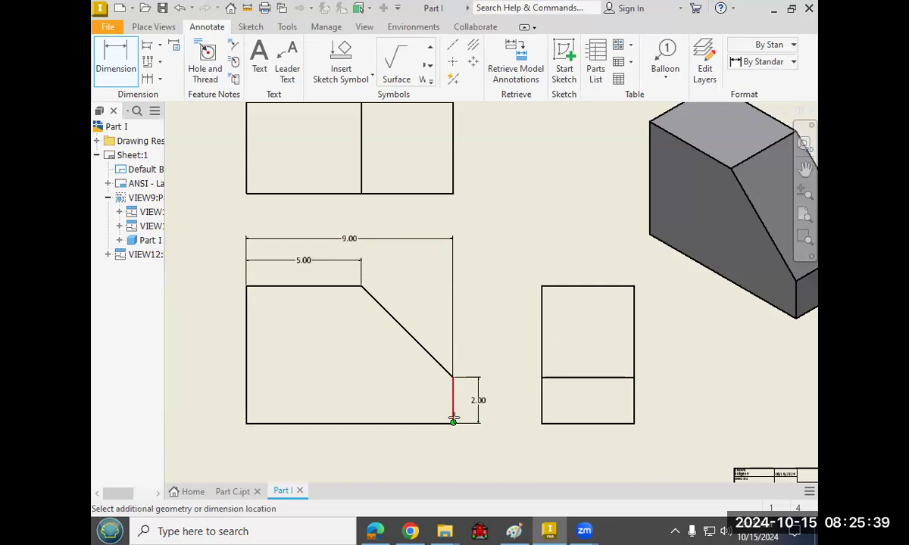
{"action": "left_click", "coordinate": [385, 307]}
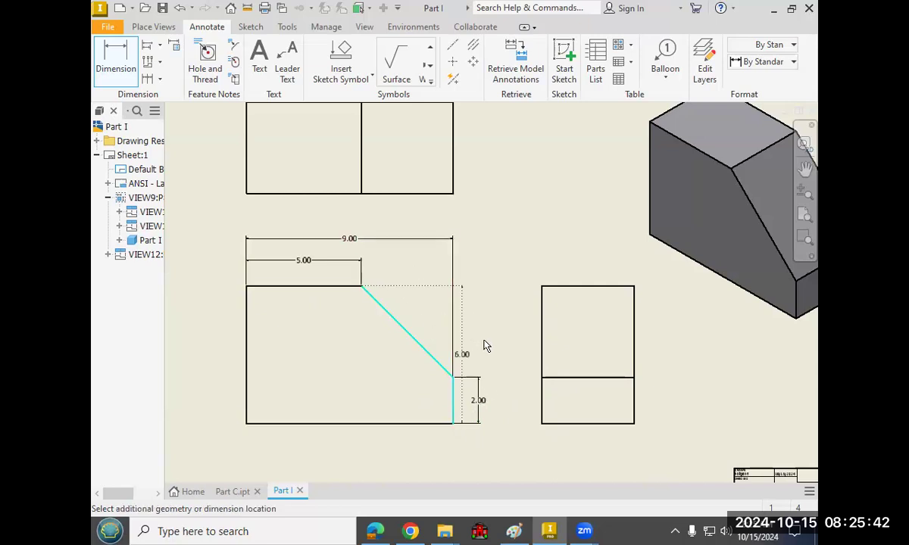
{"action": "left_click", "coordinate": [493, 354]}
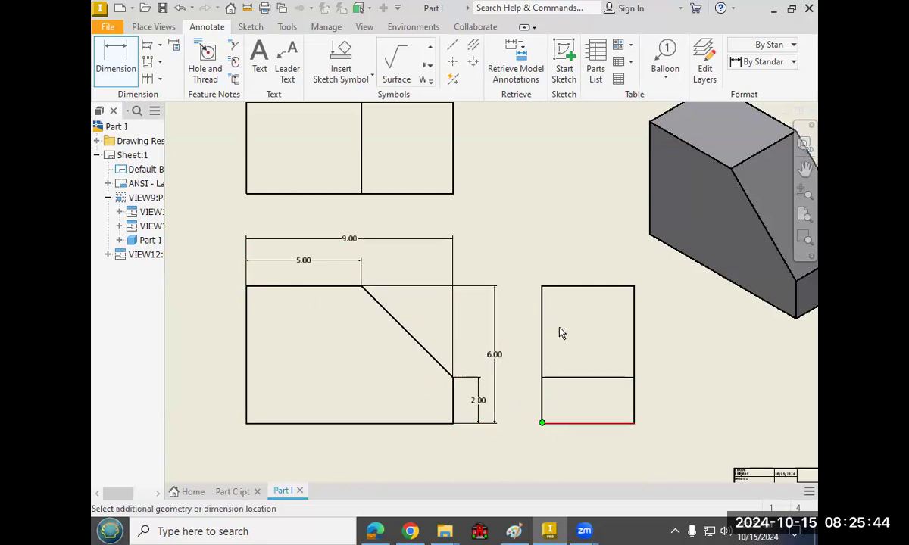
Dimension the side view's overall height on its left side, and delete the front view's overall height dimension.
{"action": "left_click", "coordinate": [539, 289]}
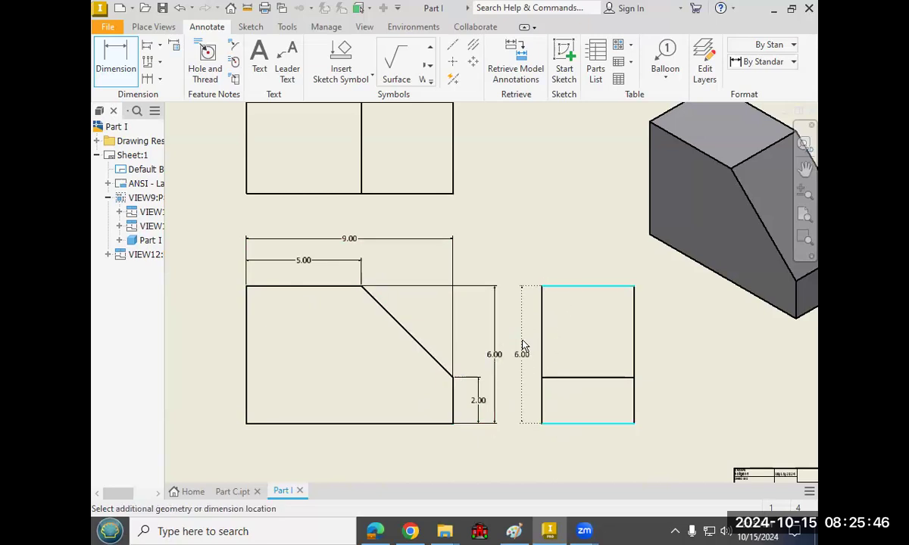
{"action": "left_click", "coordinate": [521, 379]}
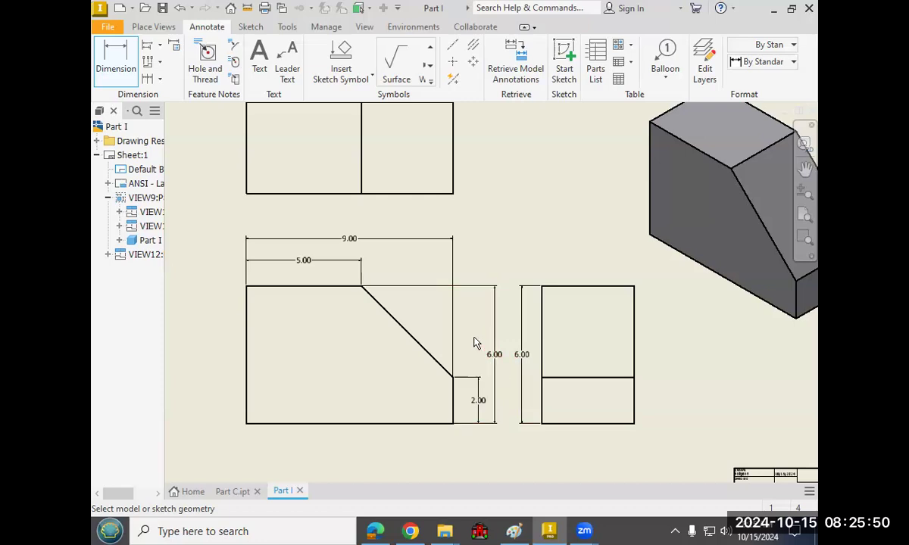
{"action": "right_click_drag", "start_coordinate": [479, 335], "coordinate": [509, 337]}
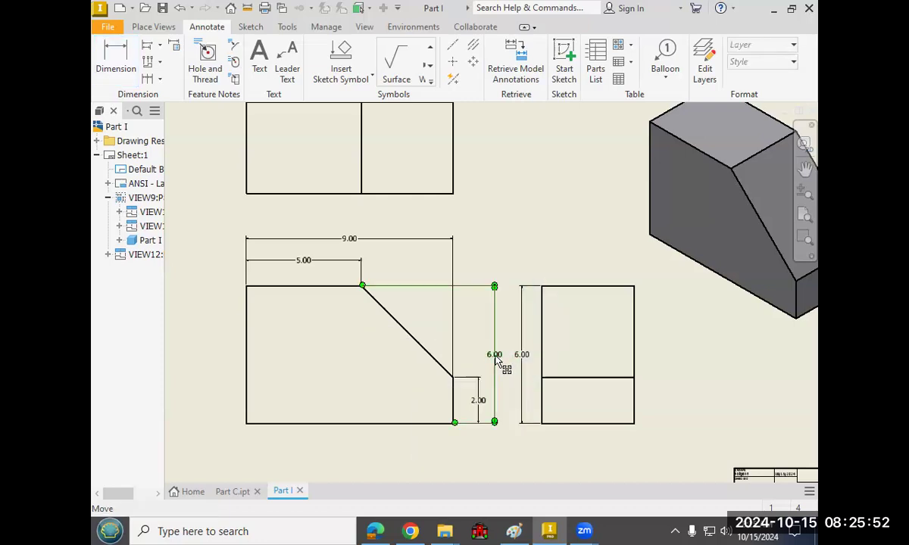
{"action": "right_click", "coordinate": [497, 362]}
{"action": "left_click", "coordinate": [538, 243]}
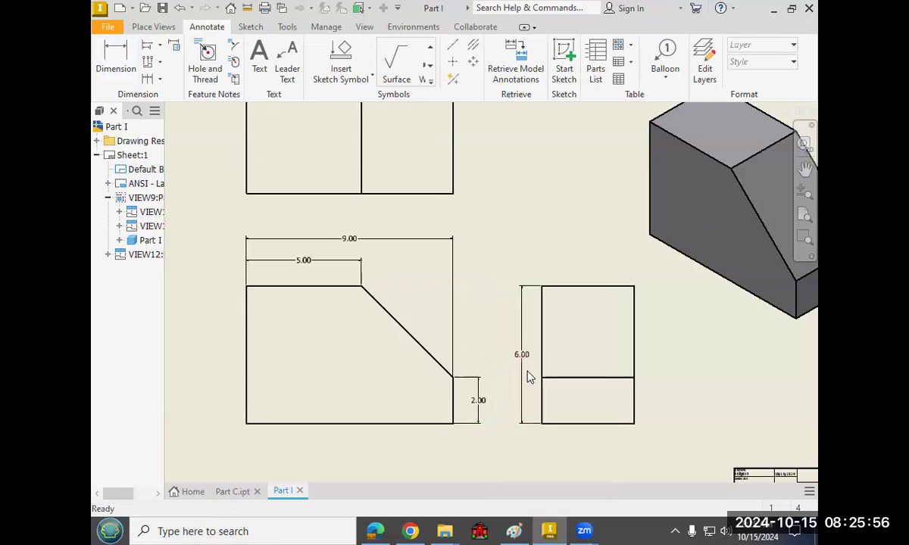
Undo the deletion of the front view's overall height dimension, and delete that dimension again.
{"action": "key", "text": "ctrl+z"}
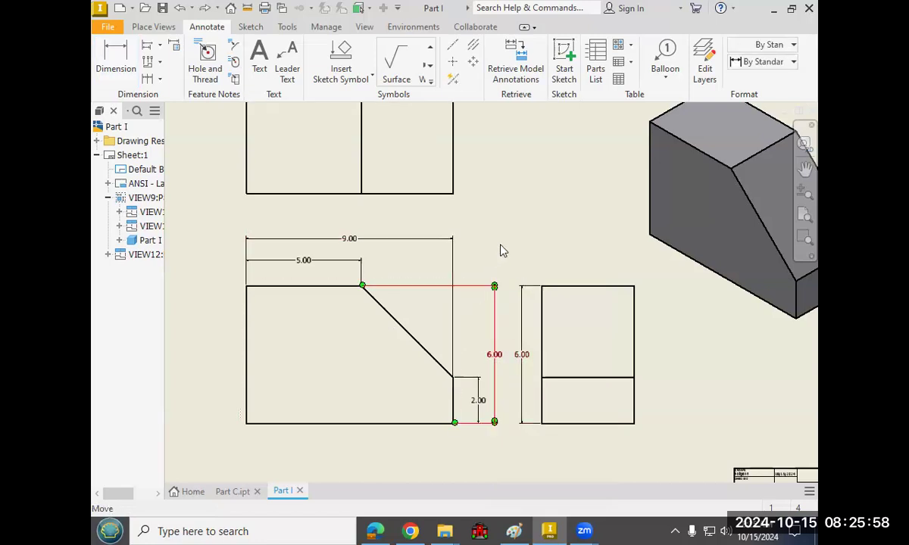
{"action": "key", "text": "Delete"}
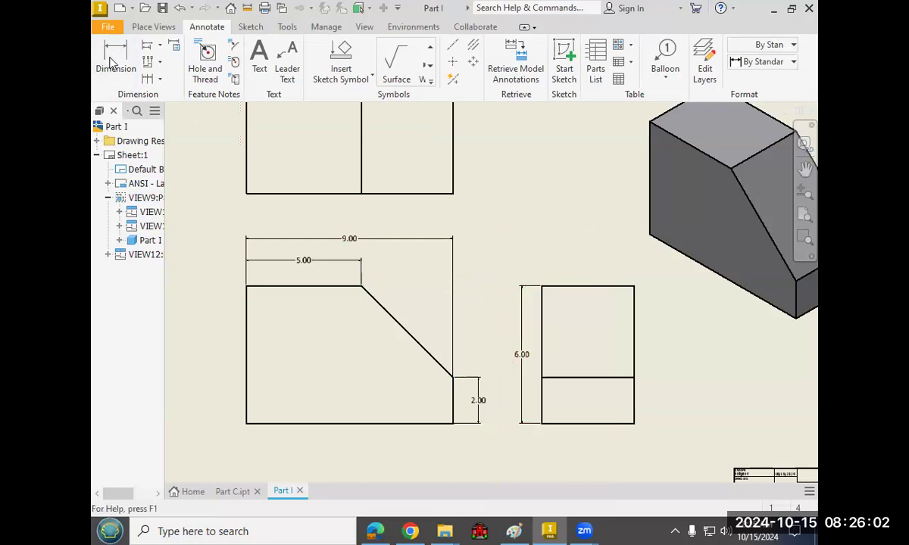
Dimension the top view's depth, placing the dimension to the right of the view.
{"action": "scroll", "coordinate": [457, 336], "scroll_direction": "up", "scroll_amount": 2}
{"action": "scroll", "coordinate": [457, 335], "scroll_direction": "down", "scroll_amount": 5}
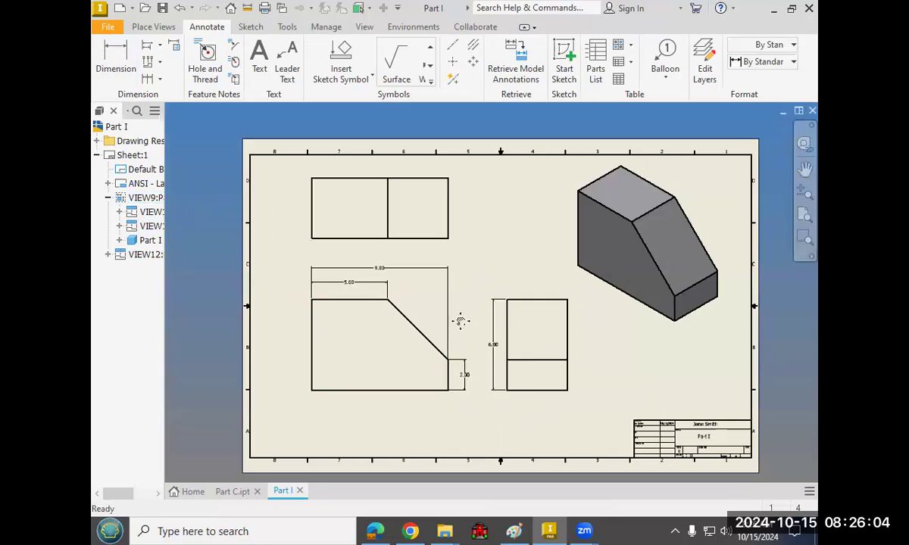
{"action": "middle_click_drag", "start_coordinate": [458, 320], "coordinate": [439, 330]}
{"action": "left_click", "coordinate": [104, 62]}
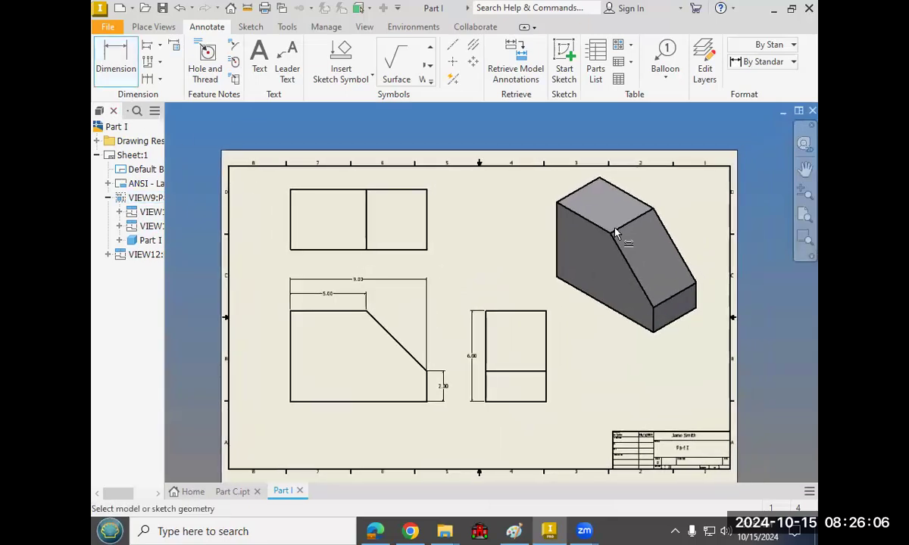
{"action": "left_click", "coordinate": [427, 244]}
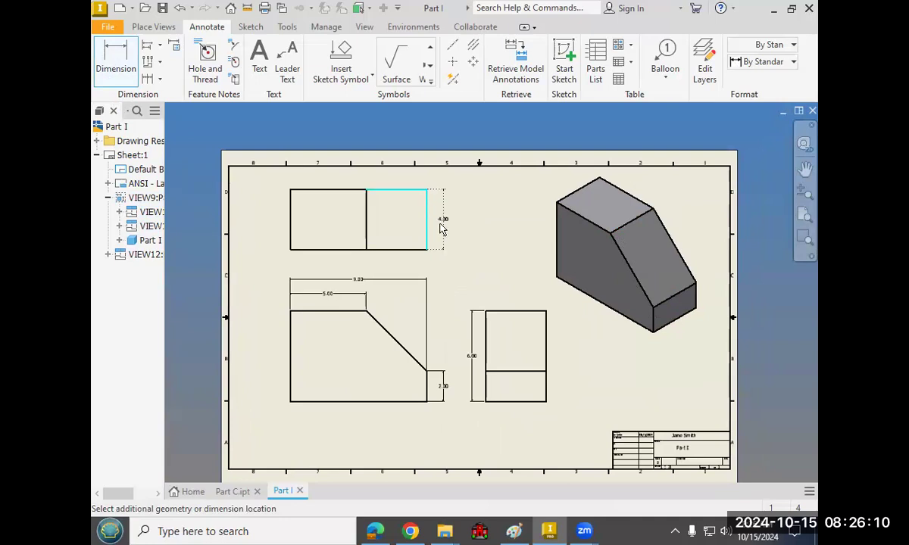
{"action": "left_click", "coordinate": [438, 223]}
Dimension the side view's width, placing the dimension above its top edge.
{"action": "left_click", "coordinate": [500, 316]}
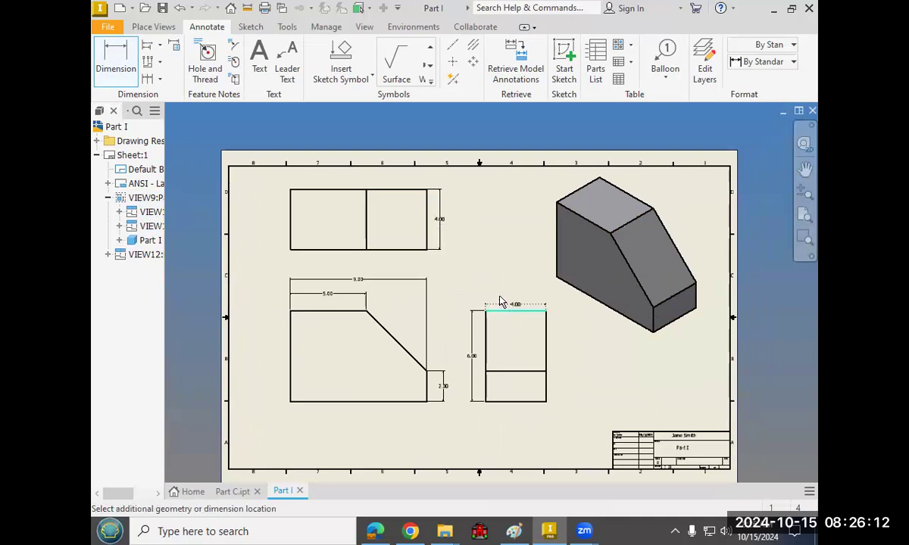
{"action": "left_click", "coordinate": [514, 291]}
{"action": "scroll", "coordinate": [516, 289], "scroll_direction": "up", "scroll_amount": 3}
{"action": "middle_click_drag", "start_coordinate": [495, 296], "coordinate": [471, 309]}
{"action": "scroll", "coordinate": [485, 307], "scroll_direction": "down", "scroll_amount": 3}
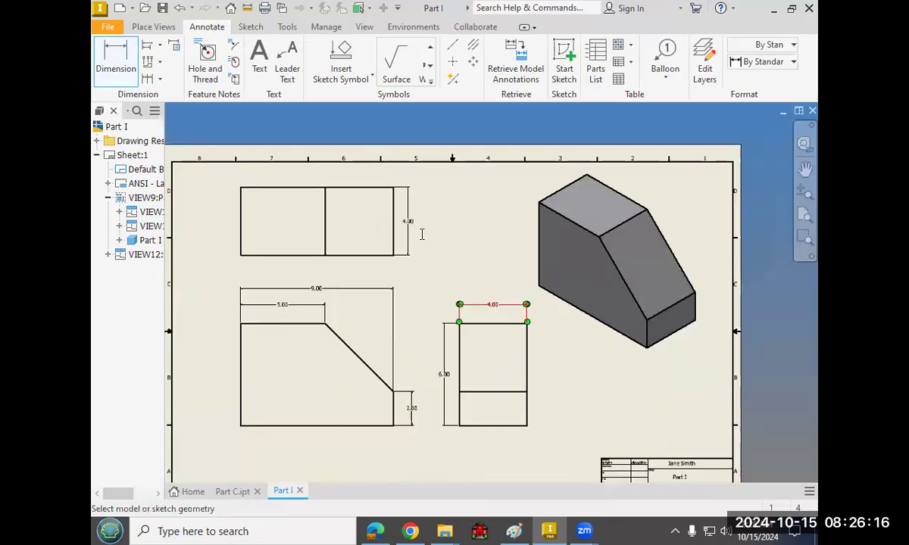
{"action": "left_click", "coordinate": [574, 113]}
{"action": "scroll", "coordinate": [465, 288], "scroll_direction": "up", "scroll_amount": 3}
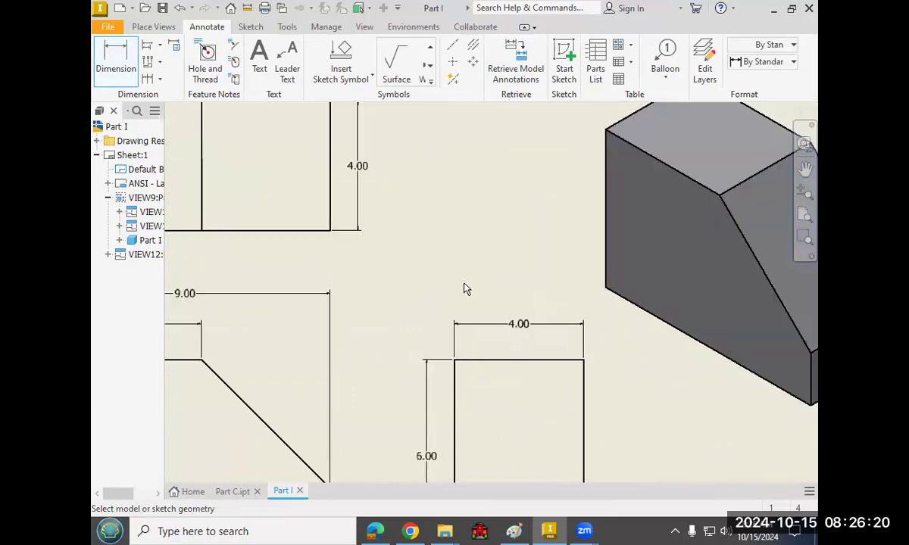
{"action": "scroll", "coordinate": [465, 288], "scroll_direction": "down", "scroll_amount": 3}
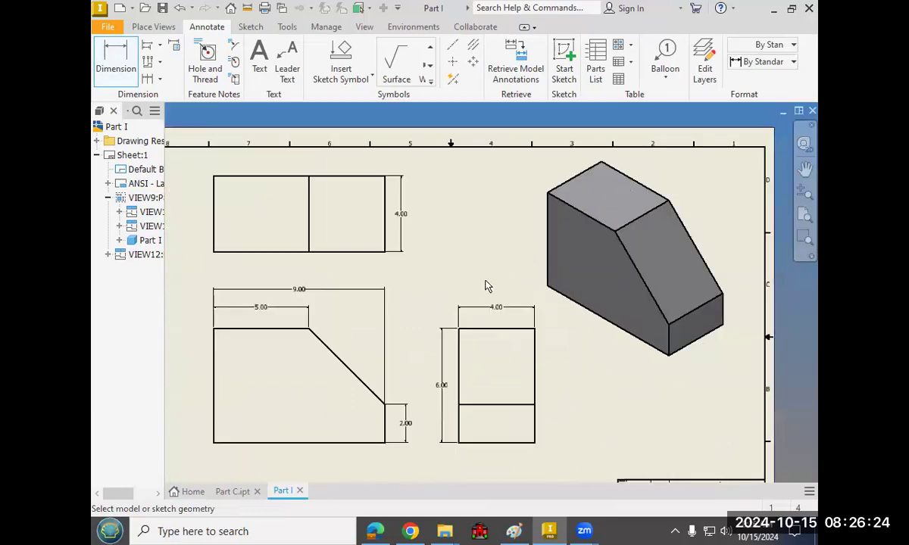
{"action": "right_click", "coordinate": [447, 276]}
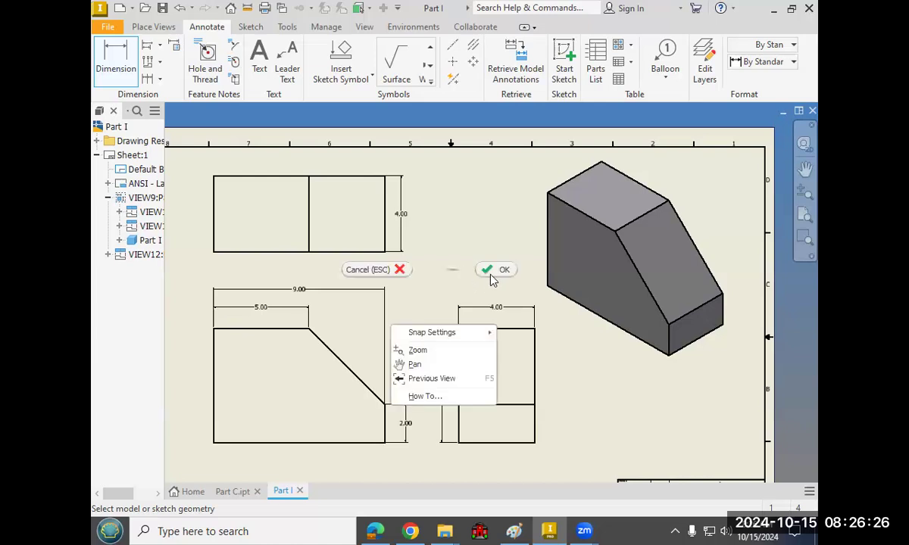
{"action": "left_click", "coordinate": [490, 271]}
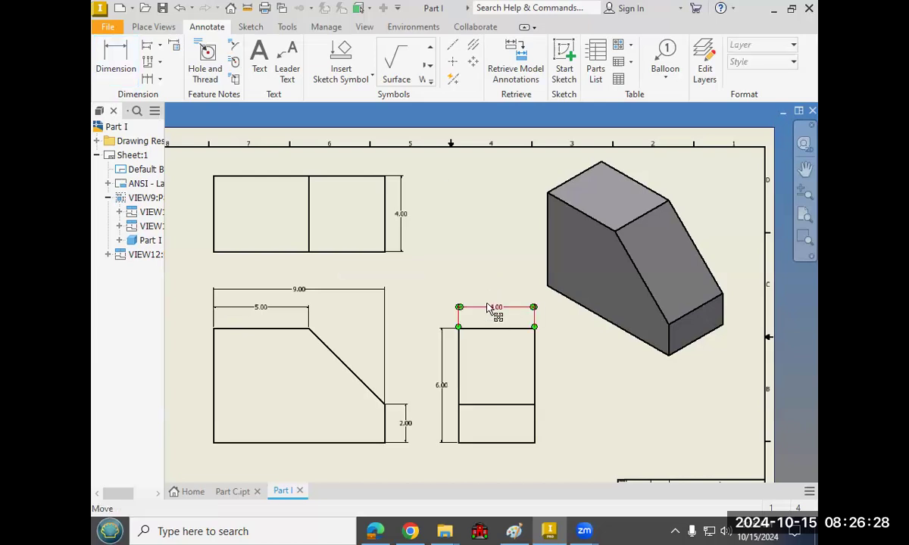
Delete the side view's width dimension, which duplicates the top view's depth dimension.
{"action": "left_click", "coordinate": [506, 307]}
{"action": "key", "text": "Delete"}
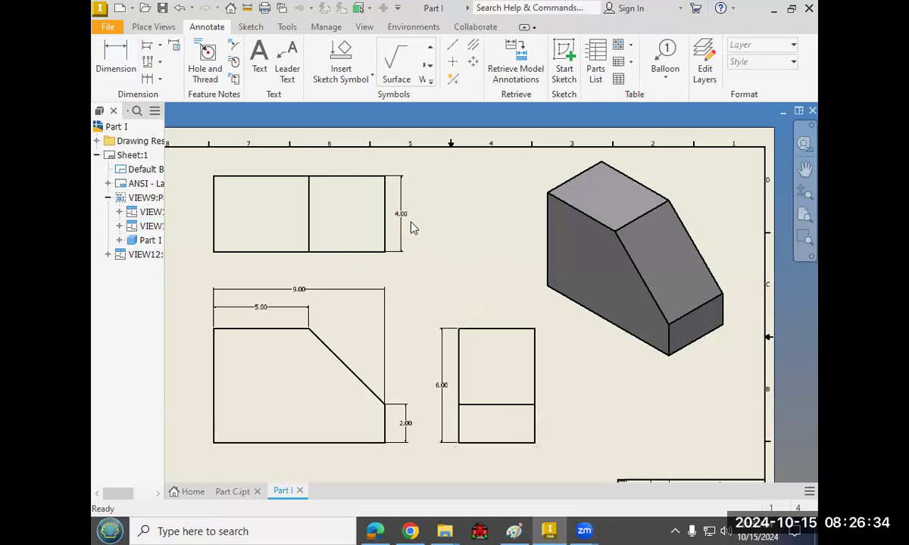
{"action": "scroll", "coordinate": [473, 309], "scroll_direction": "down", "scroll_amount": 3}
{"action": "middle_click_drag", "start_coordinate": [470, 303], "coordinate": [464, 291]}
{"action": "scroll", "coordinate": [524, 383], "scroll_direction": "up", "scroll_amount": 4}
{"action": "key", "text": "Home"}
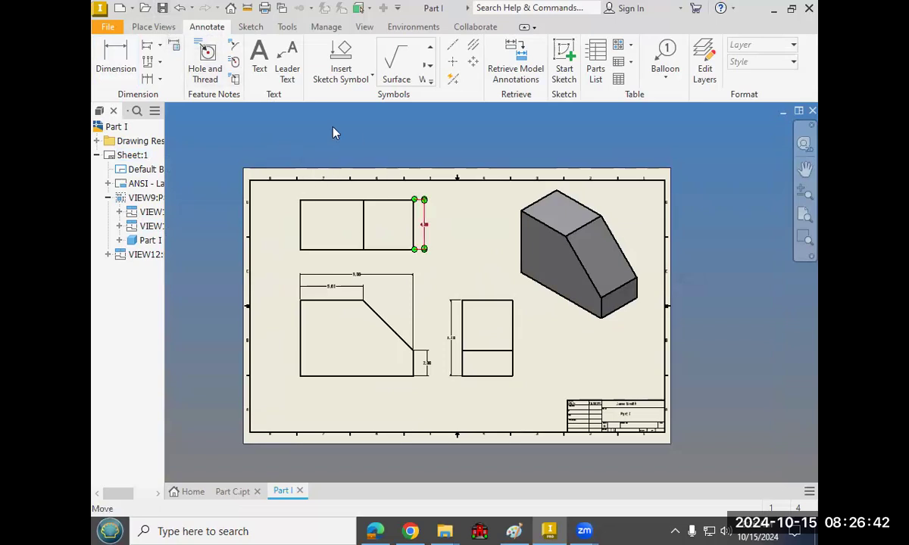
Create a new blank drawing.
{"action": "left_click", "coordinate": [132, 9]}
{"action": "mouse_move", "coordinate": [156, 61]}
{"action": "left_click", "coordinate": [252, 94]}
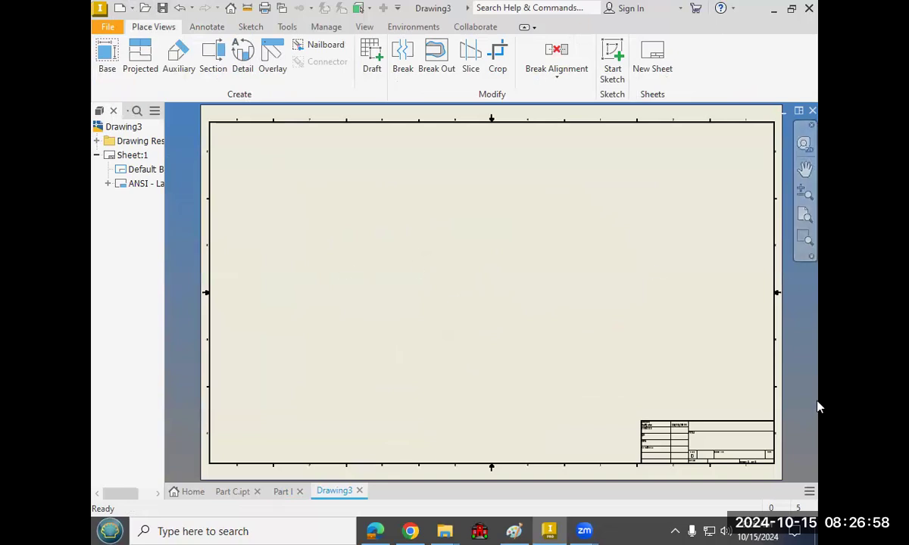
Return to the Part I drawing and set the Label Text (ANSI) style's text height to 0.100 in, saving the change.
{"action": "left_click", "coordinate": [284, 493]}
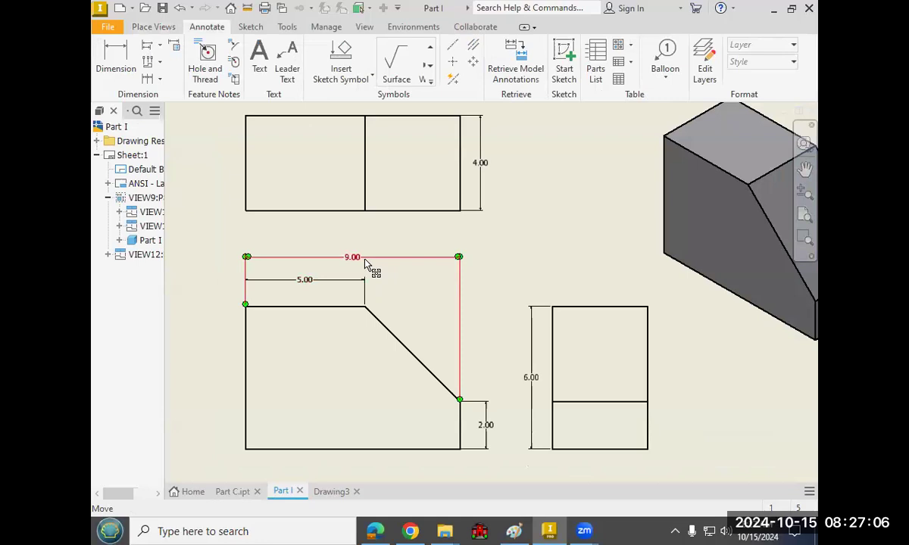
{"action": "right_click", "coordinate": [365, 261]}
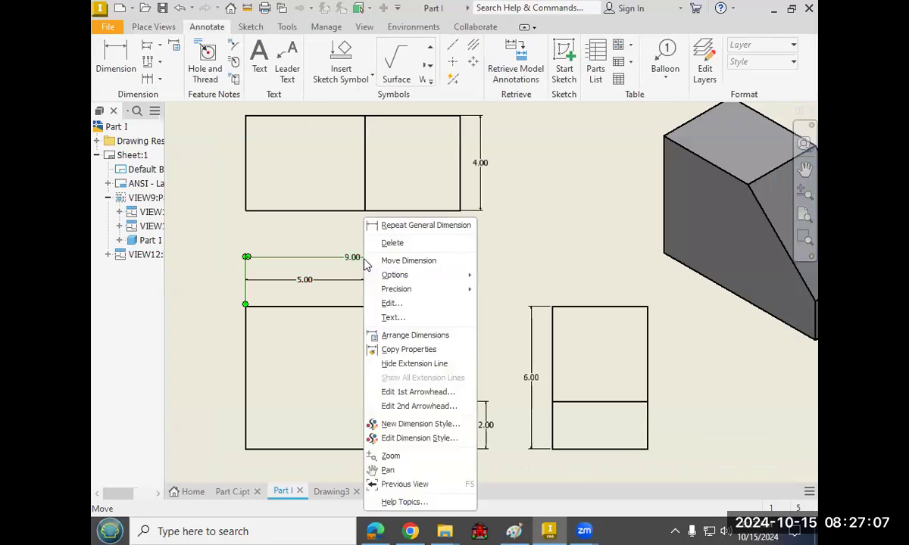
{"action": "left_click", "coordinate": [414, 439]}
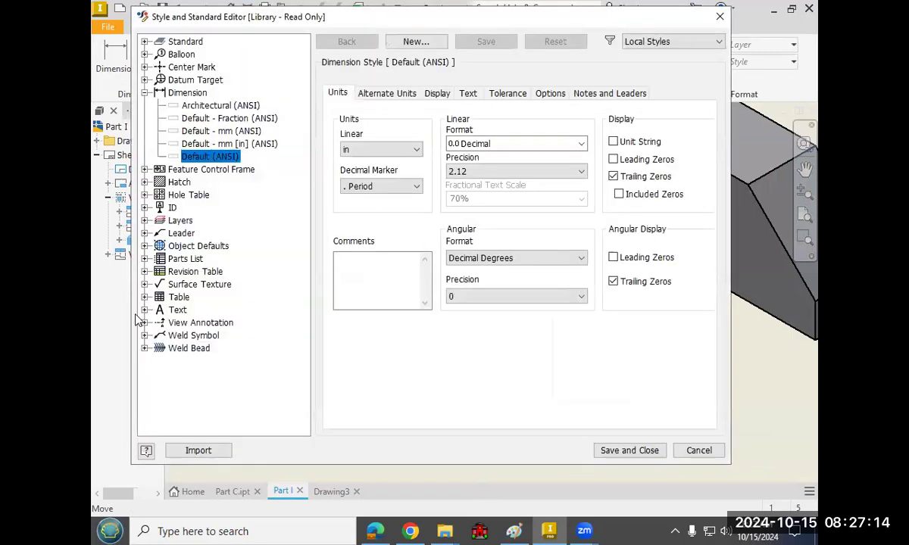
{"action": "left_click", "coordinate": [145, 309]}
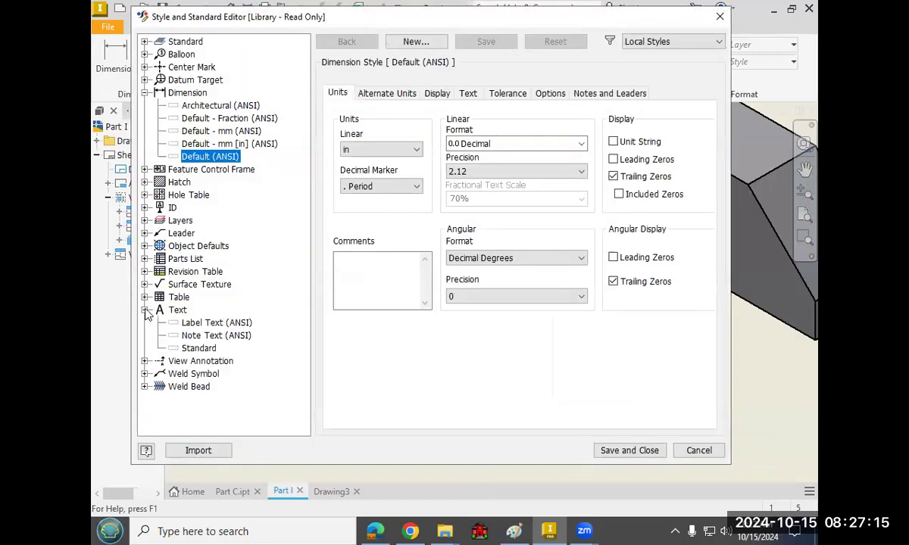
{"action": "left_click", "coordinate": [204, 323]}
{"action": "left_click", "coordinate": [561, 240]}
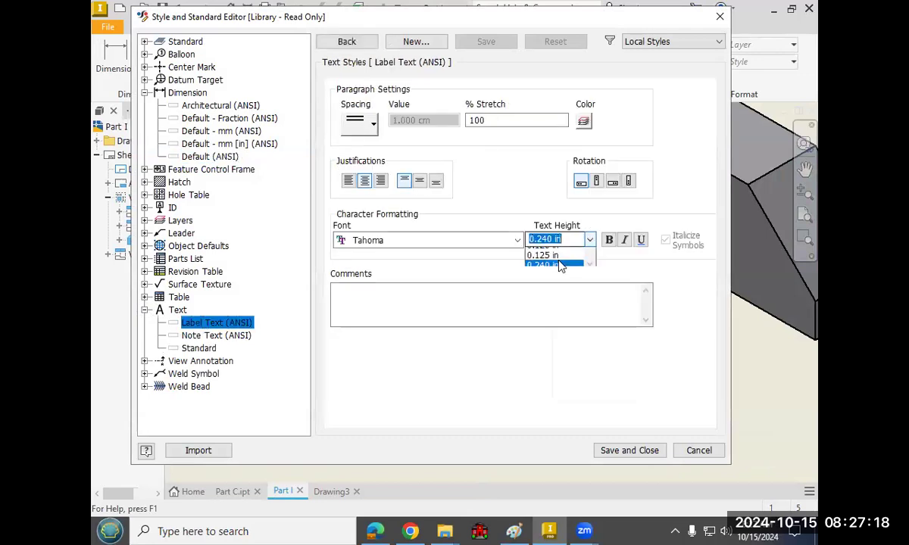
{"action": "left_click", "coordinate": [545, 251]}
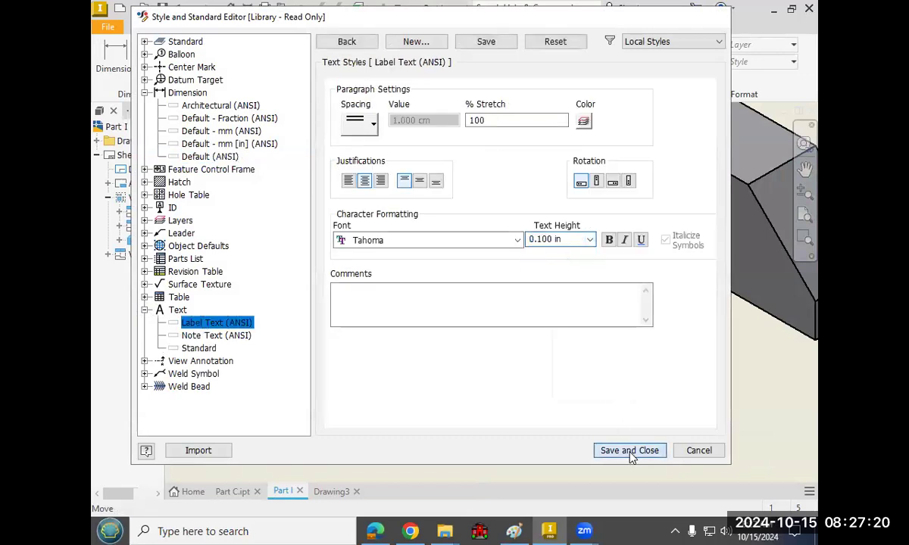
{"action": "left_click", "coordinate": [629, 450]}
Set the Note Text (ANSI) style's text height to .4 and save the style changes.
{"action": "left_click", "coordinate": [416, 258]}
{"action": "right_click", "coordinate": [416, 258]}
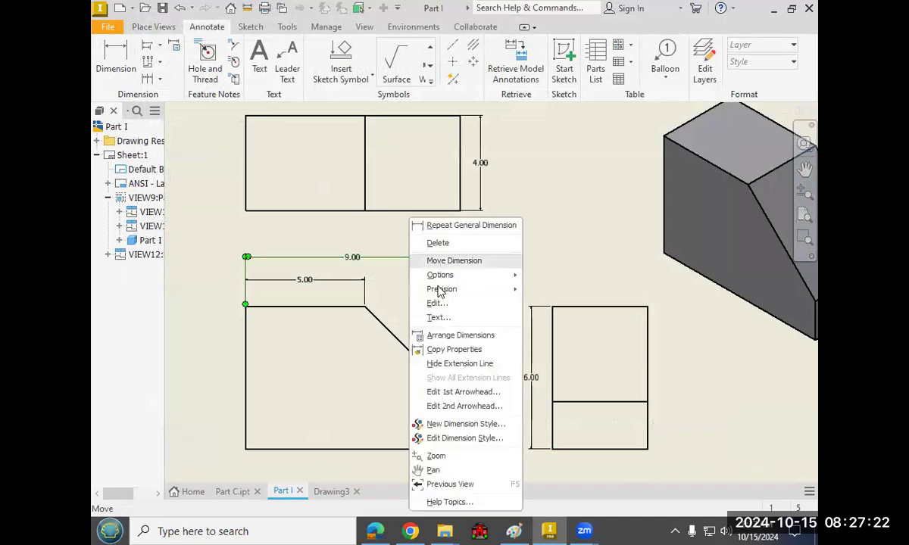
{"action": "left_click", "coordinate": [456, 443]}
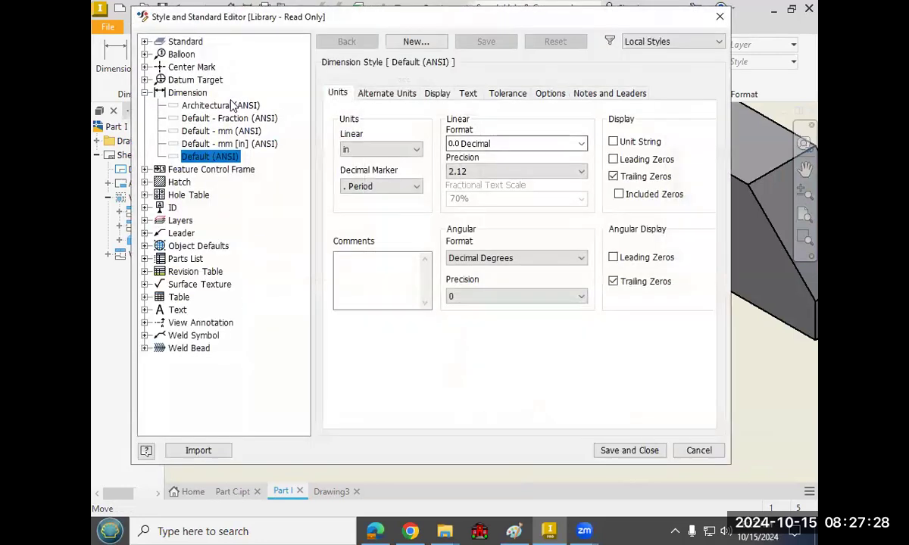
{"action": "left_click", "coordinate": [144, 310]}
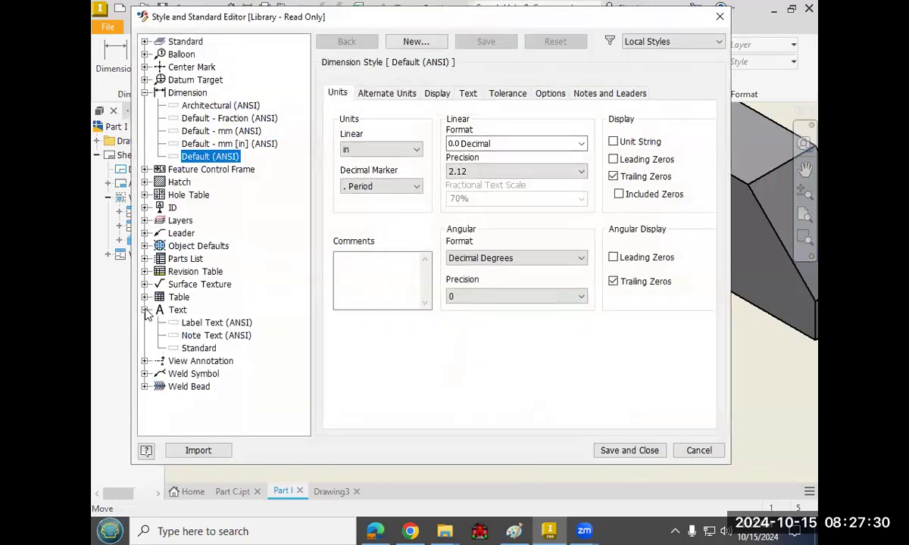
{"action": "left_click", "coordinate": [200, 338]}
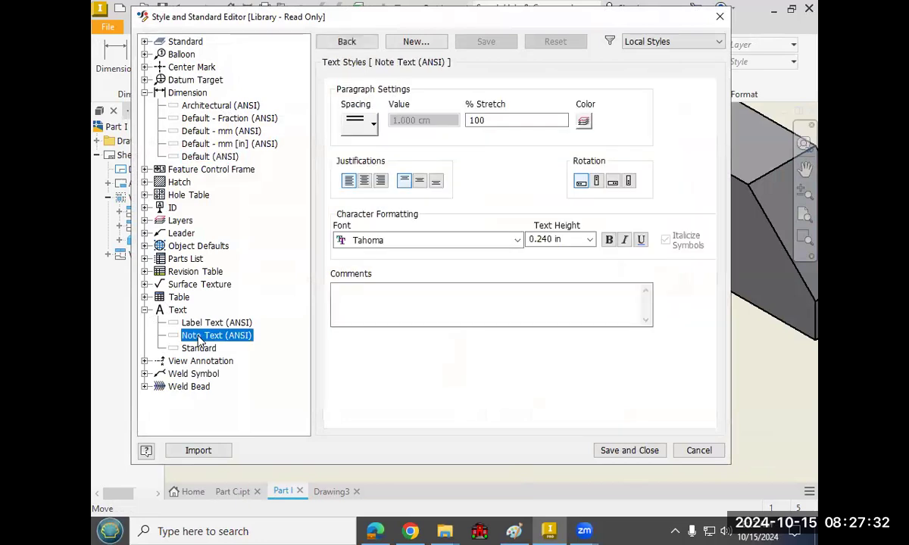
{"action": "left_click_drag", "start_coordinate": [569, 239], "coordinate": [501, 239]}
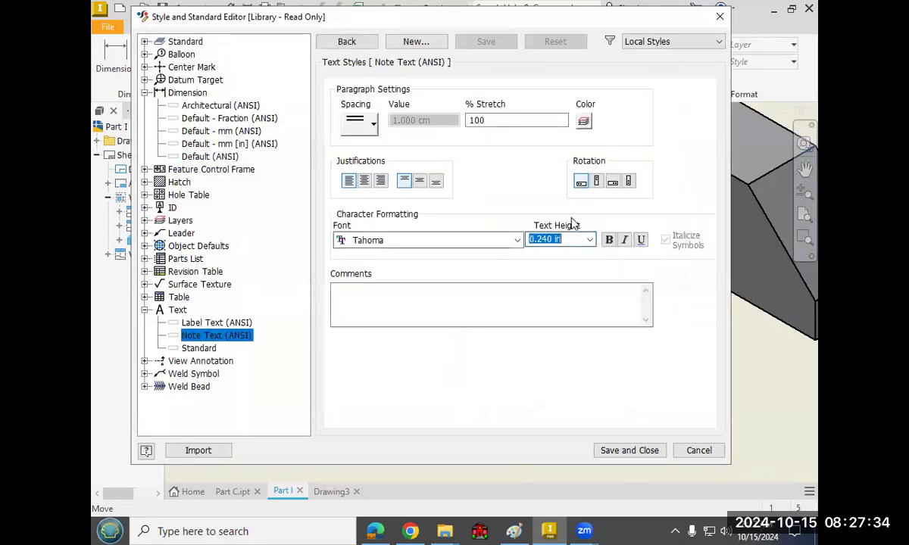
{"action": "type", "text": ".4"}
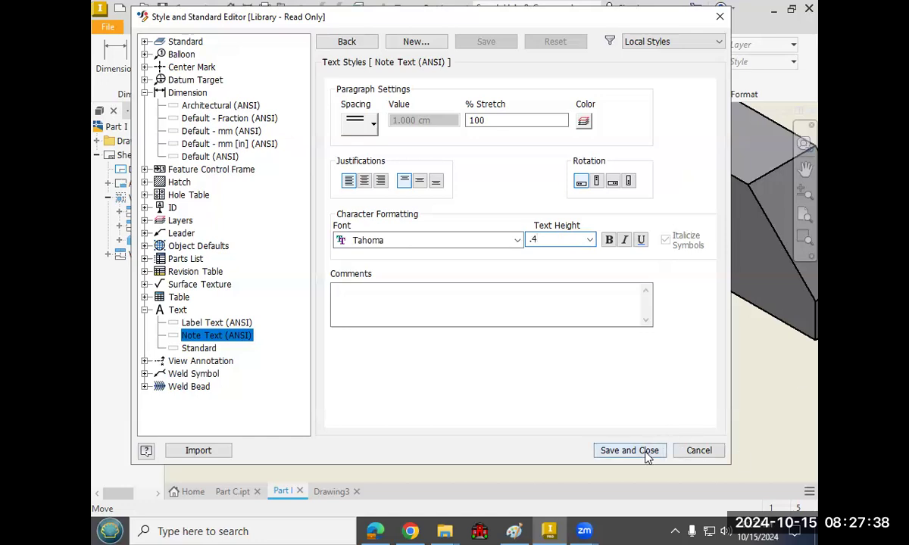
{"action": "left_click", "coordinate": [646, 453]}
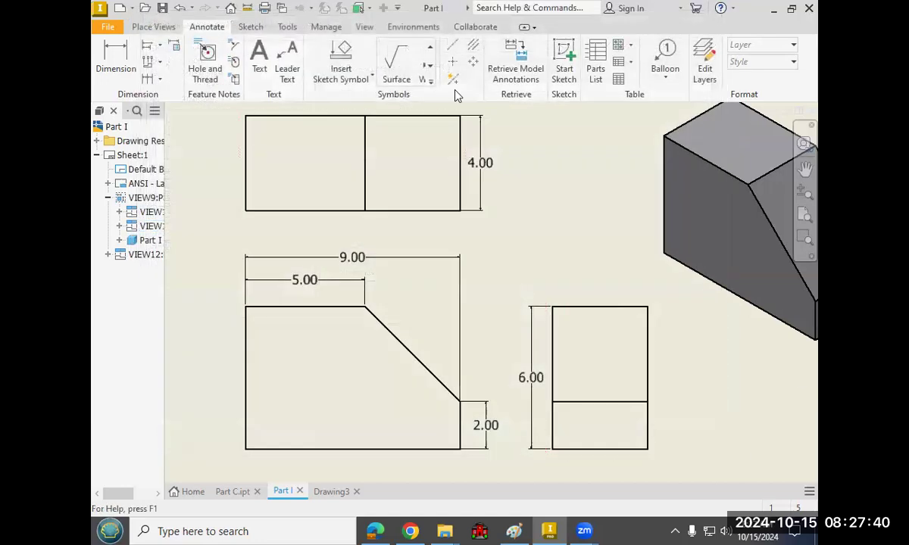
Examine the dimension text size and the layout of the views across the Part I sheet.
{"action": "scroll", "coordinate": [452, 220], "scroll_direction": "down", "scroll_amount": 3}
{"action": "mouse_move", "coordinate": [466, 239]}
{"action": "middle_mouse_down"}
{"action": "mouse_move", "coordinate": [450, 260]}
{"action": "mouse_move", "coordinate": [458, 280]}
{"action": "mouse_move", "coordinate": [434, 300]}
{"action": "middle_mouse_up"}
{"action": "scroll", "coordinate": [422, 333], "scroll_direction": "up", "scroll_amount": 3}
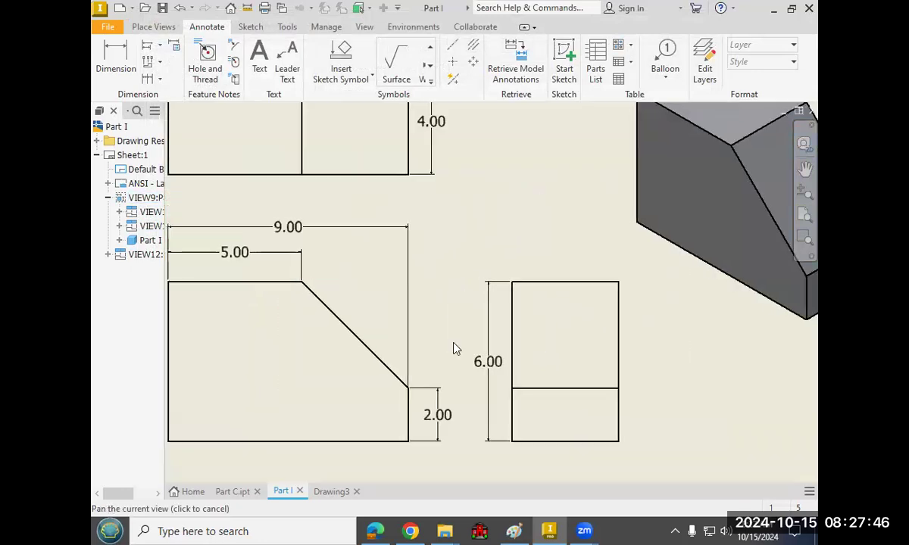
{"action": "middle_click_drag", "start_coordinate": [452, 349], "coordinate": [480, 353]}
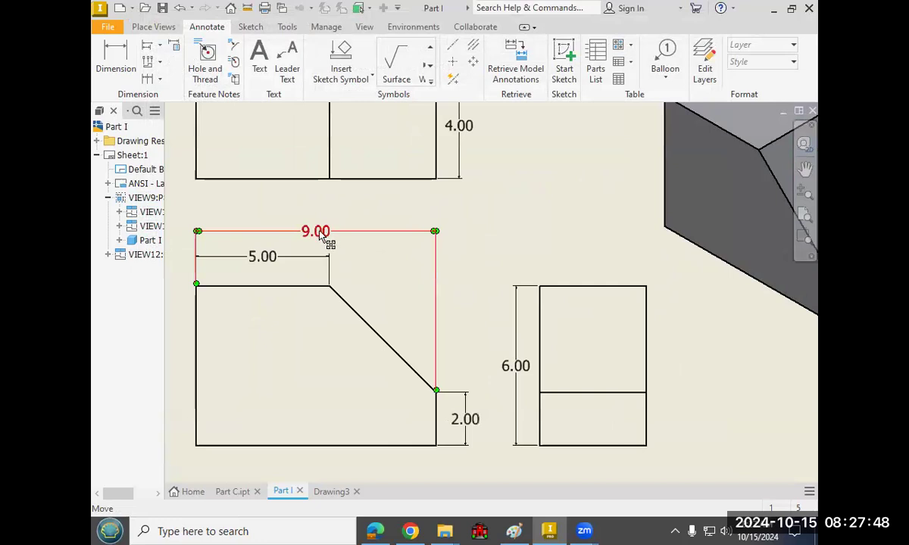
{"action": "right_click", "coordinate": [322, 236]}
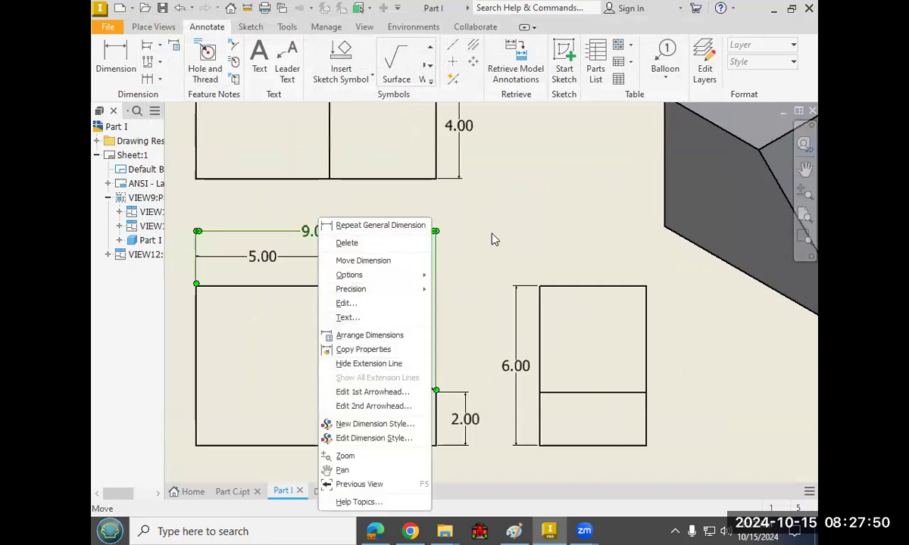
{"action": "left_click", "coordinate": [511, 227]}
{"action": "scroll", "coordinate": [509, 227], "scroll_direction": "down", "scroll_amount": 2}
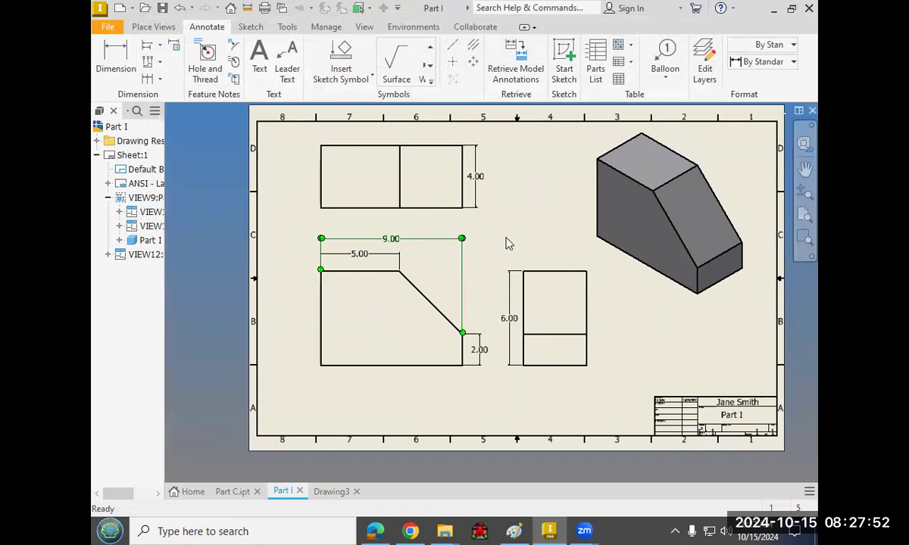
{"action": "left_click", "coordinate": [548, 438]}
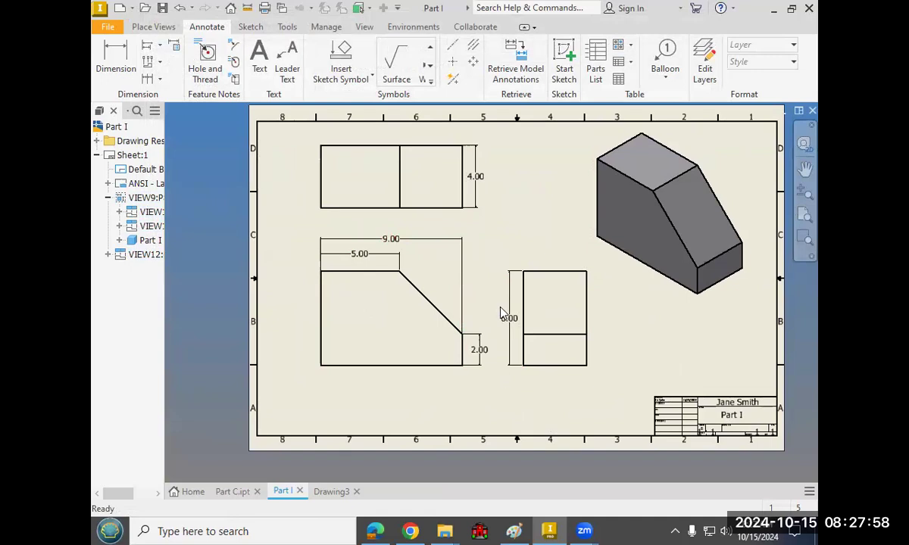
Open the Part I model from the isometric view and expand its extrusion to show the underlying sketch.
{"action": "right_click", "coordinate": [645, 217]}
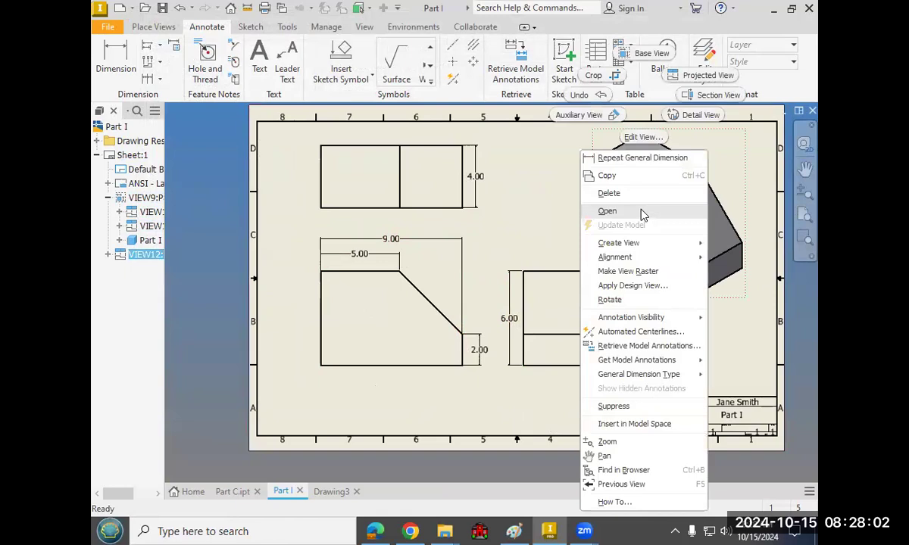
{"action": "key", "text": "Escape"}
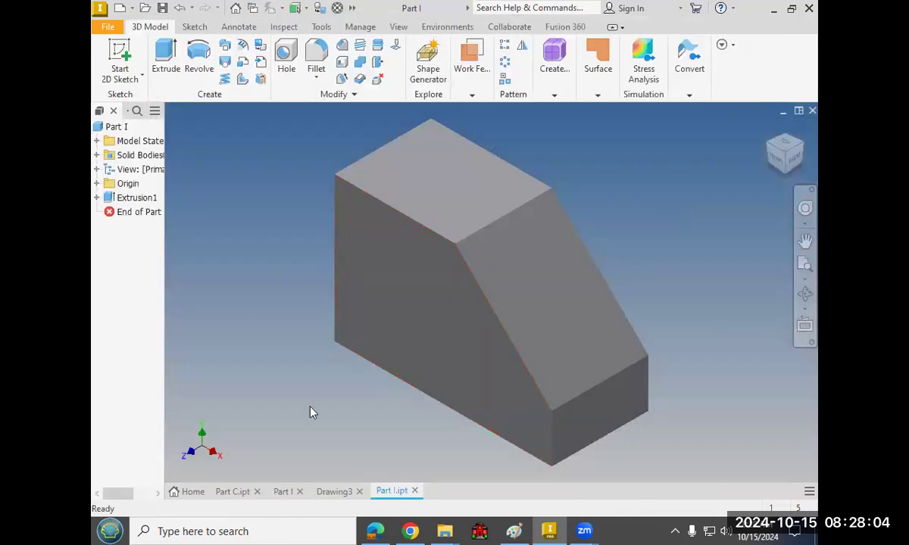
{"action": "left_click", "coordinate": [97, 198]}
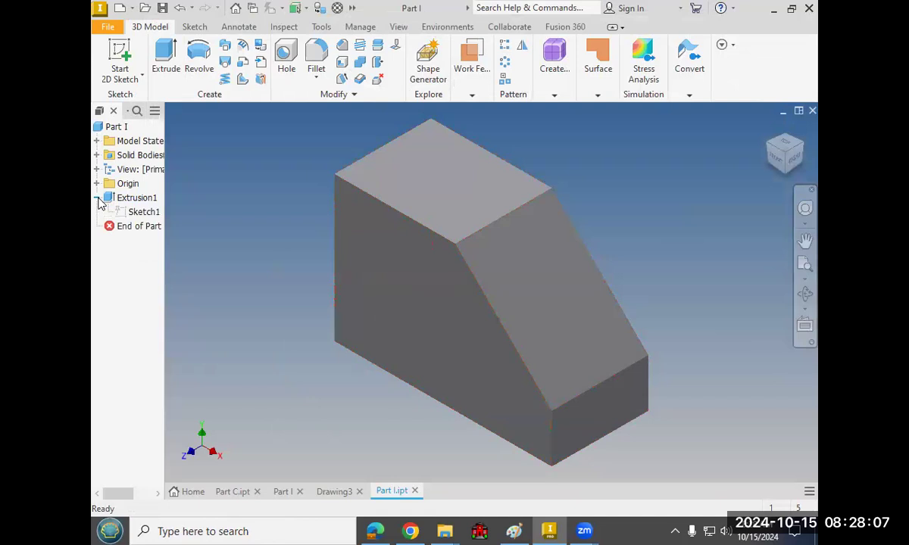
Compare the extrusion's sketch dimensions with those in the Part I drawing, placing the two documents next to each other.
{"action": "left_click", "coordinate": [144, 213]}
{"action": "scroll", "coordinate": [280, 325], "scroll_direction": "up", "scroll_amount": 3}
{"action": "middle_click_drag", "start_coordinate": [280, 325], "coordinate": [276, 343]}
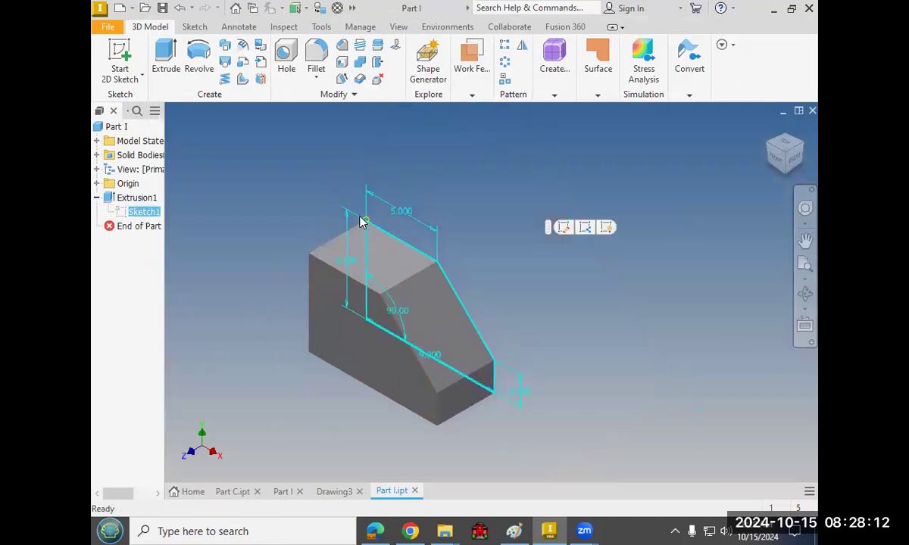
{"action": "left_click", "coordinate": [283, 492]}
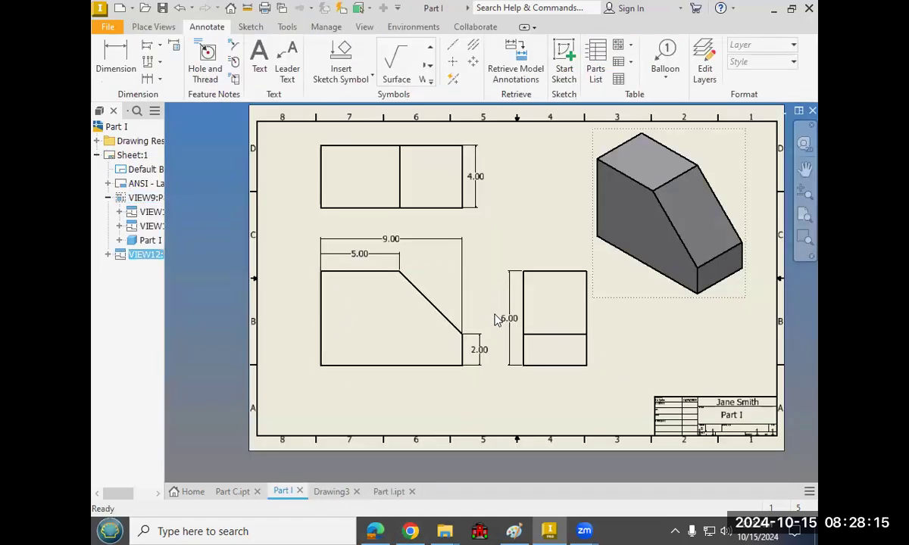
{"action": "left_click", "coordinate": [390, 492]}
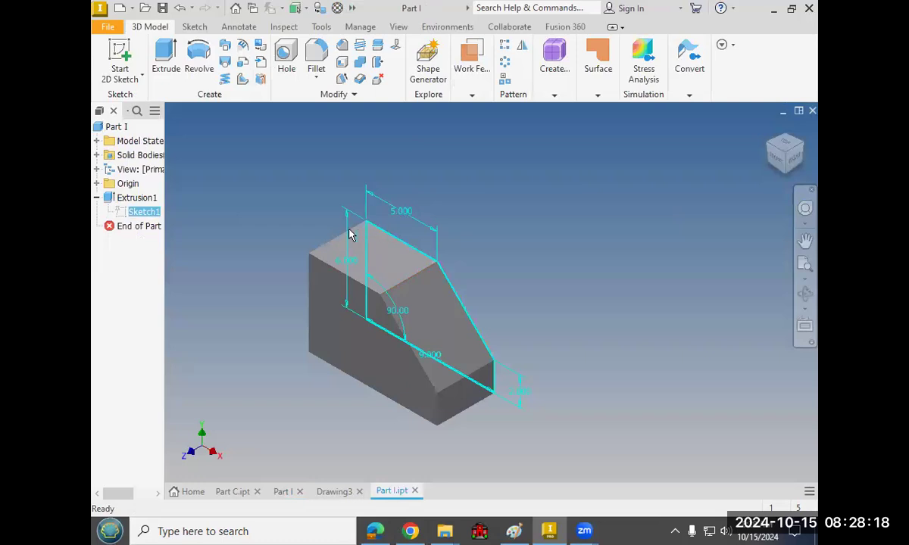
{"action": "left_click", "coordinate": [339, 492]}
{"action": "left_click", "coordinate": [282, 491]}
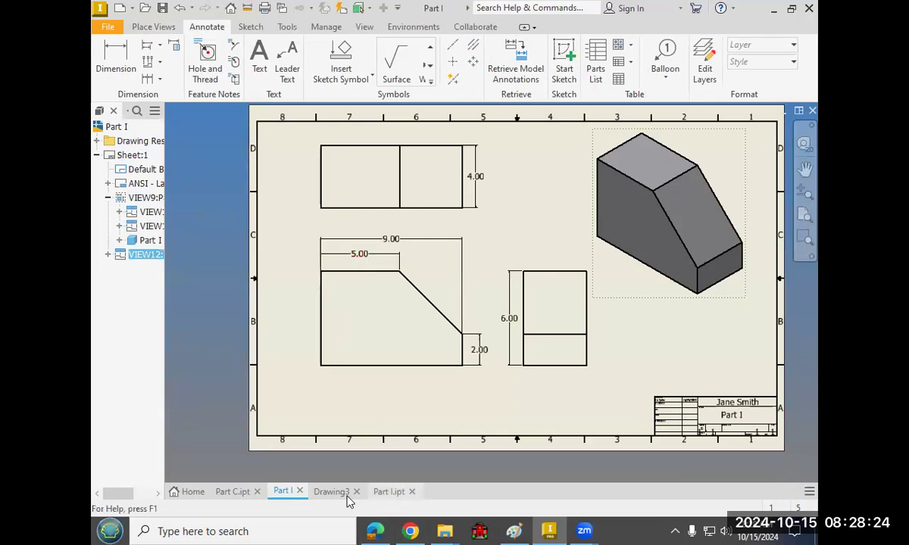
{"action": "left_click_drag", "start_coordinate": [347, 497], "coordinate": [340, 494]}
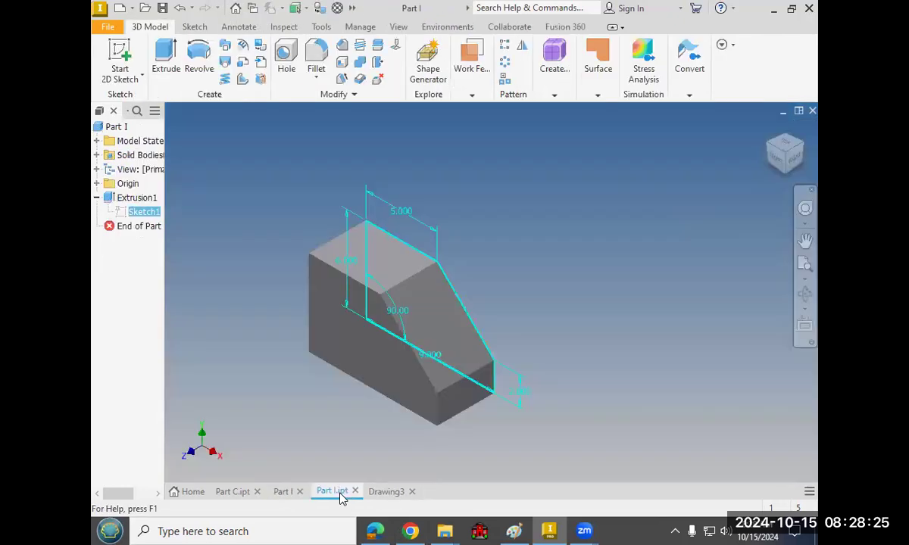
{"action": "left_click", "coordinate": [292, 497]}
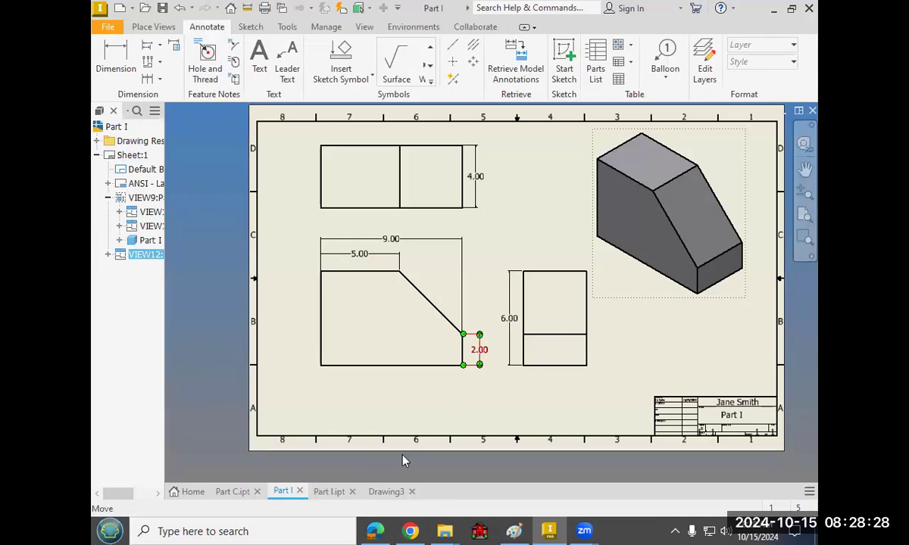
{"action": "left_click", "coordinate": [332, 497]}
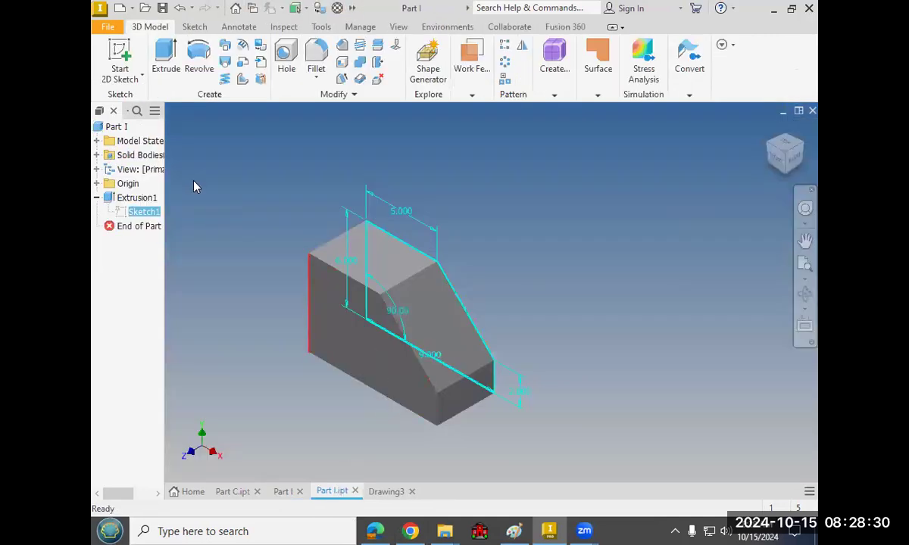
Edit the Part I extrusion and set its distance to 6.25 in.
{"action": "right_click", "coordinate": [133, 198]}
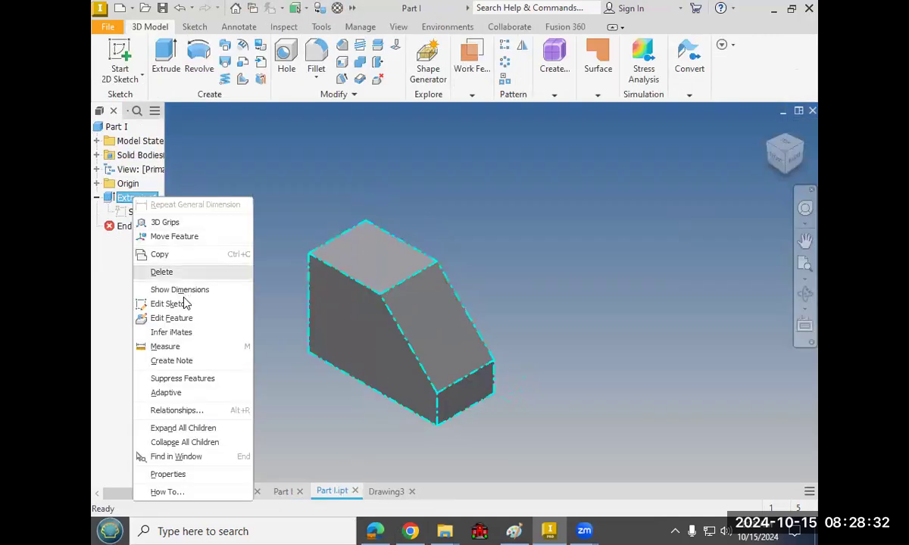
{"action": "left_click", "coordinate": [174, 318]}
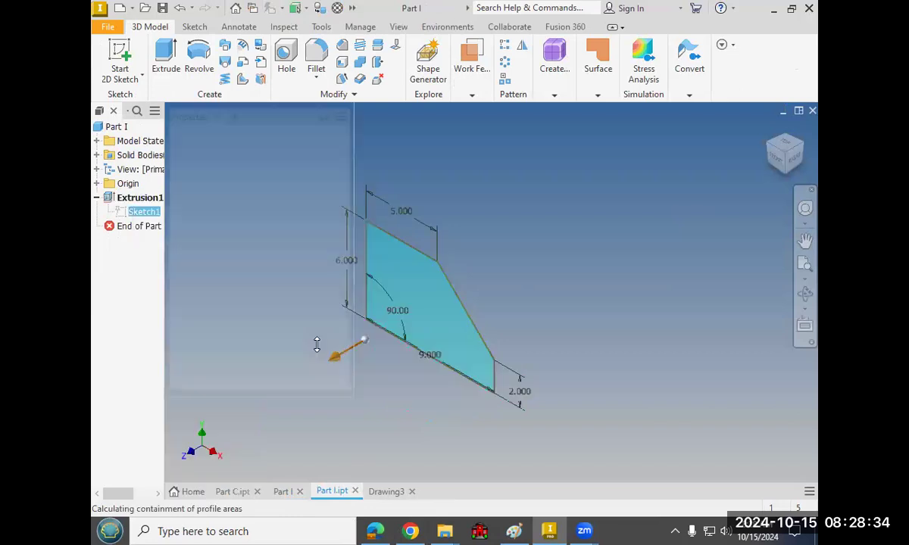
{"action": "left_click_drag", "start_coordinate": [257, 110], "coordinate": [252, 74]}
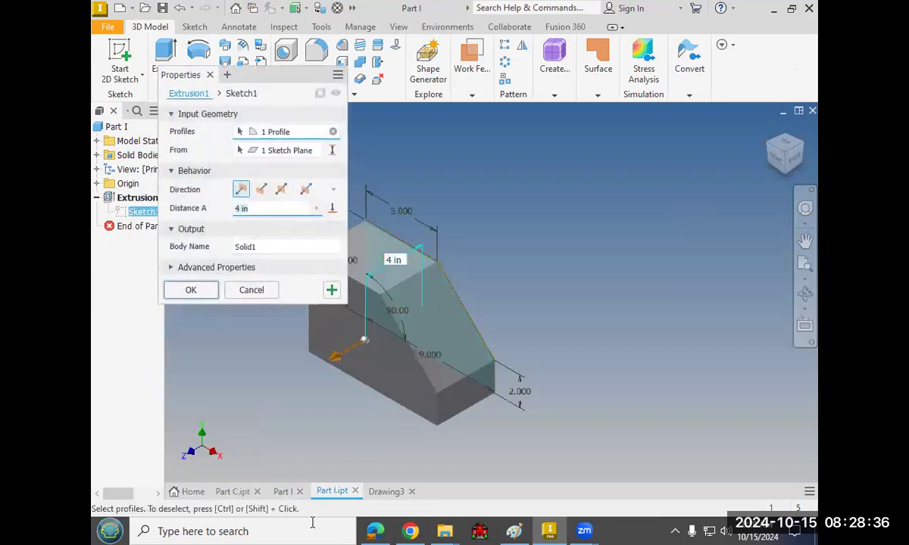
{"action": "left_click", "coordinate": [282, 491]}
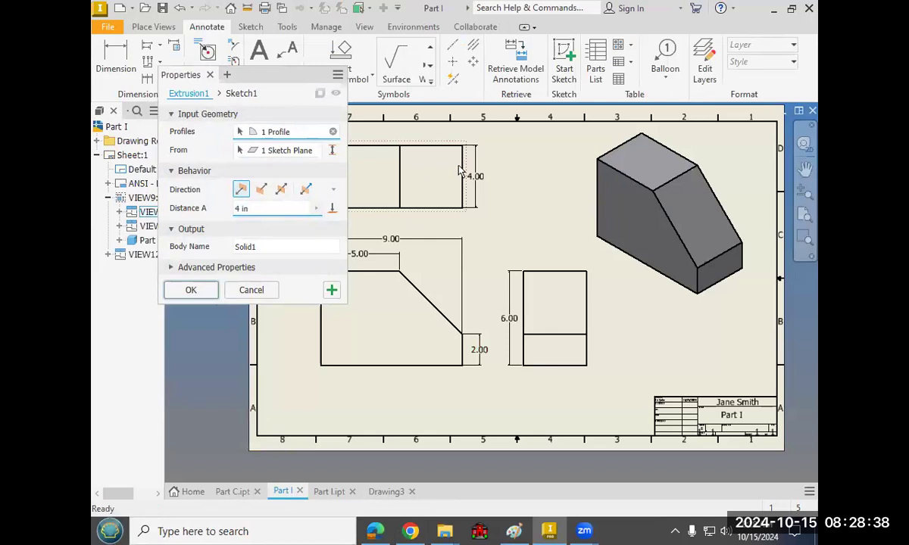
{"action": "left_click", "coordinate": [339, 492]}
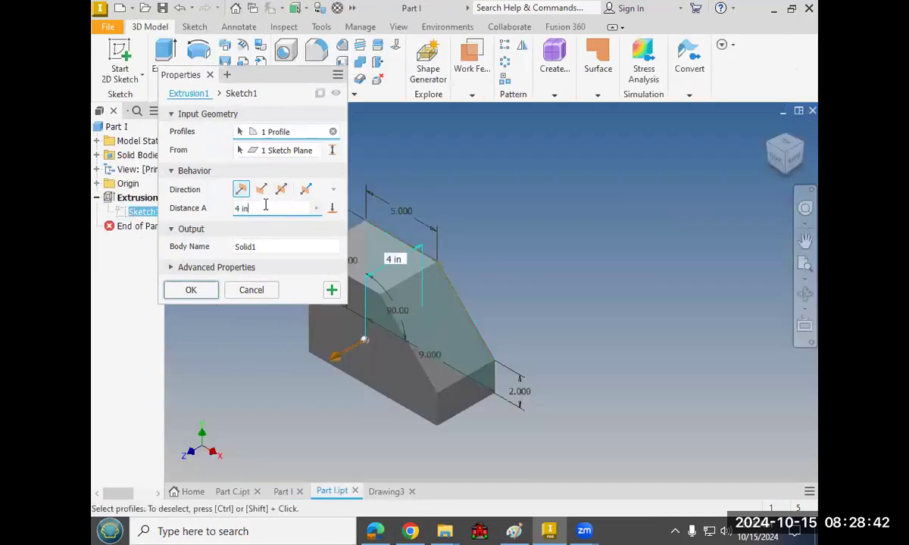
{"action": "type", "text": "6"}
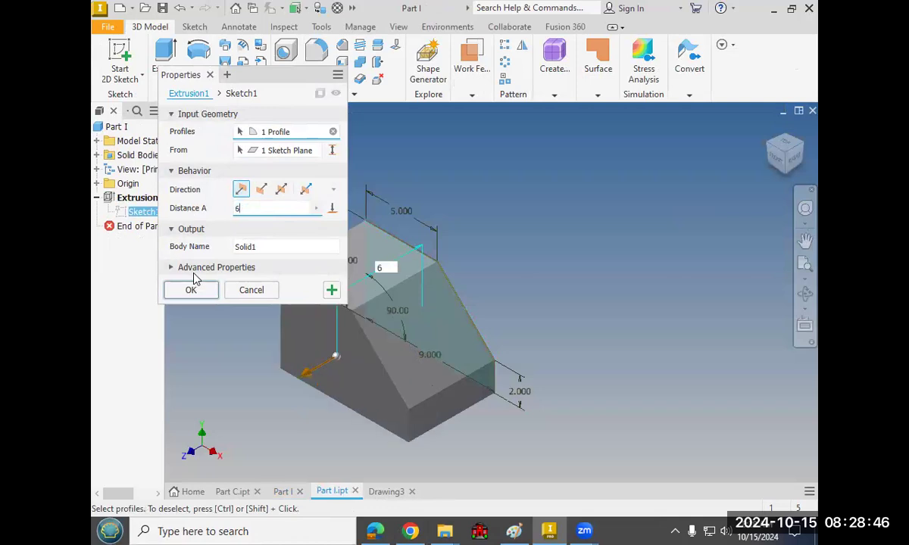
{"action": "type", "text": ".25"}
{"action": "left_click", "coordinate": [182, 289]}
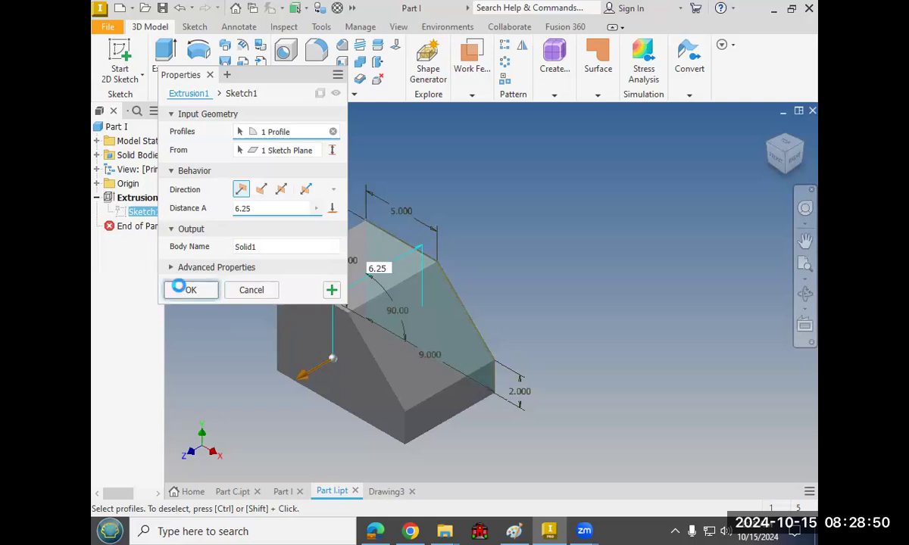
Examine the views and the depth dimension in the Part I drawing after the model change.
{"action": "left_click", "coordinate": [283, 491]}
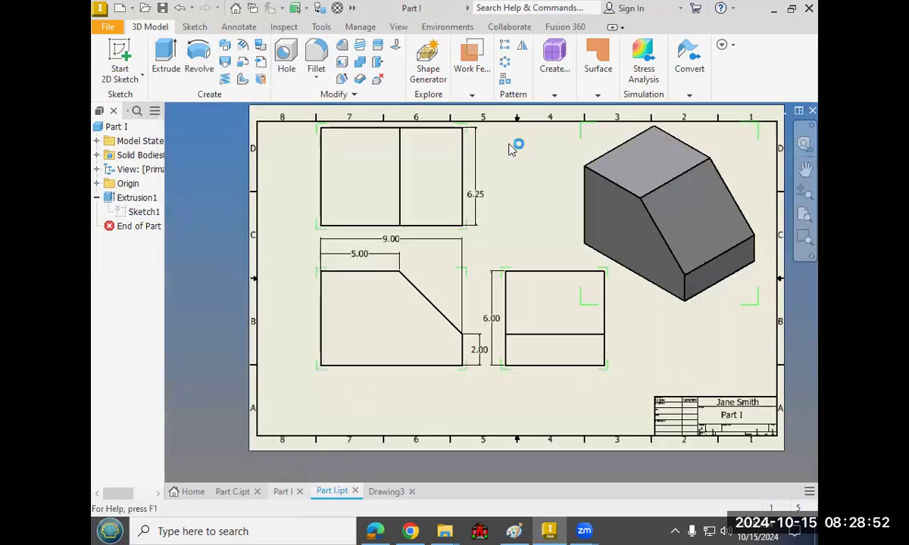
{"action": "scroll", "coordinate": [481, 198], "scroll_direction": "down", "scroll_amount": 5}
{"action": "scroll", "coordinate": [480, 198], "scroll_direction": "up", "scroll_amount": 4}
{"action": "middle_click_drag", "start_coordinate": [497, 209], "coordinate": [423, 242]}
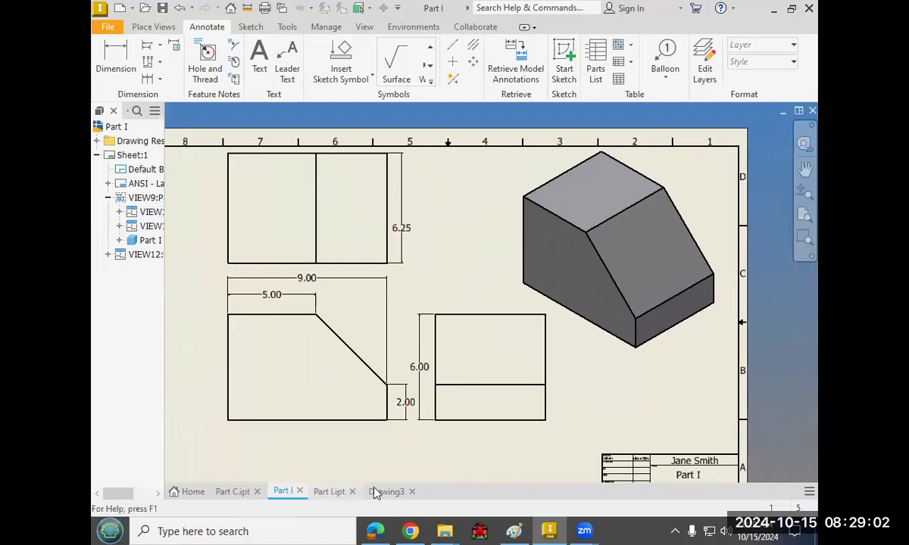
Close the Part I model without saving, review its drawing once more, and close the drawing without saving.
{"action": "left_click", "coordinate": [323, 492]}
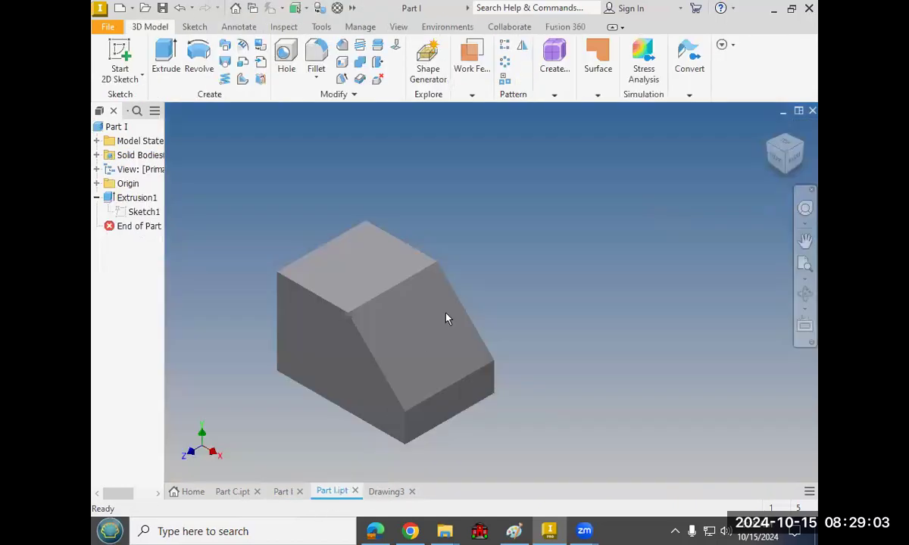
{"action": "left_click", "coordinate": [813, 113]}
{"action": "left_click", "coordinate": [416, 286]}
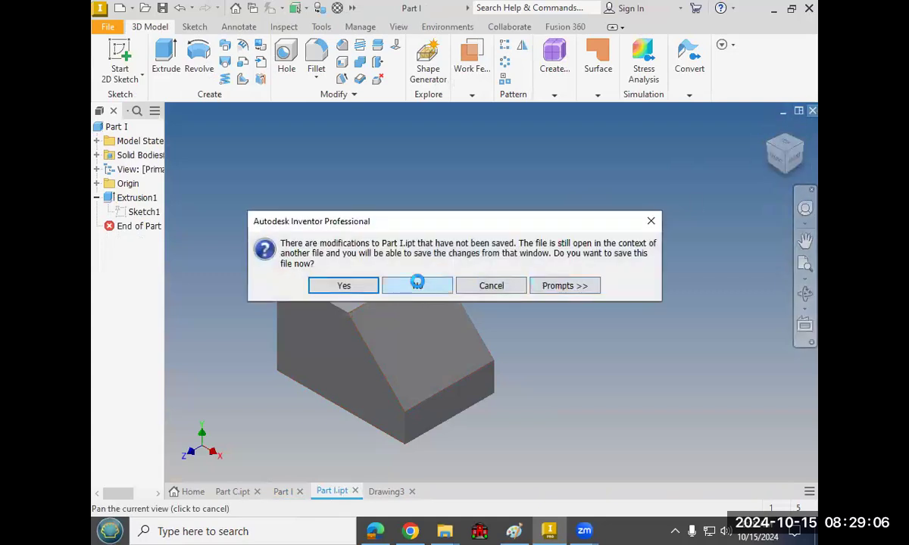
{"action": "left_click", "coordinate": [235, 492]}
{"action": "left_click", "coordinate": [280, 492]}
{"action": "scroll", "coordinate": [447, 280], "scroll_direction": "down", "scroll_amount": 3}
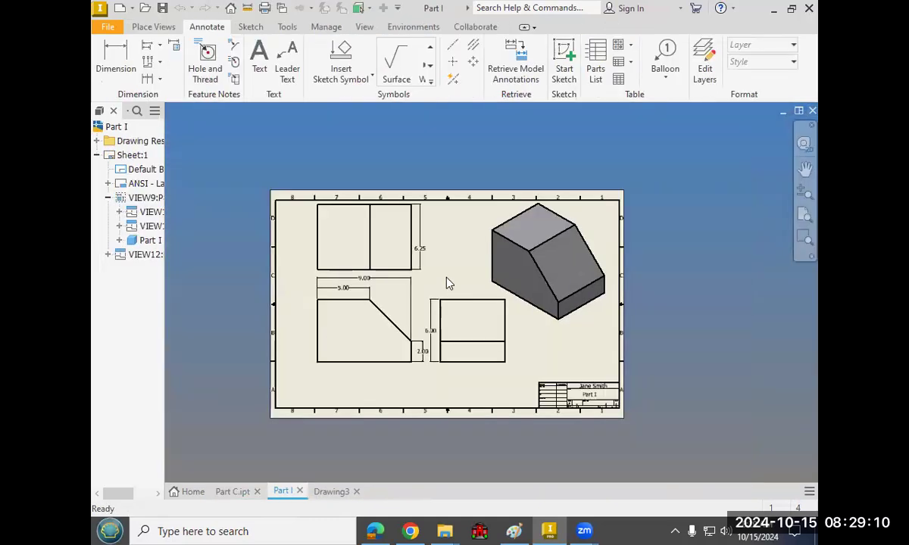
{"action": "middle_click_drag", "start_coordinate": [447, 277], "coordinate": [451, 286]}
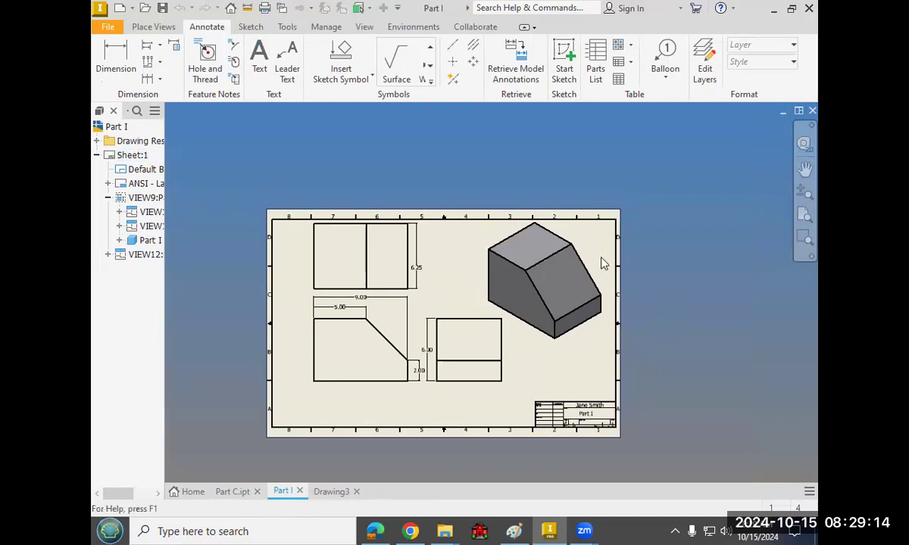
{"action": "left_click", "coordinate": [812, 112]}
{"action": "left_click", "coordinate": [412, 282]}
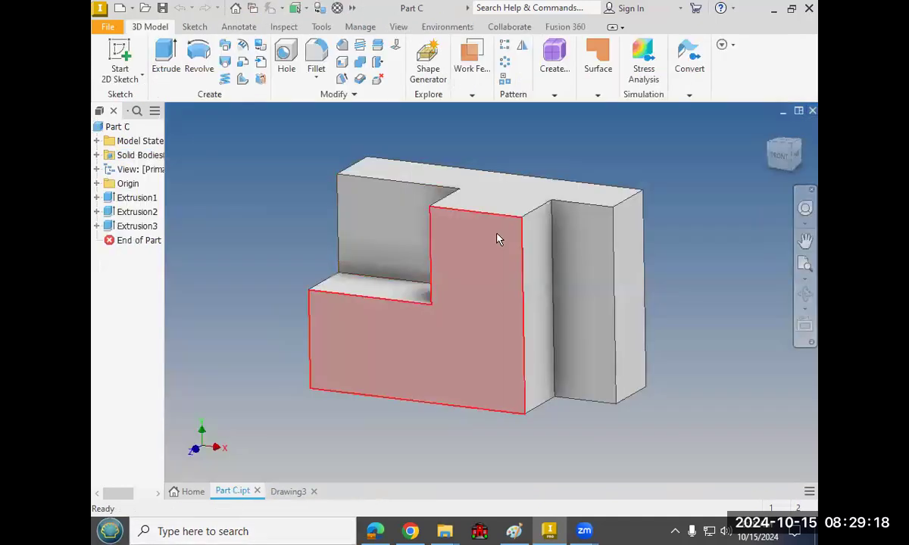
Switch to Drawing3 and add the person's full name as a note in the blank field above the title.
{"action": "left_click", "coordinate": [280, 493]}
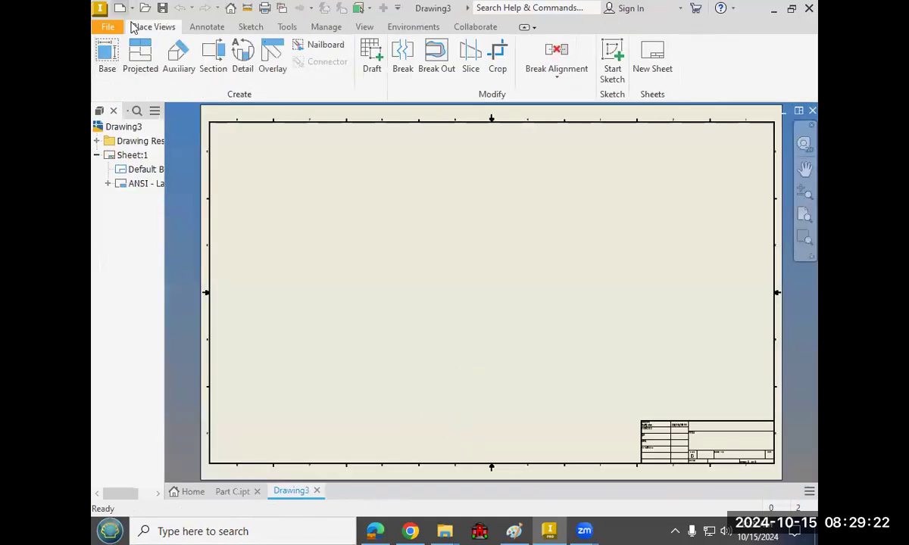
{"action": "left_click", "coordinate": [131, 8]}
{"action": "mouse_move", "coordinate": [156, 61]}
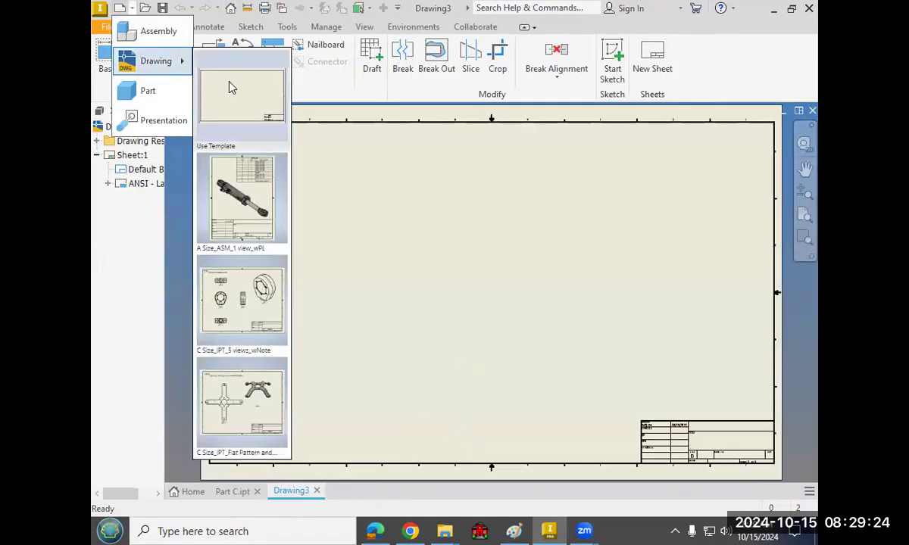
{"action": "scroll", "coordinate": [716, 421], "scroll_direction": "down", "scroll_amount": 3}
{"action": "middle_click_drag", "start_coordinate": [614, 371], "coordinate": [342, 206]}
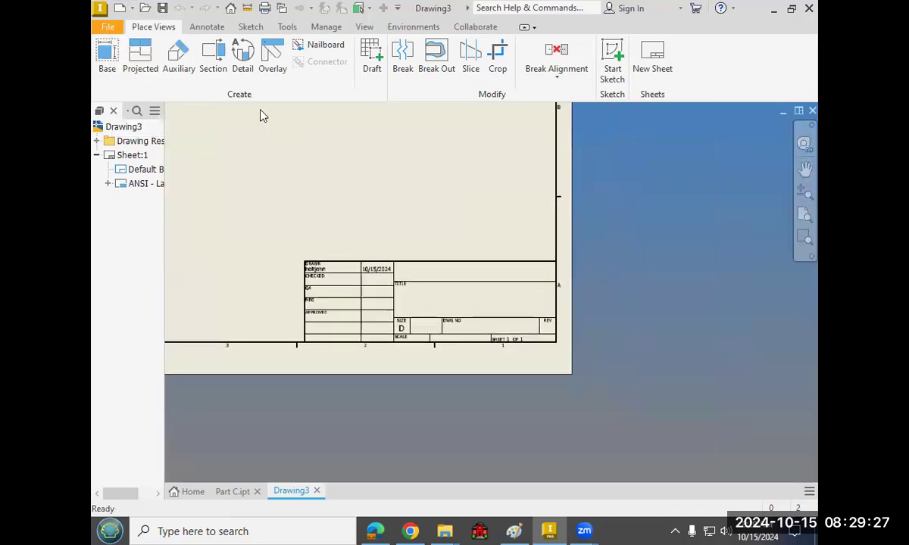
{"action": "left_click", "coordinate": [208, 27]}
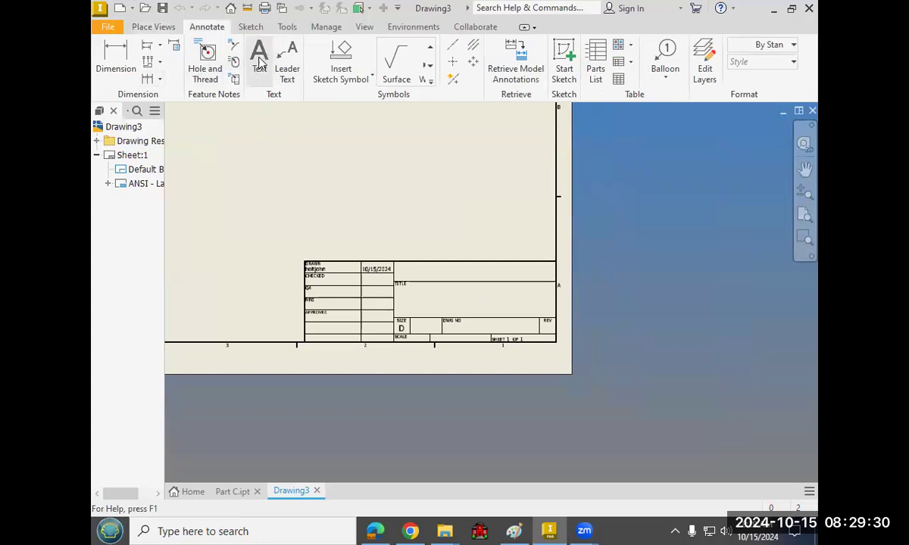
{"action": "left_click", "coordinate": [260, 62]}
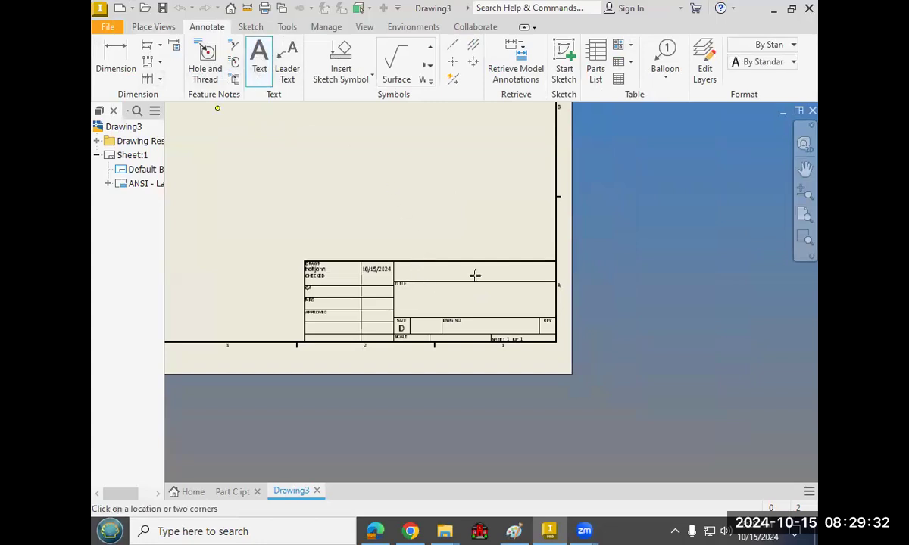
{"action": "left_click", "coordinate": [532, 271]}
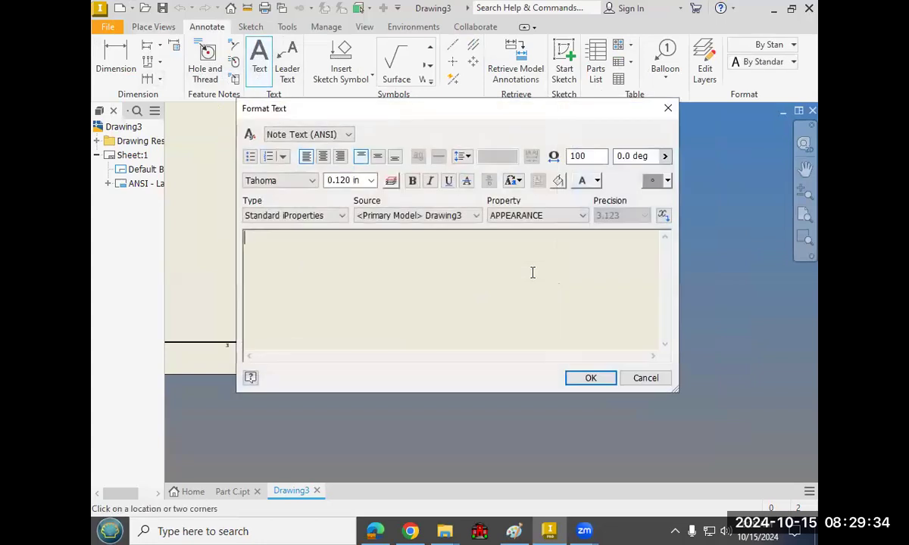
{"action": "type", "text": "Jane Smith"}
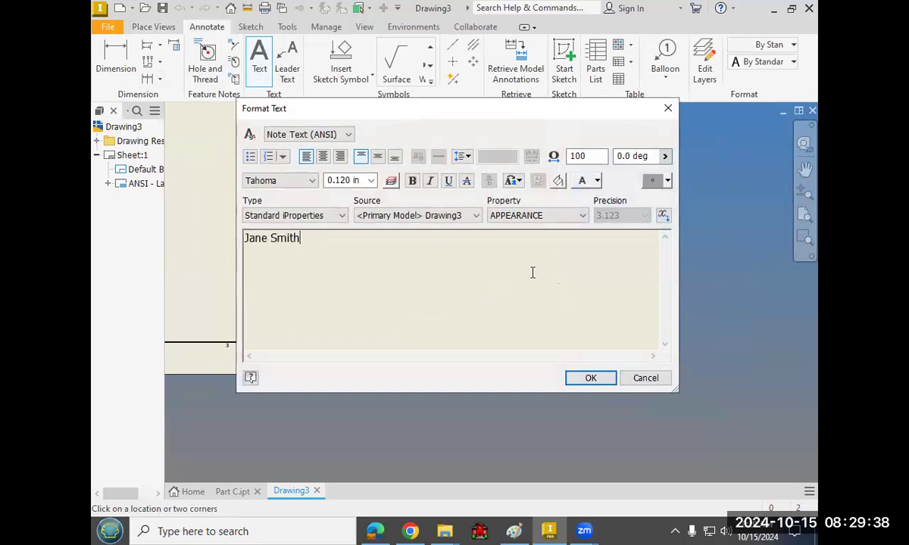
{"action": "left_click", "coordinate": [602, 378]}
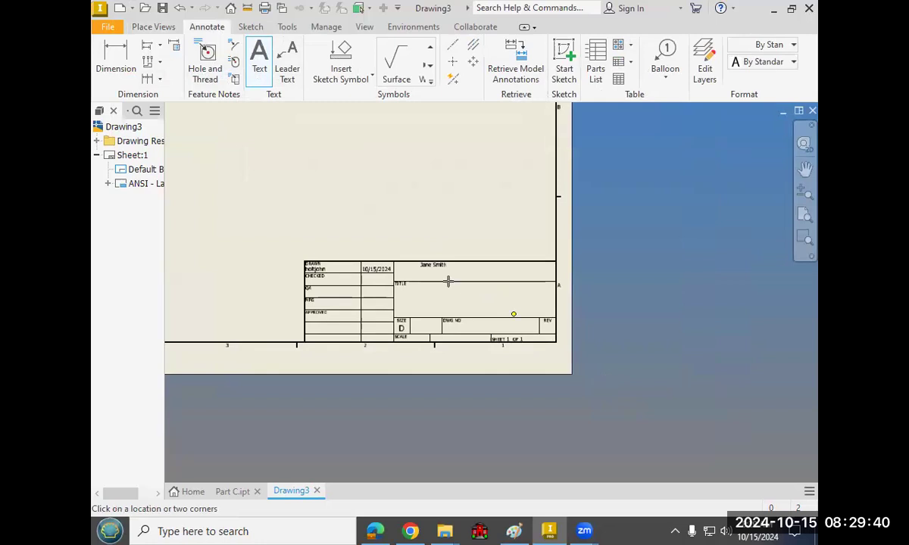
Add the note "Part A" in the title field of the title block with a text height of 0.240 in.
{"action": "left_click_drag", "start_coordinate": [424, 284], "coordinate": [542, 309]}
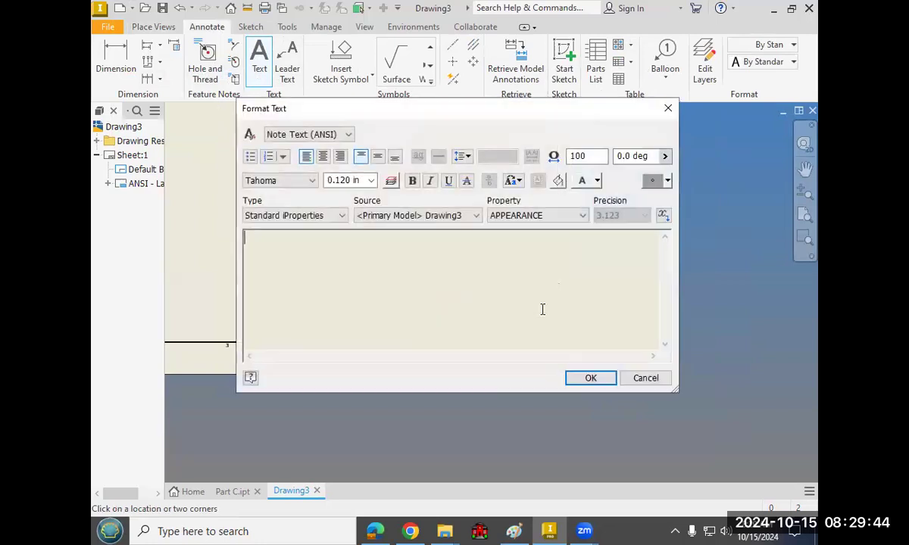
{"action": "type", "text": "PArt"}
{"action": "key", "text": "BackSpace"}
{"action": "key", "text": "BackSpace"}
{"action": "key", "text": "BackSpace"}
{"action": "key", "text": "BackSpace"}
{"action": "type", "text": "as"}
{"action": "type", "text": "t A"}
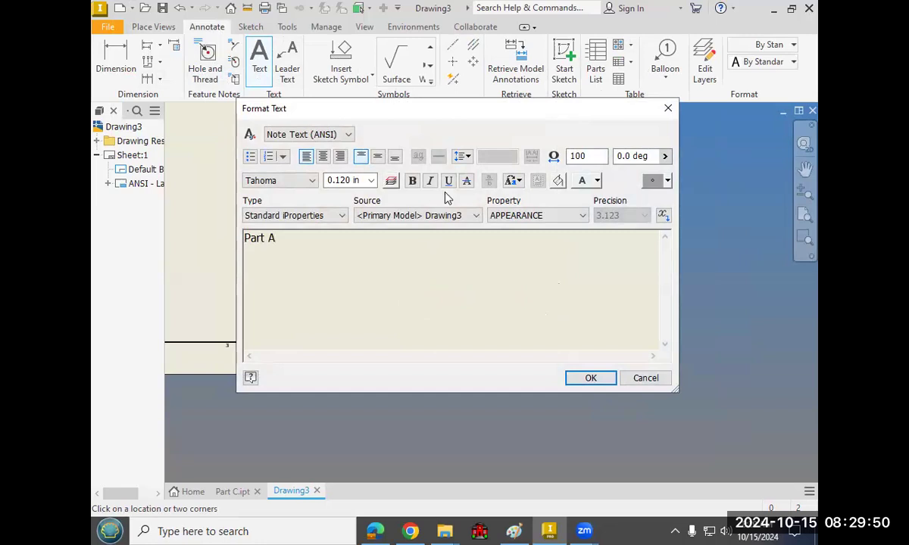
{"action": "left_click_drag", "start_coordinate": [300, 248], "coordinate": [213, 256]}
{"action": "left_click", "coordinate": [371, 181]}
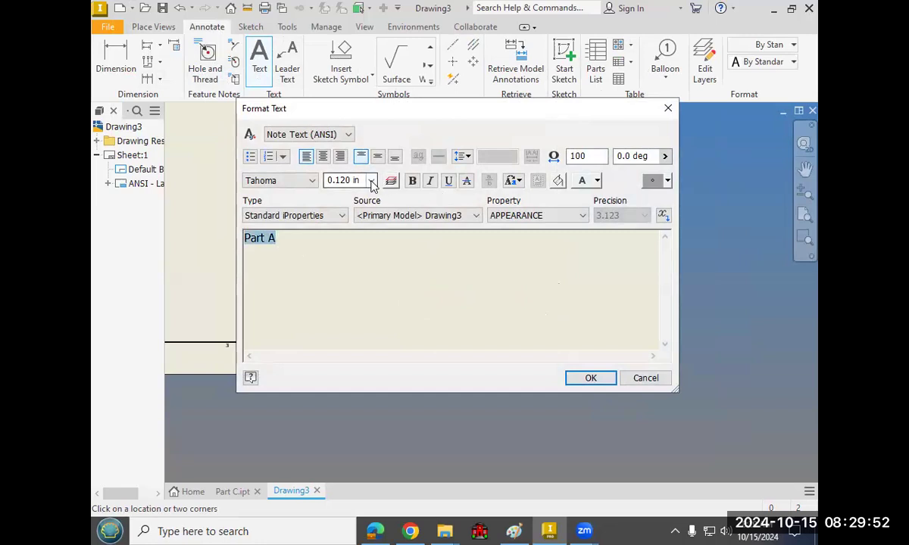
{"action": "left_click", "coordinate": [345, 223]}
{"action": "left_click", "coordinate": [590, 378]}
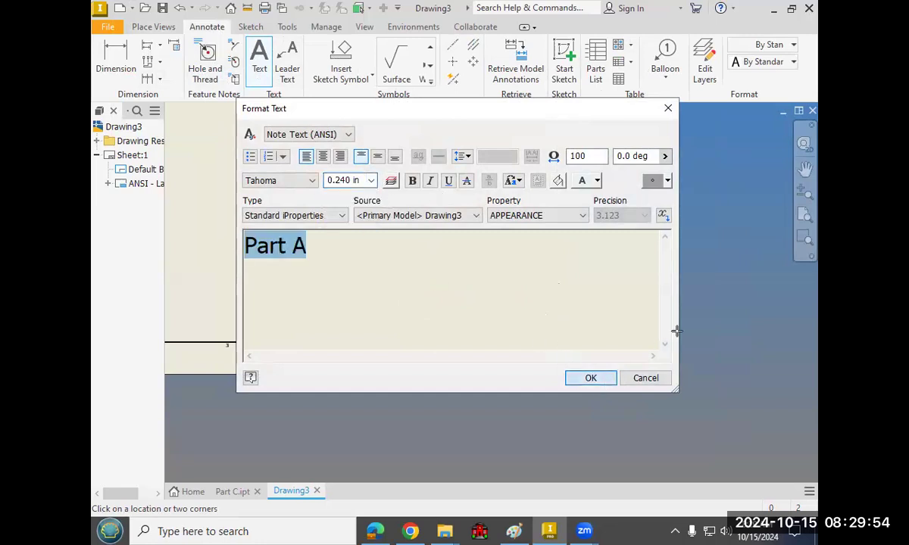
{"action": "scroll", "coordinate": [540, 301], "scroll_direction": "down", "scroll_amount": 2}
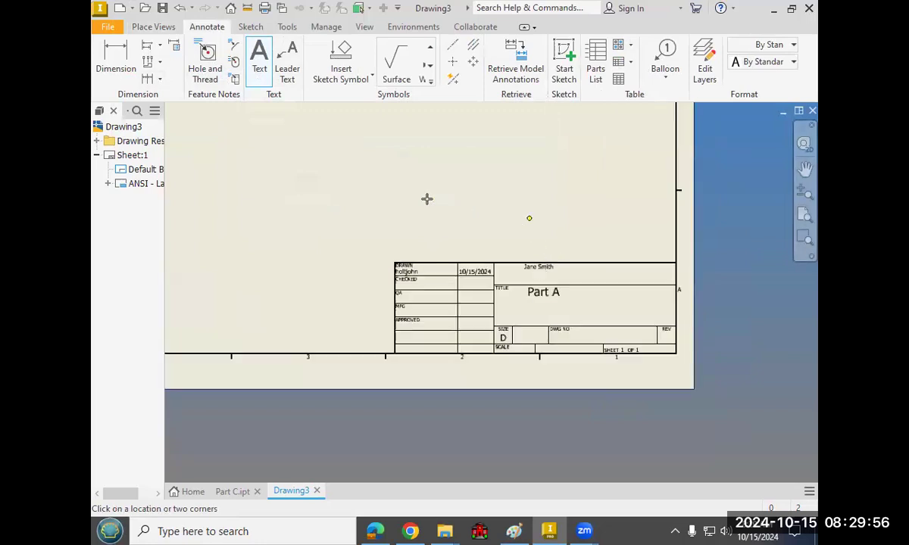
{"action": "right_click", "coordinate": [311, 179]}
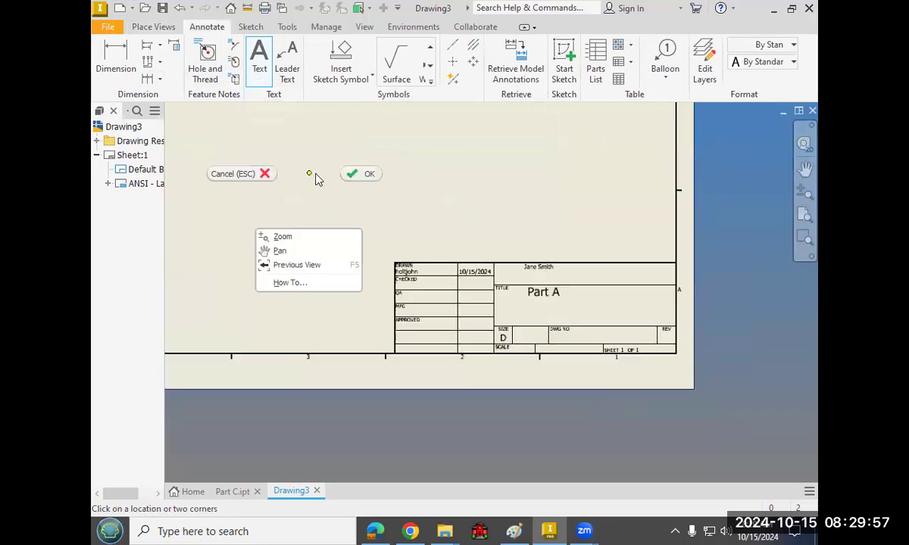
Finish adding text and move the full-name note nearer the middle of the blank field above the title.
{"action": "left_click", "coordinate": [362, 177]}
{"action": "left_click", "coordinate": [534, 266]}
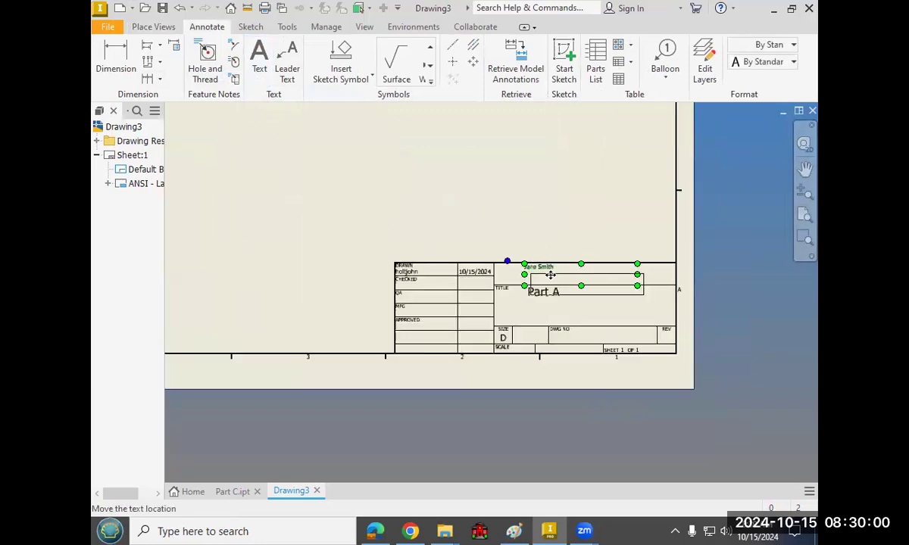
{"action": "left_click_drag", "start_coordinate": [557, 270], "coordinate": [557, 272]}
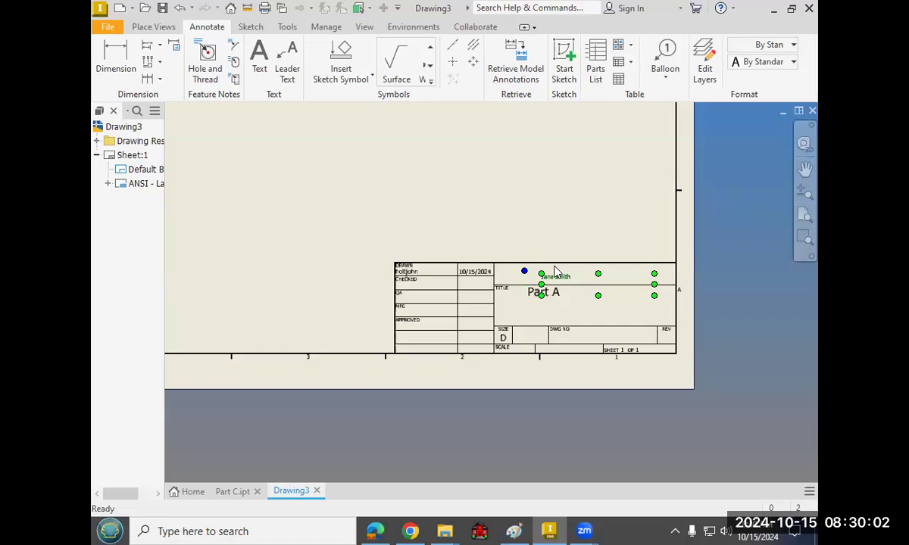
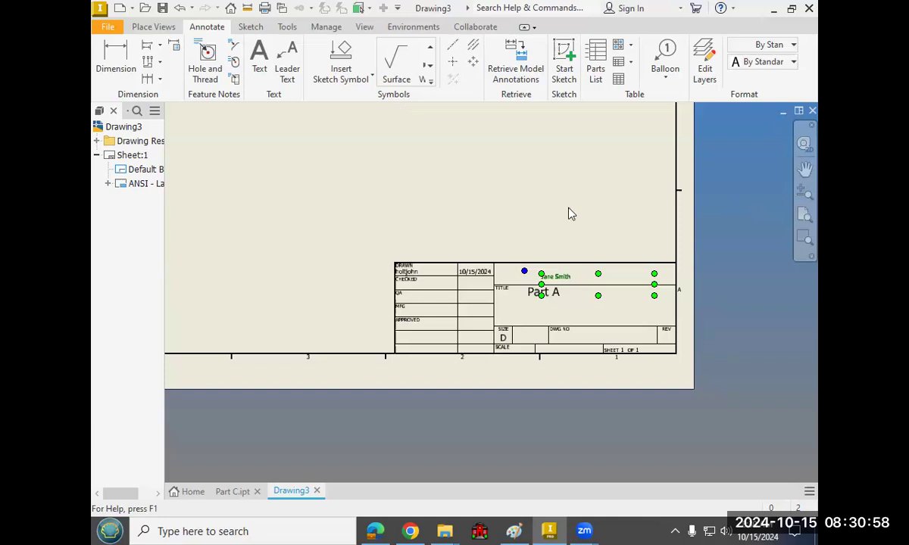
Look through the drawing's document settings for the standard, sketch, drawing and sheet, leaving them as they are.
{"action": "middle_click_drag", "start_coordinate": [359, 188], "coordinate": [565, 260]}
{"action": "scroll", "coordinate": [565, 260], "scroll_direction": "down", "scroll_amount": 2}
{"action": "middle_click_drag", "start_coordinate": [535, 288], "coordinate": [509, 324]}
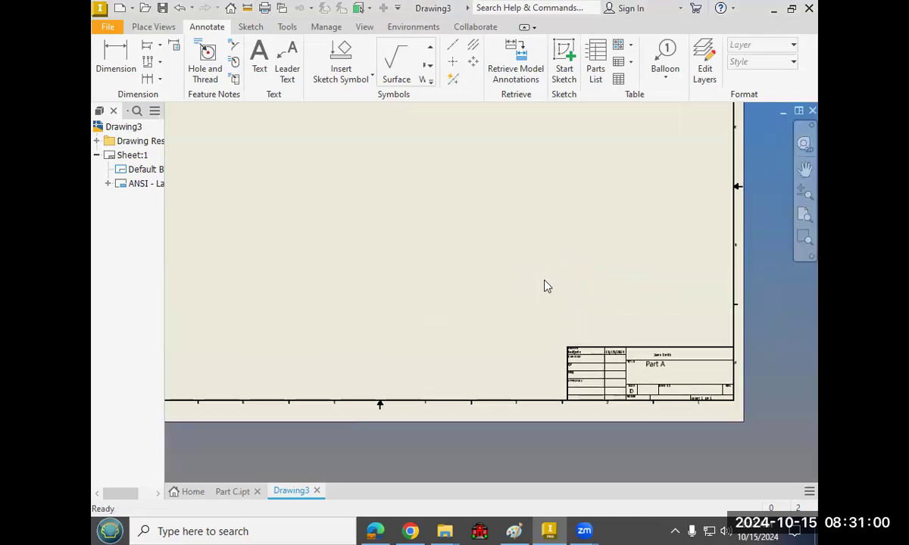
{"action": "scroll", "coordinate": [544, 282], "scroll_direction": "down", "scroll_amount": 3}
{"action": "middle_click_drag", "start_coordinate": [404, 300], "coordinate": [380, 331]}
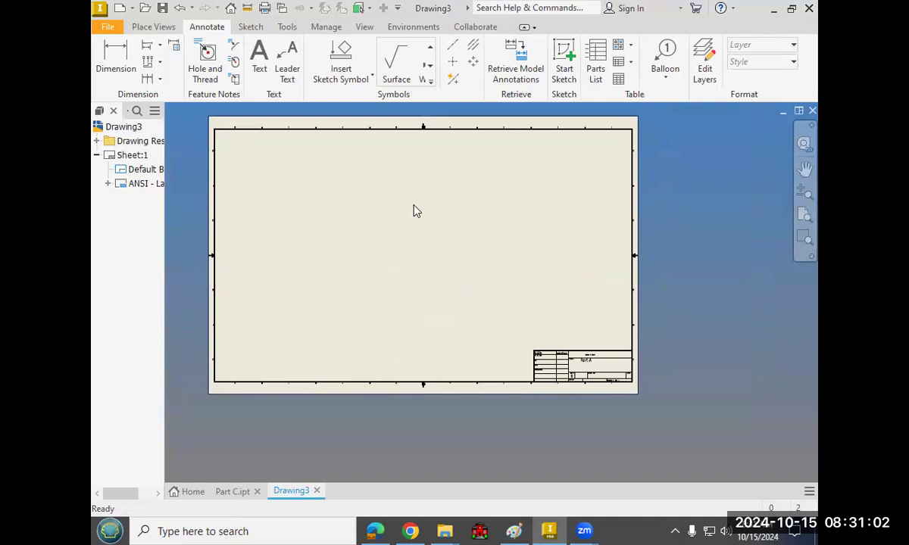
{"action": "left_click", "coordinate": [287, 27]}
{"action": "left_click", "coordinate": [289, 68]}
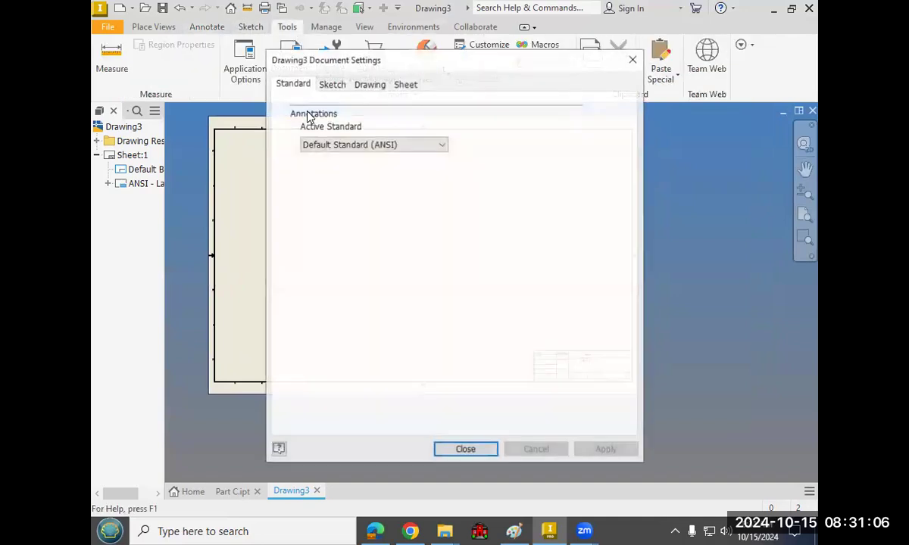
{"action": "left_click", "coordinate": [329, 85]}
{"action": "left_click", "coordinate": [375, 84]}
{"action": "left_click", "coordinate": [404, 85]}
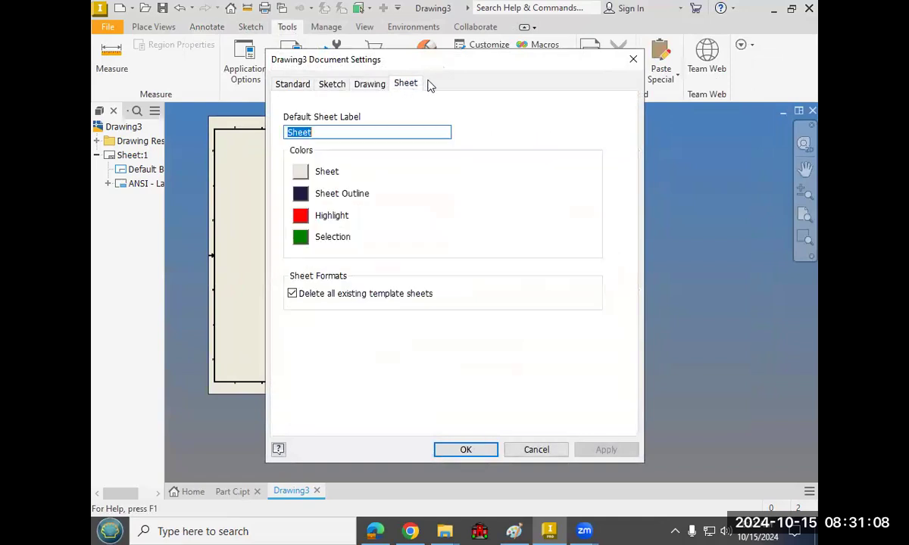
{"action": "left_click", "coordinate": [633, 59]}
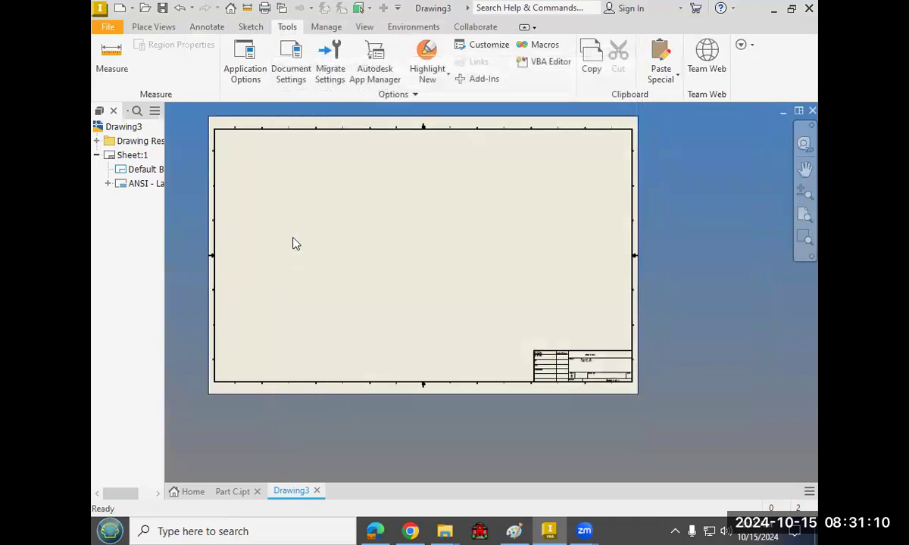
Start a base view and choose the Part A model from the Green Sheet Parts folder as its source.
{"action": "left_click", "coordinate": [152, 28]}
{"action": "left_click", "coordinate": [107, 59]}
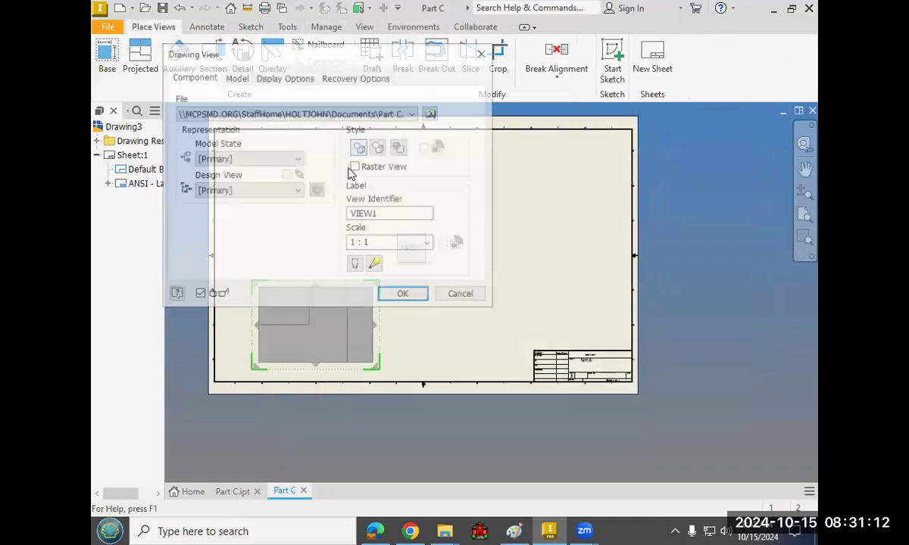
{"action": "left_click", "coordinate": [413, 113]}
{"action": "left_click", "coordinate": [432, 114]}
{"action": "left_click", "coordinate": [431, 113]}
{"action": "scroll", "coordinate": [449, 235], "scroll_direction": "down", "scroll_amount": 6}
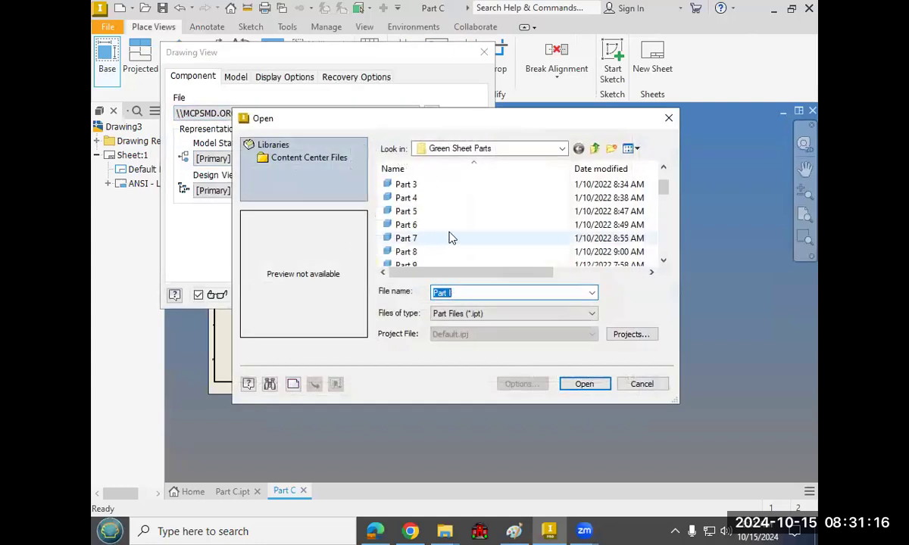
{"action": "left_click", "coordinate": [448, 228]}
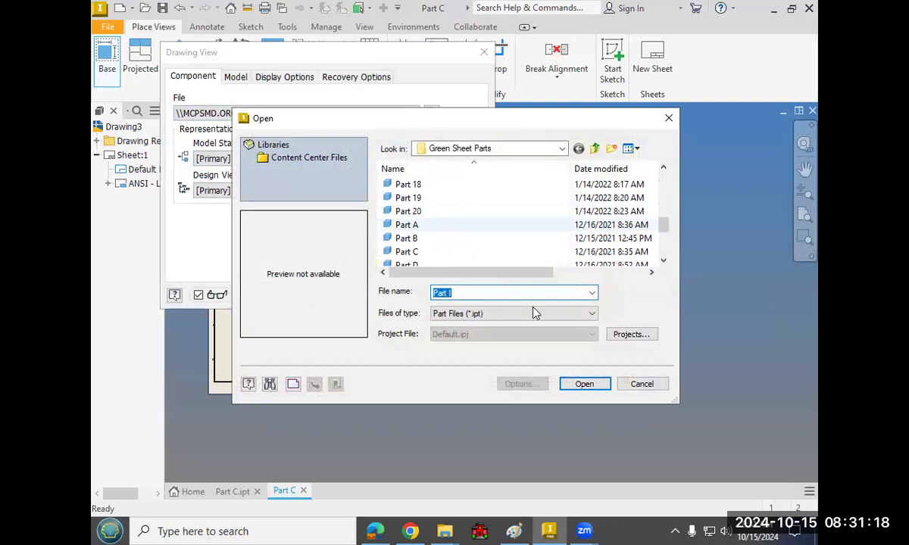
{"action": "left_click", "coordinate": [587, 383]}
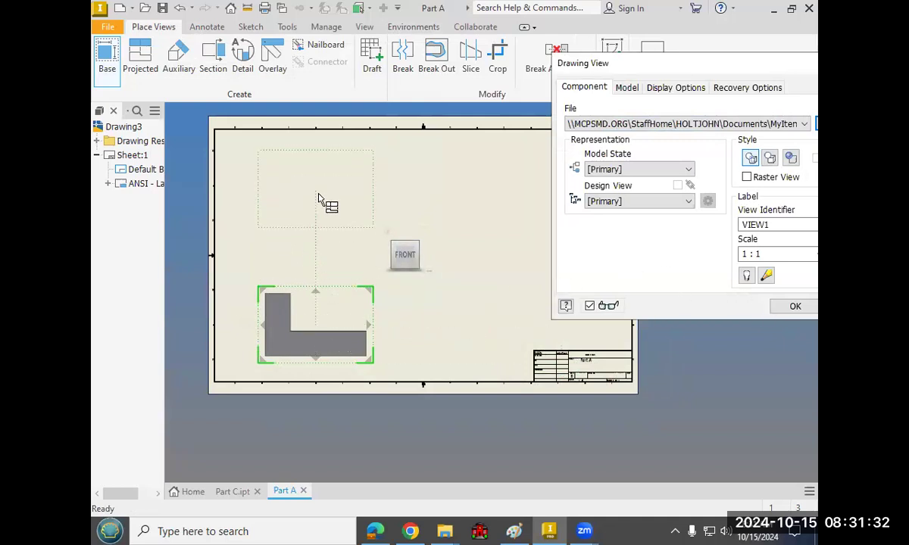
Project a top view, a right side view and an isometric view from the front view and create them all.
{"action": "left_click", "coordinate": [316, 199]}
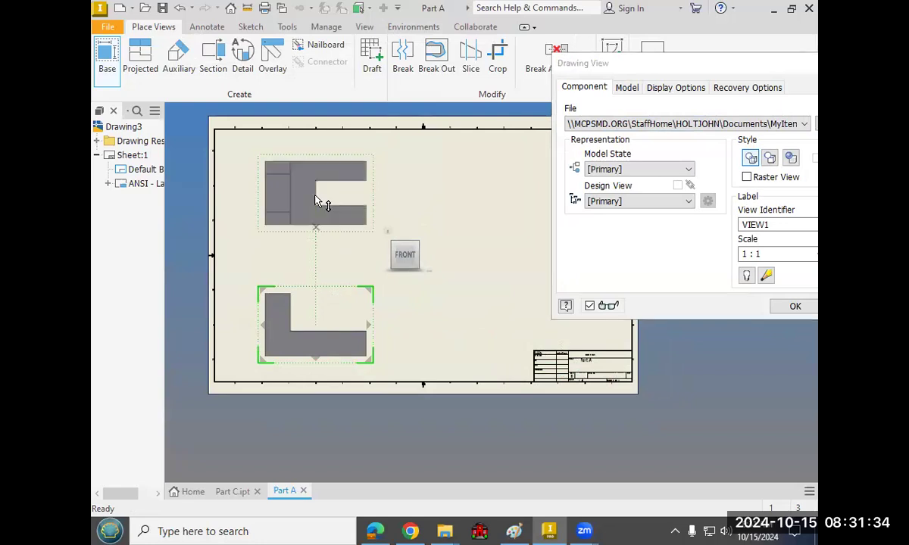
{"action": "left_click", "coordinate": [460, 327]}
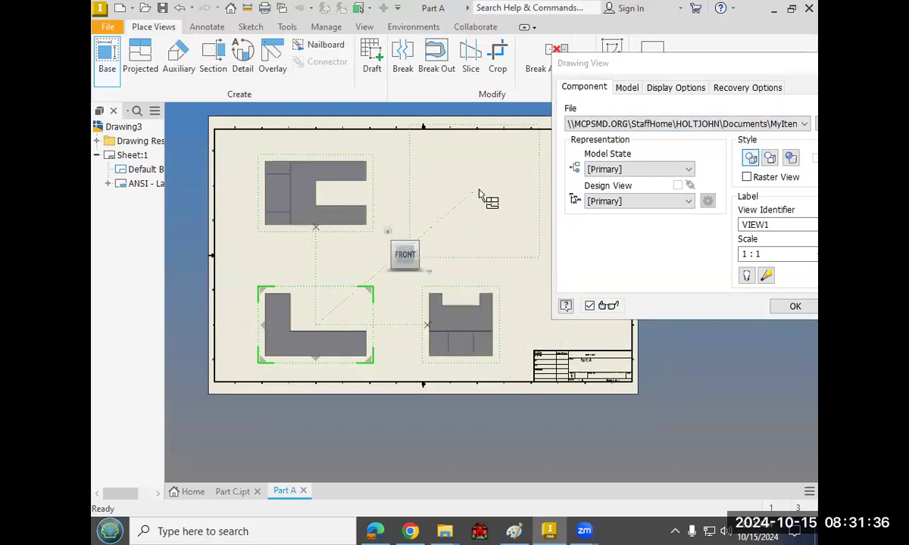
{"action": "left_click", "coordinate": [490, 195]}
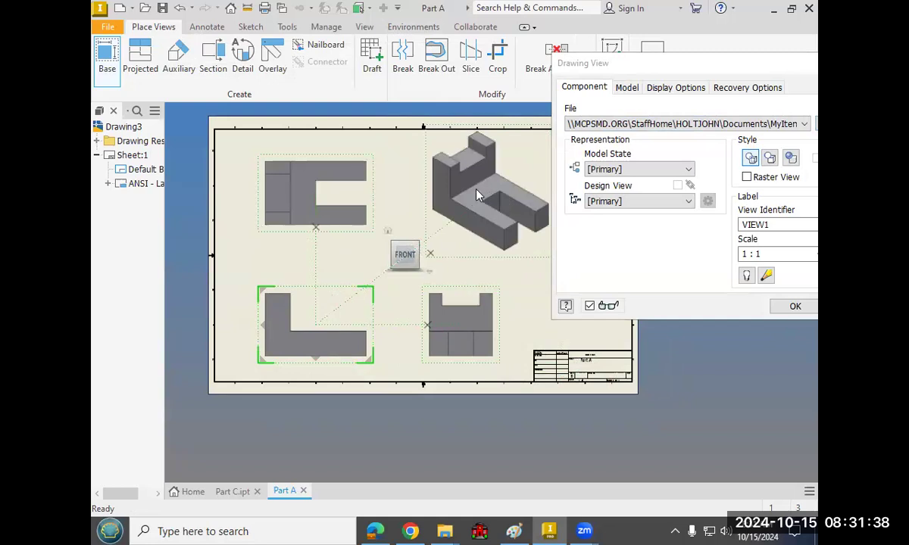
{"action": "right_click", "coordinate": [383, 198]}
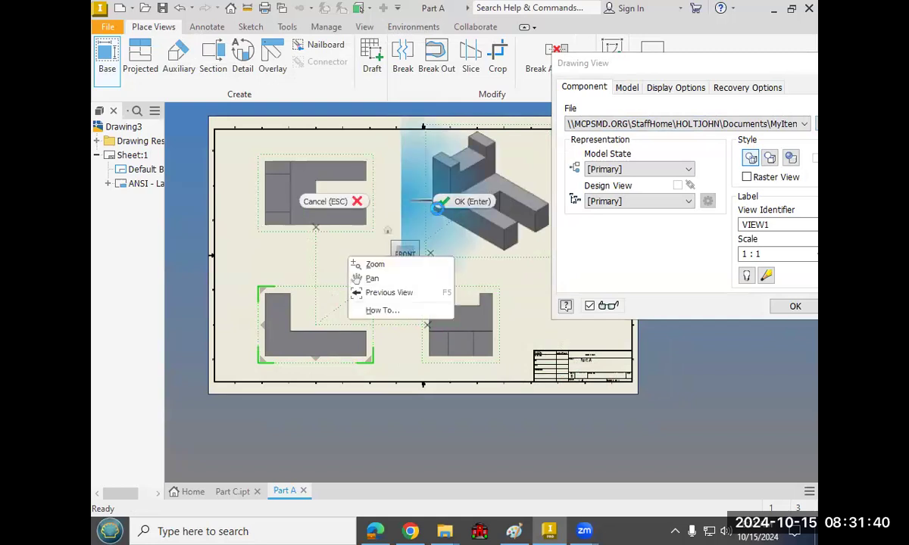
{"action": "left_click", "coordinate": [439, 205]}
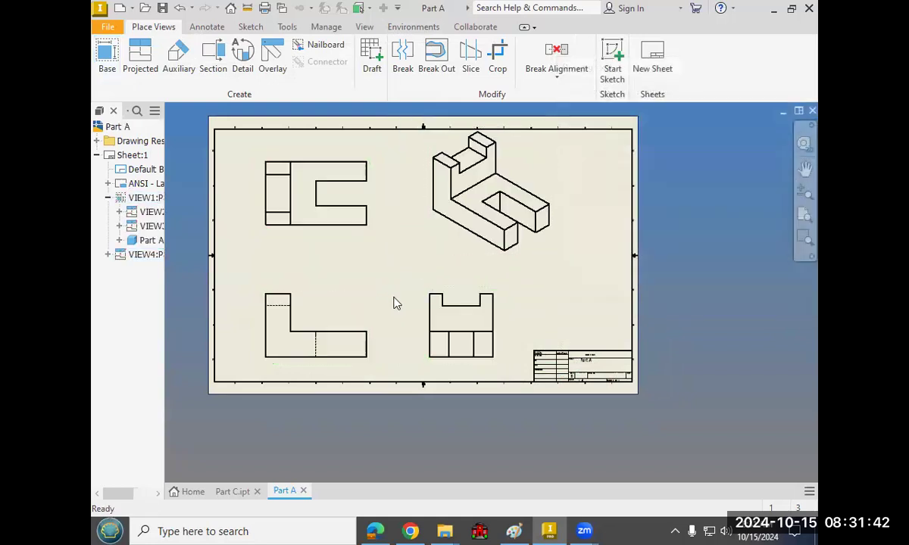
Space out the views by shifting the isometric view outward, the front view upward and the side view closer to the front view.
{"action": "scroll", "coordinate": [583, 365], "scroll_direction": "down", "scroll_amount": 2}
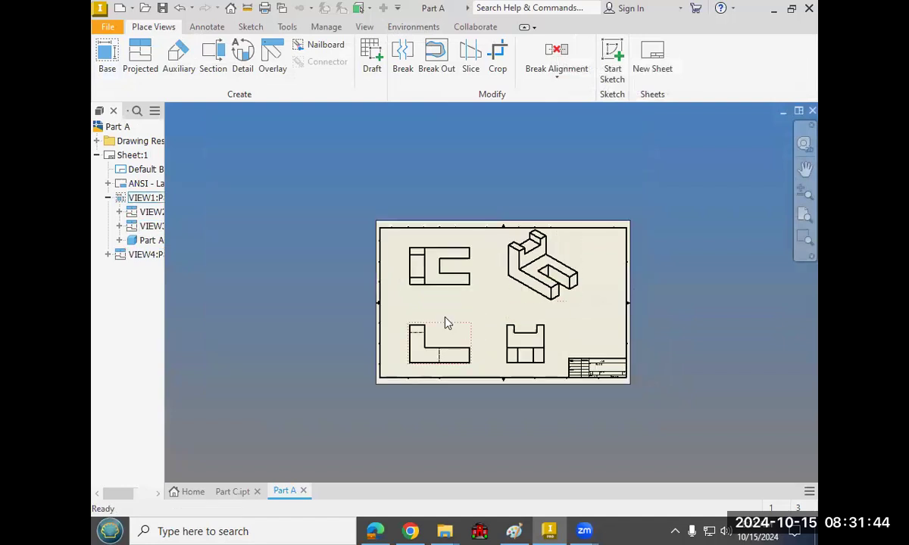
{"action": "scroll", "coordinate": [473, 325], "scroll_direction": "up", "scroll_amount": 2}
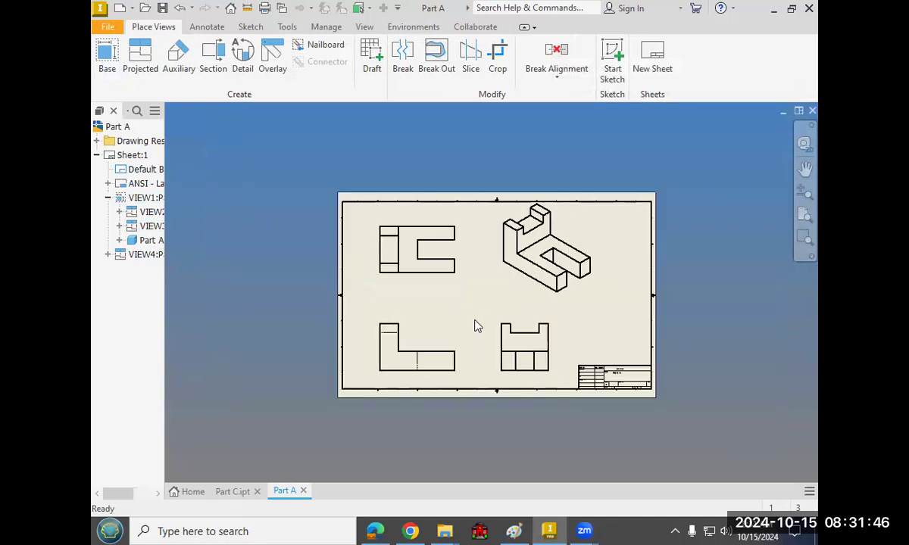
{"action": "scroll", "coordinate": [474, 326], "scroll_direction": "up", "scroll_amount": 3}
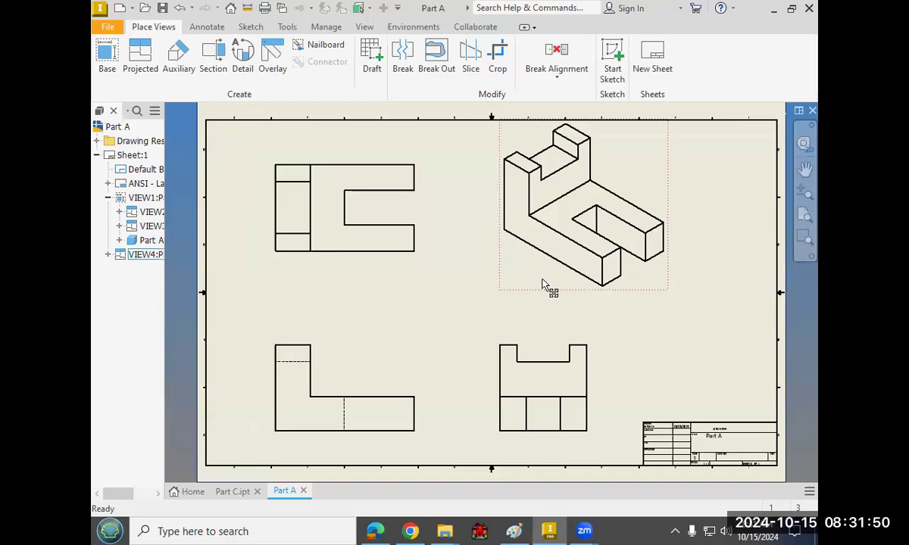
{"action": "left_click_drag", "start_coordinate": [550, 294], "coordinate": [589, 308]}
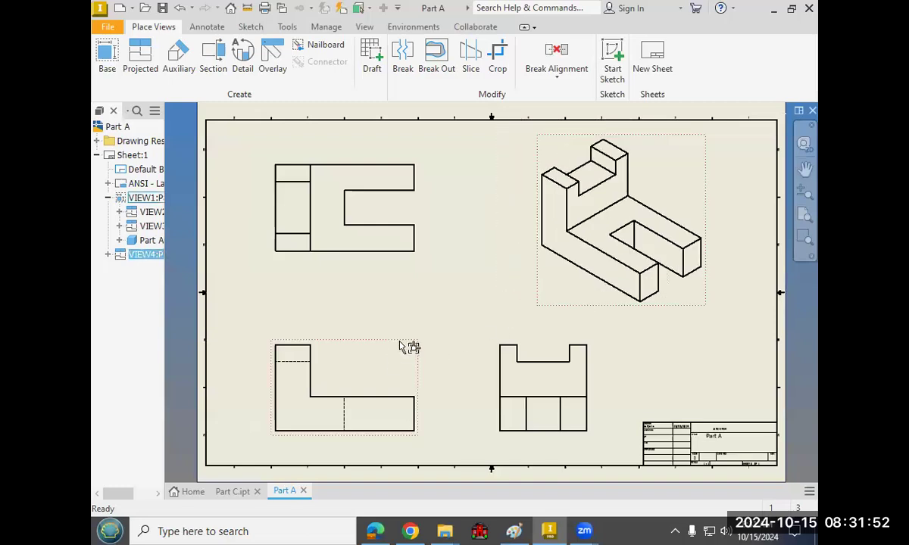
{"action": "left_click_drag", "start_coordinate": [394, 327], "coordinate": [390, 304]}
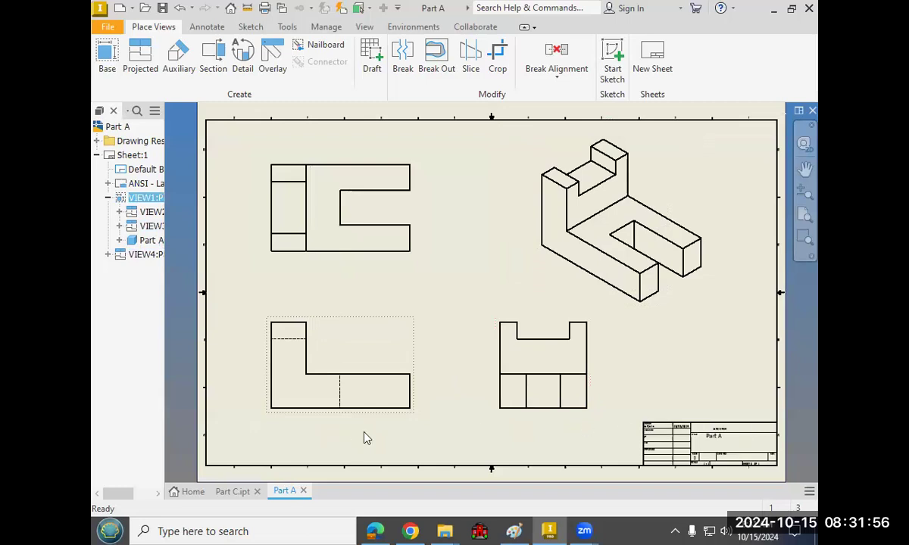
{"action": "left_click_drag", "start_coordinate": [539, 321], "coordinate": [522, 321]}
{"action": "left_click", "coordinate": [554, 282]}
{"action": "left_click_drag", "start_coordinate": [553, 275], "coordinate": [552, 274]}
Dimension the width of the upright leg above the front view and finish the Dimension command.
{"action": "left_click", "coordinate": [470, 275]}
{"action": "scroll", "coordinate": [497, 280], "scroll_direction": "down", "scroll_amount": 1}
{"action": "middle_click_drag", "start_coordinate": [458, 284], "coordinate": [493, 258]}
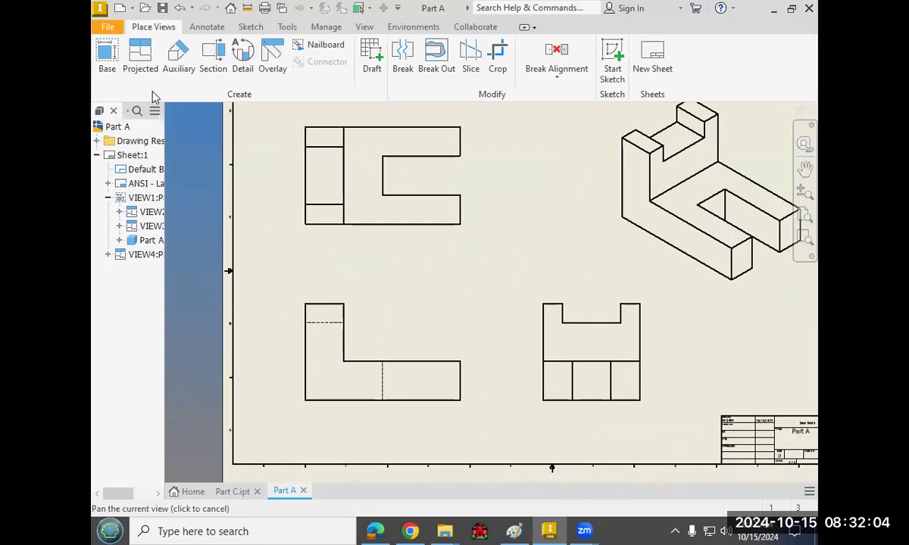
{"action": "left_click", "coordinate": [193, 29]}
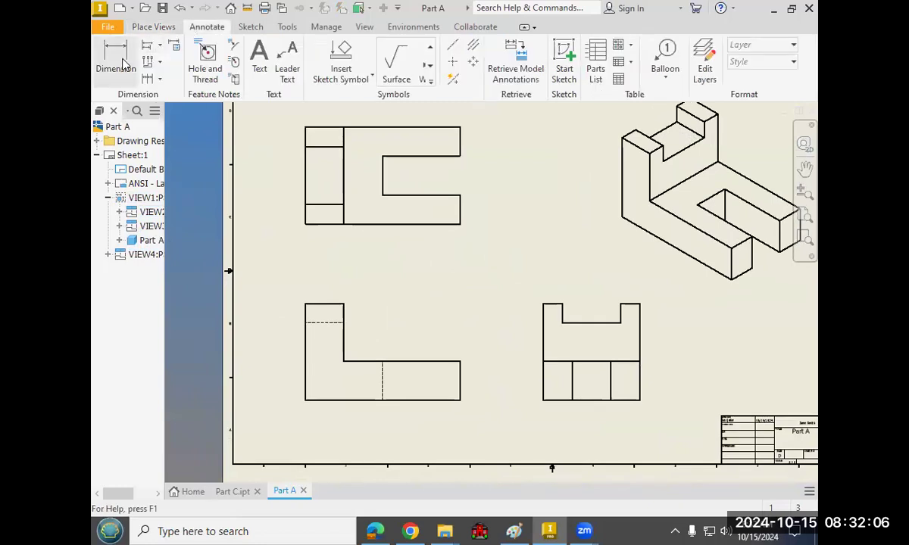
{"action": "left_click", "coordinate": [115, 57]}
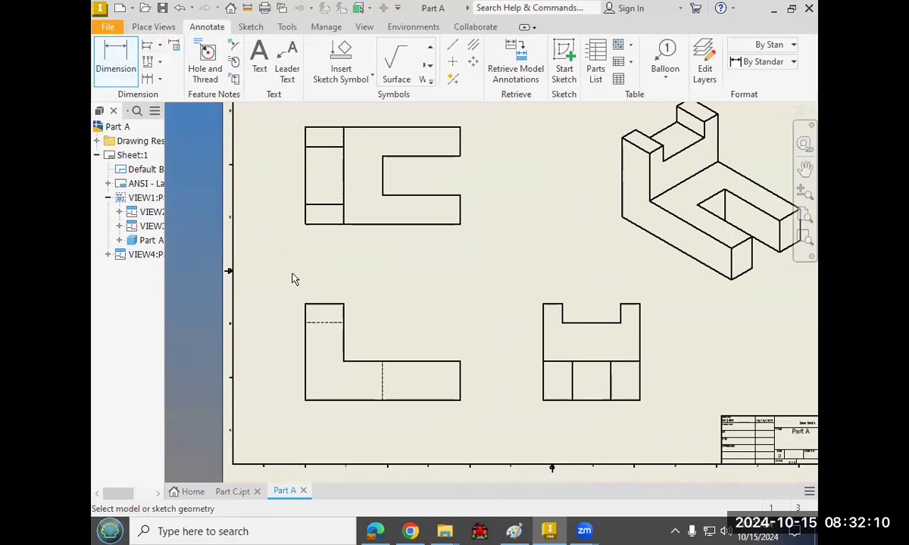
{"action": "left_click", "coordinate": [305, 310]}
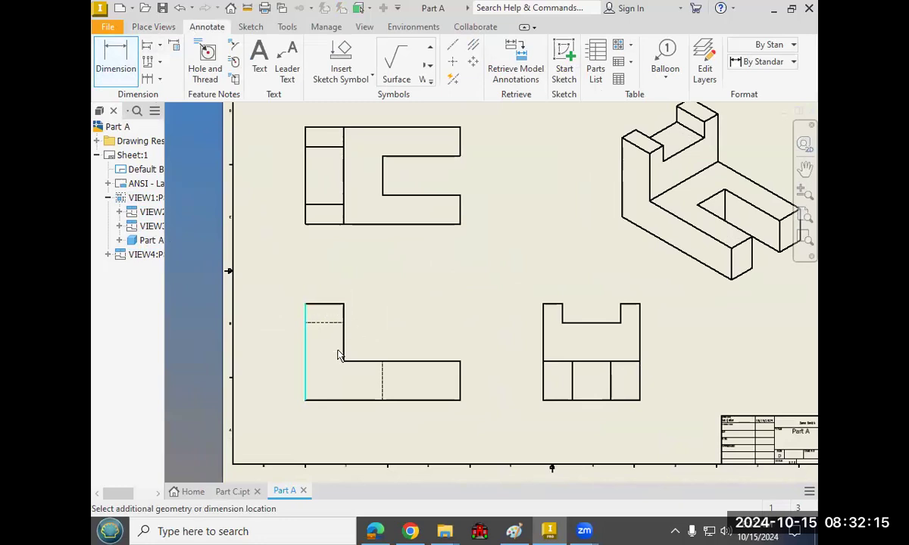
{"action": "left_click", "coordinate": [342, 307]}
{"action": "left_click", "coordinate": [325, 294]}
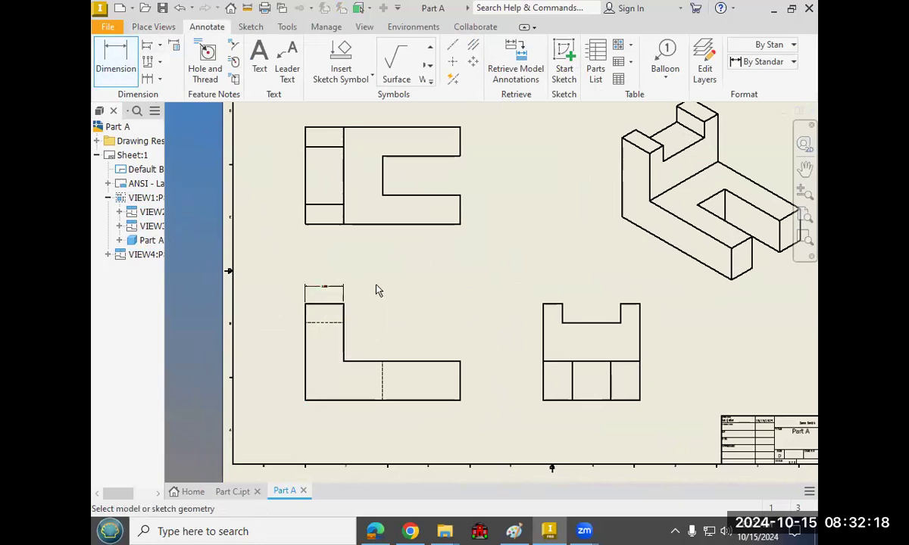
{"action": "right_click", "coordinate": [329, 288]}
{"action": "left_click", "coordinate": [387, 288]}
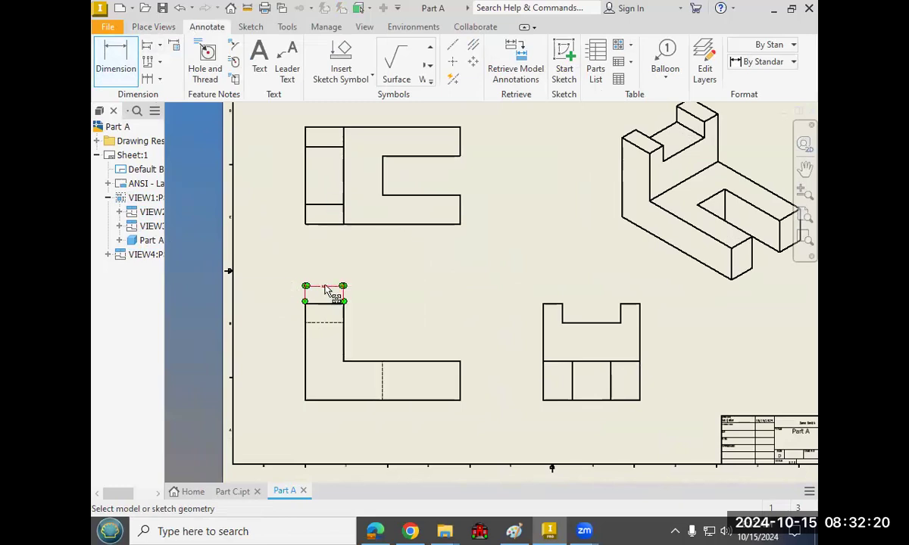
Edit the dimension's style so the Note Text (ANSI) text style has a height of 0.240 in, and save it.
{"action": "right_click", "coordinate": [326, 289]}
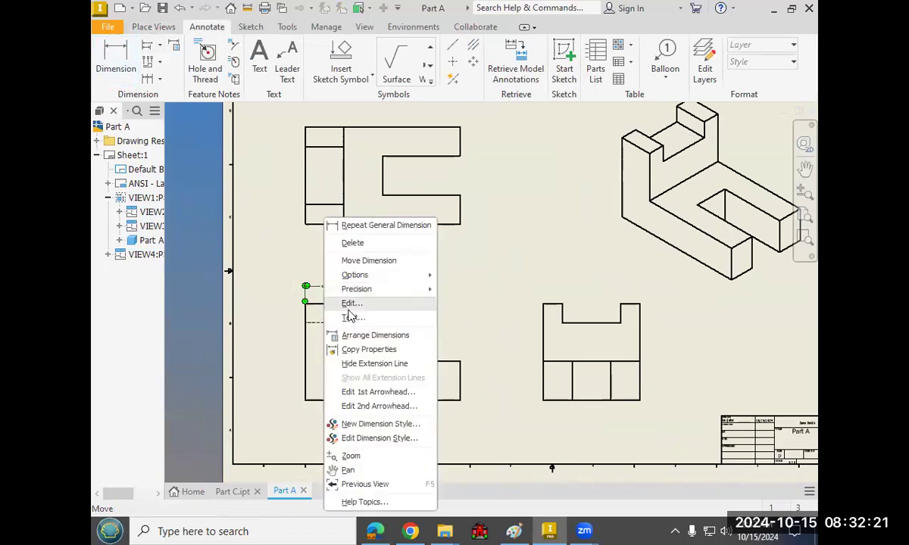
{"action": "left_click", "coordinate": [357, 440]}
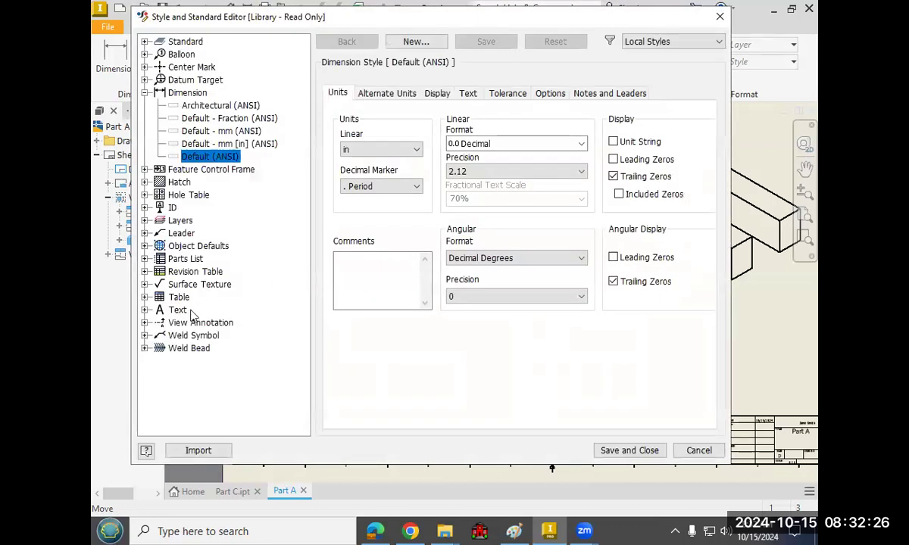
{"action": "left_click", "coordinate": [144, 310]}
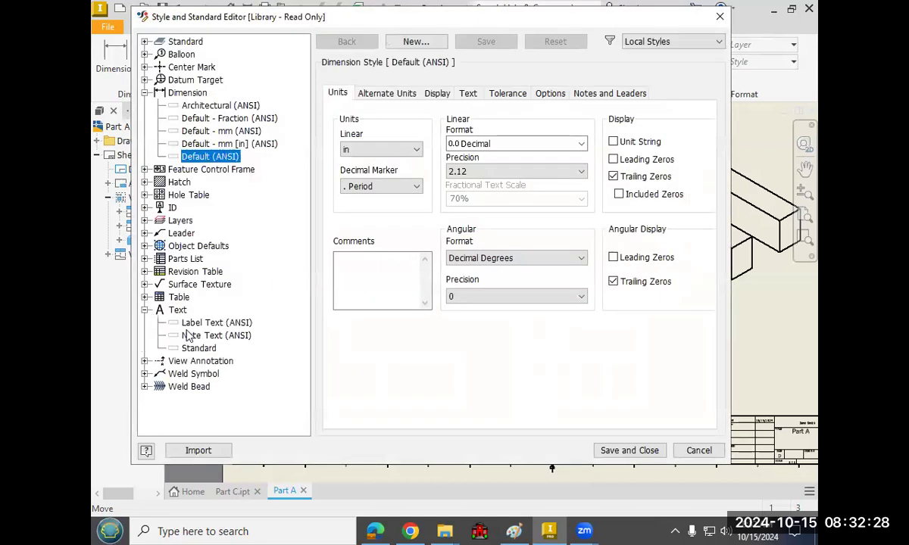
{"action": "left_click", "coordinate": [198, 337]}
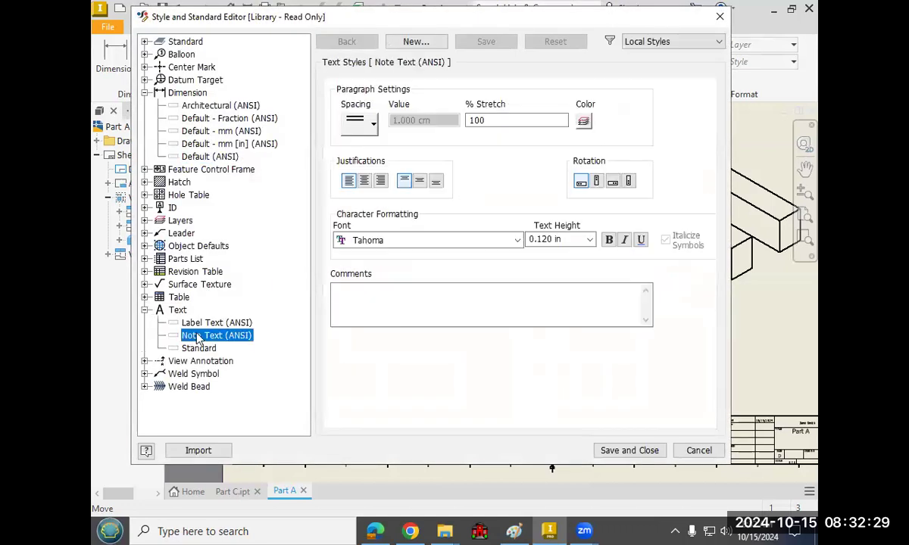
{"action": "left_click", "coordinate": [590, 240]}
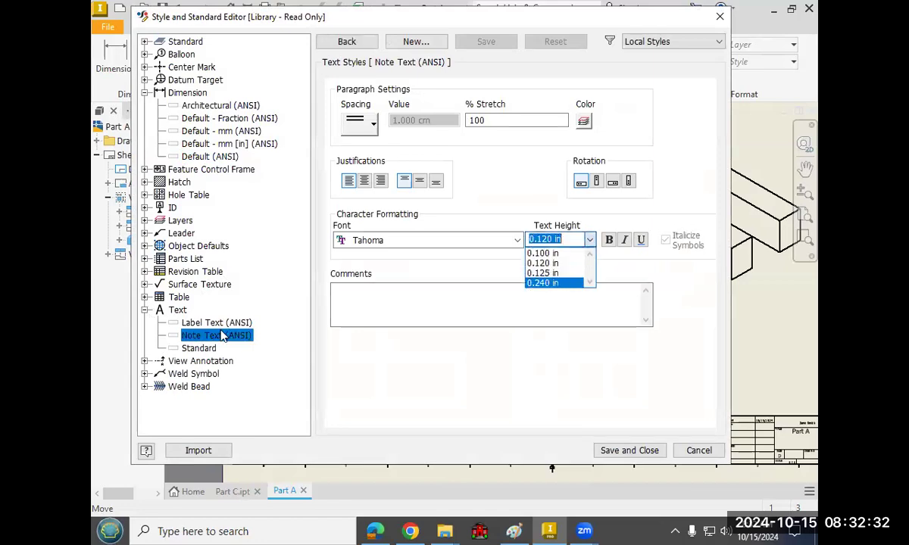
{"action": "left_click", "coordinate": [232, 333]}
{"action": "left_click", "coordinate": [591, 241]}
{"action": "left_click", "coordinate": [546, 281]}
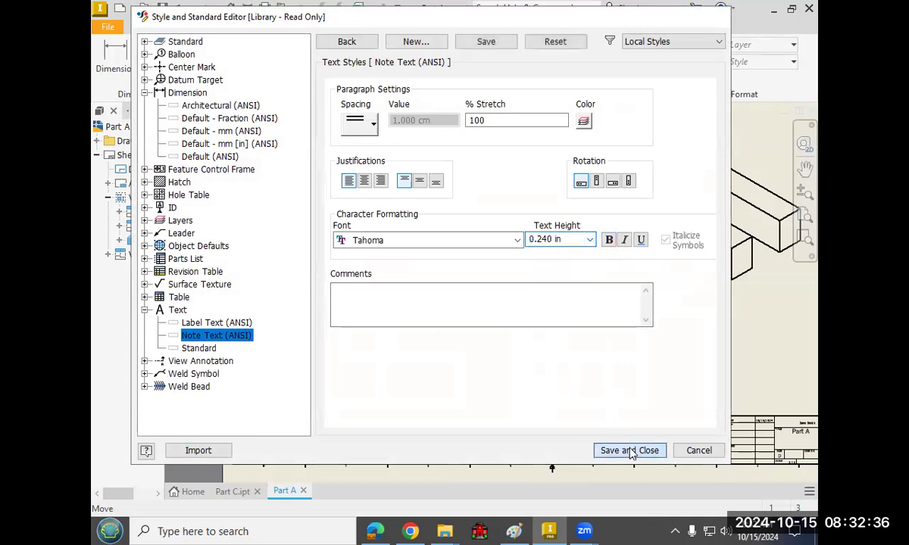
{"action": "left_click", "coordinate": [630, 450]}
Edit the leg-width dimension's style to give the Note Text (ANSI) text style a height of 0.400 in, and save it.
{"action": "left_click", "coordinate": [324, 289]}
{"action": "right_click", "coordinate": [324, 290]}
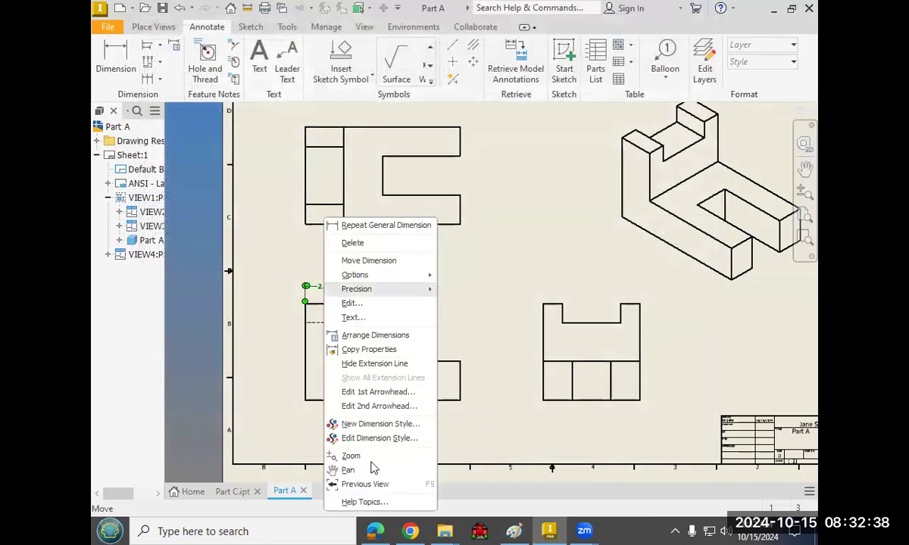
{"action": "left_click", "coordinate": [385, 451]}
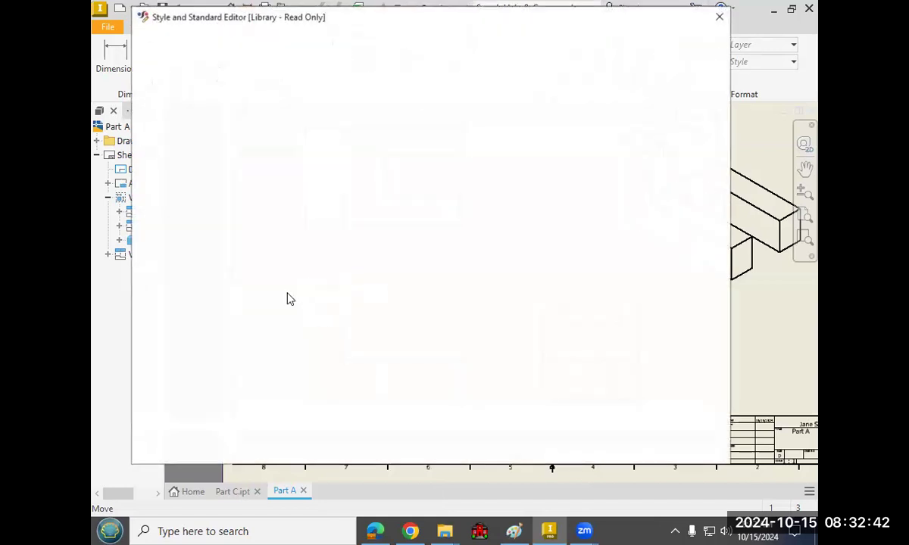
{"action": "left_click", "coordinate": [145, 309]}
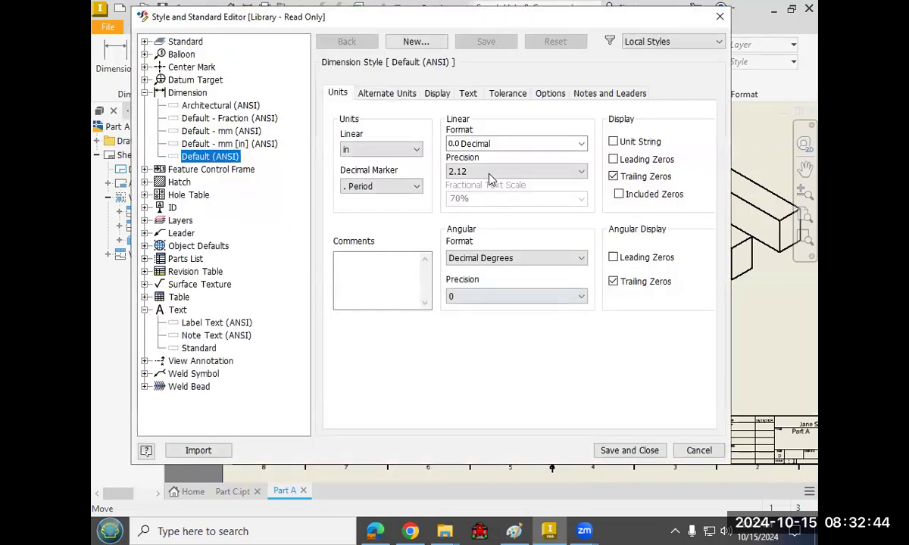
{"action": "left_click", "coordinate": [214, 335]}
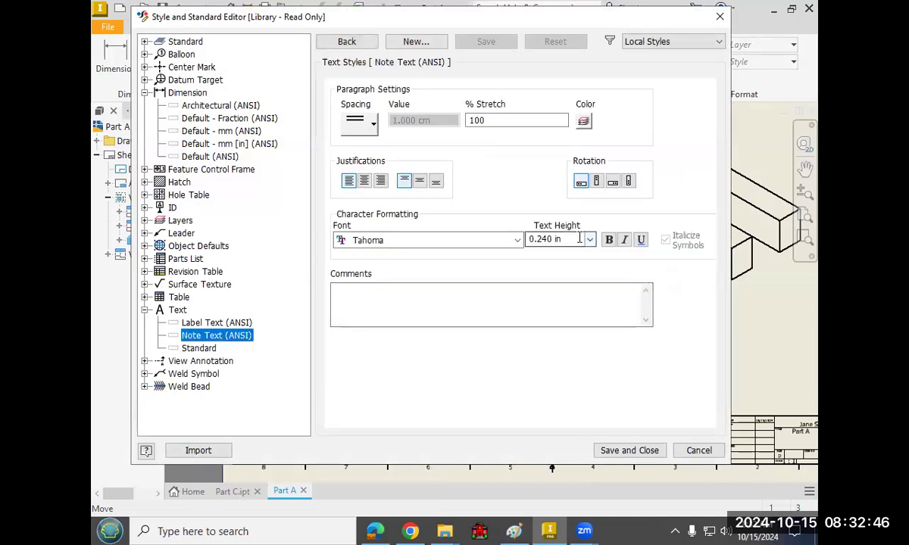
{"action": "double_click", "coordinate": [580, 238]}
{"action": "type", "text": ".4"}
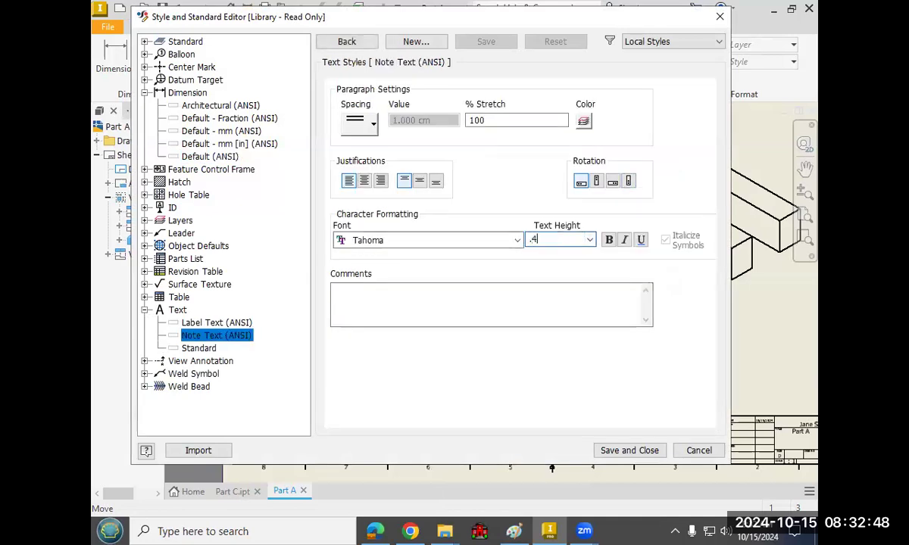
{"action": "key", "text": "Return"}
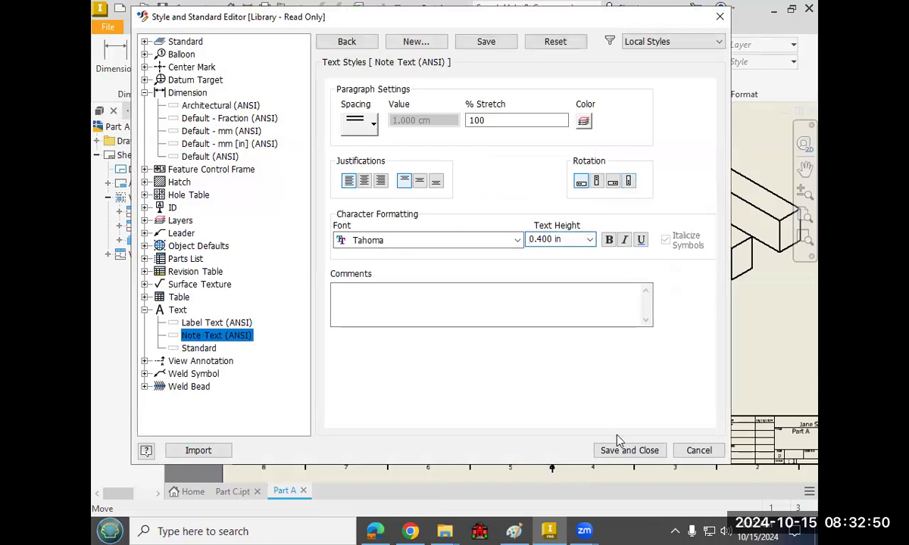
{"action": "left_click", "coordinate": [630, 451]}
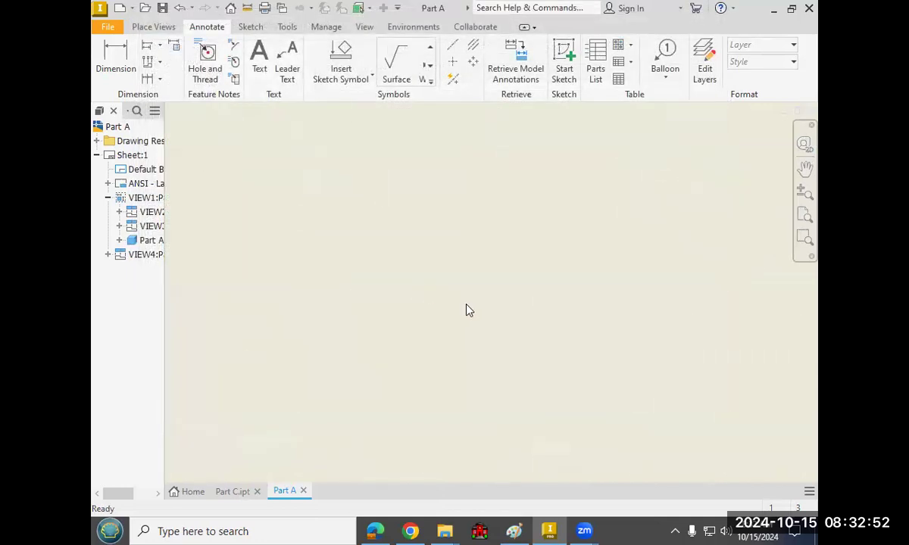
Dimension from the front view's outer left edge to the hidden line of the slot, placing it above the leg-width dimension.
{"action": "scroll", "coordinate": [467, 311], "scroll_direction": "down", "scroll_amount": 4}
{"action": "middle_click_drag", "start_coordinate": [472, 305], "coordinate": [454, 276]}
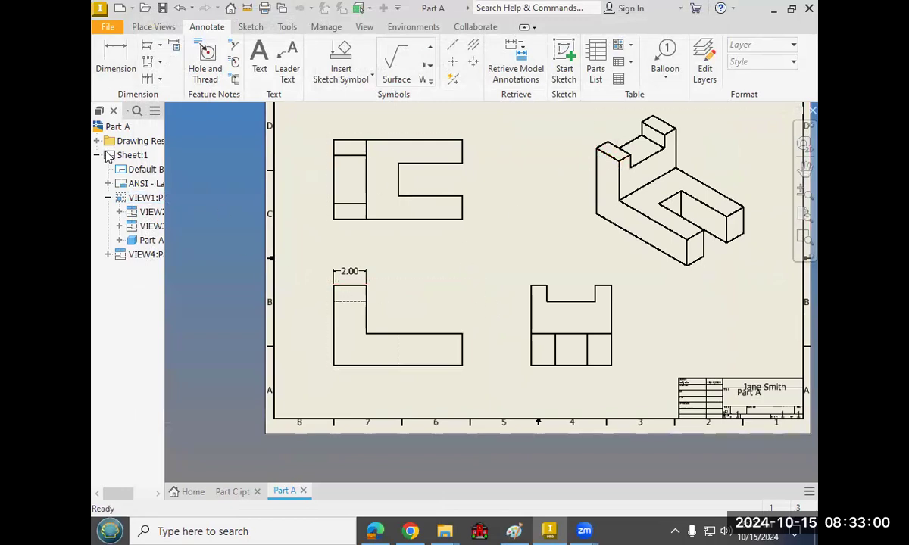
{"action": "left_click", "coordinate": [118, 61]}
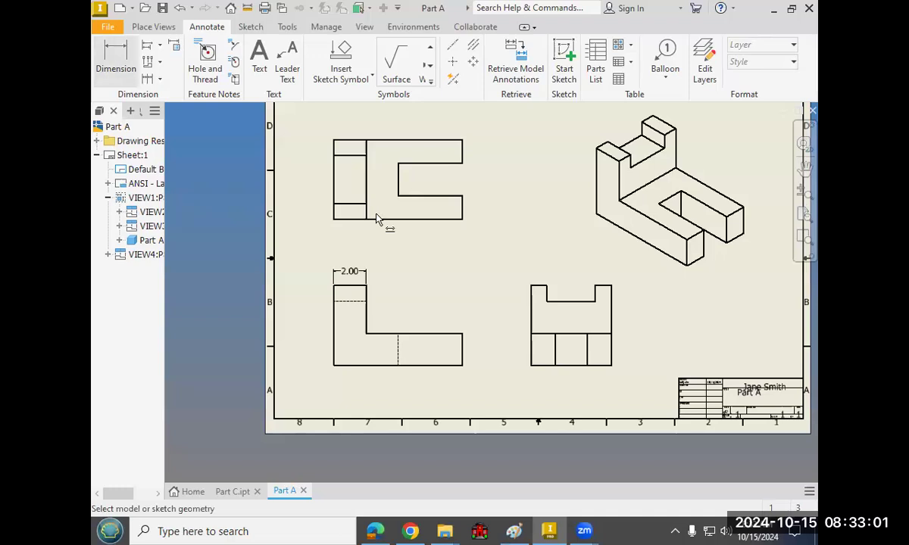
{"action": "left_click", "coordinate": [335, 287]}
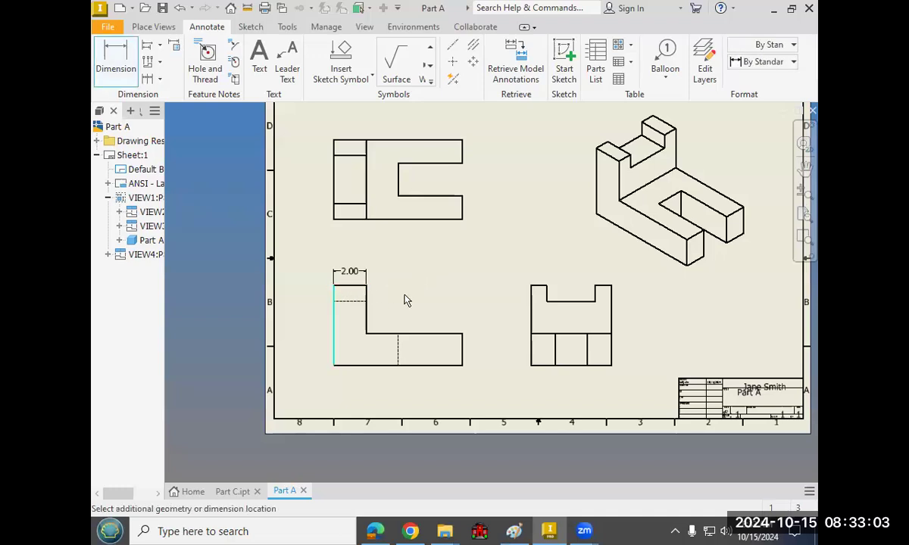
{"action": "left_click", "coordinate": [398, 344]}
{"action": "left_click", "coordinate": [390, 256]}
Dimension from the top view's left end to the slot's inner edge, place it below that view and finish the Dimension command.
{"action": "scroll", "coordinate": [426, 262], "scroll_direction": "down", "scroll_amount": 5}
{"action": "scroll", "coordinate": [426, 288], "scroll_direction": "up", "scroll_amount": 4}
{"action": "middle_click_drag", "start_coordinate": [427, 289], "coordinate": [424, 301]}
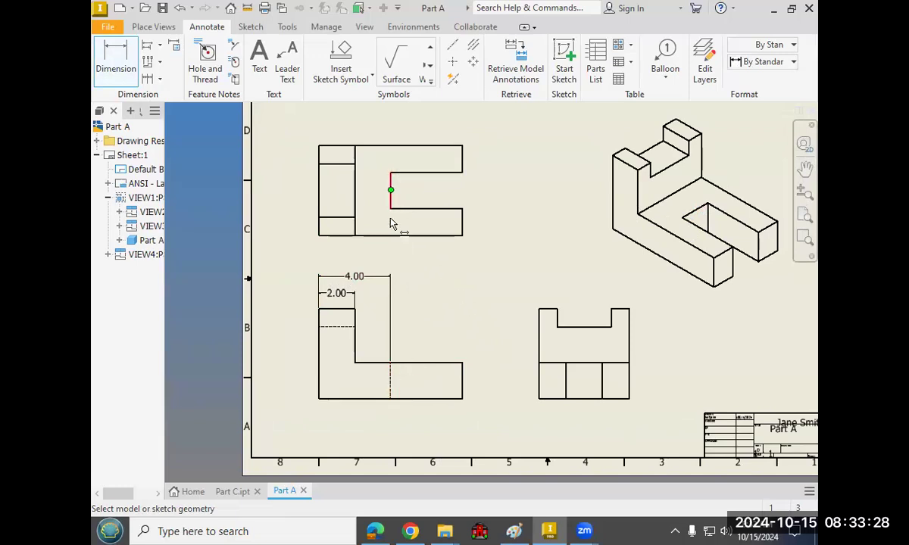
{"action": "left_click", "coordinate": [331, 236]}
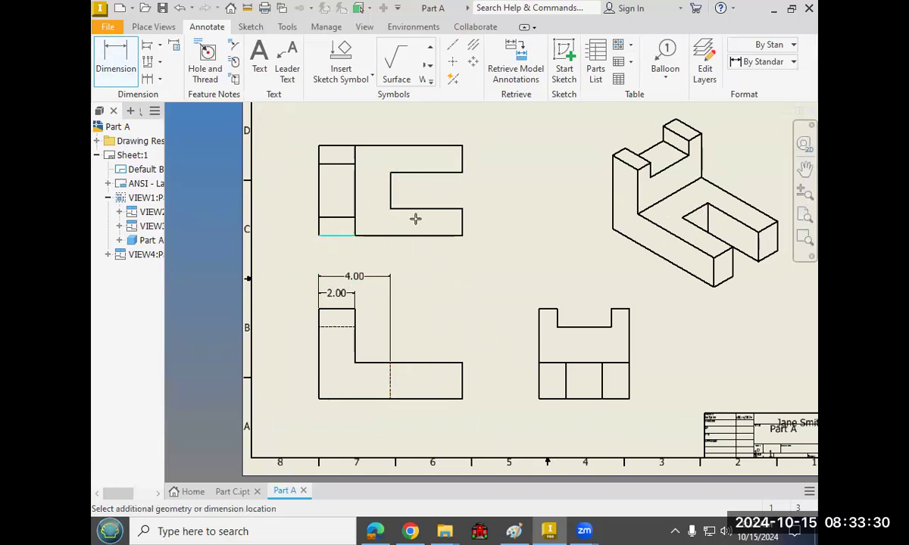
{"action": "left_click", "coordinate": [379, 232]}
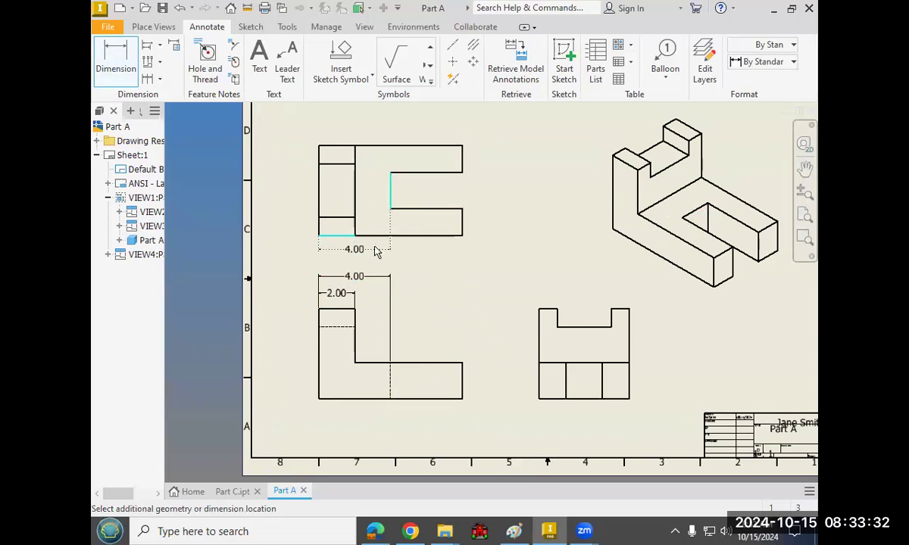
{"action": "left_click", "coordinate": [377, 252]}
{"action": "scroll", "coordinate": [395, 215], "scroll_direction": "up", "scroll_amount": 3}
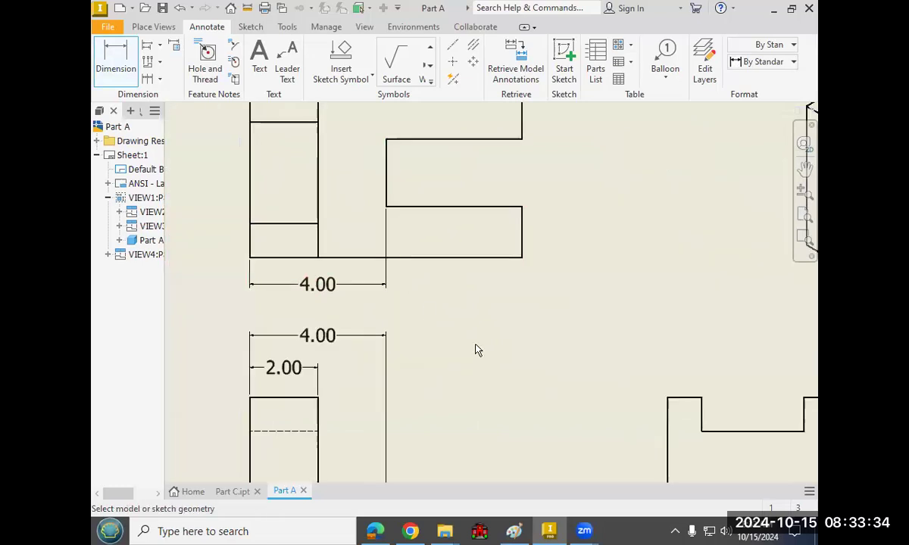
{"action": "scroll", "coordinate": [477, 350], "scroll_direction": "down", "scroll_amount": 3}
{"action": "right_click", "coordinate": [499, 343]}
{"action": "left_click", "coordinate": [454, 416]}
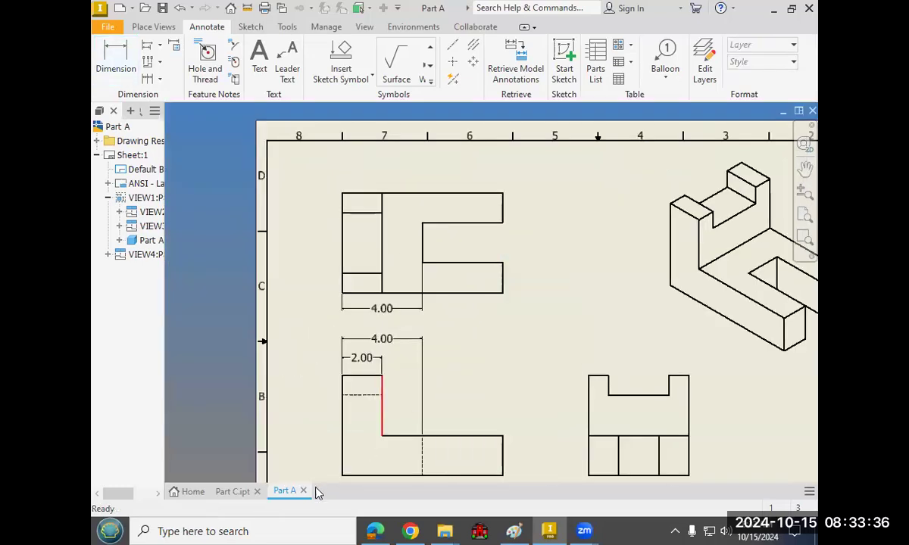
Switch to Chrome and review the dimensioning "sins" list, highlighting the rules on dimensioning inside views, hidden lines and extension lines across views.
{"action": "left_click", "coordinate": [409, 531]}
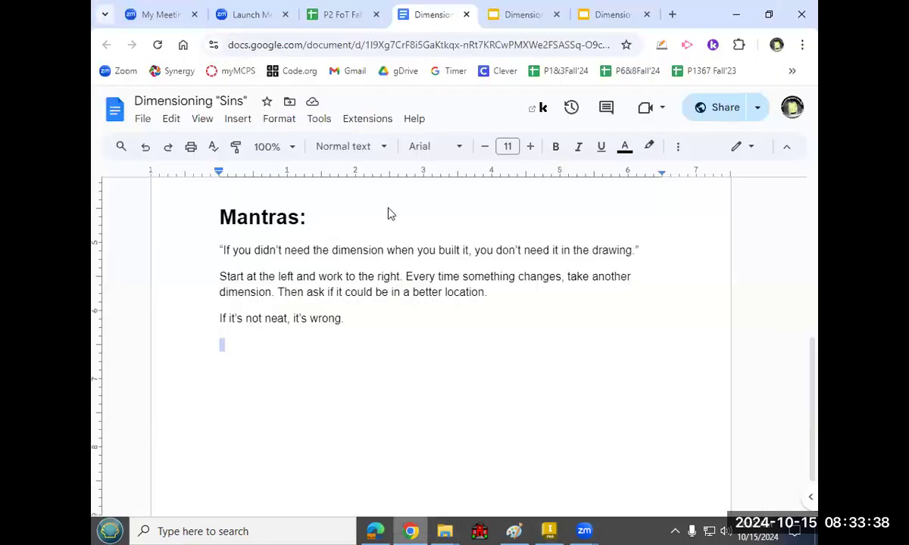
{"action": "scroll", "coordinate": [379, 286], "scroll_direction": "up", "scroll_amount": 5}
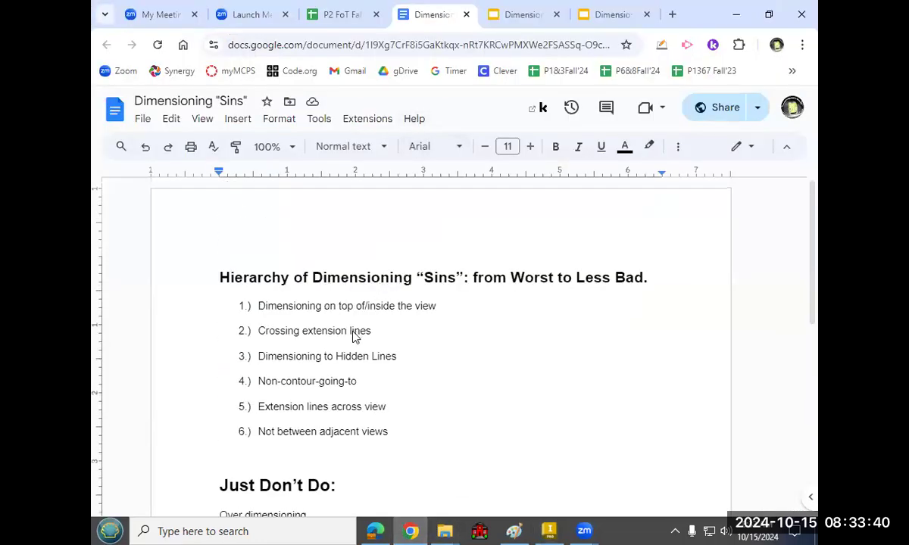
{"action": "scroll", "coordinate": [353, 336], "scroll_direction": "down", "scroll_amount": 1}
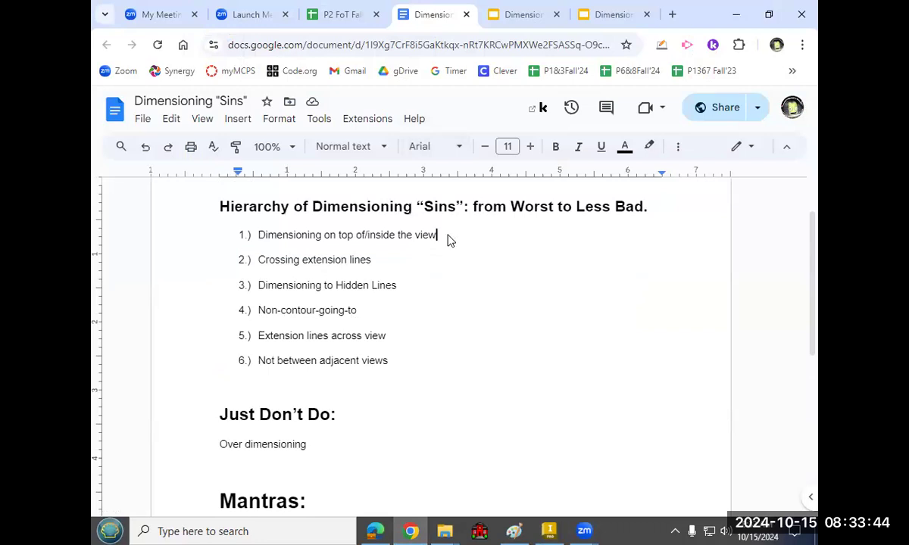
{"action": "left_click_drag", "start_coordinate": [446, 239], "coordinate": [348, 236]}
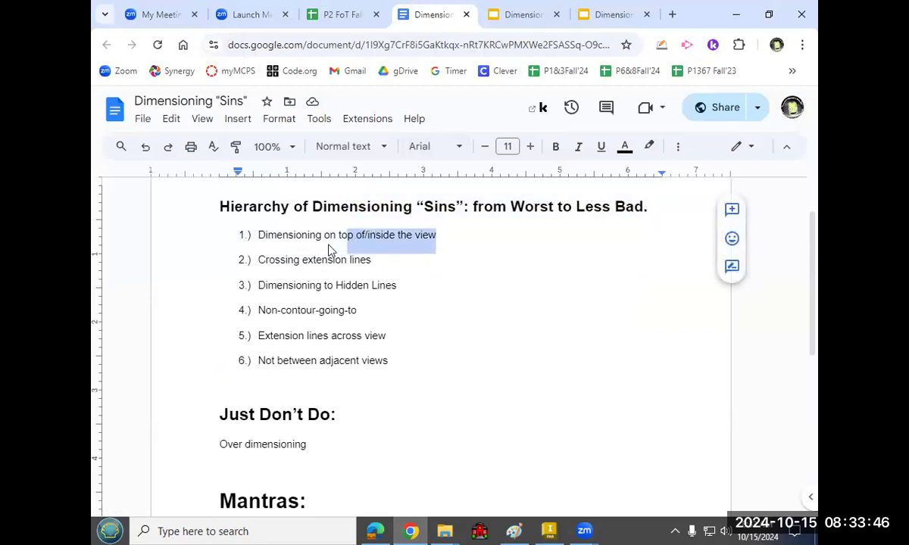
{"action": "left_click", "coordinate": [336, 289]}
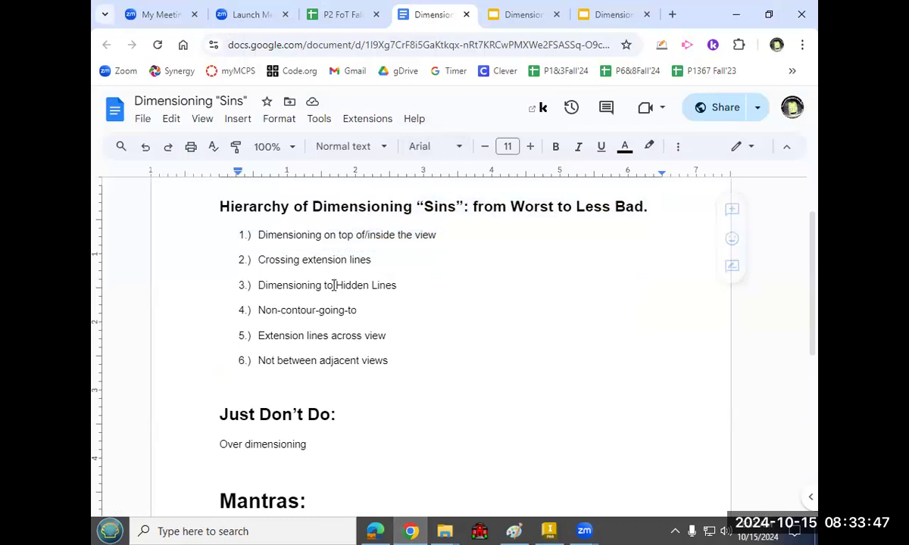
{"action": "left_click", "coordinate": [330, 340]}
{"action": "left_click_drag", "start_coordinate": [406, 286], "coordinate": [262, 292]}
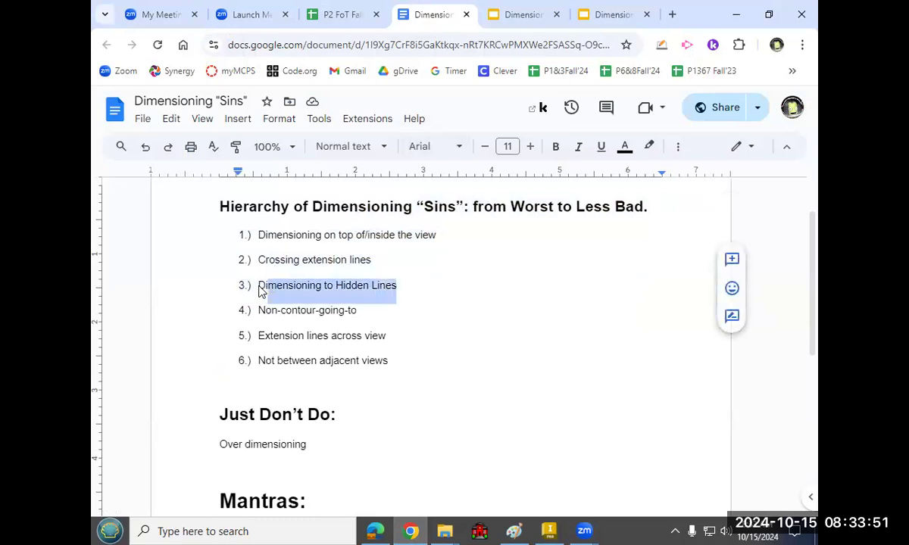
{"action": "left_click", "coordinate": [306, 340]}
{"action": "left_click_drag", "start_coordinate": [385, 336], "coordinate": [238, 349]}
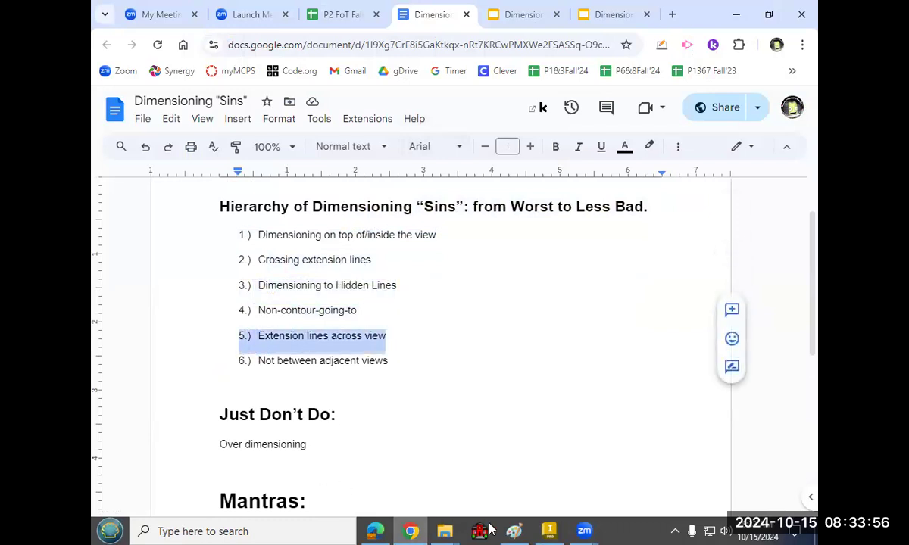
Switch back to Inventor and delete the dimension to the hidden slot line above the front view.
{"action": "left_click", "coordinate": [549, 531]}
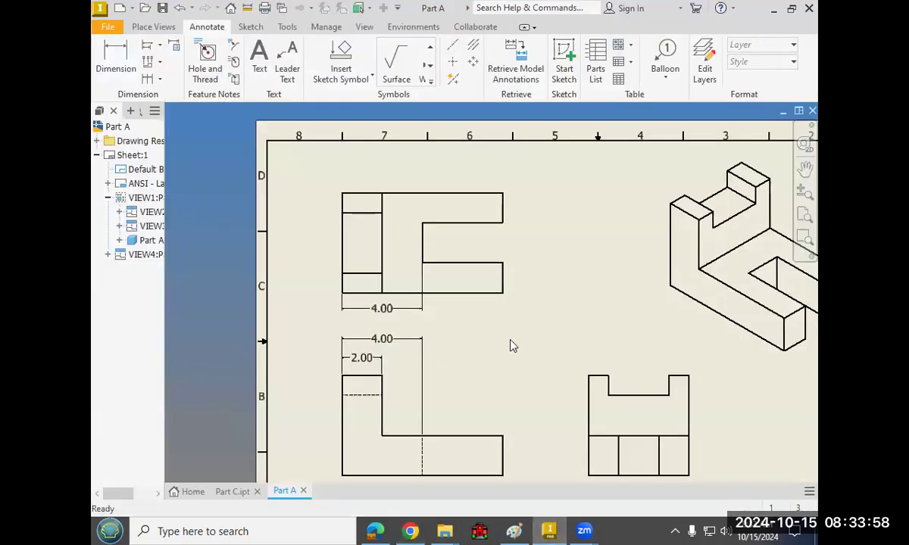
{"action": "left_click", "coordinate": [405, 345]}
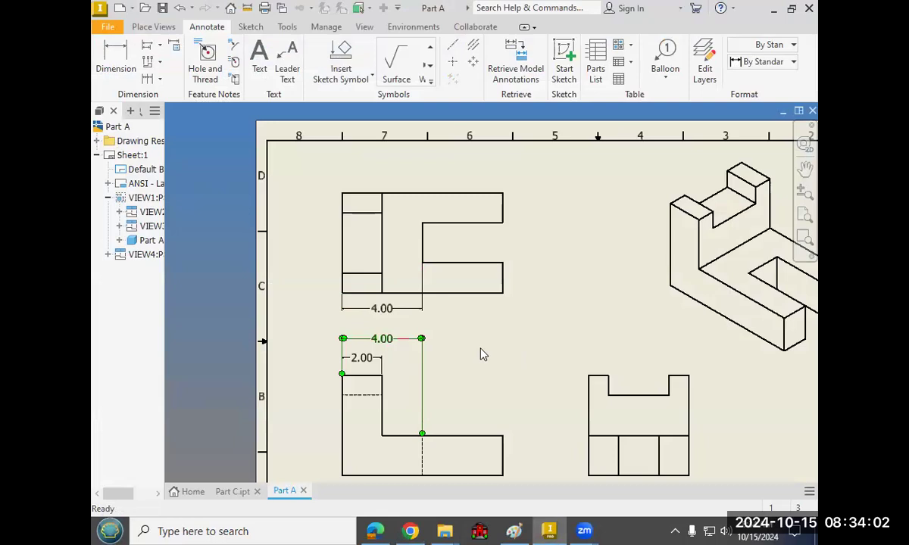
{"action": "key", "text": "Delete"}
Dimension the overall length of the front view, placing it above the leg-width dimension.
{"action": "scroll", "coordinate": [448, 343], "scroll_direction": "down", "scroll_amount": 3}
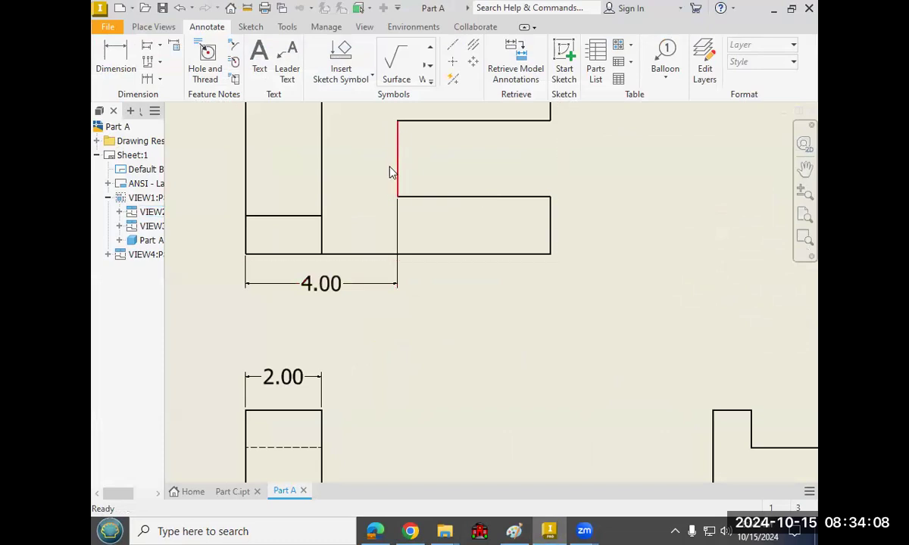
{"action": "scroll", "coordinate": [402, 364], "scroll_direction": "up", "scroll_amount": 2}
{"action": "middle_click_drag", "start_coordinate": [410, 385], "coordinate": [392, 319]}
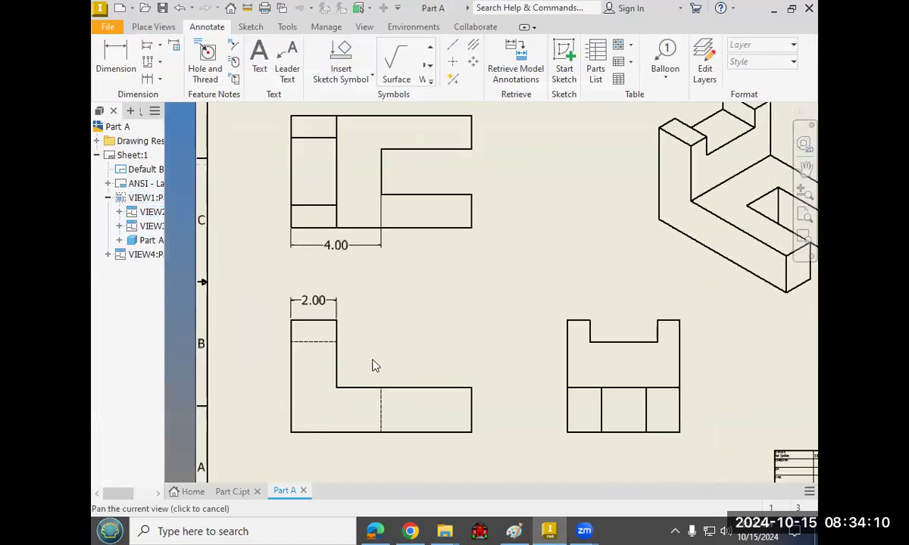
{"action": "middle_click_drag", "start_coordinate": [372, 366], "coordinate": [370, 357]}
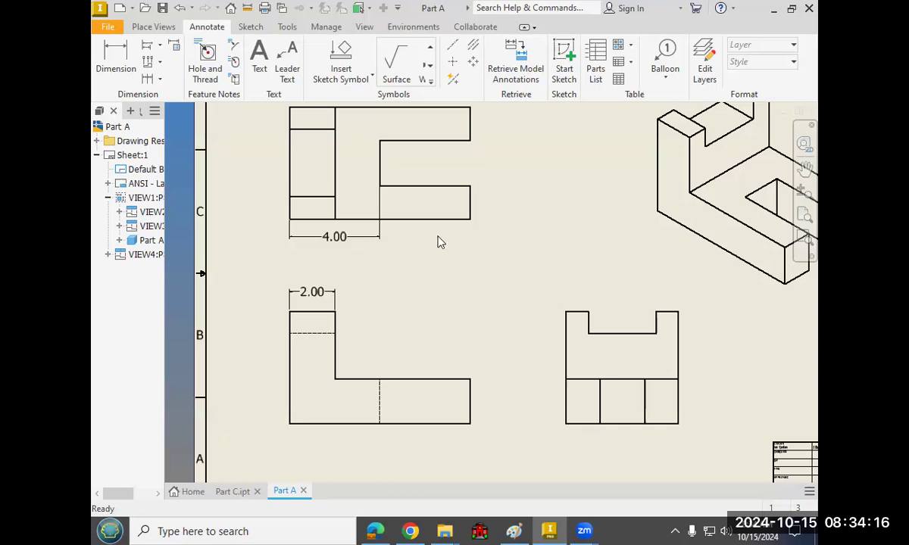
{"action": "left_click", "coordinate": [388, 187]}
{"action": "key", "text": "d"}
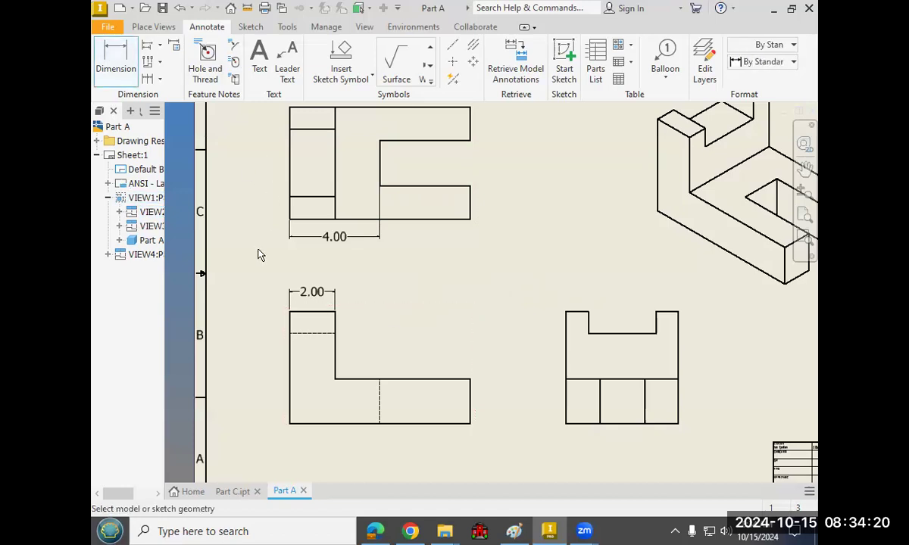
{"action": "left_click", "coordinate": [290, 363]}
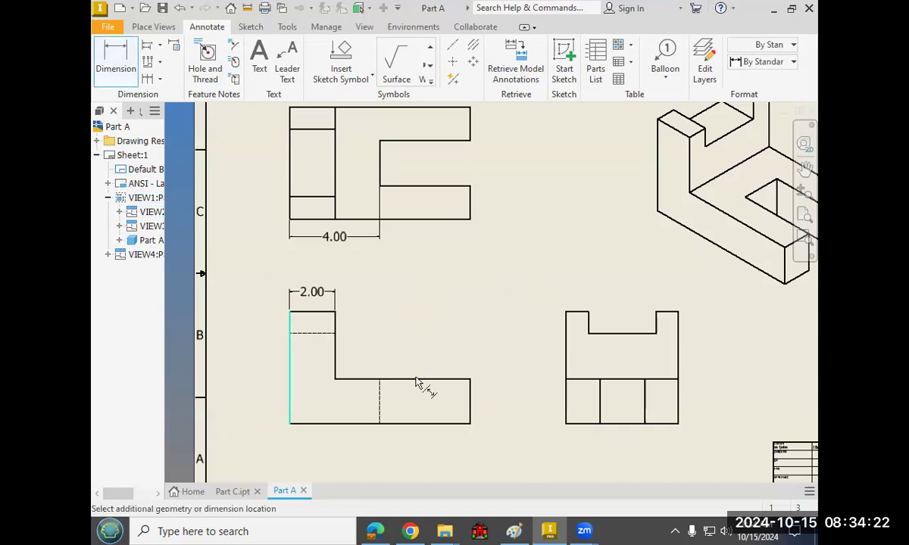
{"action": "left_click", "coordinate": [453, 378]}
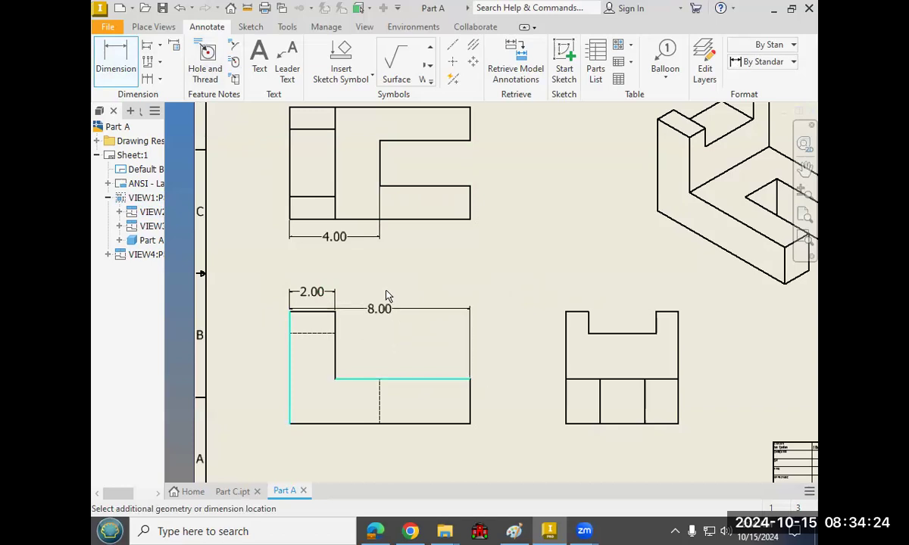
{"action": "left_click", "coordinate": [385, 281]}
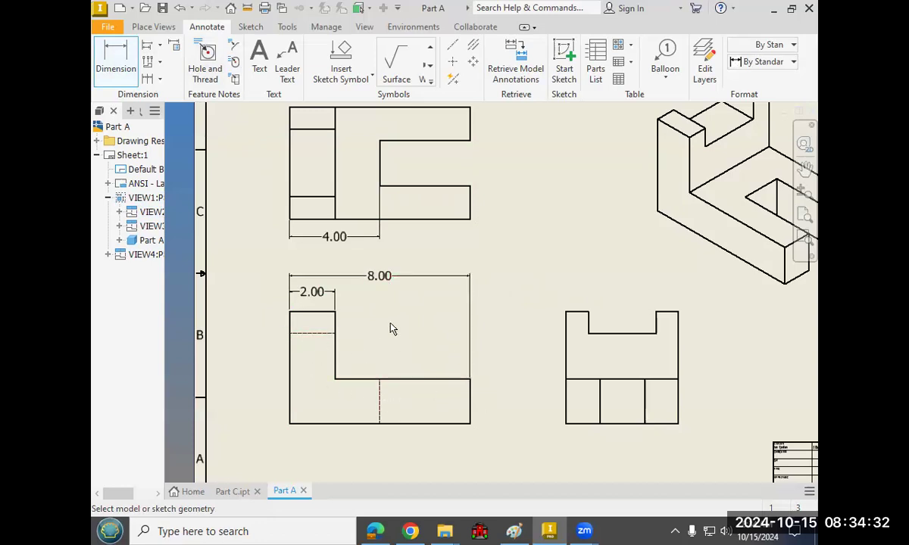
Dimension the base's height on the front view and again on the side view, both between the views, and finish the Dimension command.
{"action": "left_click", "coordinate": [470, 424]}
{"action": "left_click", "coordinate": [466, 380]}
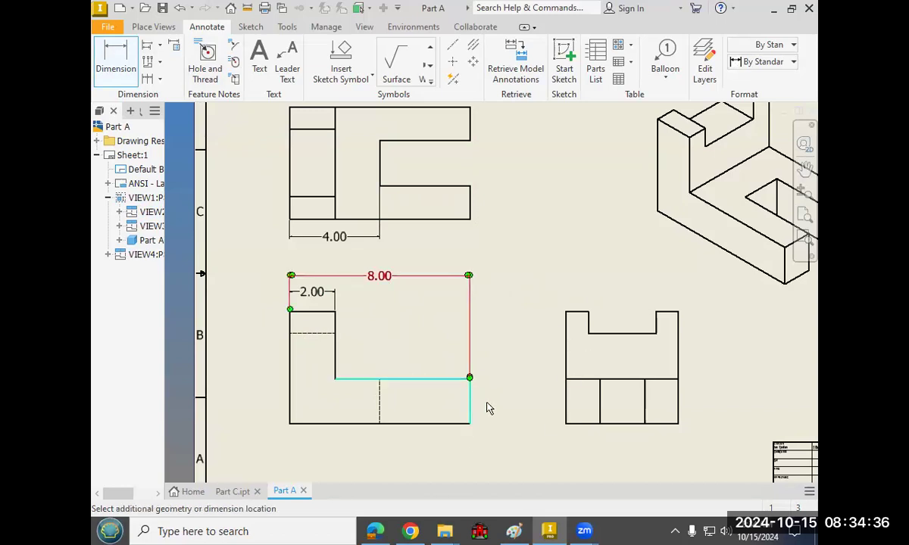
{"action": "left_click", "coordinate": [490, 407]}
{"action": "left_click", "coordinate": [565, 416]}
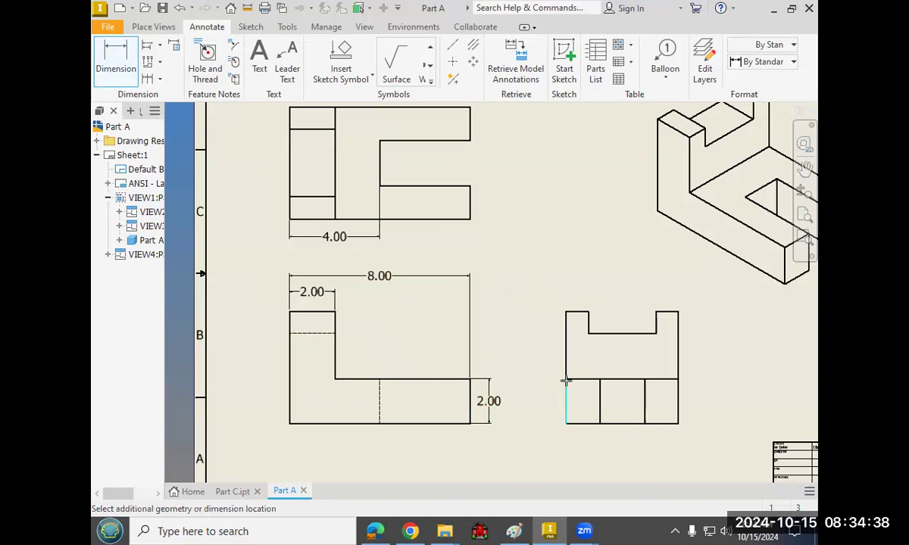
{"action": "left_click", "coordinate": [532, 399]}
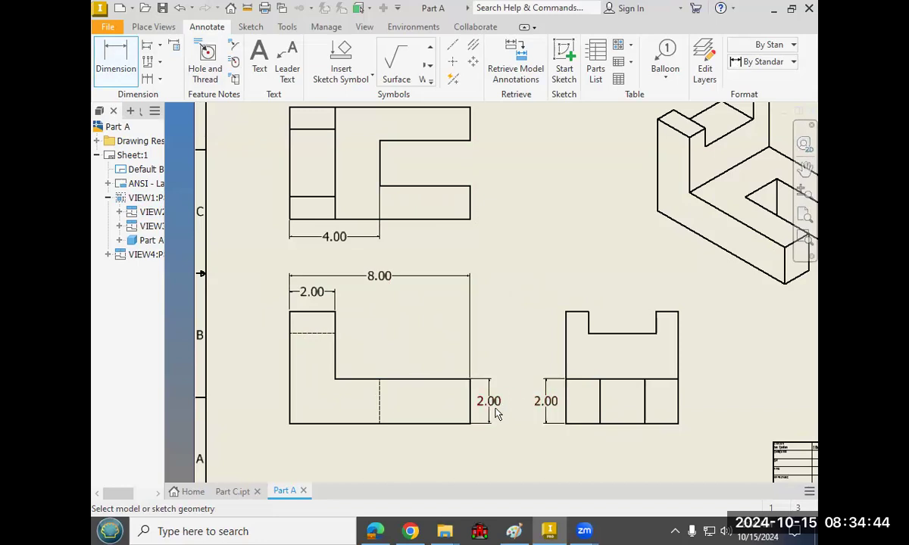
{"action": "right_click", "coordinate": [506, 316]}
{"action": "left_click", "coordinate": [542, 312]}
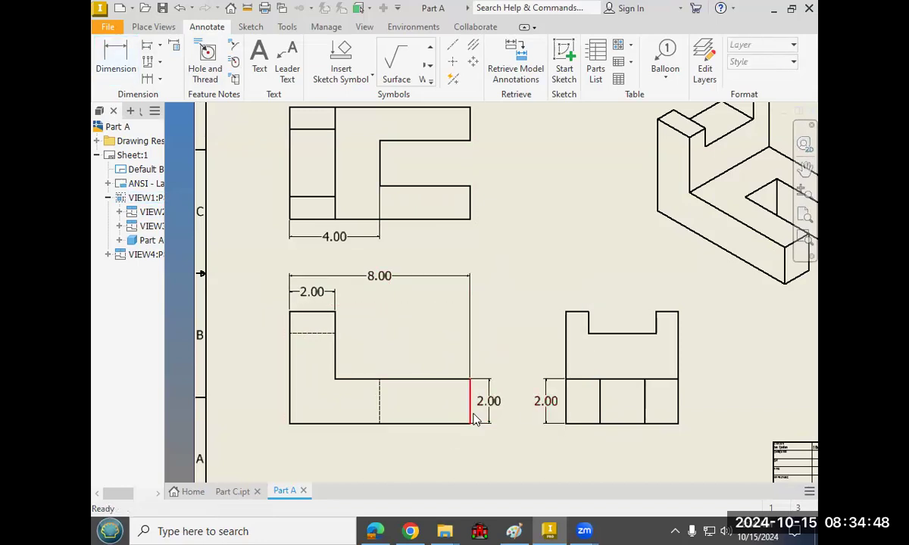
Delete the base-height dimension beside the side view, leaving only the one on the front view.
{"action": "left_click", "coordinate": [551, 407]}
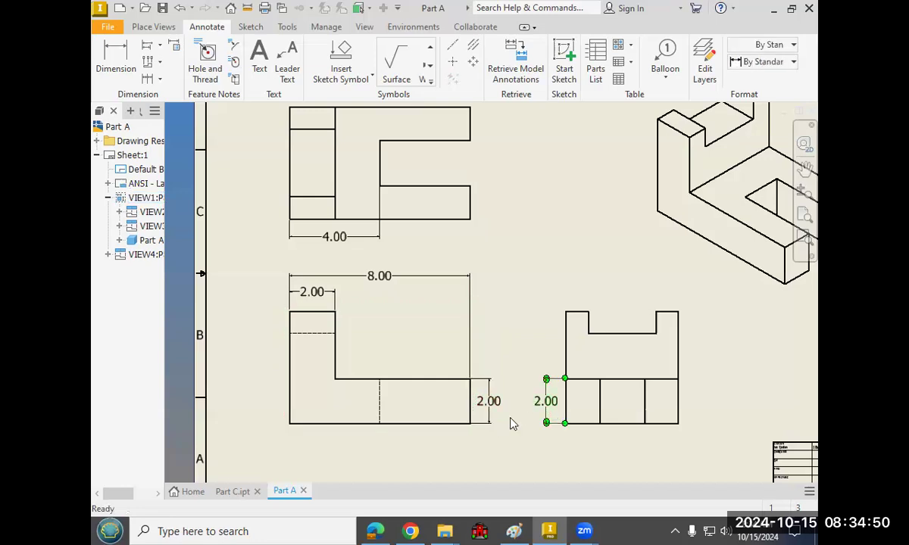
{"action": "key", "text": "Delete"}
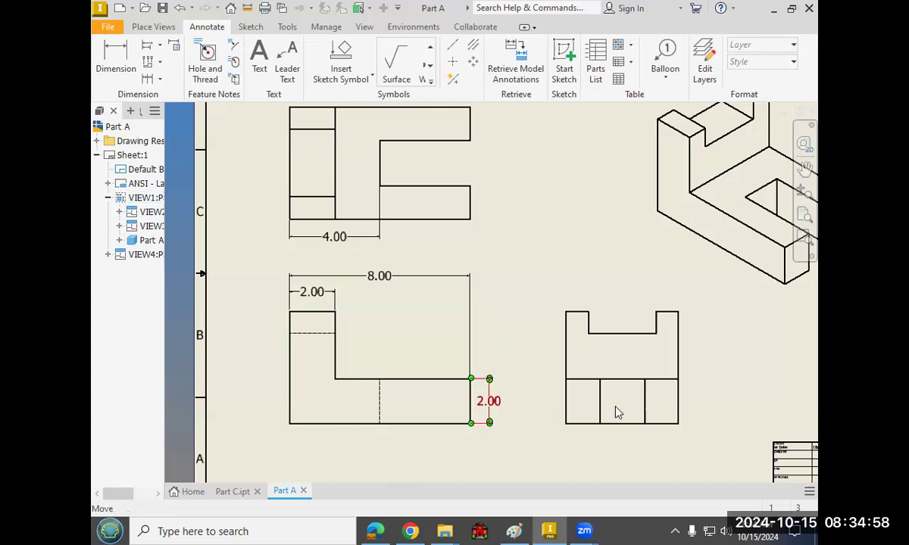
Try dimensioning the base's height on the side view between the views, and delete that duplicate dimension.
{"action": "key", "text": "d"}
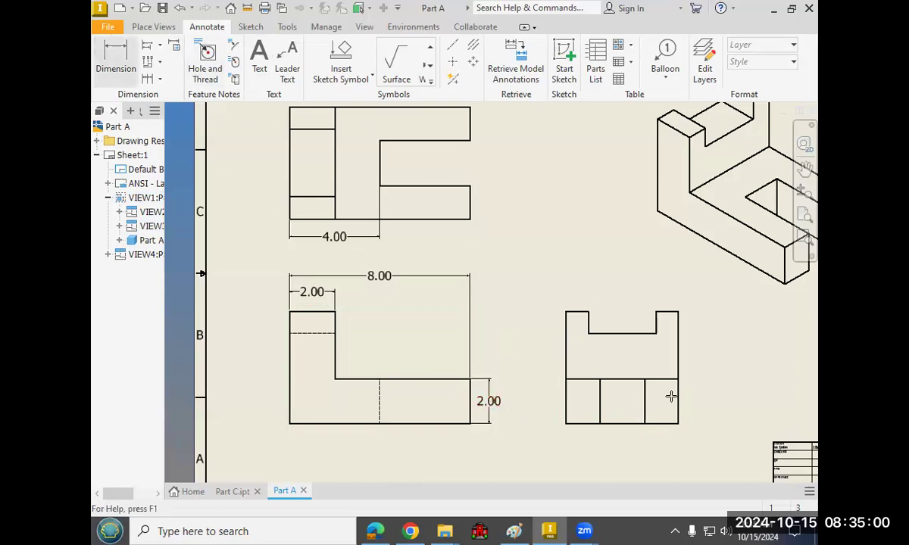
{"action": "left_click", "coordinate": [565, 391]}
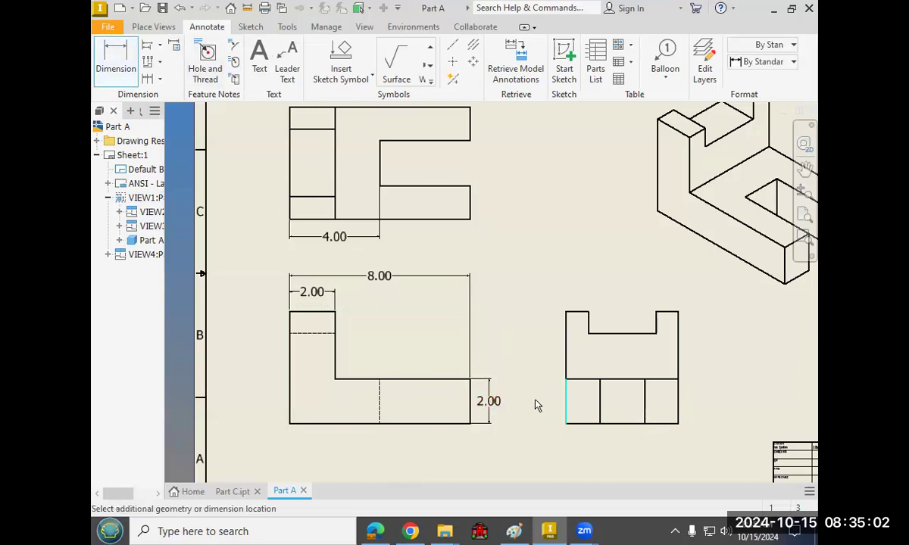
{"action": "left_click", "coordinate": [539, 400]}
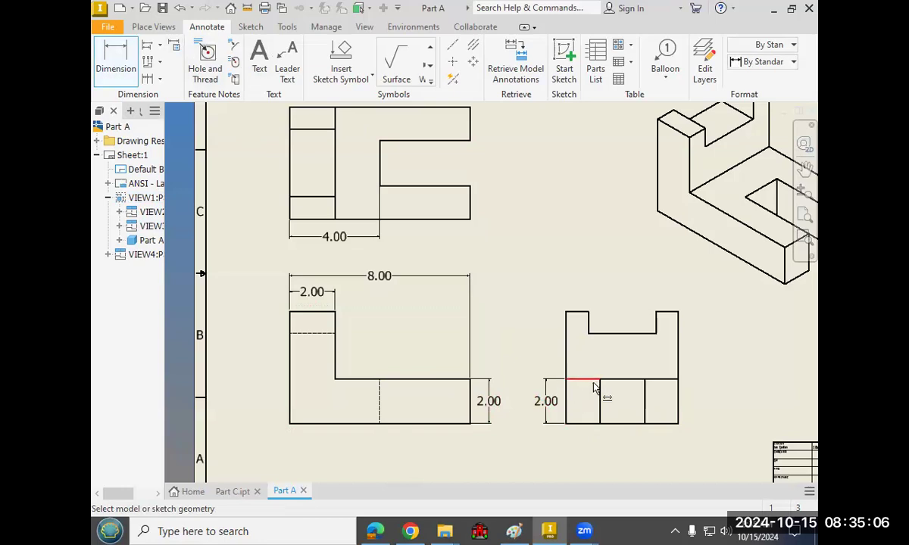
{"action": "right_click", "coordinate": [531, 344]}
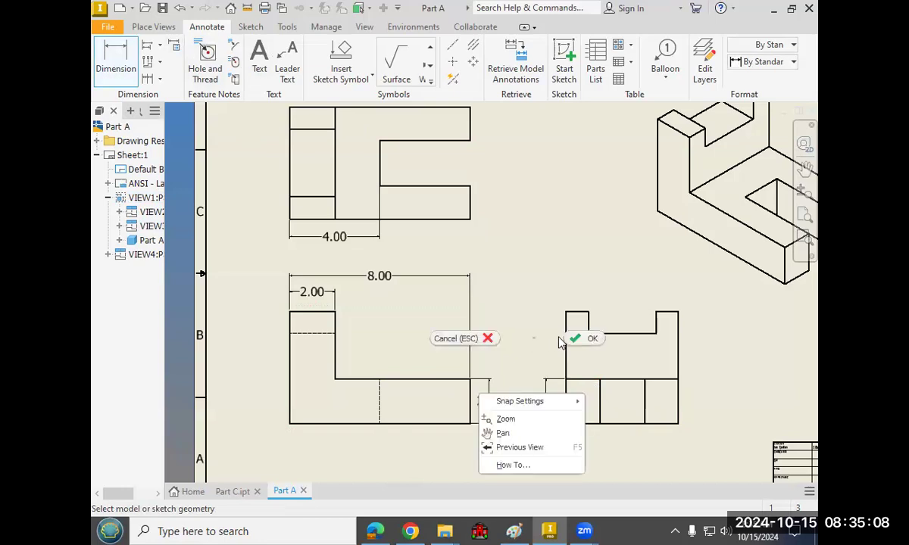
{"action": "key", "text": "Escape"}
{"action": "left_click", "coordinate": [548, 395]}
{"action": "key", "text": "Delete"}
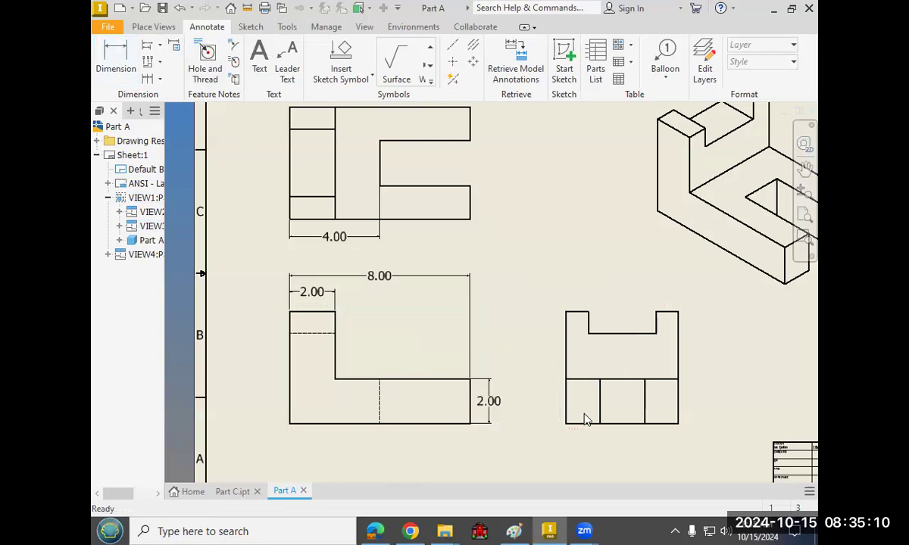
Dimension the height from the front view's bottom corner to the hidden notch line, placing it between the views.
{"action": "left_click", "coordinate": [119, 66]}
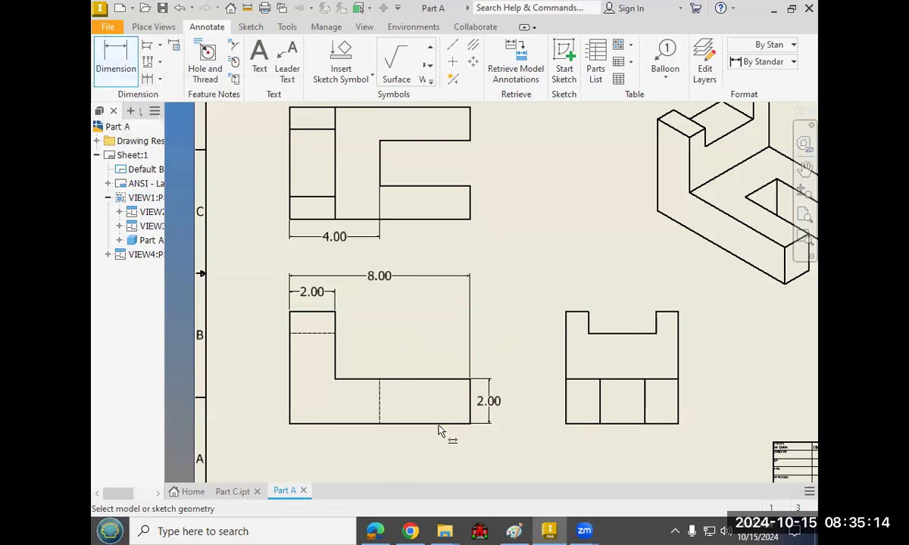
{"action": "left_click", "coordinate": [470, 424]}
{"action": "left_click", "coordinate": [313, 333]}
{"action": "left_click", "coordinate": [521, 394]}
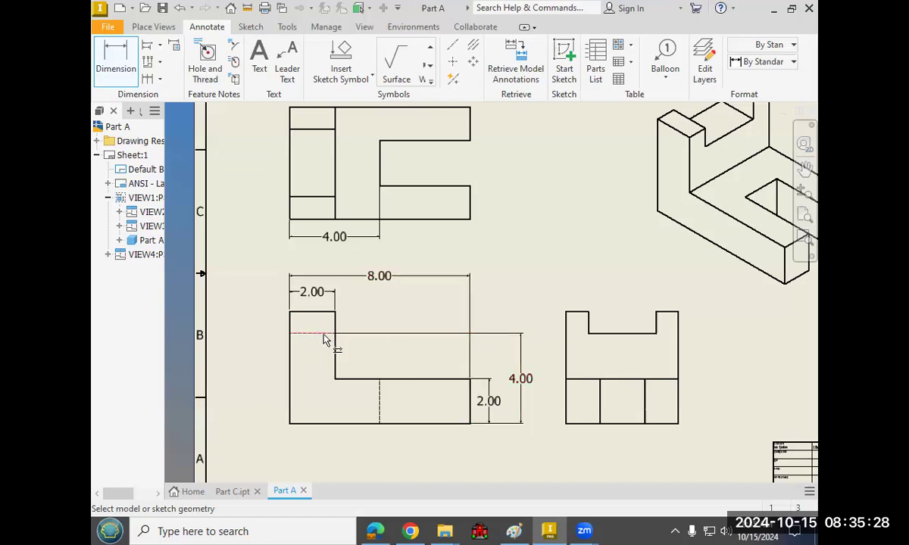
Dimension the height from the base to the notch floor on the side view, and delete the front view's dimension to the hidden notch line.
{"action": "left_click", "coordinate": [567, 425]}
{"action": "left_click", "coordinate": [618, 334]}
{"action": "left_click", "coordinate": [550, 352]}
{"action": "right_click", "coordinate": [539, 304]}
{"action": "left_click", "coordinate": [577, 304]}
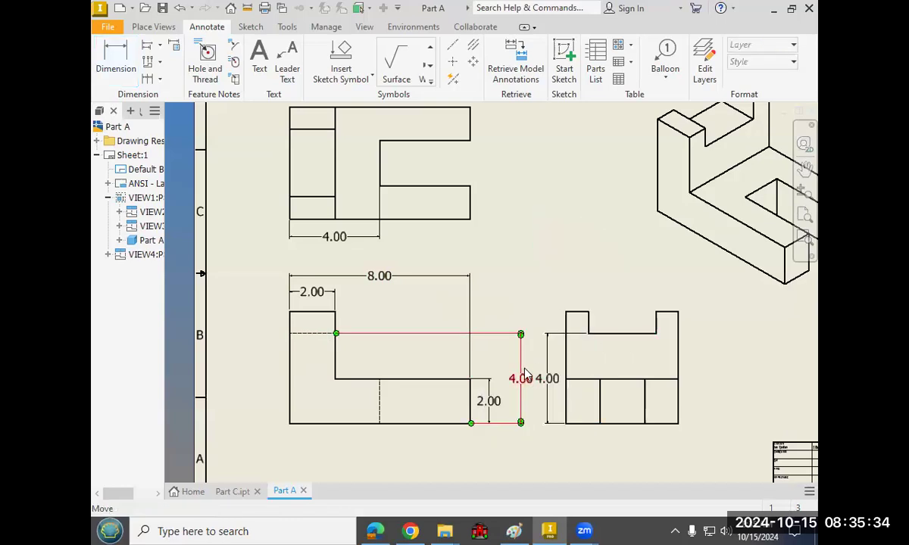
{"action": "key", "text": "Delete"}
Try dimensioning the notch's depth inside the side view, finish the Dimension command, and delete that dimension.
{"action": "left_click", "coordinate": [115, 57]}
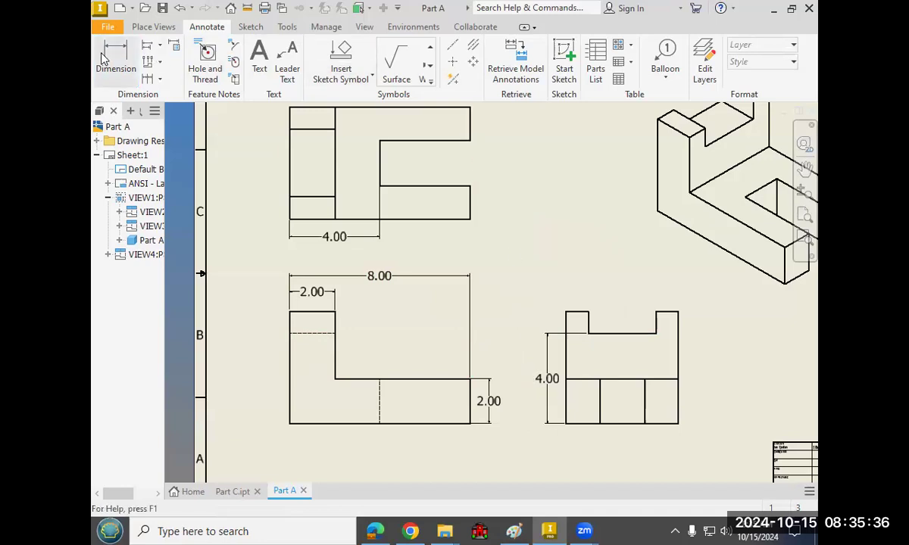
{"action": "scroll", "coordinate": [614, 322], "scroll_direction": "up", "scroll_amount": 3}
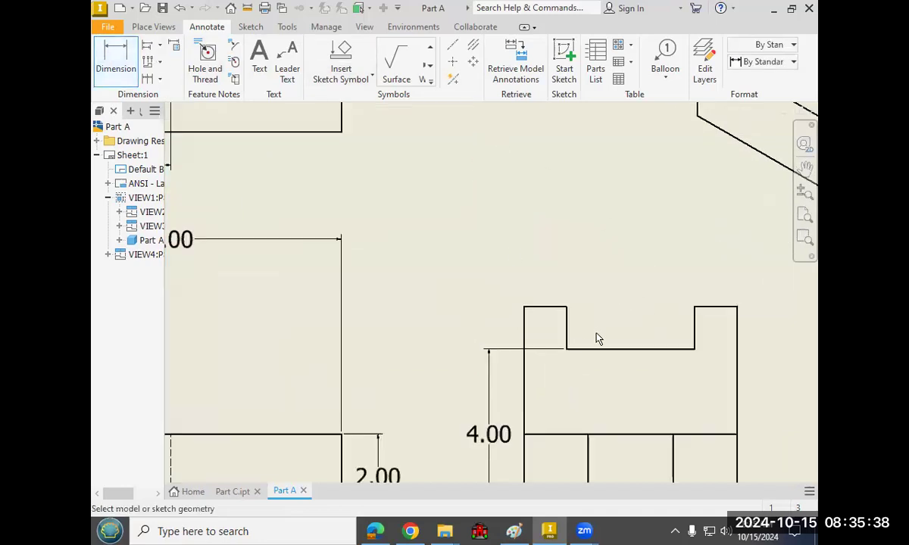
{"action": "left_click", "coordinate": [568, 336]}
{"action": "left_click", "coordinate": [592, 339]}
{"action": "scroll", "coordinate": [540, 271], "scroll_direction": "down", "scroll_amount": 2}
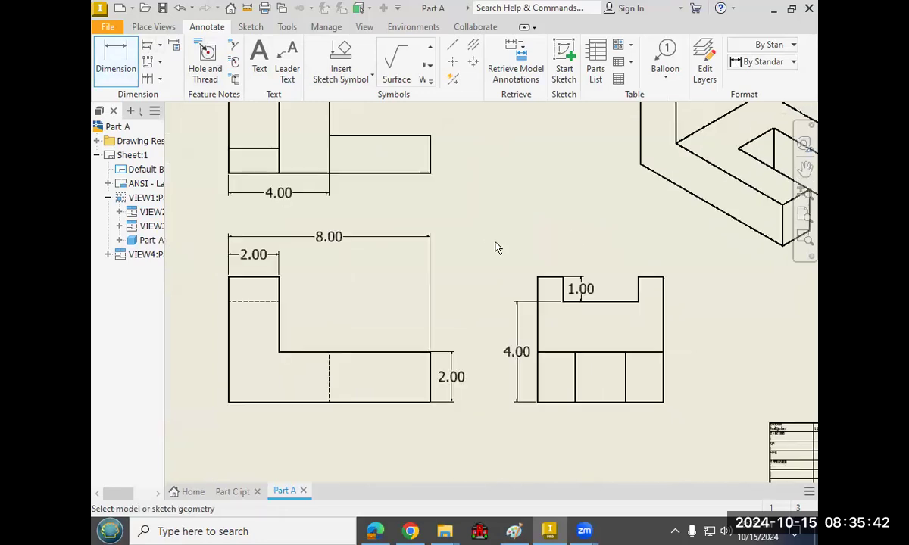
{"action": "right_click", "coordinate": [495, 243]}
{"action": "left_click", "coordinate": [543, 245]}
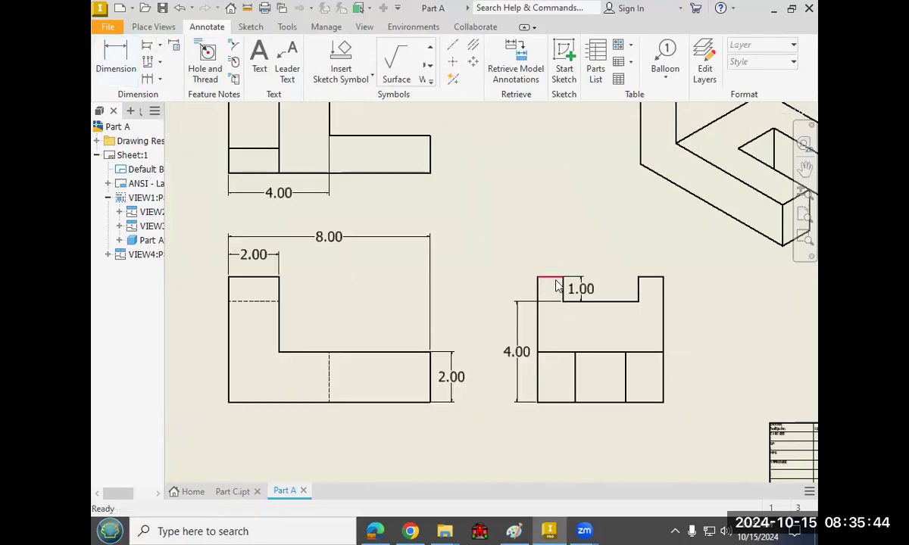
{"action": "left_click", "coordinate": [540, 285]}
{"action": "left_click_drag", "start_coordinate": [593, 295], "coordinate": [599, 301]}
{"action": "left_click", "coordinate": [592, 293]}
{"action": "key", "text": "Delete"}
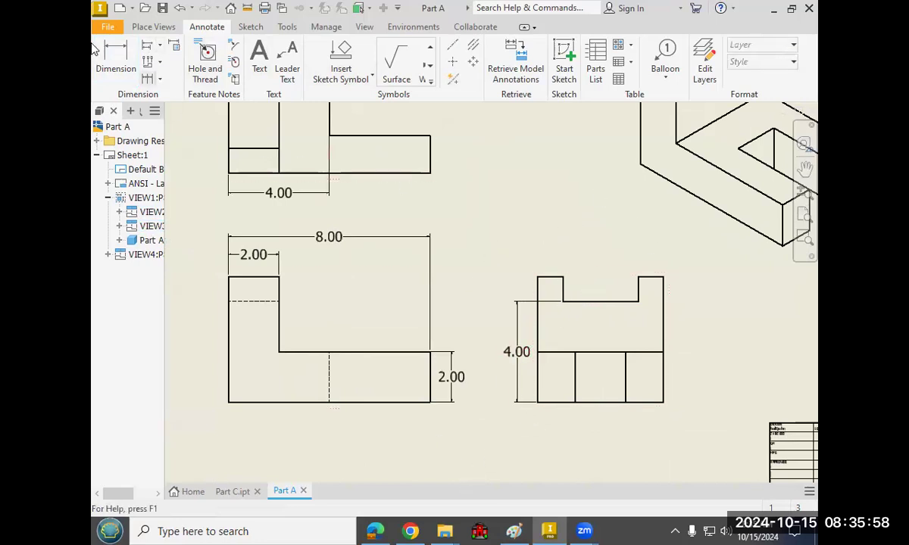
Dimension the overall height of the side view, placing it outside the notch-floor height dimension.
{"action": "left_click", "coordinate": [116, 57]}
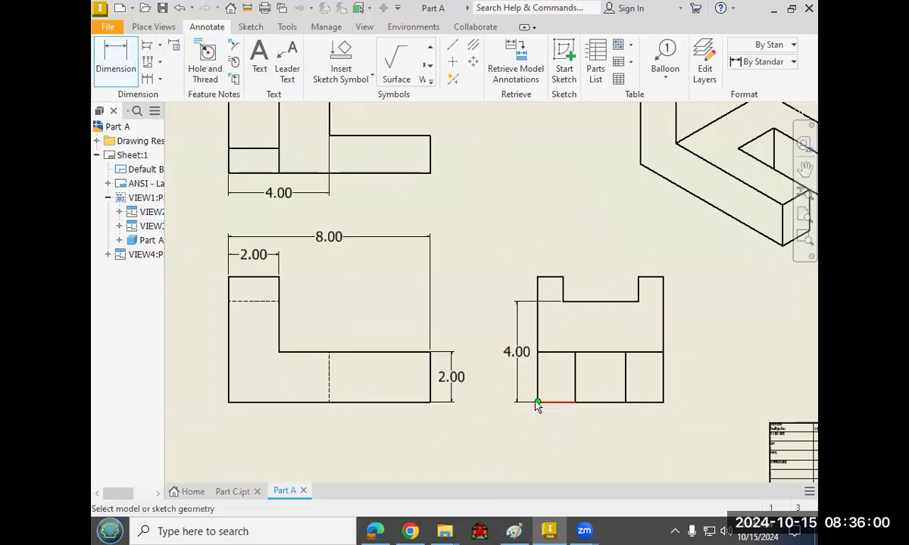
{"action": "left_click", "coordinate": [538, 363]}
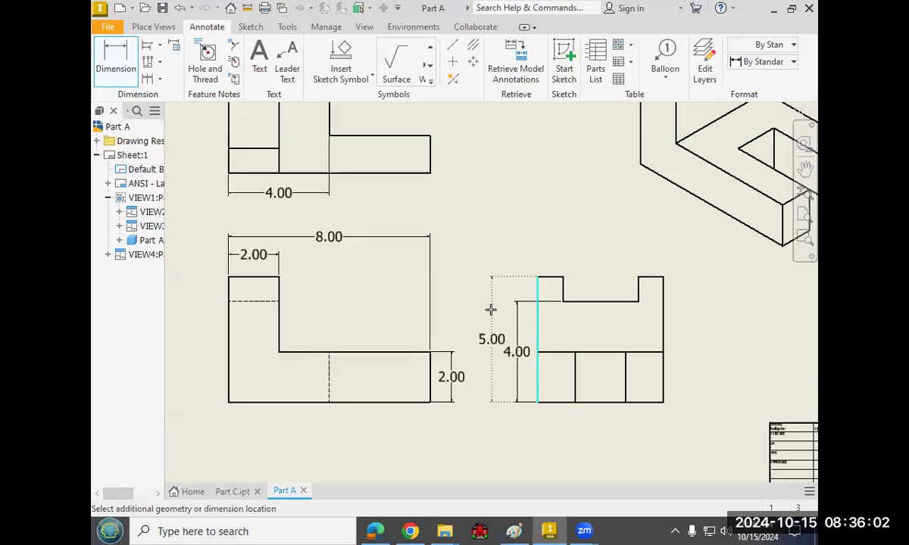
{"action": "left_click", "coordinate": [491, 310]}
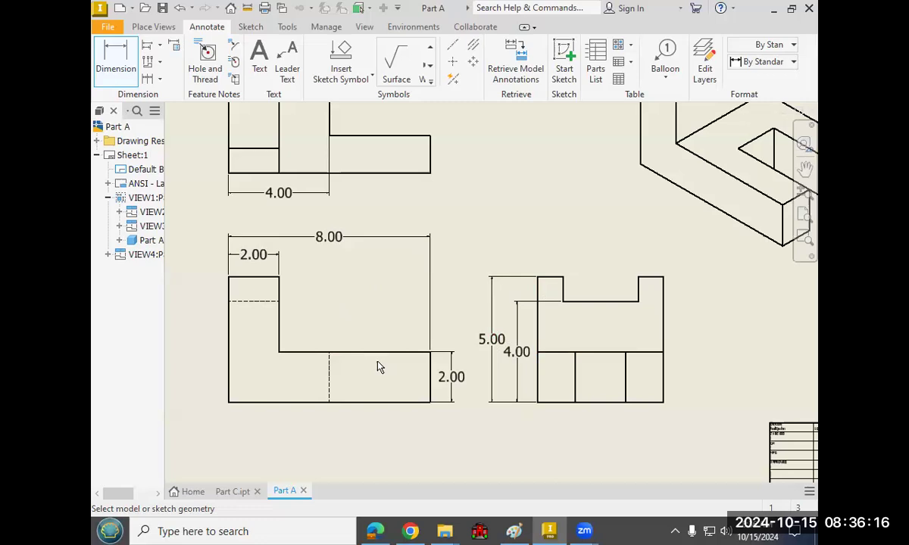
Dimension the overall depth of the top view, placing it beyond the open ends of the prongs.
{"action": "scroll", "coordinate": [485, 213], "scroll_direction": "down", "scroll_amount": 3}
{"action": "middle_click_drag", "start_coordinate": [488, 264], "coordinate": [487, 298]}
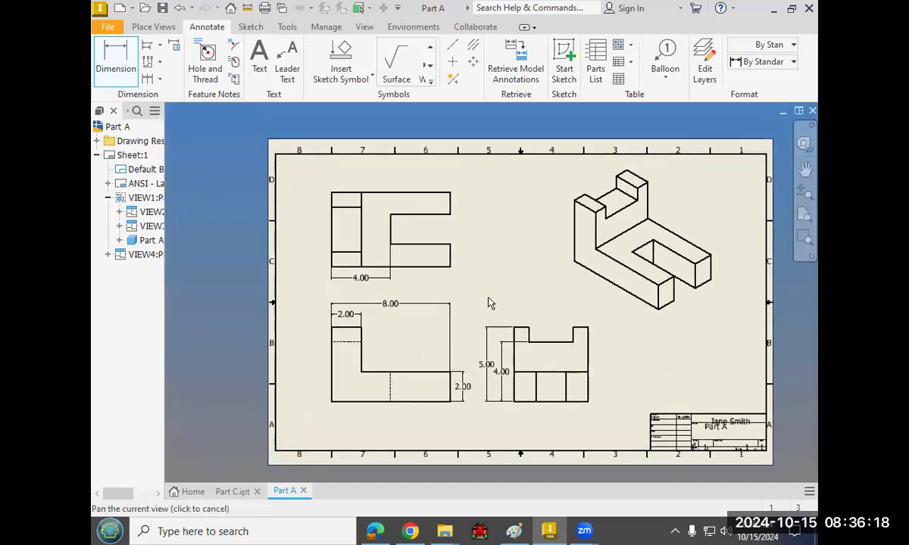
{"action": "scroll", "coordinate": [504, 282], "scroll_direction": "up", "scroll_amount": 3}
{"action": "mouse_move", "coordinate": [441, 274]}
{"action": "middle_mouse_down"}
{"action": "mouse_move", "coordinate": [484, 248]}
{"action": "mouse_move", "coordinate": [487, 258]}
{"action": "middle_mouse_up"}
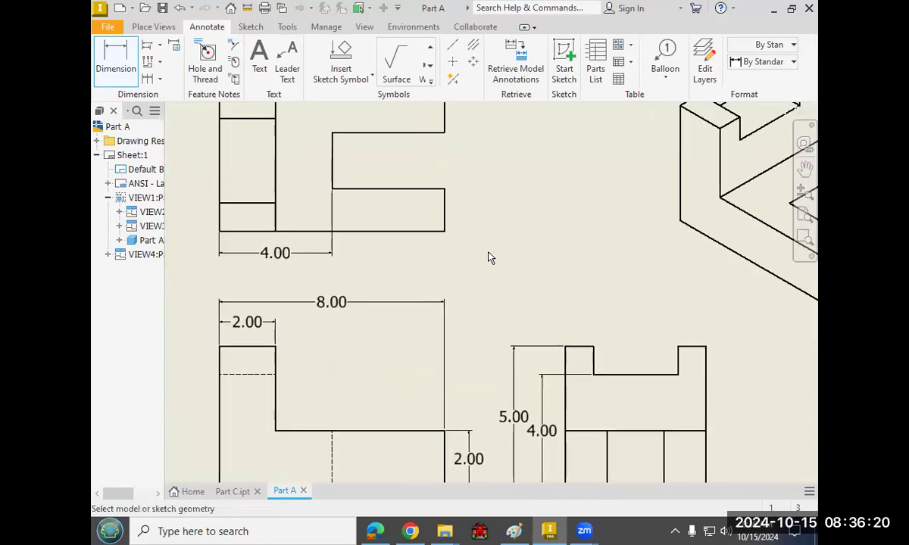
{"action": "scroll", "coordinate": [474, 270], "scroll_direction": "down", "scroll_amount": 2}
{"action": "left_click", "coordinate": [109, 55]}
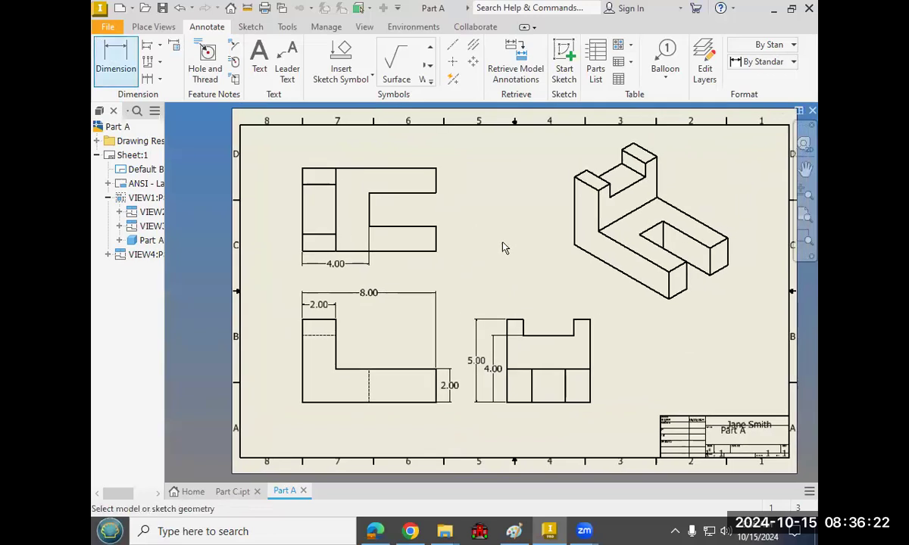
{"action": "scroll", "coordinate": [451, 251], "scroll_direction": "up", "scroll_amount": 3}
{"action": "middle_click_drag", "start_coordinate": [476, 278], "coordinate": [524, 285]}
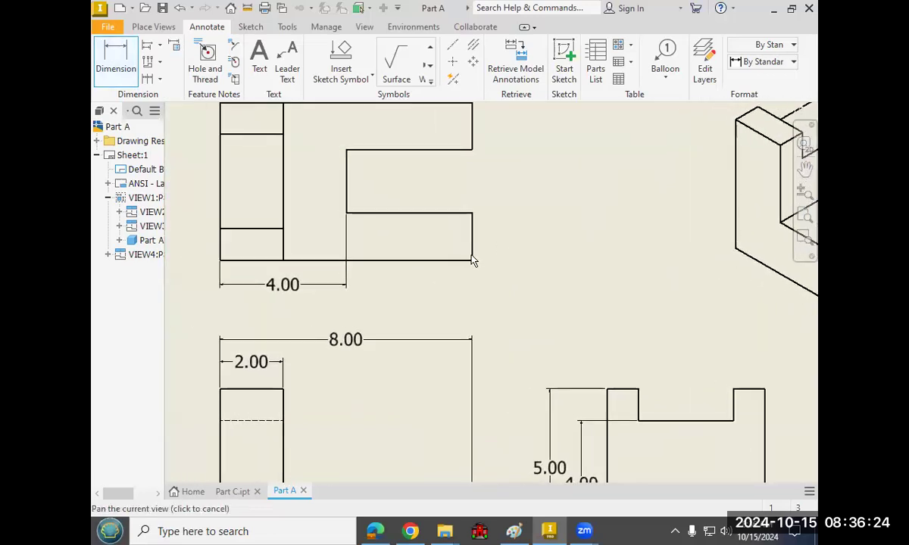
{"action": "left_click", "coordinate": [468, 260]}
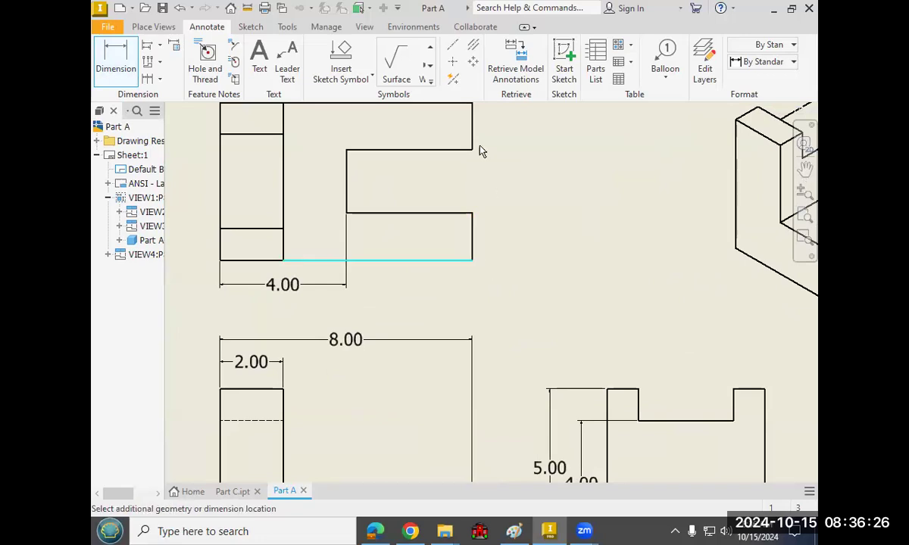
{"action": "left_click", "coordinate": [472, 104]}
{"action": "left_click", "coordinate": [514, 182]}
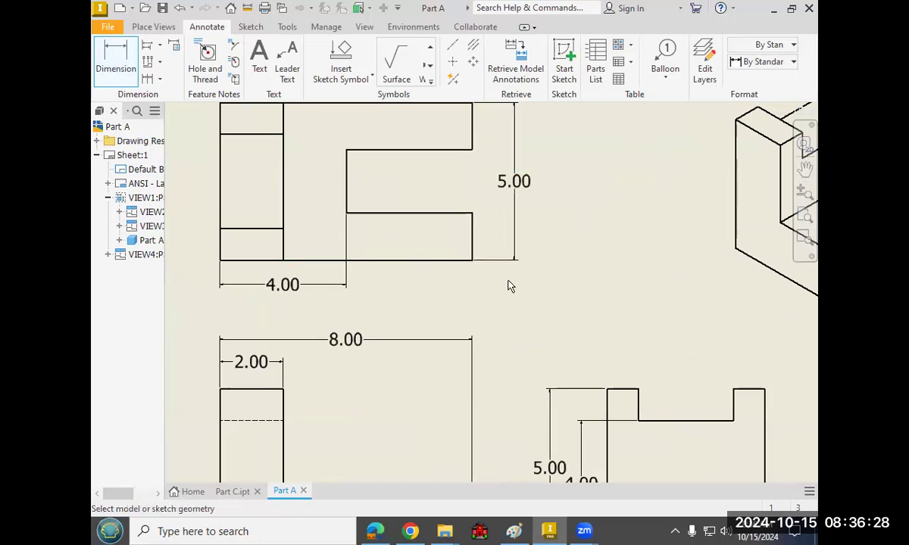
Dimension the same overall depth above the side view, and undo both overall depth dimensions.
{"action": "left_click", "coordinate": [606, 407]}
{"action": "left_click", "coordinate": [765, 398]}
{"action": "left_click", "coordinate": [727, 369]}
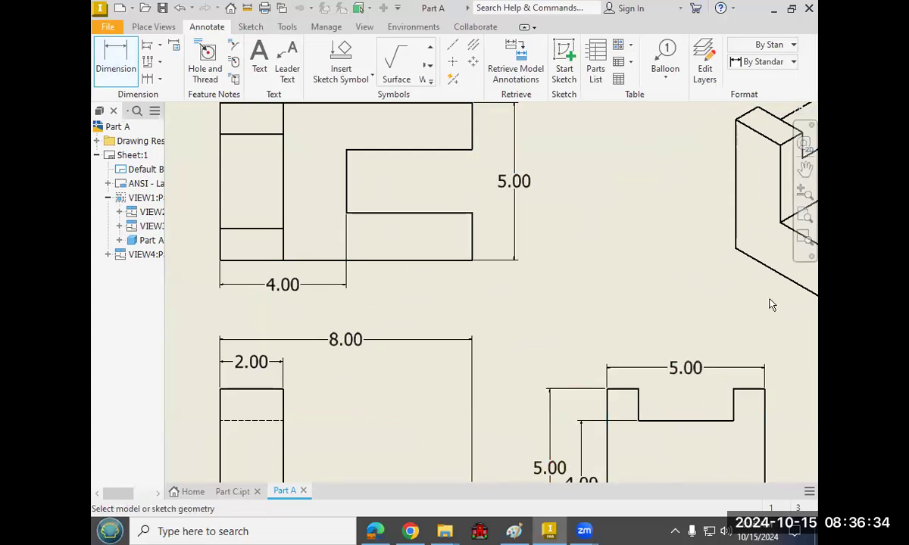
{"action": "key", "text": "ctrl+z"}
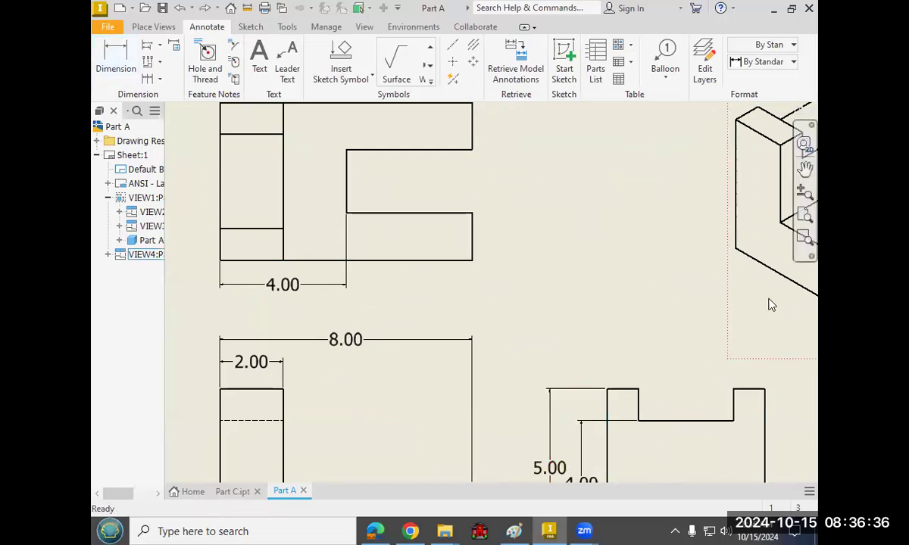
Dimension the distance from the top view's lower edge to the lower notch line, placing it beyond the prong's end.
{"action": "scroll", "coordinate": [610, 283], "scroll_direction": "down", "scroll_amount": 2}
{"action": "middle_click_drag", "start_coordinate": [594, 230], "coordinate": [549, 210]}
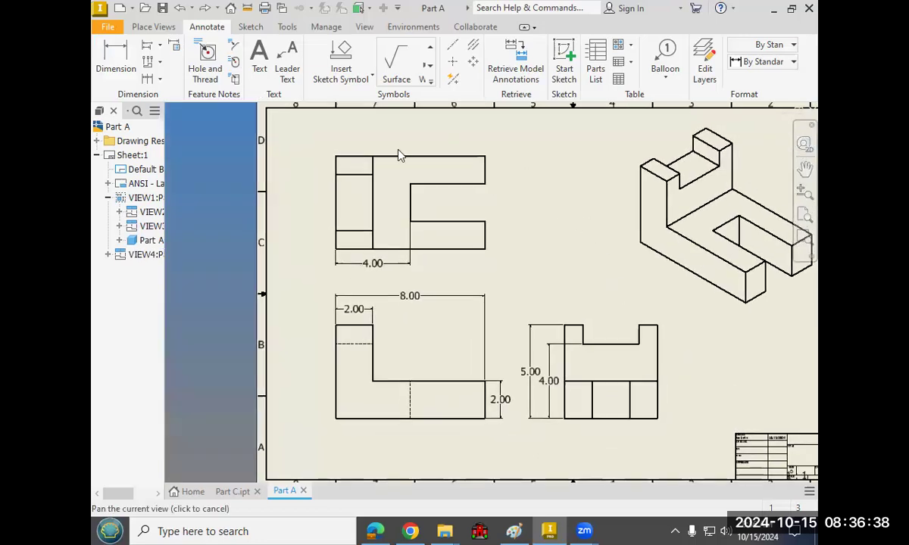
{"action": "scroll", "coordinate": [400, 155], "scroll_direction": "up", "scroll_amount": 5}
{"action": "scroll", "coordinate": [659, 364], "scroll_direction": "down", "scroll_amount": 4}
{"action": "middle_click_drag", "start_coordinate": [564, 296], "coordinate": [481, 232]}
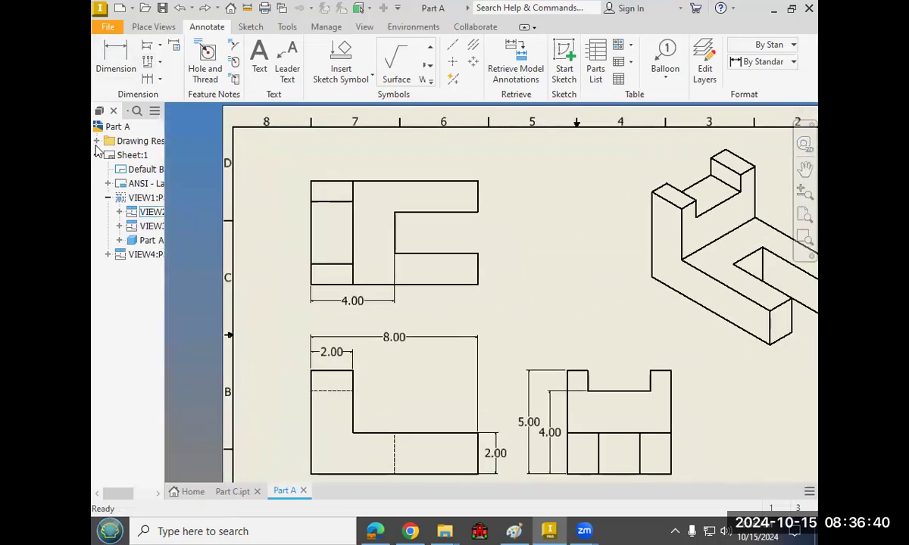
{"action": "left_click", "coordinate": [115, 57]}
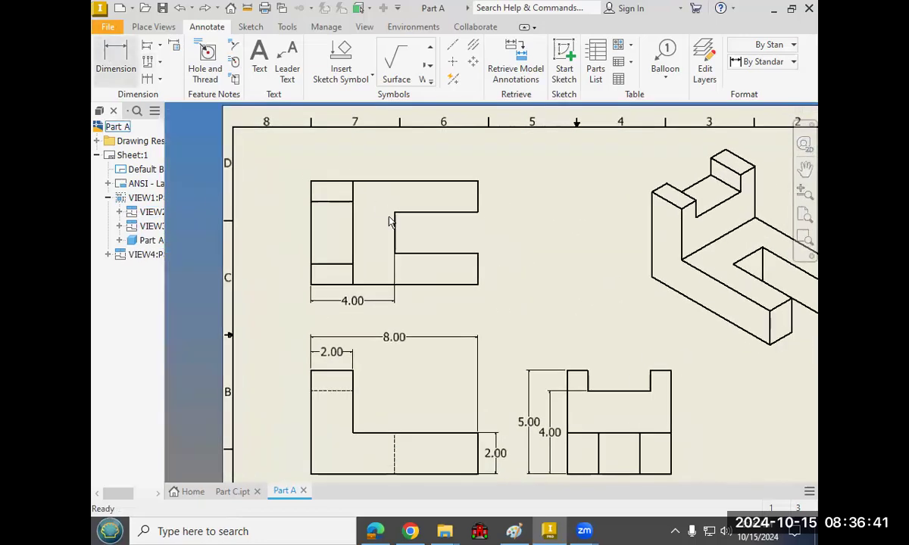
{"action": "left_click", "coordinate": [478, 277]}
{"action": "left_click", "coordinate": [342, 264]}
{"action": "left_click", "coordinate": [504, 286]}
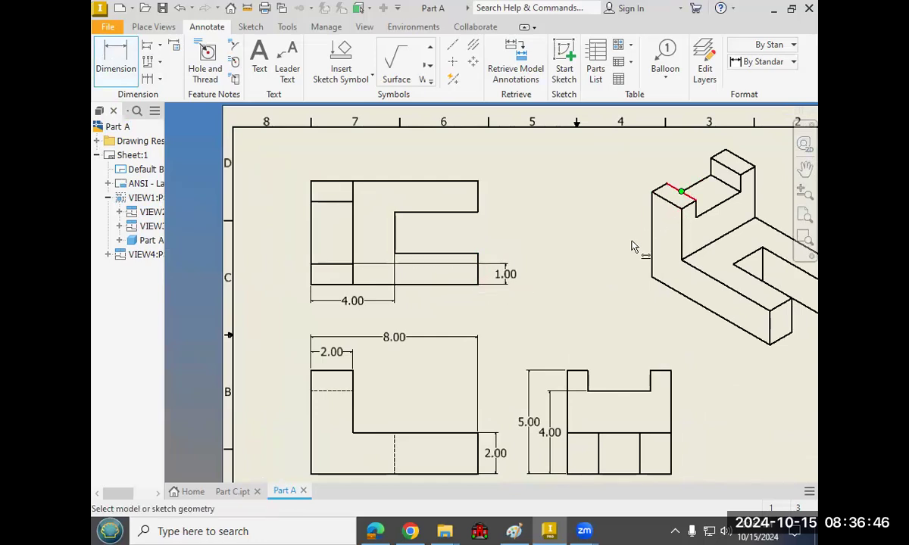
Dimension the width of the upright beside the notch on the side view, placing it above the view.
{"action": "scroll", "coordinate": [389, 276], "scroll_direction": "down", "scroll_amount": 3}
{"action": "scroll", "coordinate": [523, 284], "scroll_direction": "up", "scroll_amount": 2}
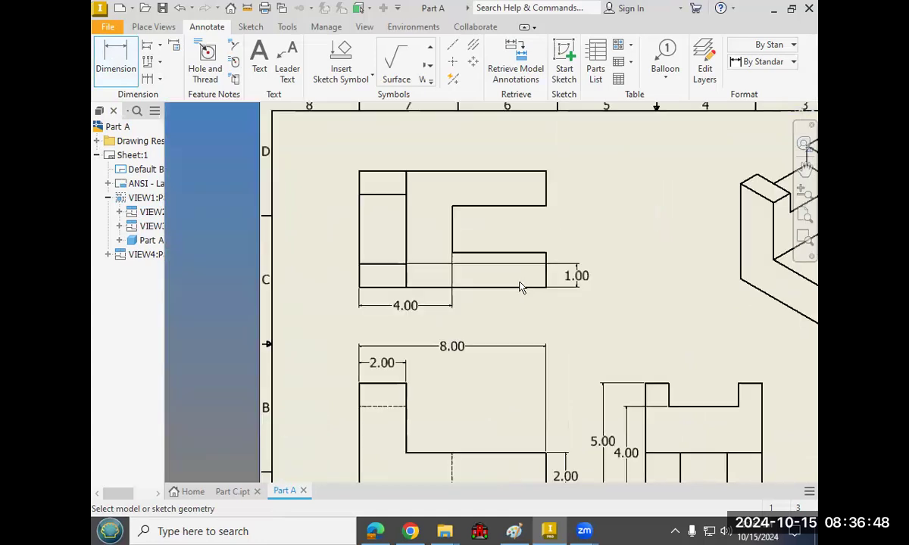
{"action": "middle_click_drag", "start_coordinate": [496, 284], "coordinate": [481, 284]}
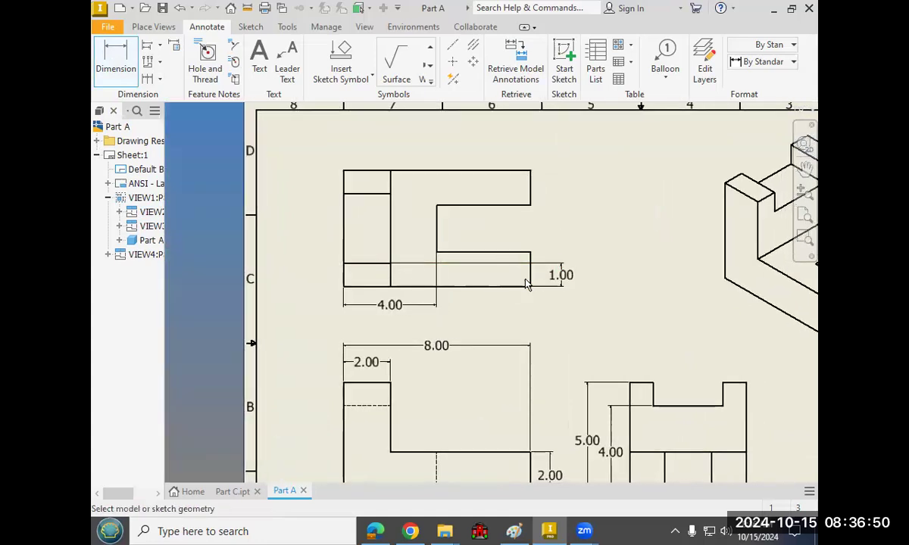
{"action": "middle_click_drag", "start_coordinate": [590, 328], "coordinate": [576, 318]}
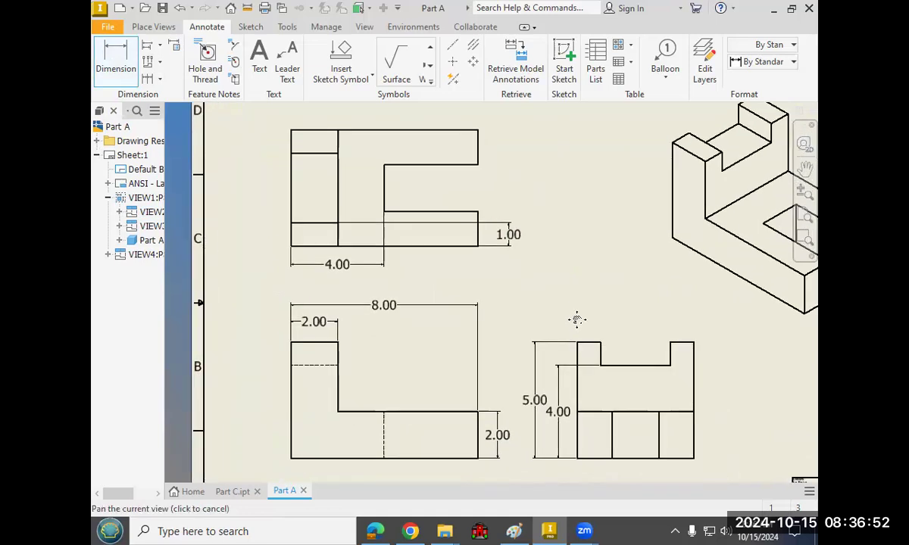
{"action": "left_click", "coordinate": [577, 346]}
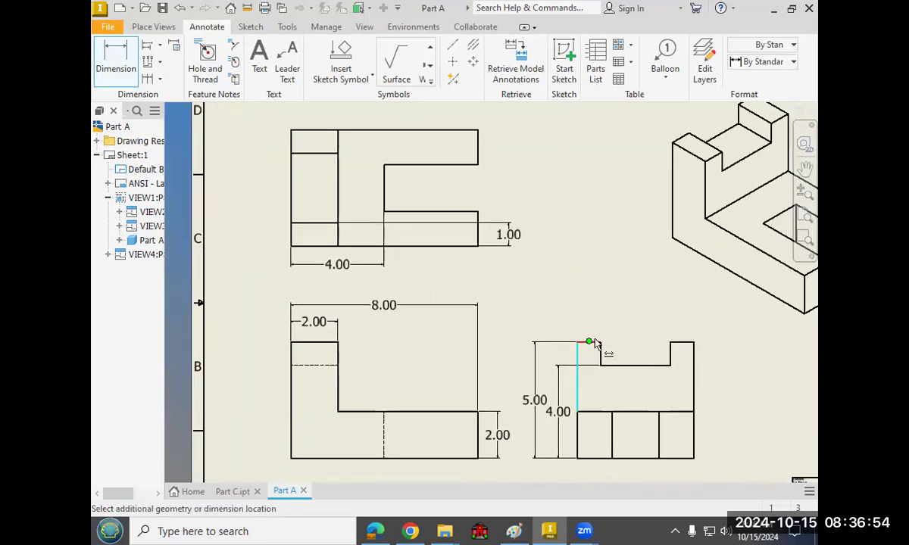
{"action": "left_click", "coordinate": [589, 326]}
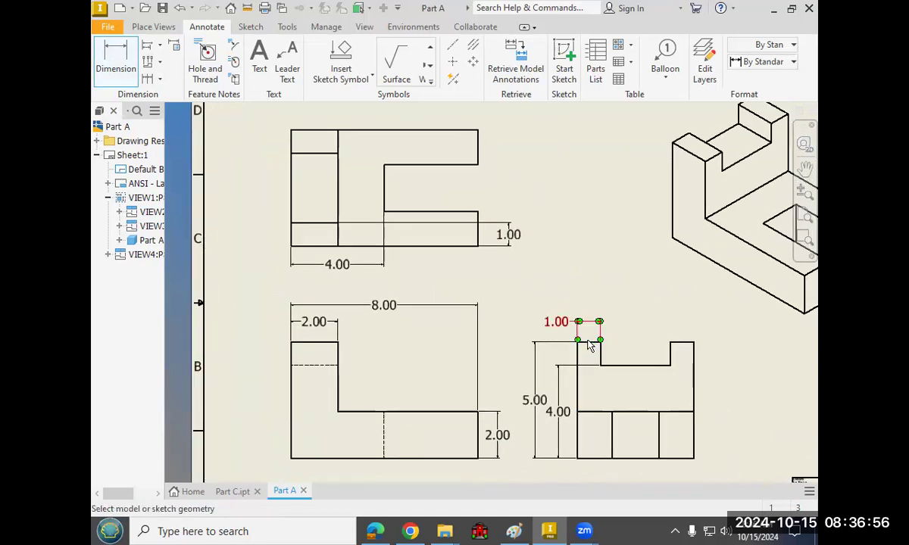
Delete the top view's dimension from its lower edge to the lower notch line.
{"action": "scroll", "coordinate": [594, 345], "scroll_direction": "up", "scroll_amount": 3}
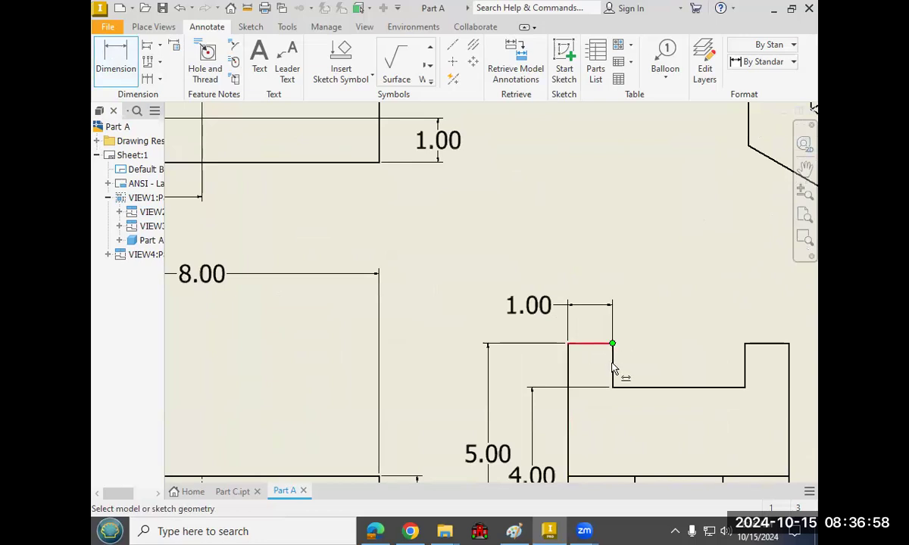
{"action": "scroll", "coordinate": [541, 250], "scroll_direction": "down", "scroll_amount": 3}
{"action": "middle_click_drag", "start_coordinate": [566, 257], "coordinate": [556, 270]}
{"action": "right_click", "coordinate": [498, 239]}
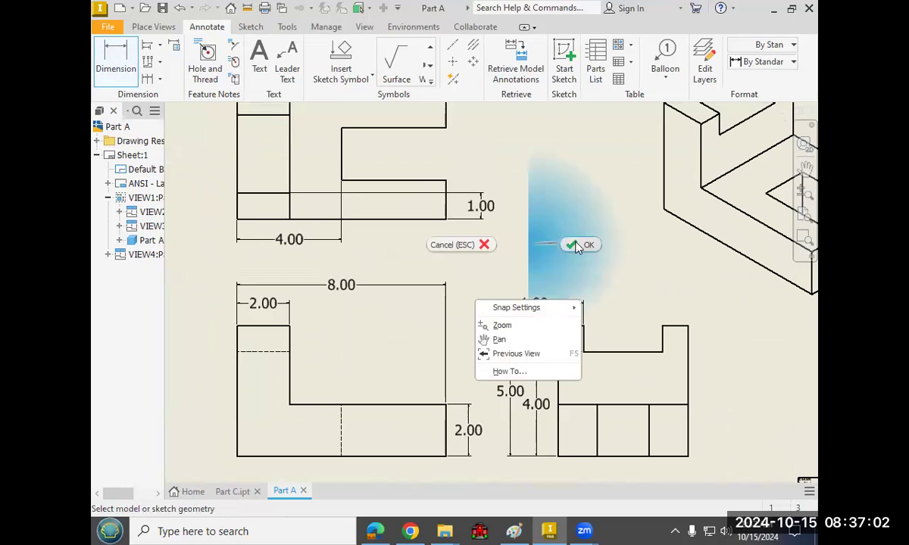
{"action": "left_click", "coordinate": [542, 234]}
{"action": "left_click", "coordinate": [488, 213]}
{"action": "key", "text": "Delete"}
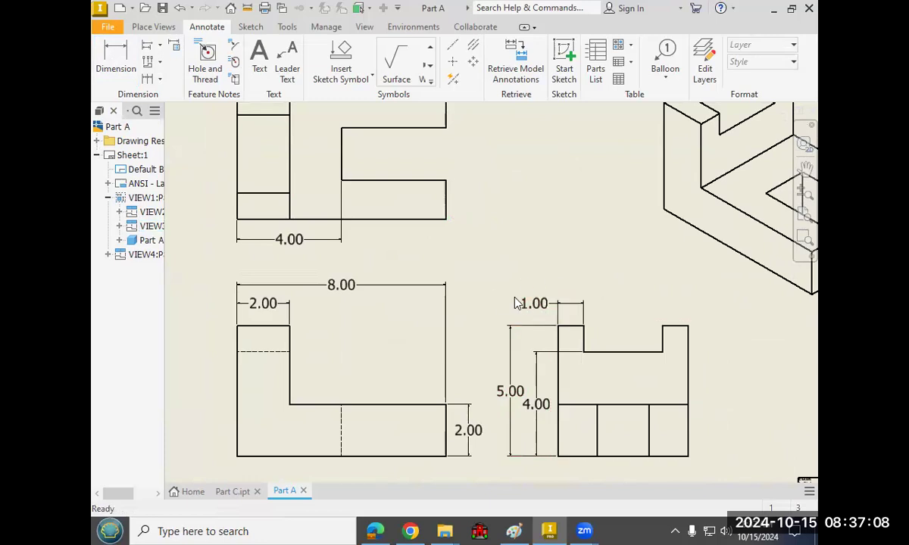
Dimension the width of the lower prong on the top view, placing it beyond the prong's open end.
{"action": "middle_click_drag", "start_coordinate": [596, 275], "coordinate": [570, 304]}
{"action": "left_click", "coordinate": [113, 61]}
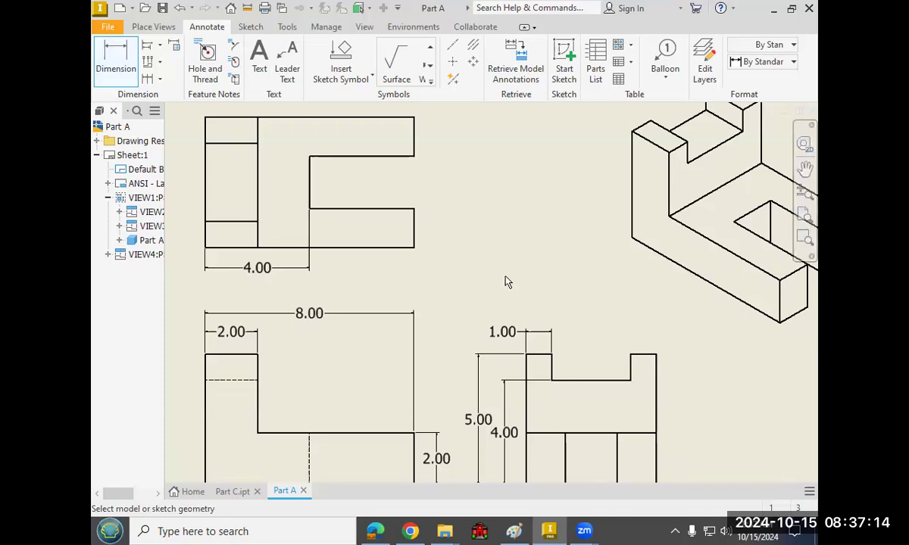
{"action": "middle_click_drag", "start_coordinate": [507, 282], "coordinate": [501, 241]}
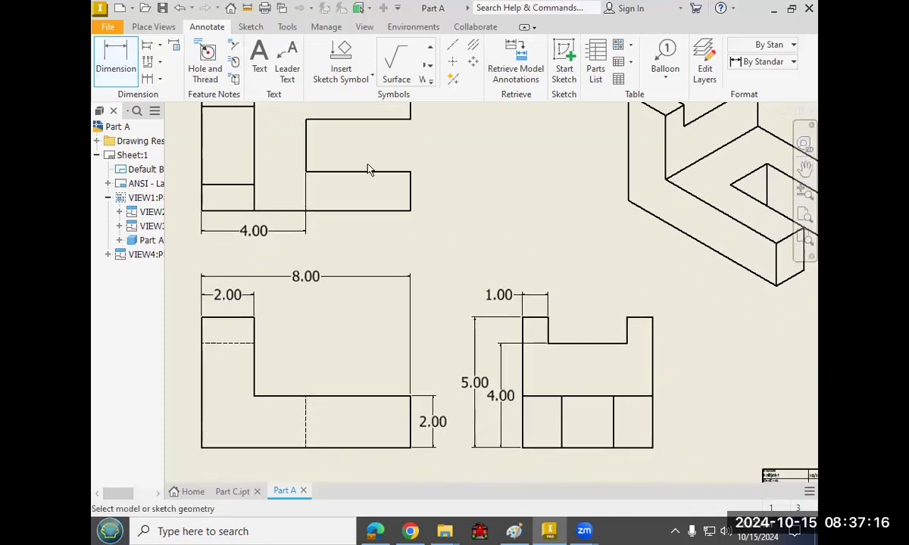
{"action": "left_click", "coordinate": [409, 211]}
{"action": "left_click", "coordinate": [411, 172]}
{"action": "left_click", "coordinate": [441, 194]}
Dimension the same prong width above the side view, and undo that dimension.
{"action": "left_click", "coordinate": [523, 409]}
{"action": "left_click", "coordinate": [561, 405]}
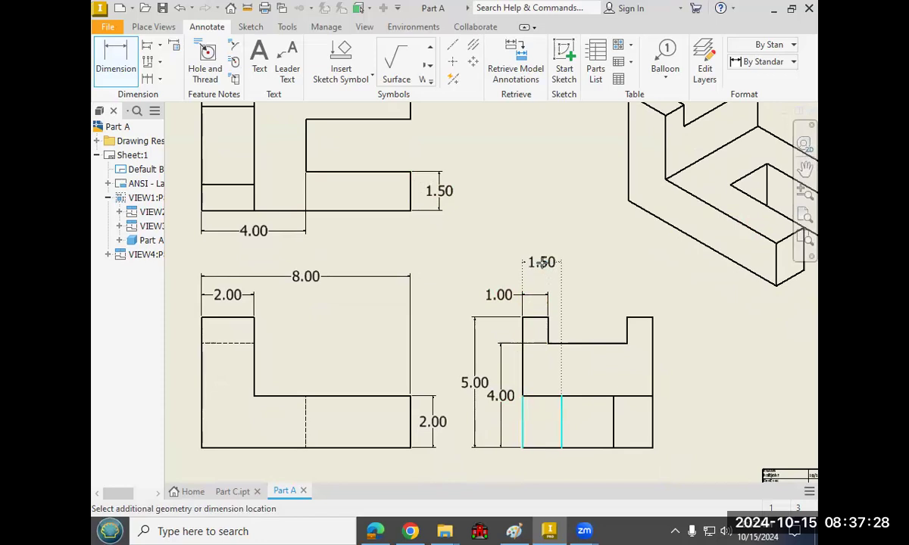
{"action": "left_click", "coordinate": [536, 273]}
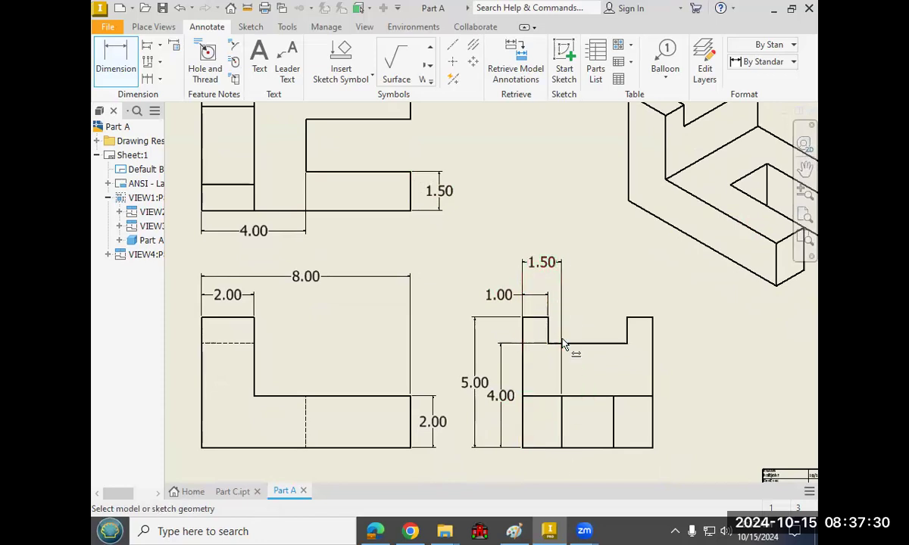
{"action": "left_click", "coordinate": [180, 8]}
Dimension from the top view's lower edge to the slot's upper edge, placing it outside the prong width dimension.
{"action": "middle_click_drag", "start_coordinate": [493, 231], "coordinate": [479, 282]}
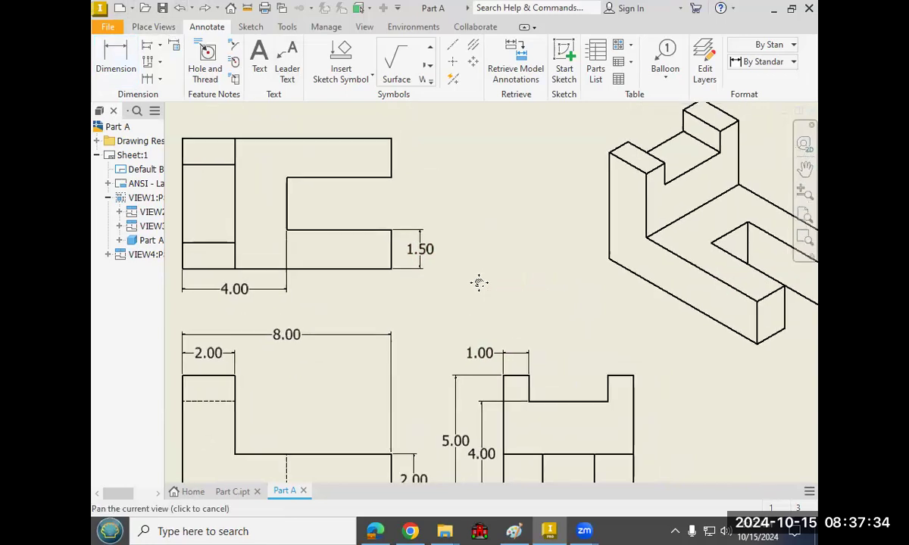
{"action": "left_click", "coordinate": [116, 60]}
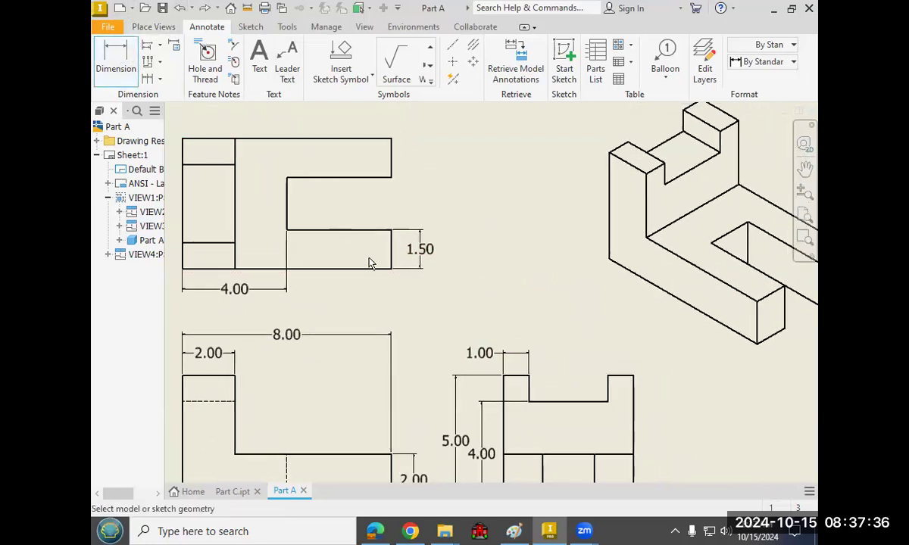
{"action": "left_click", "coordinate": [392, 258]}
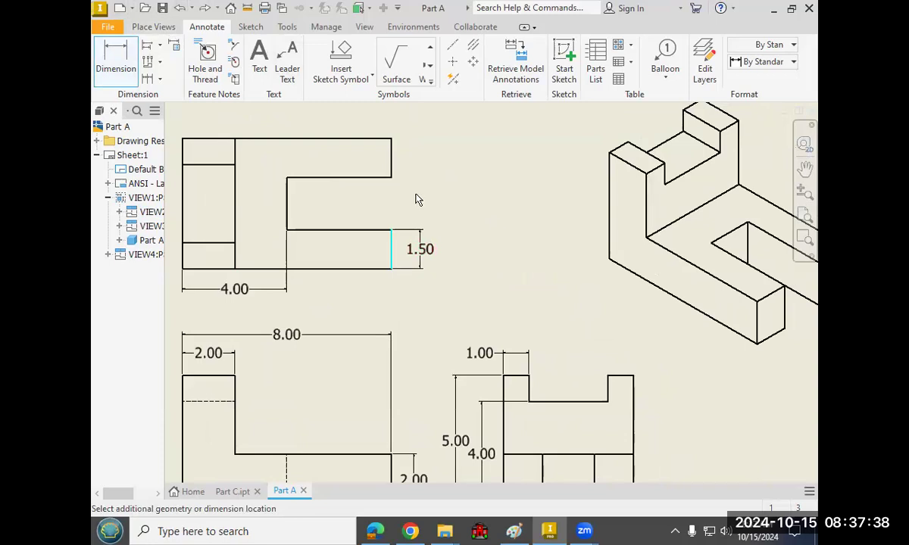
{"action": "left_click", "coordinate": [391, 172]}
{"action": "left_click", "coordinate": [451, 220]}
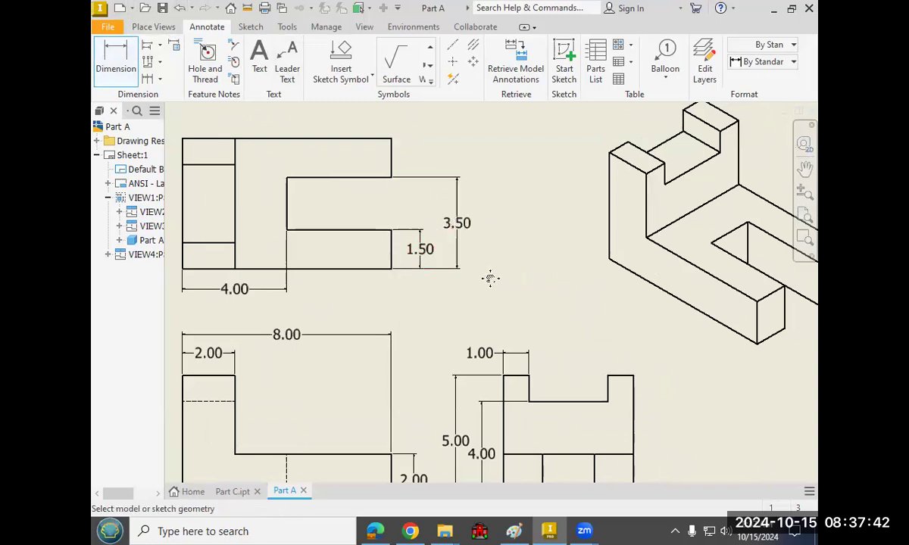
Dimension the same distance to the slot's far edge above the side view, and remove that dimension.
{"action": "scroll", "coordinate": [490, 279], "scroll_direction": "up", "scroll_amount": 3}
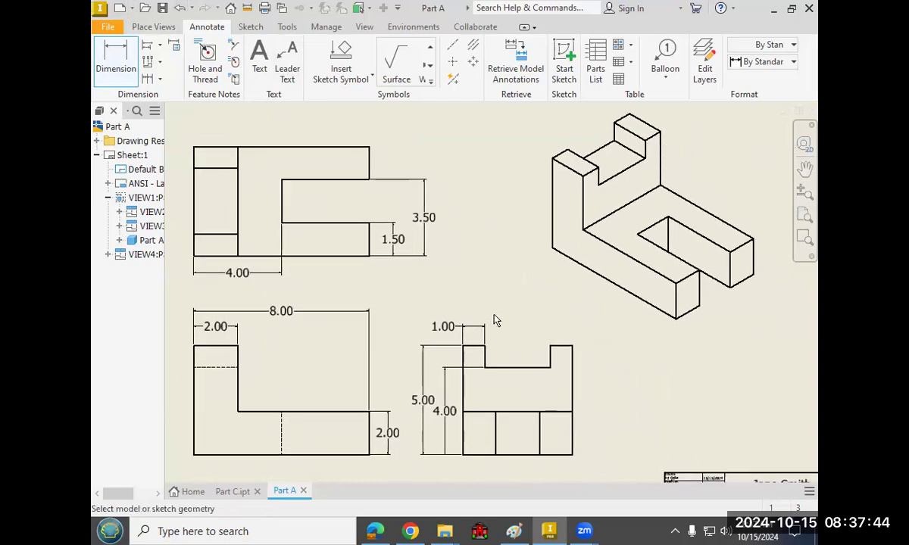
{"action": "scroll", "coordinate": [494, 315], "scroll_direction": "up", "scroll_amount": 3}
{"action": "middle_click_drag", "start_coordinate": [494, 315], "coordinate": [481, 293]}
{"action": "scroll", "coordinate": [481, 292], "scroll_direction": "down", "scroll_amount": 3}
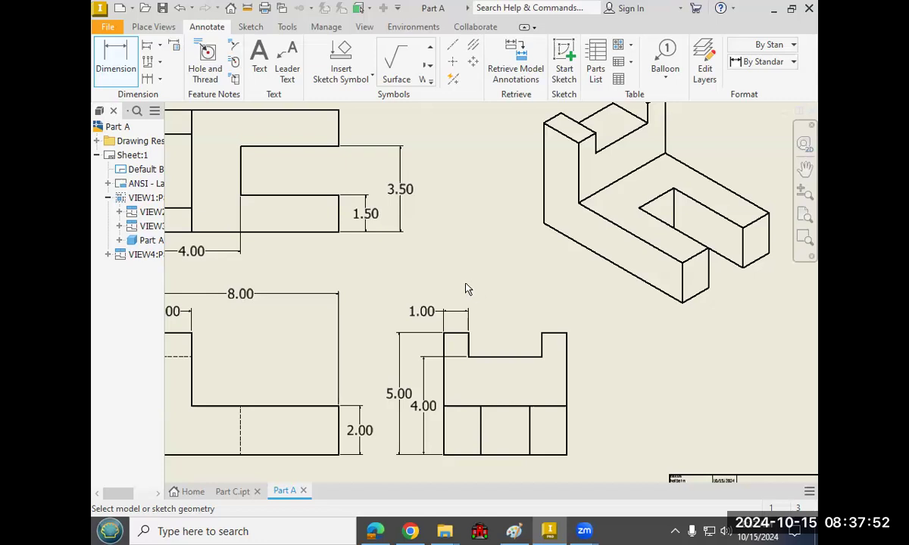
{"action": "middle_click_drag", "start_coordinate": [454, 252], "coordinate": [511, 258]}
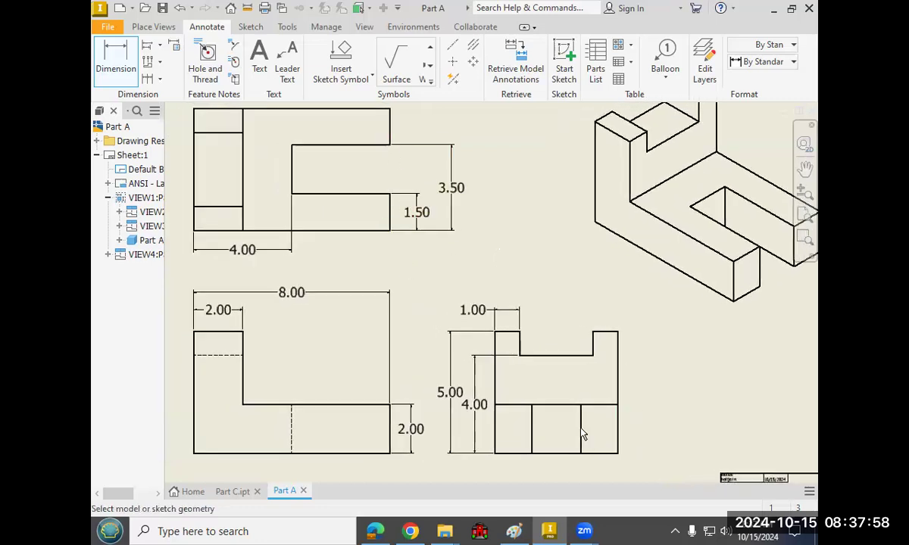
{"action": "left_click", "coordinate": [496, 443]}
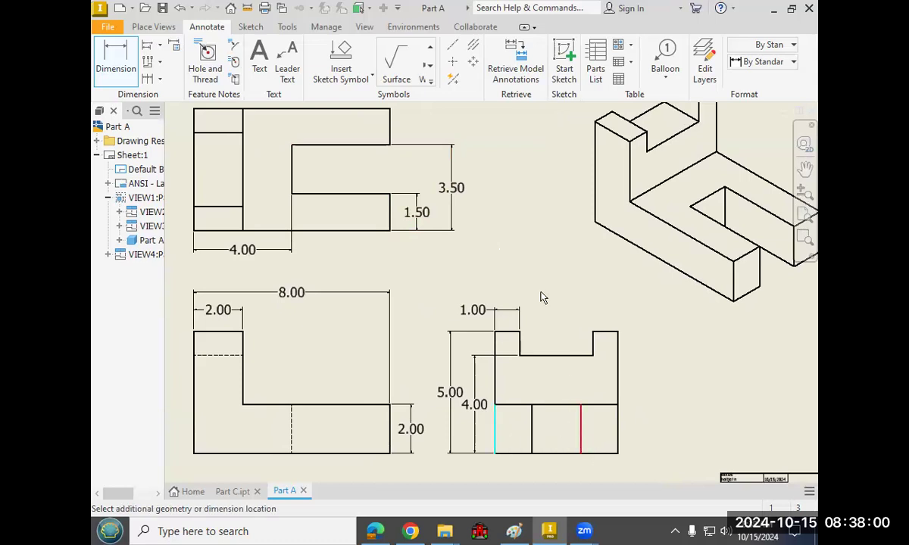
{"action": "left_click", "coordinate": [560, 274]}
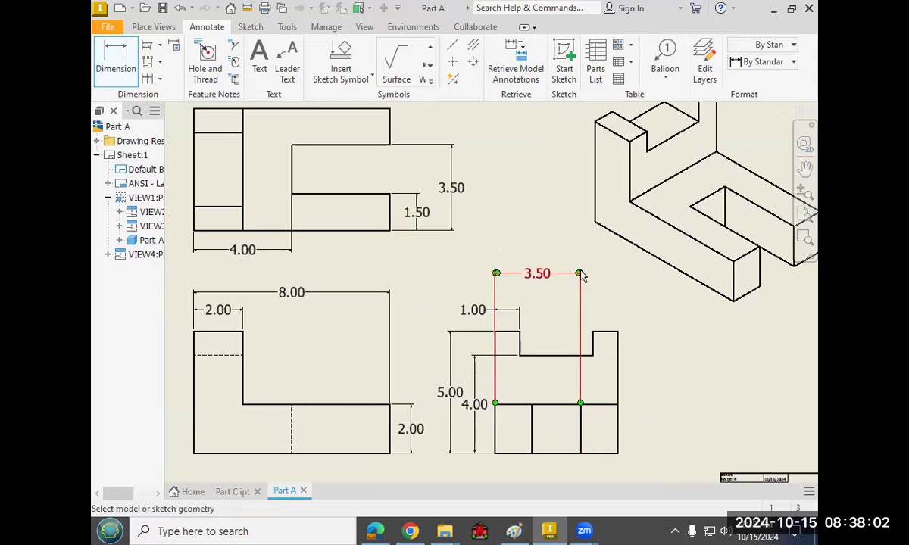
{"action": "key", "text": "Escape"}
Dimension from the top view's lower edge to the upper notch line, placing it outside the slot dimension.
{"action": "middle_click_drag", "start_coordinate": [501, 280], "coordinate": [483, 288]}
{"action": "left_click", "coordinate": [116, 56]}
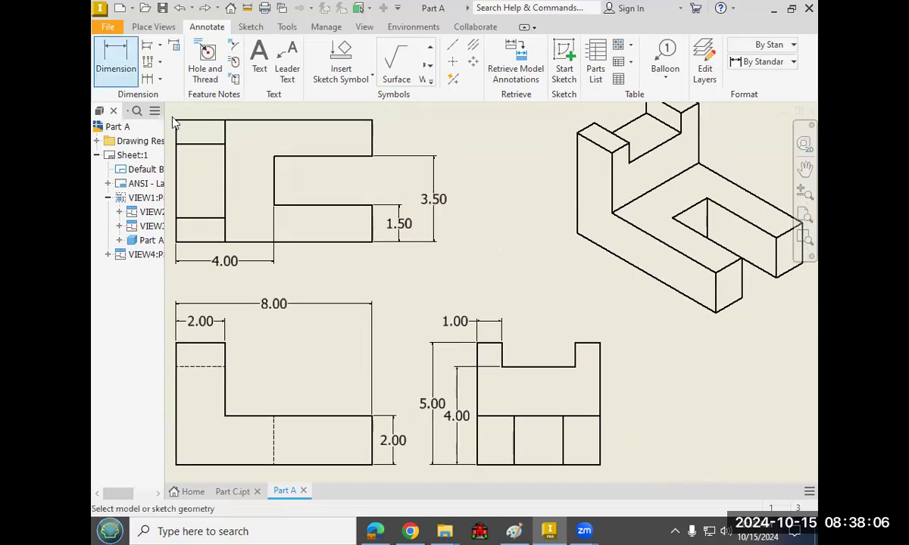
{"action": "left_click", "coordinate": [370, 243]}
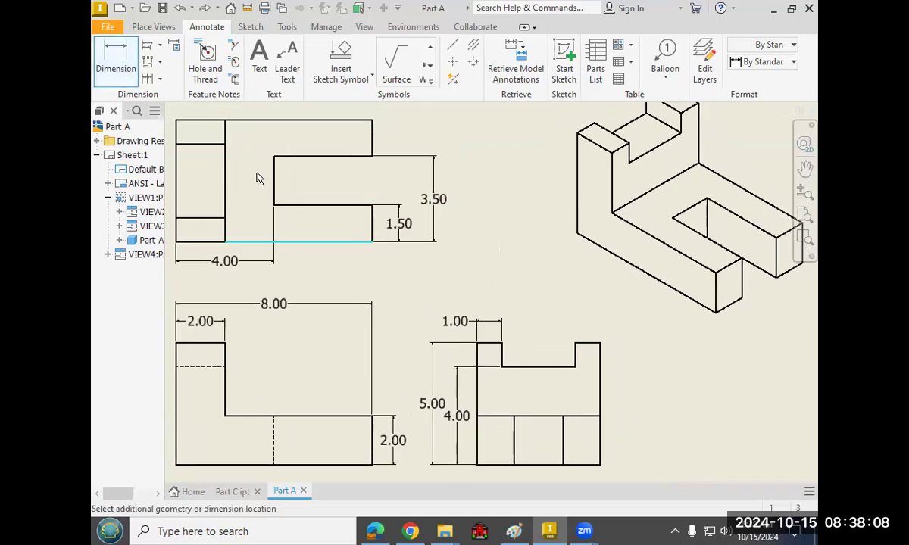
{"action": "left_click", "coordinate": [469, 190]}
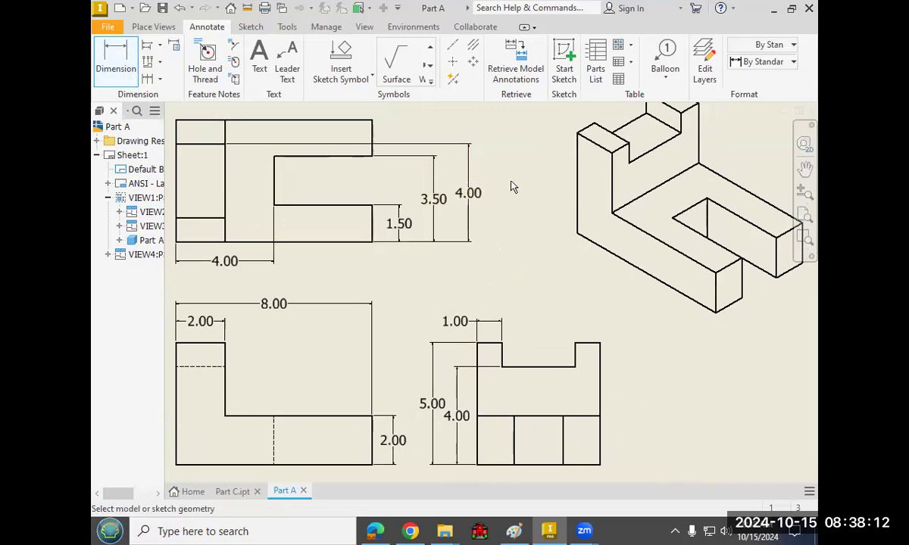
Dimension from the side view's outer edge to the far side of the notch, placing it above the upright width dimension.
{"action": "left_click", "coordinate": [478, 352]}
{"action": "left_click", "coordinate": [578, 343]}
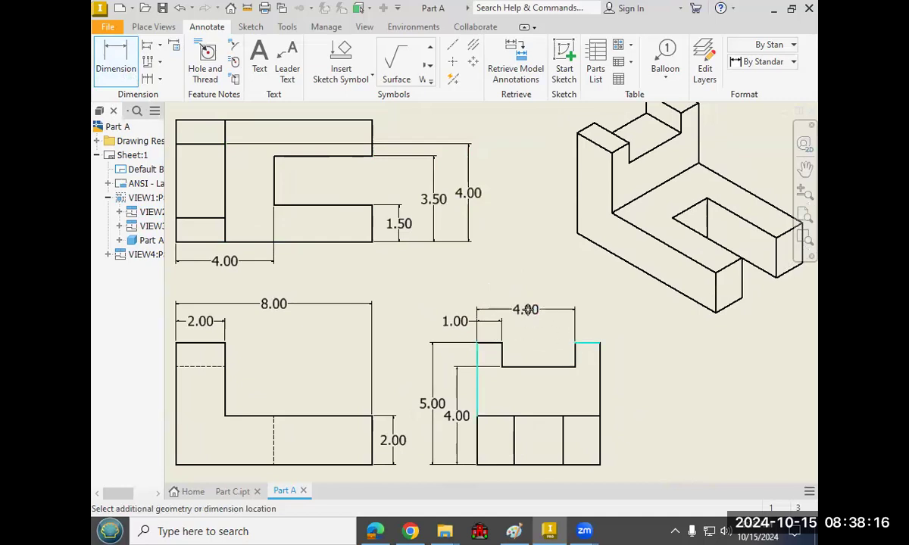
{"action": "left_click", "coordinate": [527, 310]}
Delete the duplicate dimension to the upper notch line on the top view.
{"action": "right_click", "coordinate": [521, 239]}
{"action": "left_click", "coordinate": [572, 235]}
{"action": "left_click", "coordinate": [471, 197]}
{"action": "key", "text": "Delete"}
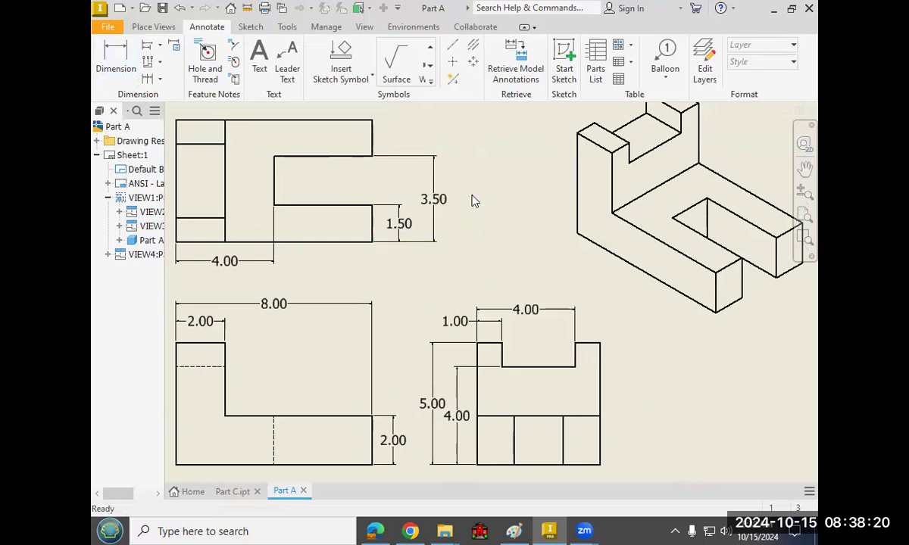
Move the top view's prong and slot dimensions closer to the view, and shift the side view's overall height dimension slightly outward.
{"action": "left_click", "coordinate": [432, 199]}
{"action": "mouse_move", "coordinate": [432, 199]}
{"action": "left_mouse_down"}
{"action": "mouse_move", "coordinate": [393, 224]}
{"action": "mouse_move", "coordinate": [416, 200]}
{"action": "left_mouse_up"}
{"action": "left_click", "coordinate": [443, 214]}
{"action": "left_click", "coordinate": [450, 211]}
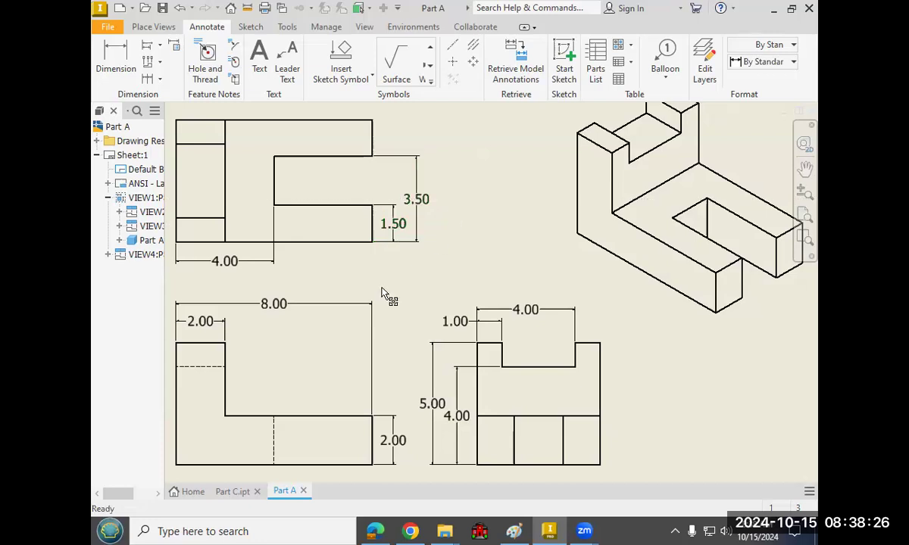
{"action": "left_click", "coordinate": [434, 404]}
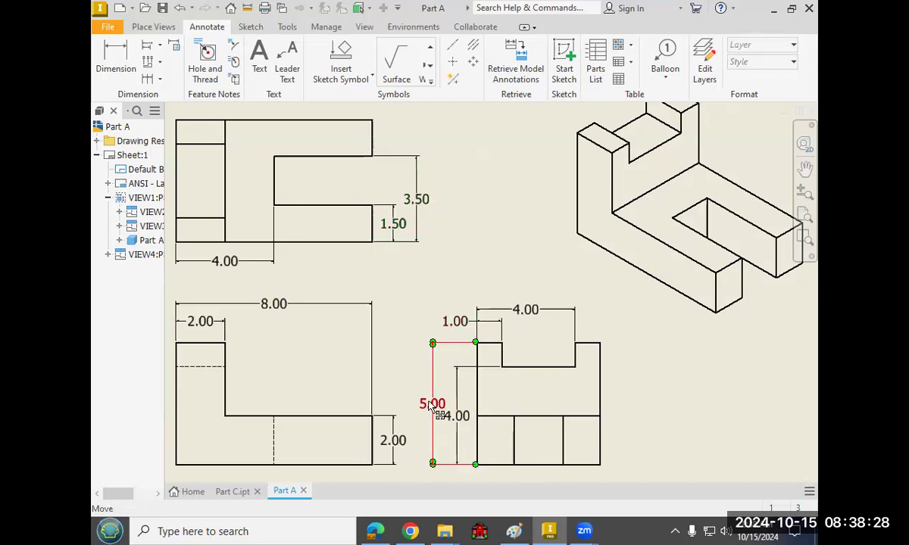
{"action": "left_click_drag", "start_coordinate": [433, 405], "coordinate": [430, 409]}
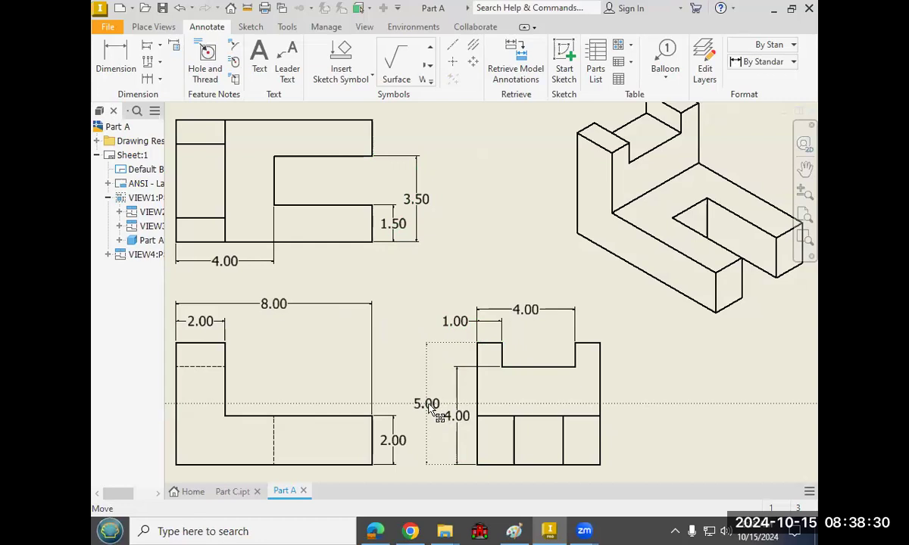
{"action": "left_click", "coordinate": [471, 237]}
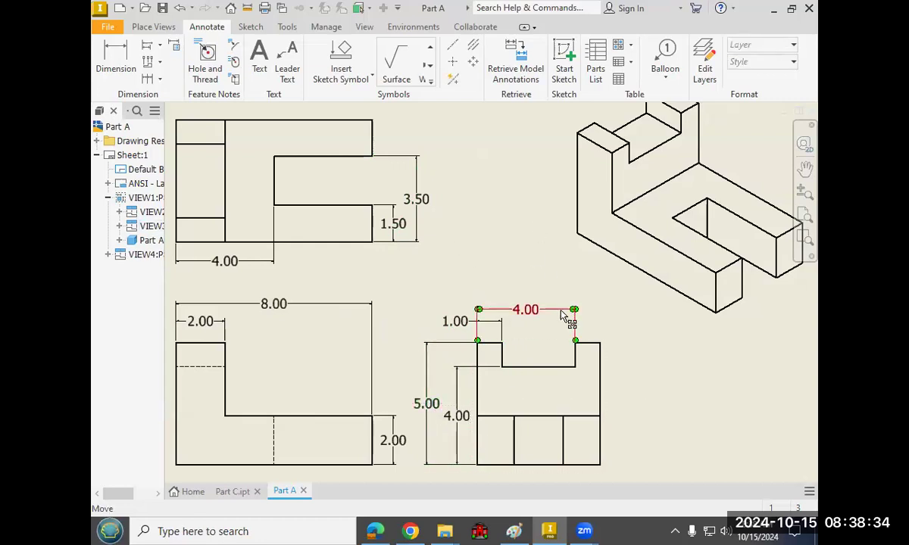
Dimension the overall depth of the top view, placing it outside the prong and slot dimensions.
{"action": "left_click", "coordinate": [129, 53]}
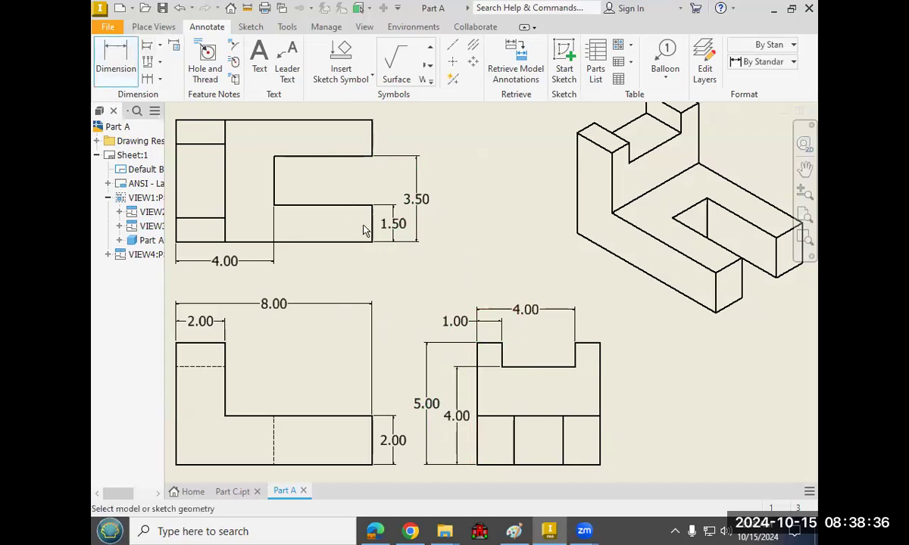
{"action": "left_click", "coordinate": [377, 224]}
{"action": "left_click", "coordinate": [372, 129]}
{"action": "left_click", "coordinate": [462, 266]}
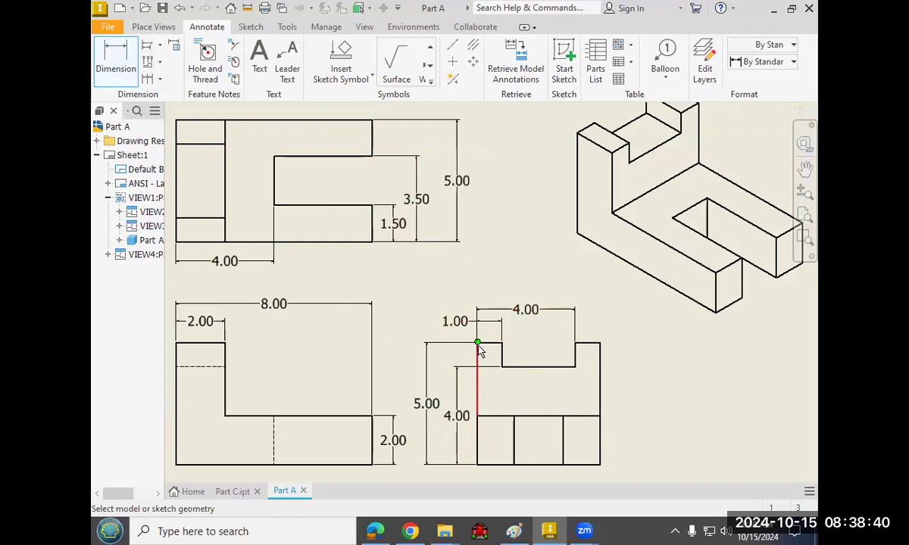
Dimension the overall width of the side view above its other dimensions, and undo that dimension.
{"action": "left_click", "coordinate": [477, 352]}
{"action": "left_click", "coordinate": [601, 362]}
{"action": "left_click", "coordinate": [570, 285]}
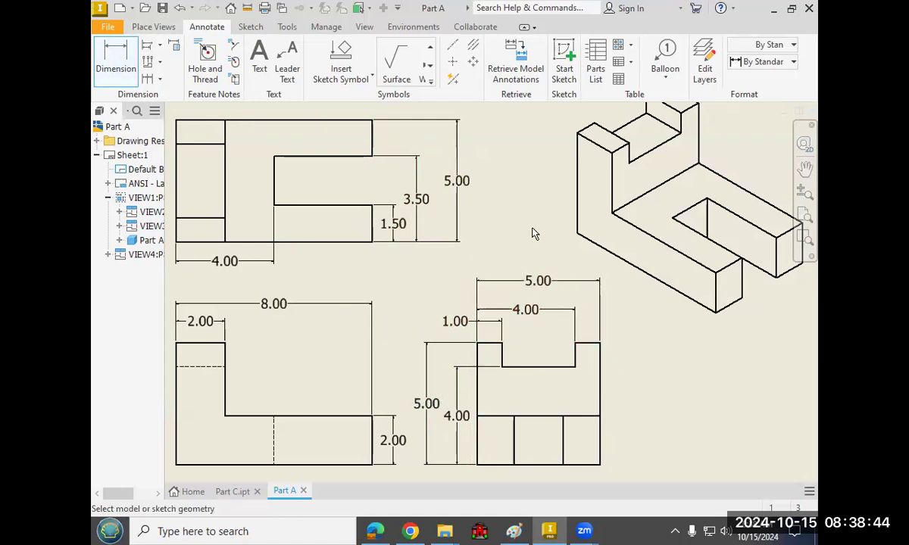
{"action": "key", "text": "ctrl+z"}
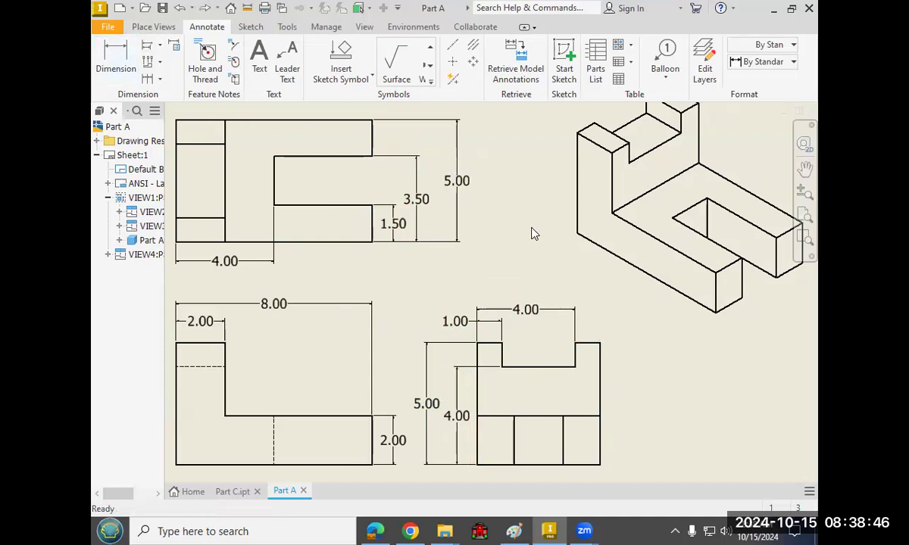
Move the top view's overall depth dimension slightly closer to the slot dimension.
{"action": "left_click_drag", "start_coordinate": [465, 188], "coordinate": [460, 188]}
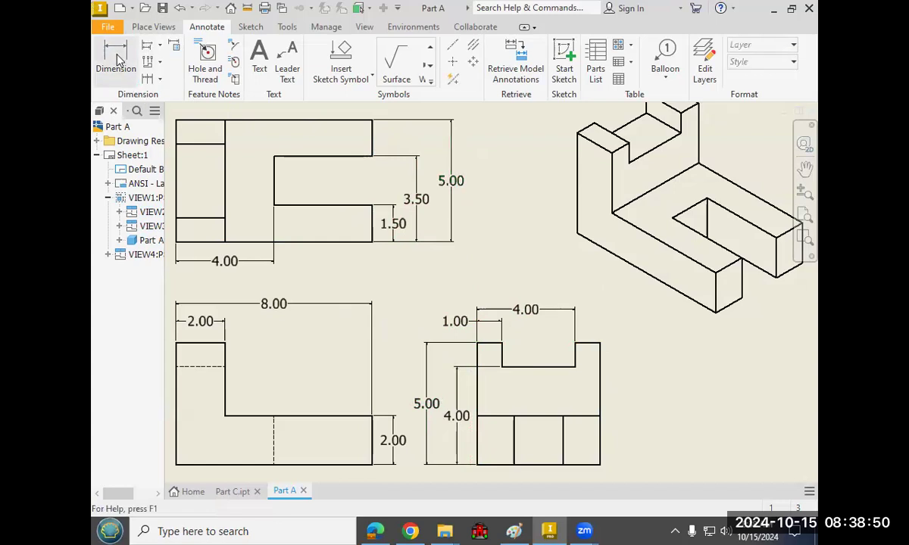
Dimension the side view's overall width above the notch dimensions again, and remove the duplicate.
{"action": "left_click", "coordinate": [117, 59]}
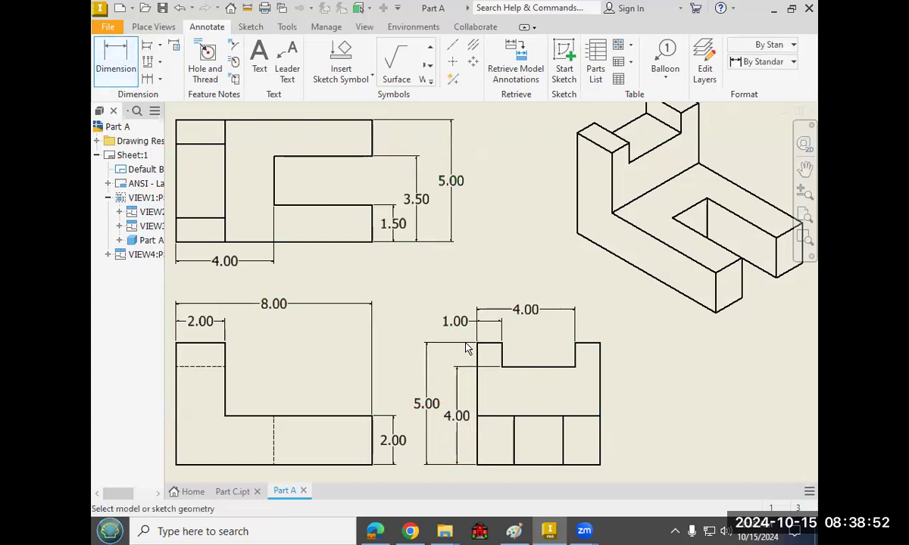
{"action": "left_click", "coordinate": [96, 60]}
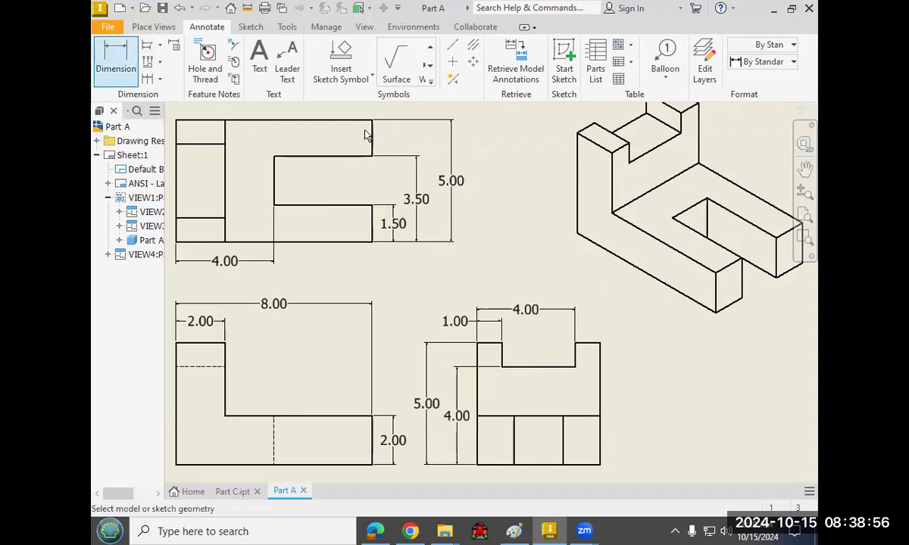
{"action": "left_click", "coordinate": [478, 356]}
{"action": "left_click", "coordinate": [601, 368]}
{"action": "left_click", "coordinate": [558, 291]}
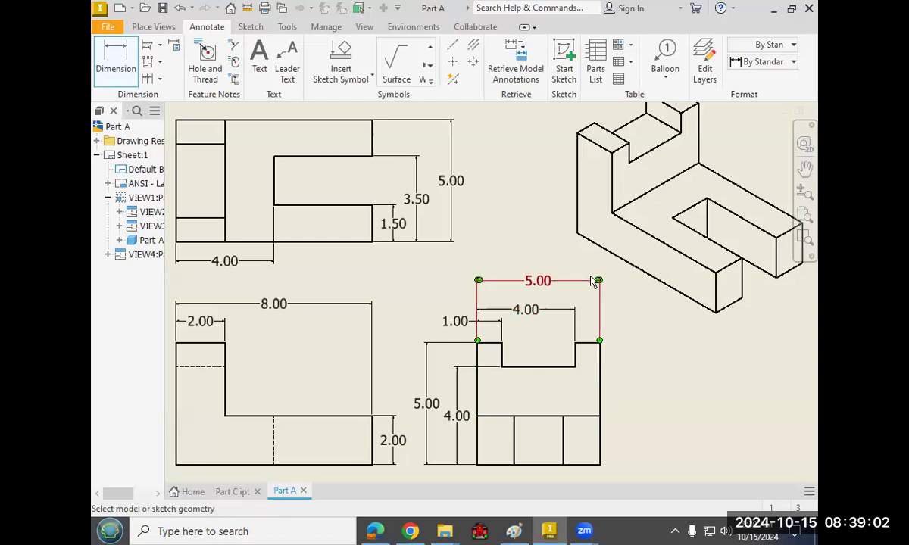
{"action": "key", "text": "Escape"}
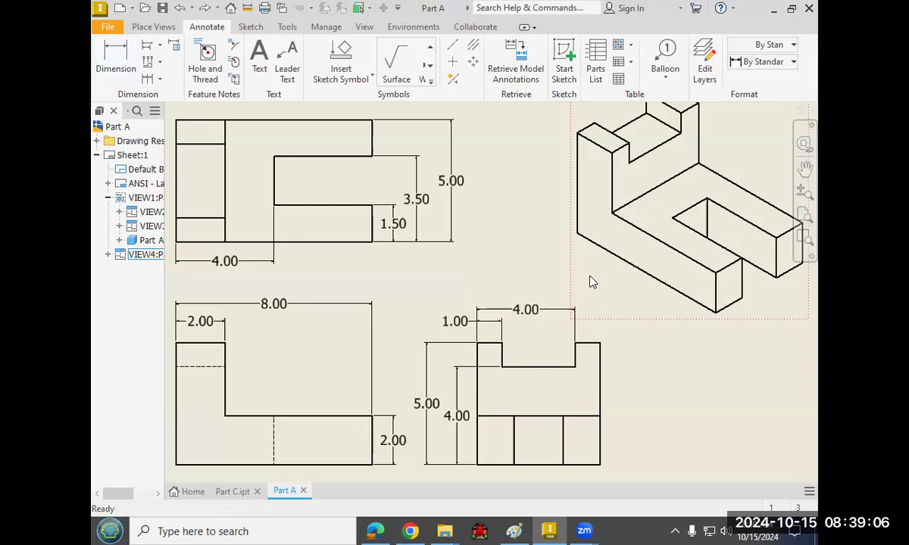
{"action": "scroll", "coordinate": [507, 259], "scroll_direction": "up", "scroll_amount": 3}
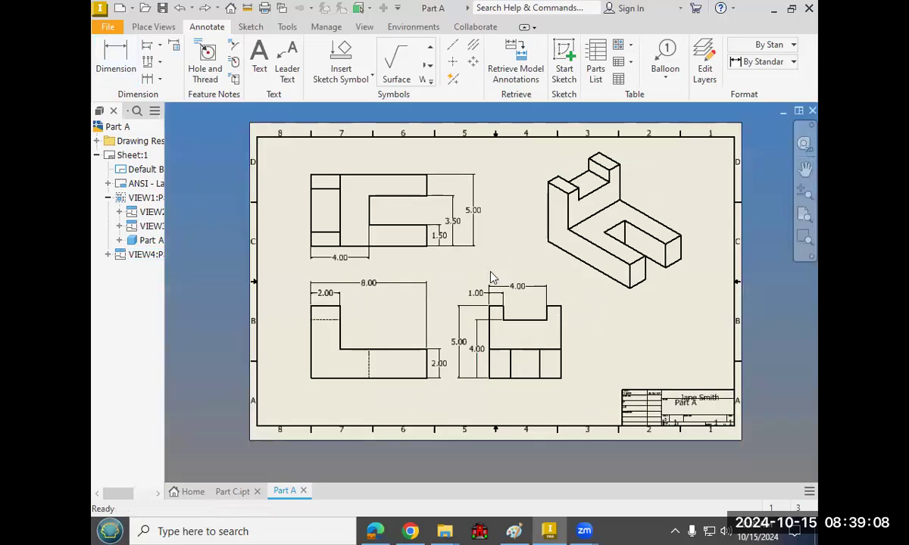
Examine the sketch dimensions of Part C's third extrusion, and return to the Part A drawing.
{"action": "scroll", "coordinate": [489, 278], "scroll_direction": "down", "scroll_amount": 4}
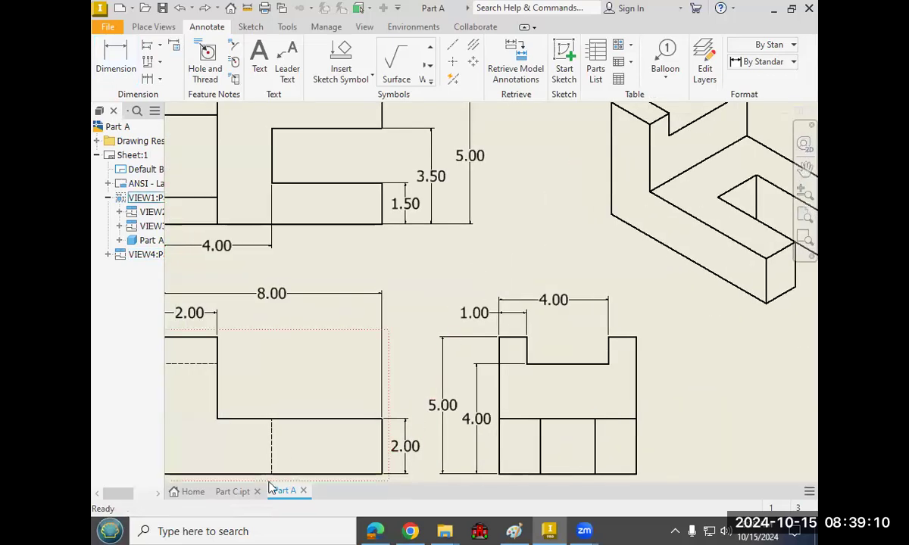
{"action": "left_click", "coordinate": [232, 491]}
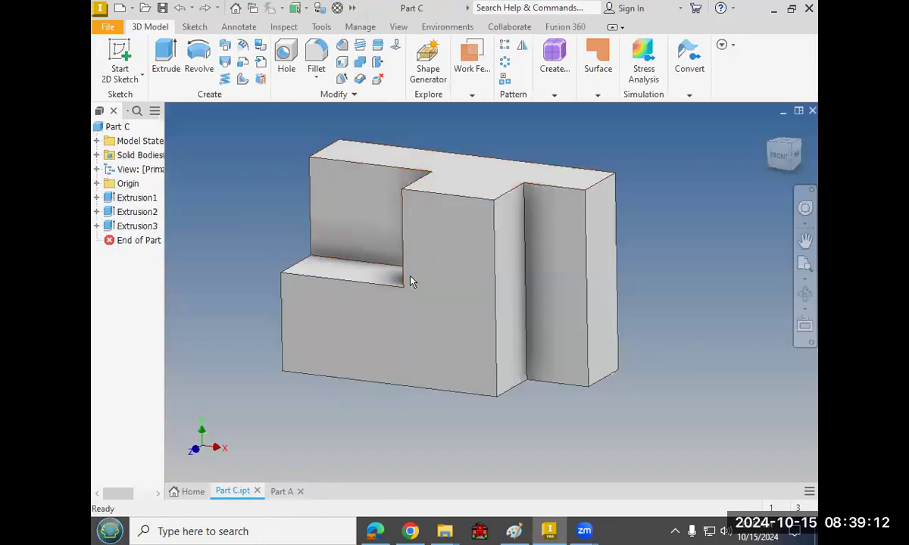
{"action": "left_click", "coordinate": [97, 226]}
{"action": "left_click", "coordinate": [144, 240]}
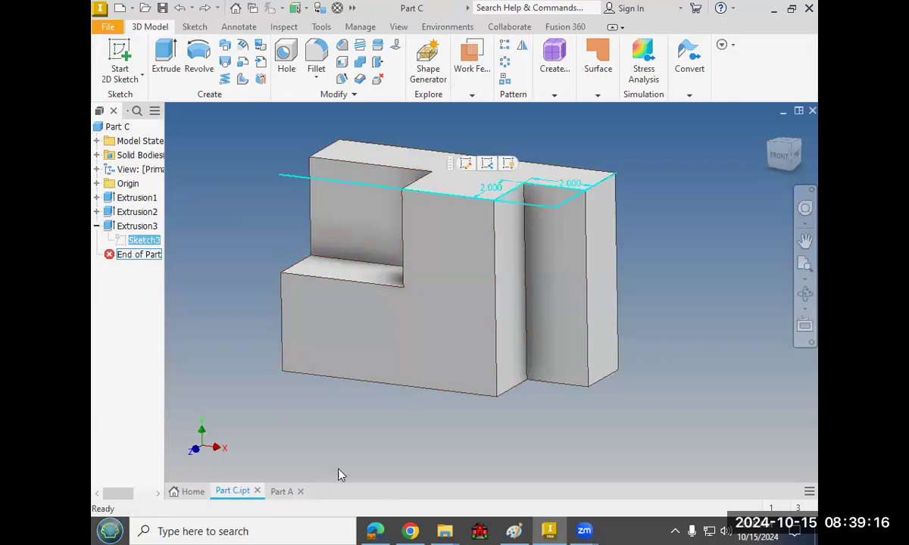
{"action": "left_click", "coordinate": [282, 492]}
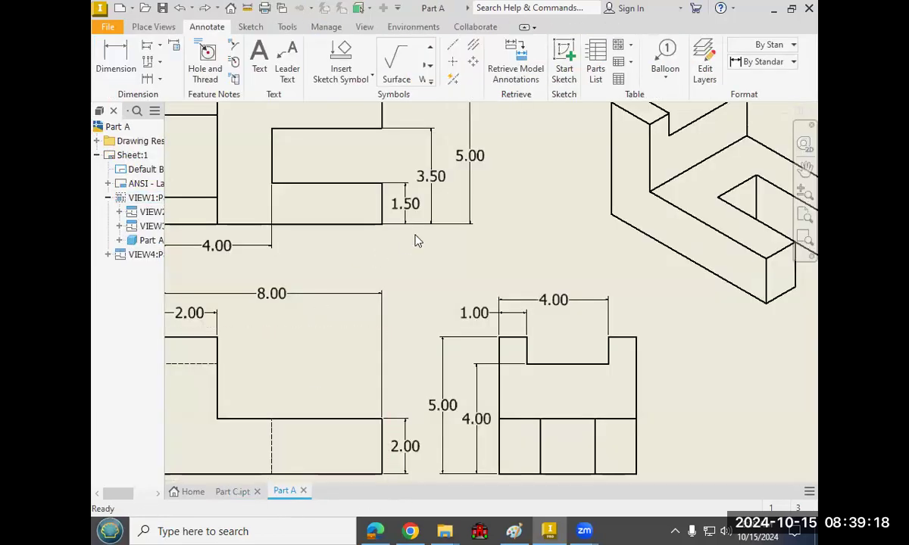
Reposition the name and the Part A title text in the title block so each sits centred in its own row.
{"action": "scroll", "coordinate": [418, 245], "scroll_direction": "up", "scroll_amount": 3}
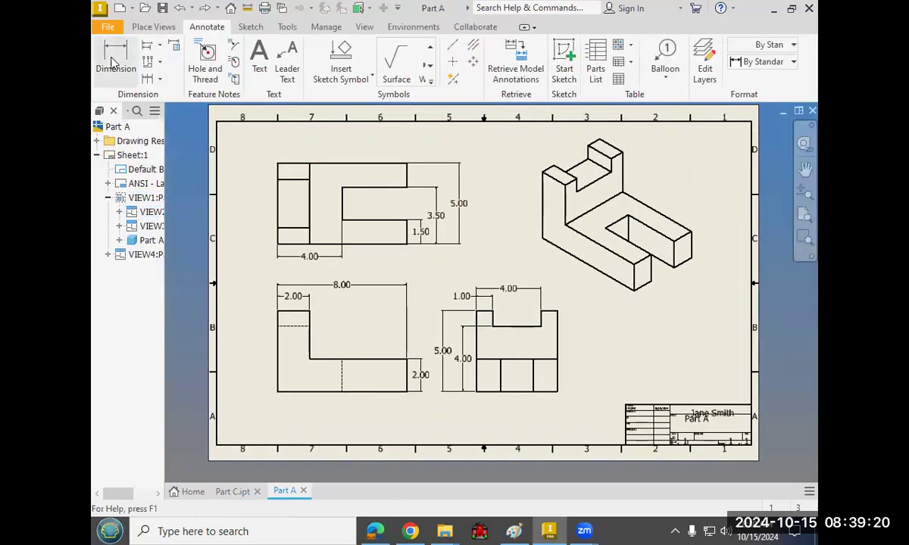
{"action": "scroll", "coordinate": [489, 247], "scroll_direction": "up", "scroll_amount": 5}
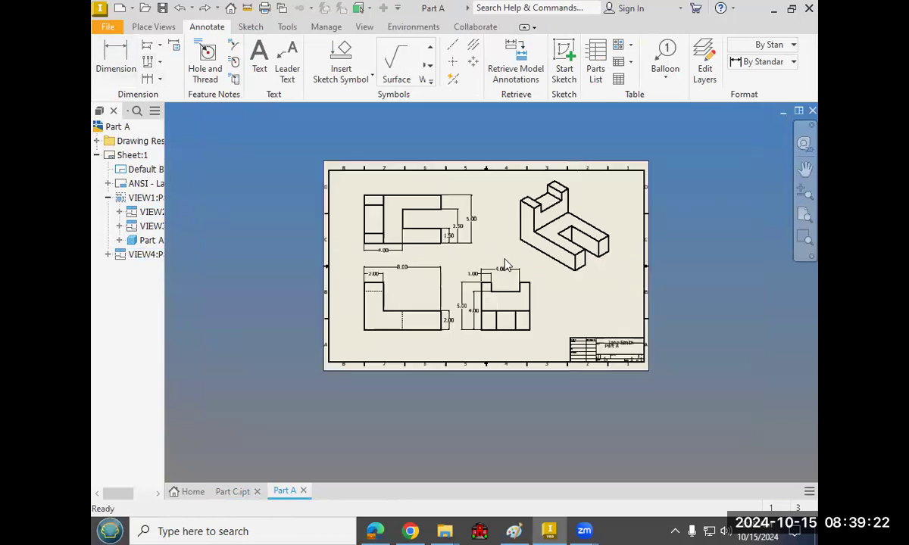
{"action": "scroll", "coordinate": [507, 267], "scroll_direction": "down", "scroll_amount": 3}
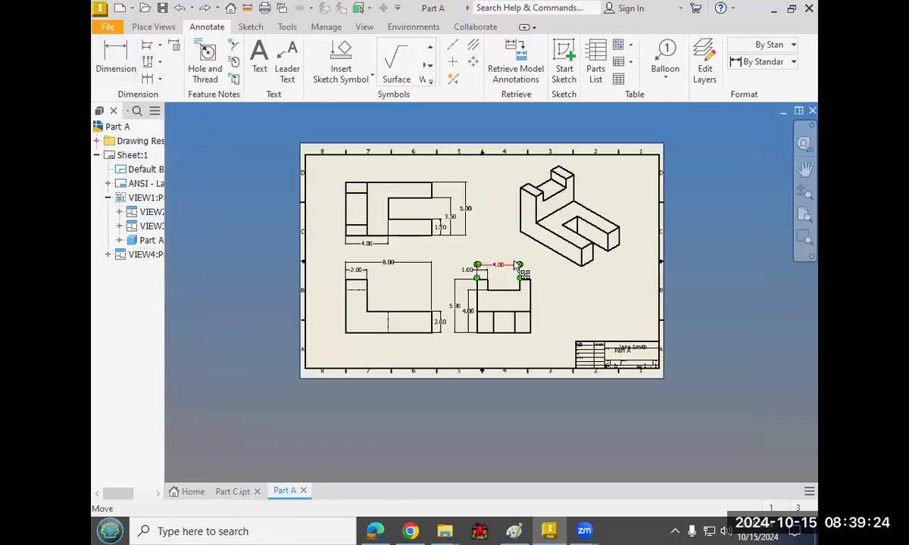
{"action": "scroll", "coordinate": [515, 264], "scroll_direction": "down", "scroll_amount": 2}
{"action": "scroll", "coordinate": [514, 263], "scroll_direction": "down", "scroll_amount": 2}
{"action": "middle_click_drag", "start_coordinate": [718, 413], "coordinate": [650, 371]}
{"action": "scroll", "coordinate": [661, 385], "scroll_direction": "down", "scroll_amount": 3}
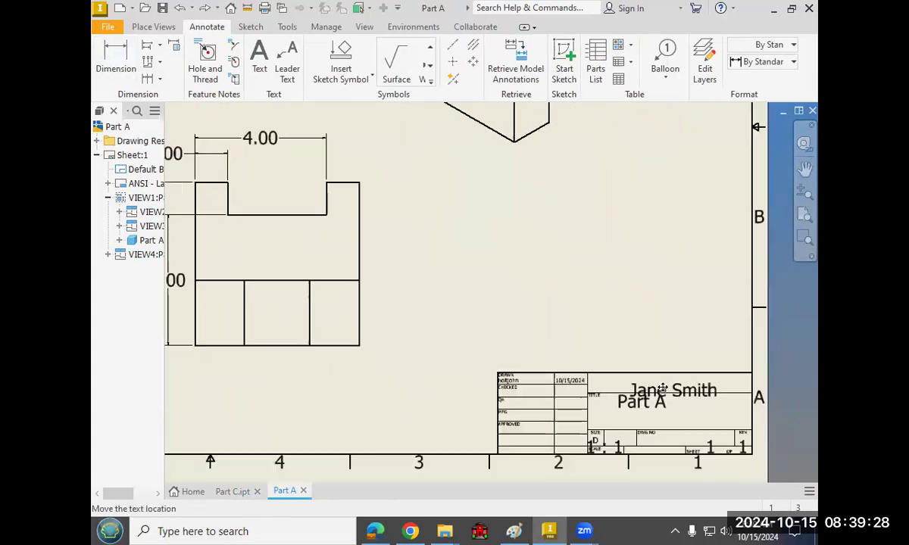
{"action": "left_click", "coordinate": [663, 385]}
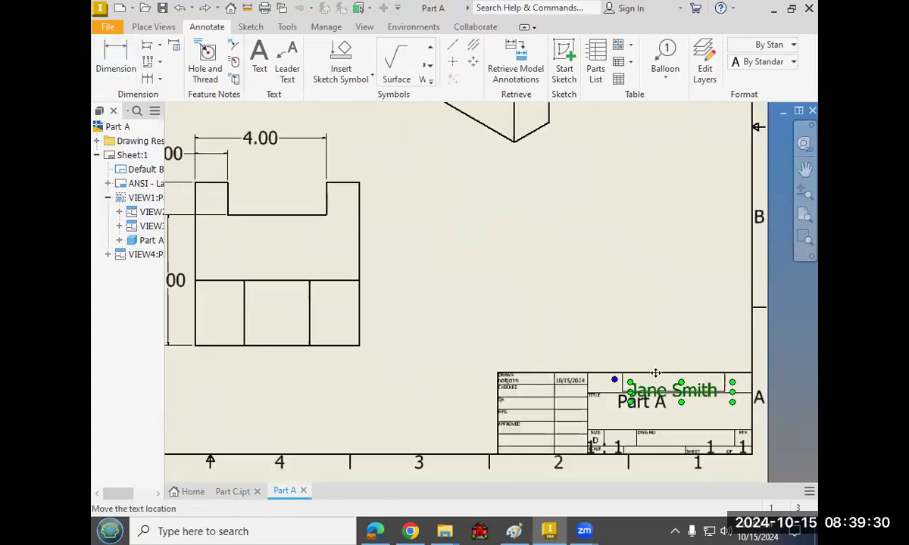
{"action": "left_click_drag", "start_coordinate": [656, 373], "coordinate": [648, 362]}
{"action": "left_click", "coordinate": [646, 402]}
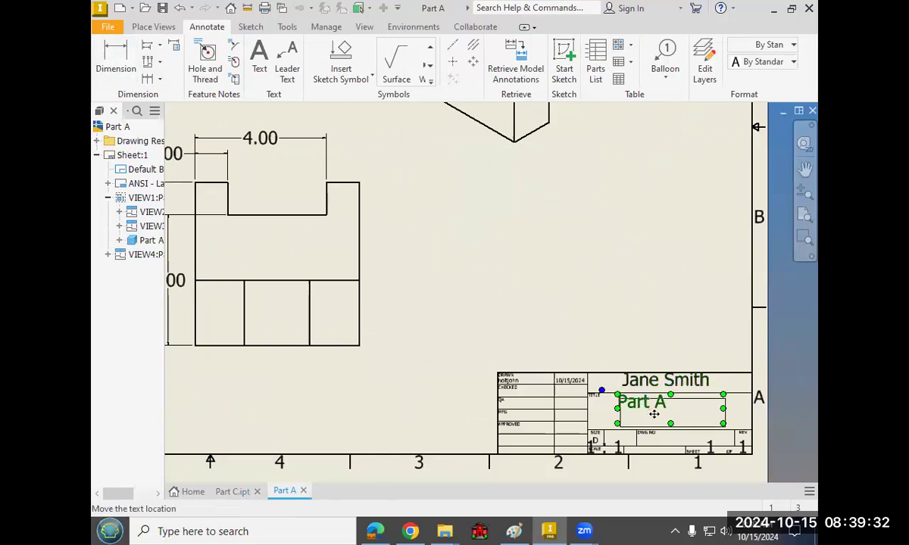
{"action": "left_click_drag", "start_coordinate": [653, 413], "coordinate": [663, 424]}
{"action": "left_click", "coordinate": [657, 385]}
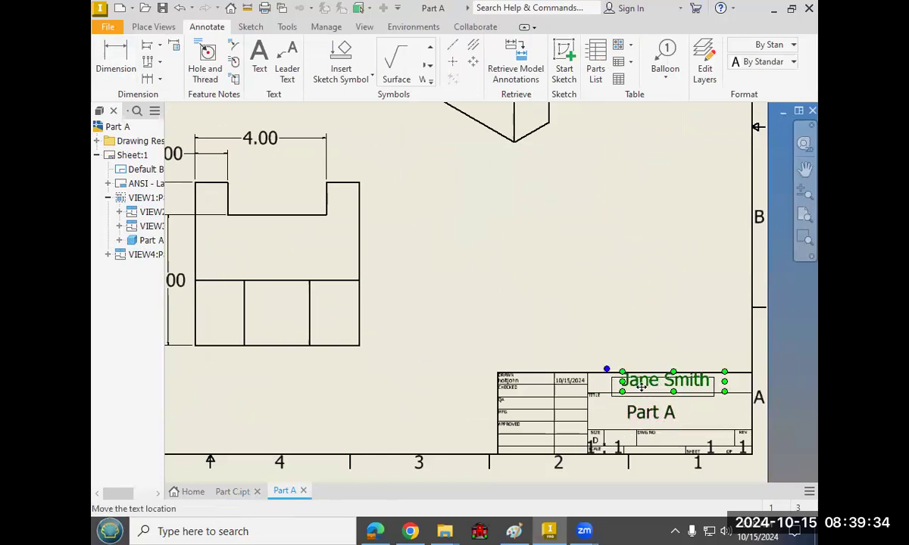
{"action": "left_click", "coordinate": [647, 290]}
{"action": "scroll", "coordinate": [658, 291], "scroll_direction": "down", "scroll_amount": 4}
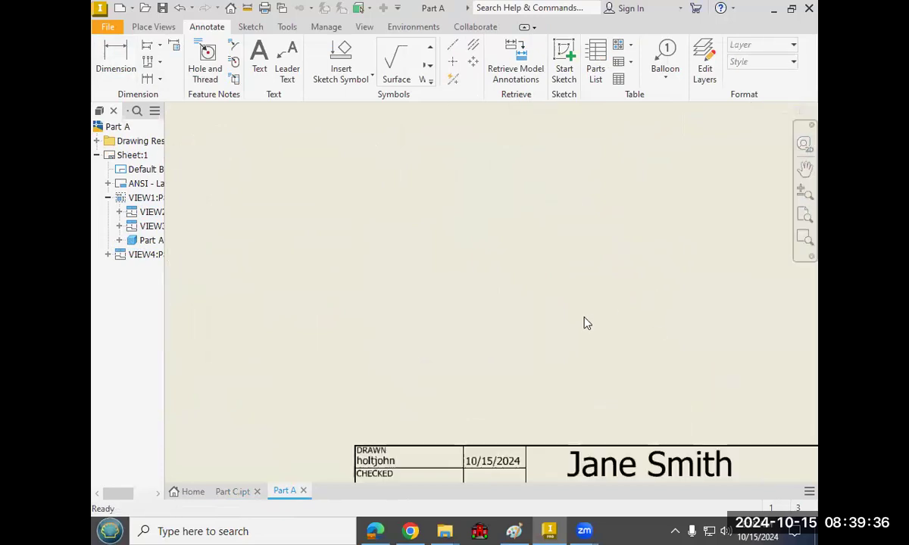
{"action": "key", "text": "Home"}
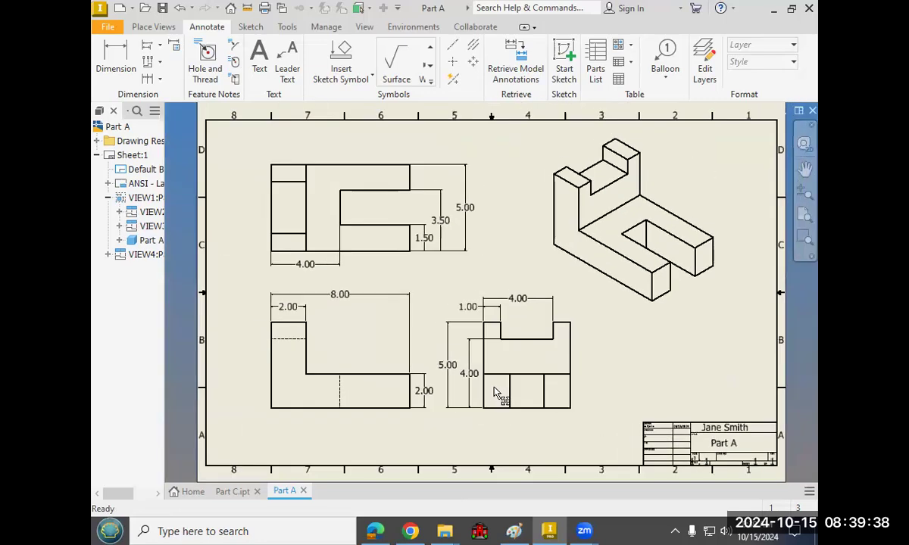
Open the Part A model from the drawing's top view, examine the second extrusion's sketch dimensions, and return to the drawing.
{"action": "right_click", "coordinate": [359, 217]}
{"action": "left_click", "coordinate": [365, 216]}
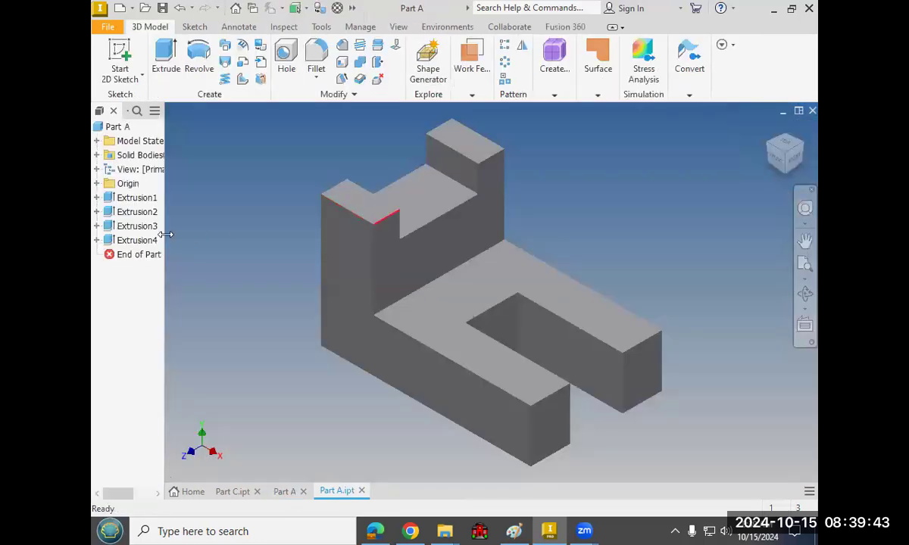
{"action": "left_click", "coordinate": [96, 197]}
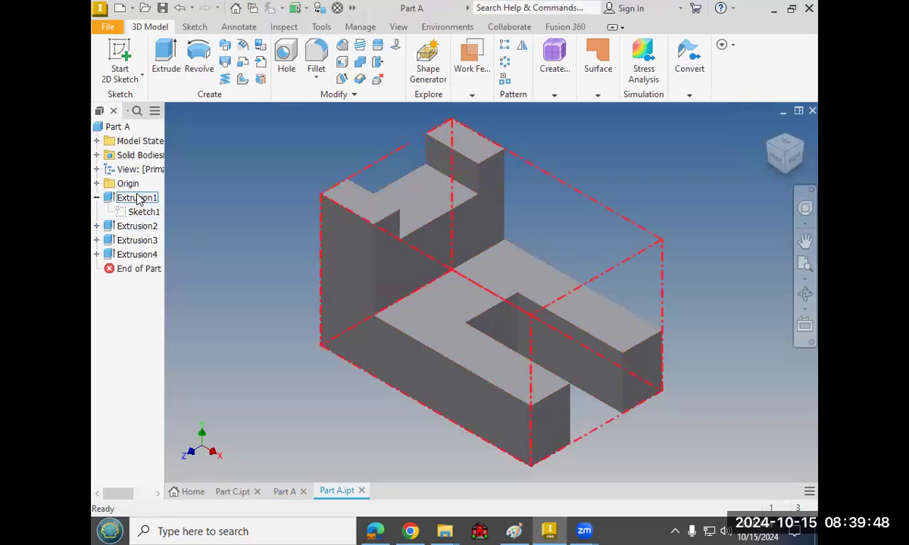
{"action": "left_click", "coordinate": [96, 226]}
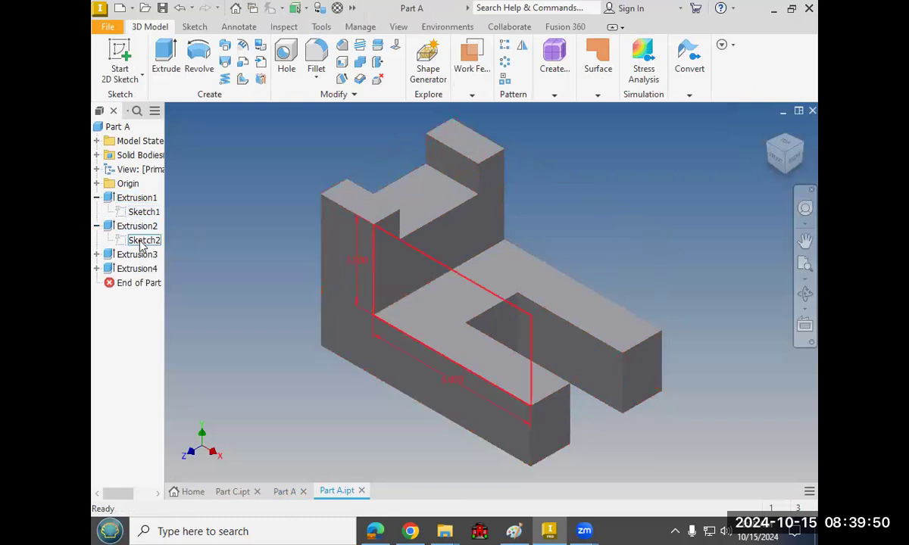
{"action": "left_click", "coordinate": [130, 241]}
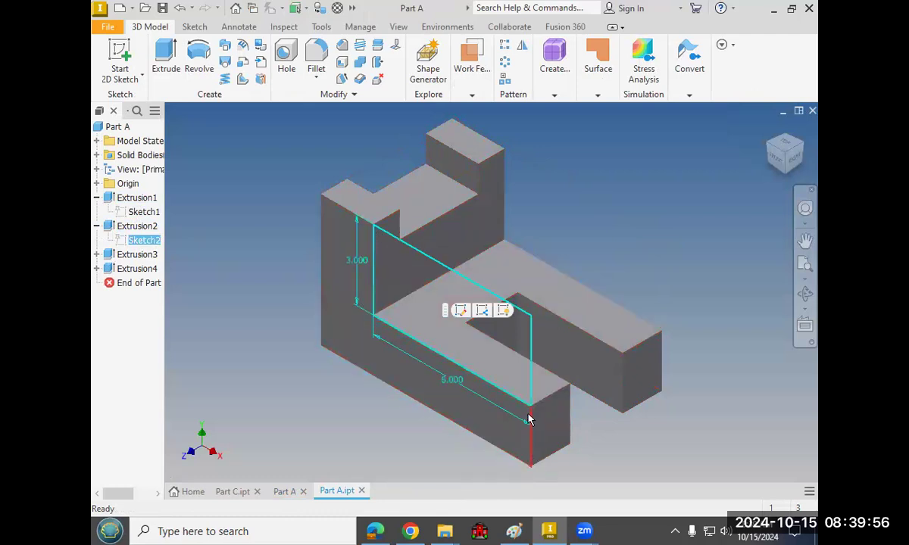
{"action": "left_click", "coordinate": [239, 222]}
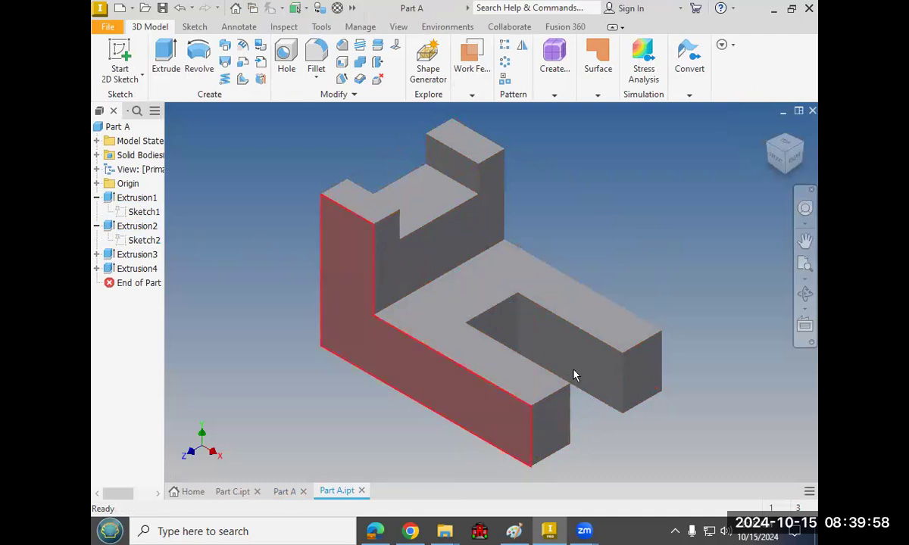
{"action": "left_click", "coordinate": [141, 241]}
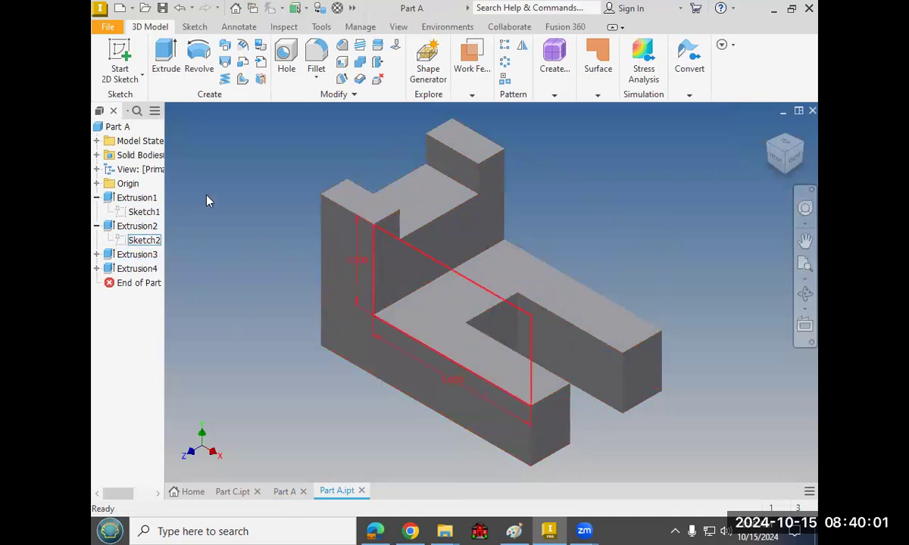
{"action": "left_click", "coordinate": [285, 492]}
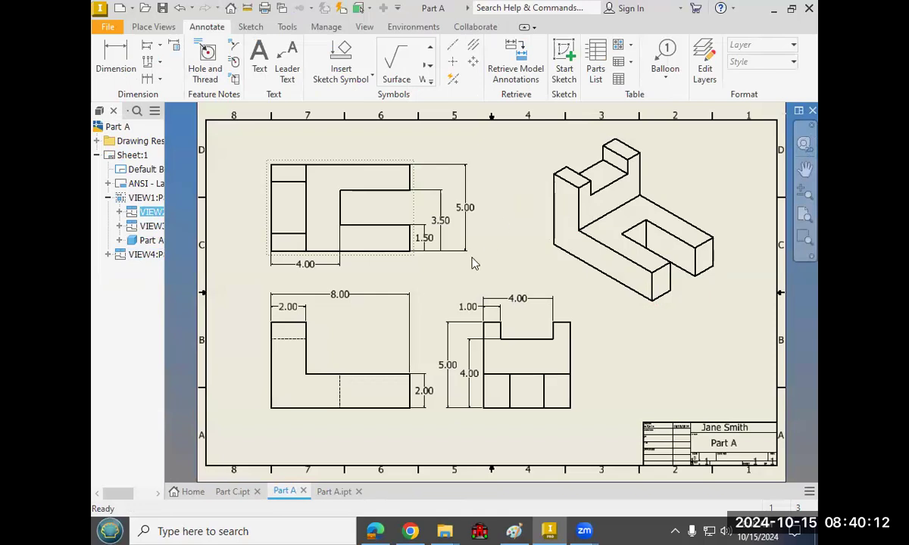
{"action": "middle_click_drag", "start_coordinate": [625, 344], "coordinate": [621, 332]}
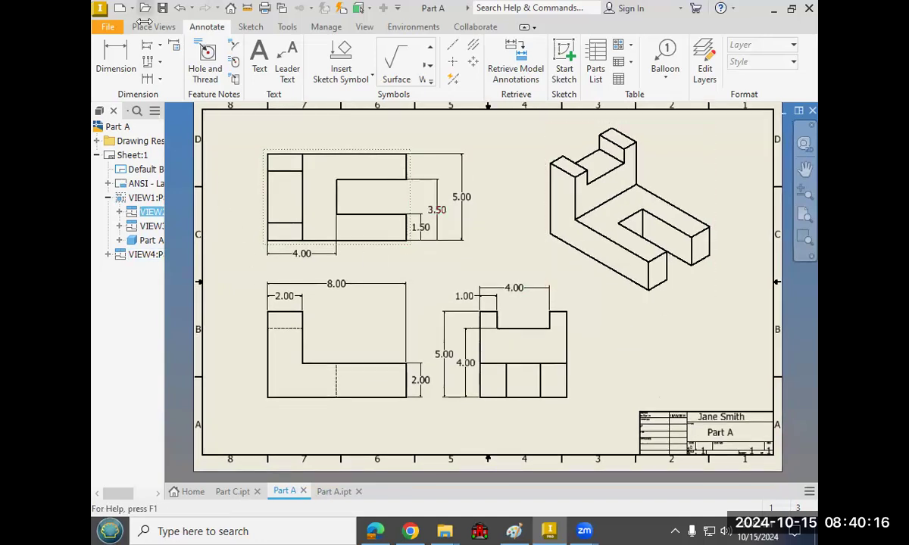
{"action": "left_click", "coordinate": [162, 7]}
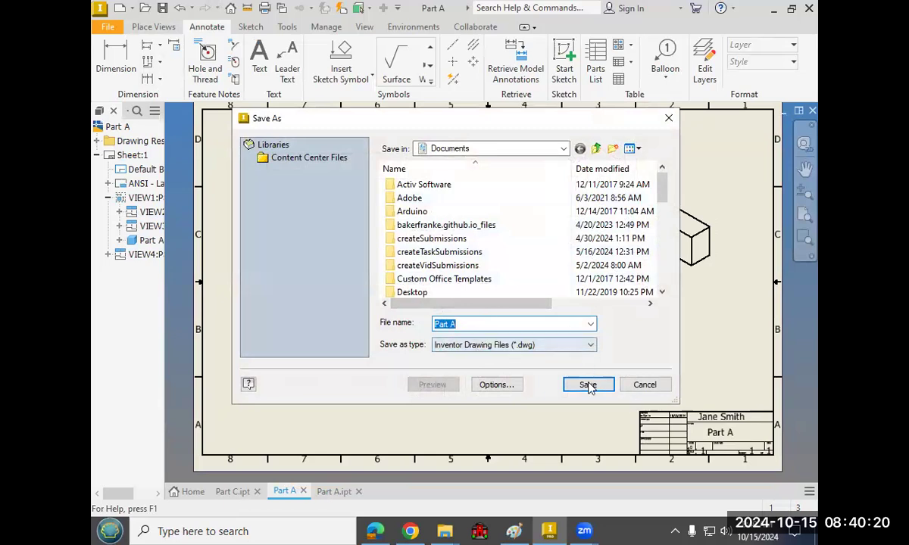
{"action": "left_click", "coordinate": [644, 384]}
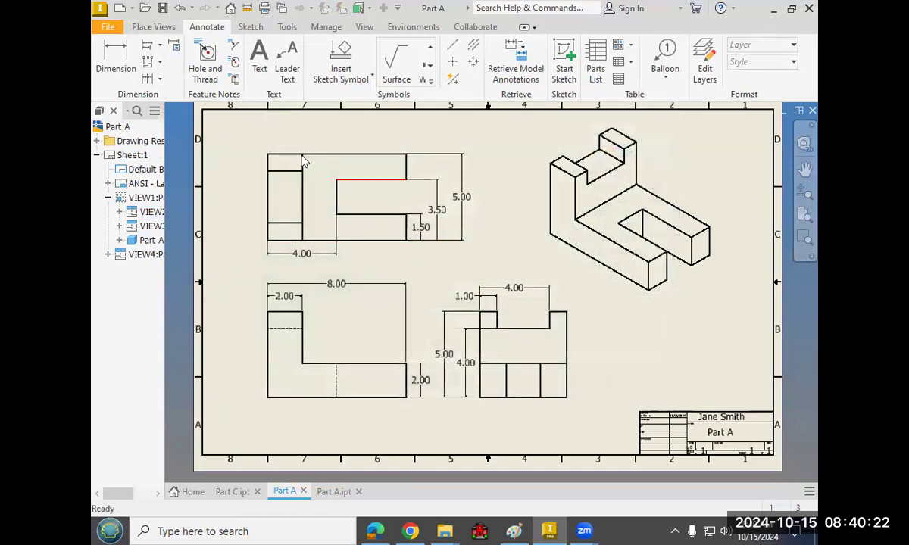
Create a new drawing from the default drawing template.
{"action": "left_click", "coordinate": [131, 7]}
{"action": "mouse_move", "coordinate": [137, 62]}
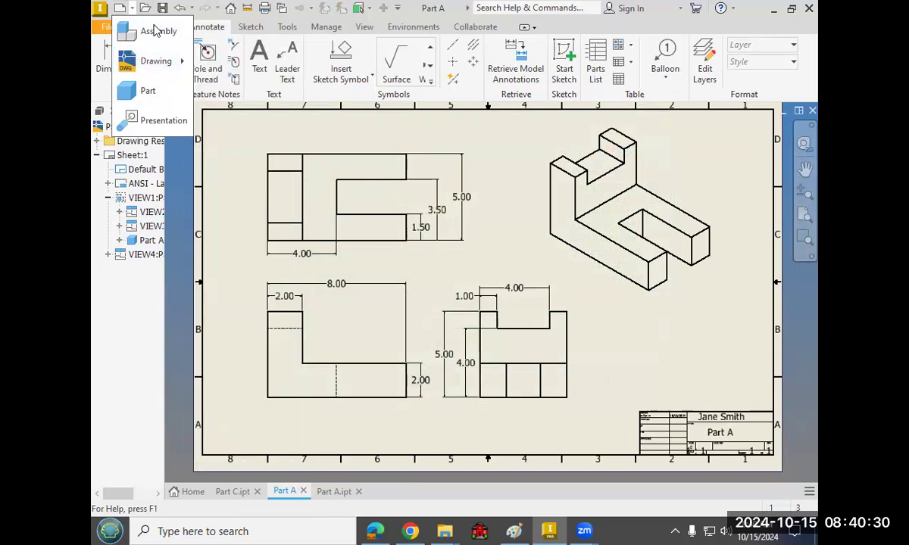
{"action": "left_click", "coordinate": [144, 30]}
{"action": "left_click", "coordinate": [131, 7]}
{"action": "mouse_move", "coordinate": [144, 67]}
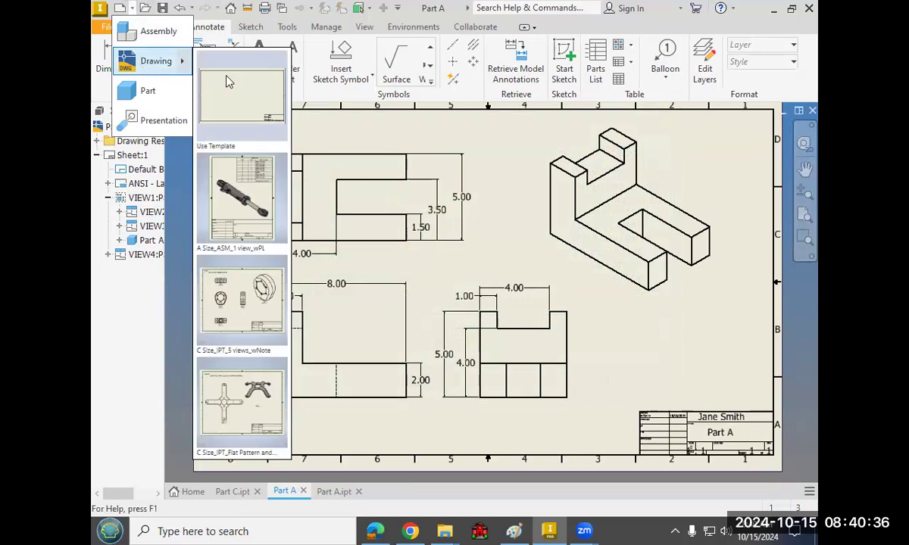
{"action": "left_click", "coordinate": [237, 94]}
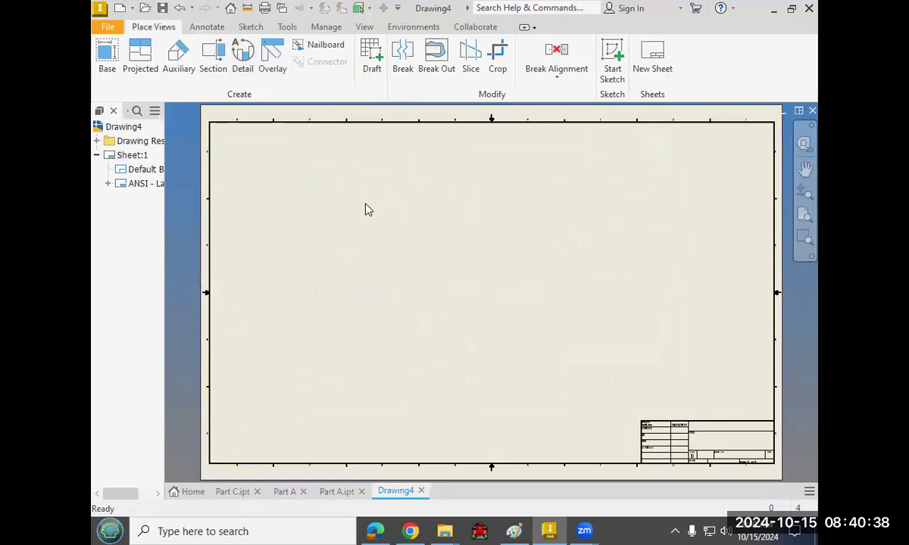
Start a base view in the new drawing using the Part B model from the Green Sheet Parts folder.
{"action": "left_click", "coordinate": [106, 57]}
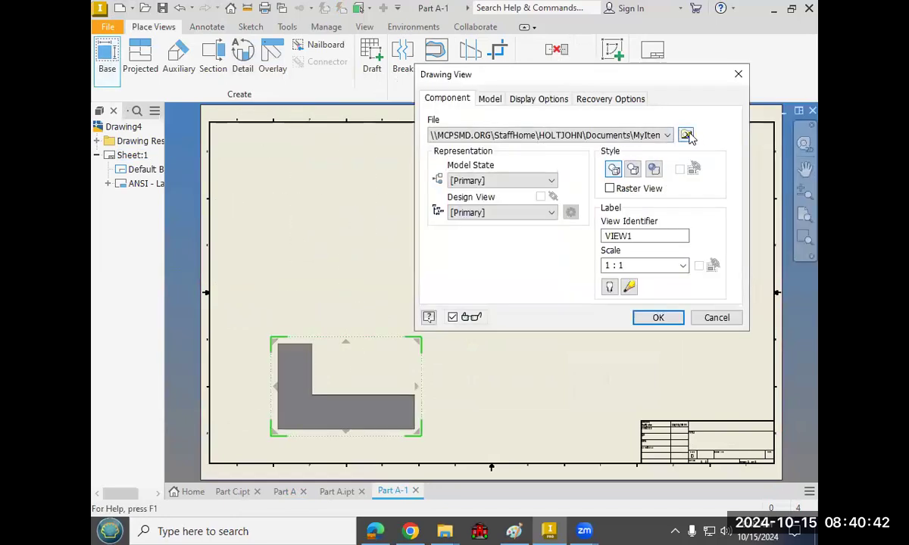
{"action": "left_click", "coordinate": [684, 135]}
{"action": "scroll", "coordinate": [432, 231], "scroll_direction": "down", "scroll_amount": 6}
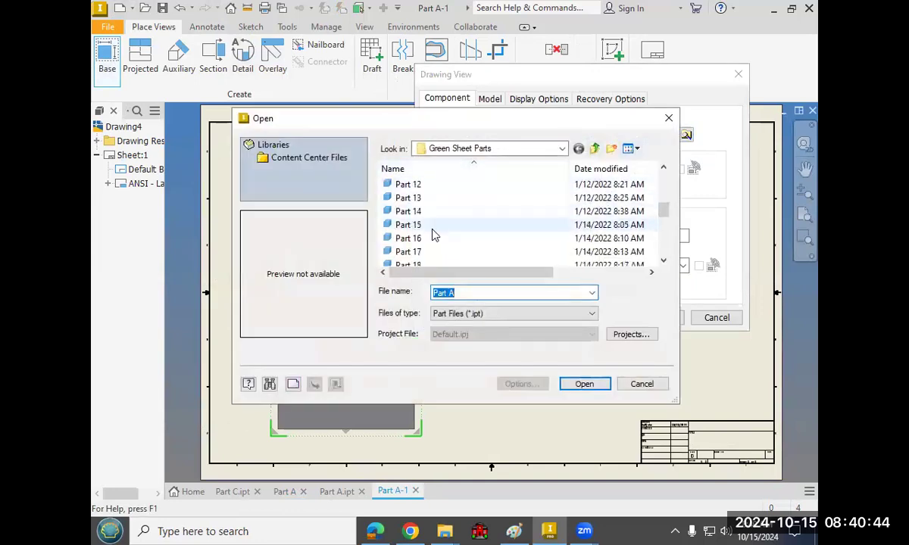
{"action": "left_click", "coordinate": [426, 239]}
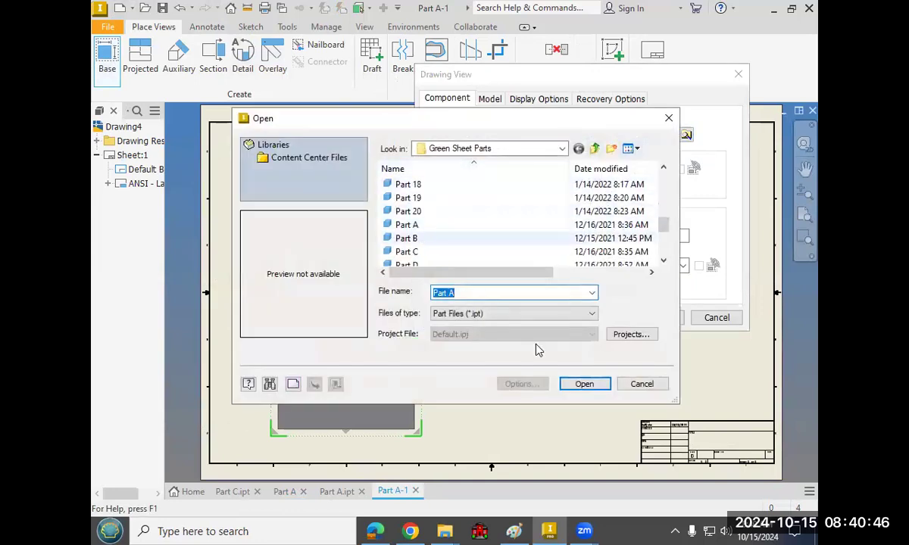
{"action": "left_click", "coordinate": [584, 384]}
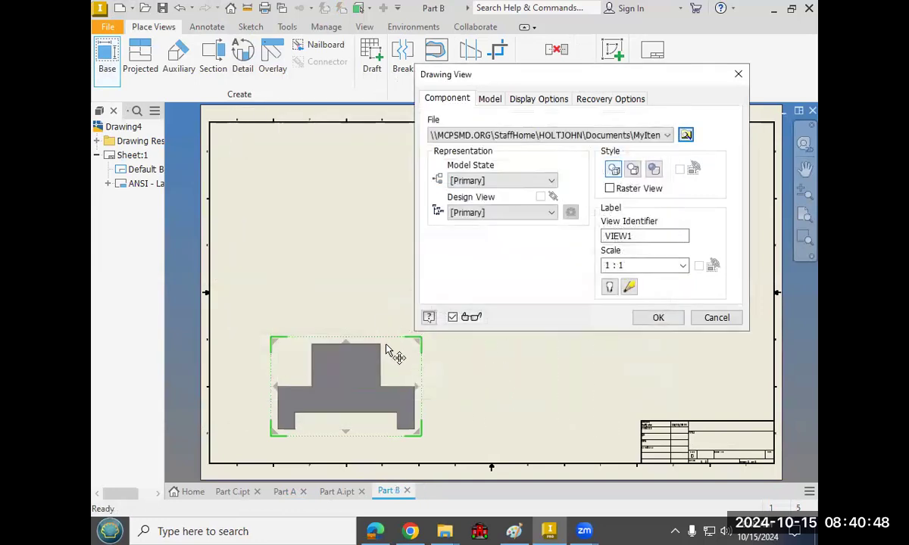
Project the top, side and isometric views from Part B's front view, and create all four views.
{"action": "left_click", "coordinate": [355, 240]}
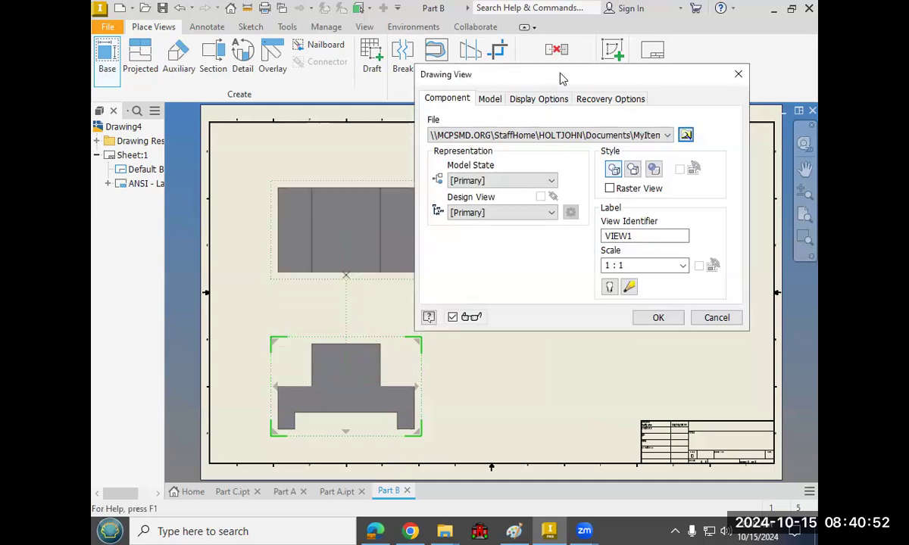
{"action": "left_click_drag", "start_coordinate": [559, 76], "coordinate": [752, 74]}
{"action": "left_click", "coordinate": [543, 409]}
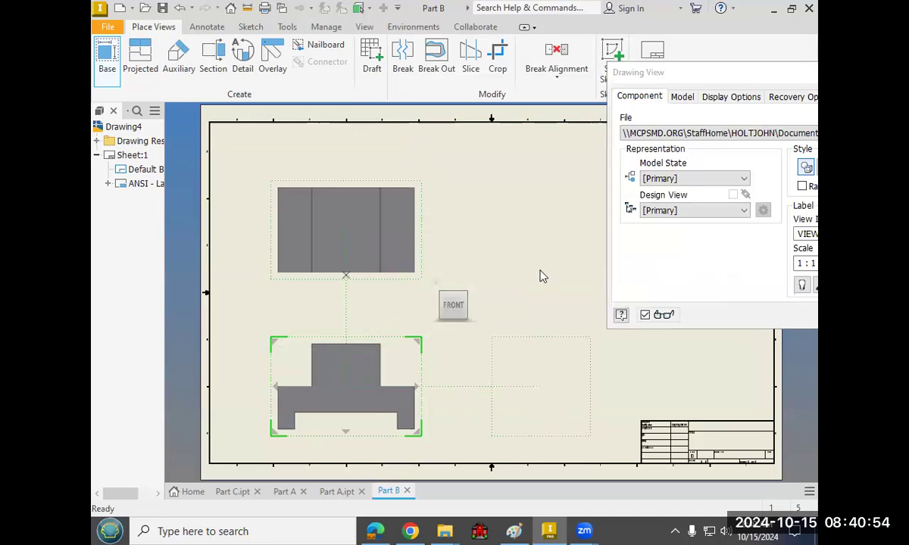
{"action": "left_click", "coordinate": [547, 242]}
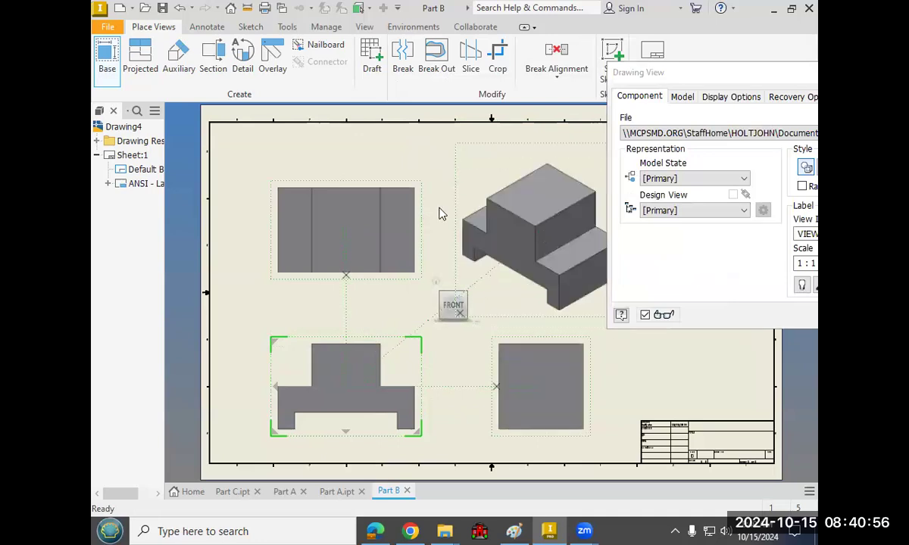
{"action": "right_click", "coordinate": [440, 214]}
{"action": "left_click", "coordinate": [492, 206]}
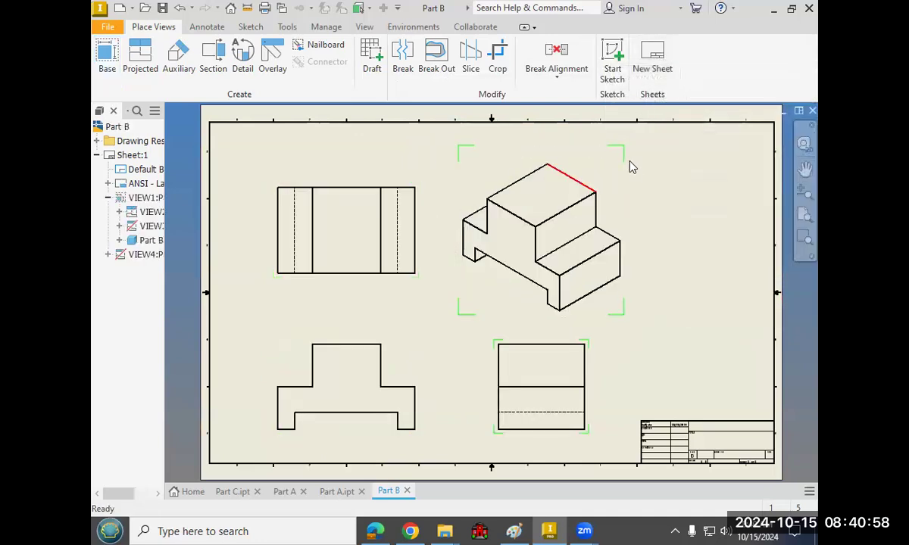
Space out the views by moving the isometric up and right, the top and front views up, and the side view slightly right.
{"action": "left_click_drag", "start_coordinate": [629, 198], "coordinate": [693, 180]}
{"action": "left_click_drag", "start_coordinate": [421, 220], "coordinate": [427, 184]}
{"action": "left_click_drag", "start_coordinate": [411, 341], "coordinate": [404, 312]}
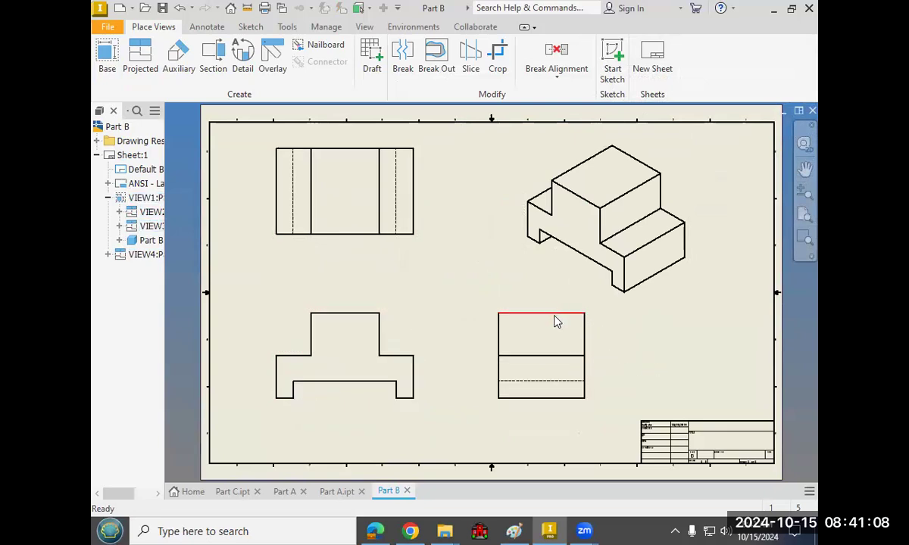
{"action": "left_click_drag", "start_coordinate": [523, 403], "coordinate": [535, 404]}
Add a text note in the title block's blank row above the title and enter the full name.
{"action": "middle_click_drag", "start_coordinate": [688, 347], "coordinate": [401, 231]}
{"action": "scroll", "coordinate": [404, 286], "scroll_direction": "up", "scroll_amount": 3}
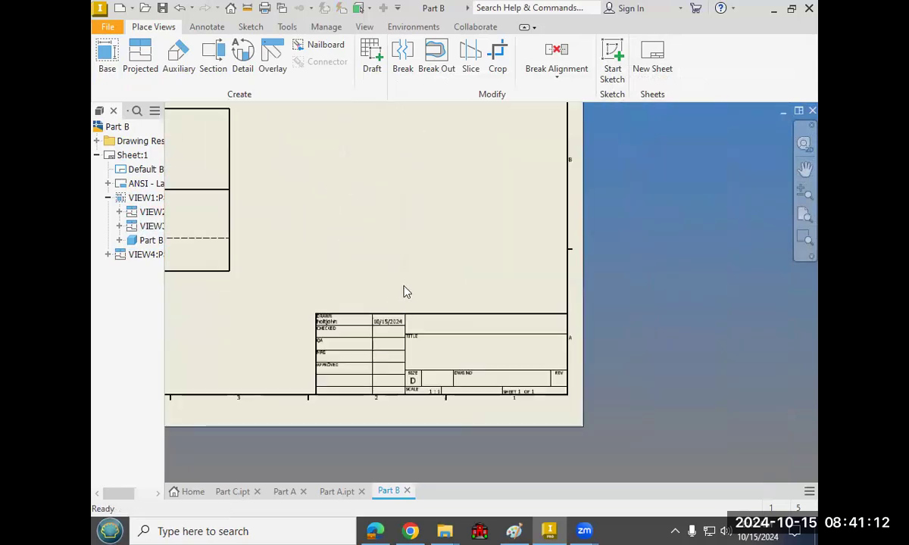
{"action": "left_click", "coordinate": [201, 28]}
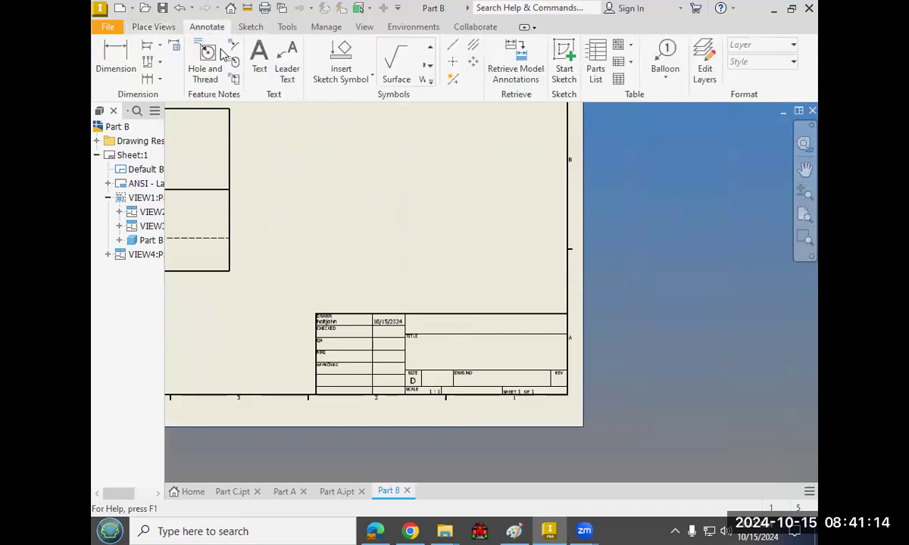
{"action": "left_click", "coordinate": [259, 55]}
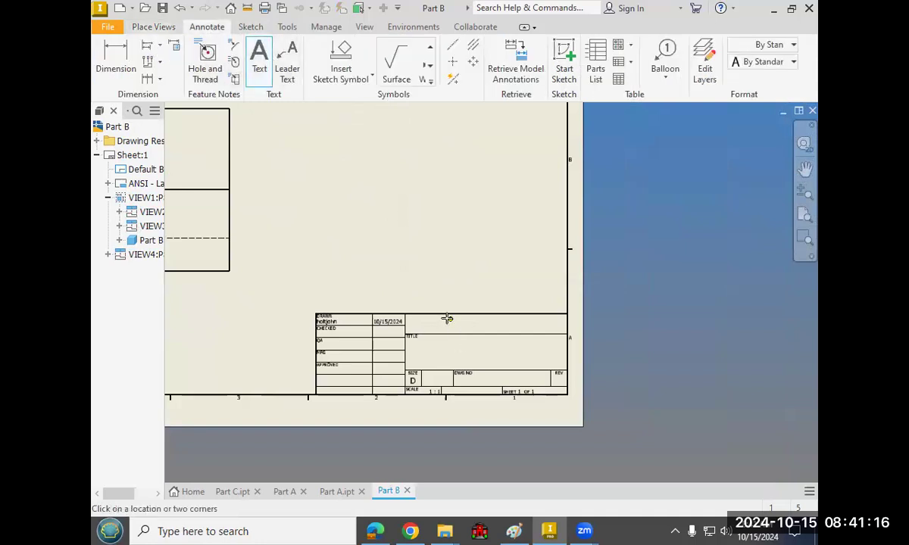
{"action": "left_click_drag", "start_coordinate": [441, 318], "coordinate": [530, 332]}
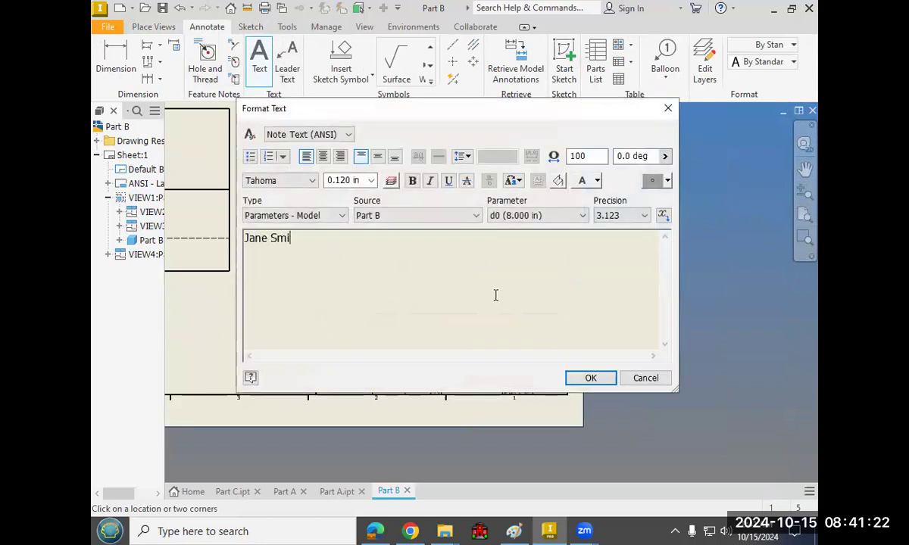
Finish the student's name note and add a text note reading "Part B" in the title field of the title block.
{"action": "left_click", "coordinate": [591, 377]}
{"action": "left_click", "coordinate": [256, 61]}
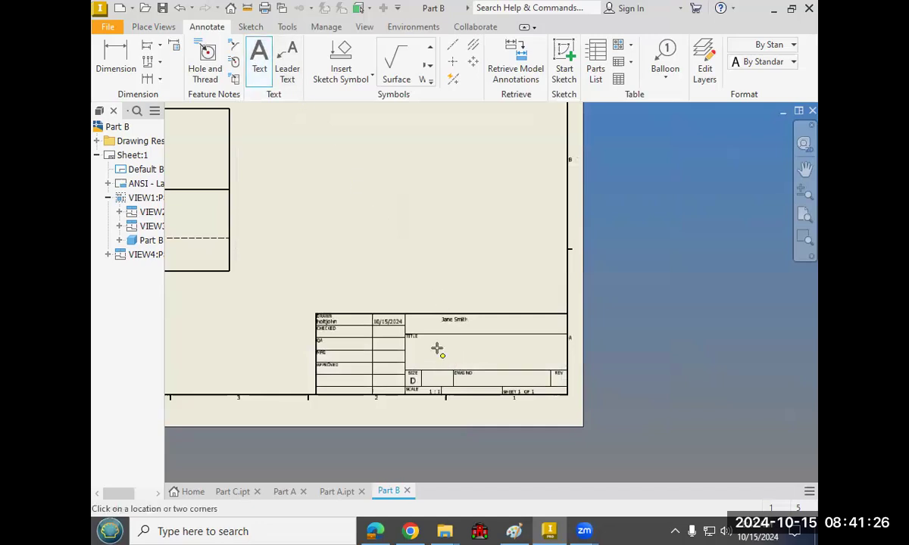
{"action": "mouse_move", "coordinate": [437, 346]}
{"action": "left_mouse_down"}
{"action": "mouse_move", "coordinate": [572, 354]}
{"action": "mouse_move", "coordinate": [544, 367]}
{"action": "mouse_move", "coordinate": [556, 371]}
{"action": "left_mouse_up"}
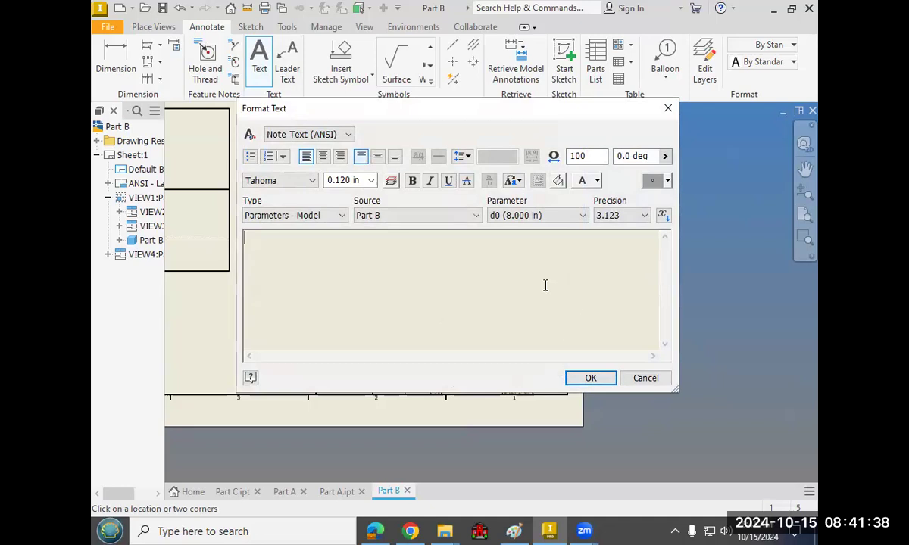
{"action": "type", "text": "Part B"}
{"action": "left_click", "coordinate": [591, 378]}
{"action": "right_click", "coordinate": [414, 267]}
{"action": "left_click", "coordinate": [457, 271]}
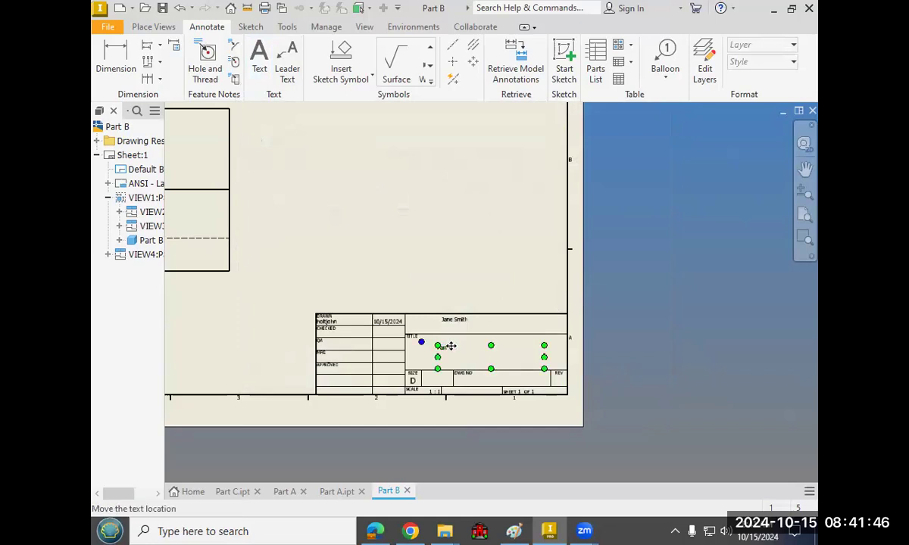
Move the "Part B" text to the right within the title field so it sits below the name.
{"action": "left_click", "coordinate": [449, 347]}
{"action": "left_click_drag", "start_coordinate": [459, 346], "coordinate": [468, 346]}
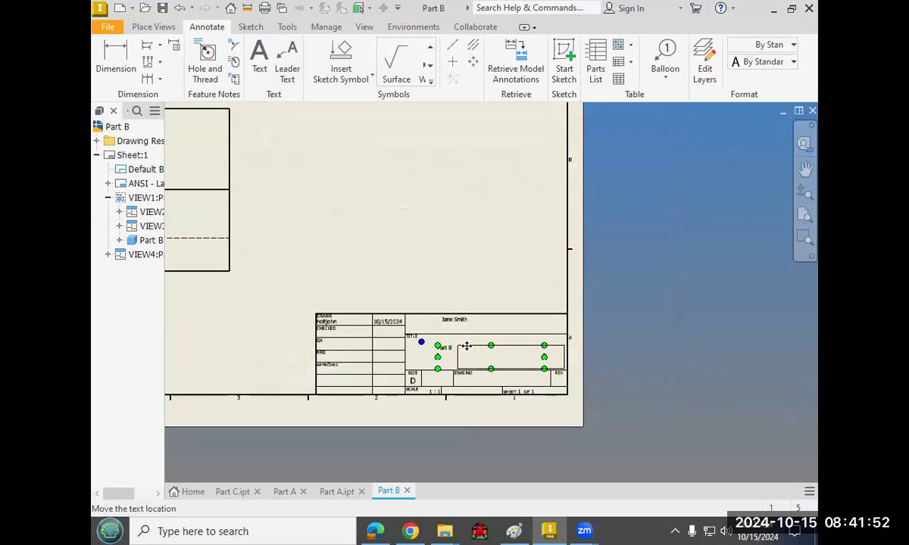
{"action": "left_click_drag", "start_coordinate": [466, 346], "coordinate": [467, 346]}
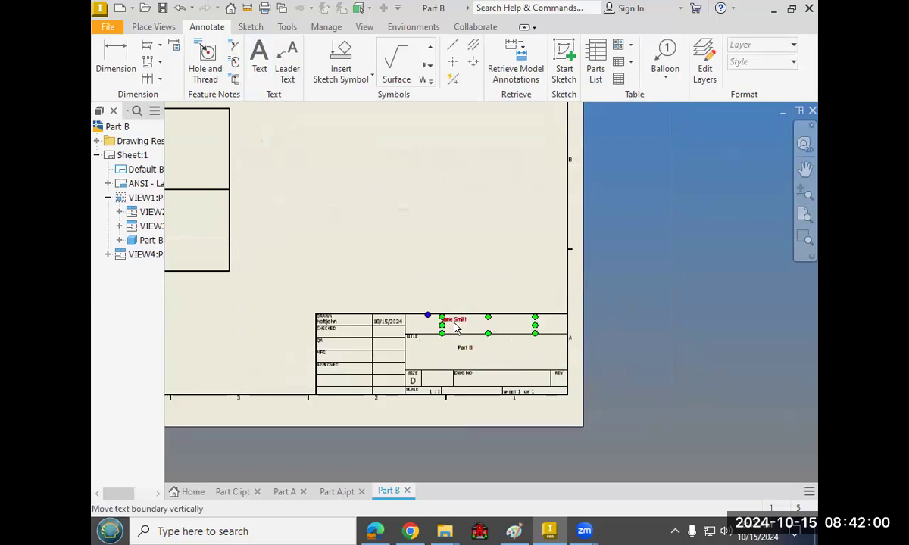
Dimension the width of the left foot in the front view, placing the dimension above the left step.
{"action": "scroll", "coordinate": [503, 276], "scroll_direction": "up", "scroll_amount": 3}
{"action": "middle_click_drag", "start_coordinate": [425, 240], "coordinate": [637, 305]}
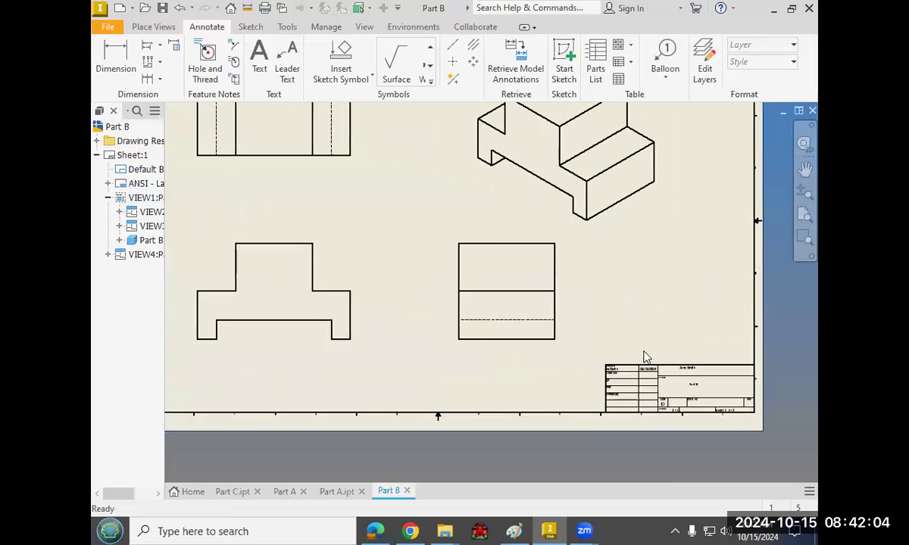
{"action": "mouse_move", "coordinate": [277, 199]}
{"action": "middle_mouse_down"}
{"action": "mouse_move", "coordinate": [325, 244]}
{"action": "mouse_move", "coordinate": [293, 293]}
{"action": "mouse_move", "coordinate": [283, 285]}
{"action": "middle_mouse_up"}
{"action": "scroll", "coordinate": [312, 257], "scroll_direction": "up", "scroll_amount": 3}
{"action": "scroll", "coordinate": [311, 257], "scroll_direction": "down", "scroll_amount": 4}
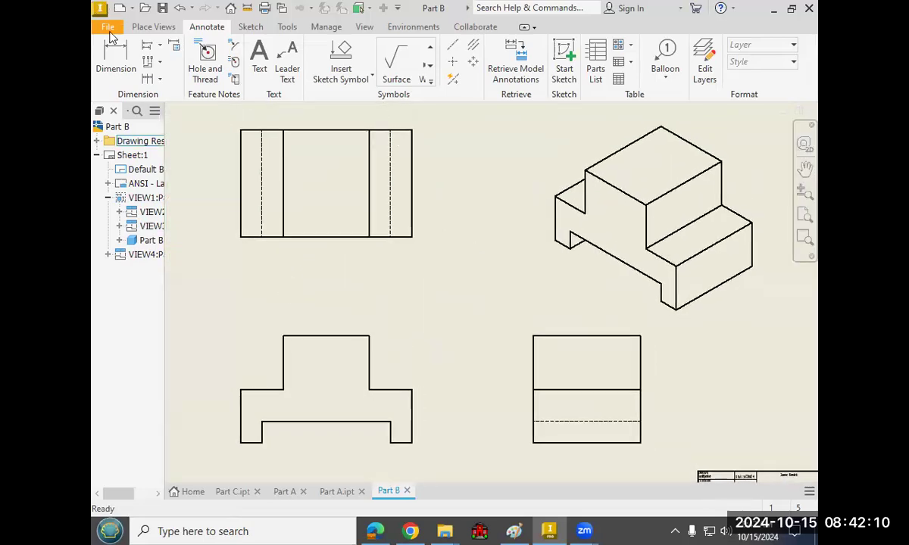
{"action": "left_click", "coordinate": [107, 51]}
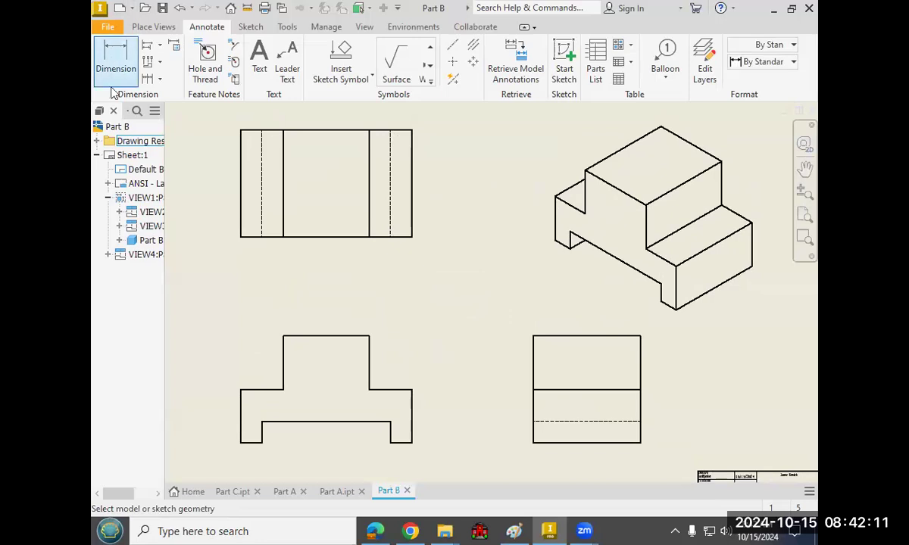
{"action": "left_click", "coordinate": [240, 392]}
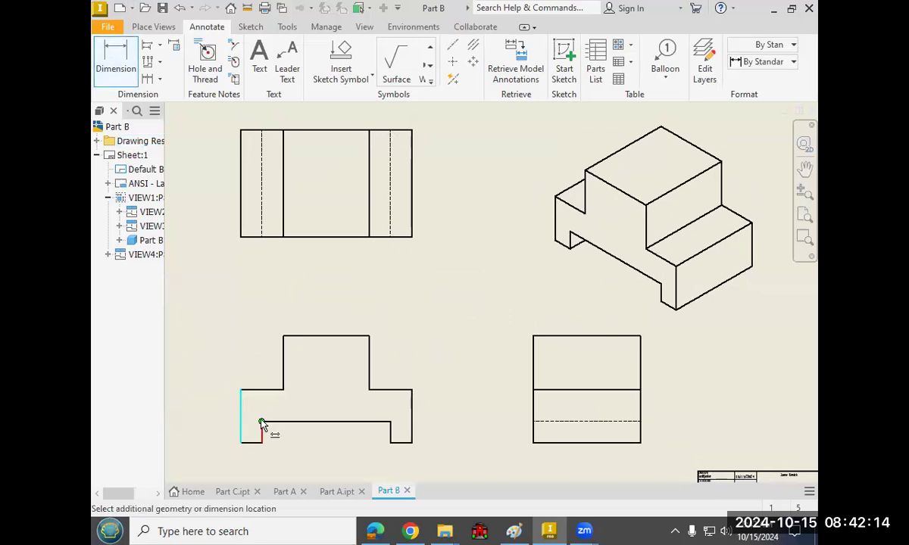
{"action": "key", "text": "Escape"}
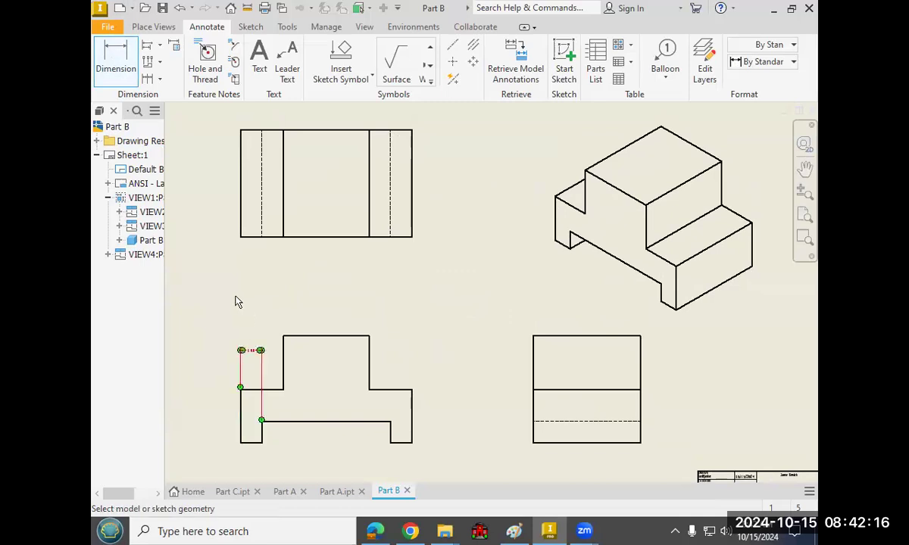
{"action": "right_click", "coordinate": [259, 295]}
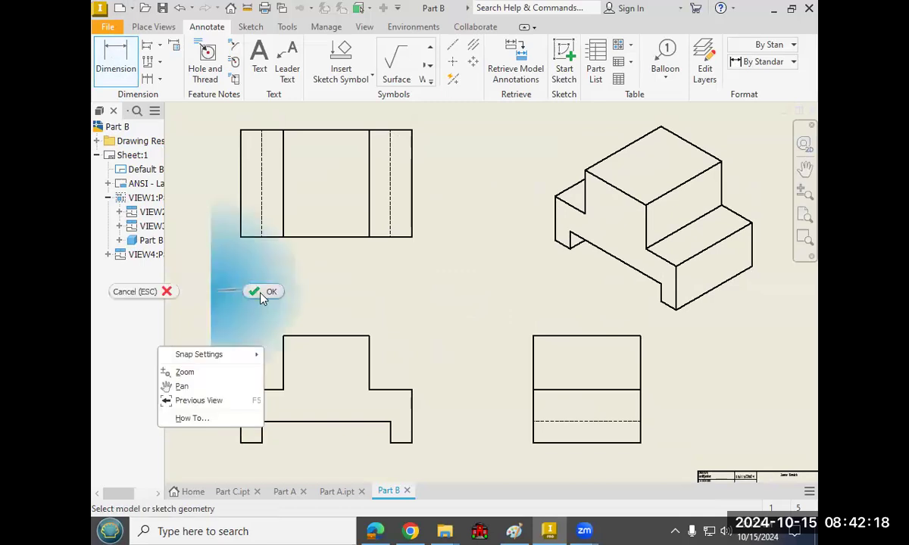
{"action": "left_click", "coordinate": [262, 292]}
Set the text height of the Note Text (ANSI) style to 0.240 in and save the style.
{"action": "right_click", "coordinate": [251, 356]}
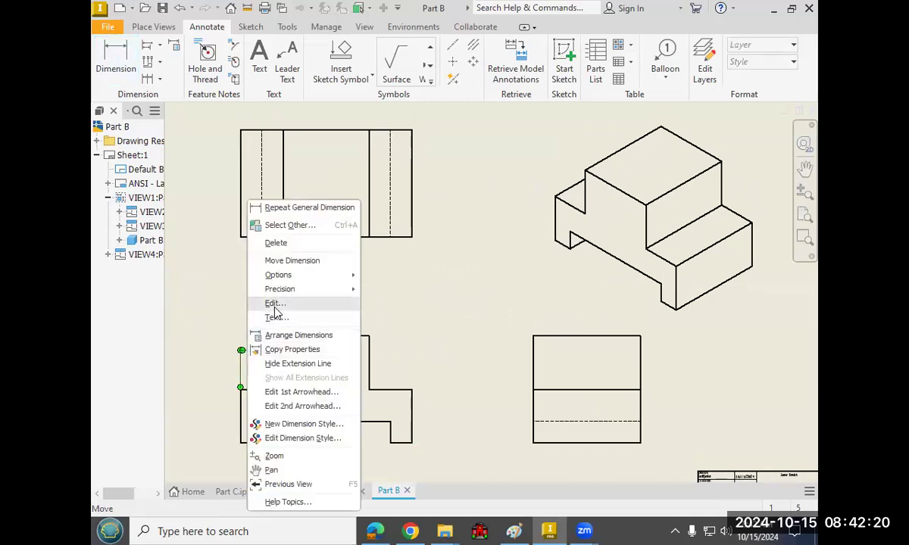
{"action": "left_click", "coordinate": [294, 444]}
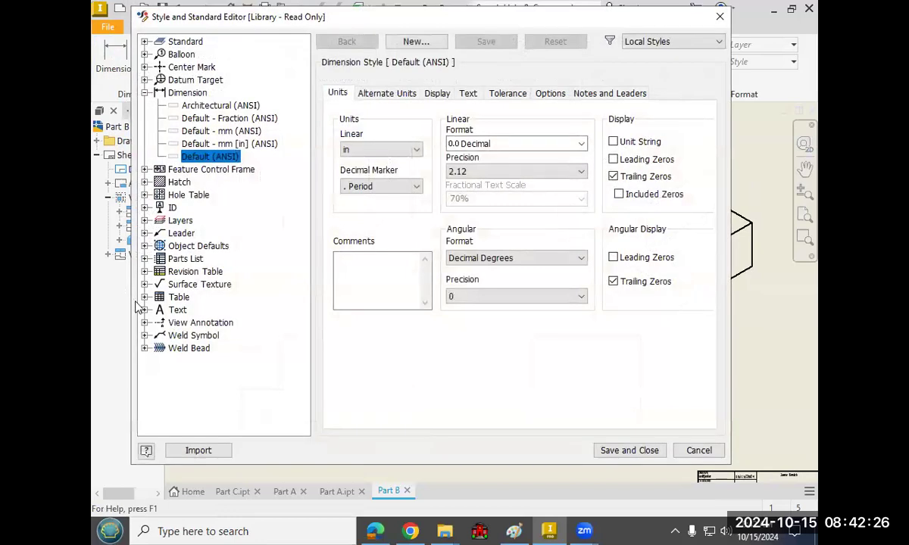
{"action": "left_click", "coordinate": [143, 309]}
{"action": "left_click", "coordinate": [201, 337]}
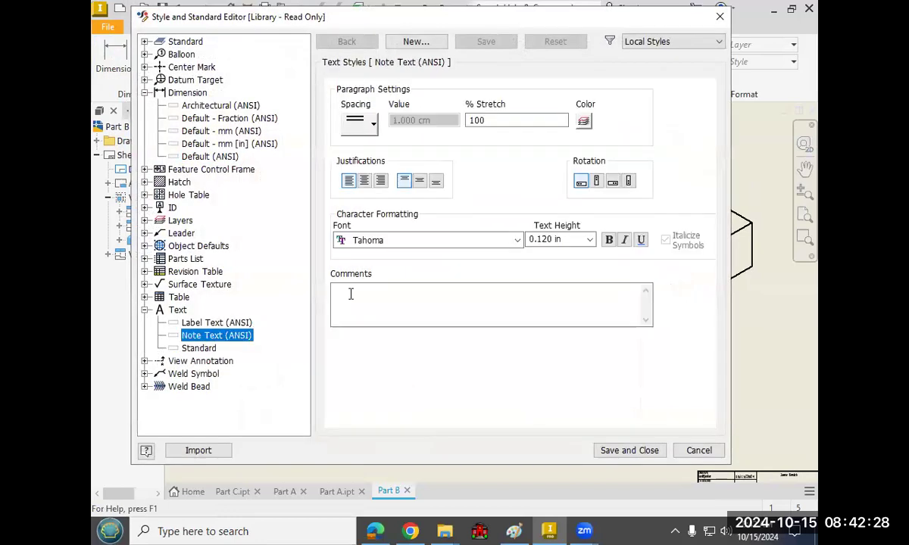
{"action": "left_click", "coordinate": [591, 241]}
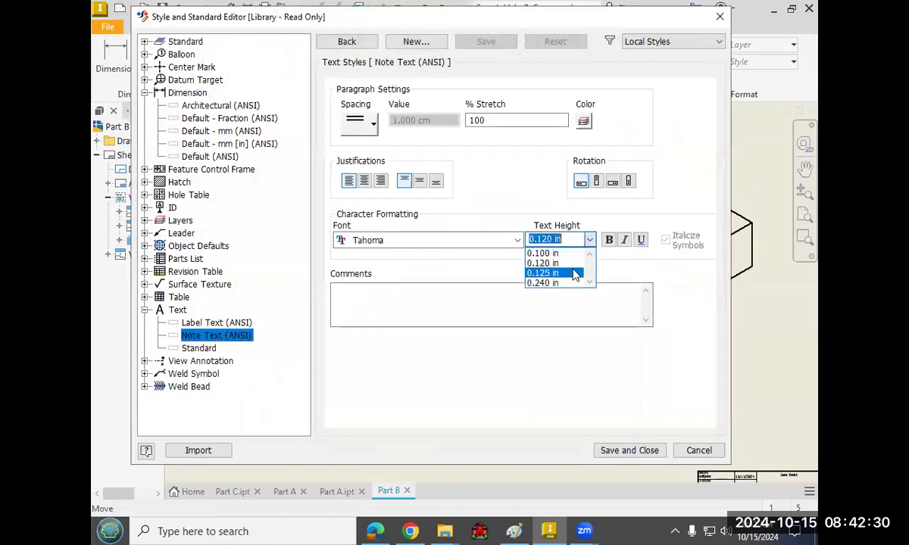
{"action": "left_click", "coordinate": [567, 282]}
{"action": "left_click", "coordinate": [629, 451]}
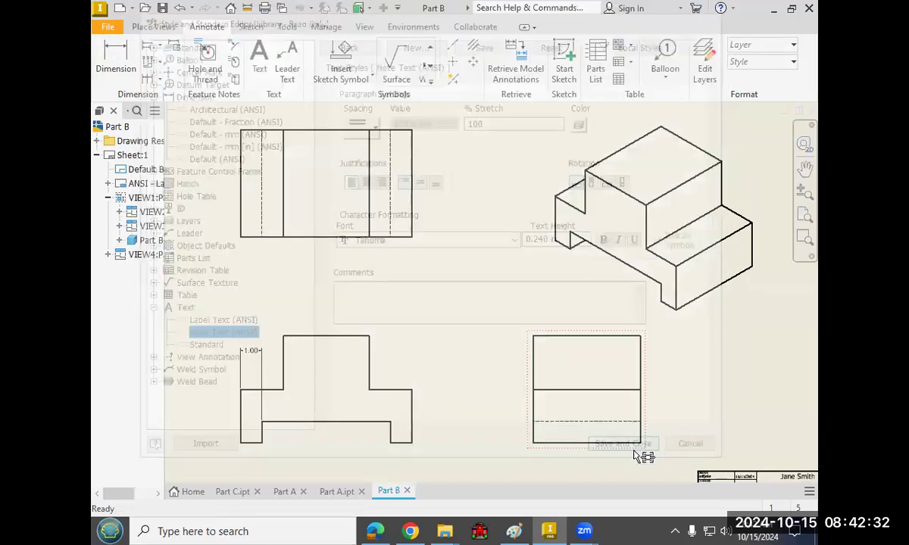
Set the text height of the Note Text (ANSI) style to .35 in and save the style.
{"action": "left_click", "coordinate": [264, 358]}
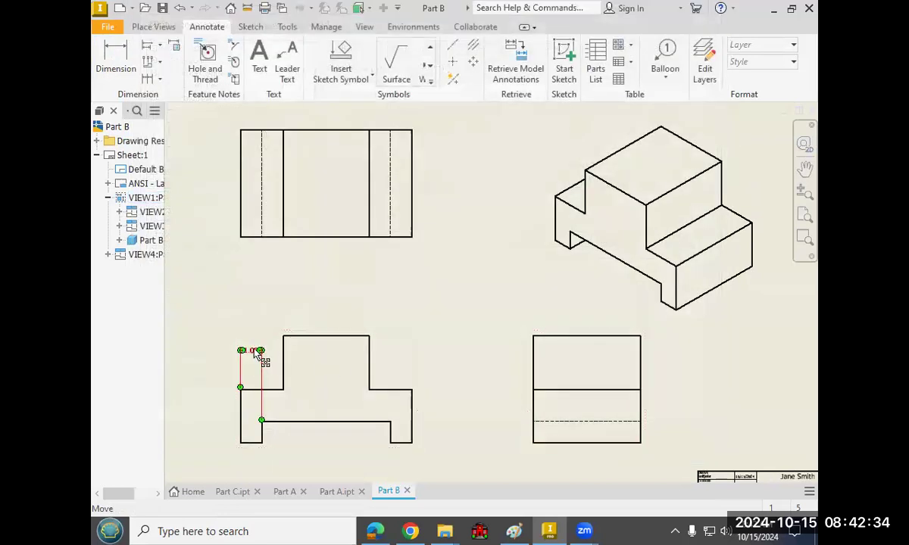
{"action": "right_click", "coordinate": [252, 351]}
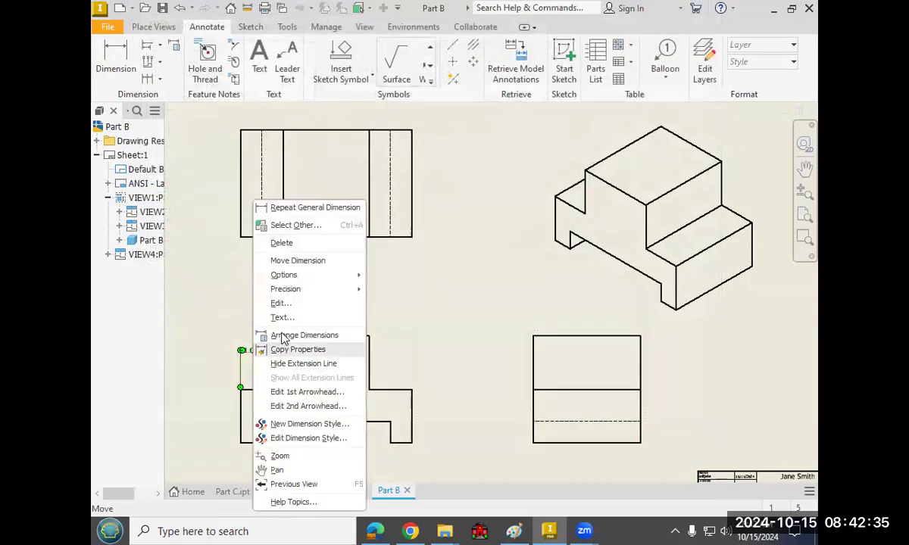
{"action": "left_click", "coordinate": [304, 441]}
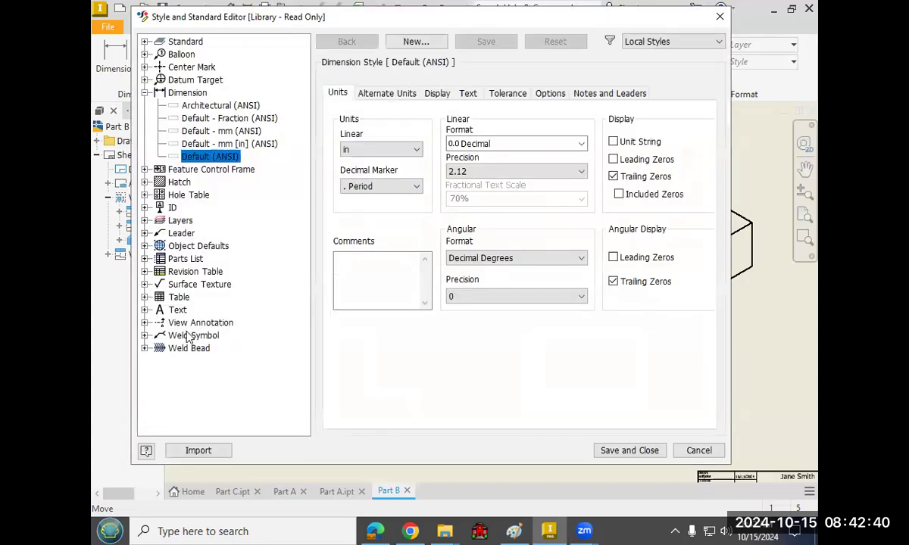
{"action": "left_click", "coordinate": [145, 310]}
{"action": "left_click", "coordinate": [216, 335]}
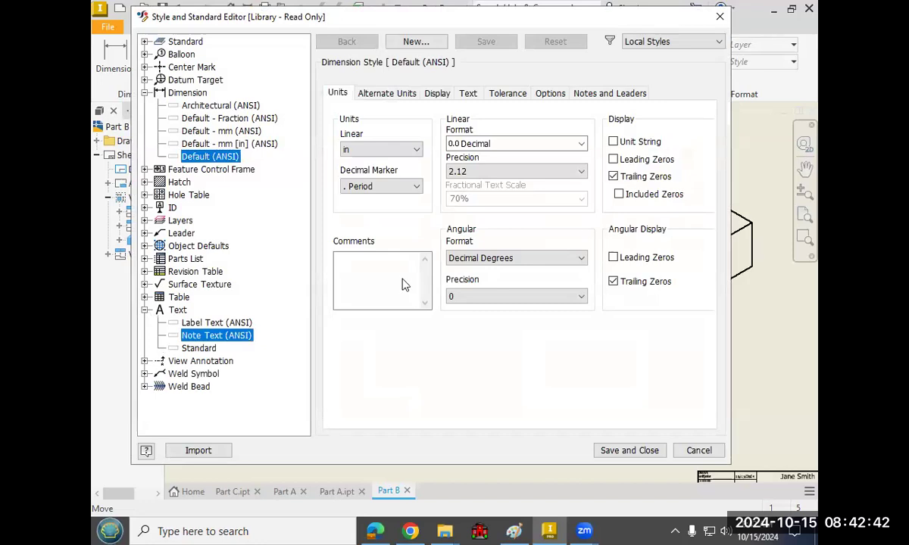
{"action": "type", "text": ".35"}
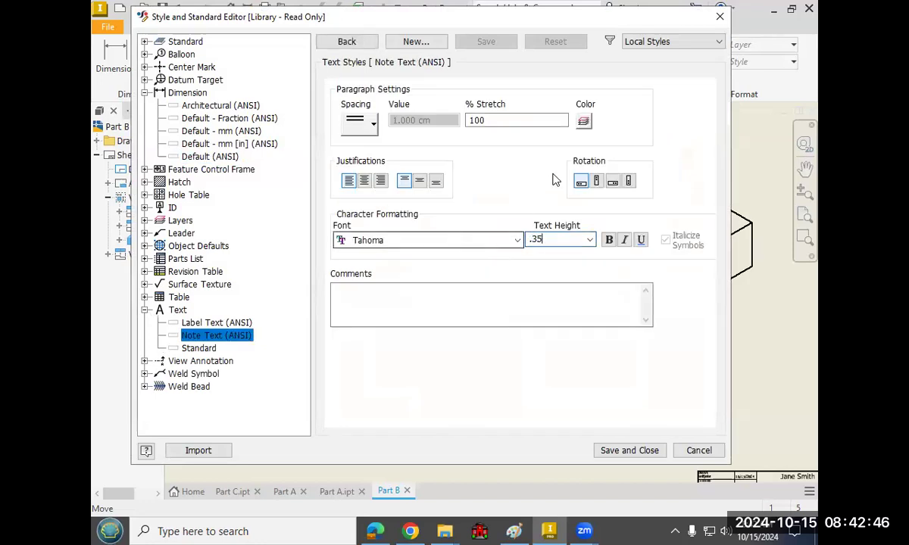
{"action": "left_click", "coordinate": [612, 460]}
Set the primary unit precision of the front view's foot-width dimension to one decimal place (1.1).
{"action": "left_click", "coordinate": [234, 356]}
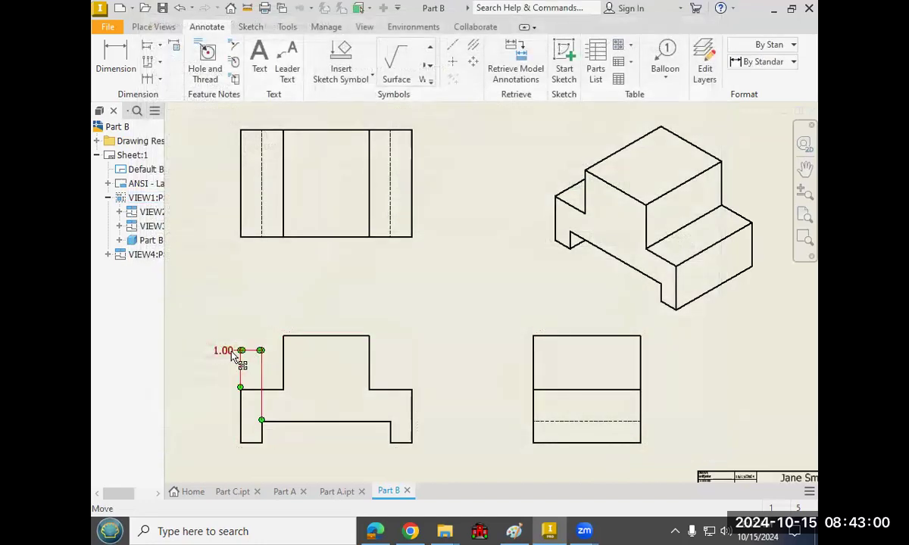
{"action": "double_click", "coordinate": [225, 354]}
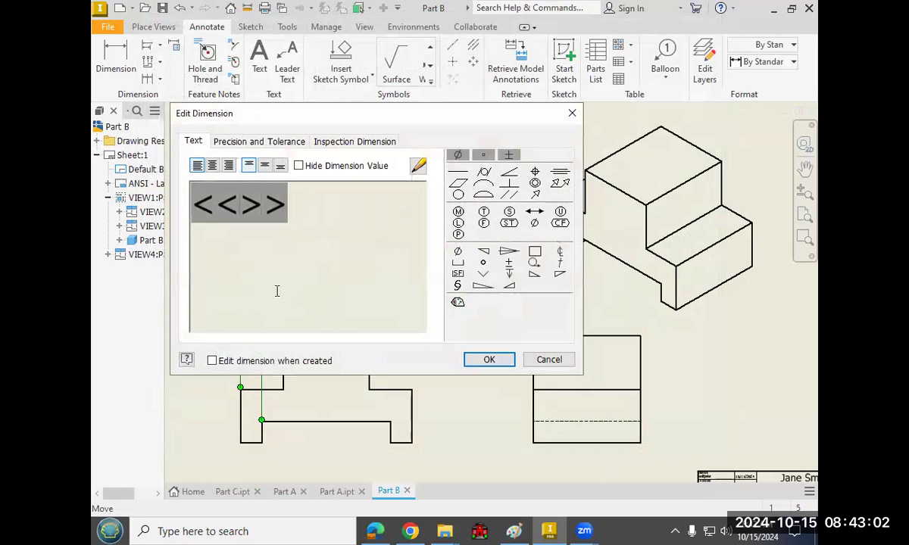
{"action": "left_click", "coordinate": [259, 141]}
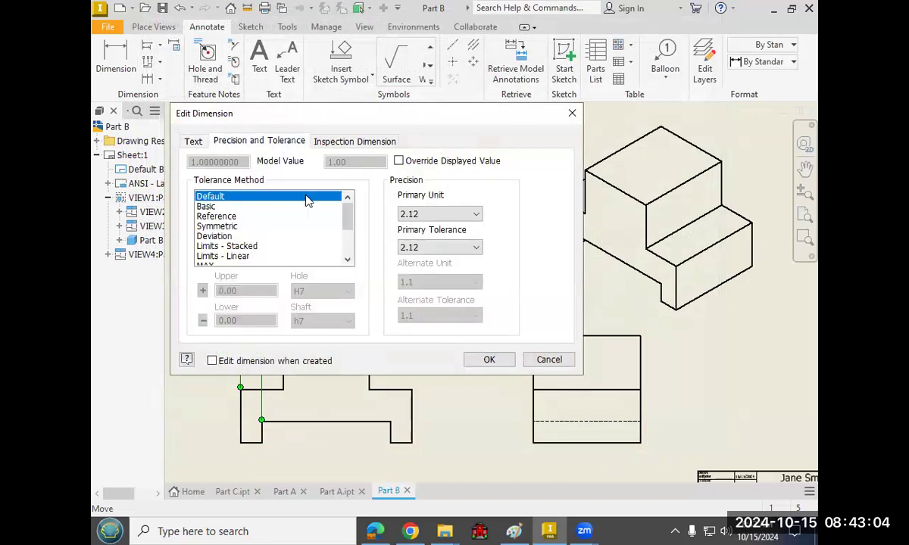
{"action": "left_click", "coordinate": [428, 215]}
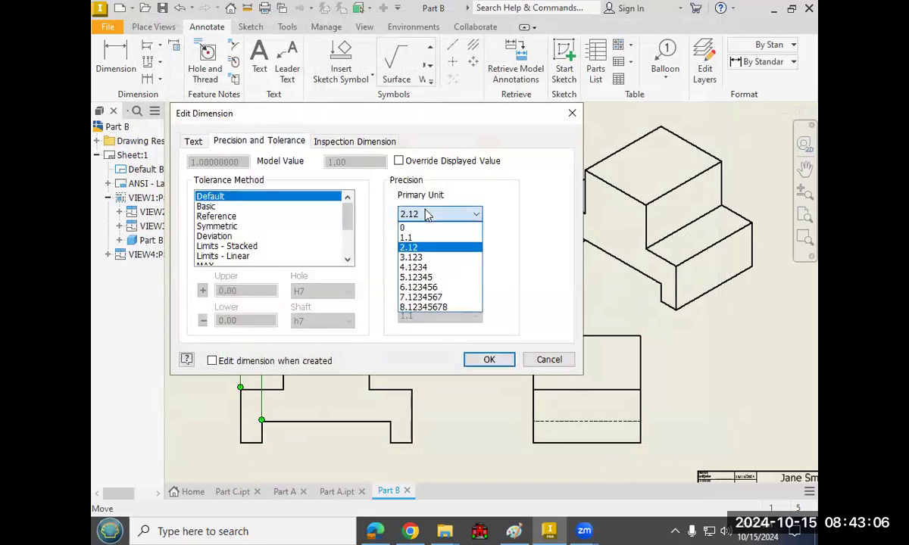
{"action": "left_click", "coordinate": [424, 235]}
{"action": "left_click", "coordinate": [490, 360]}
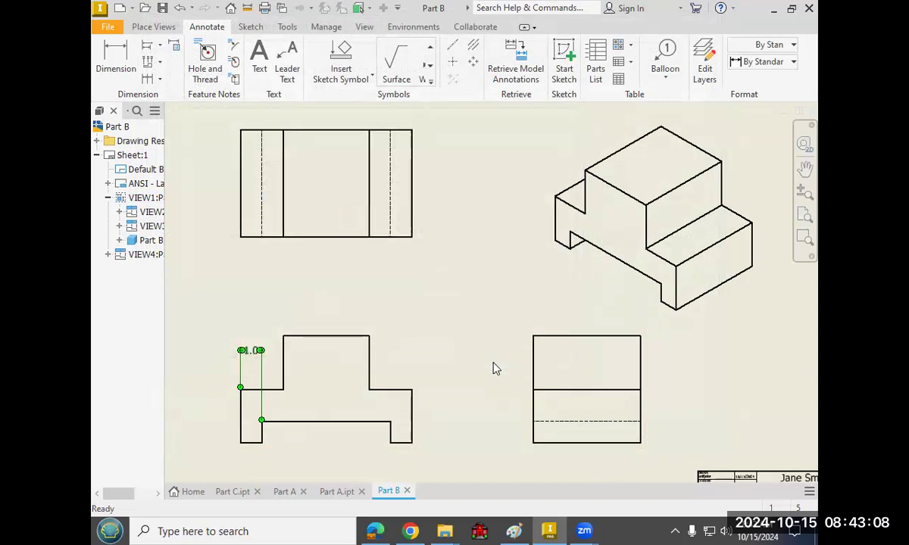
{"action": "scroll", "coordinate": [269, 367], "scroll_direction": "up", "scroll_amount": 3}
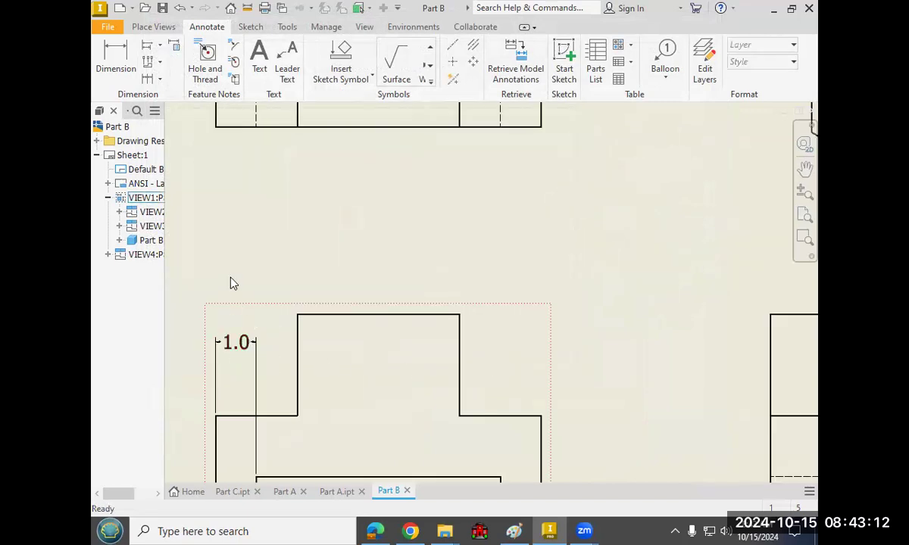
{"action": "scroll", "coordinate": [230, 281], "scroll_direction": "down", "scroll_amount": 3}
{"action": "middle_click_drag", "start_coordinate": [289, 281], "coordinate": [293, 281]}
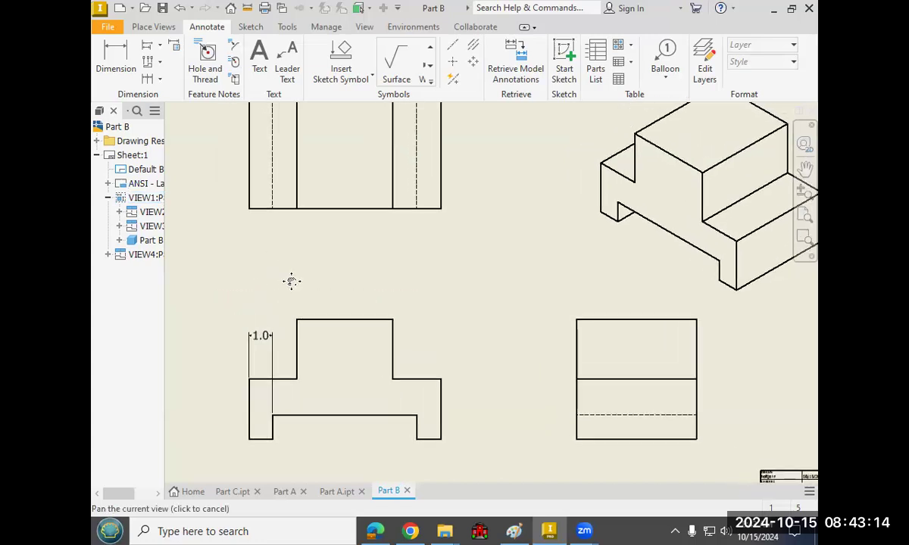
{"action": "right_click", "coordinate": [259, 335]}
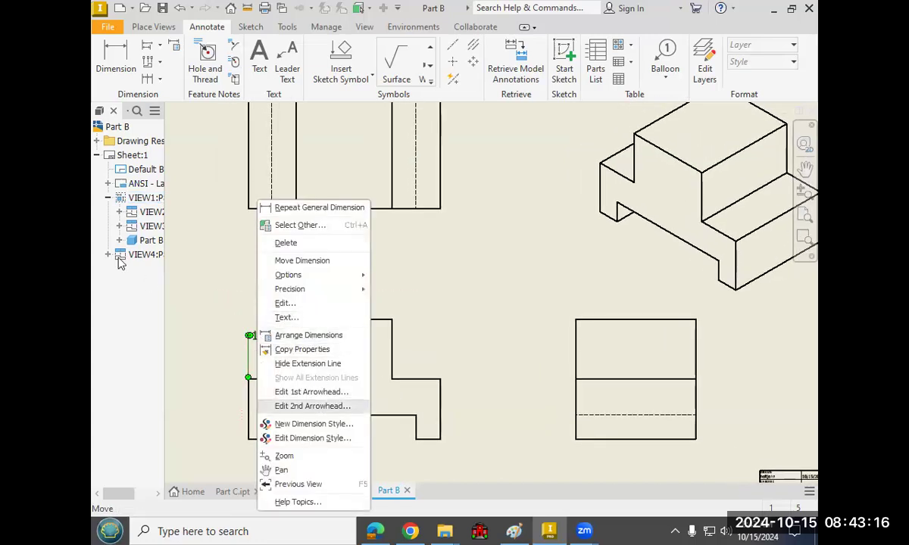
{"action": "left_click", "coordinate": [186, 269]}
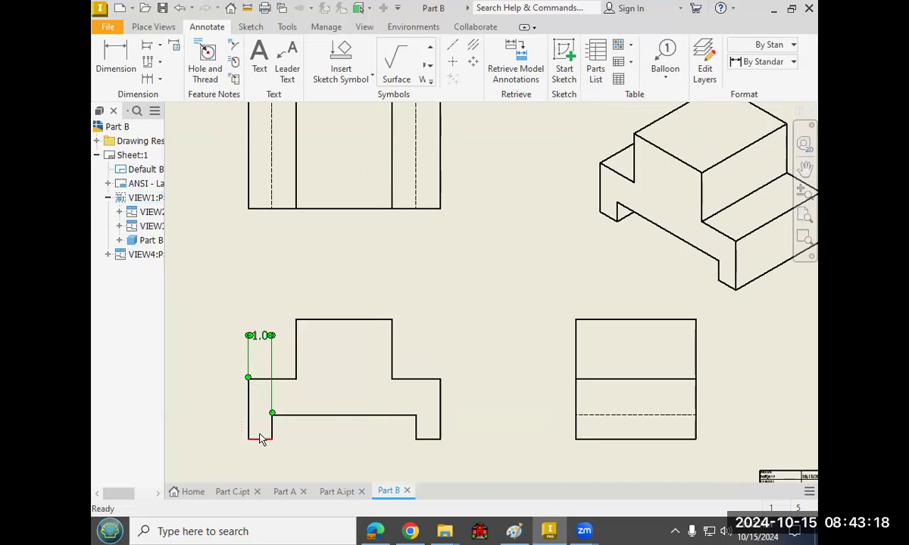
{"action": "left_click", "coordinate": [151, 212]}
Dimension the distance between the top view's left edge and its left hidden line, placing the dimension below the view.
{"action": "left_click", "coordinate": [122, 65]}
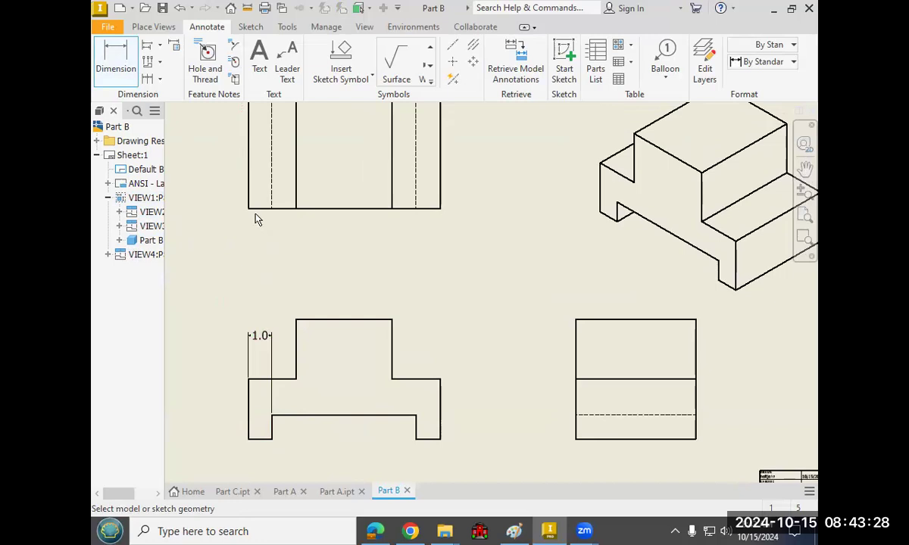
{"action": "left_click", "coordinate": [275, 207]}
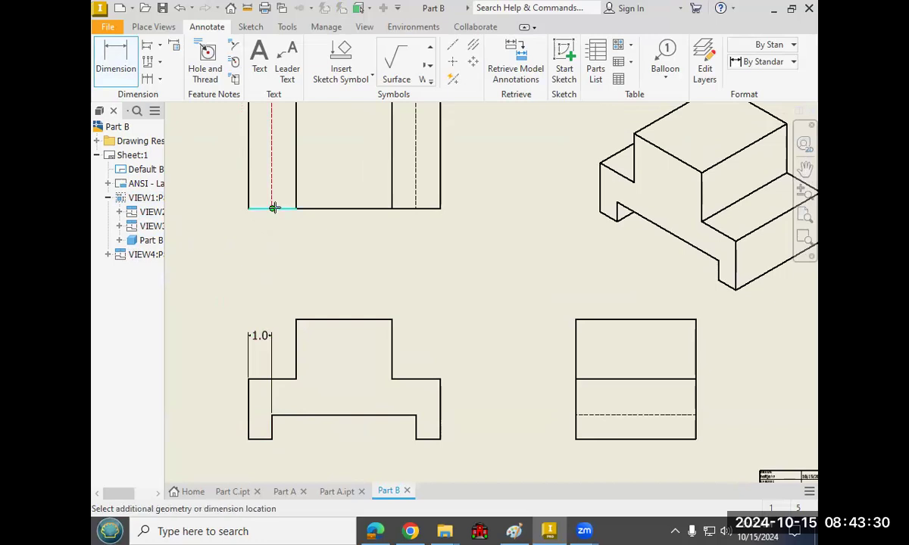
{"action": "left_click", "coordinate": [254, 233]}
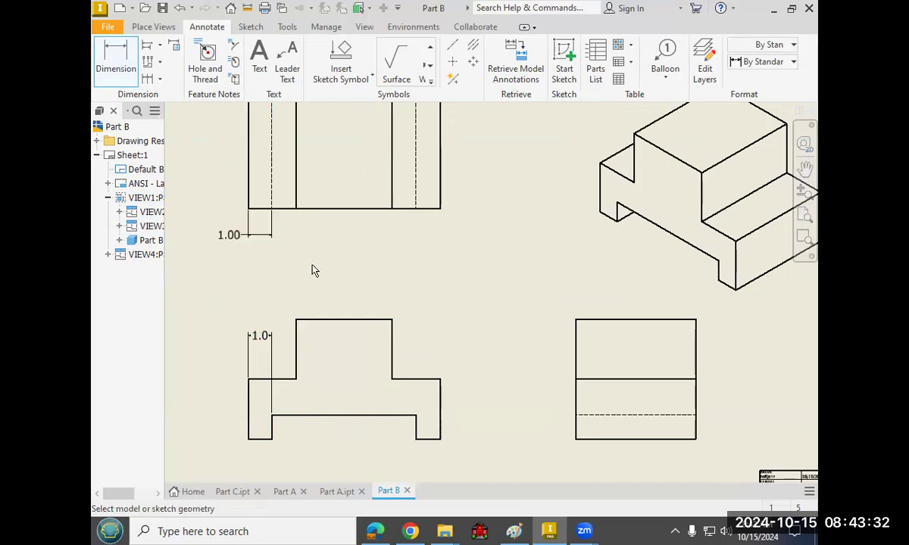
{"action": "middle_click_drag", "start_coordinate": [312, 258], "coordinate": [315, 285]}
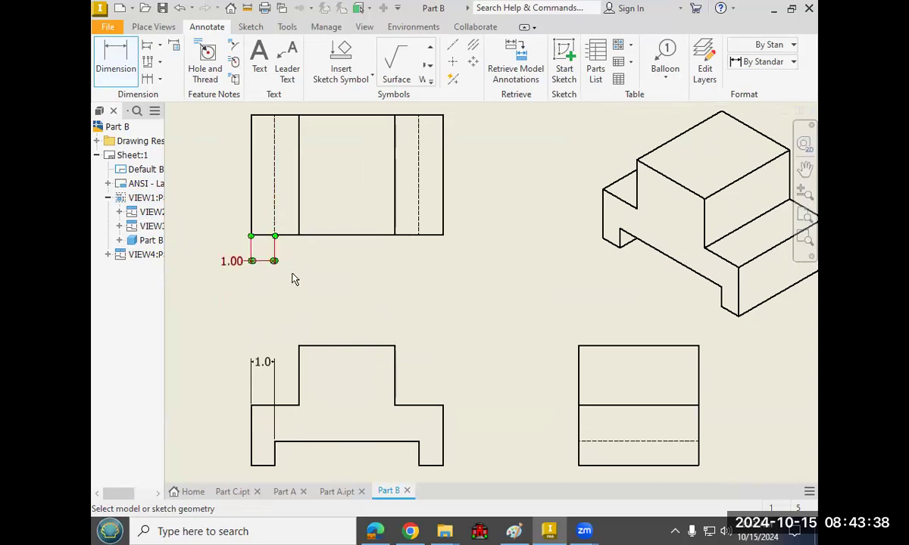
{"action": "scroll", "coordinate": [293, 280], "scroll_direction": "down", "scroll_amount": 3}
{"action": "middle_click_drag", "start_coordinate": [307, 286], "coordinate": [334, 326]}
{"action": "scroll", "coordinate": [323, 256], "scroll_direction": "up", "scroll_amount": 4}
{"action": "scroll", "coordinate": [332, 309], "scroll_direction": "down", "scroll_amount": 3}
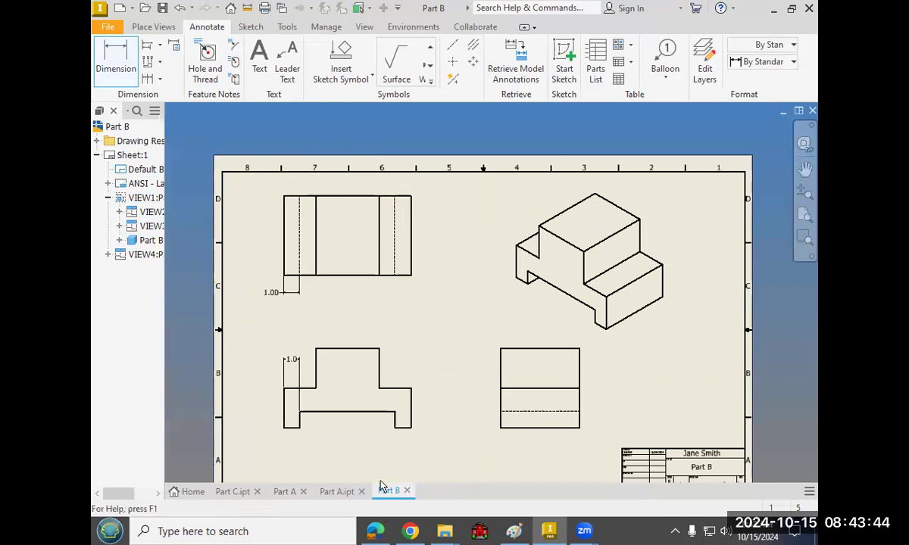
Dimension the width of the front view's left foot, placing the dimension below the view.
{"action": "scroll", "coordinate": [318, 432], "scroll_direction": "up", "scroll_amount": 4}
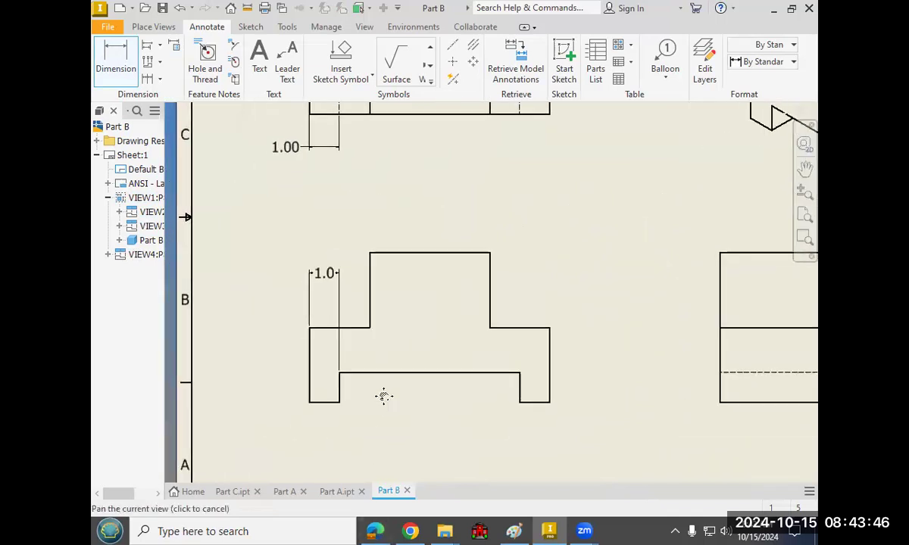
{"action": "left_click", "coordinate": [314, 399]}
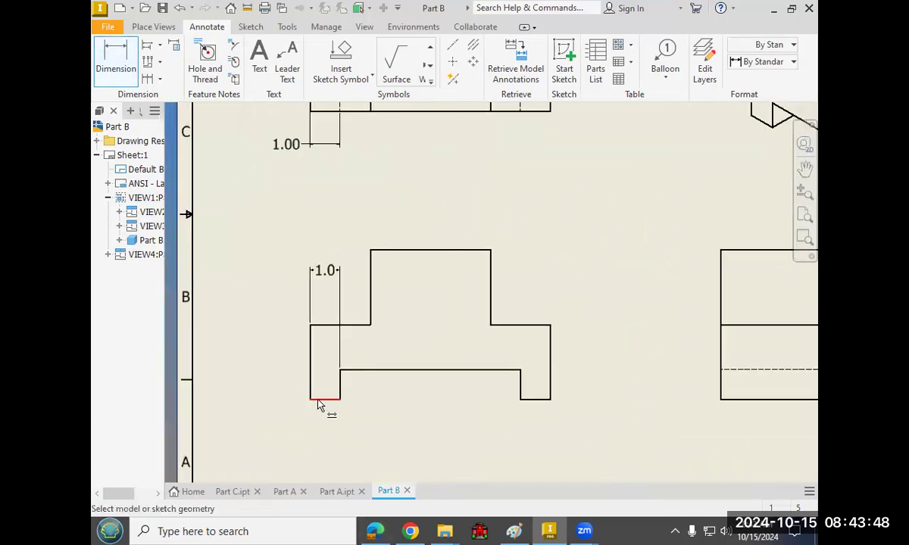
{"action": "key", "text": "Escape"}
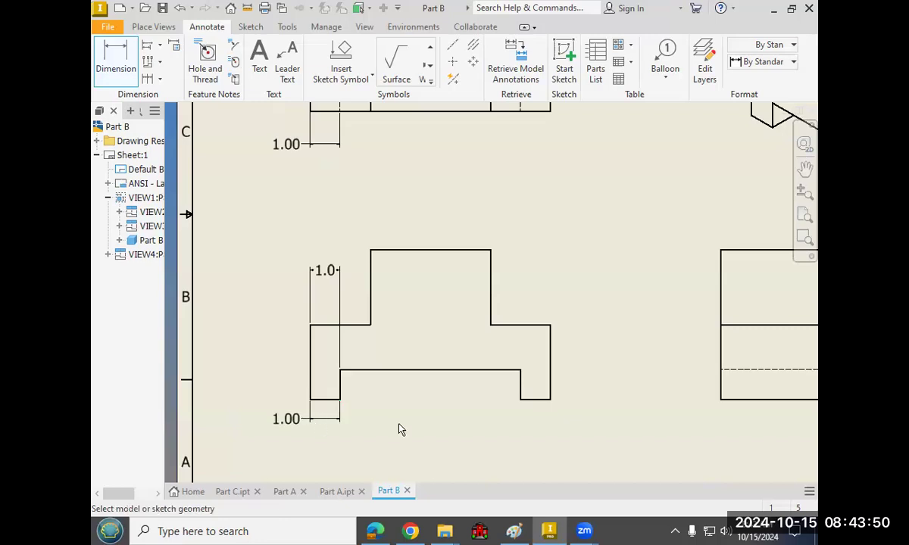
{"action": "scroll", "coordinate": [357, 409], "scroll_direction": "down", "scroll_amount": 4}
{"action": "middle_click_drag", "start_coordinate": [356, 409], "coordinate": [324, 400]}
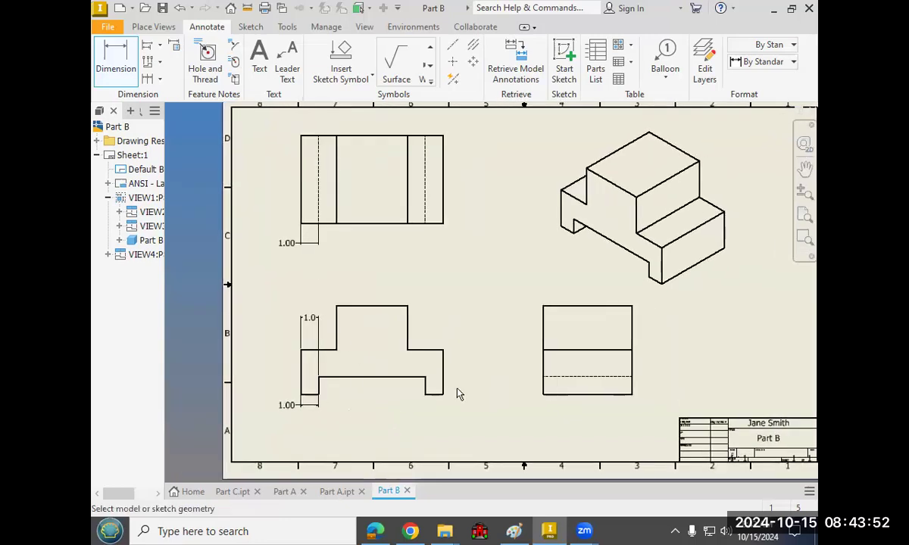
Switch to the Dimensioning "Sins" document in Chrome, review the rules on hidden lines, extension lines and adjacent views, and return to the Inventor drawing.
{"action": "mouse_move", "coordinate": [416, 531]}
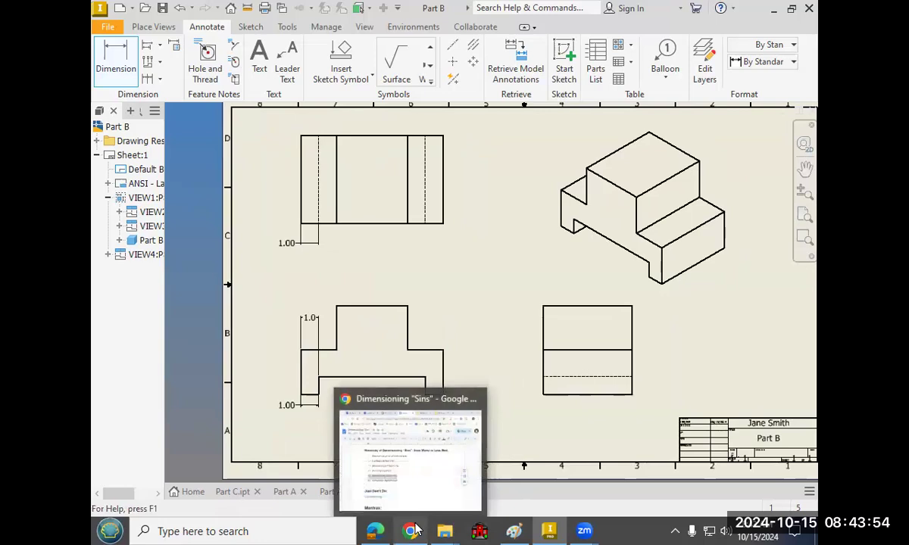
{"action": "left_click", "coordinate": [401, 469]}
{"action": "left_click", "coordinate": [399, 375]}
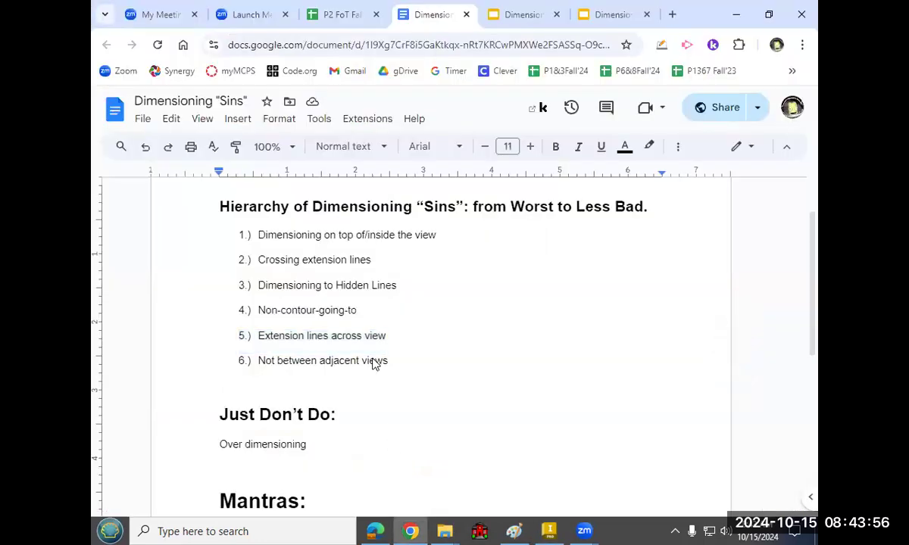
{"action": "left_click_drag", "start_coordinate": [397, 287], "coordinate": [259, 297]}
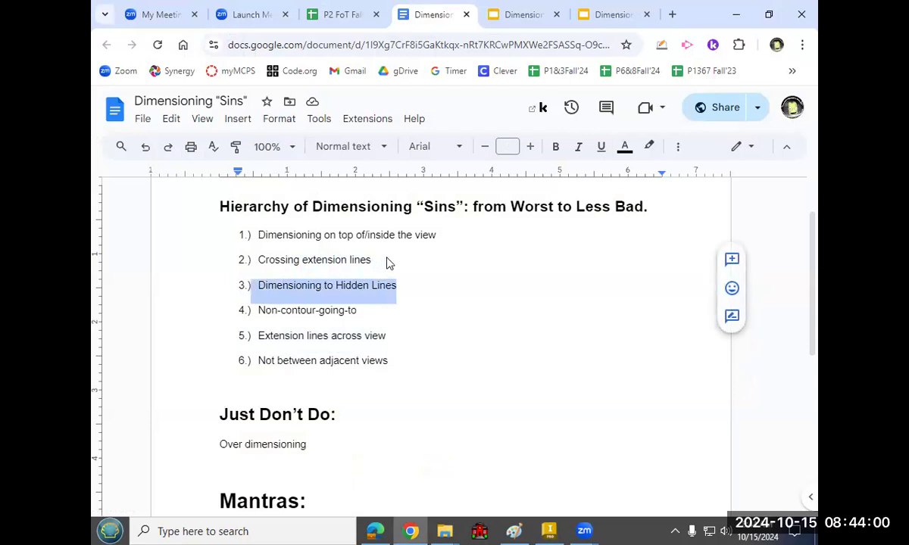
{"action": "left_click", "coordinate": [404, 338]}
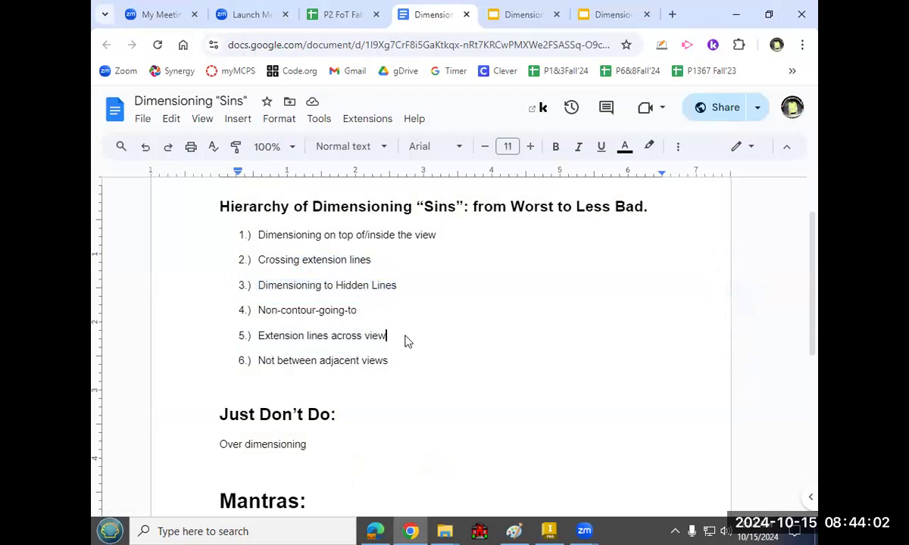
{"action": "left_click_drag", "start_coordinate": [381, 338], "coordinate": [249, 347]}
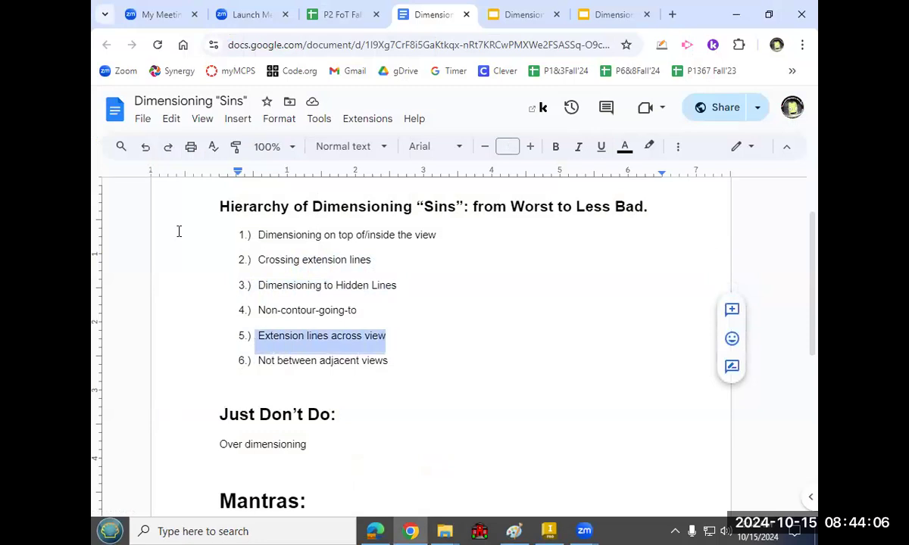
{"action": "left_click", "coordinate": [361, 375]}
{"action": "left_click_drag", "start_coordinate": [407, 362], "coordinate": [256, 361]}
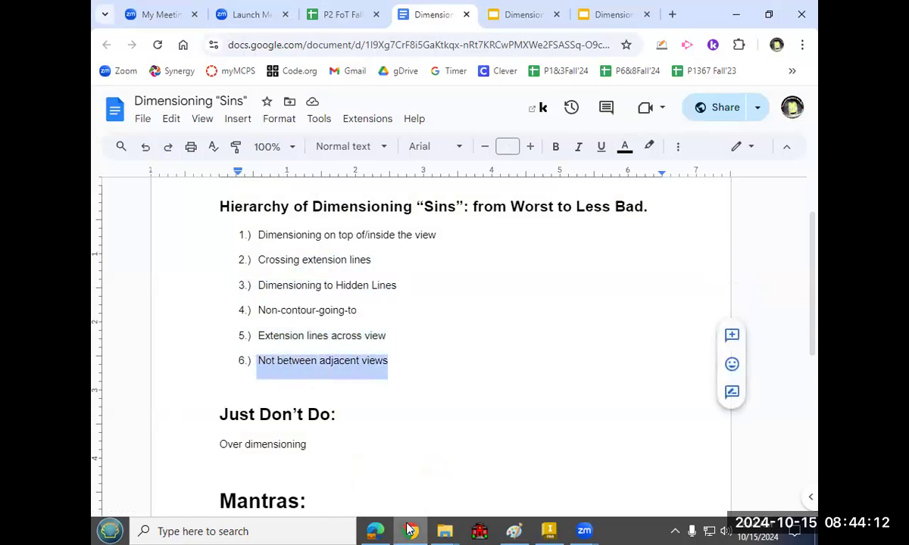
{"action": "left_click", "coordinate": [549, 530]}
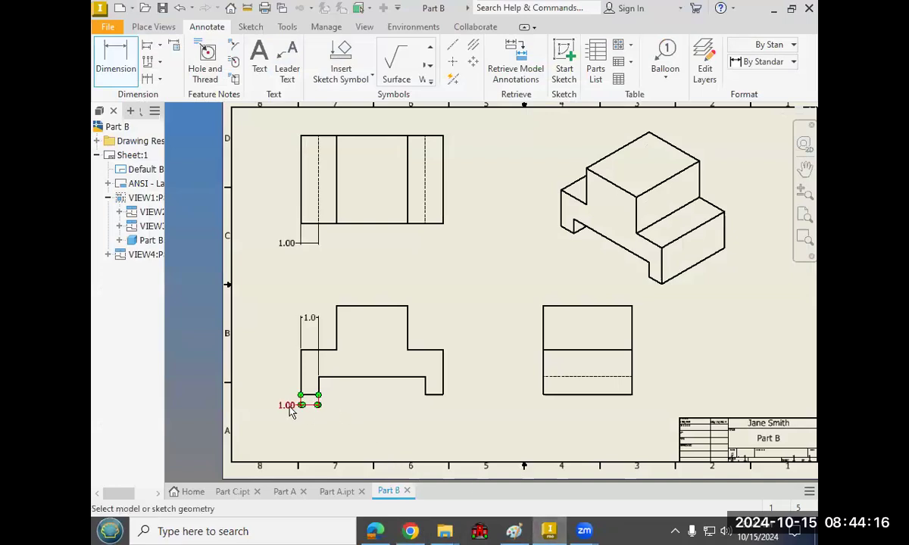
{"action": "left_click", "coordinate": [413, 530]}
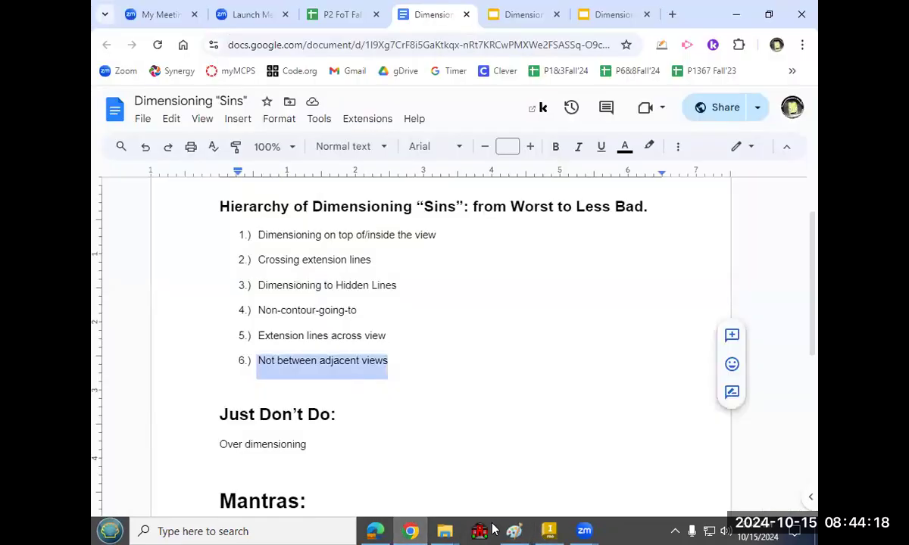
{"action": "left_click", "coordinate": [550, 530]}
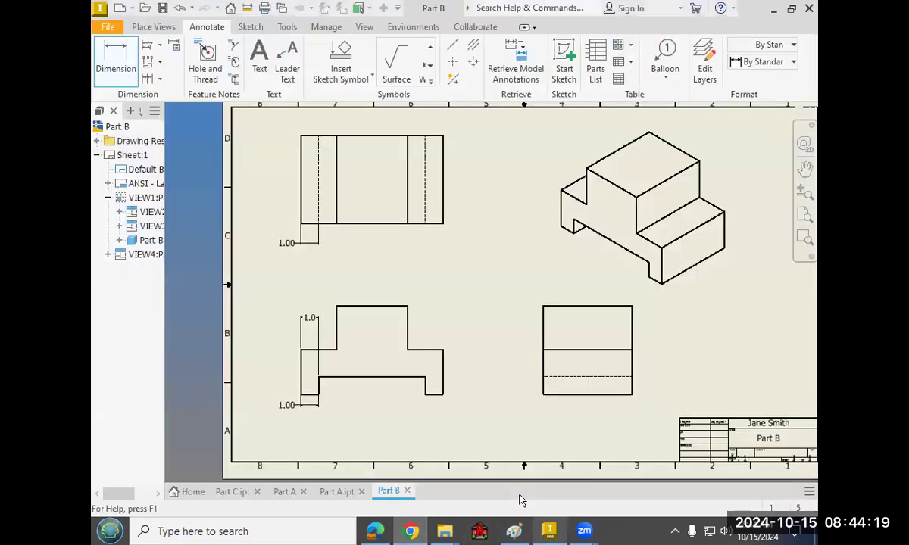
Delete the foot-width dimensions below the top view and above the front view.
{"action": "right_click", "coordinate": [297, 271]}
{"action": "left_click", "coordinate": [332, 269]}
{"action": "left_click", "coordinate": [295, 248]}
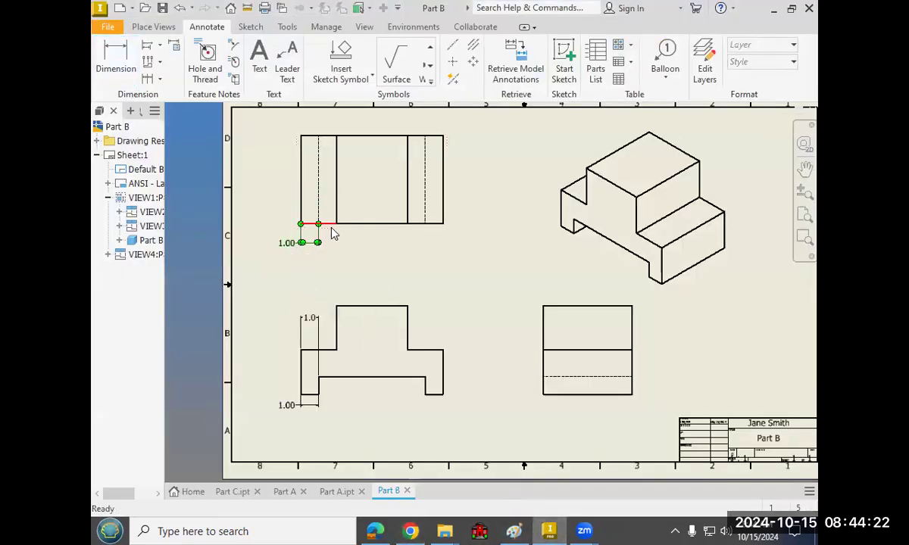
{"action": "key", "text": "Delete"}
{"action": "left_click", "coordinate": [312, 318]}
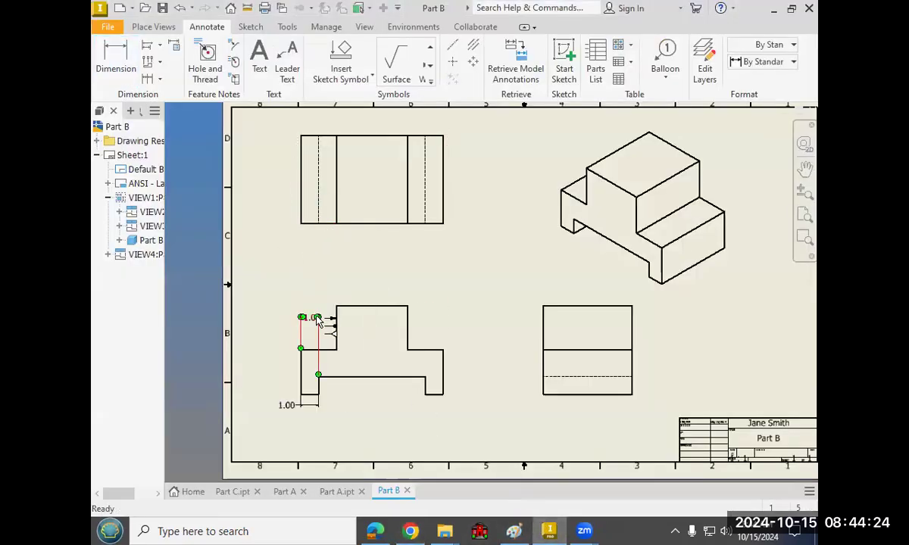
{"action": "key", "text": "Delete"}
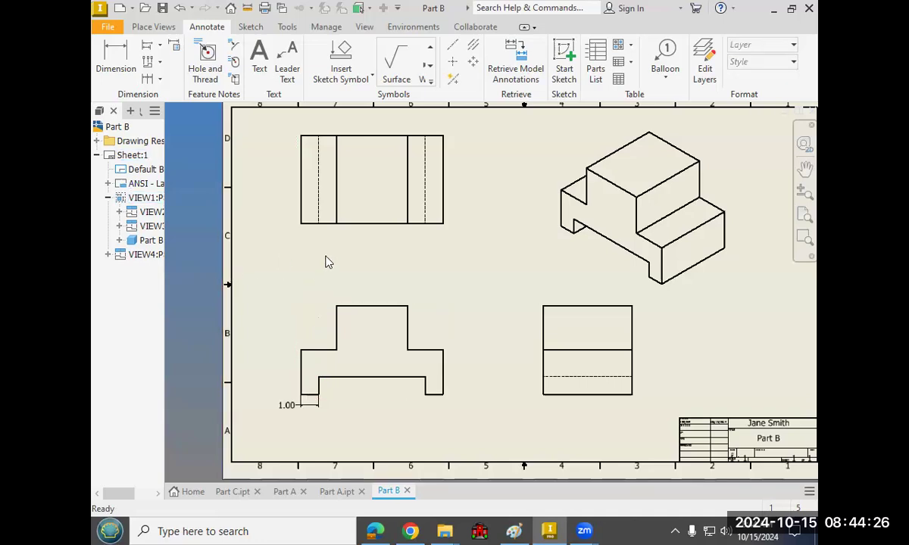
Dimension the horizontal distance from the front view's left edge to the raised block's left side, placing it above the view.
{"action": "left_click", "coordinate": [108, 66]}
{"action": "scroll", "coordinate": [350, 341], "scroll_direction": "up", "scroll_amount": 3}
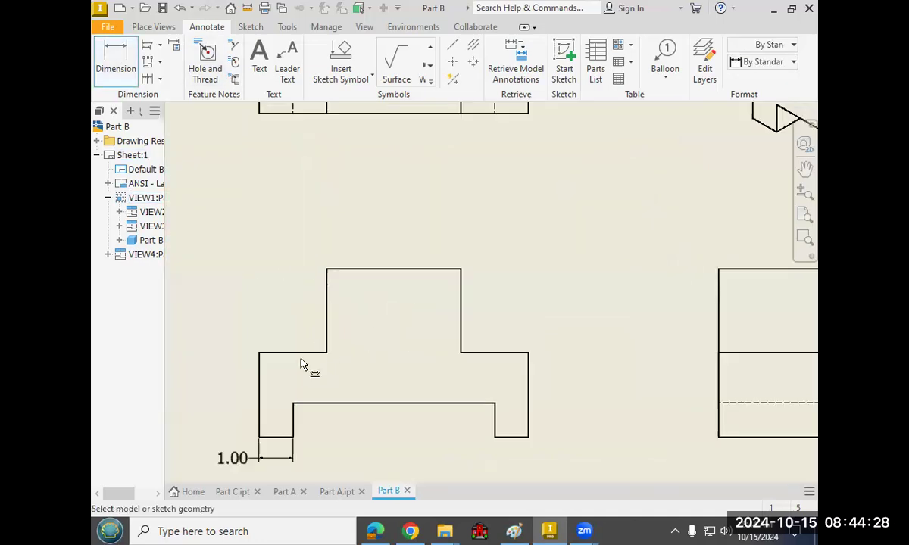
{"action": "left_click", "coordinate": [259, 352]}
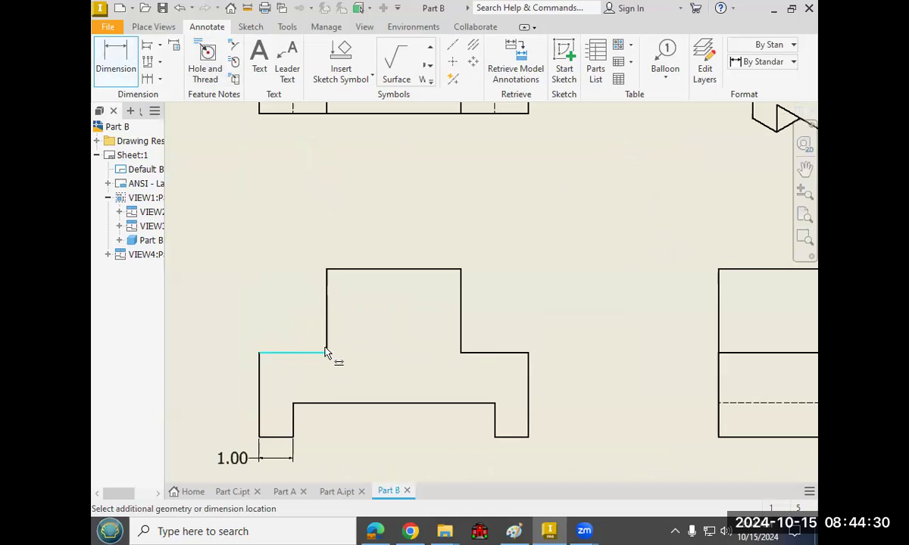
{"action": "left_click", "coordinate": [323, 268]}
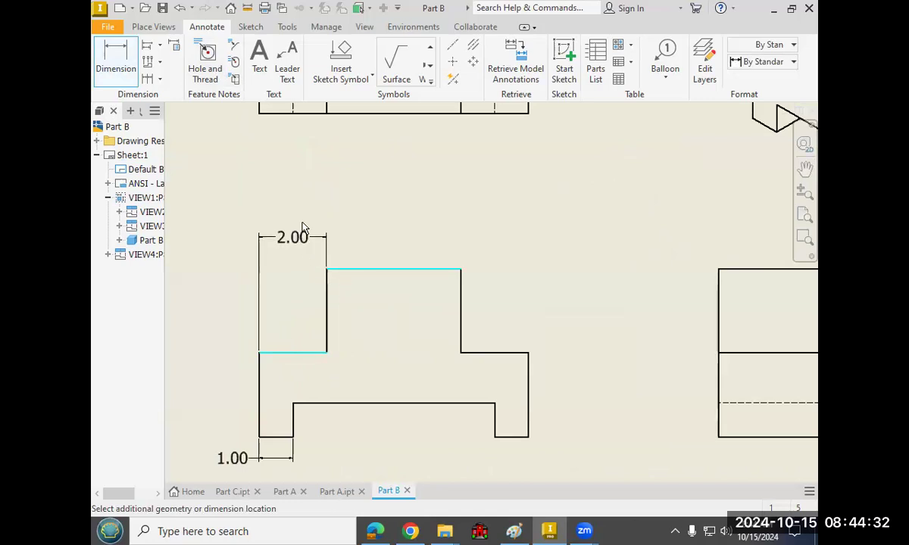
{"action": "left_click", "coordinate": [302, 231]}
{"action": "scroll", "coordinate": [287, 183], "scroll_direction": "down", "scroll_amount": 3}
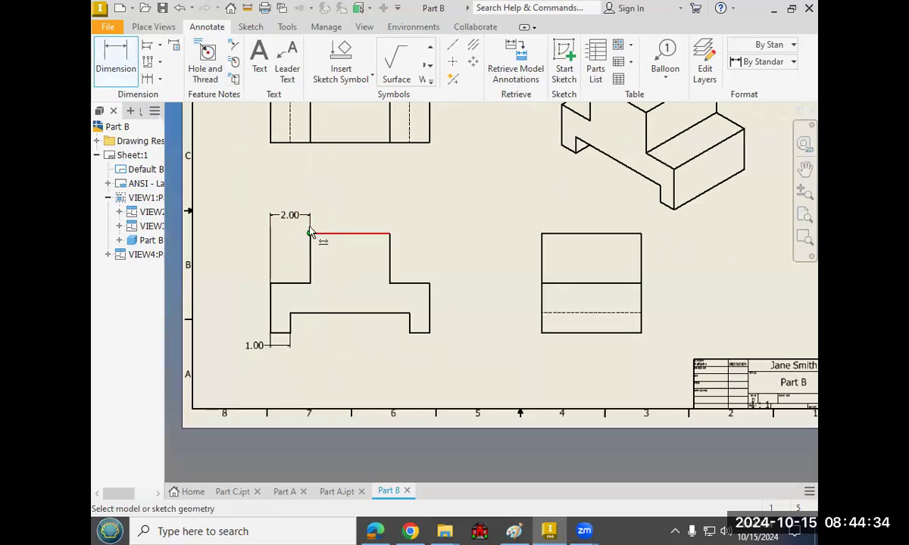
Dimension from the front view's left edge to the raised block's right side, stacking it above the dimension to the block's left side.
{"action": "scroll", "coordinate": [311, 235], "scroll_direction": "up", "scroll_amount": 3}
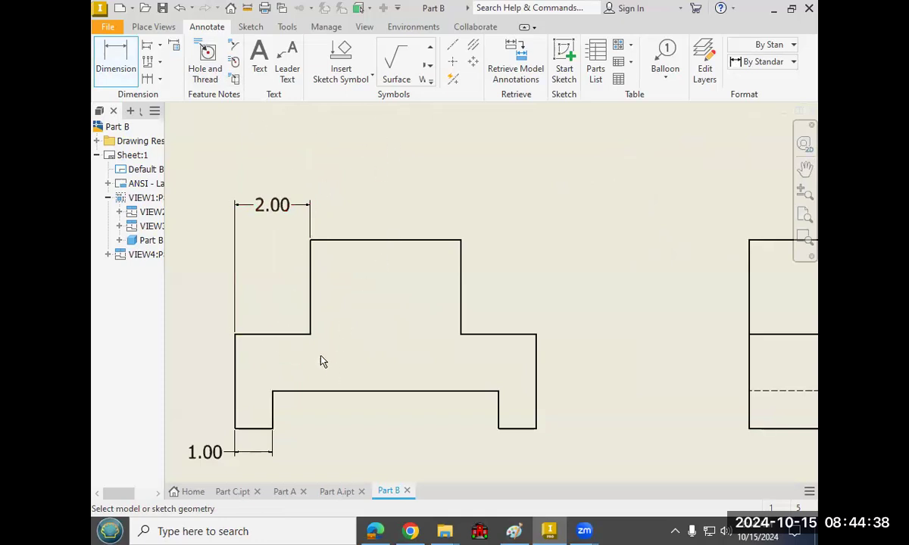
{"action": "scroll", "coordinate": [407, 194], "scroll_direction": "down", "scroll_amount": 3}
{"action": "mouse_move", "coordinate": [403, 194]}
{"action": "middle_mouse_down"}
{"action": "mouse_move", "coordinate": [386, 237]}
{"action": "mouse_move", "coordinate": [363, 249]}
{"action": "middle_mouse_up"}
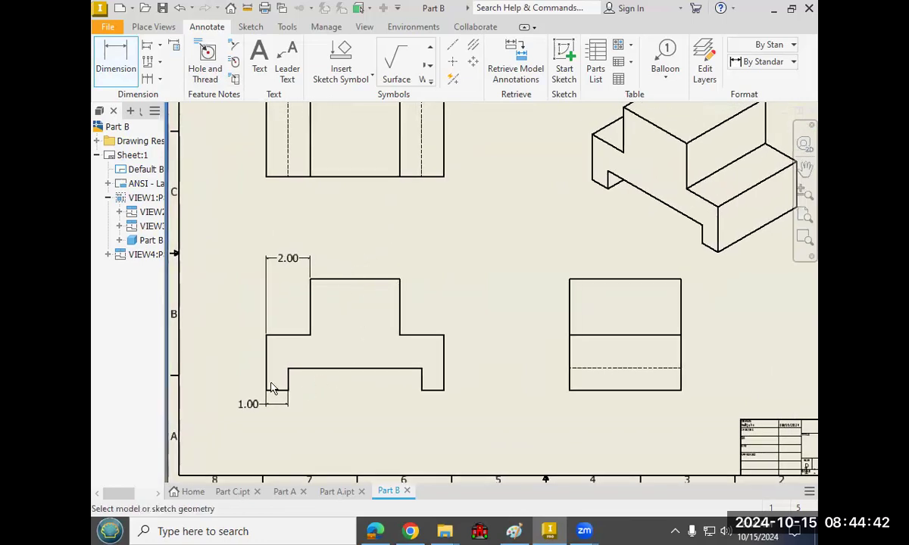
{"action": "left_click", "coordinate": [271, 334]}
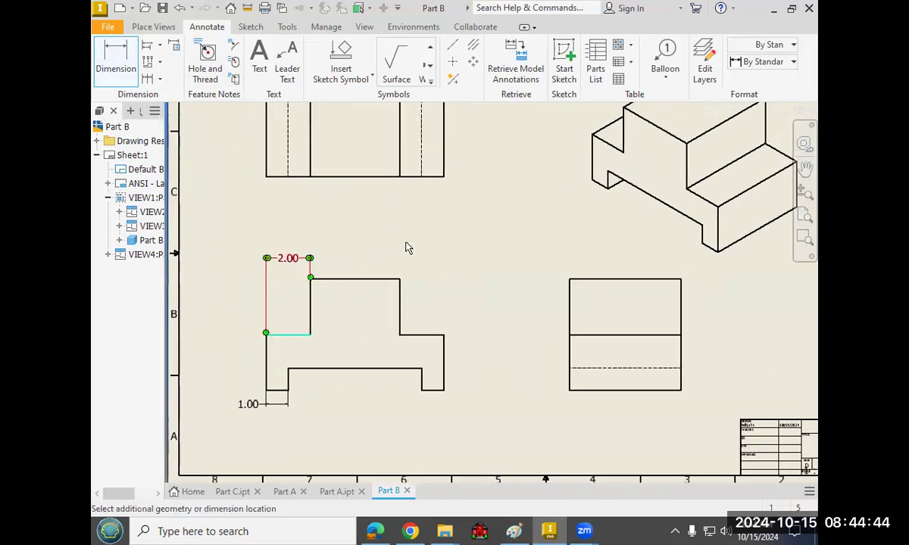
{"action": "left_click", "coordinate": [394, 279]}
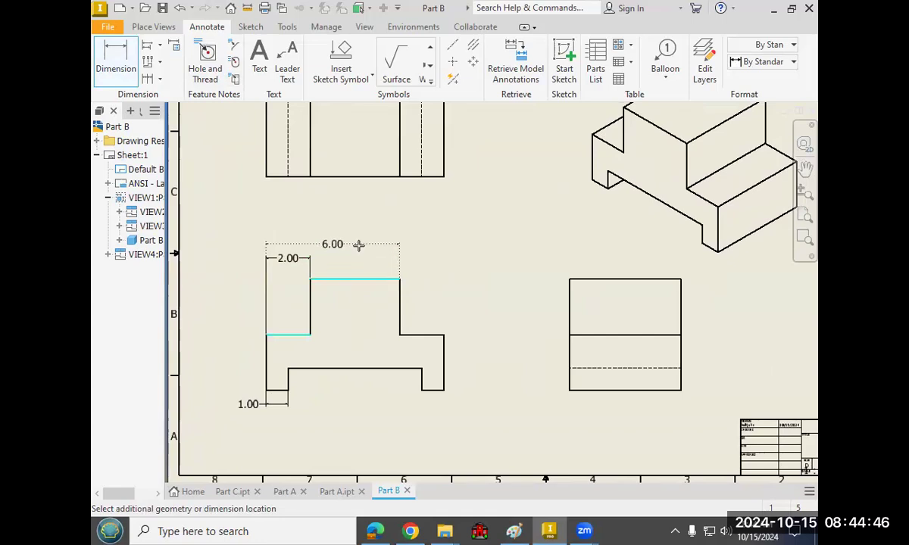
{"action": "left_click", "coordinate": [358, 245]}
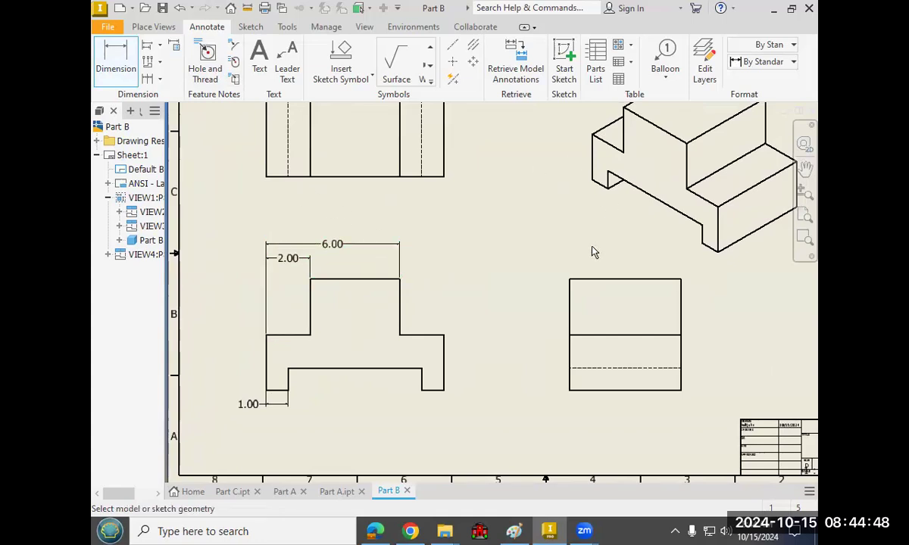
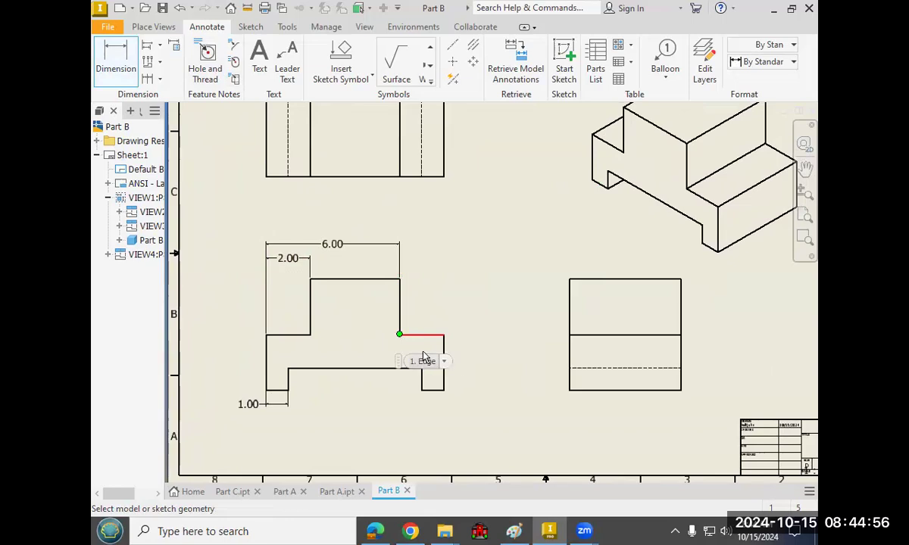
Dimension from the front view's left edge to the right foot's inner edge, placing it above the other dimensions over the view.
{"action": "middle_click_drag", "start_coordinate": [434, 254], "coordinate": [438, 263]}
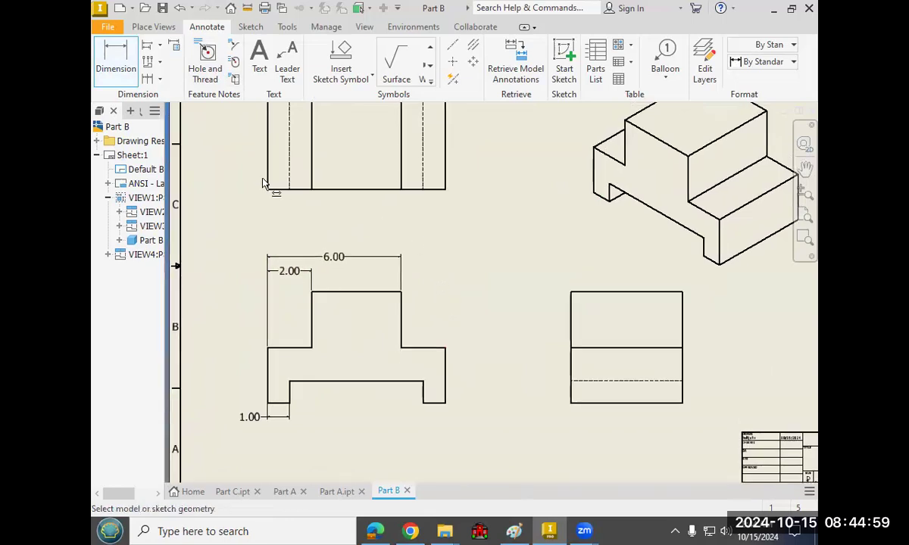
{"action": "left_click", "coordinate": [266, 352]}
{"action": "left_click", "coordinate": [421, 382]}
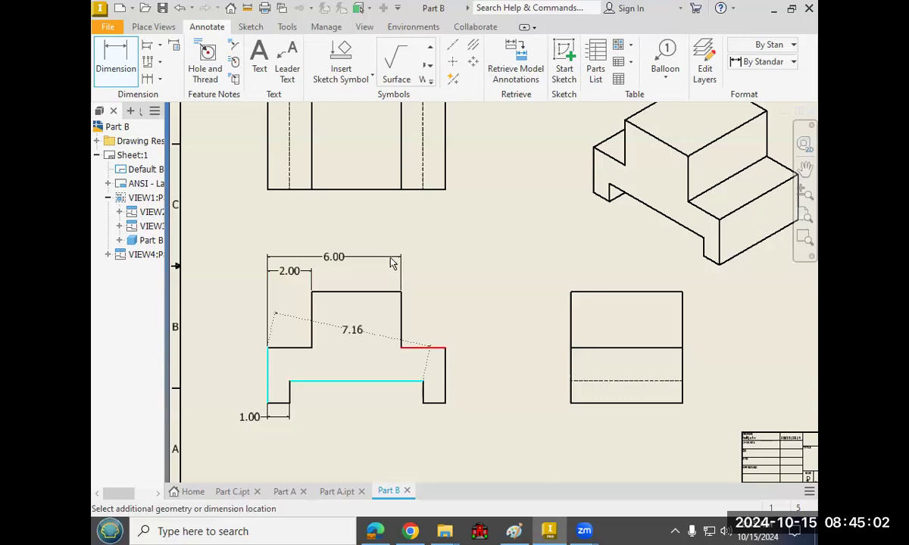
{"action": "left_click", "coordinate": [383, 243]}
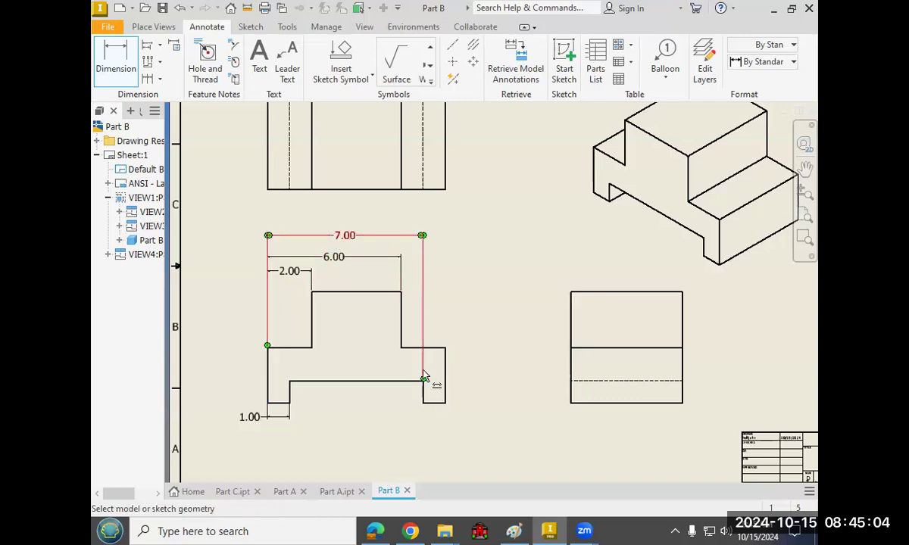
Dimension the distance from the top view's left edge to its right hidden line, placing the dimension below the view.
{"action": "left_click", "coordinate": [274, 190]}
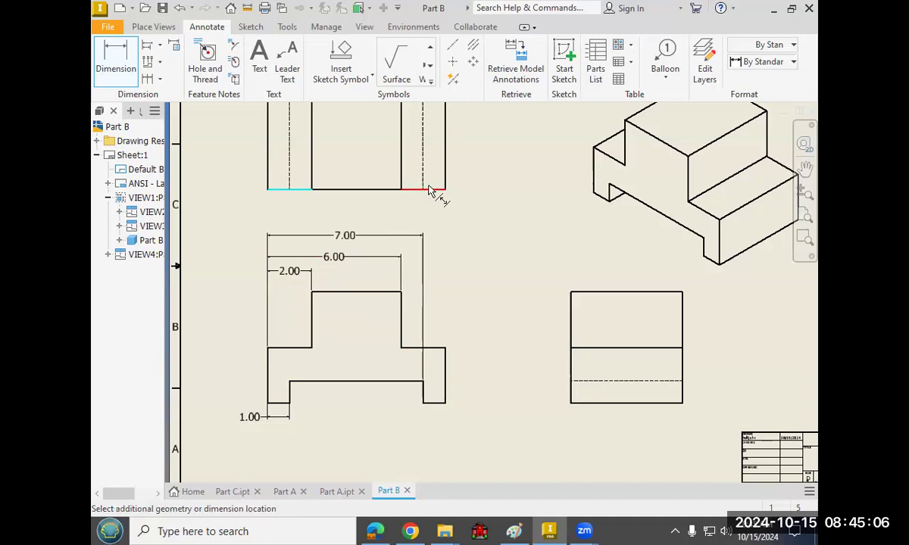
{"action": "left_click", "coordinate": [423, 188]}
{"action": "left_click", "coordinate": [389, 201]}
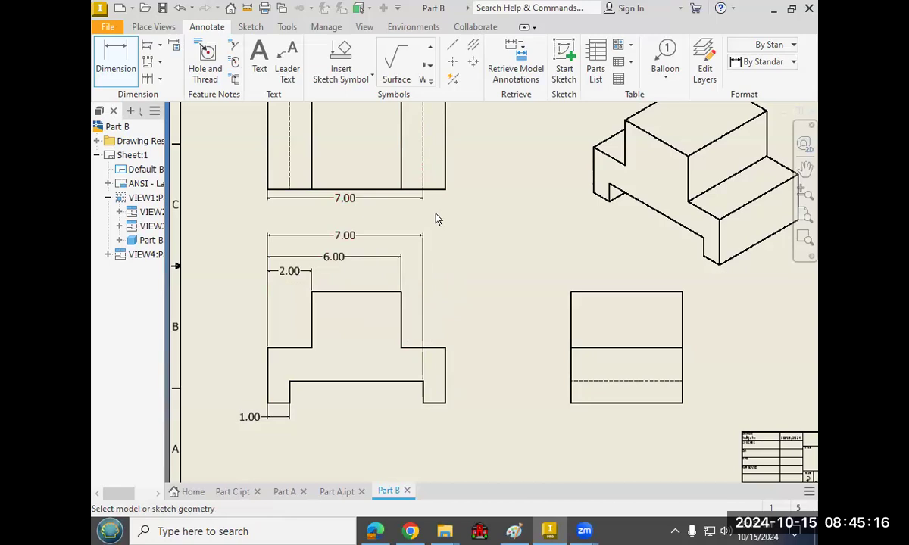
Dimension from the front view's left edge to the right foot's inner edge, placing it below the foot-width dimension.
{"action": "middle_click_drag", "start_coordinate": [472, 293], "coordinate": [462, 269]}
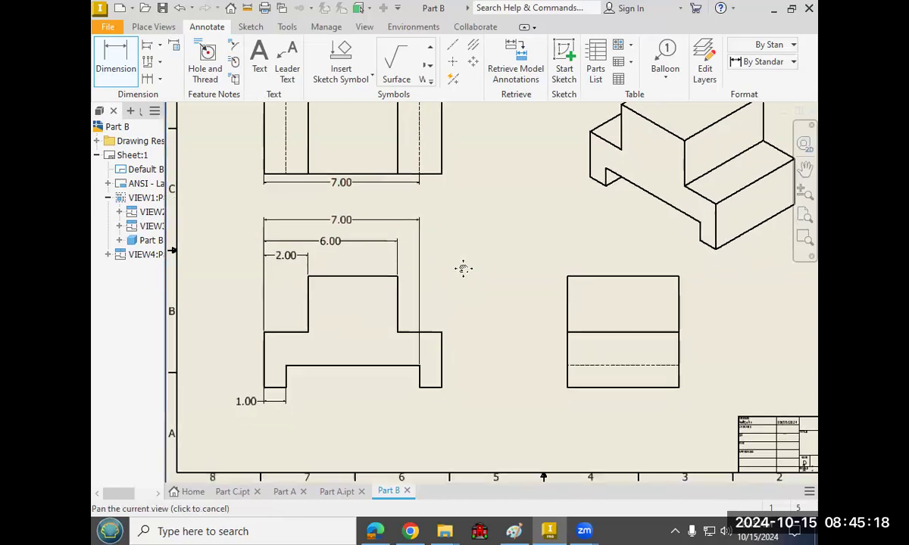
{"action": "left_click", "coordinate": [263, 382]}
{"action": "left_click", "coordinate": [420, 384]}
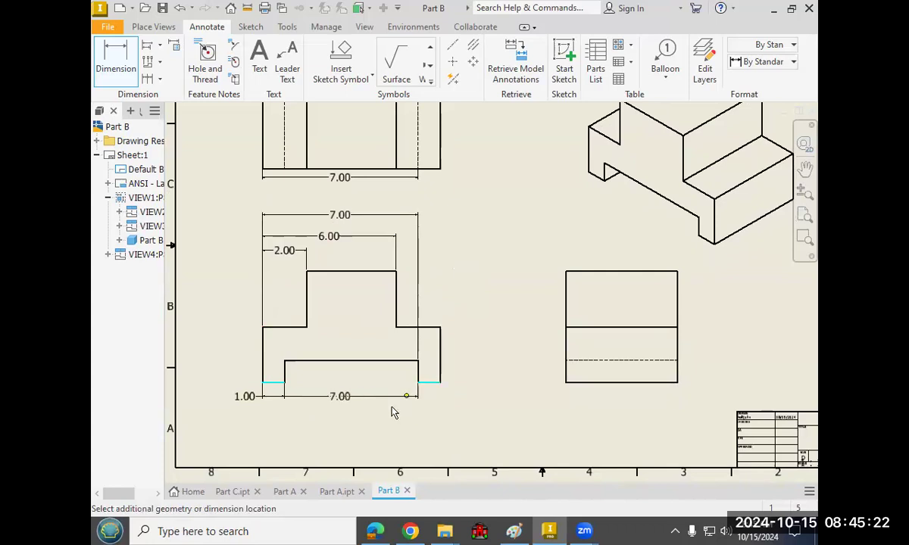
{"action": "left_click", "coordinate": [388, 414]}
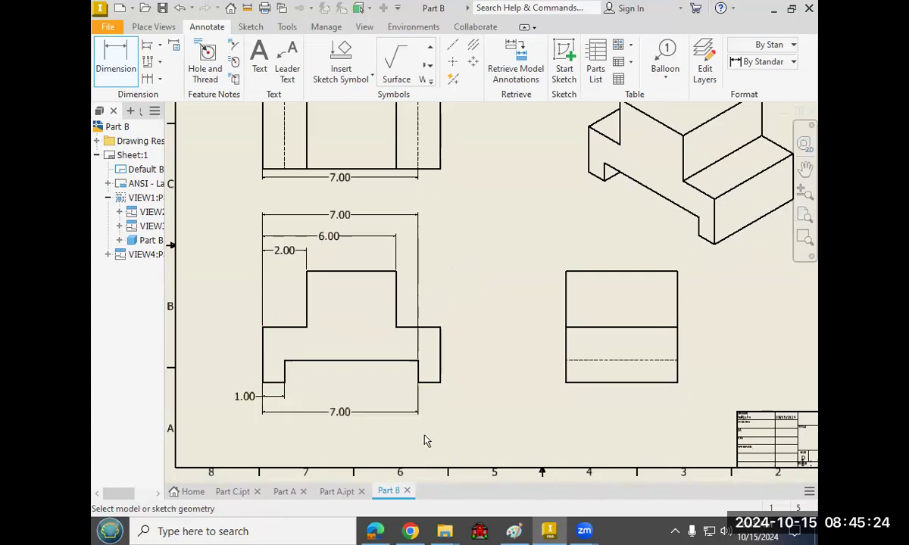
{"action": "right_click", "coordinate": [466, 234]}
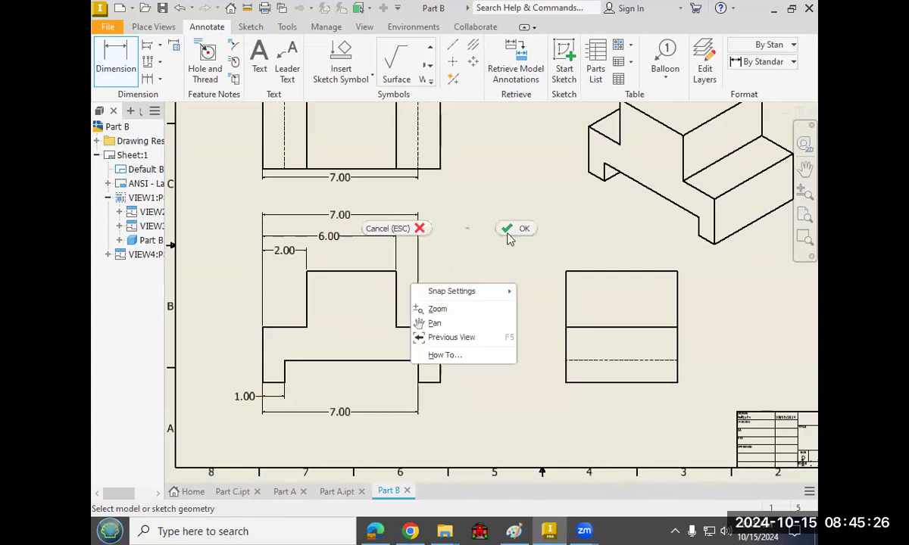
Delete the 7.00 dimension below the top view and the 7.00 dimension above the front view.
{"action": "left_click", "coordinate": [517, 228]}
{"action": "left_click_drag", "start_coordinate": [405, 177], "coordinate": [368, 216]}
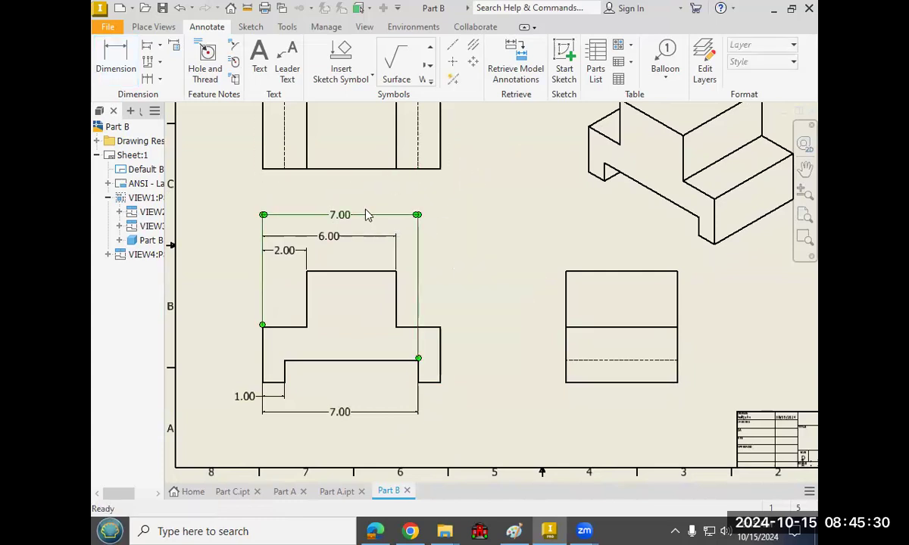
{"action": "key", "text": "Delete"}
Dimension the right foot's width, placing the dimension directly below the front view in line with the left foot's dimension.
{"action": "scroll", "coordinate": [401, 395], "scroll_direction": "up", "scroll_amount": 3}
{"action": "mouse_move", "coordinate": [489, 302]}
{"action": "middle_mouse_down"}
{"action": "mouse_move", "coordinate": [534, 250]}
{"action": "mouse_move", "coordinate": [505, 280]}
{"action": "middle_mouse_up"}
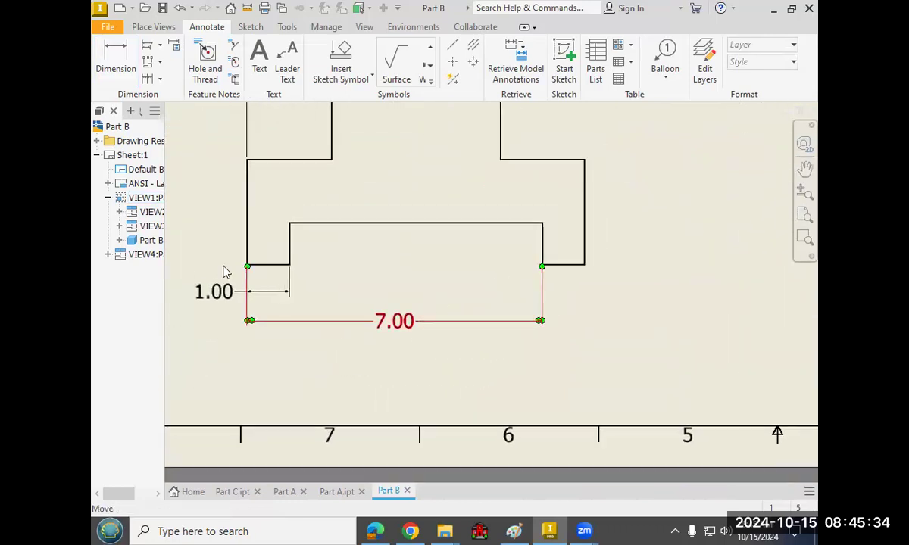
{"action": "left_click_drag", "start_coordinate": [456, 275], "coordinate": [460, 271]}
{"action": "left_click", "coordinate": [480, 297]}
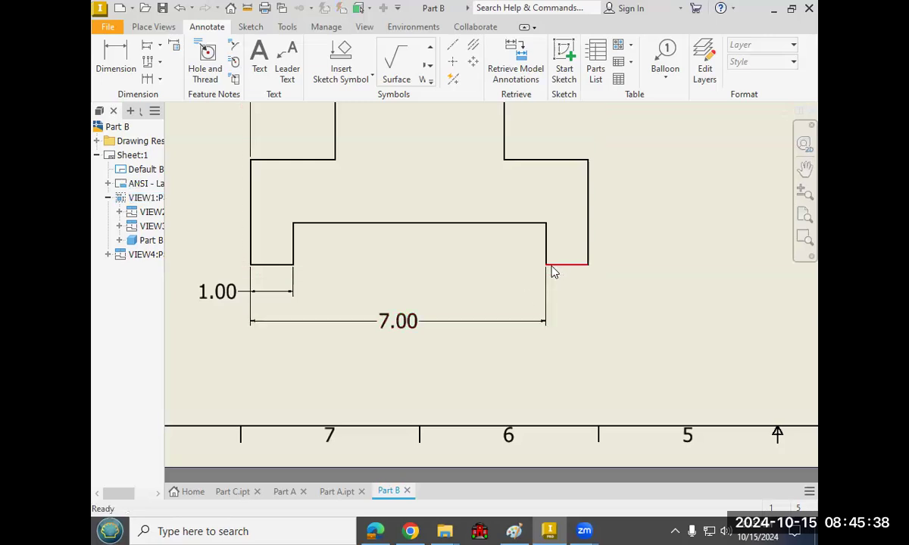
{"action": "left_click", "coordinate": [547, 271]}
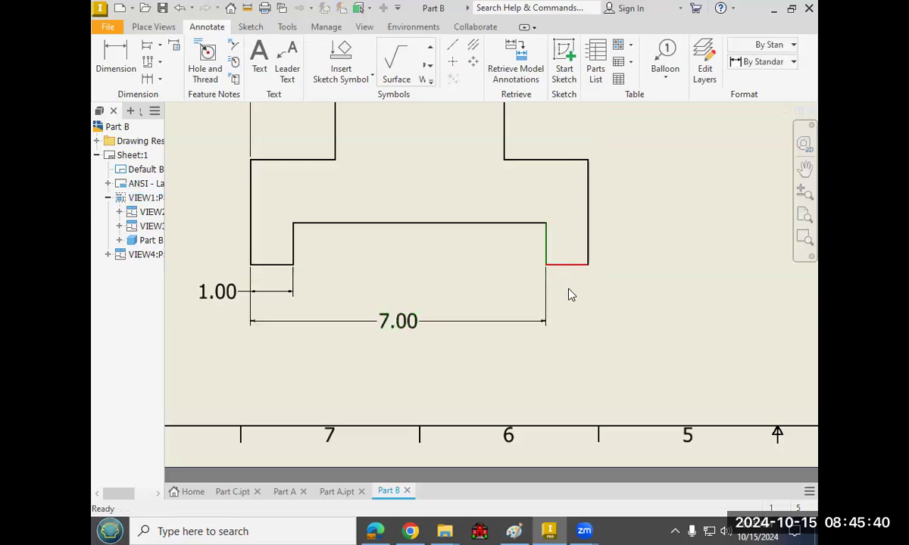
{"action": "left_click", "coordinate": [116, 56]}
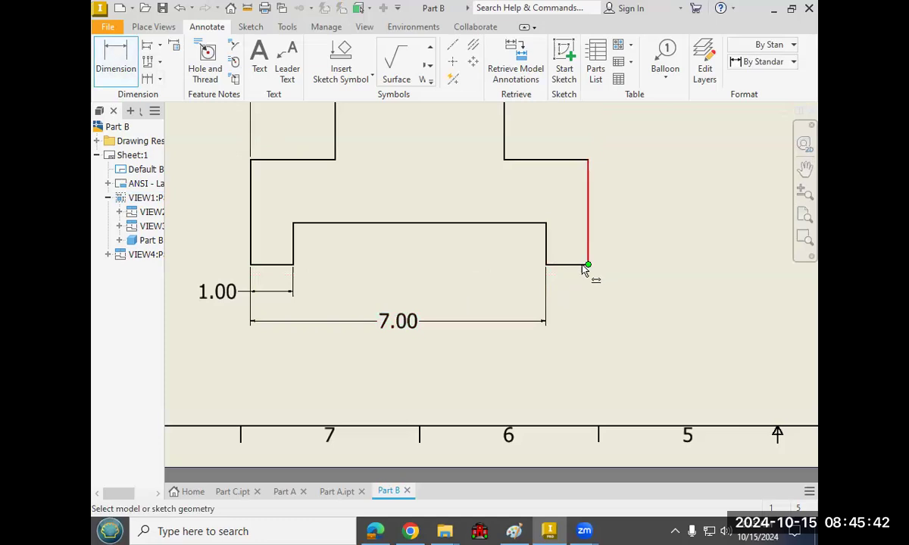
{"action": "left_click", "coordinate": [582, 270]}
{"action": "left_click", "coordinate": [582, 295]}
{"action": "right_click", "coordinate": [581, 340]}
{"action": "left_click", "coordinate": [499, 331]}
Delete the 7.00 dimension from the front view's left edge to the right foot's inner edge.
{"action": "left_click", "coordinate": [395, 330]}
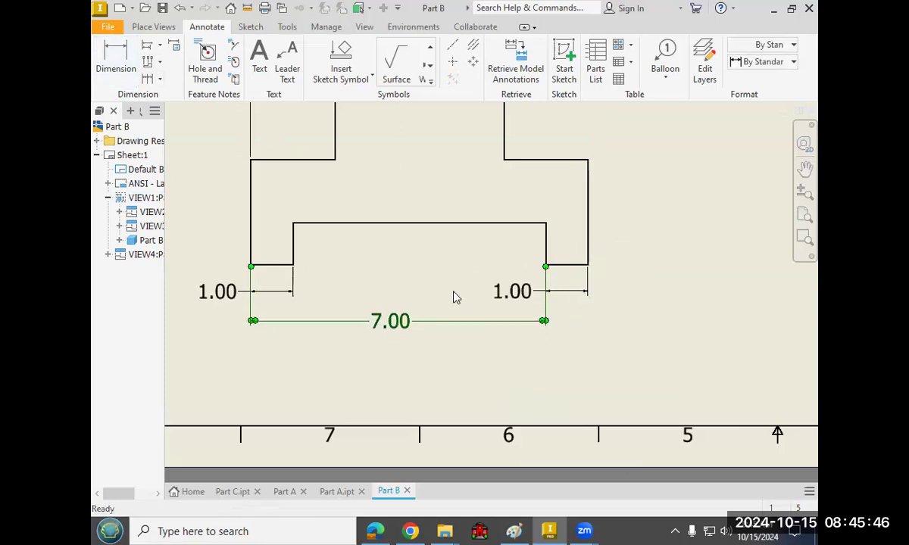
{"action": "key", "text": "Delete"}
{"action": "scroll", "coordinate": [523, 367], "scroll_direction": "down", "scroll_amount": 2}
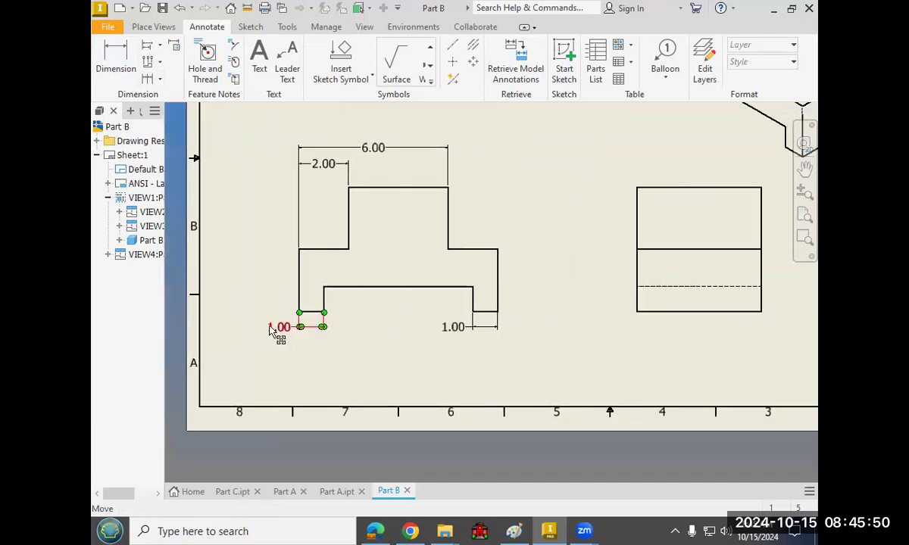
Restore the deleted 7.00 dimension below the front view and remove the right foot's width dimension.
{"action": "left_click", "coordinate": [387, 343]}
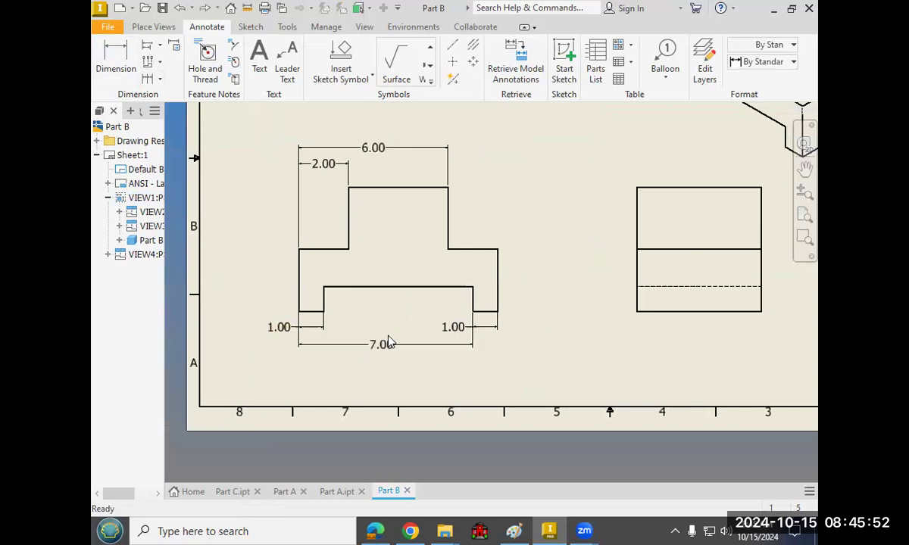
{"action": "key", "text": "Delete"}
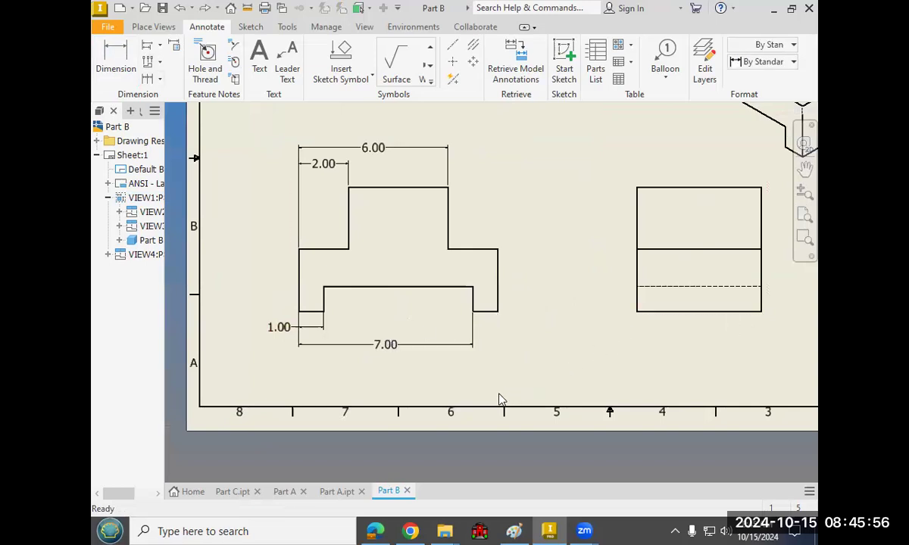
Dimension the front view's overall width, stacking it above the other horizontal dimensions over the view.
{"action": "scroll", "coordinate": [512, 377], "scroll_direction": "up", "scroll_amount": 3}
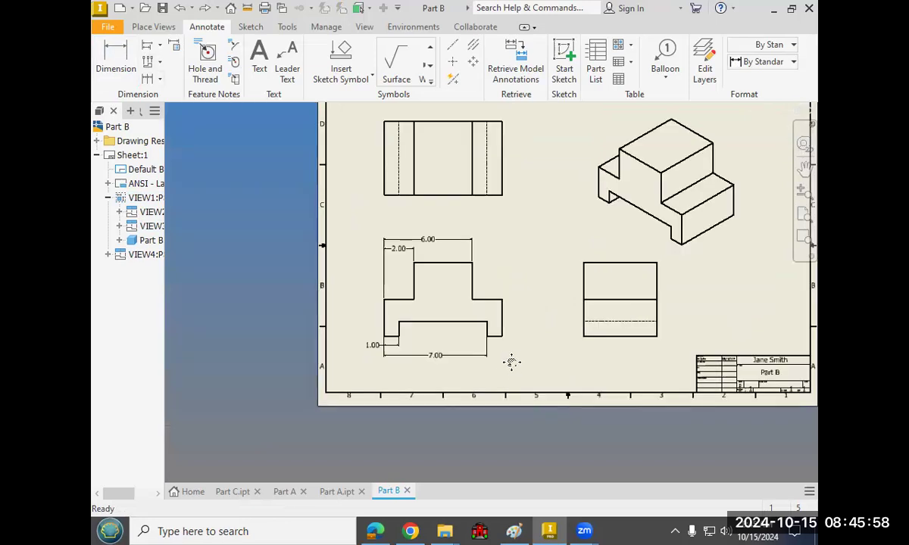
{"action": "scroll", "coordinate": [489, 364], "scroll_direction": "down", "scroll_amount": 3}
{"action": "middle_click_drag", "start_coordinate": [483, 357], "coordinate": [499, 386]}
{"action": "key", "text": "d"}
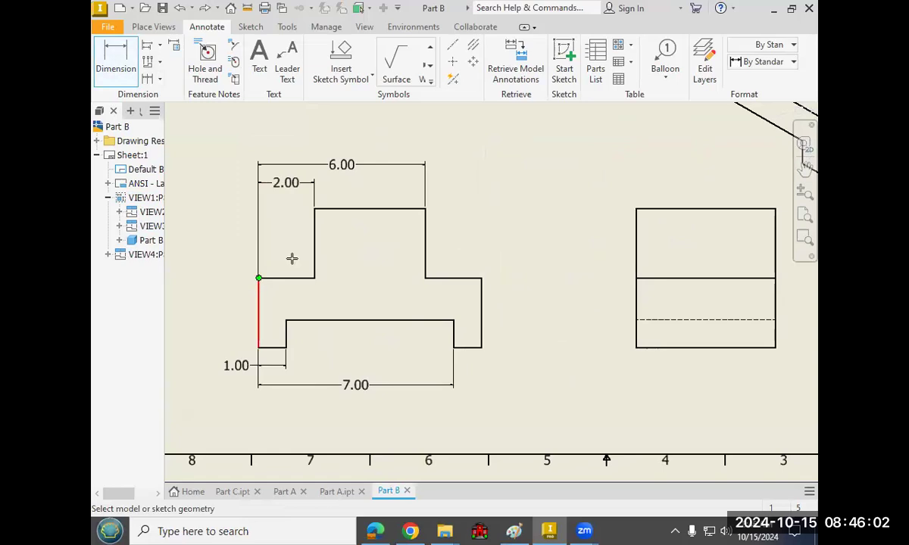
{"action": "left_click", "coordinate": [259, 307]}
{"action": "left_click", "coordinate": [480, 281]}
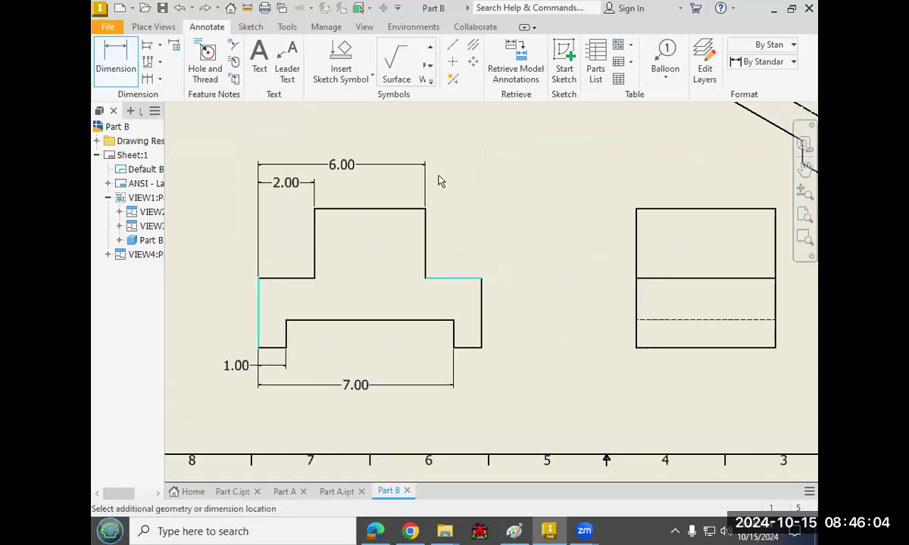
{"action": "left_click", "coordinate": [420, 143]}
Dimension the height of the right foot's inner edge, placing the dimension to the right of the front view.
{"action": "scroll", "coordinate": [530, 343], "scroll_direction": "down", "scroll_amount": 5}
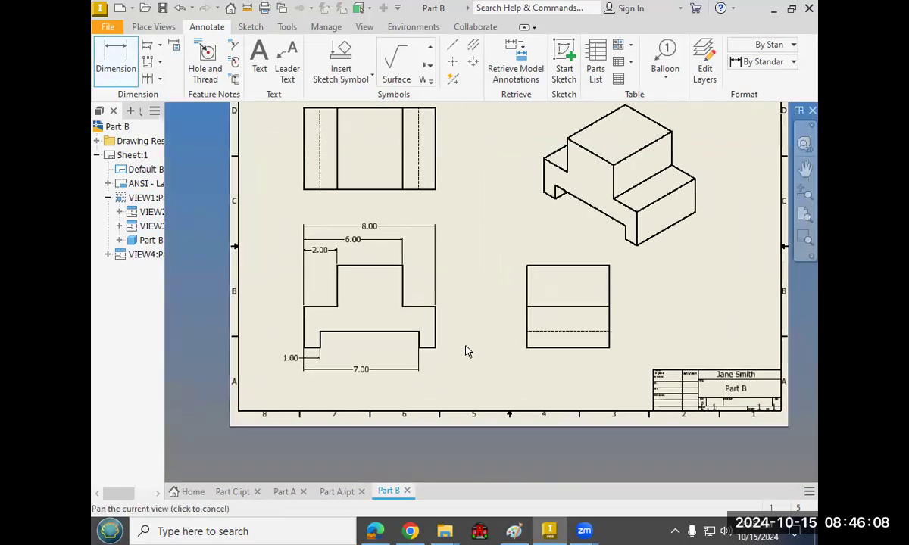
{"action": "scroll", "coordinate": [467, 351], "scroll_direction": "up", "scroll_amount": 3}
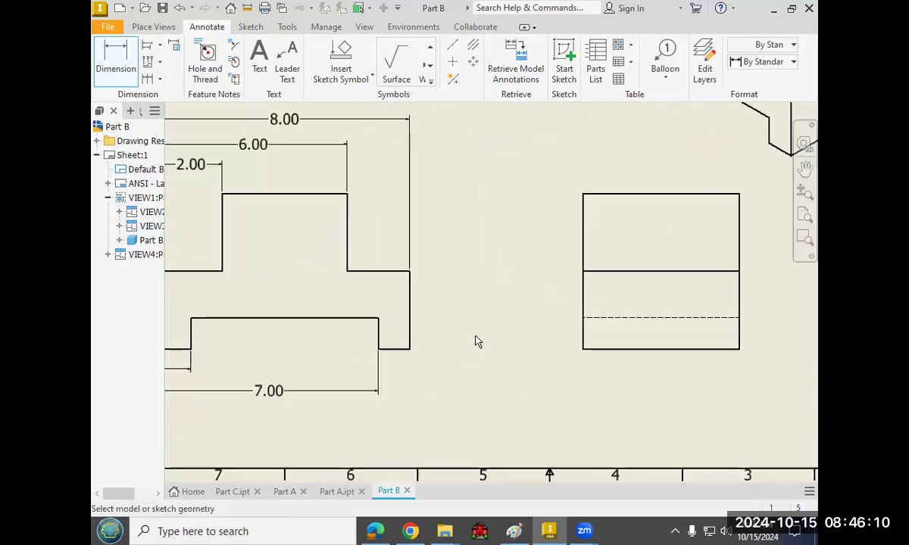
{"action": "scroll", "coordinate": [478, 341], "scroll_direction": "down", "scroll_amount": 2}
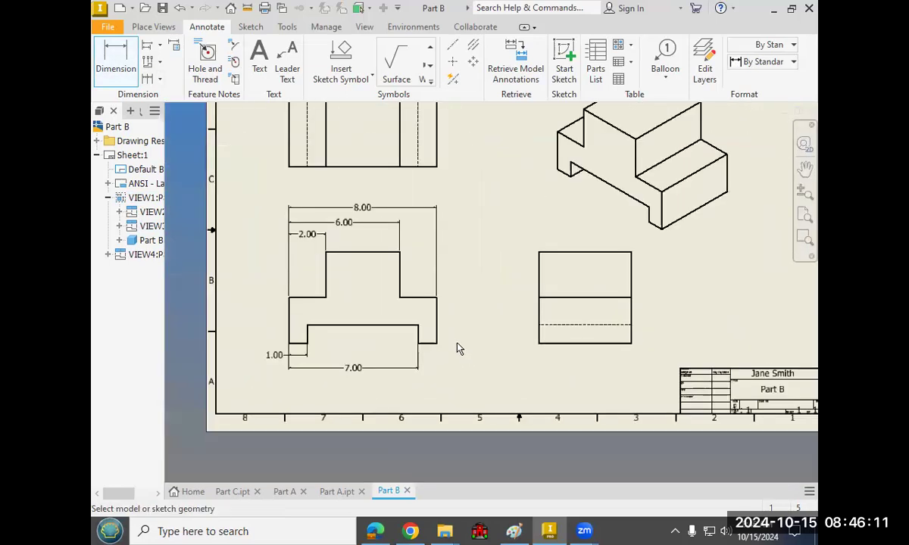
{"action": "left_click", "coordinate": [419, 335]}
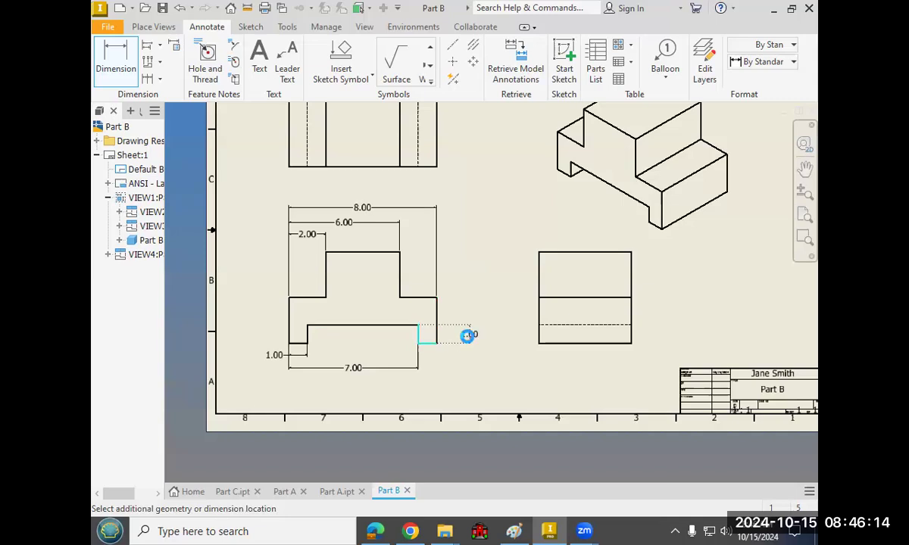
{"action": "left_click", "coordinate": [468, 336]}
Dimension from the side view's bottom edge to its hidden line, placing the dimension to the left of the view.
{"action": "scroll", "coordinate": [481, 357], "scroll_direction": "up", "scroll_amount": 3}
{"action": "middle_click_drag", "start_coordinate": [440, 350], "coordinate": [455, 359]}
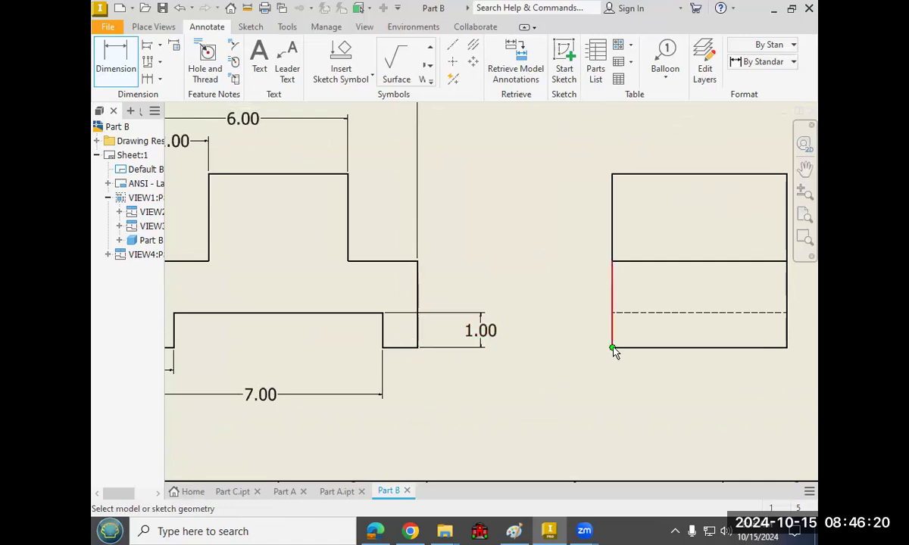
{"action": "left_click", "coordinate": [613, 321]}
{"action": "left_click", "coordinate": [610, 312]}
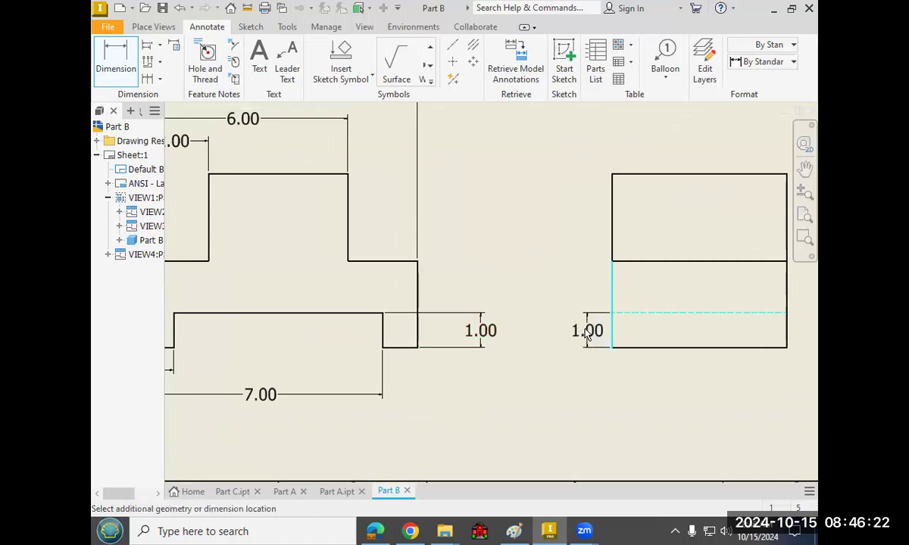
{"action": "left_click", "coordinate": [576, 331]}
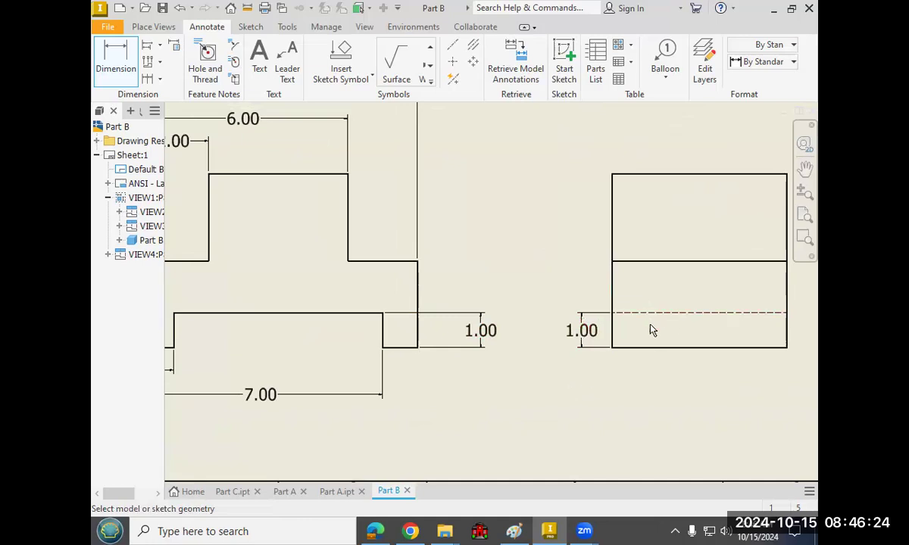
Dimension the right foot's inner edge again, placing this height dimension inside the notch of the front view.
{"action": "left_click", "coordinate": [385, 343]}
{"action": "left_click", "coordinate": [348, 344]}
{"action": "right_click", "coordinate": [509, 382]}
{"action": "key", "text": "Escape"}
Remove the duplicate foot-height dimensions beside the side view and inside the notch, moving the remaining one closer to the front view.
{"action": "left_click", "coordinate": [589, 333]}
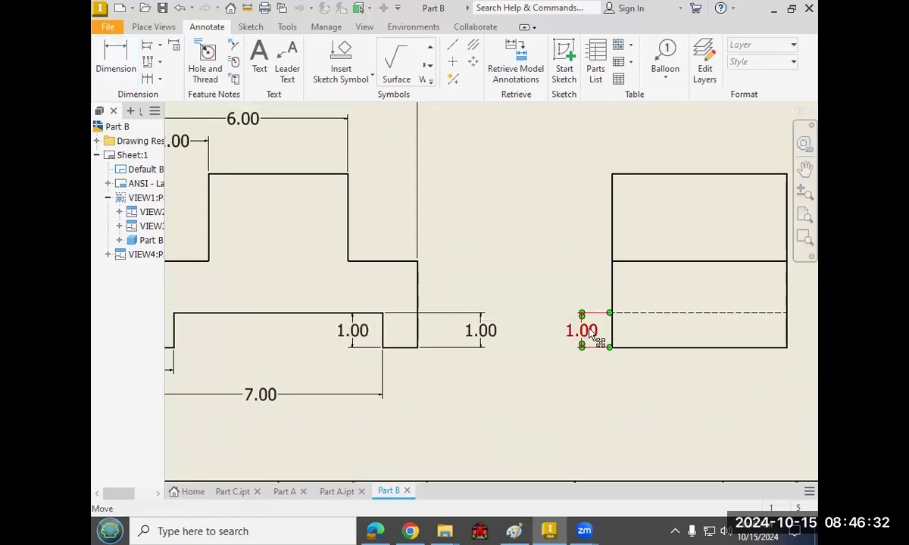
{"action": "scroll", "coordinate": [352, 337], "scroll_direction": "up", "scroll_amount": 3}
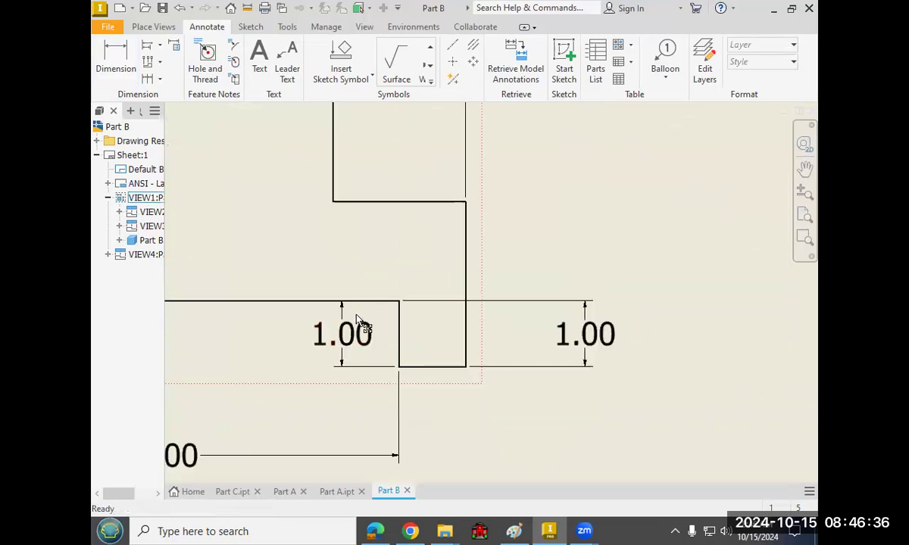
{"action": "left_click_drag", "start_coordinate": [329, 344], "coordinate": [341, 336]}
{"action": "scroll", "coordinate": [420, 335], "scroll_direction": "down", "scroll_amount": 2}
{"action": "left_click", "coordinate": [509, 334]}
{"action": "left_click_drag", "start_coordinate": [502, 331], "coordinate": [477, 328]}
{"action": "left_click", "coordinate": [494, 390]}
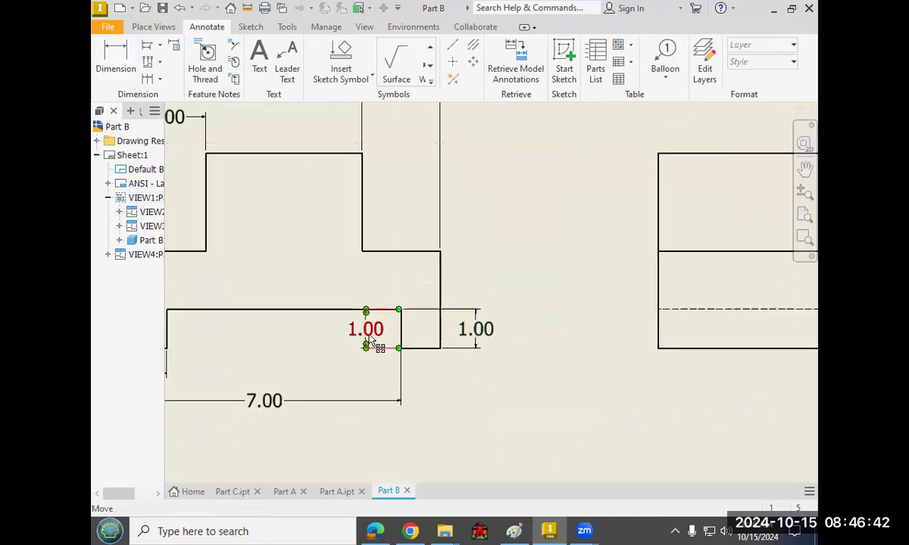
{"action": "scroll", "coordinate": [485, 413], "scroll_direction": "down", "scroll_amount": 2}
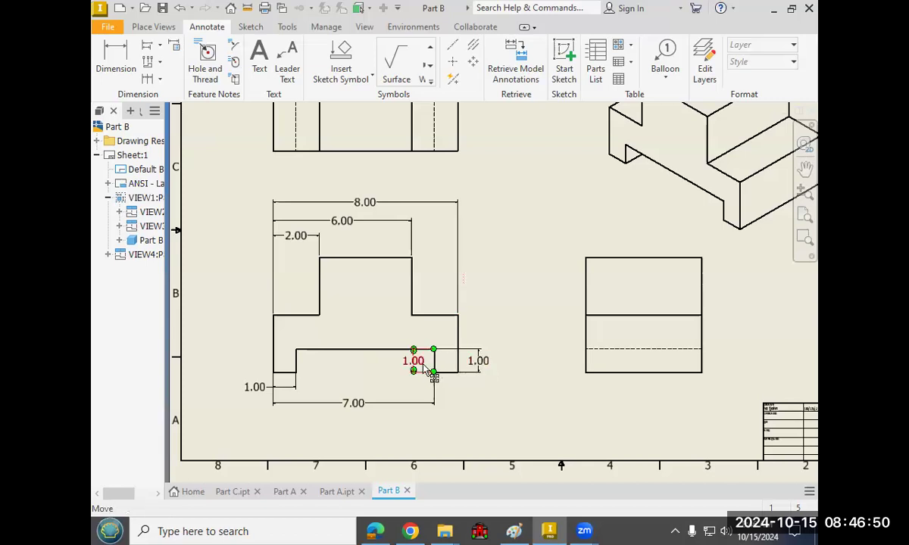
{"action": "key", "text": "Delete"}
Dimension the height from the front view's bottom to the right shoulder, placing it outside the foot-height dimension.
{"action": "key", "text": "d"}
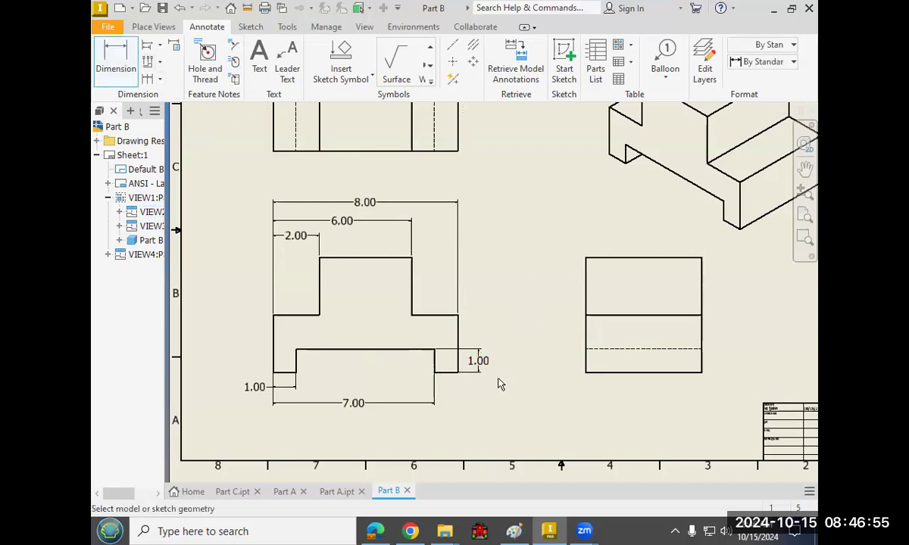
{"action": "left_click", "coordinate": [458, 374]}
{"action": "left_click", "coordinate": [458, 315]}
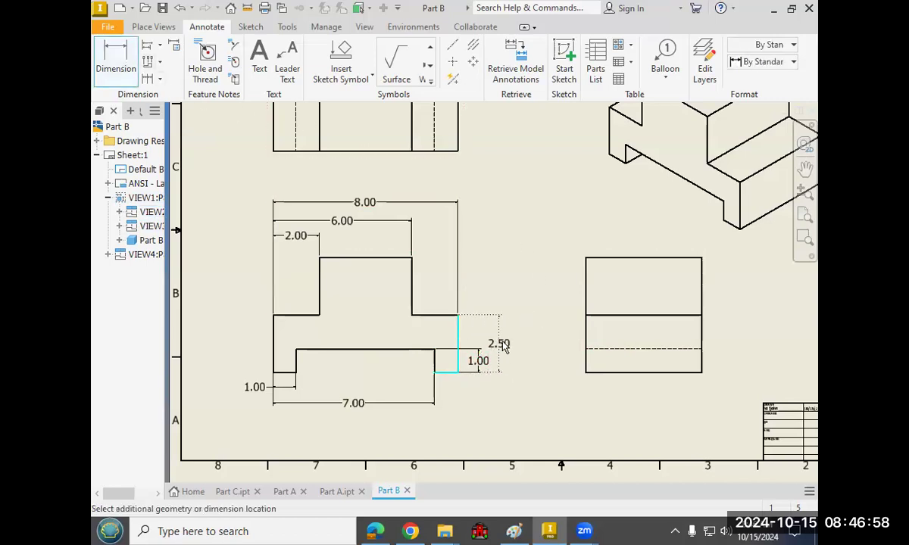
{"action": "left_click", "coordinate": [500, 342]}
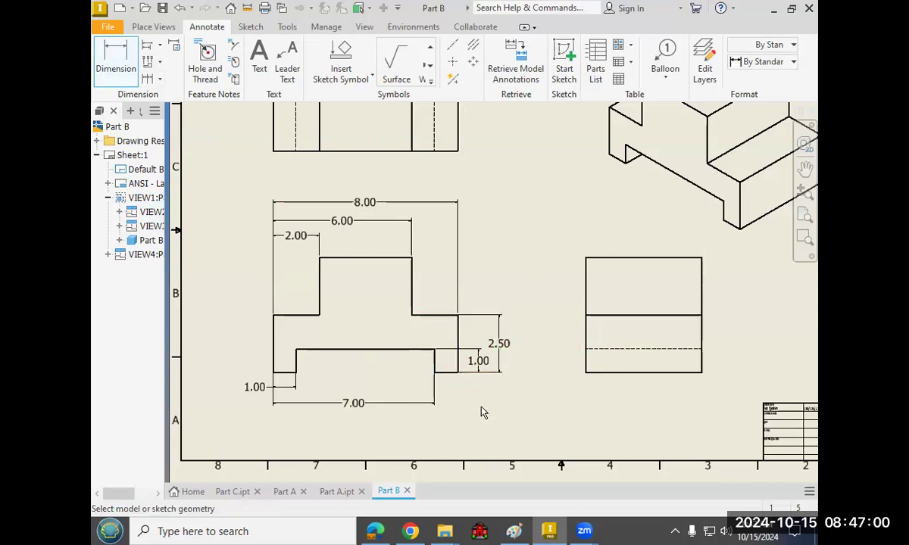
Dimension the front view's overall height, placing it outside the shoulder-height dimension.
{"action": "left_click", "coordinate": [459, 372]}
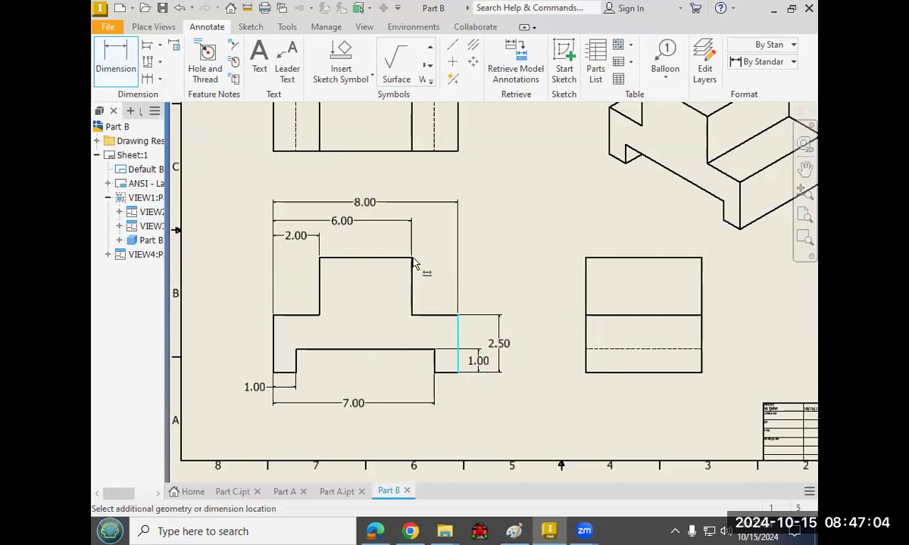
{"action": "left_click", "coordinate": [410, 257]}
{"action": "left_click", "coordinate": [520, 315]}
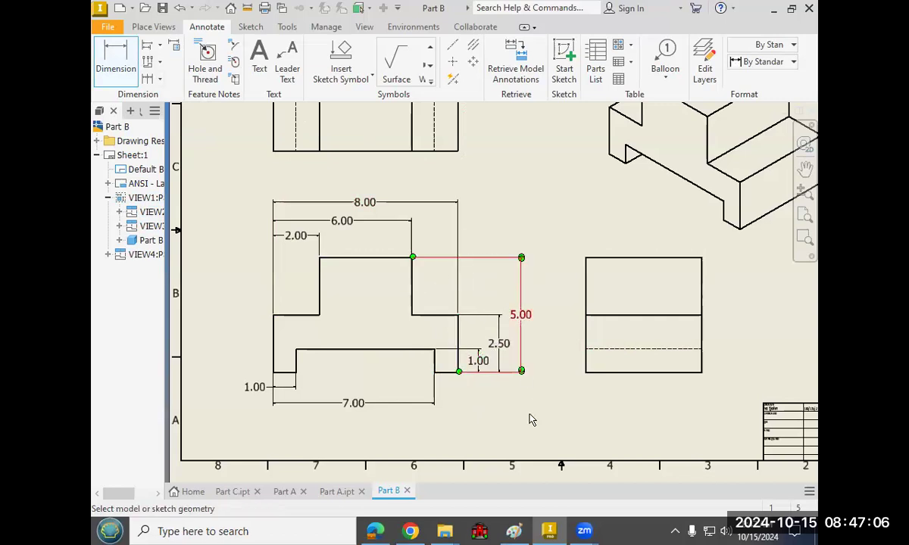
Dimension the side view's overall height to the left of that view and delete the front view's overall height dimension.
{"action": "left_click", "coordinate": [588, 372]}
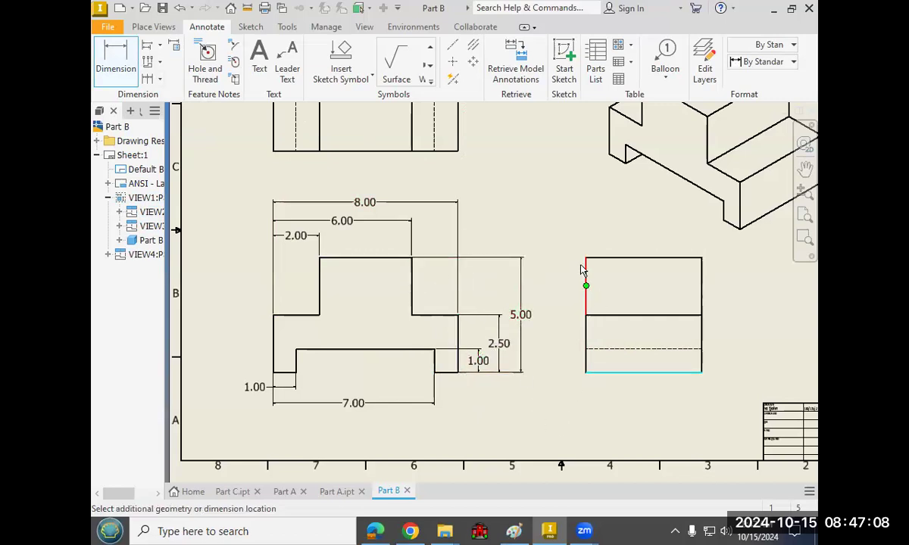
{"action": "left_click", "coordinate": [550, 296]}
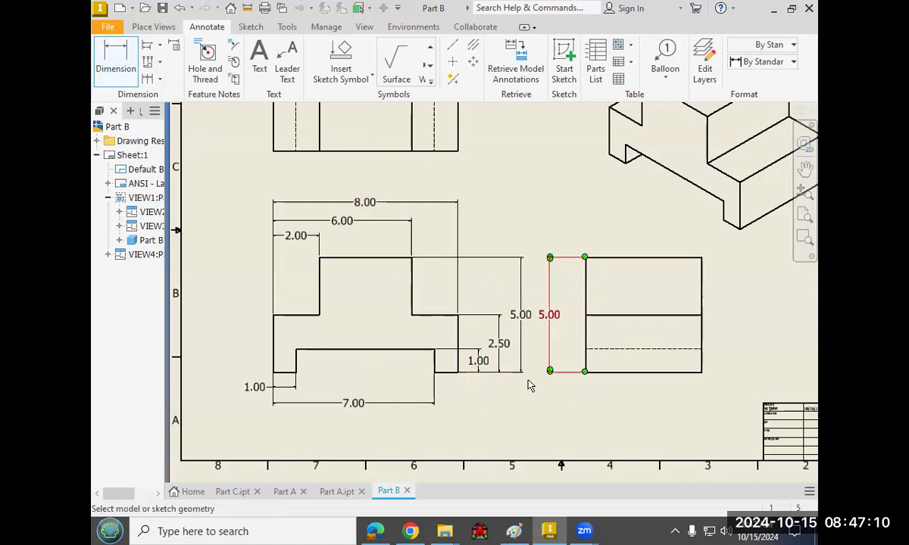
{"action": "right_click", "coordinate": [537, 388]}
{"action": "left_click", "coordinate": [582, 388]}
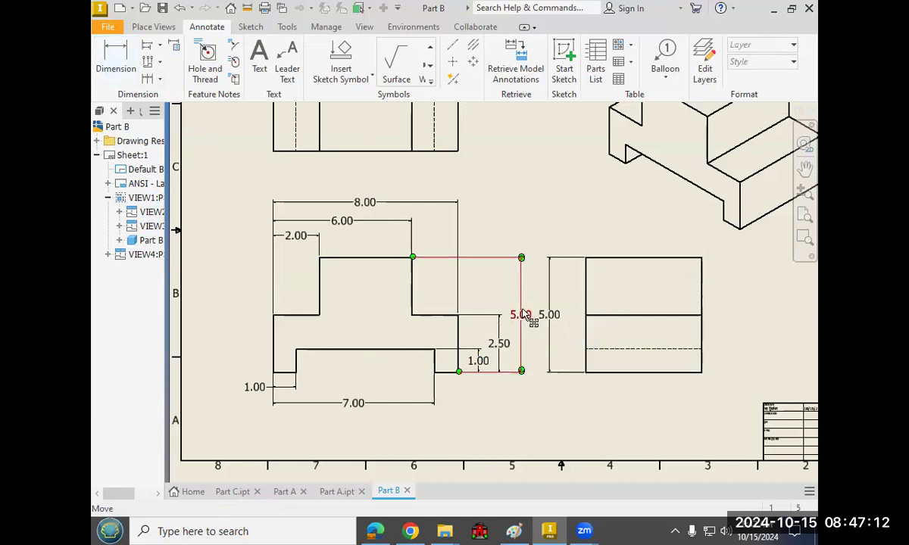
{"action": "key", "text": "Delete"}
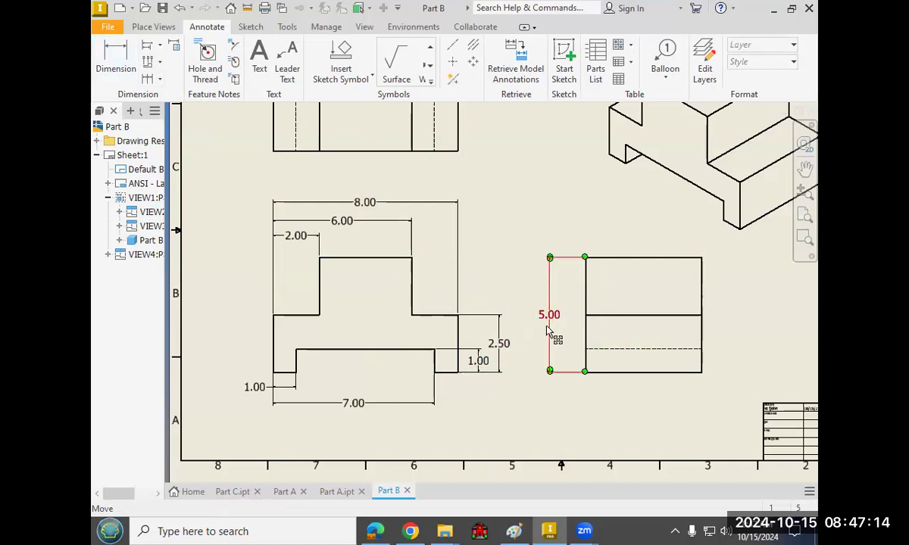
Dimension the top view's overall depth, placing it outside the view on the side facing the isometric view.
{"action": "middle_click_drag", "start_coordinate": [508, 285], "coordinate": [508, 293]}
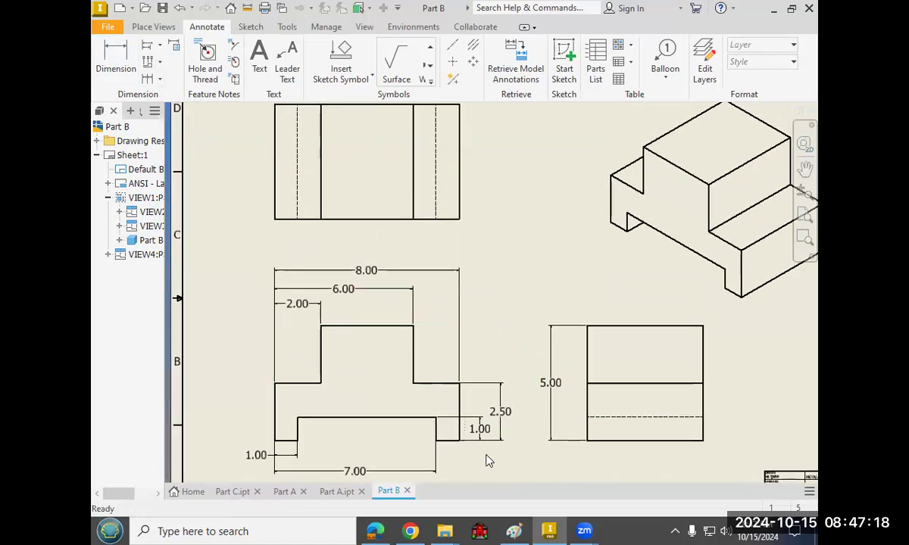
{"action": "left_click", "coordinate": [127, 70]}
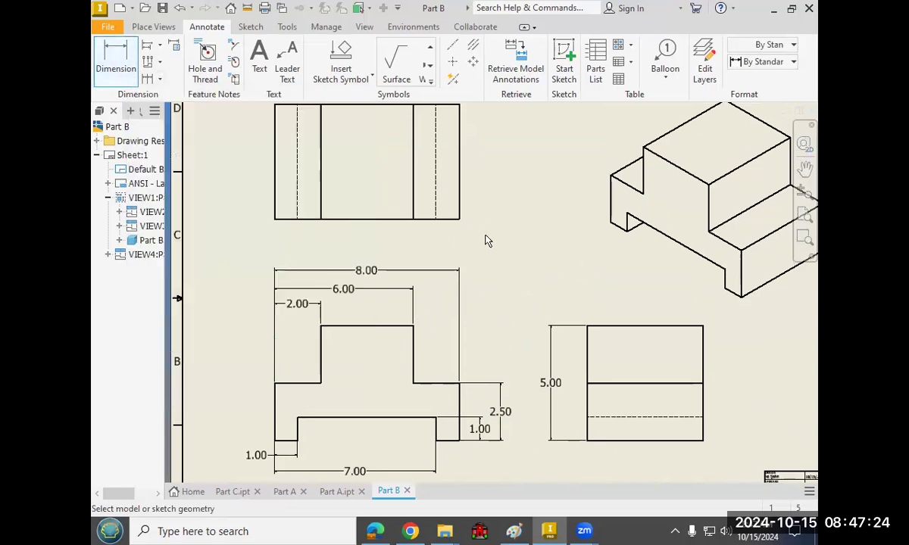
{"action": "mouse_move", "coordinate": [481, 236]}
{"action": "middle_mouse_down"}
{"action": "mouse_move", "coordinate": [528, 230]}
{"action": "mouse_move", "coordinate": [449, 253]}
{"action": "middle_mouse_up"}
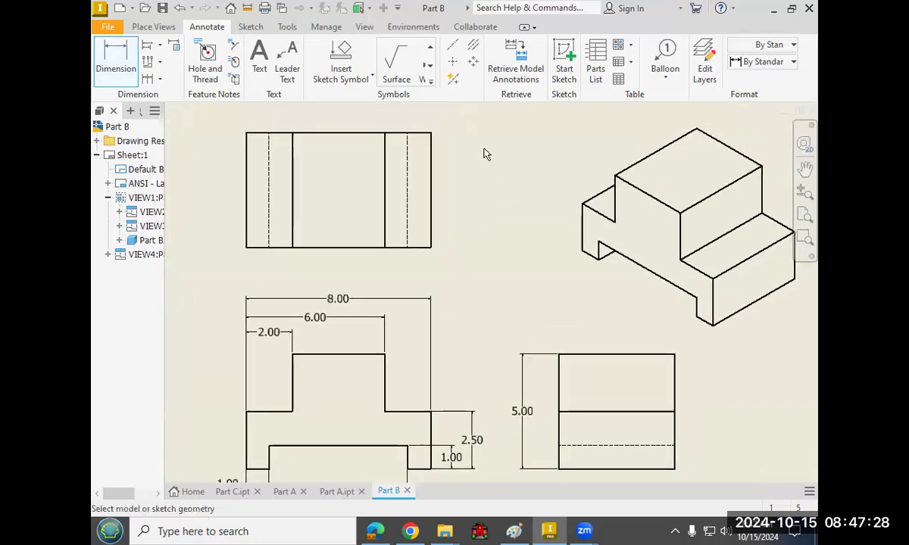
{"action": "left_click", "coordinate": [431, 240]}
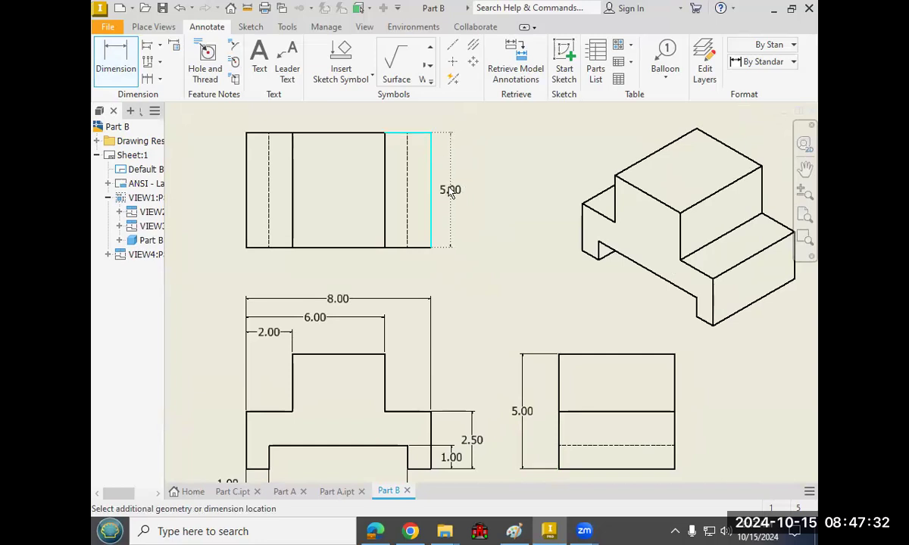
{"action": "left_click", "coordinate": [470, 196]}
Try to dimension the side view's overall depth above its upper edge.
{"action": "key", "text": "Home"}
{"action": "scroll", "coordinate": [465, 300], "scroll_direction": "up", "scroll_amount": 3}
{"action": "middle_click_drag", "start_coordinate": [467, 300], "coordinate": [448, 323]}
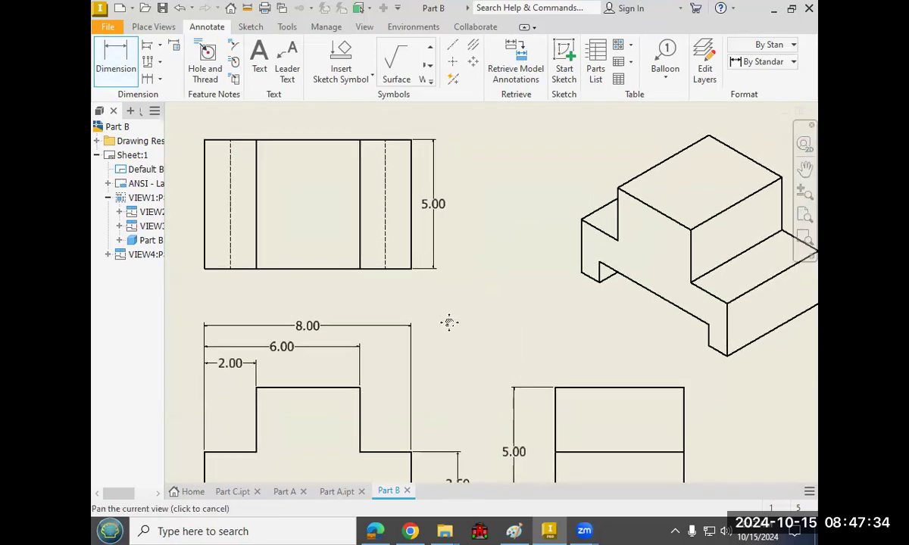
{"action": "left_click", "coordinate": [582, 397]}
{"action": "left_click", "coordinate": [587, 363]}
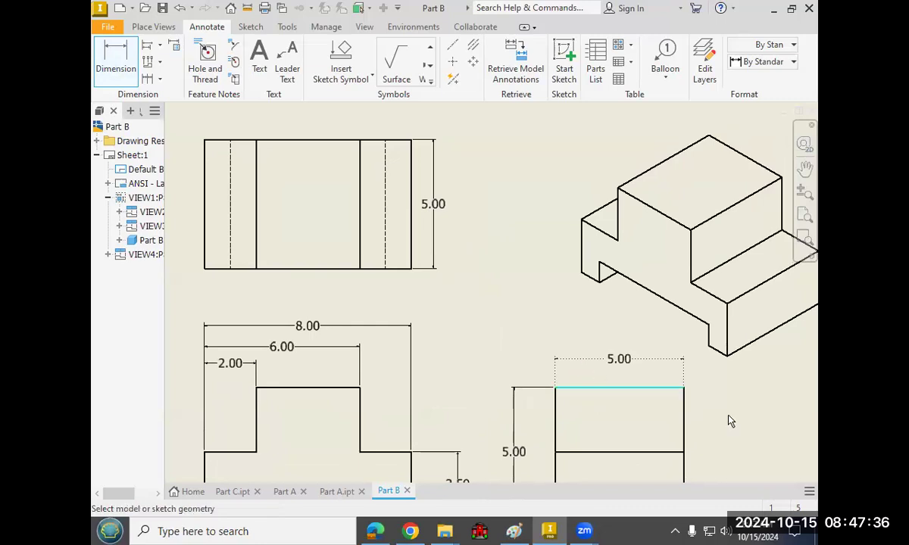
{"action": "key", "text": "Escape"}
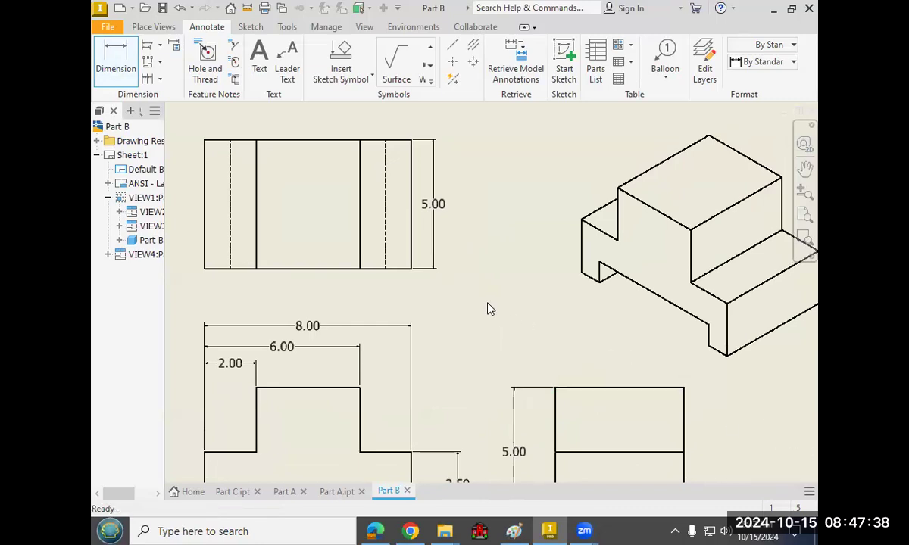
{"action": "key", "text": "Home"}
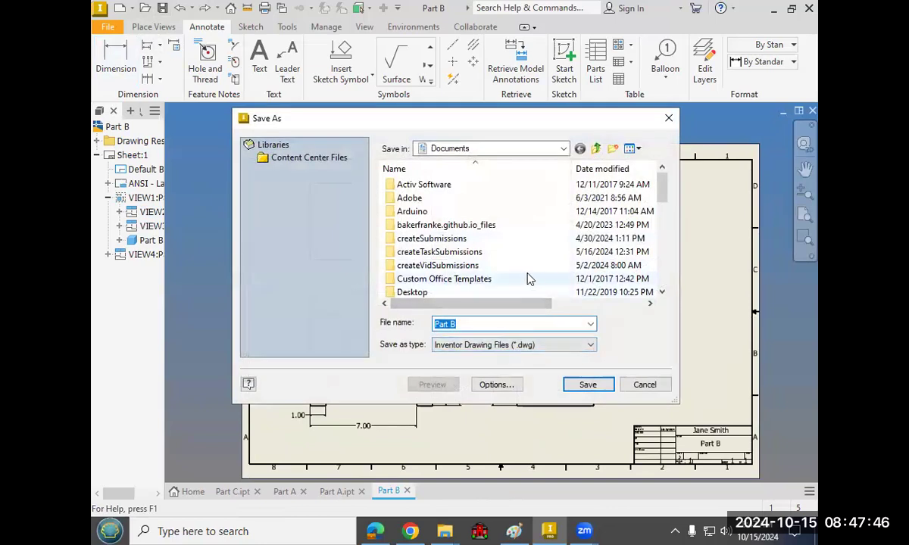
{"action": "scroll", "coordinate": [529, 281], "scroll_direction": "down", "scroll_amount": 3}
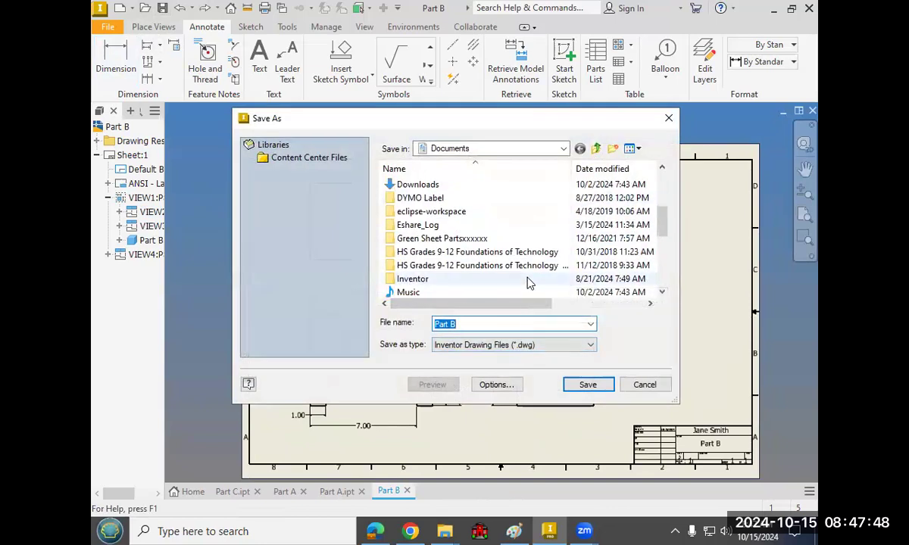
{"action": "scroll", "coordinate": [526, 282], "scroll_direction": "down", "scroll_amount": 5}
{"action": "scroll", "coordinate": [526, 284], "scroll_direction": "down", "scroll_amount": 1}
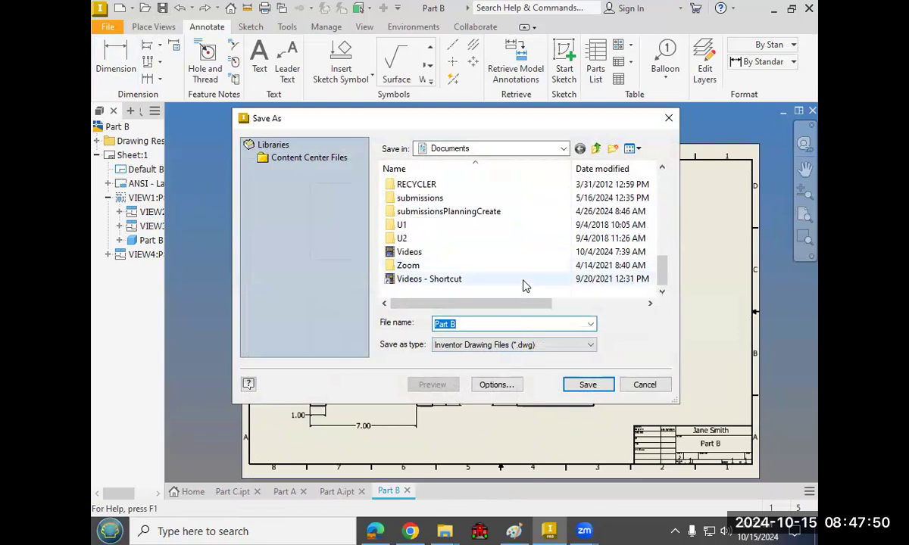
{"action": "left_click", "coordinate": [644, 386]}
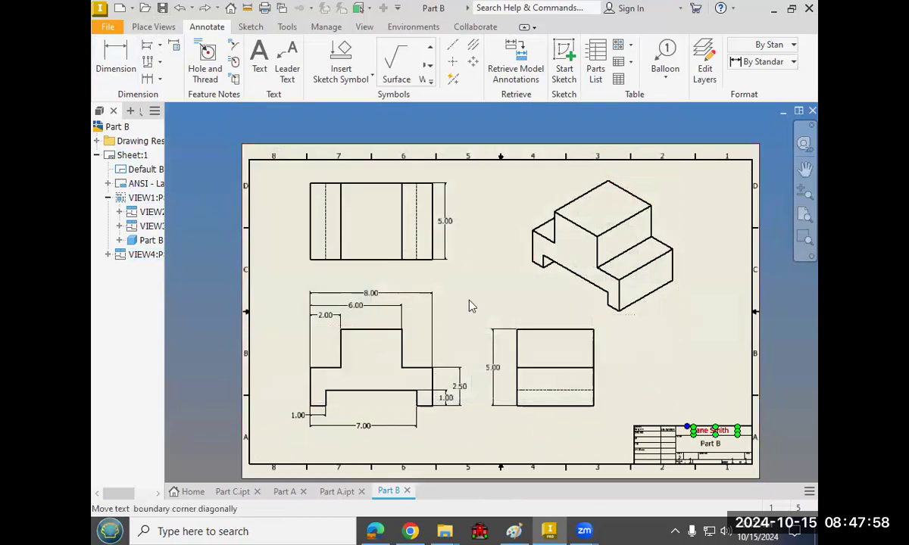
{"action": "left_click", "coordinate": [131, 7]}
{"action": "left_click", "coordinate": [148, 91]}
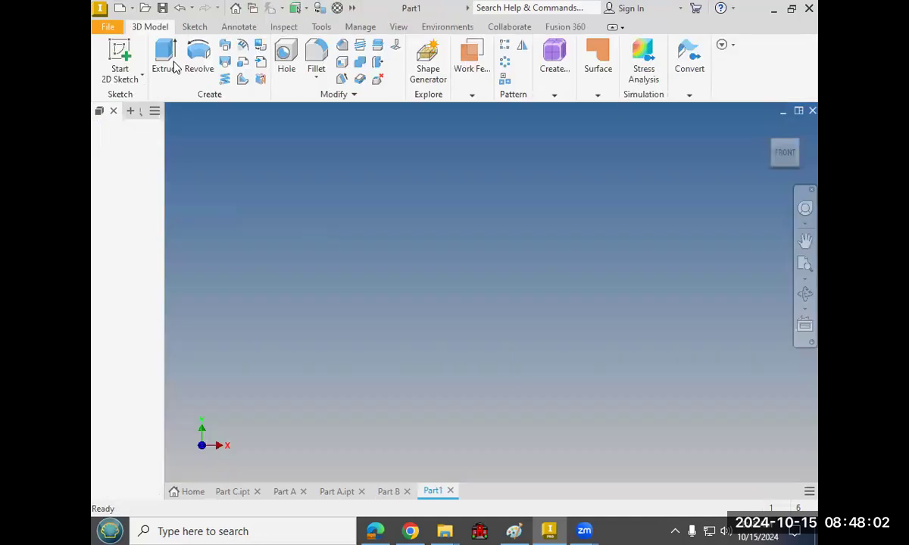
{"action": "left_click", "coordinate": [449, 491]}
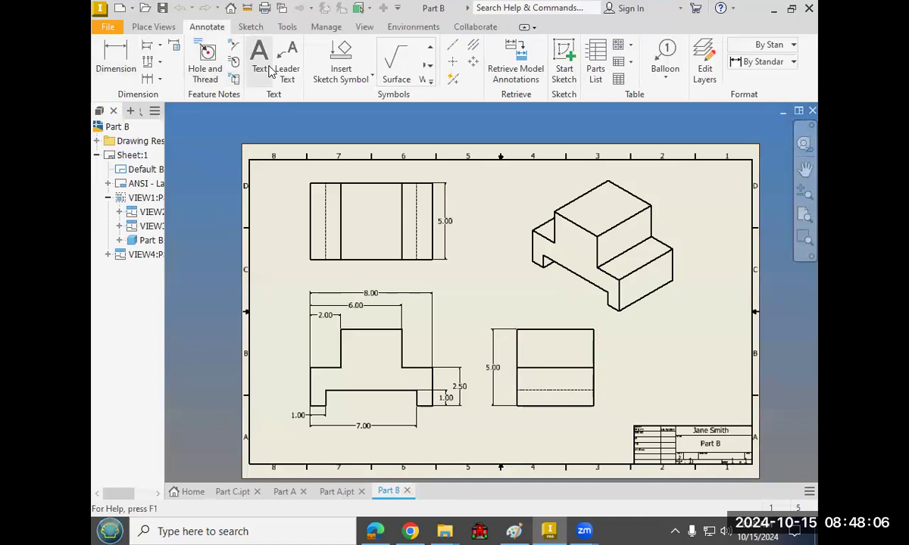
Create a new drawing with the Use Template option.
{"action": "left_click", "coordinate": [134, 9]}
{"action": "mouse_move", "coordinate": [137, 62]}
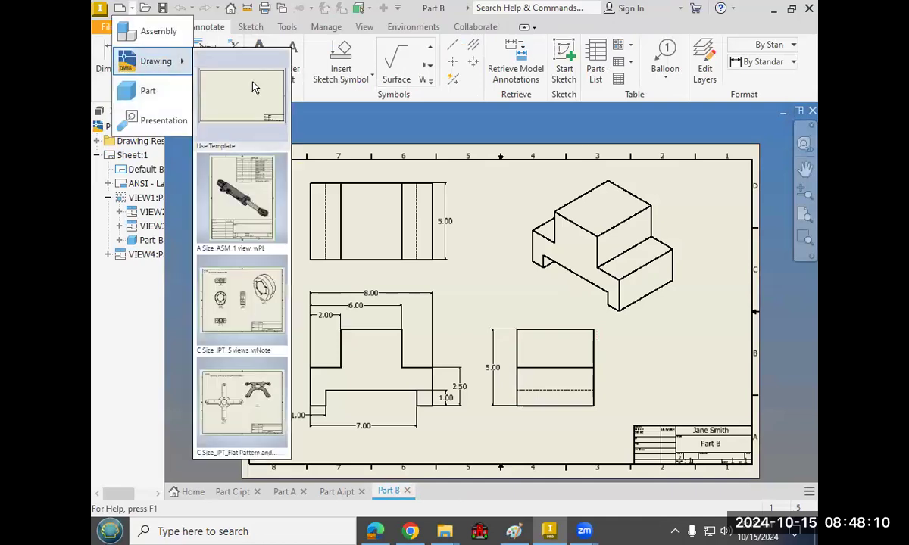
{"action": "left_click", "coordinate": [254, 88]}
Place a 1:1 base view of Part C from the Green Sheet Parts folder and shift it upward on the sheet.
{"action": "left_click", "coordinate": [105, 56]}
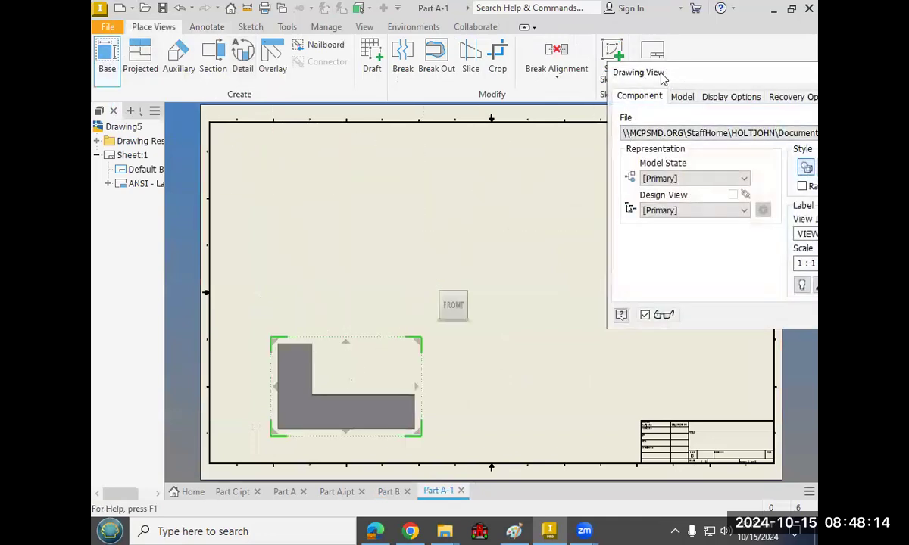
{"action": "left_click_drag", "start_coordinate": [662, 79], "coordinate": [490, 53]}
{"action": "left_click", "coordinate": [705, 106]}
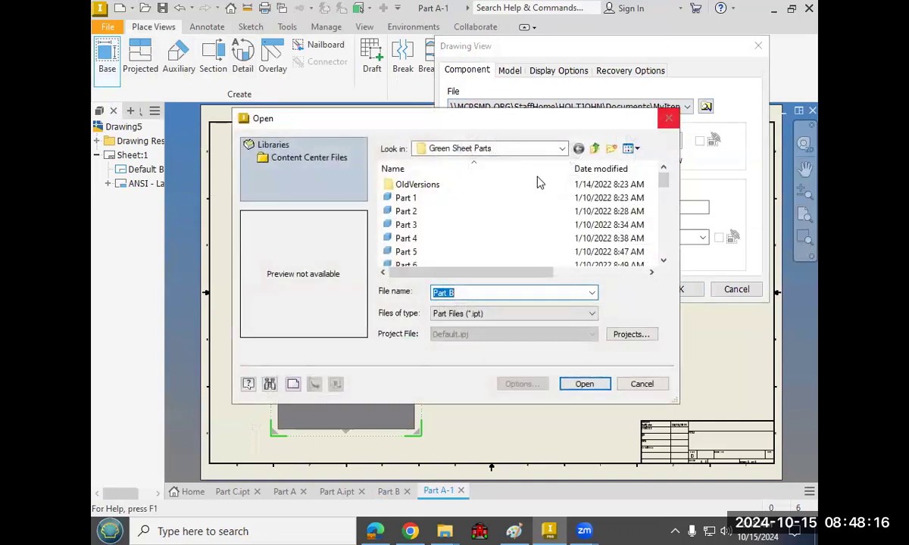
{"action": "scroll", "coordinate": [454, 239], "scroll_direction": "down", "scroll_amount": 9}
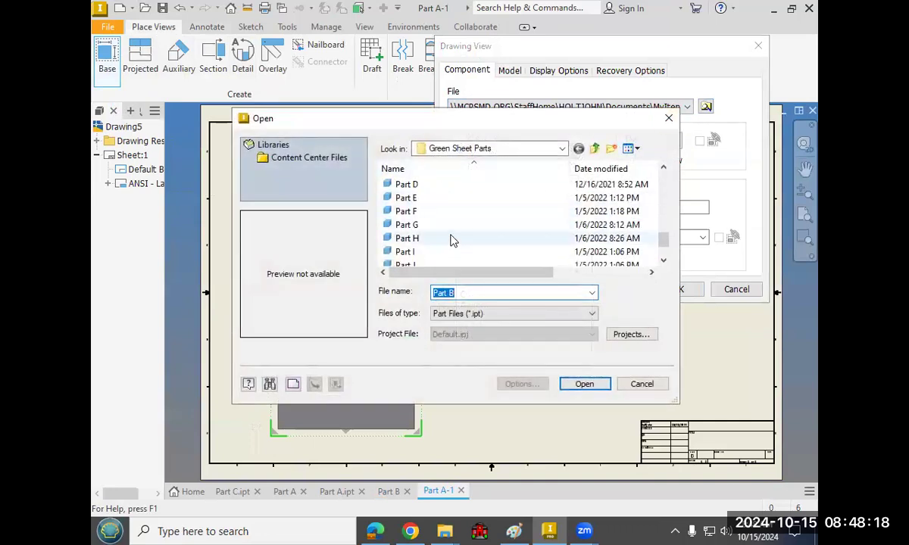
{"action": "scroll", "coordinate": [447, 241], "scroll_direction": "down", "scroll_amount": 1}
{"action": "scroll", "coordinate": [460, 227], "scroll_direction": "up", "scroll_amount": 2}
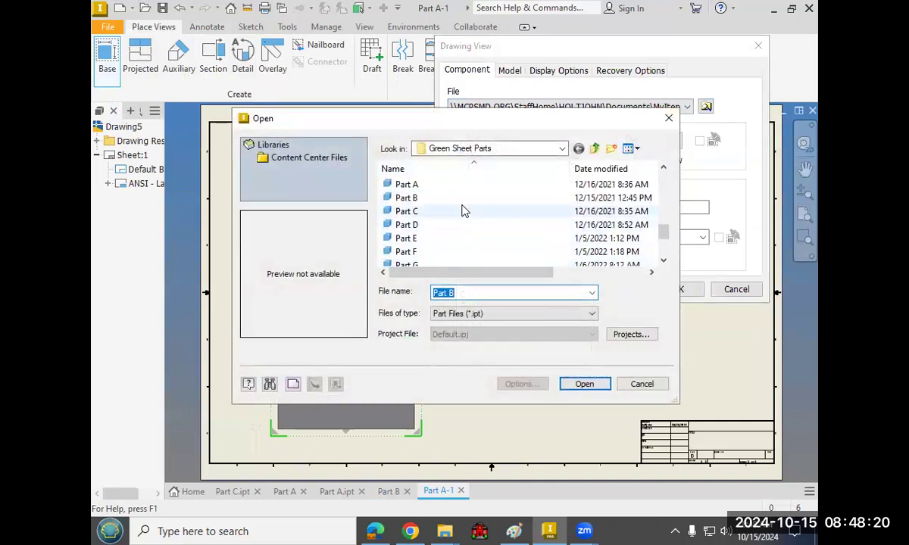
{"action": "left_click", "coordinate": [465, 211]}
{"action": "left_click", "coordinate": [596, 388]}
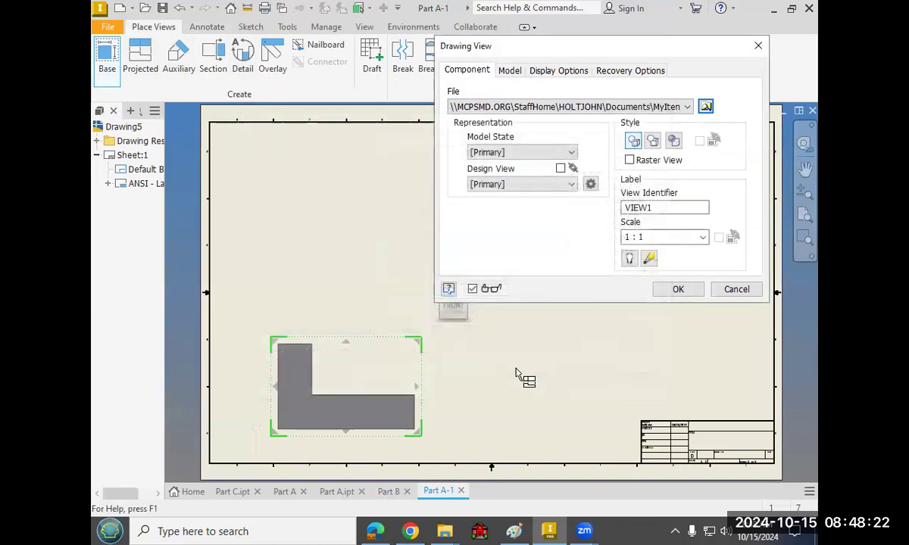
{"action": "left_click", "coordinate": [676, 289]}
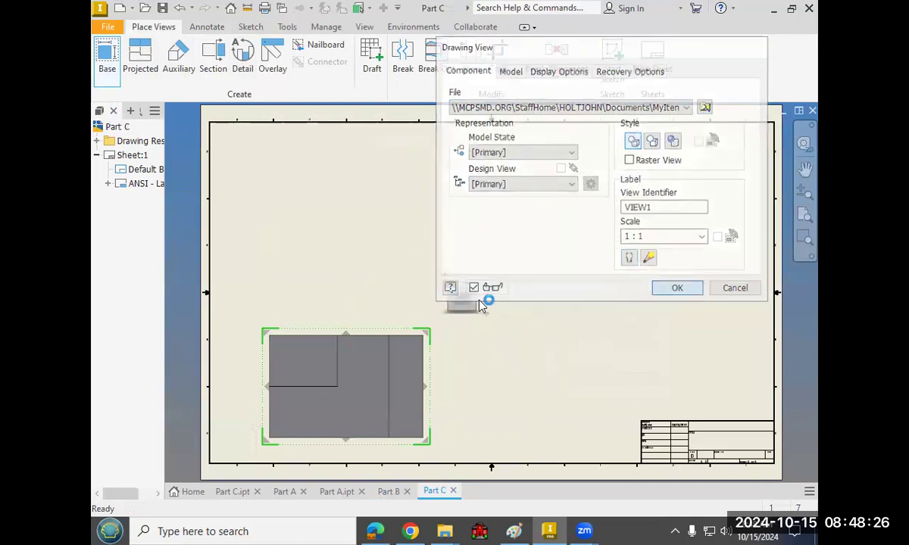
{"action": "left_click_drag", "start_coordinate": [404, 270], "coordinate": [403, 268]}
Project a top view, a side view and an isometric view from the Part C base view.
{"action": "left_click", "coordinate": [126, 47]}
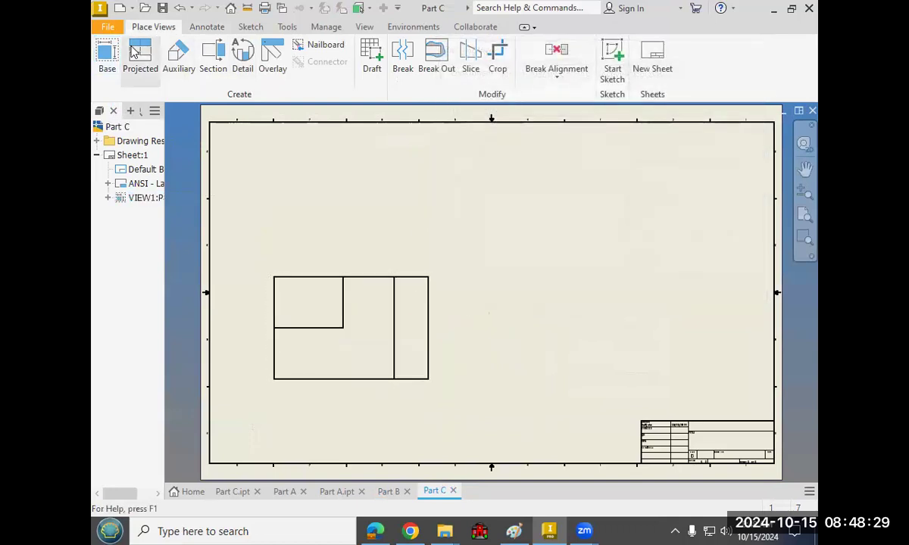
{"action": "left_click", "coordinate": [360, 309]}
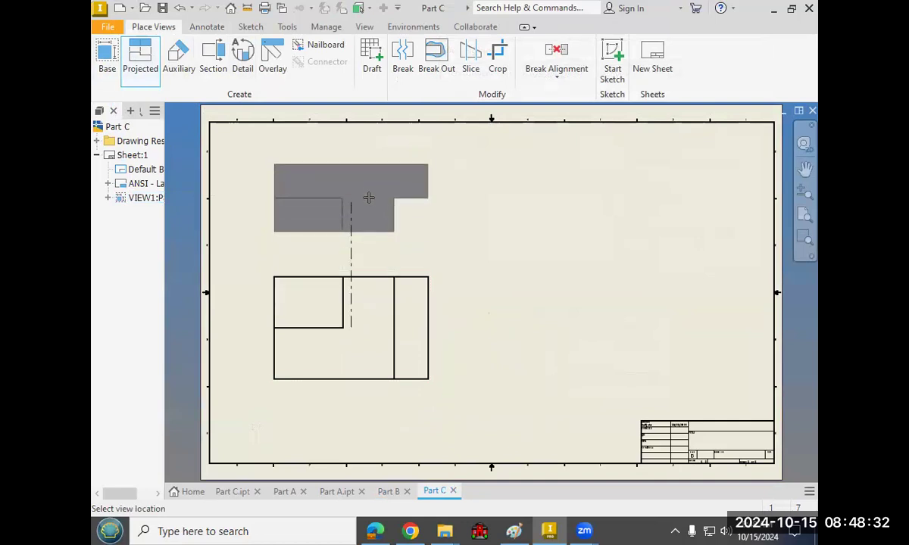
{"action": "left_click", "coordinate": [372, 186]}
{"action": "left_click", "coordinate": [546, 330]}
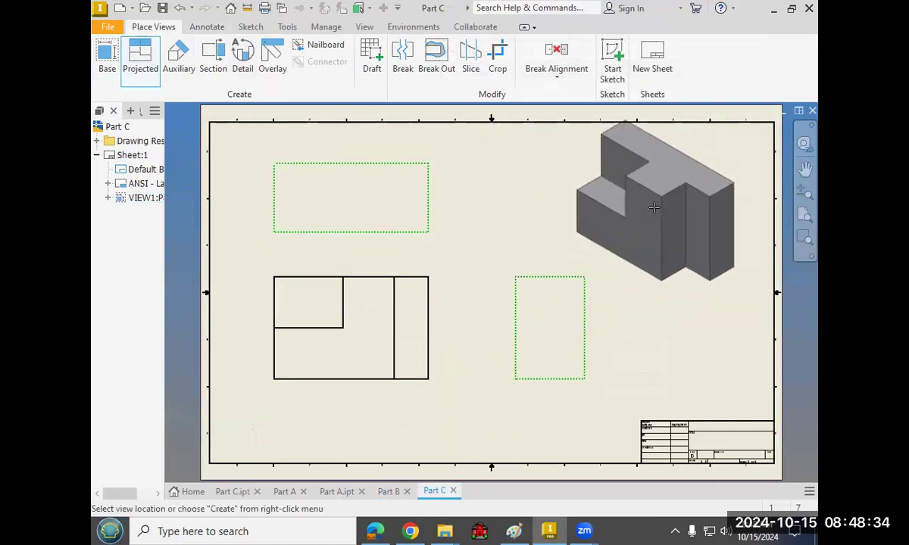
{"action": "left_click", "coordinate": [678, 190]}
{"action": "right_click", "coordinate": [509, 208]}
{"action": "left_click", "coordinate": [560, 209]}
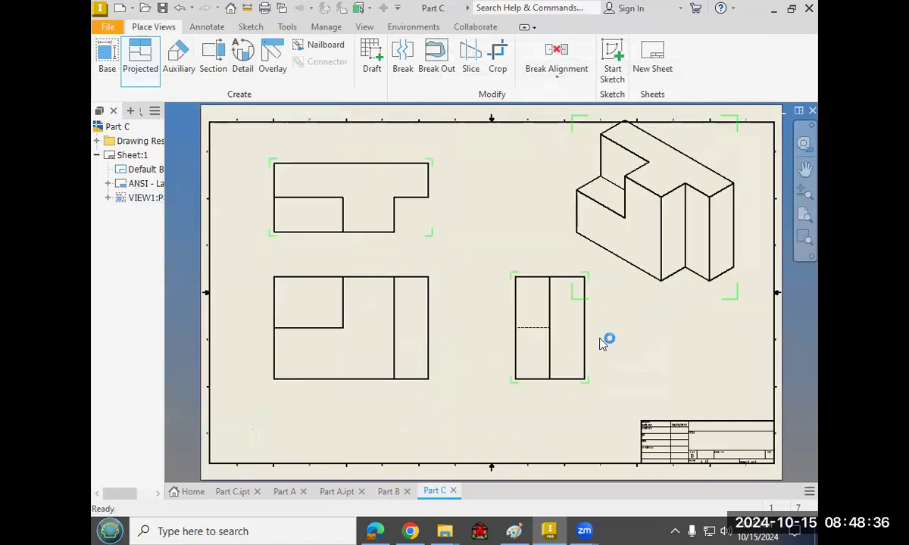
Rearrange the views by lowering the front view, fitting the isometric inside the border and moving the side view closer to the front view.
{"action": "mouse_move", "coordinate": [435, 330]}
{"action": "left_mouse_down"}
{"action": "mouse_move", "coordinate": [440, 355]}
{"action": "mouse_move", "coordinate": [428, 343]}
{"action": "left_mouse_up"}
{"action": "left_click_drag", "start_coordinate": [571, 247], "coordinate": [586, 147]}
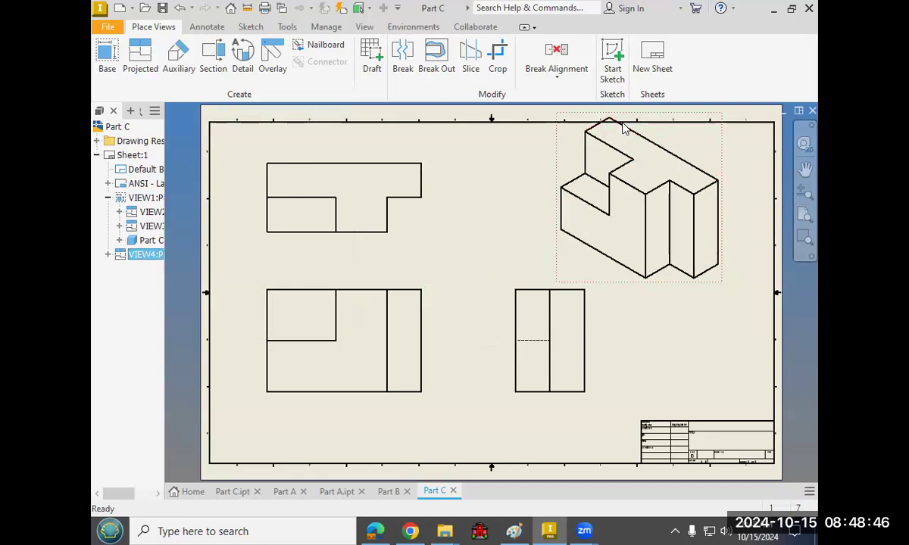
{"action": "left_click_drag", "start_coordinate": [555, 164], "coordinate": [547, 189]}
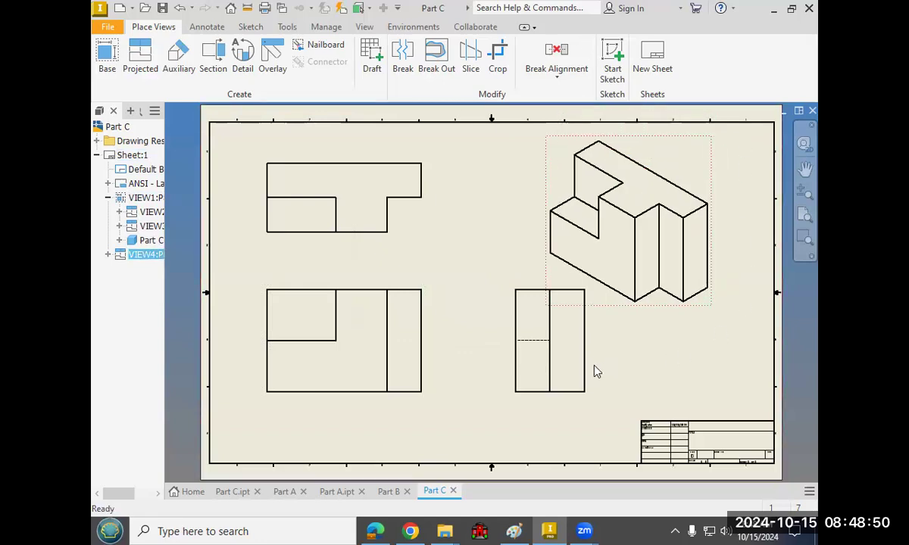
{"action": "left_click_drag", "start_coordinate": [582, 368], "coordinate": [536, 369]}
Add title block text with the drafter's name and "Part C" as the title, and shift it toward the middle of its fields.
{"action": "middle_click_drag", "start_coordinate": [695, 381], "coordinate": [611, 325]}
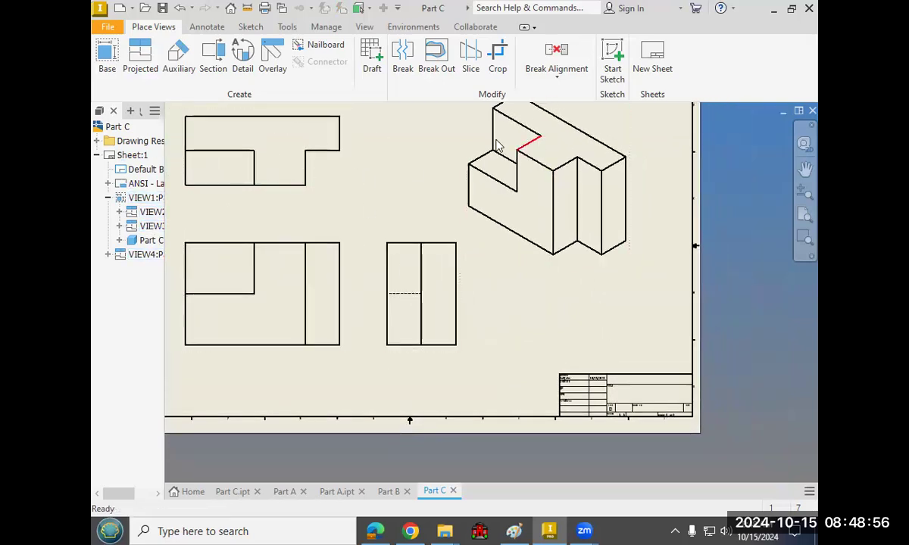
{"action": "left_click", "coordinate": [206, 27]}
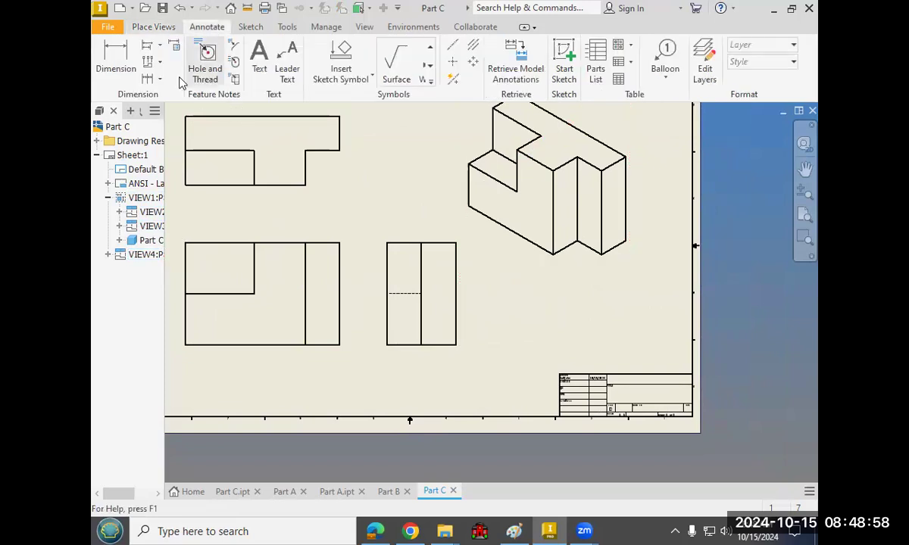
{"action": "left_click", "coordinate": [258, 59]}
{"action": "scroll", "coordinate": [643, 390], "scroll_direction": "down", "scroll_amount": 5}
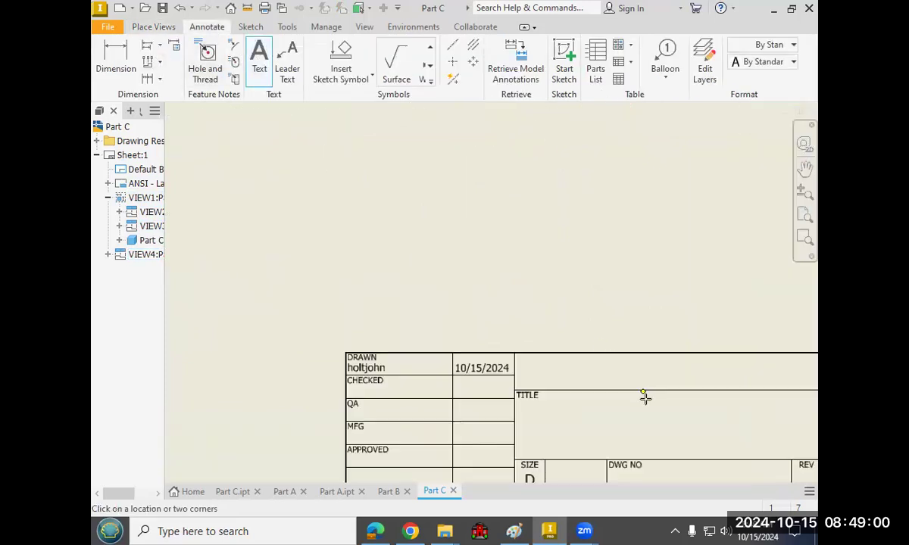
{"action": "scroll", "coordinate": [447, 252], "scroll_direction": "up", "scroll_amount": 2}
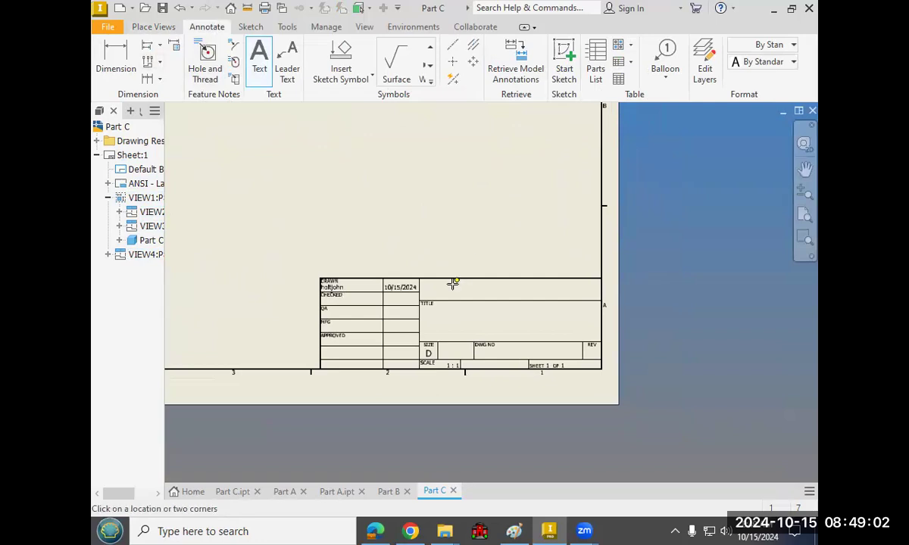
{"action": "left_click_drag", "start_coordinate": [451, 279], "coordinate": [580, 346]}
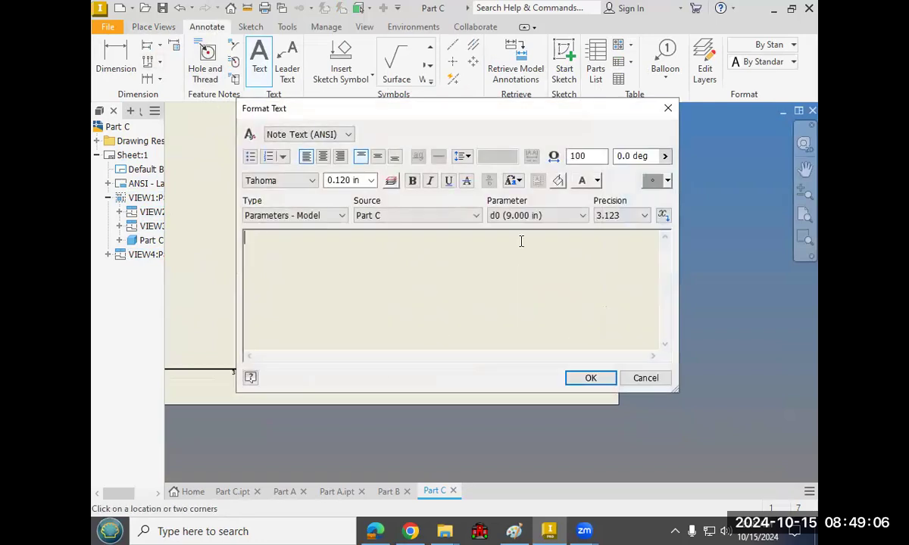
{"action": "type", "text": "Jane Smith"}
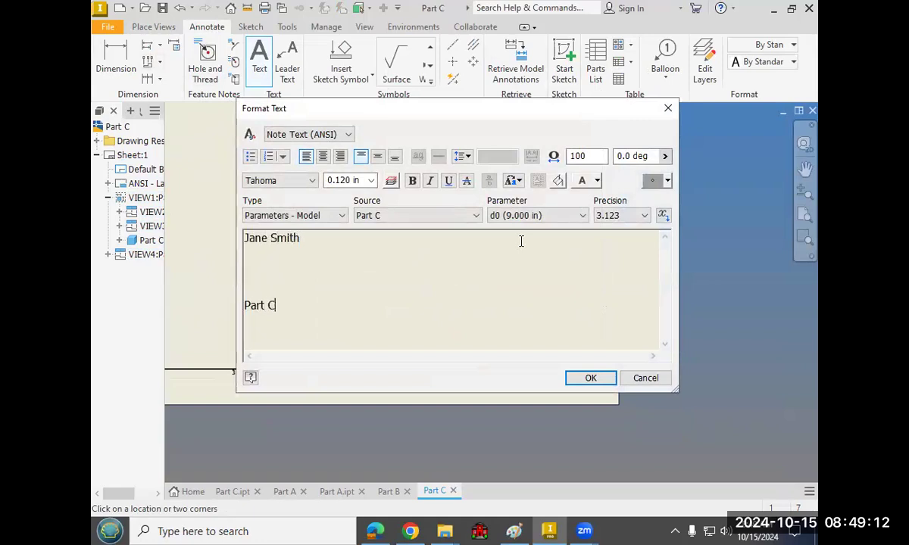
{"action": "left_click", "coordinate": [590, 377]}
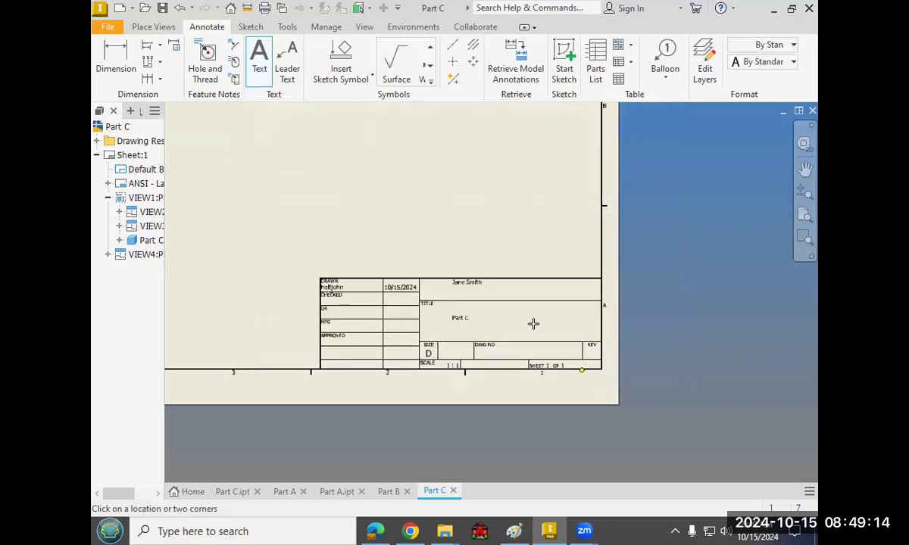
{"action": "right_click", "coordinate": [473, 235]}
{"action": "left_click", "coordinate": [520, 231]}
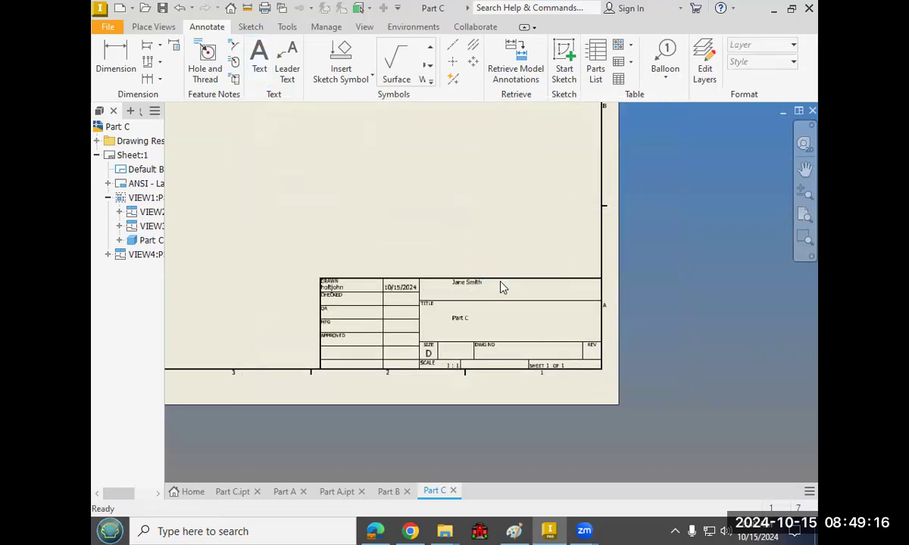
{"action": "left_click", "coordinate": [488, 297]}
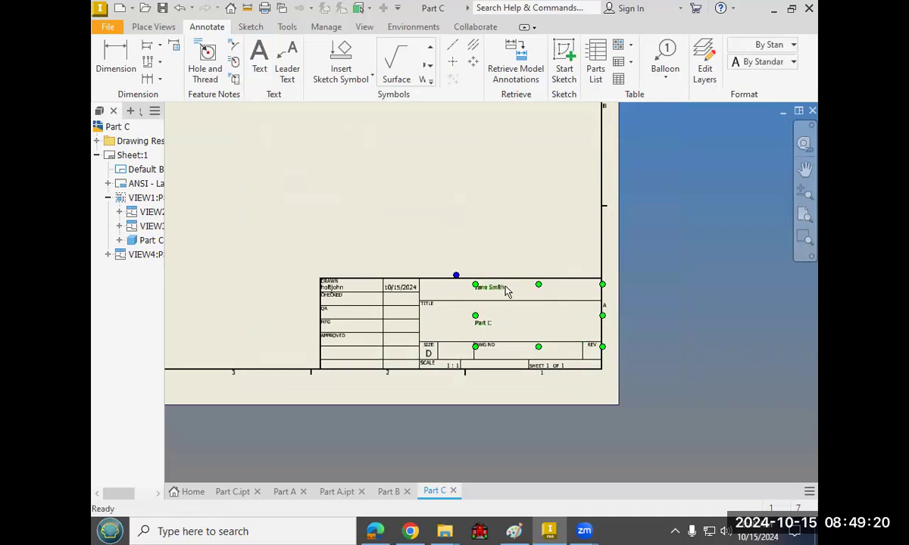
Dimension the width of the upper-left notch above the front view.
{"action": "left_click", "coordinate": [489, 269]}
{"action": "scroll", "coordinate": [493, 226], "scroll_direction": "down", "scroll_amount": 2}
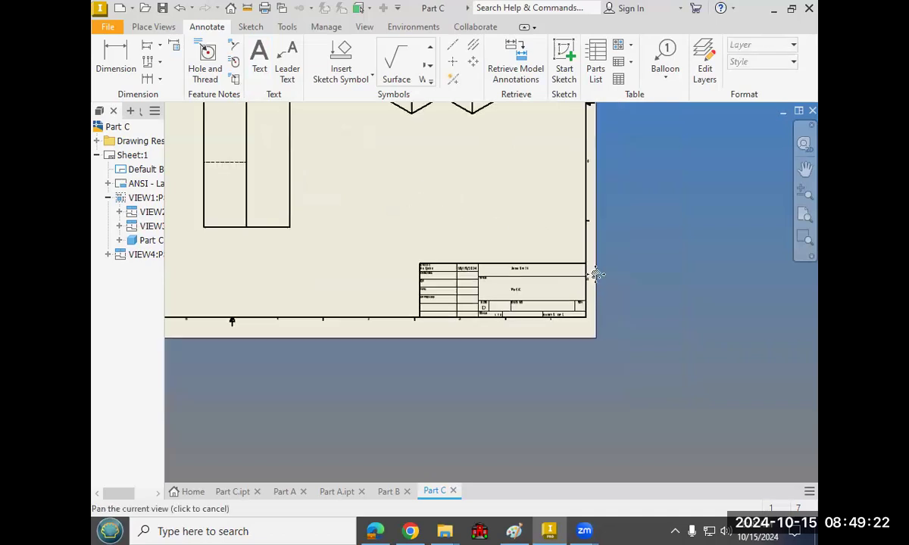
{"action": "scroll", "coordinate": [592, 270], "scroll_direction": "up", "scroll_amount": 3}
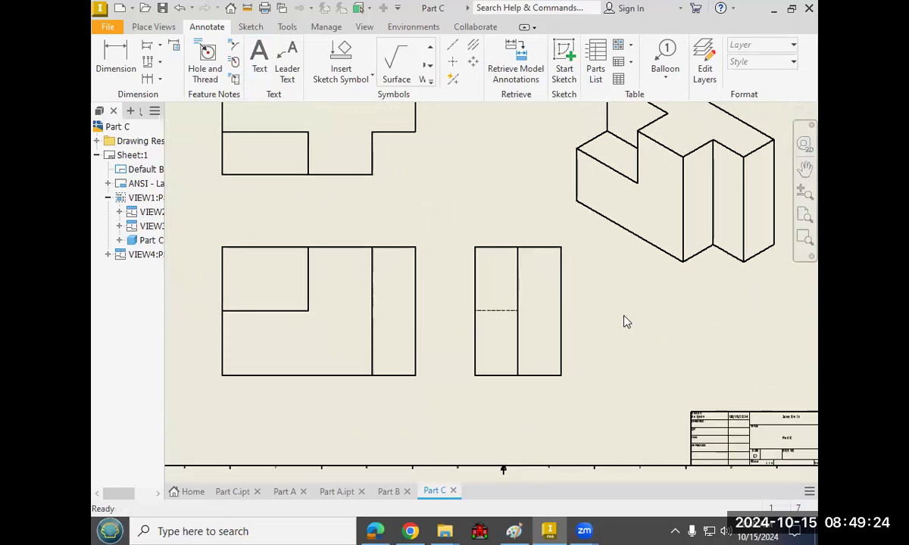
{"action": "scroll", "coordinate": [625, 320], "scroll_direction": "down", "scroll_amount": 2}
{"action": "scroll", "coordinate": [600, 314], "scroll_direction": "up", "scroll_amount": 3}
{"action": "middle_click_drag", "start_coordinate": [446, 230], "coordinate": [525, 223]}
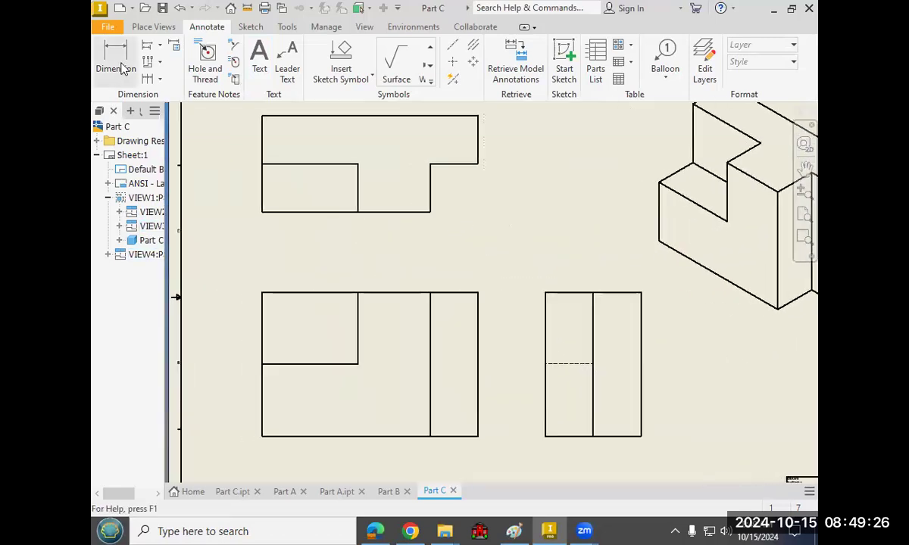
{"action": "left_click", "coordinate": [116, 57]}
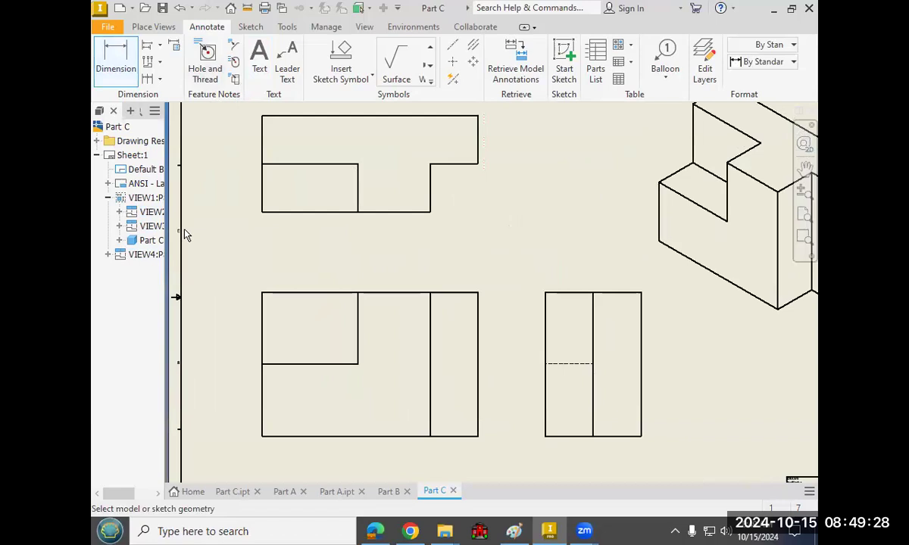
{"action": "left_click", "coordinate": [264, 293]}
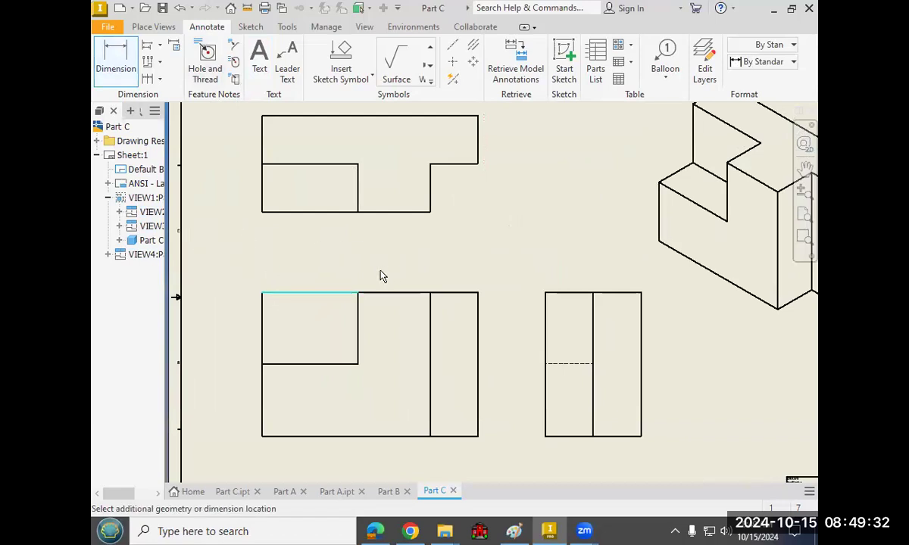
{"action": "left_click", "coordinate": [356, 297]}
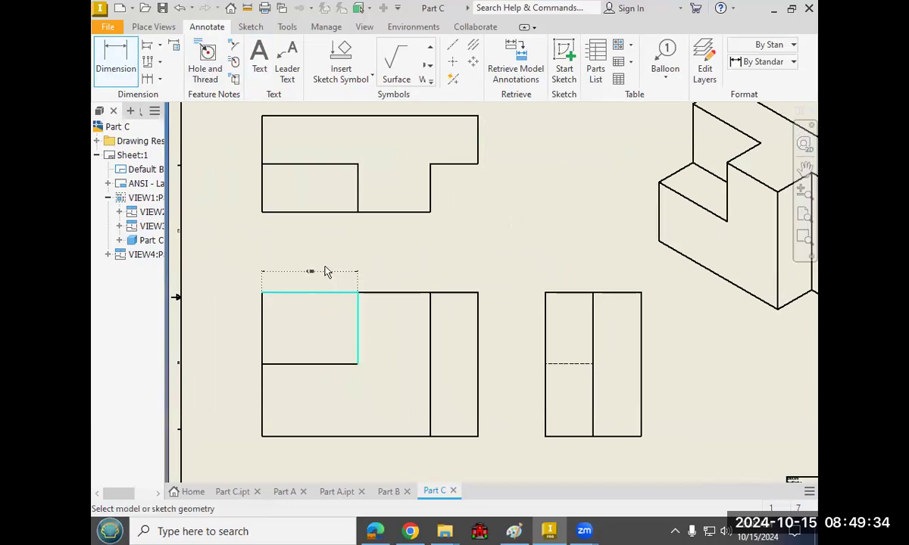
{"action": "left_click", "coordinate": [307, 272]}
{"action": "right_click", "coordinate": [280, 254]}
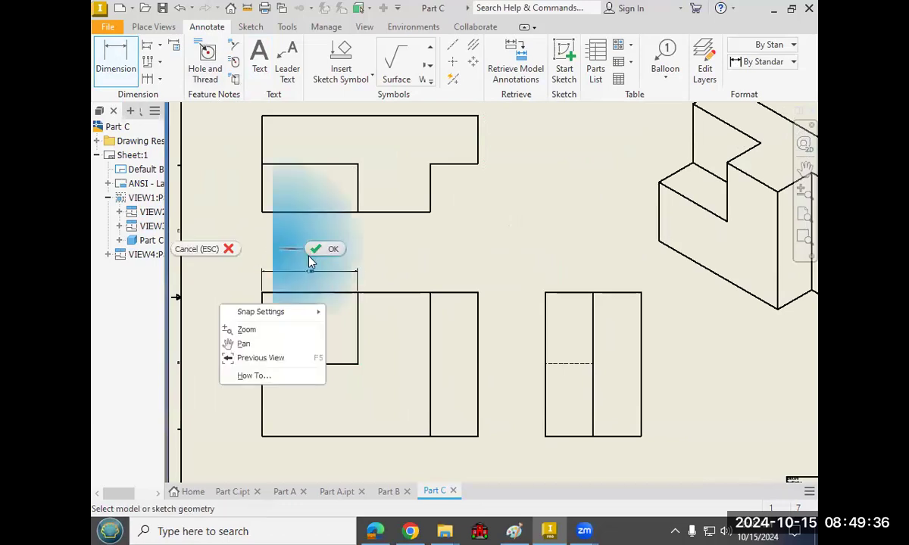
{"action": "left_click", "coordinate": [322, 250]}
Set the Note Text (ANSI) style's text height to 0.33 in and save the style change.
{"action": "right_click", "coordinate": [311, 272]}
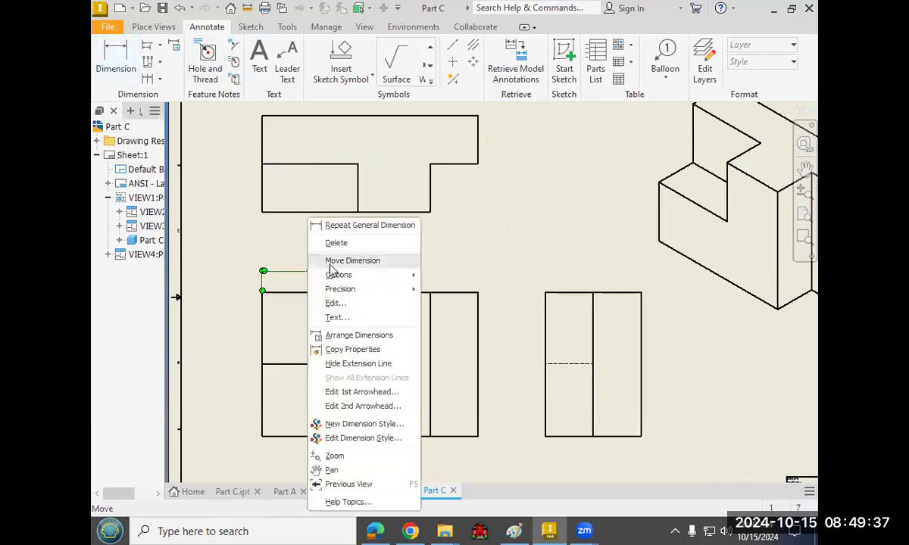
{"action": "left_click", "coordinate": [363, 439]}
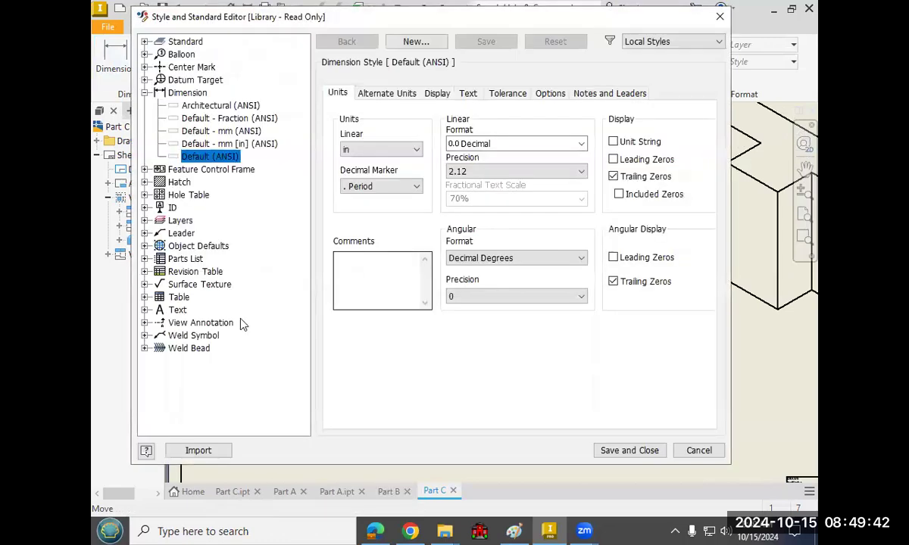
{"action": "left_click", "coordinate": [144, 310]}
{"action": "left_click", "coordinate": [212, 335]}
{"action": "left_click_drag", "start_coordinate": [566, 240], "coordinate": [429, 221]}
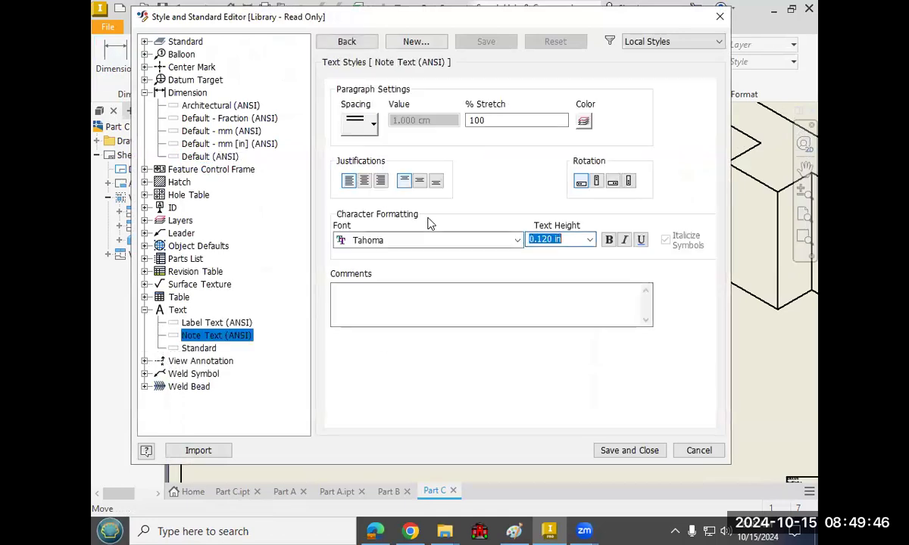
{"action": "type", "text": ".33"}
{"action": "key", "text": "Return"}
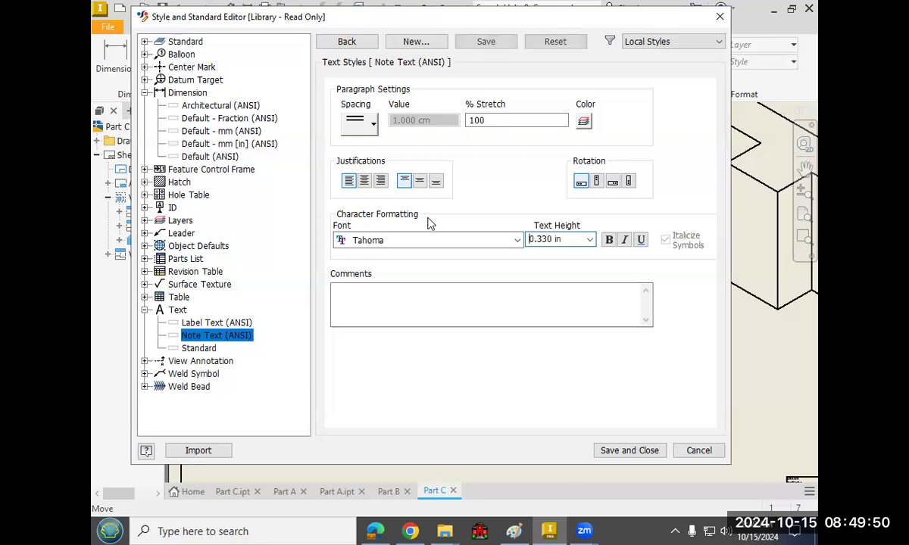
{"action": "left_click", "coordinate": [630, 451]}
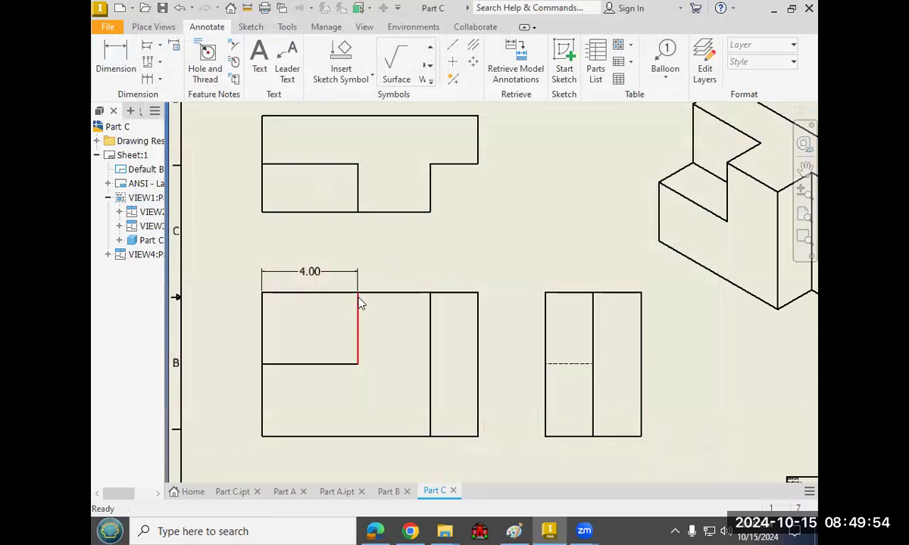
{"action": "left_click", "coordinate": [350, 328]}
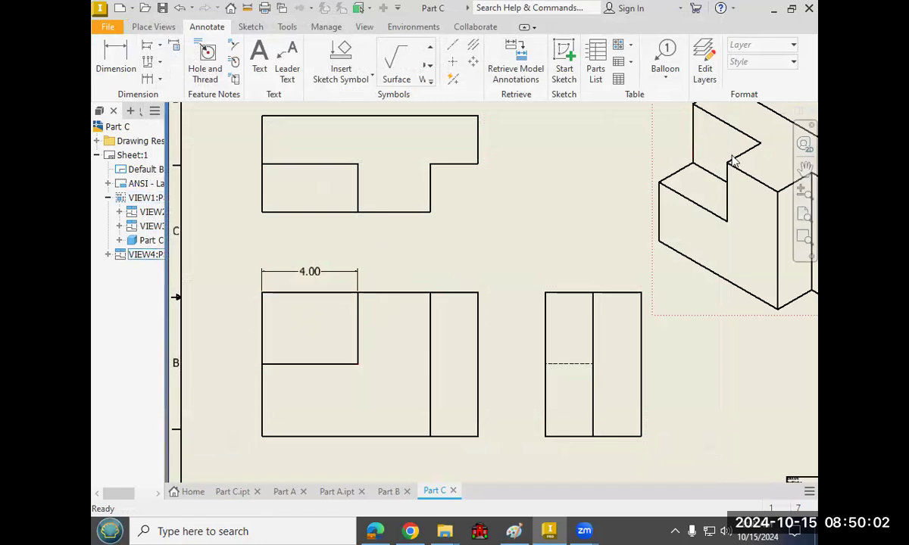
Try dimensioning the notch width beneath the top view, and delete that duplicate dimension.
{"action": "left_click", "coordinate": [118, 61]}
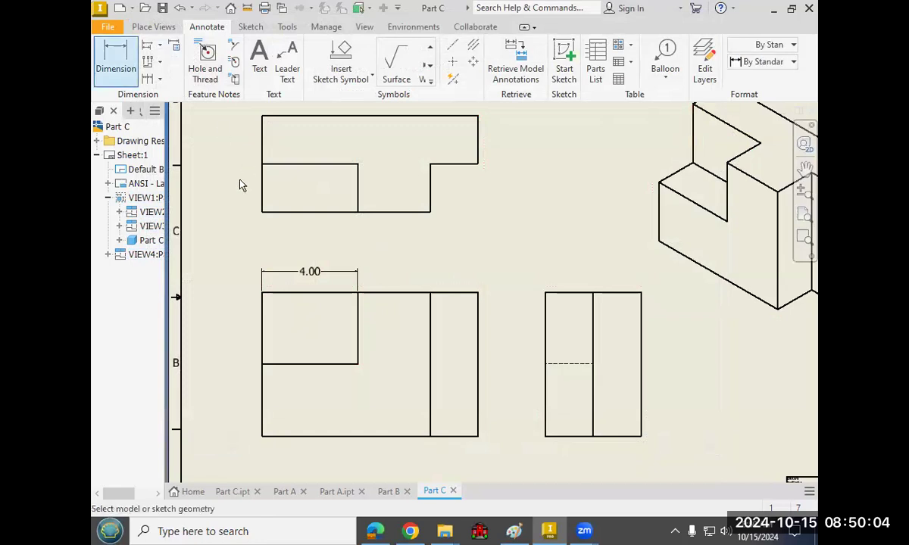
{"action": "left_click", "coordinate": [261, 206]}
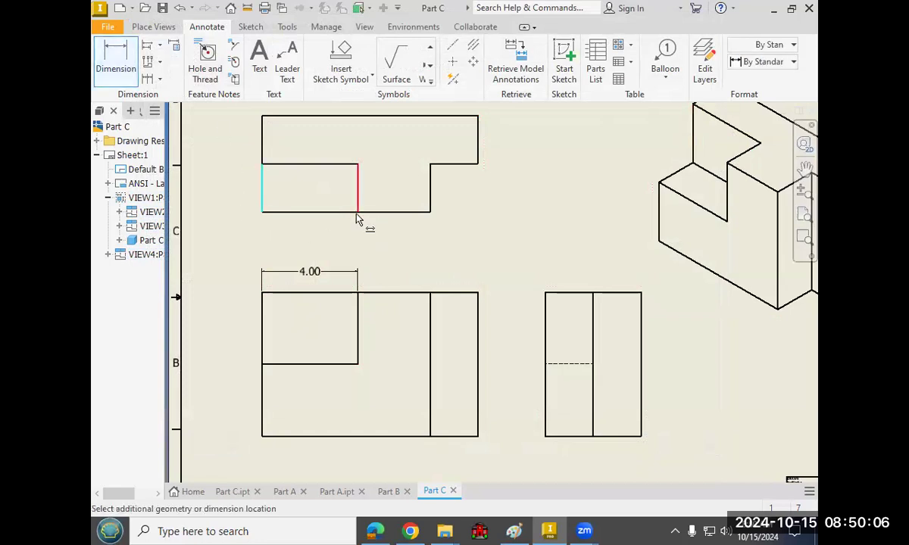
{"action": "left_click", "coordinate": [362, 213]}
{"action": "left_click", "coordinate": [333, 237]}
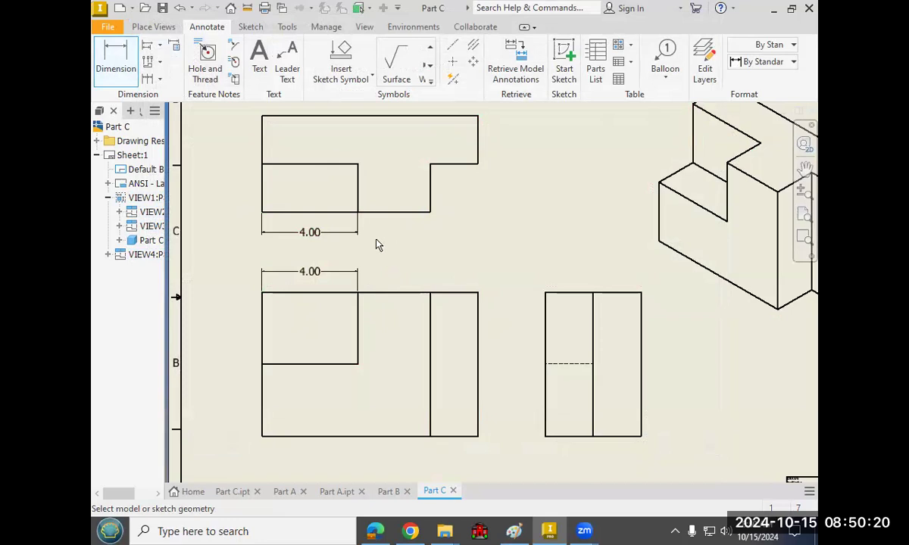
{"action": "right_click", "coordinate": [409, 237]}
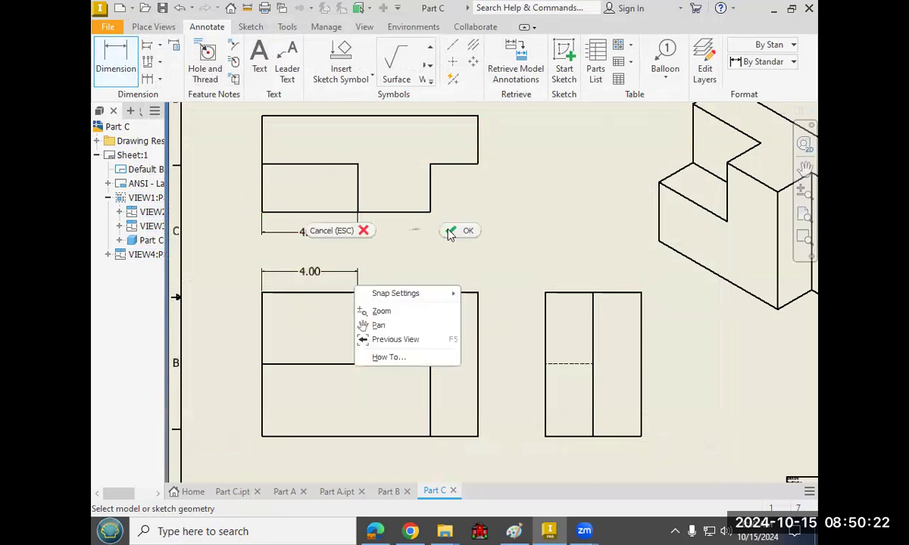
{"action": "left_click", "coordinate": [335, 229]}
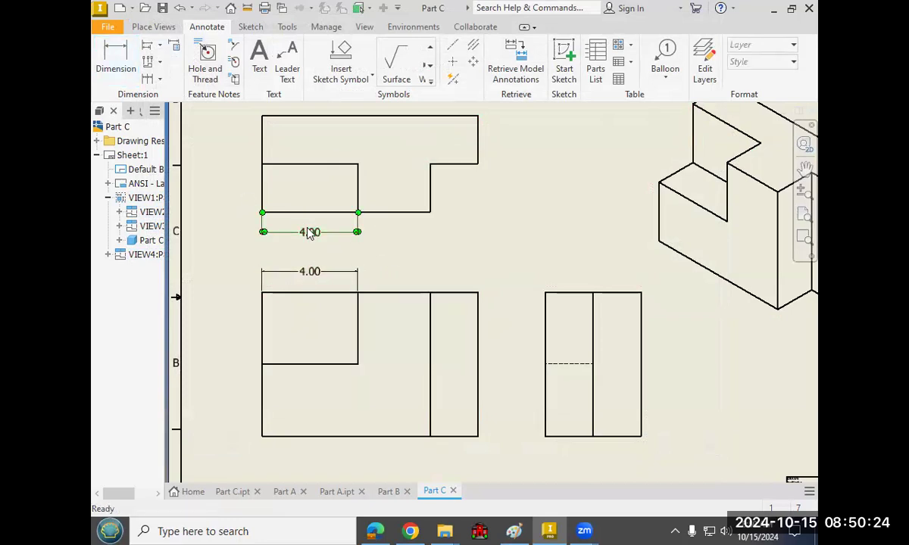
{"action": "key", "text": "Delete"}
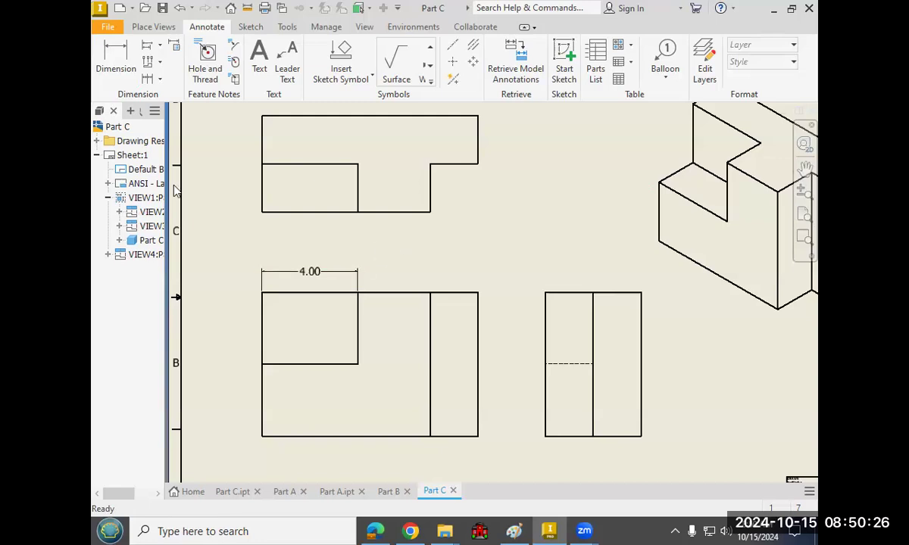
Dimension the width from the left edge to the inner vertical step line above the front view.
{"action": "left_click", "coordinate": [108, 54]}
{"action": "left_click", "coordinate": [262, 295]}
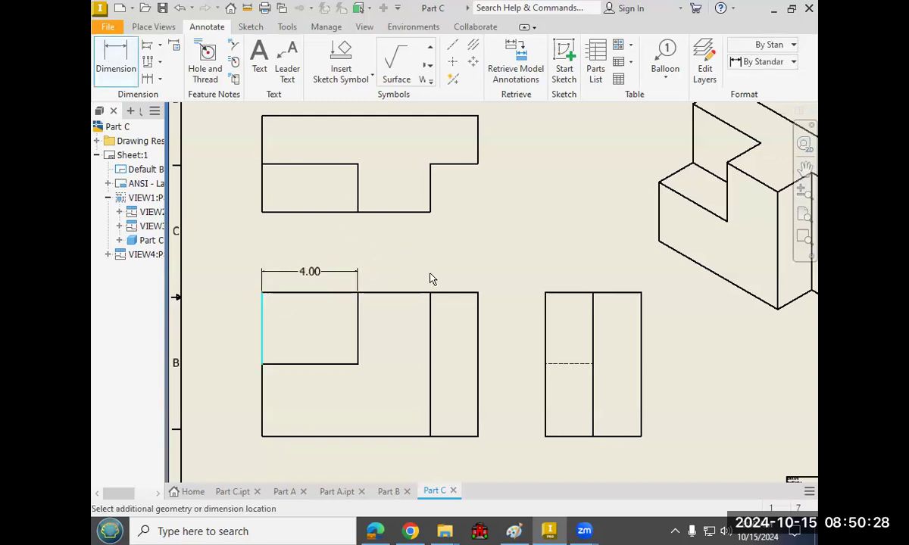
{"action": "left_click", "coordinate": [427, 293]}
{"action": "left_click", "coordinate": [392, 258]}
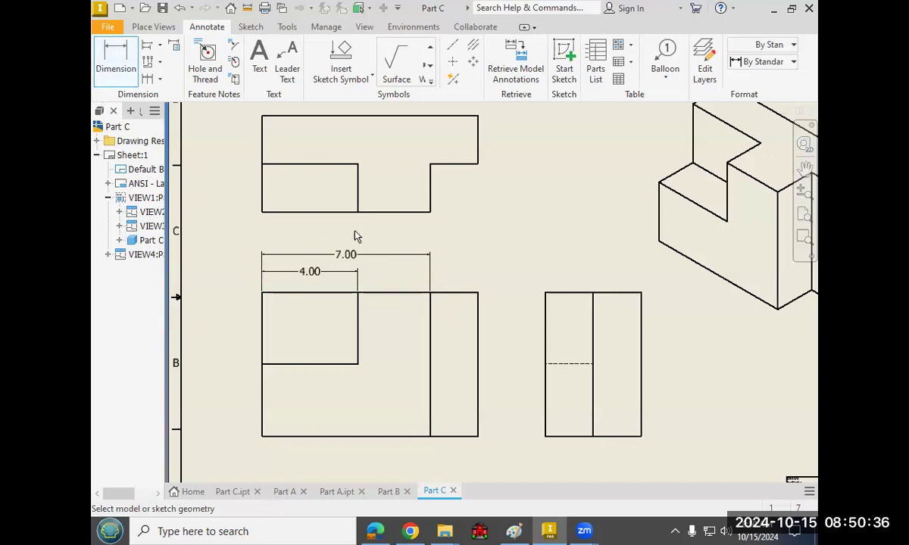
Dimension the width up to the right-hand step beneath the top view, and delete the matching dimension above the front view.
{"action": "left_click", "coordinate": [262, 209]}
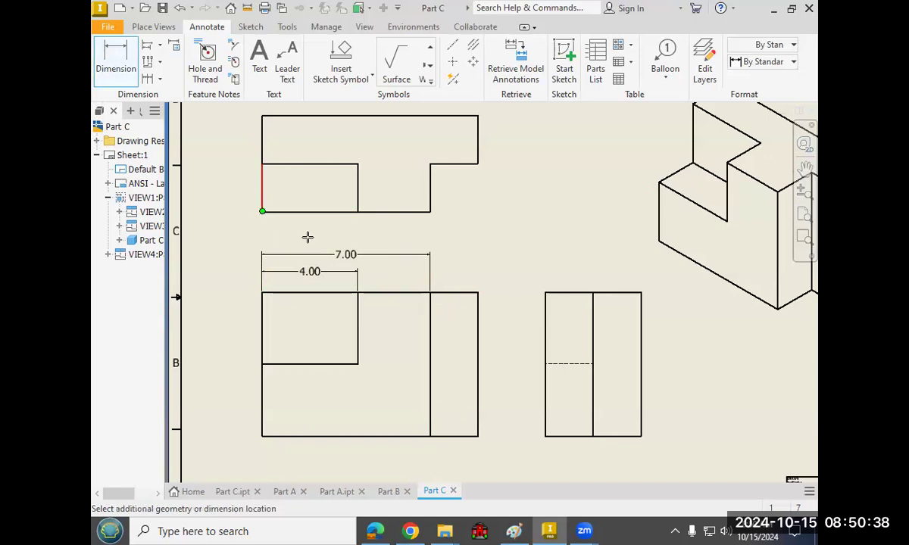
{"action": "left_click", "coordinate": [424, 214]}
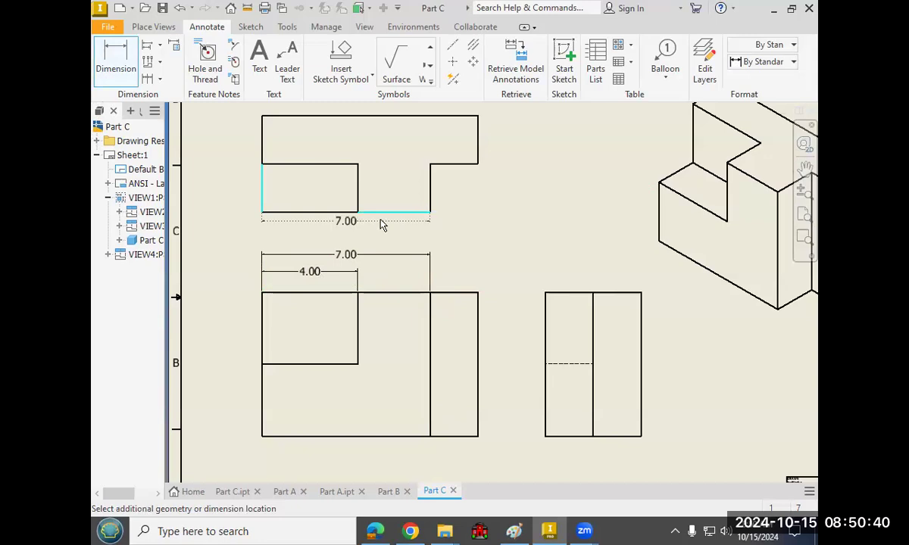
{"action": "left_click", "coordinate": [376, 235]}
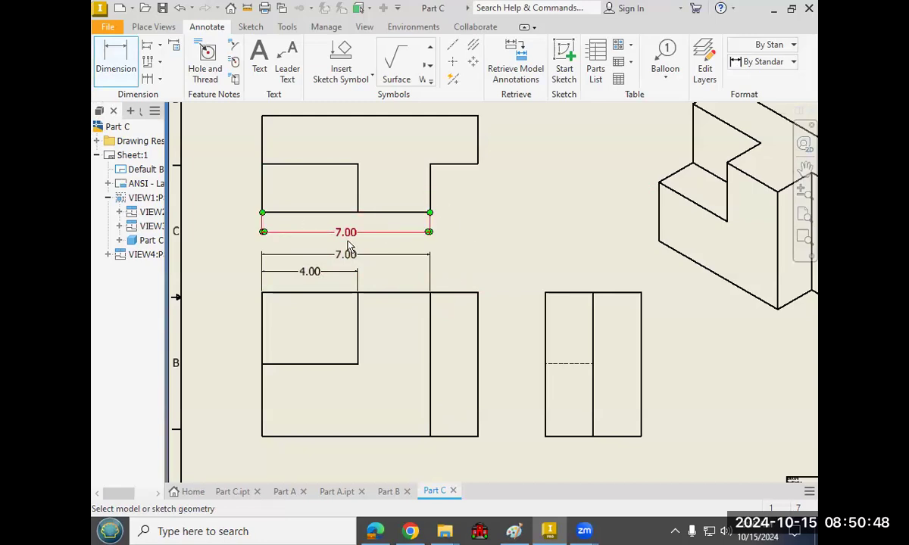
{"action": "right_click", "coordinate": [481, 234]}
{"action": "left_click", "coordinate": [431, 241]}
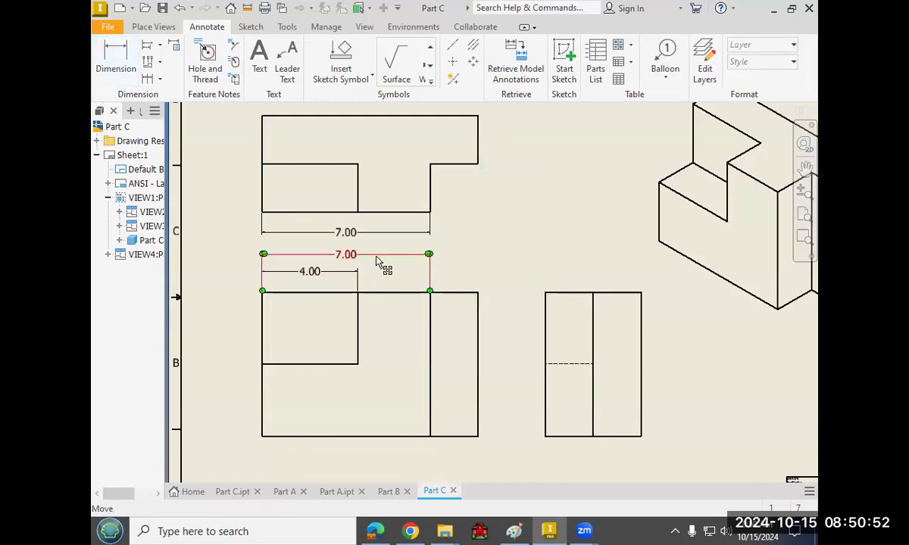
{"action": "key", "text": "Delete"}
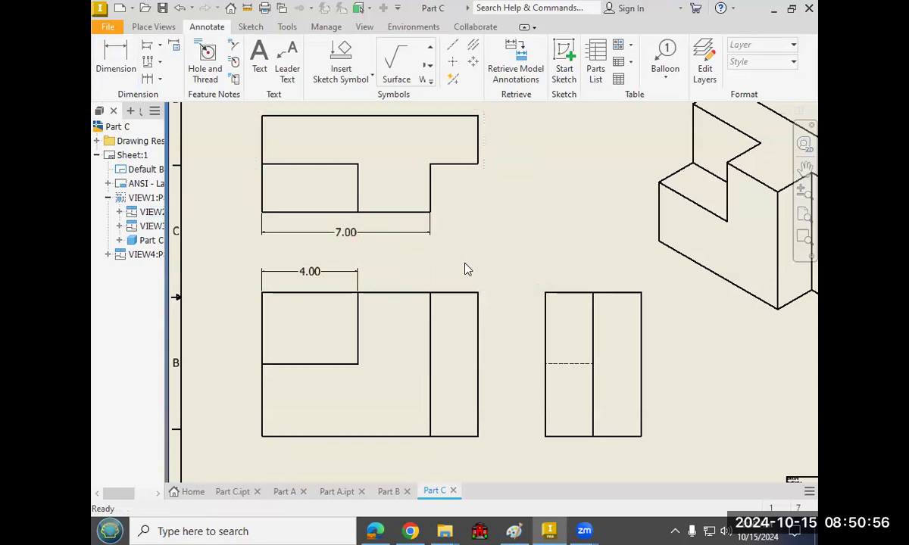
Dimension the overall width above the front view, stacked outside the notch width dimension.
{"action": "middle_click_drag", "start_coordinate": [459, 244], "coordinate": [444, 250]}
{"action": "key", "text": "d"}
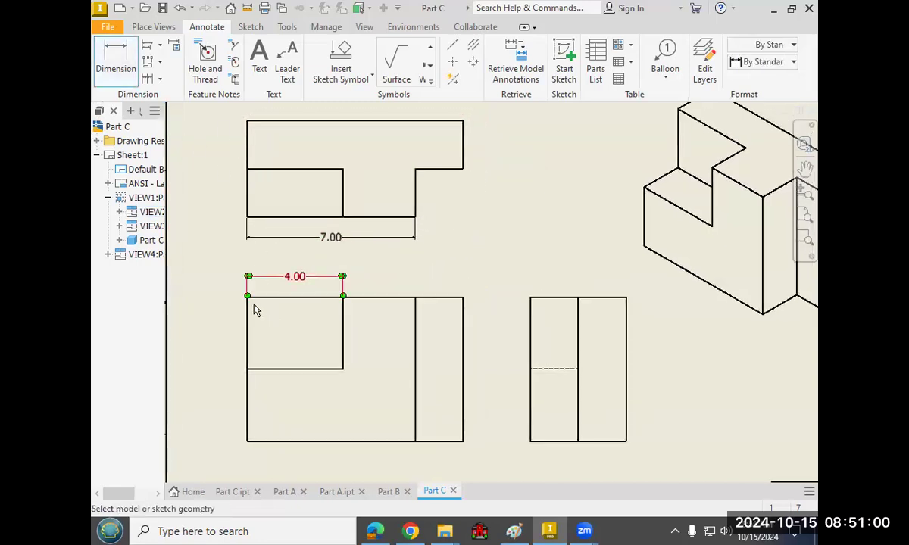
{"action": "left_click", "coordinate": [252, 298]}
{"action": "left_click", "coordinate": [462, 299]}
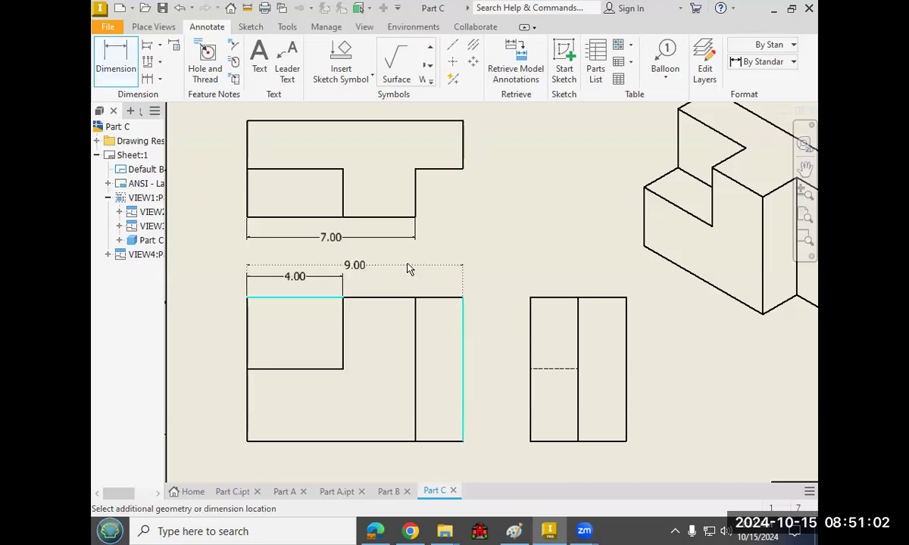
{"action": "left_click", "coordinate": [408, 267]}
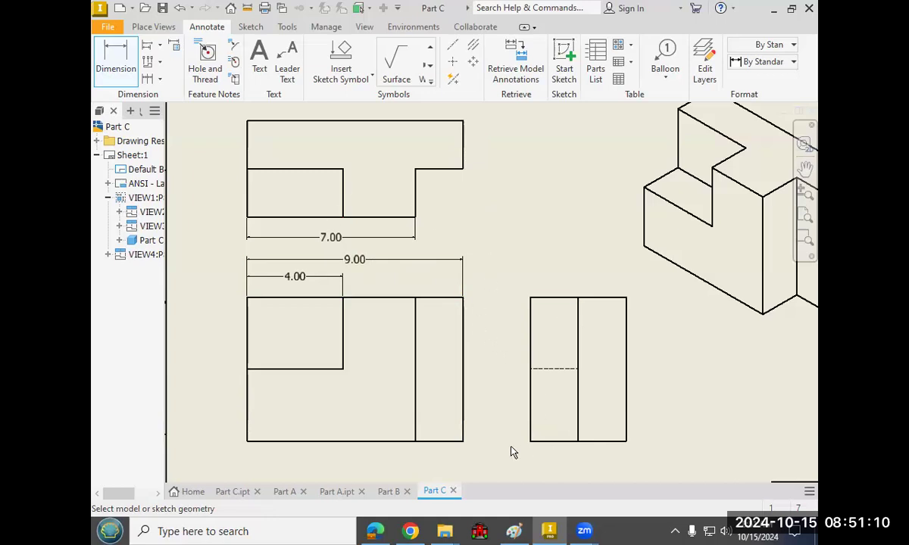
Dimension the height from the base to the notch floor on the right side of the front view.
{"action": "middle_click_drag", "start_coordinate": [477, 409], "coordinate": [487, 405]}
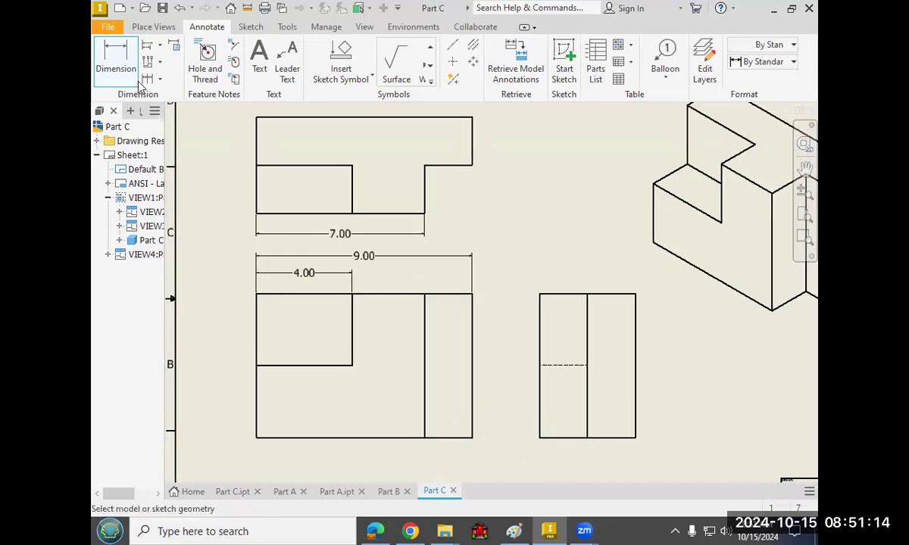
{"action": "left_click", "coordinate": [472, 434]}
{"action": "left_click", "coordinate": [353, 366]}
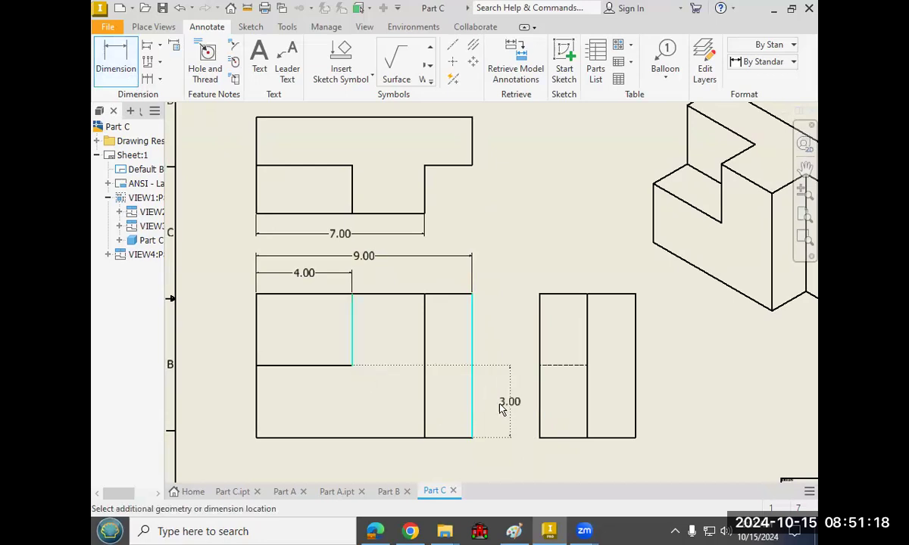
{"action": "left_click", "coordinate": [493, 401]}
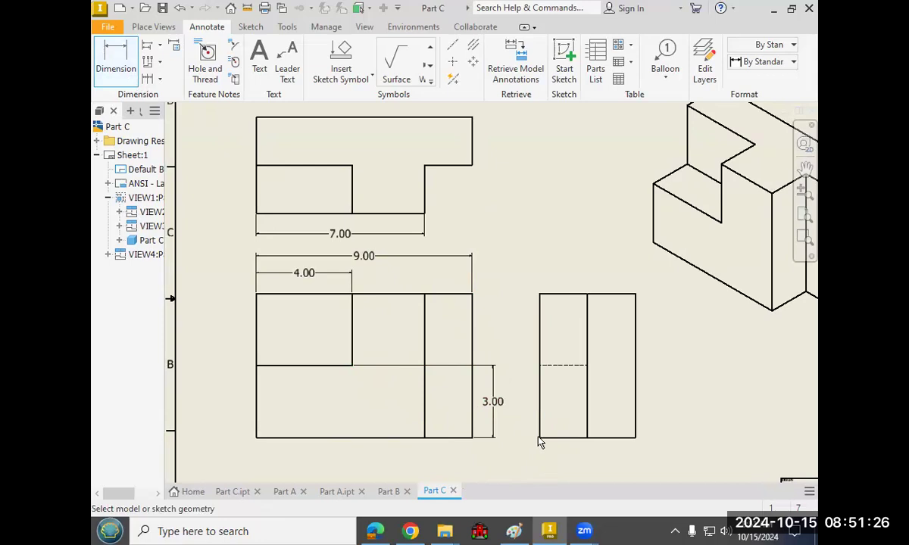
Dimension the height from the base to the notch floor left of the side view and again left of the front view.
{"action": "left_click", "coordinate": [540, 414]}
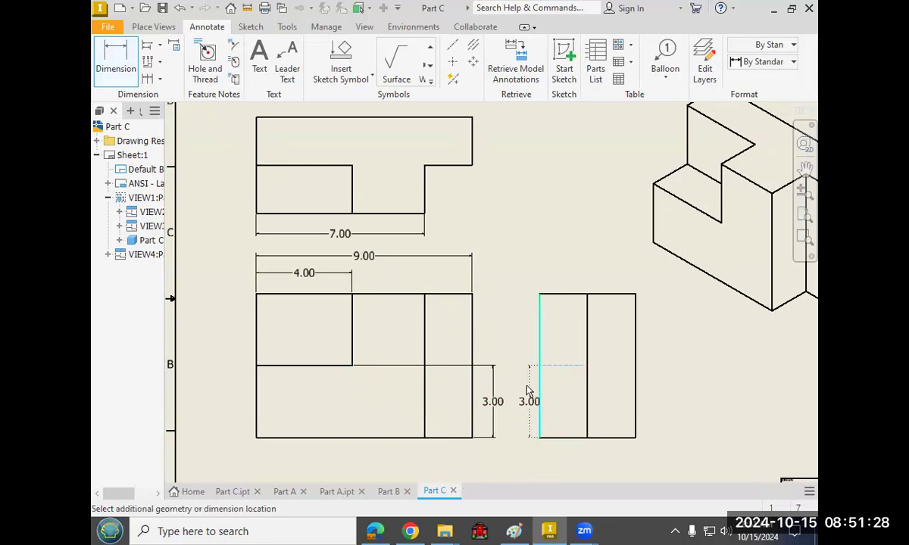
{"action": "left_click", "coordinate": [518, 387]}
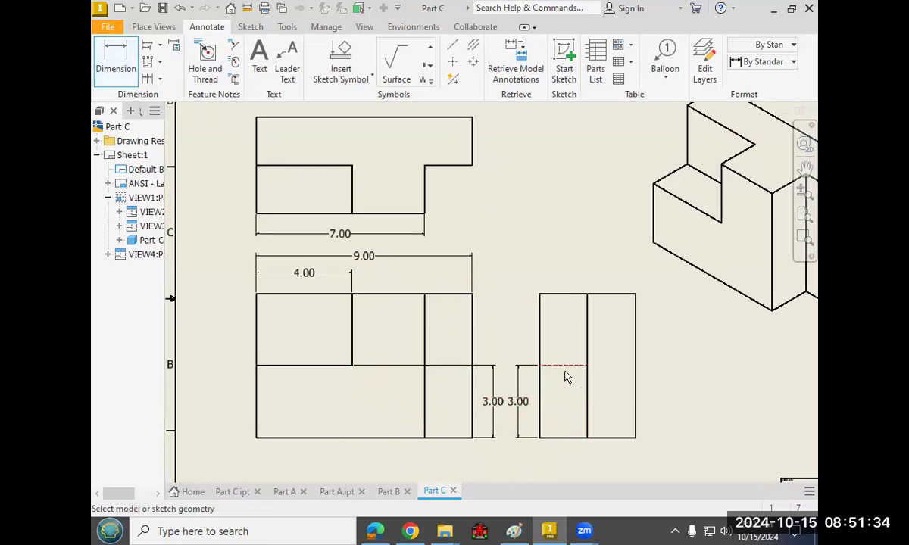
{"action": "left_click", "coordinate": [256, 374]}
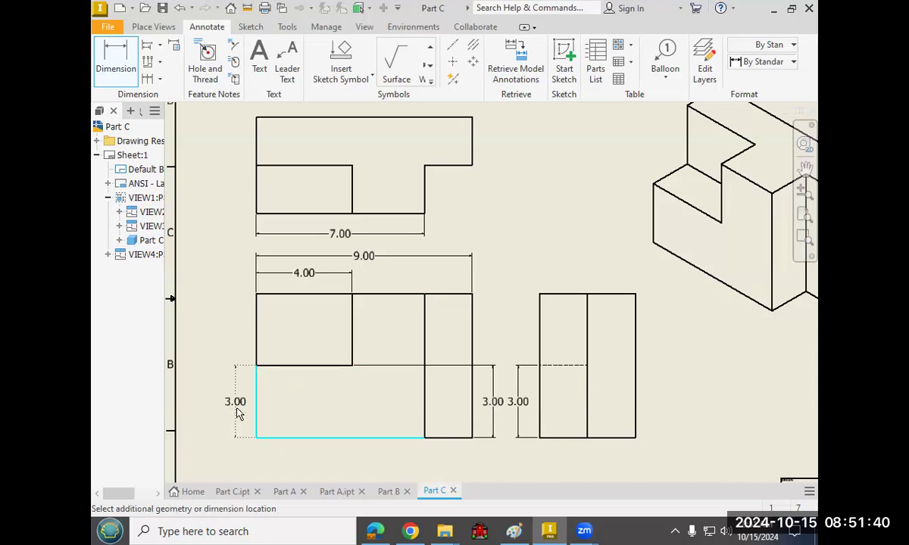
{"action": "left_click", "coordinate": [239, 405]}
{"action": "right_click", "coordinate": [520, 220]}
{"action": "left_click", "coordinate": [565, 220]}
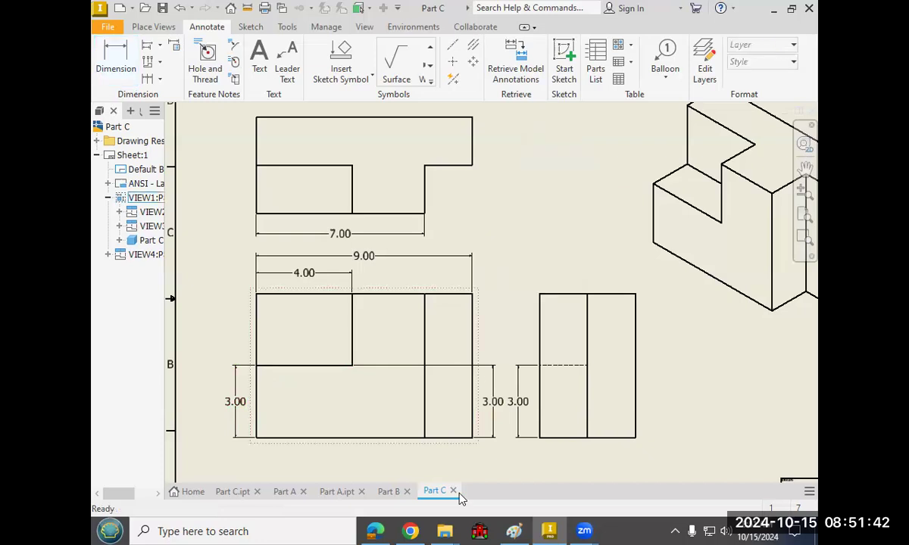
Switch to the Dimensioning "Sins" document in Chrome and highlight the rules on extension lines across views and placement between adjacent views.
{"action": "left_click", "coordinate": [415, 524]}
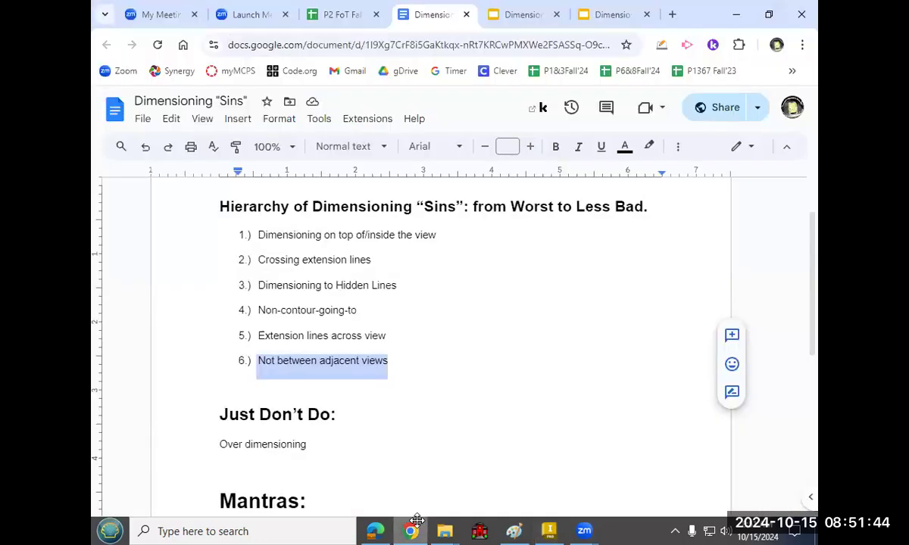
{"action": "left_click", "coordinate": [395, 336]}
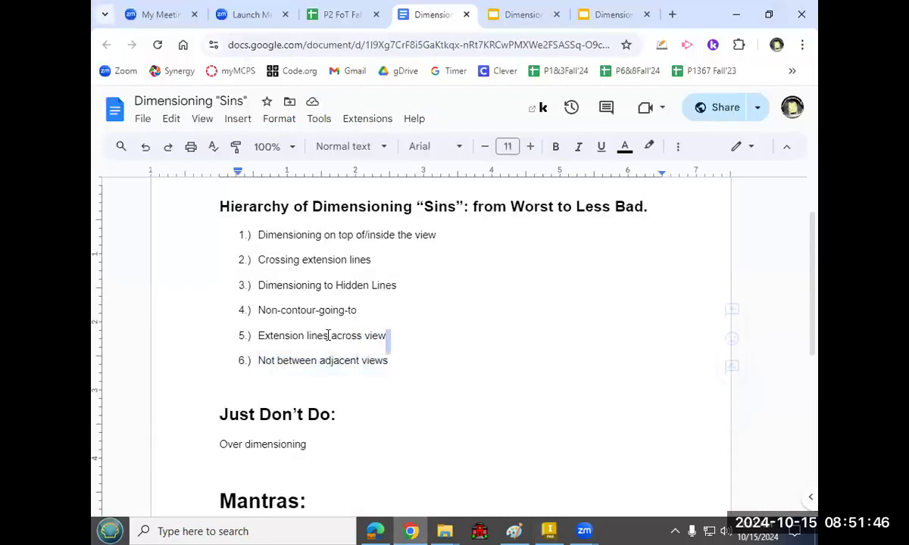
{"action": "left_click_drag", "start_coordinate": [328, 336], "coordinate": [260, 337]}
{"action": "left_click", "coordinate": [414, 361]}
{"action": "left_click_drag", "start_coordinate": [414, 362], "coordinate": [260, 366]}
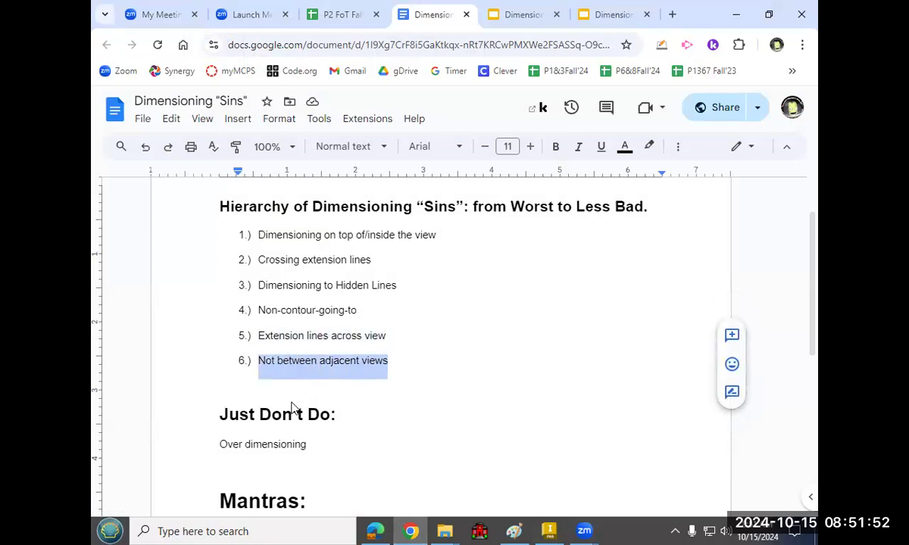
Return to the Part C drawing in Inventor and delete the two duplicate notch height dimensions between the front and side views.
{"action": "key", "text": "alt+Tab"}
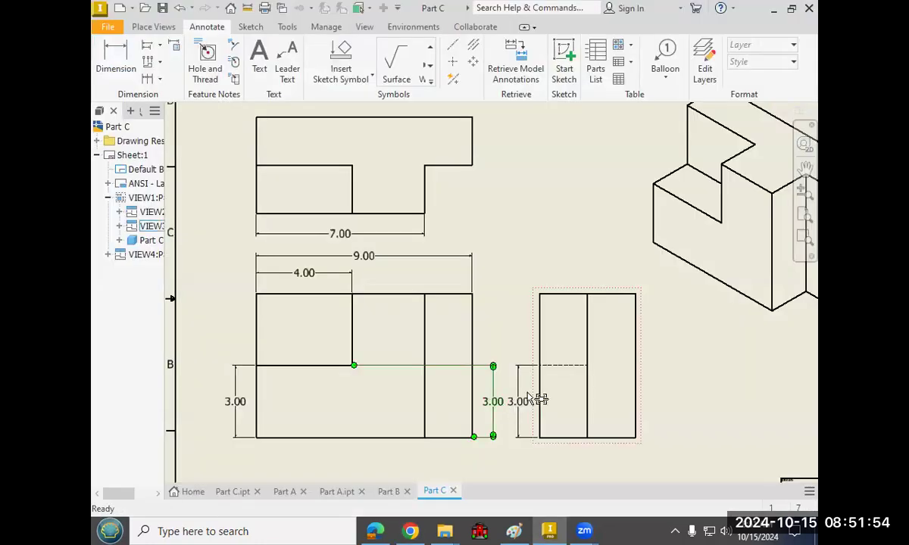
{"action": "key", "text": "Delete"}
{"action": "left_click", "coordinate": [528, 396]}
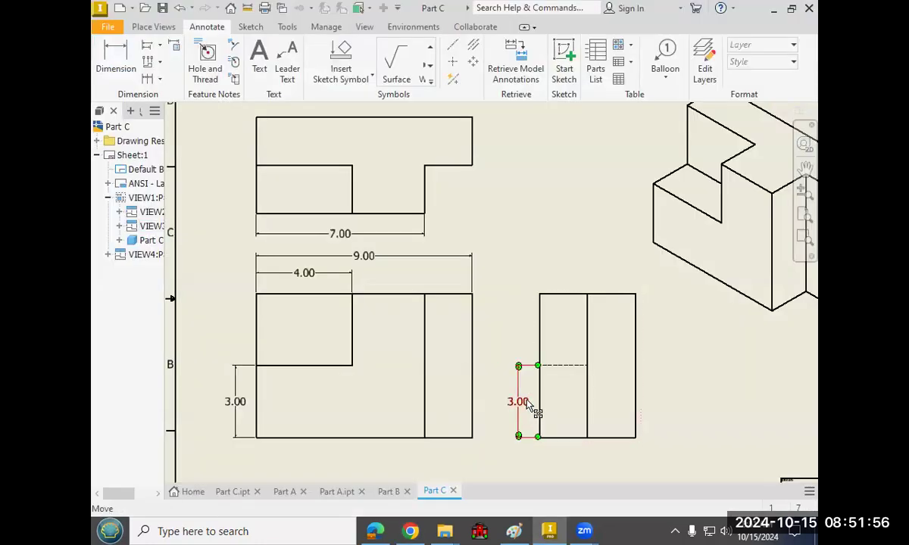
{"action": "key", "text": "Delete"}
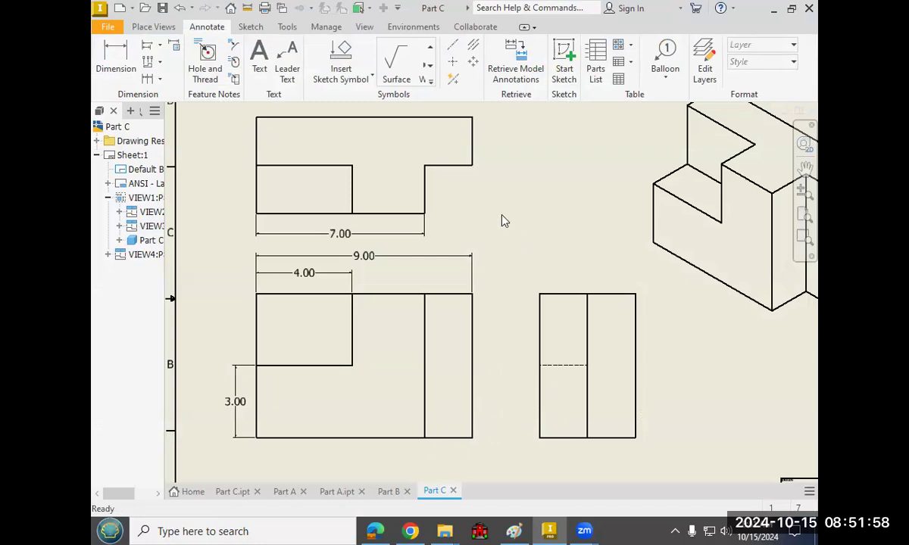
Dimension the overall height right of the front view and the step depth right of the top view.
{"action": "key", "text": "d"}
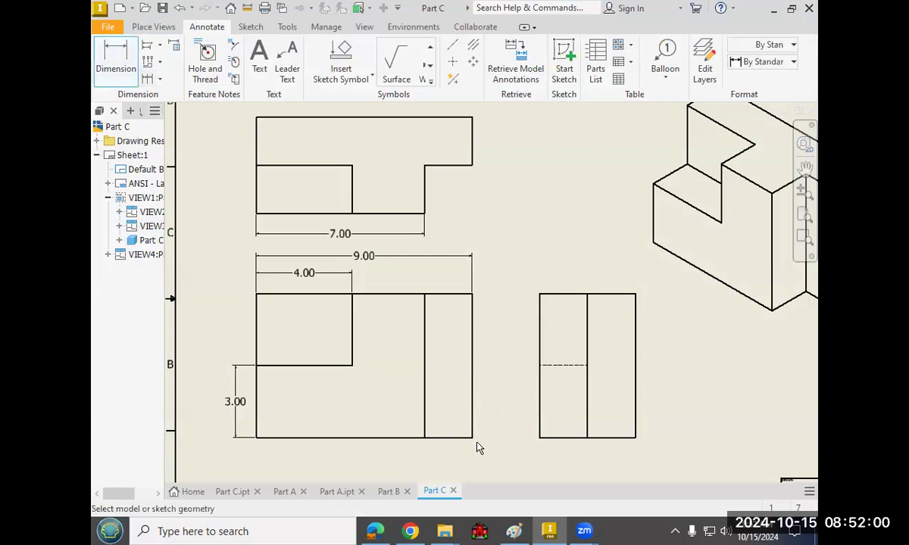
{"action": "left_click", "coordinate": [473, 437]}
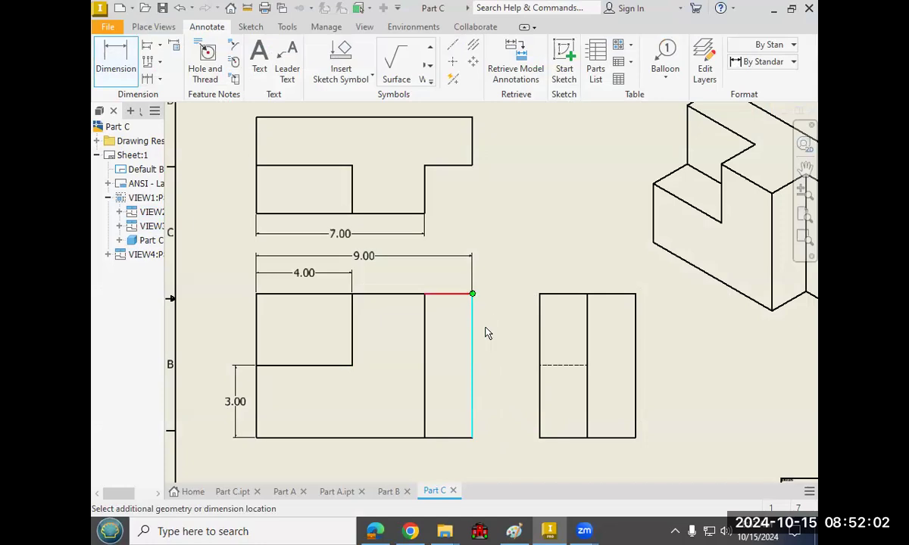
{"action": "left_click", "coordinate": [493, 365]}
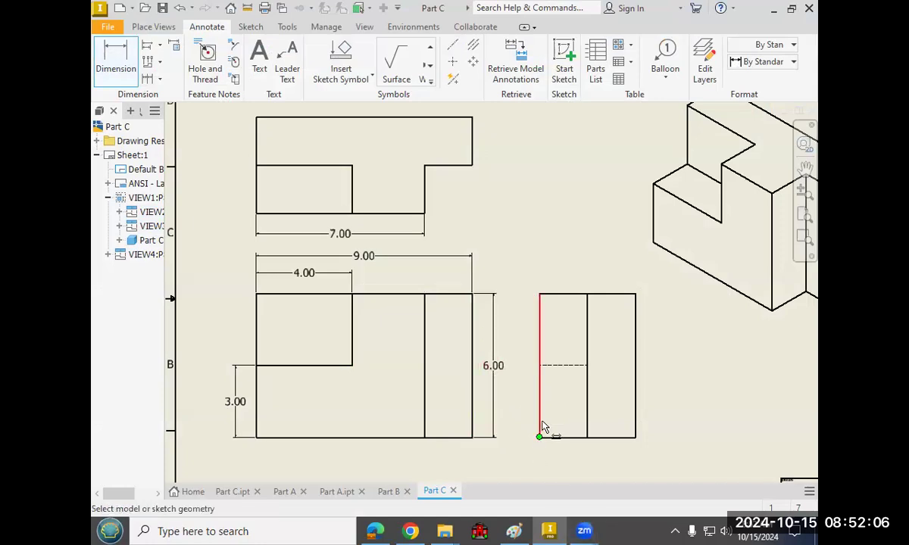
{"action": "left_click", "coordinate": [399, 213]}
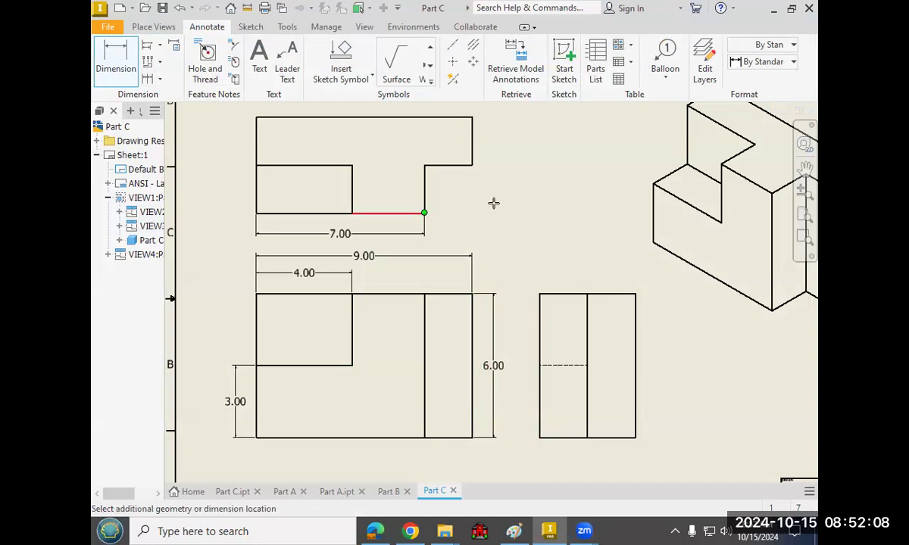
{"action": "left_click", "coordinate": [489, 186]}
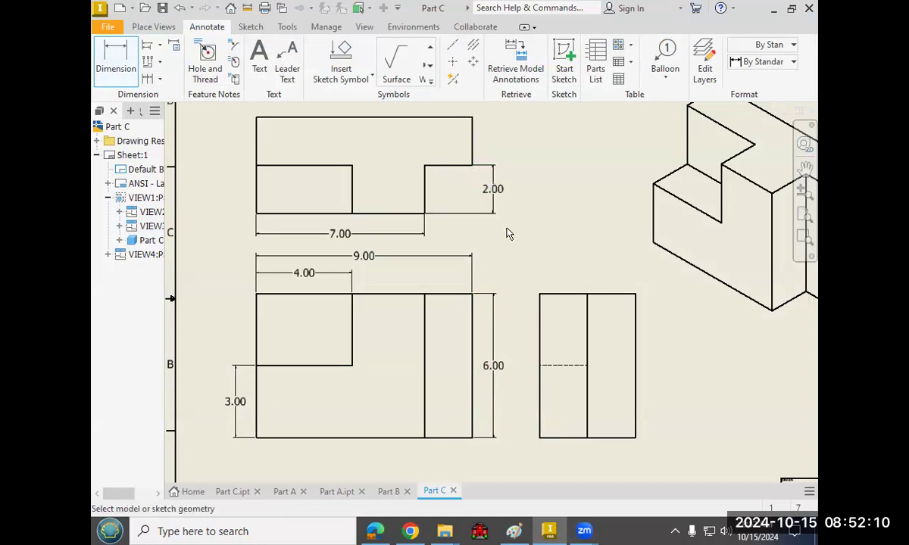
Try to dimension the depth from the side view's left edge to its inner vertical line, above that view.
{"action": "scroll", "coordinate": [496, 229], "scroll_direction": "up", "scroll_amount": 3}
{"action": "scroll", "coordinate": [505, 227], "scroll_direction": "down", "scroll_amount": 2}
{"action": "middle_click_drag", "start_coordinate": [504, 227], "coordinate": [493, 244]}
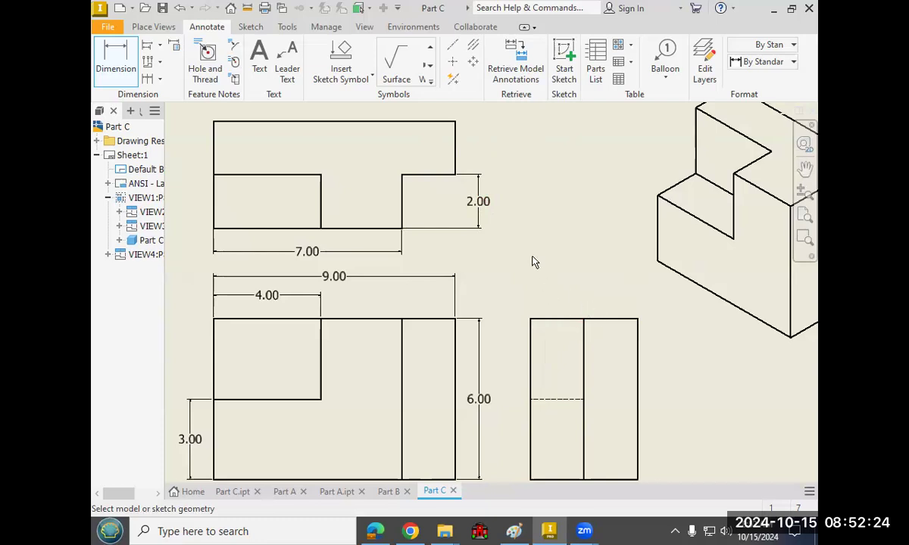
{"action": "left_click", "coordinate": [533, 318]}
{"action": "left_click", "coordinate": [583, 320]}
{"action": "left_click", "coordinate": [562, 295]}
{"action": "key", "text": "Escape"}
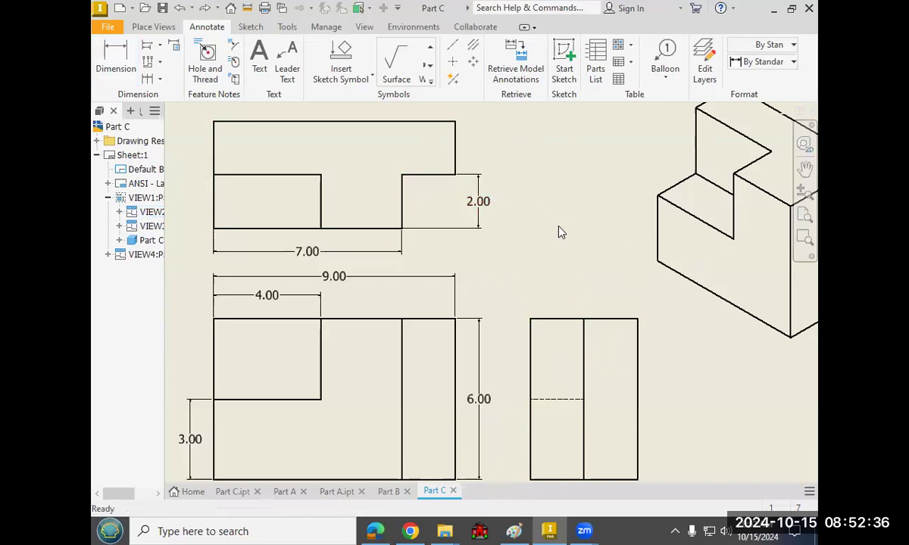
Dimension the overall depth right of the top view, stacked outside the step depth dimension.
{"action": "left_click", "coordinate": [407, 242]}
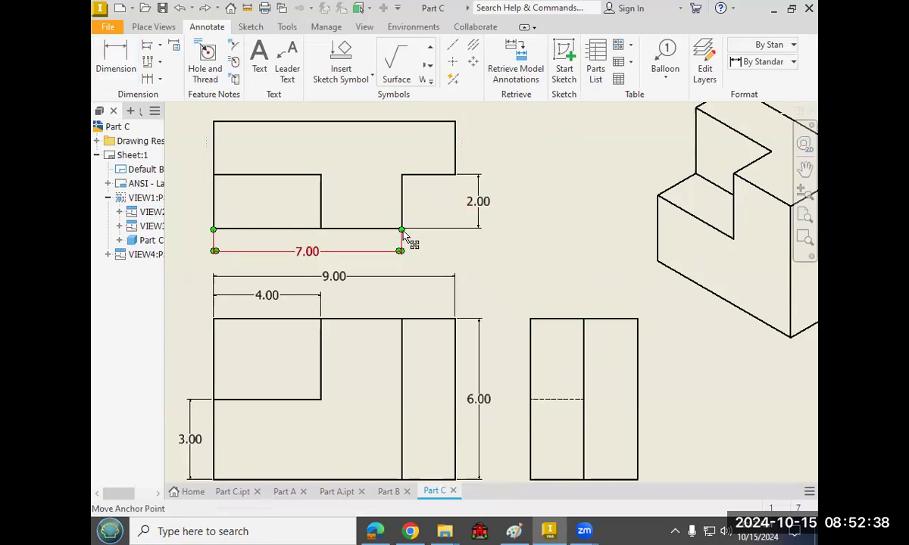
{"action": "left_click", "coordinate": [453, 123]}
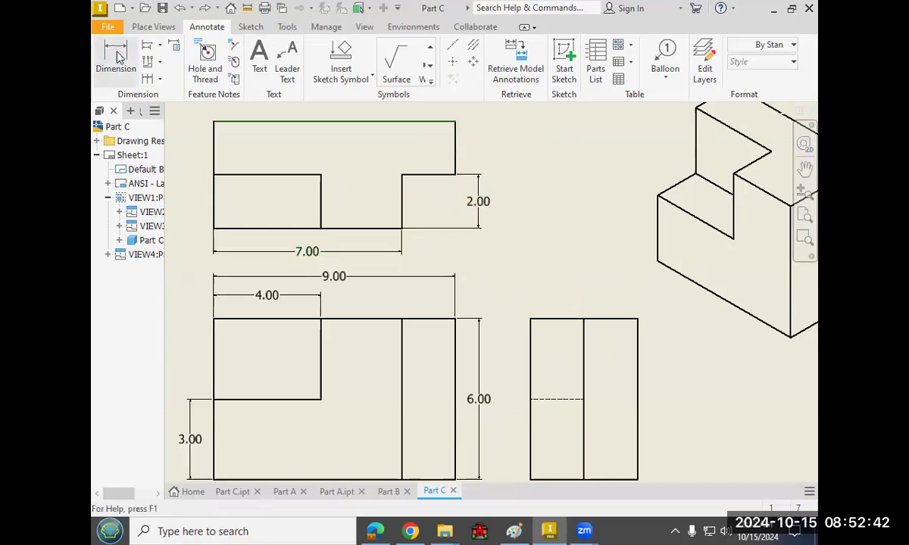
{"action": "left_click", "coordinate": [115, 59]}
{"action": "left_click", "coordinate": [452, 121]}
{"action": "left_click", "coordinate": [398, 228]}
{"action": "left_click", "coordinate": [517, 189]}
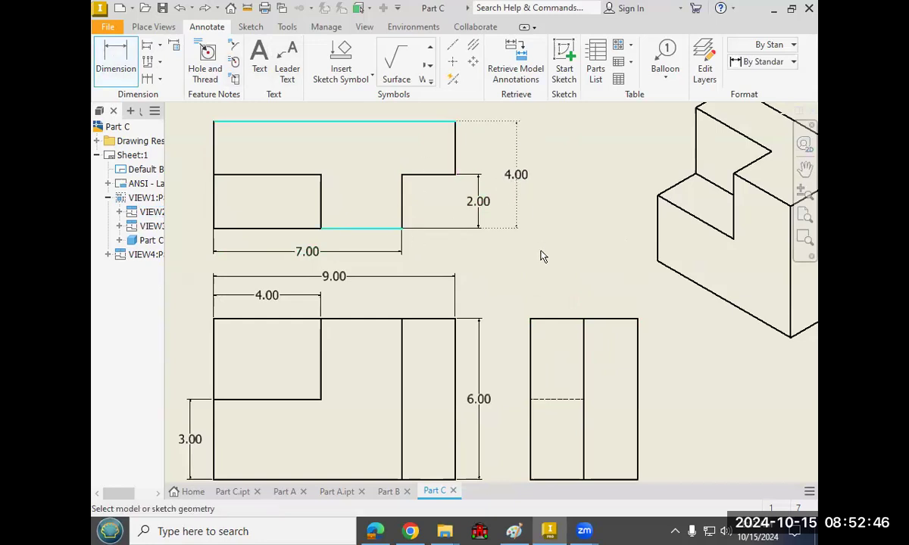
{"action": "left_click", "coordinate": [531, 333]}
{"action": "left_click", "coordinate": [638, 326]}
{"action": "left_click", "coordinate": [587, 305]}
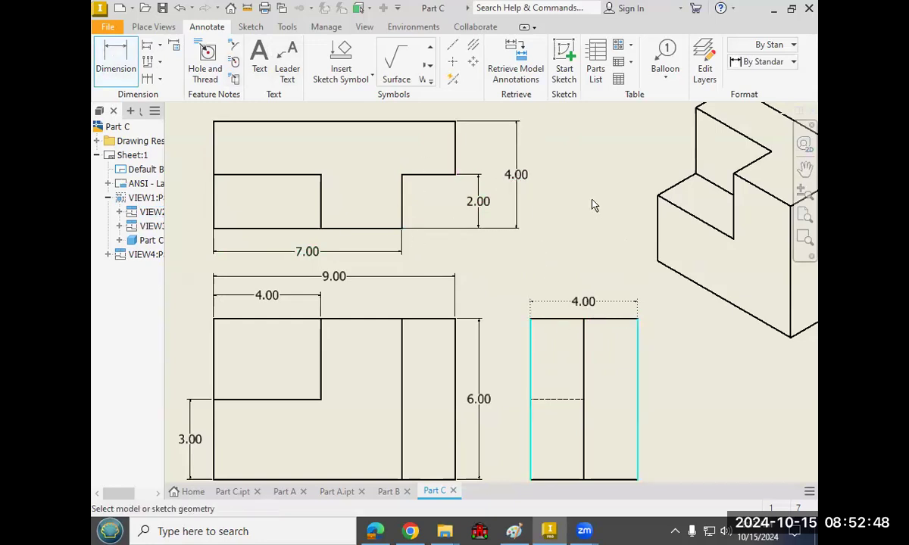
{"action": "key", "text": "Escape"}
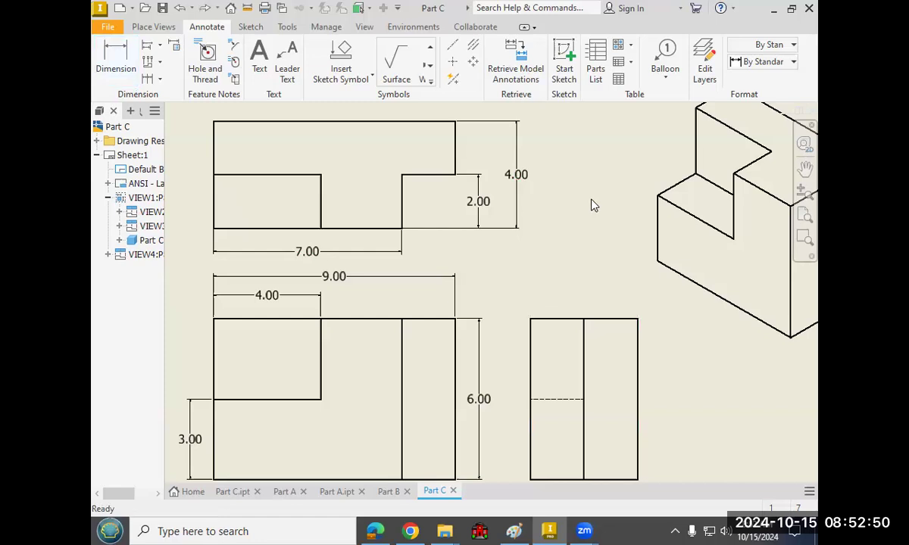
Move the overall depth dimension closer to the top view and place the step depth dimension between it and the view.
{"action": "left_click_drag", "start_coordinate": [523, 178], "coordinate": [510, 177]}
{"action": "left_click_drag", "start_coordinate": [481, 205], "coordinate": [431, 203]}
{"action": "left_click", "coordinate": [466, 247]}
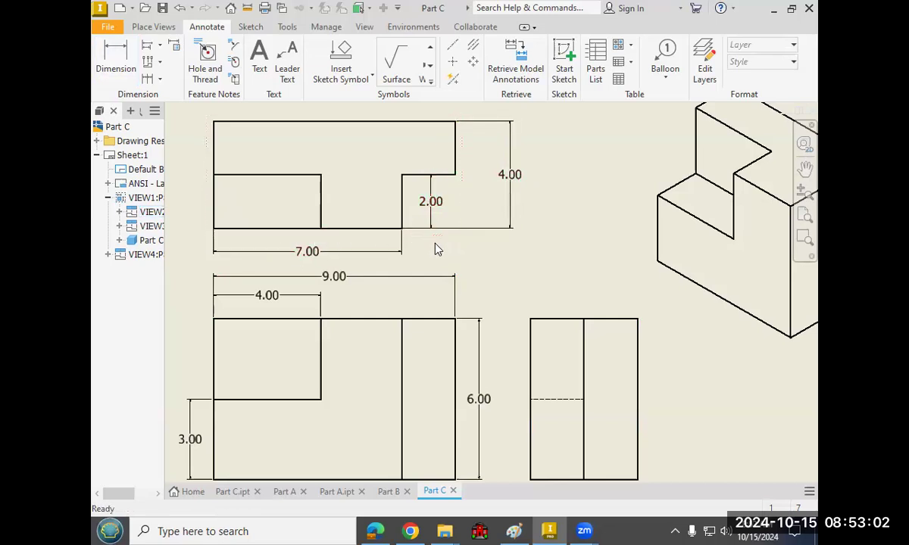
{"action": "left_click_drag", "start_coordinate": [438, 211], "coordinate": [473, 200]}
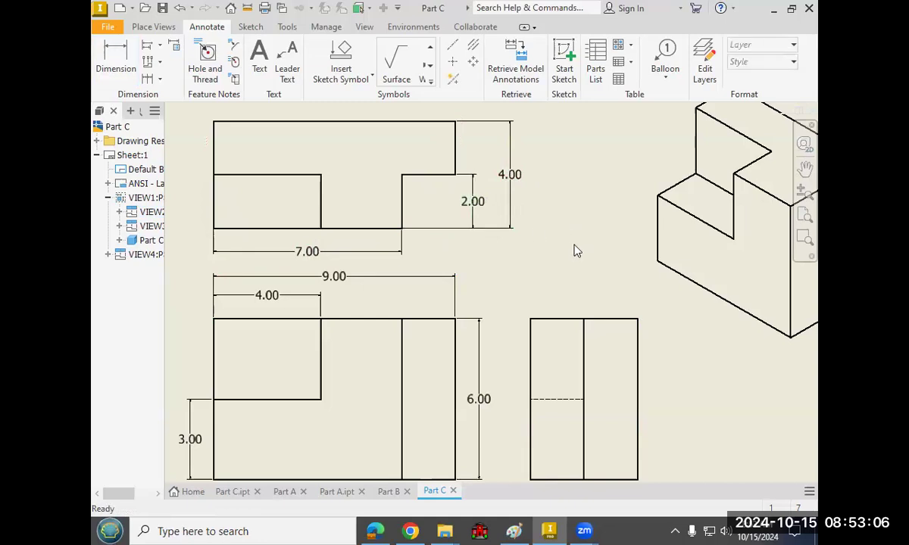
Remove the extra blank lines between the name and "Part C" in the title block text so both fit inside the block.
{"action": "scroll", "coordinate": [574, 251], "scroll_direction": "down", "scroll_amount": 4}
{"action": "scroll", "coordinate": [651, 390], "scroll_direction": "up", "scroll_amount": 3}
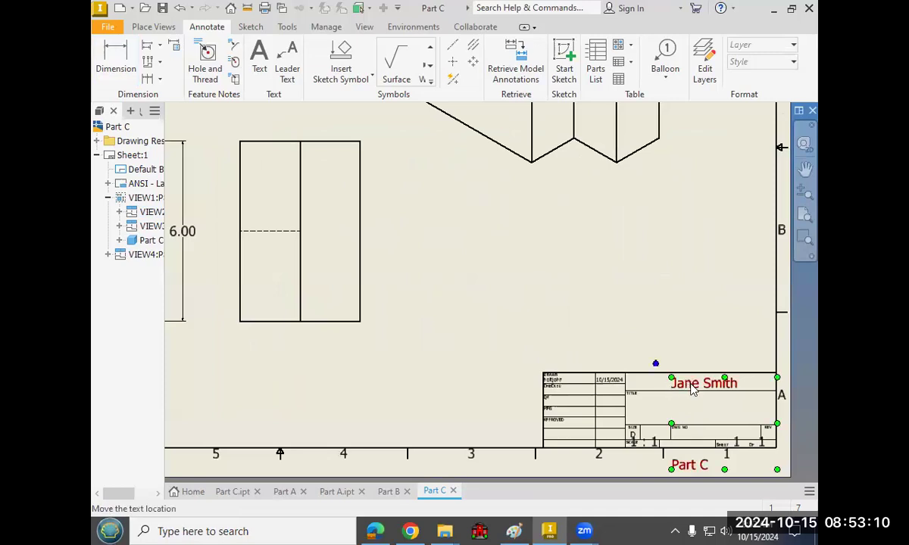
{"action": "double_click", "coordinate": [691, 388]}
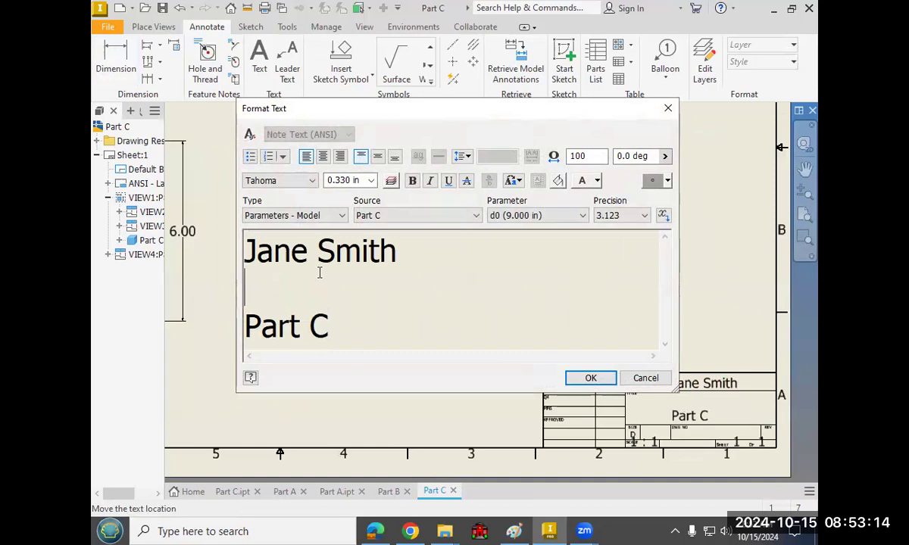
{"action": "left_click", "coordinate": [598, 378]}
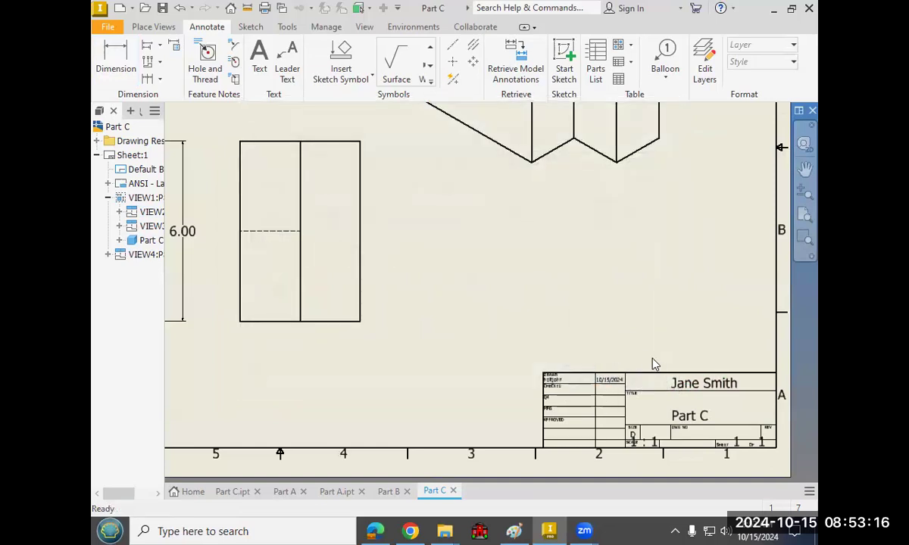
{"action": "scroll", "coordinate": [622, 293], "scroll_direction": "down", "scroll_amount": 3}
{"action": "middle_click_drag", "start_coordinate": [518, 327], "coordinate": [579, 378]}
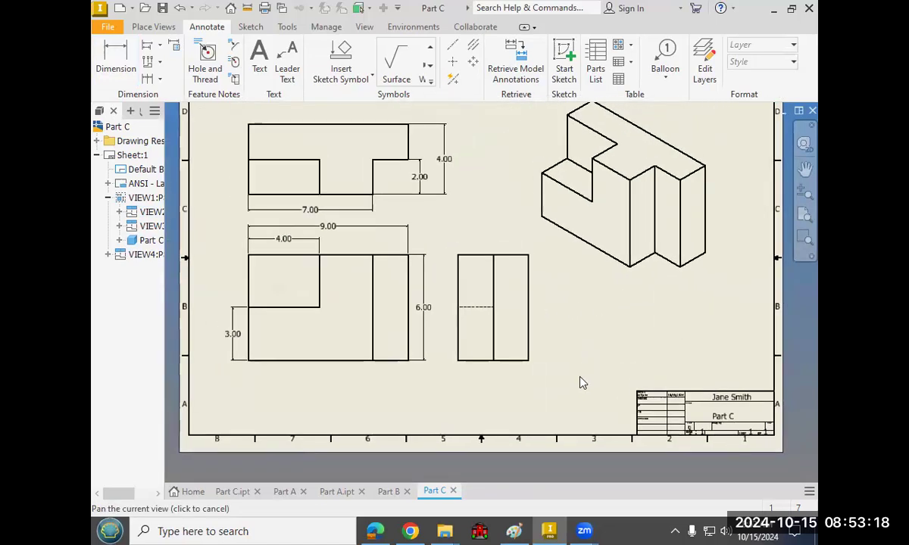
{"action": "key", "text": "ctrl+s"}
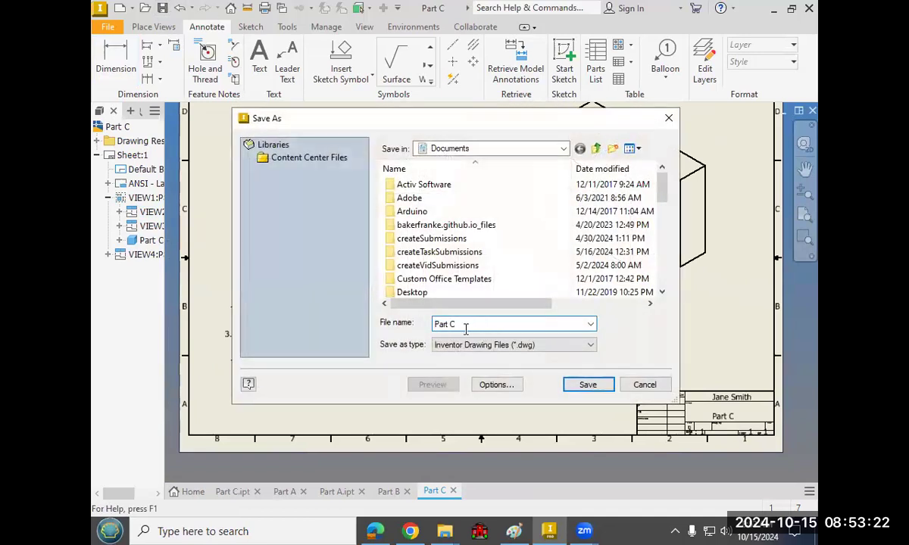
{"action": "left_click", "coordinate": [641, 384]}
{"action": "scroll", "coordinate": [604, 356], "scroll_direction": "down", "scroll_amount": 3}
{"action": "scroll", "coordinate": [602, 377], "scroll_direction": "up", "scroll_amount": 4}
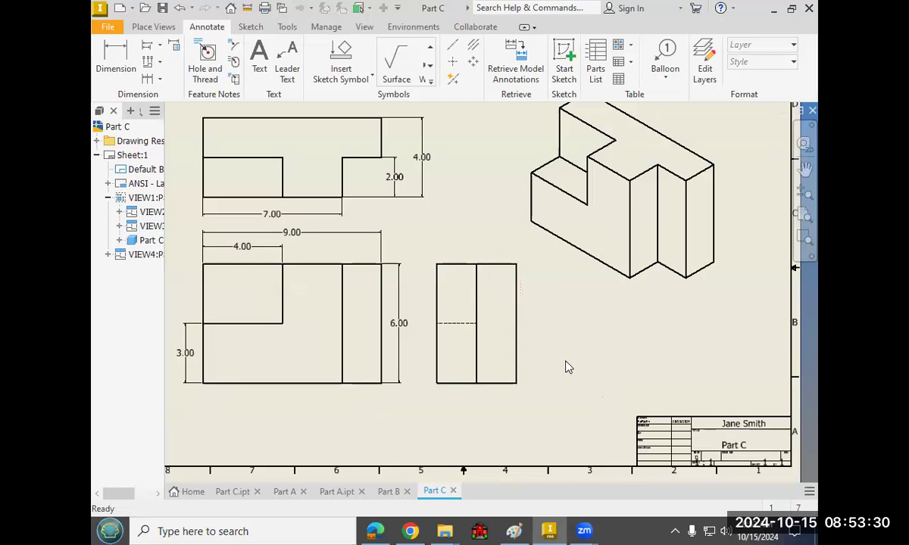
{"action": "scroll", "coordinate": [569, 367], "scroll_direction": "down", "scroll_amount": 2}
Create a new drawing from the Use Template option.
{"action": "left_click", "coordinate": [131, 9]}
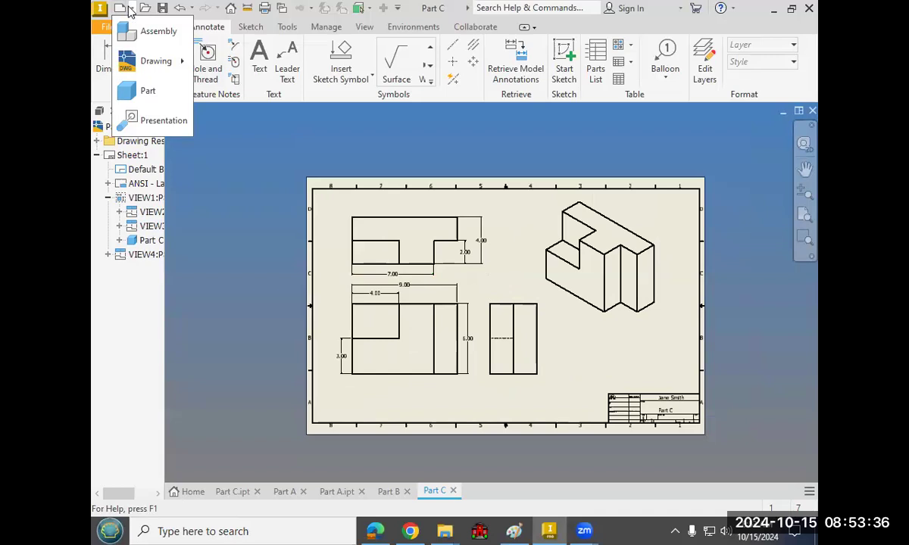
{"action": "mouse_move", "coordinate": [135, 65]}
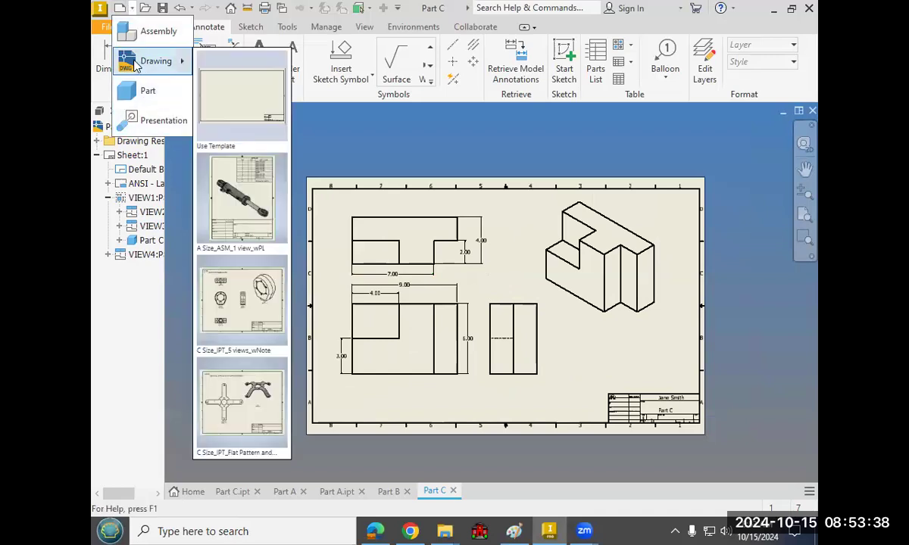
{"action": "left_click", "coordinate": [235, 93]}
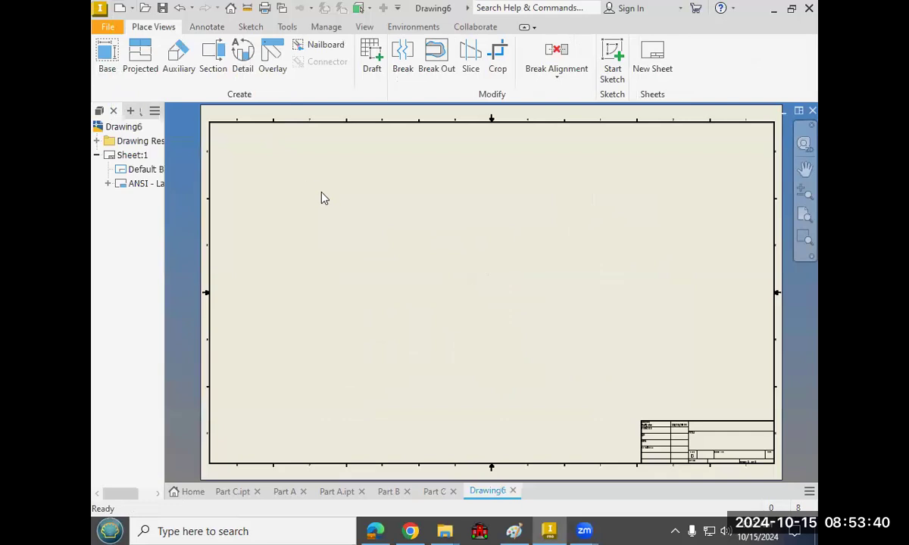
Place a front base view of Part D from the Green Sheet Parts folder and shift it slightly up the sheet.
{"action": "scroll", "coordinate": [322, 199], "scroll_direction": "down", "scroll_amount": 3}
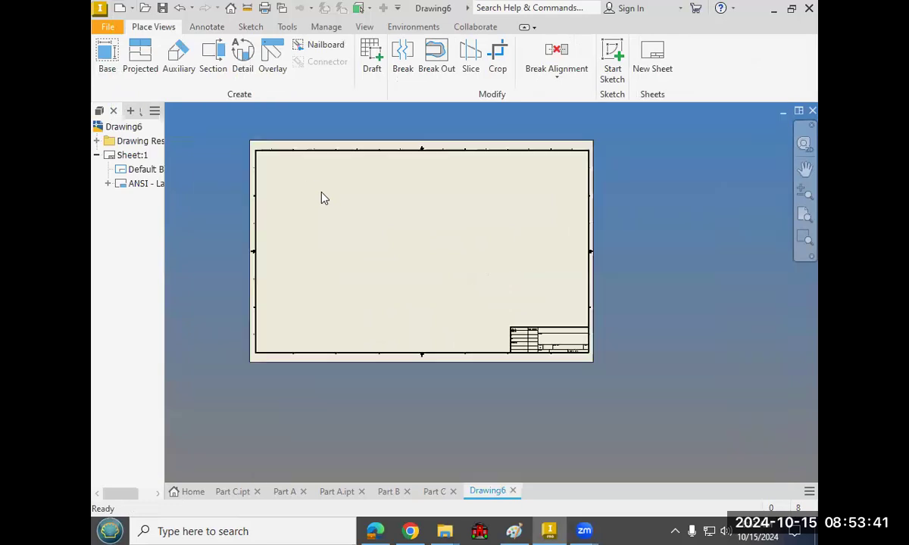
{"action": "left_click", "coordinate": [111, 53]}
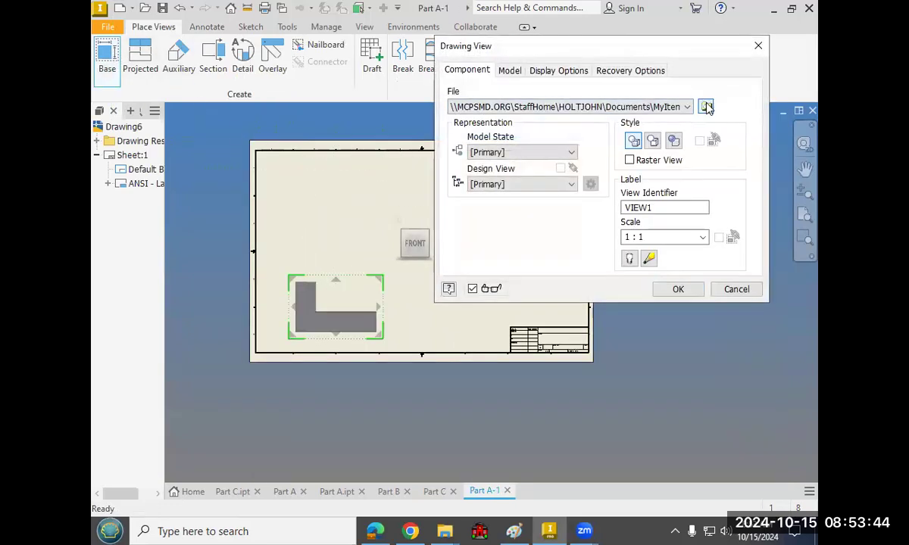
{"action": "left_click", "coordinate": [706, 107]}
{"action": "scroll", "coordinate": [477, 238], "scroll_direction": "down", "scroll_amount": 10}
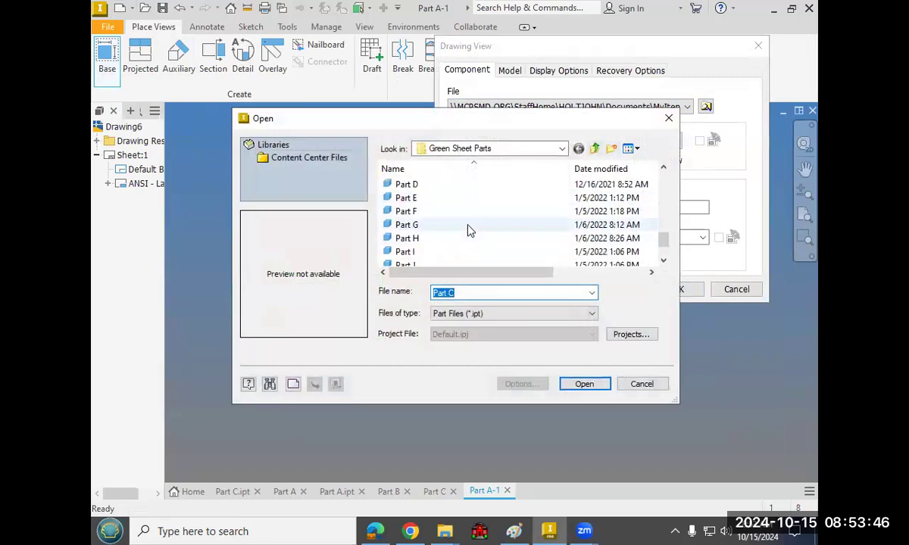
{"action": "left_click", "coordinate": [455, 186]}
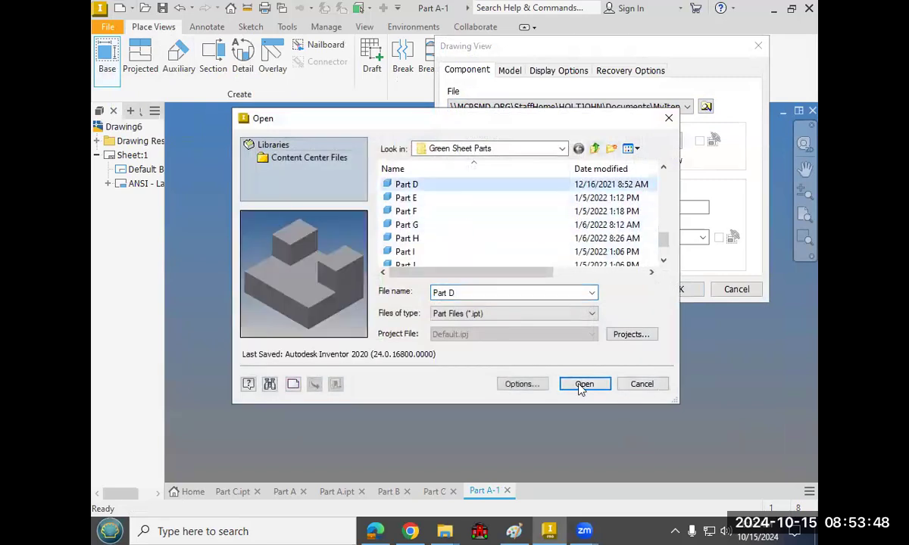
{"action": "left_click", "coordinate": [579, 384]}
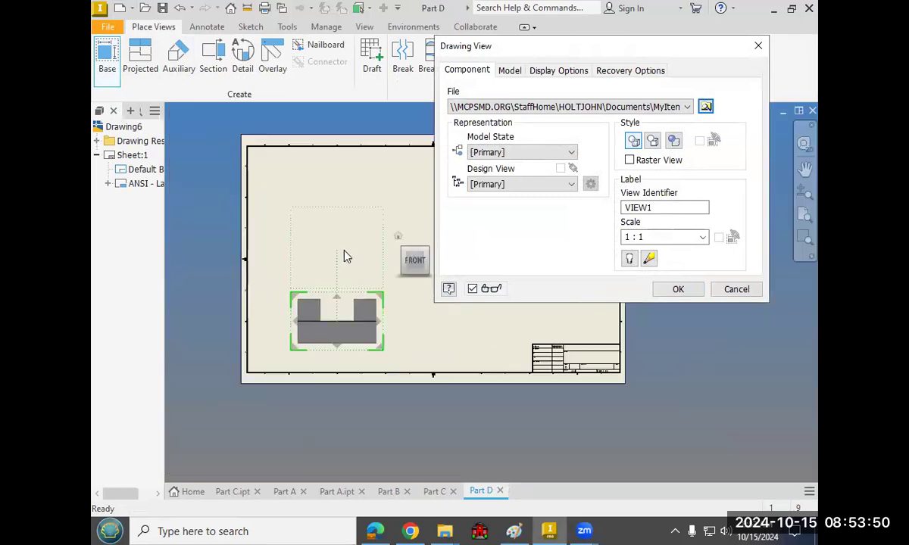
{"action": "mouse_move", "coordinate": [548, 45]}
{"action": "left_mouse_down"}
{"action": "mouse_move", "coordinate": [623, 168]}
{"action": "mouse_move", "coordinate": [611, 160]}
{"action": "left_mouse_up"}
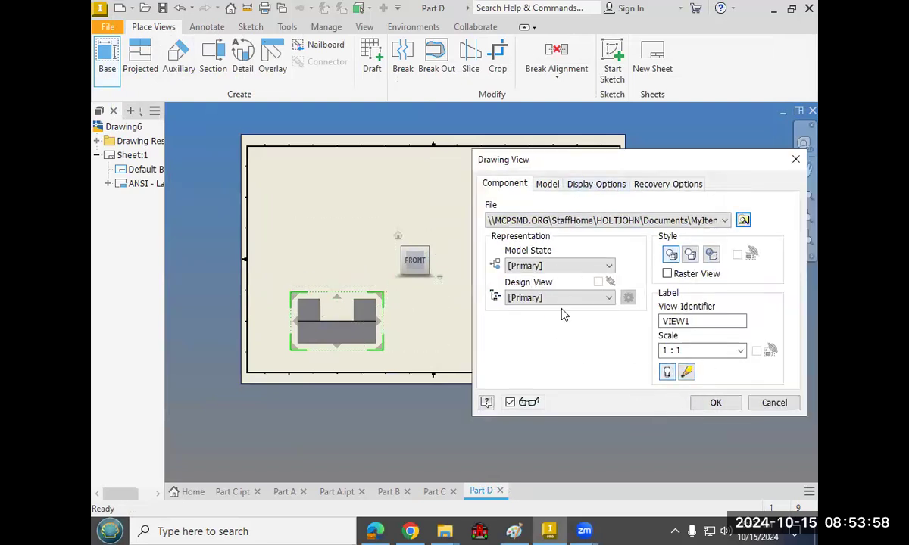
{"action": "left_click", "coordinate": [715, 403]}
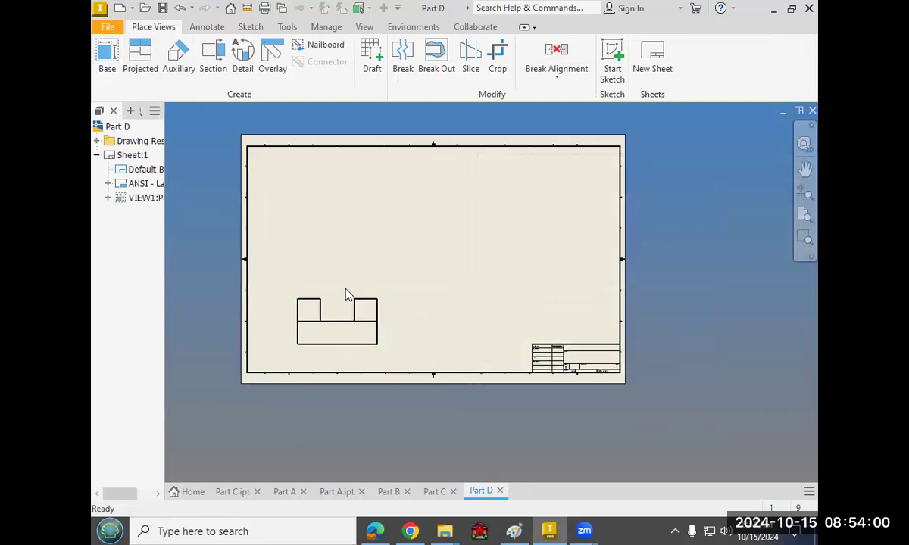
{"action": "left_click_drag", "start_coordinate": [343, 297], "coordinate": [346, 264]}
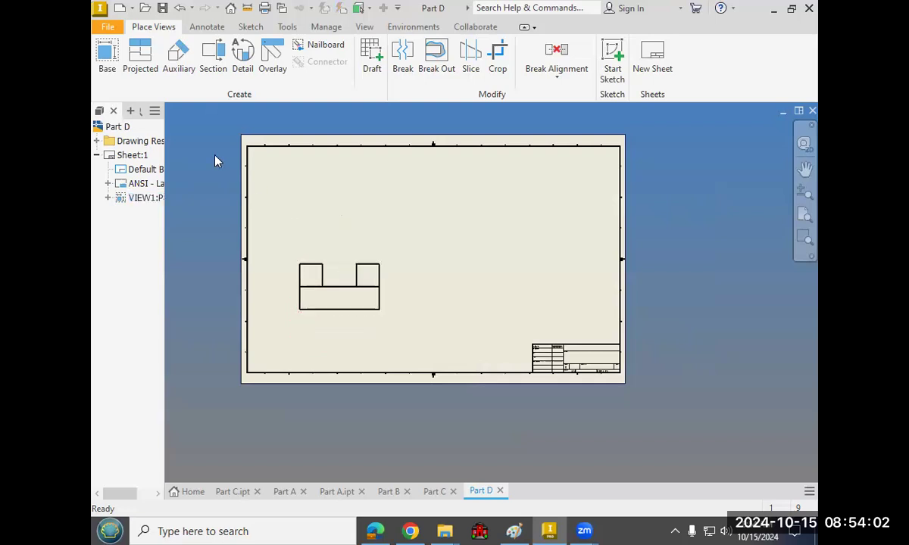
Project top, right-side and isometric views from the Part D front view.
{"action": "left_click", "coordinate": [134, 55]}
{"action": "left_click", "coordinate": [359, 288]}
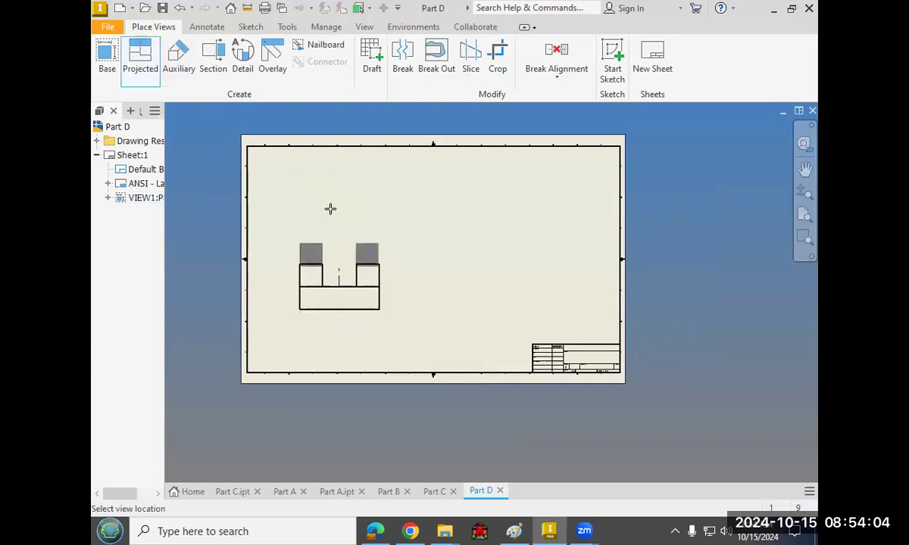
{"action": "left_click", "coordinate": [339, 219]}
{"action": "left_click", "coordinate": [457, 289]}
{"action": "left_click", "coordinate": [522, 214]}
{"action": "right_click", "coordinate": [533, 203]}
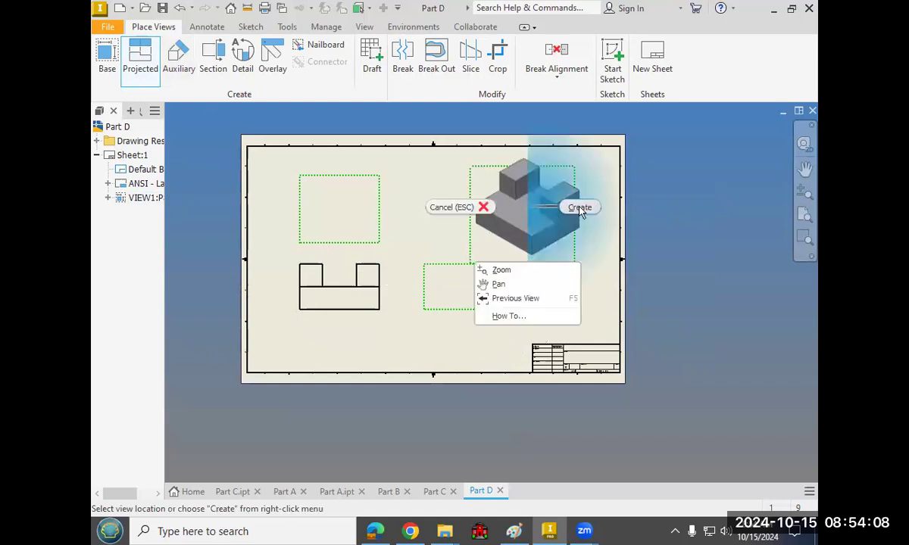
{"action": "left_click", "coordinate": [573, 208]}
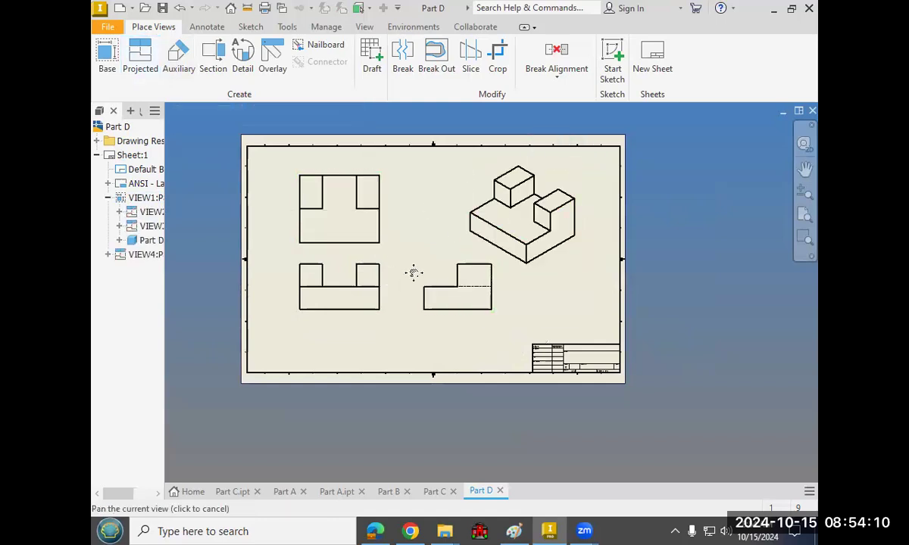
Switch to the Part A drawing and set its isometric view to the shaded style.
{"action": "scroll", "coordinate": [412, 272], "scroll_direction": "up", "scroll_amount": 3}
{"action": "scroll", "coordinate": [418, 274], "scroll_direction": "down", "scroll_amount": 3}
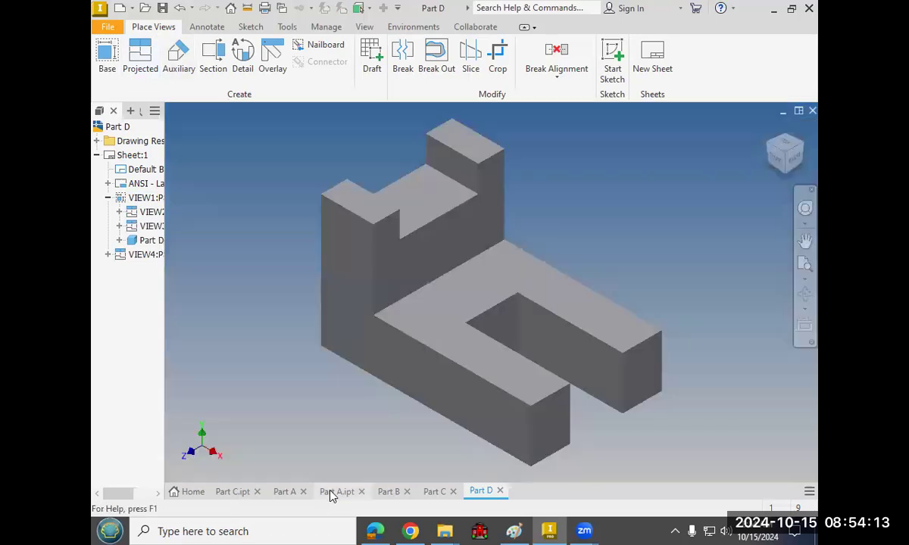
{"action": "left_click", "coordinate": [333, 492]}
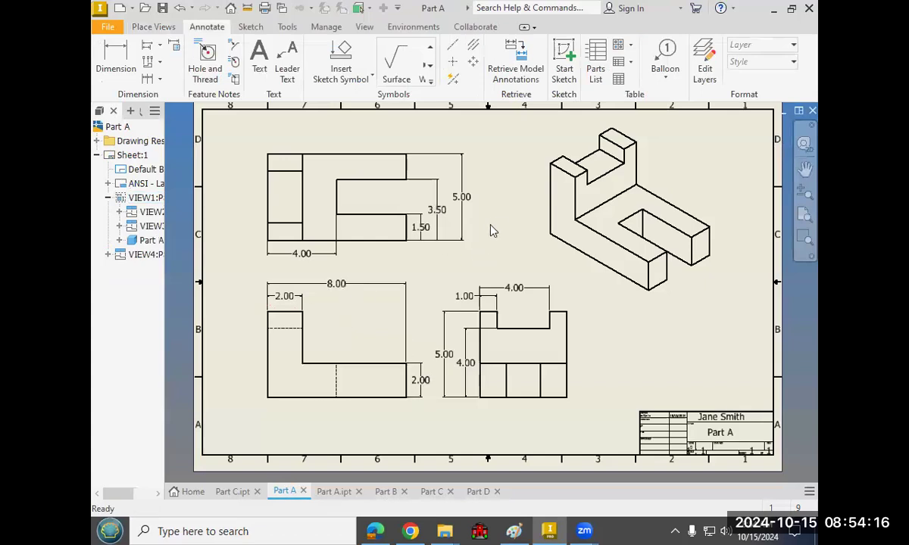
{"action": "right_click", "coordinate": [570, 221]}
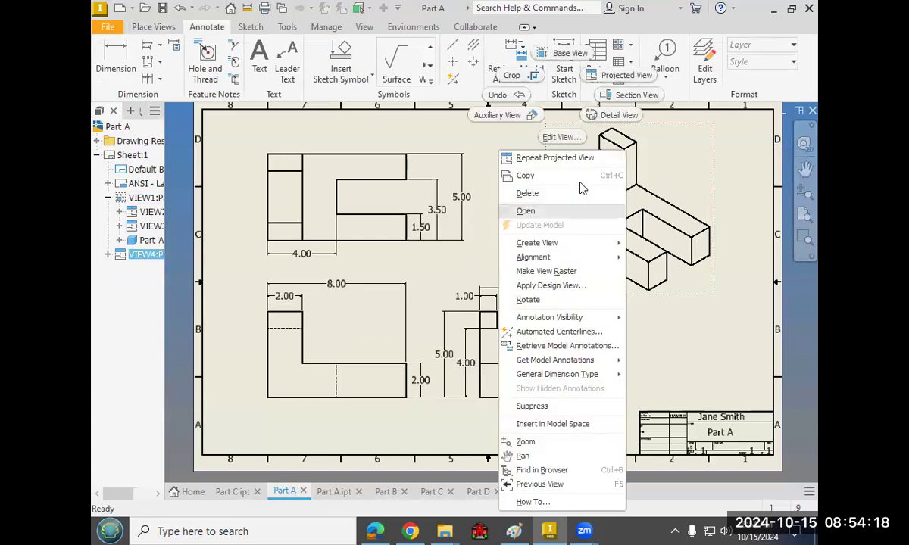
{"action": "left_click", "coordinate": [556, 136]}
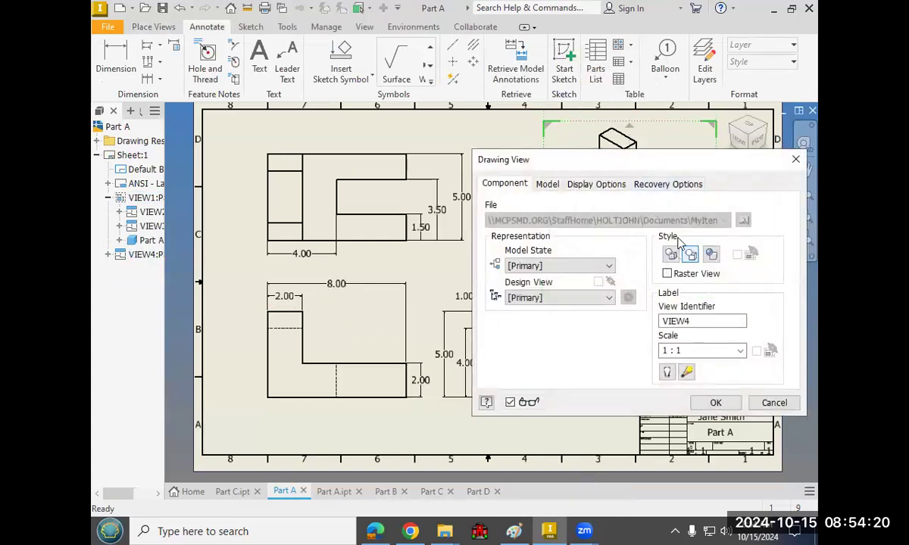
{"action": "left_click", "coordinate": [716, 258]}
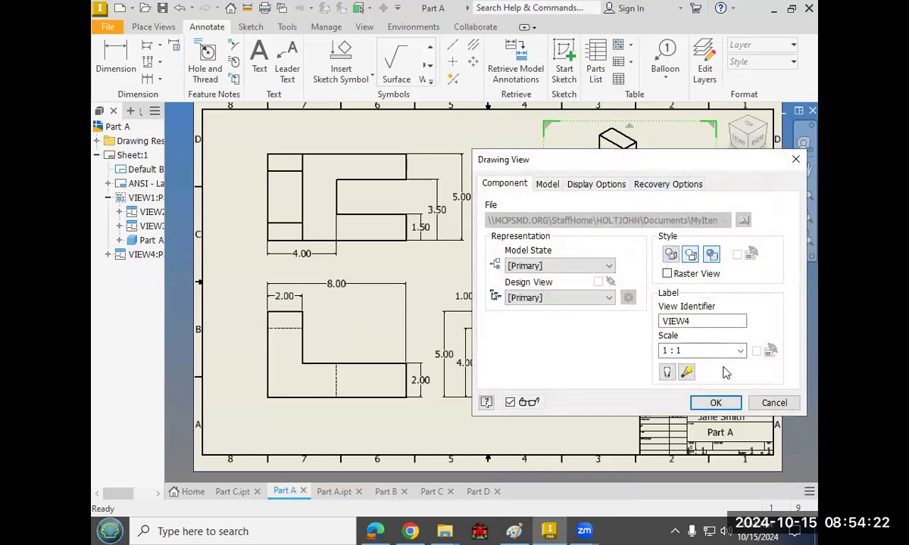
{"action": "left_click", "coordinate": [714, 403]}
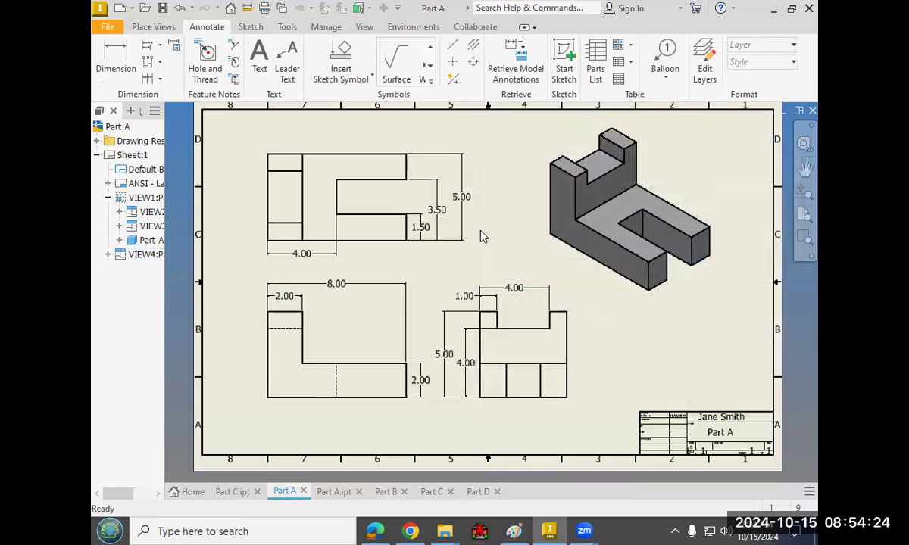
Return to the Part D drawing and set its isometric view to the shaded style.
{"action": "middle_click_drag", "start_coordinate": [484, 238], "coordinate": [475, 243]}
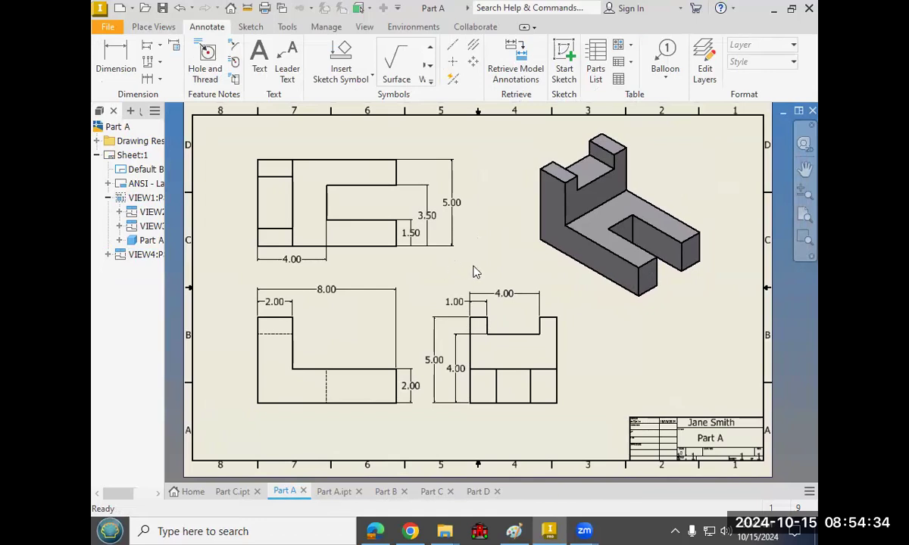
{"action": "middle_click_drag", "start_coordinate": [472, 266], "coordinate": [479, 265]}
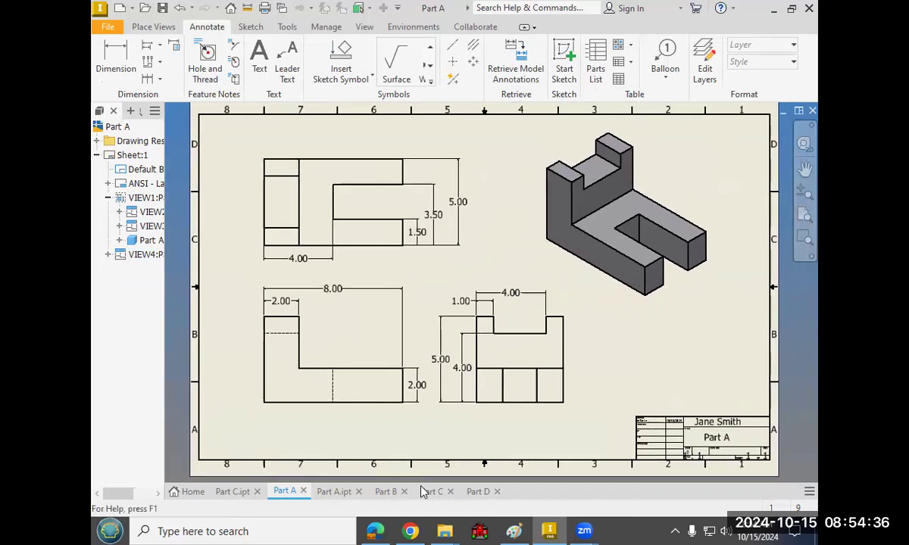
{"action": "left_click", "coordinate": [478, 491]}
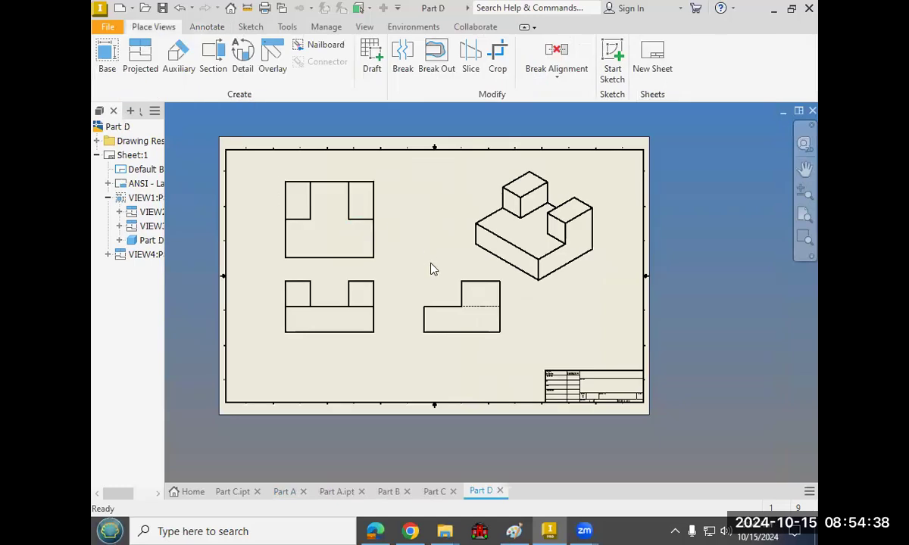
{"action": "scroll", "coordinate": [431, 263], "scroll_direction": "up", "scroll_amount": 3}
{"action": "scroll", "coordinate": [430, 262], "scroll_direction": "down", "scroll_amount": 3}
{"action": "right_click", "coordinate": [525, 233]}
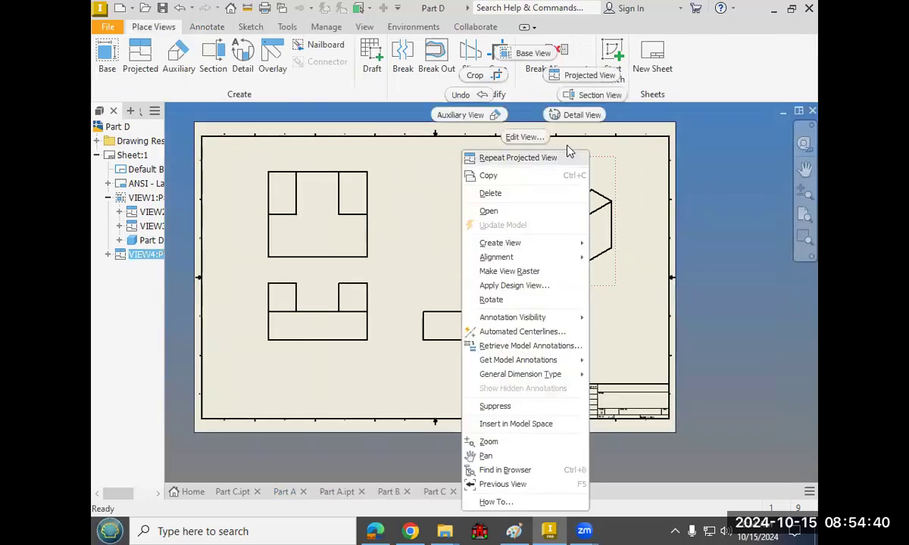
{"action": "left_click", "coordinate": [522, 137]}
{"action": "left_click", "coordinate": [710, 255]}
{"action": "left_click", "coordinate": [716, 403]}
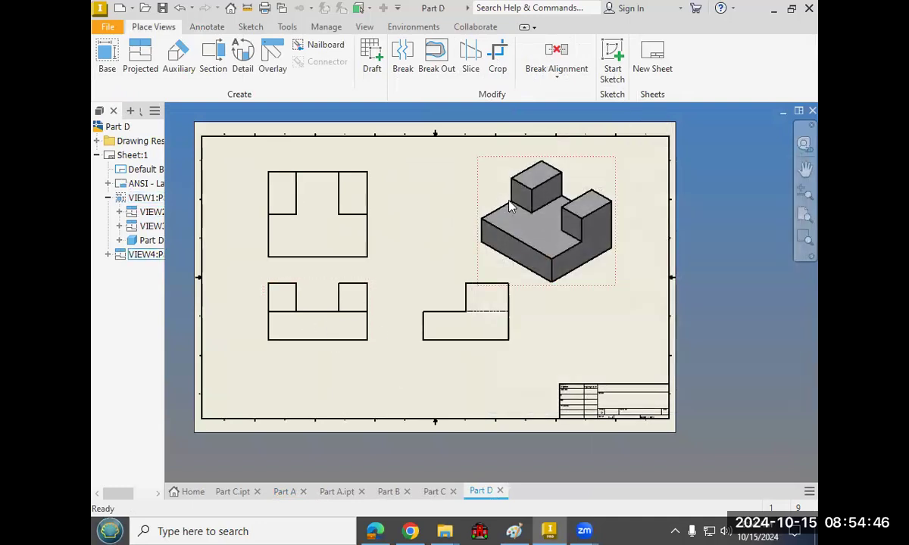
Add a text note in the title block with the drafter's full name and "Part D" two lines below it.
{"action": "scroll", "coordinate": [640, 392], "scroll_direction": "down", "scroll_amount": 3}
{"action": "middle_click_drag", "start_coordinate": [603, 403], "coordinate": [435, 128]}
{"action": "left_click", "coordinate": [206, 27]}
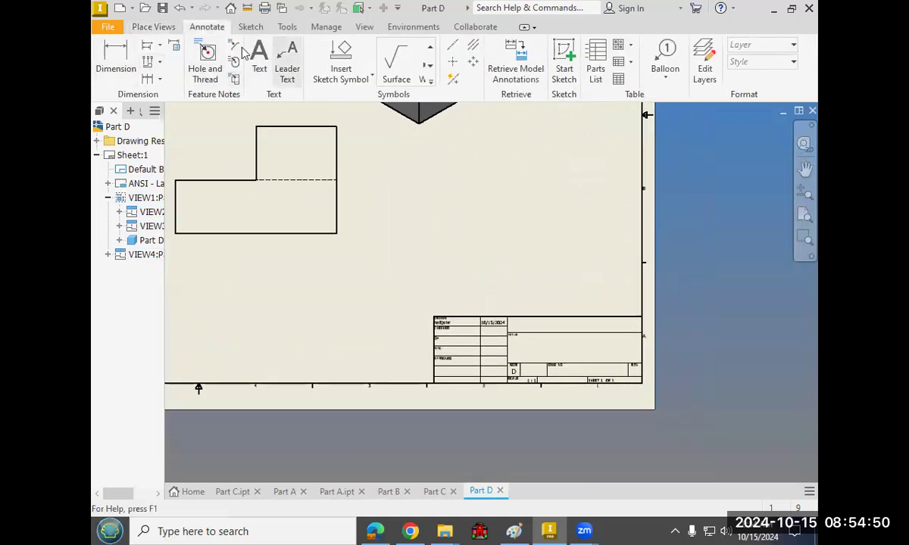
{"action": "left_click", "coordinate": [259, 59]}
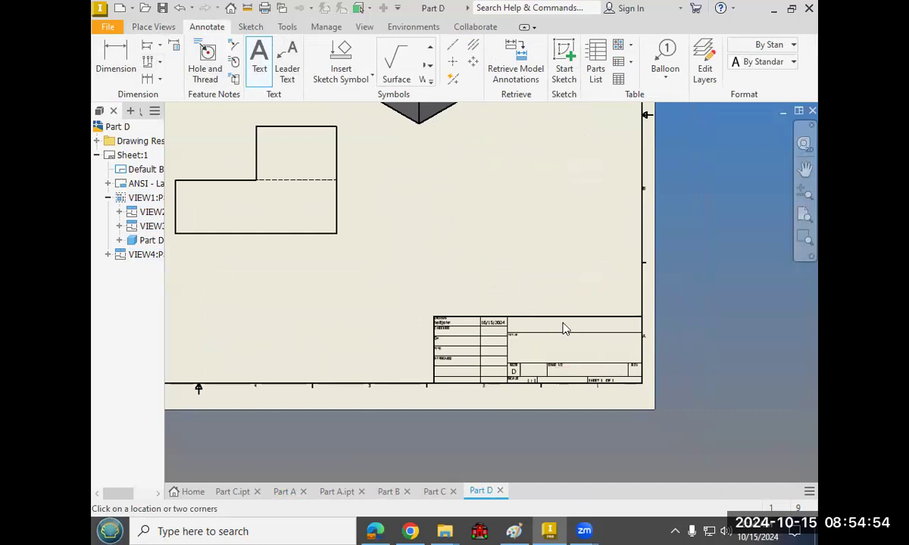
{"action": "left_click", "coordinate": [454, 269]}
{"action": "type", "text": "JA"}
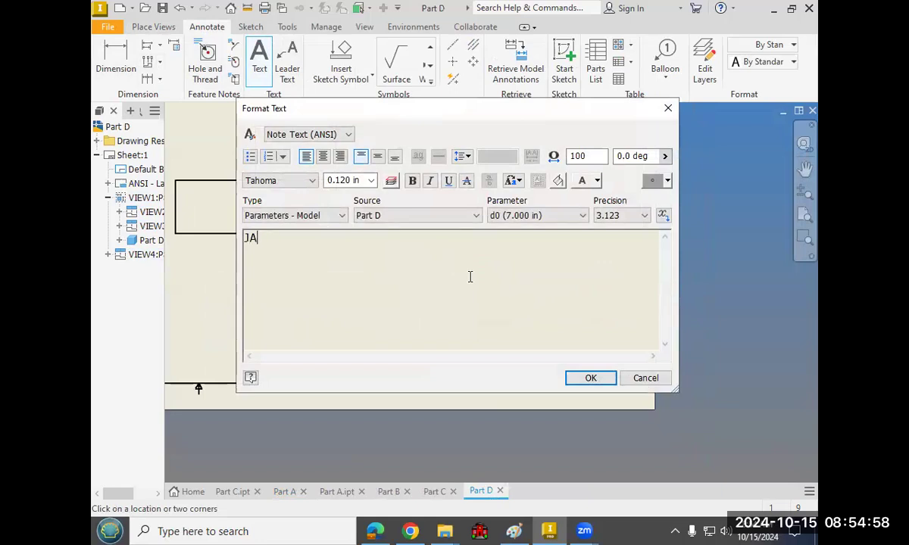
{"action": "type", "text": "nd"}
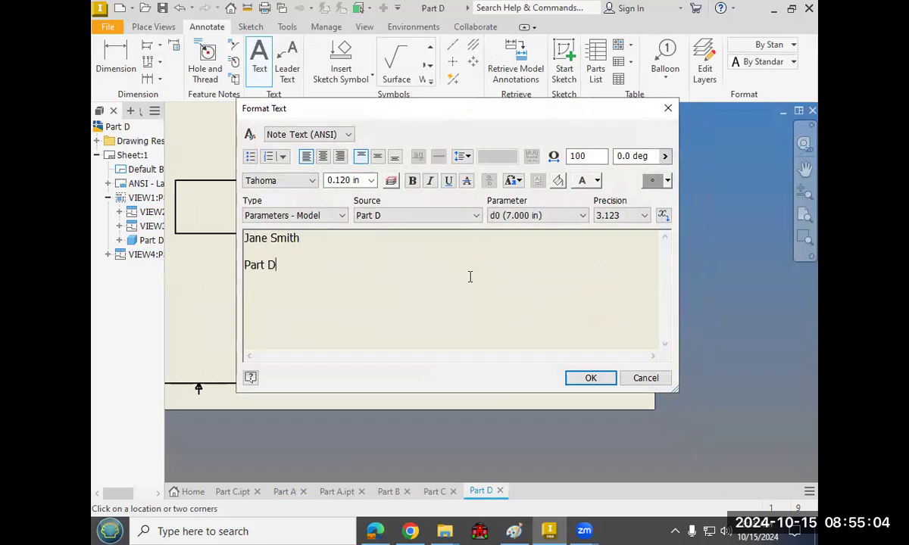
{"action": "left_click", "coordinate": [591, 378]}
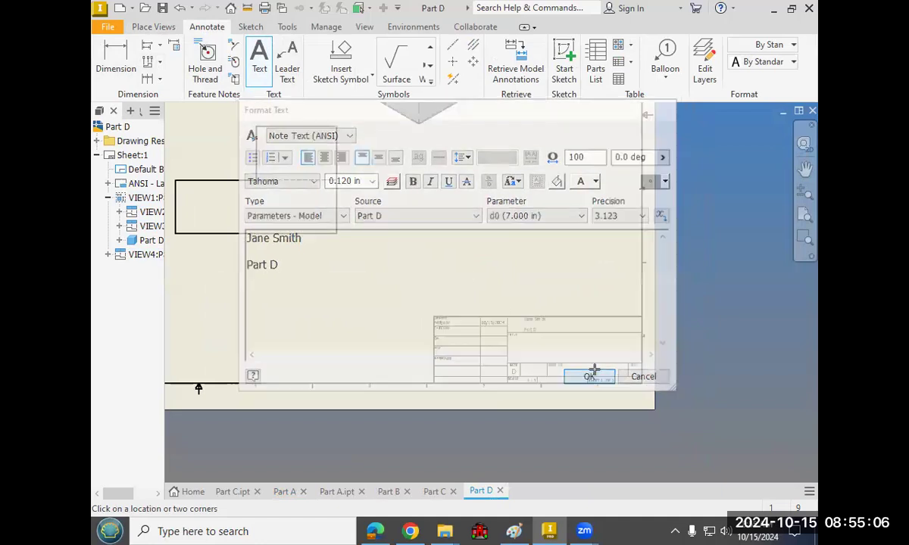
{"action": "scroll", "coordinate": [641, 272], "scroll_direction": "down", "scroll_amount": 3}
{"action": "mouse_move", "coordinate": [494, 278]}
{"action": "middle_mouse_down"}
{"action": "mouse_move", "coordinate": [593, 321]}
{"action": "mouse_move", "coordinate": [566, 375]}
{"action": "middle_mouse_up"}
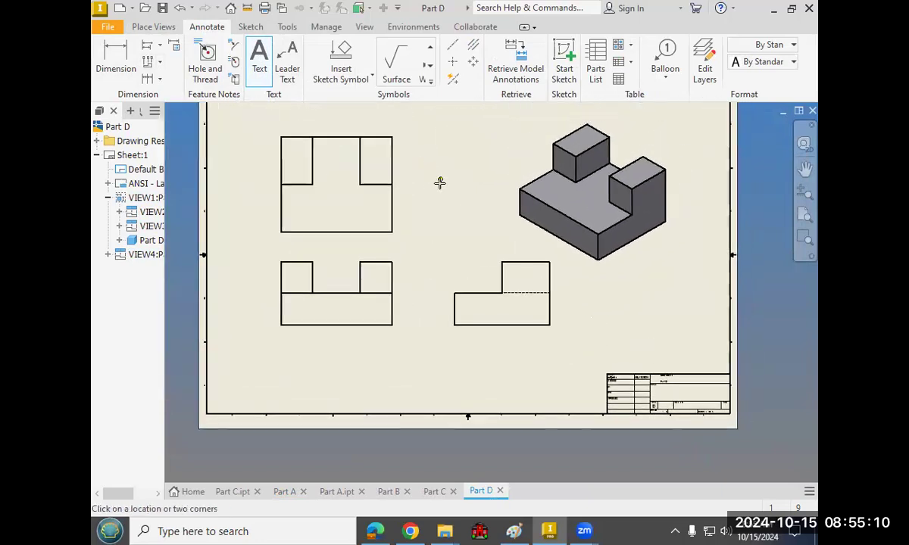
{"action": "right_click_drag", "start_coordinate": [439, 181], "coordinate": [493, 196]}
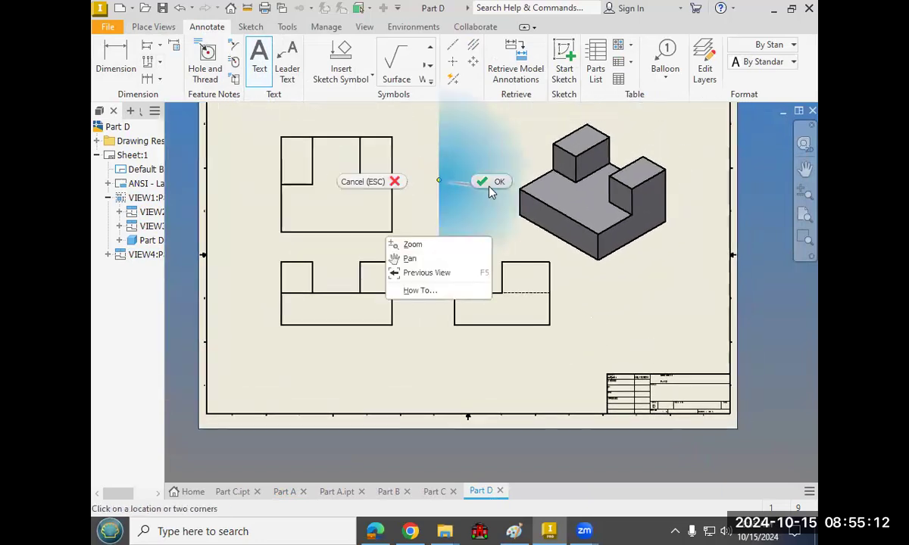
Move the front view of Part D down to widen the gap below the top view.
{"action": "scroll", "coordinate": [329, 264], "scroll_direction": "up", "scroll_amount": 3}
{"action": "mouse_move", "coordinate": [343, 261]}
{"action": "left_mouse_down"}
{"action": "mouse_move", "coordinate": [349, 293]}
{"action": "mouse_move", "coordinate": [338, 284]}
{"action": "left_mouse_up"}
{"action": "scroll", "coordinate": [501, 241], "scroll_direction": "down", "scroll_amount": 3}
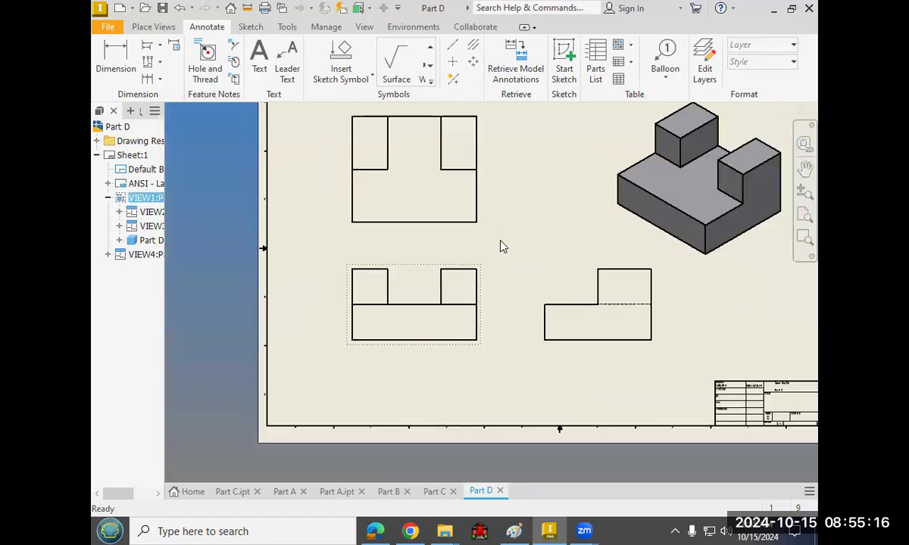
Dimension the width of the left upright block above the front view.
{"action": "middle_click_drag", "start_coordinate": [501, 246], "coordinate": [511, 256]}
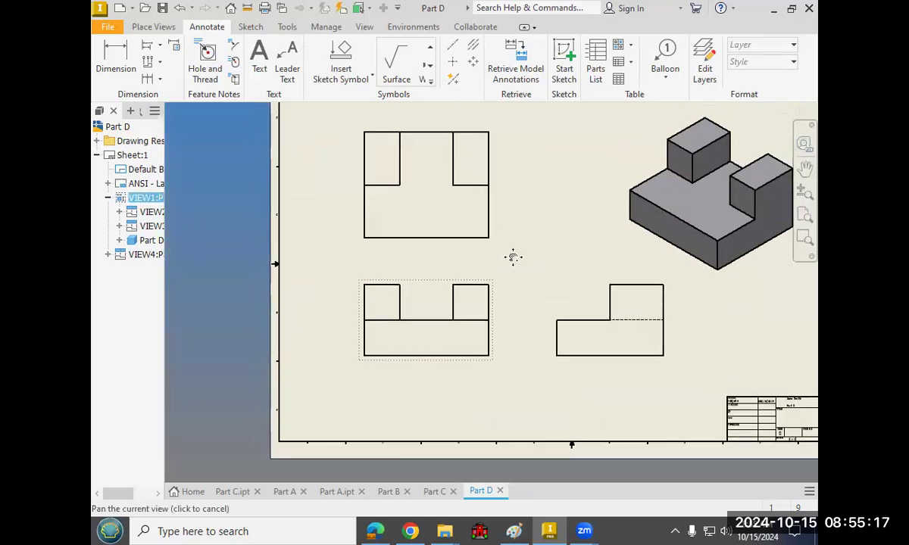
{"action": "left_click", "coordinate": [115, 56]}
{"action": "scroll", "coordinate": [403, 282], "scroll_direction": "up", "scroll_amount": 3}
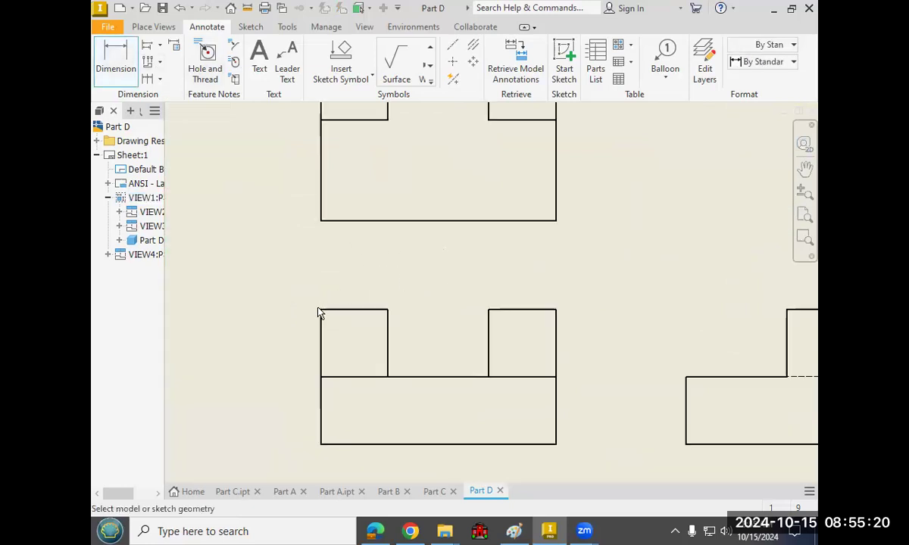
{"action": "left_click", "coordinate": [321, 317]}
{"action": "left_click", "coordinate": [387, 311]}
{"action": "left_click", "coordinate": [369, 288]}
{"action": "right_click", "coordinate": [381, 253]}
{"action": "left_click", "coordinate": [413, 268]}
Set the Note Text (ANSI) style's text height to .33 in the dimension's style settings and save the change.
{"action": "right_click", "coordinate": [368, 287]}
{"action": "left_click", "coordinate": [411, 440]}
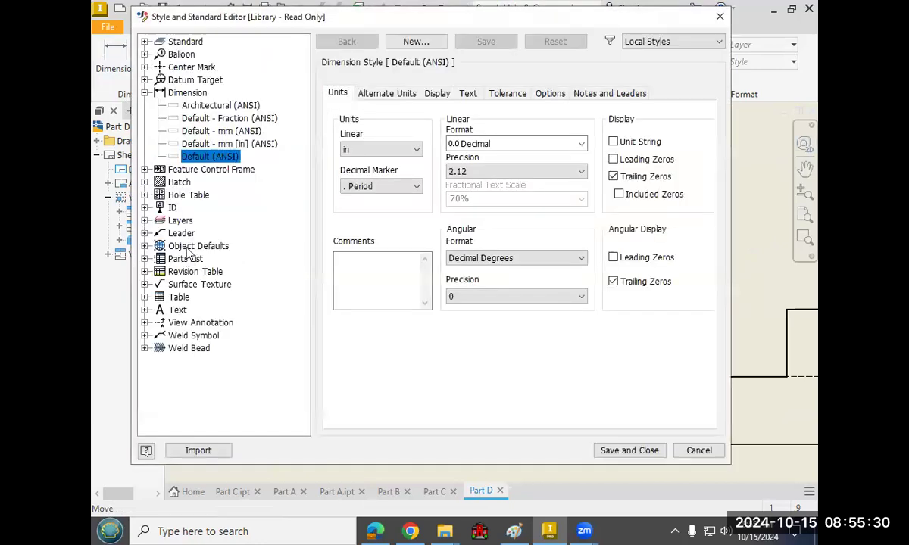
{"action": "left_click", "coordinate": [145, 309]}
{"action": "left_click", "coordinate": [215, 335]}
{"action": "left_click", "coordinate": [569, 239]}
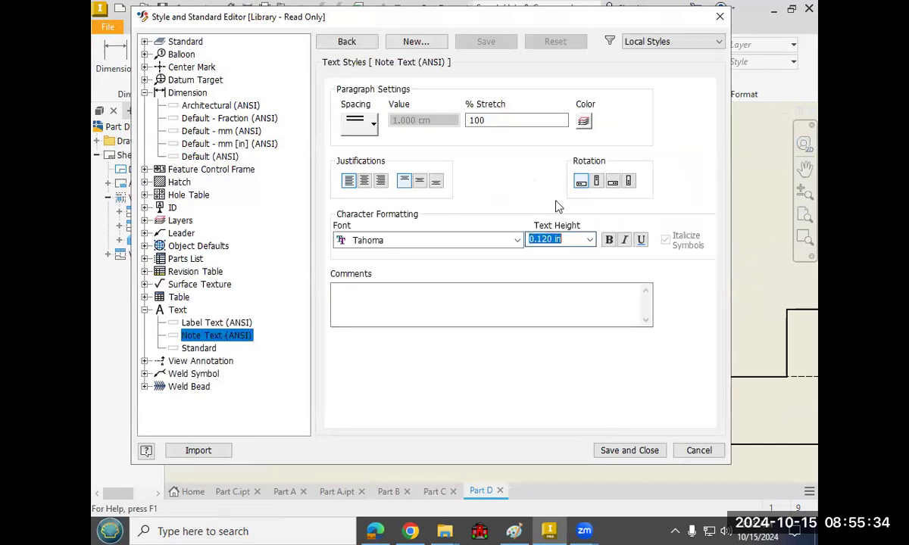
{"action": "type", "text": ".33"}
{"action": "key", "text": "Tab"}
{"action": "left_click", "coordinate": [659, 451]}
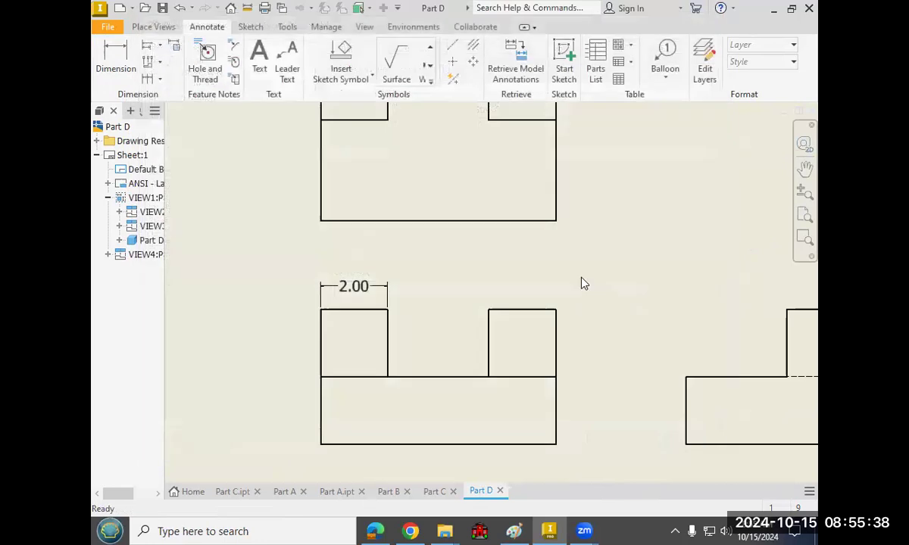
Dimension the distance from the front view's left edge to the inner side of the right upright block, above the first width dimension.
{"action": "scroll", "coordinate": [415, 281], "scroll_direction": "up", "scroll_amount": 3}
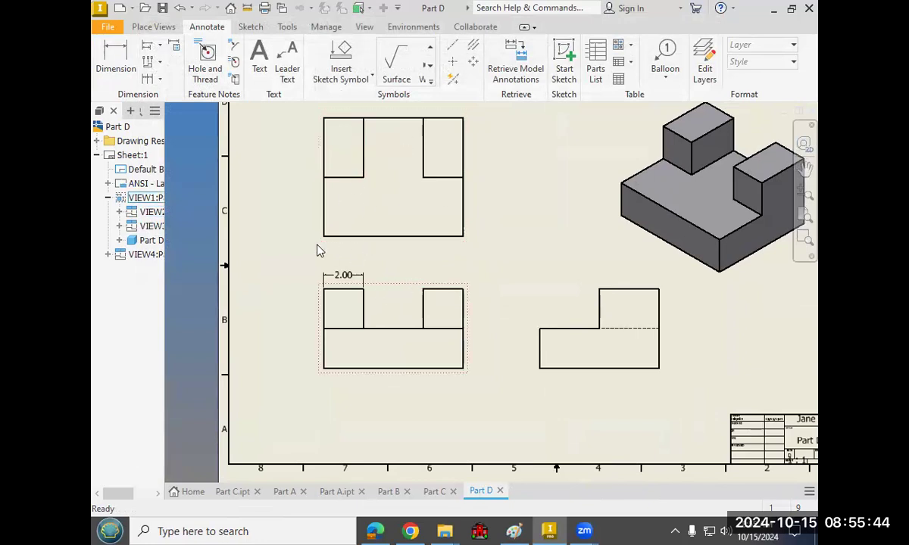
{"action": "left_click", "coordinate": [116, 56]}
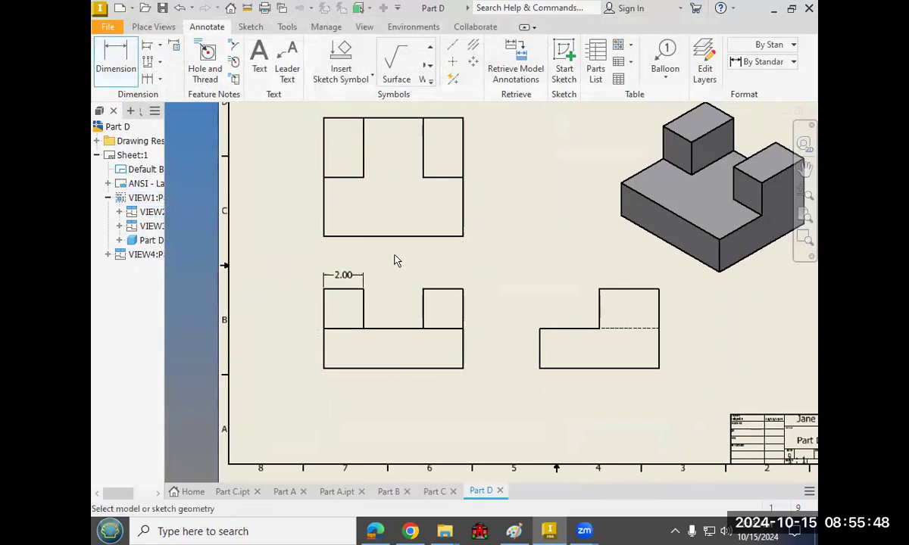
{"action": "left_click", "coordinate": [323, 291]}
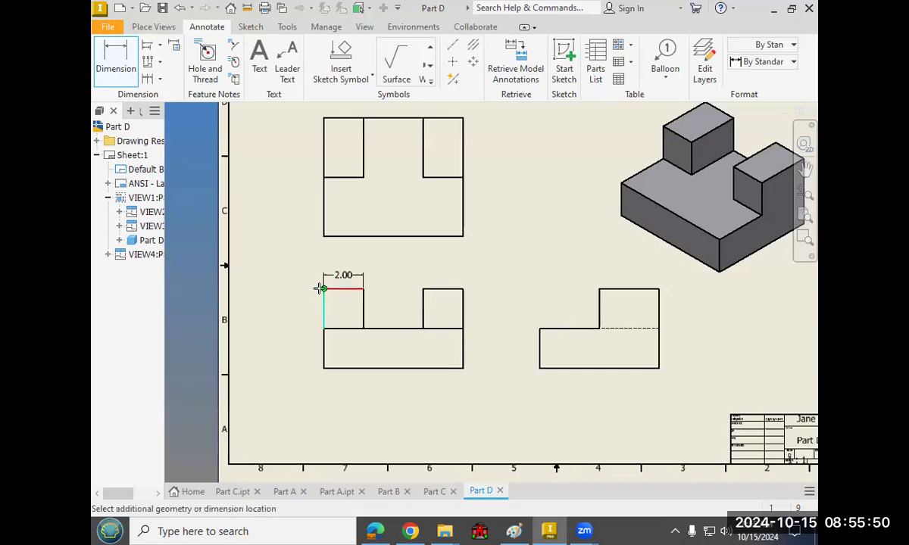
{"action": "left_click", "coordinate": [422, 290]}
{"action": "left_click", "coordinate": [402, 269]}
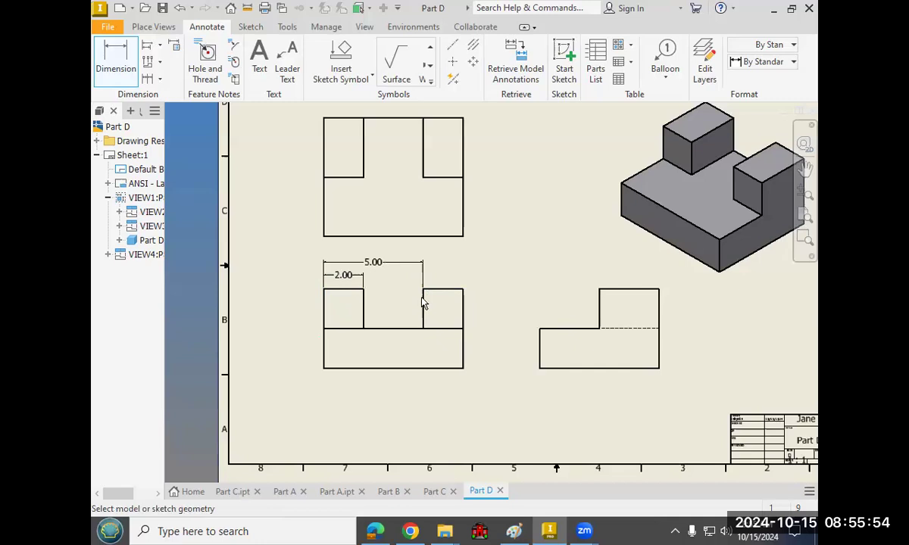
Dimension the front view's overall width above the other width dimensions, and move the top view up slightly to widen the gap.
{"action": "left_click", "coordinate": [331, 289]}
{"action": "left_click", "coordinate": [464, 291]}
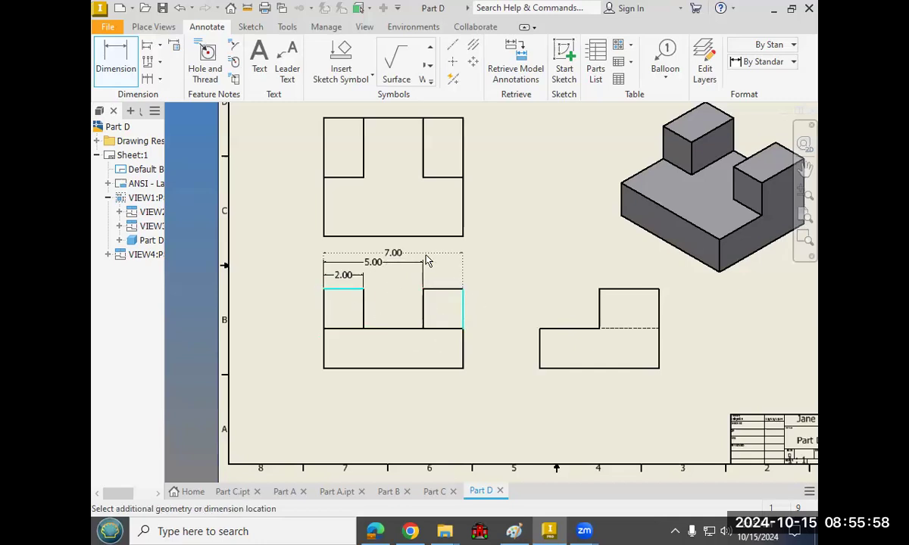
{"action": "left_click", "coordinate": [426, 258]}
{"action": "right_click", "coordinate": [522, 244]}
{"action": "left_click", "coordinate": [585, 238]}
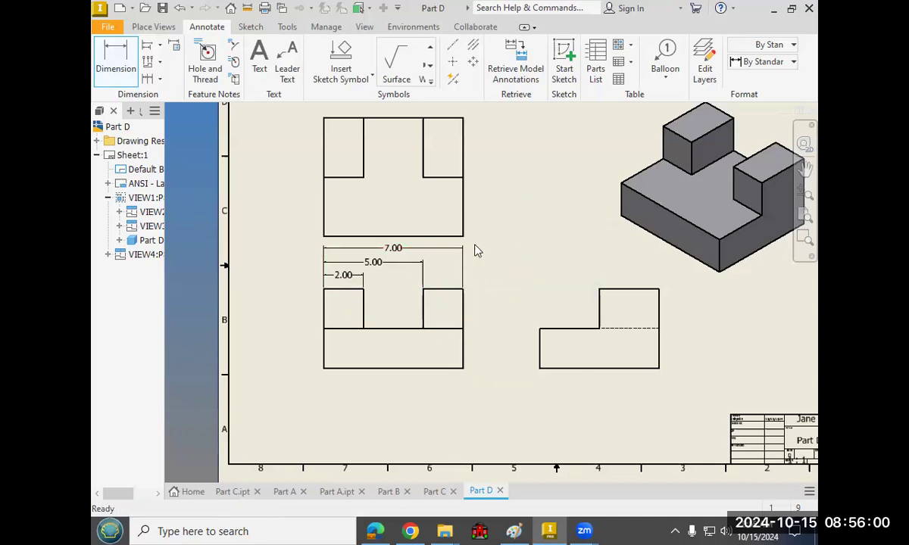
{"action": "left_click_drag", "start_coordinate": [472, 217], "coordinate": [480, 205]}
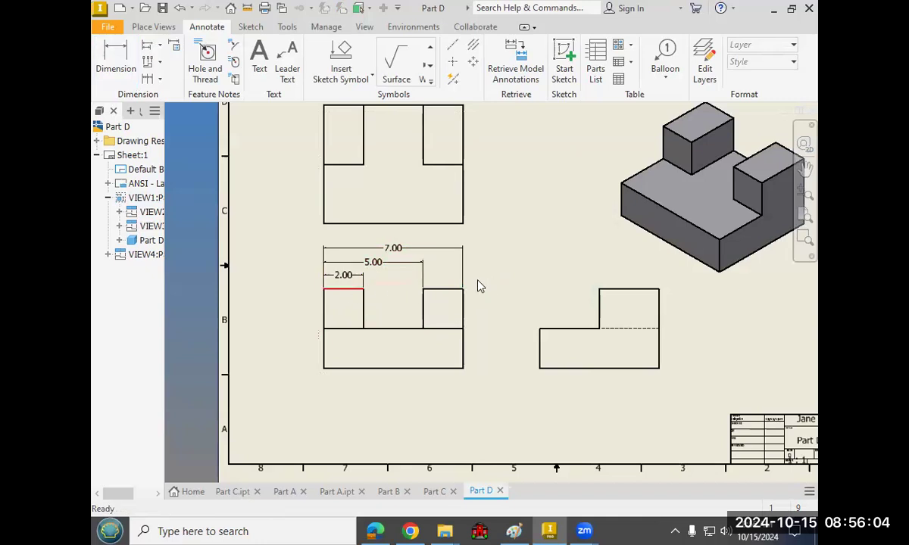
Dimension the base thickness beside the right edge of the front view.
{"action": "left_click", "coordinate": [126, 66]}
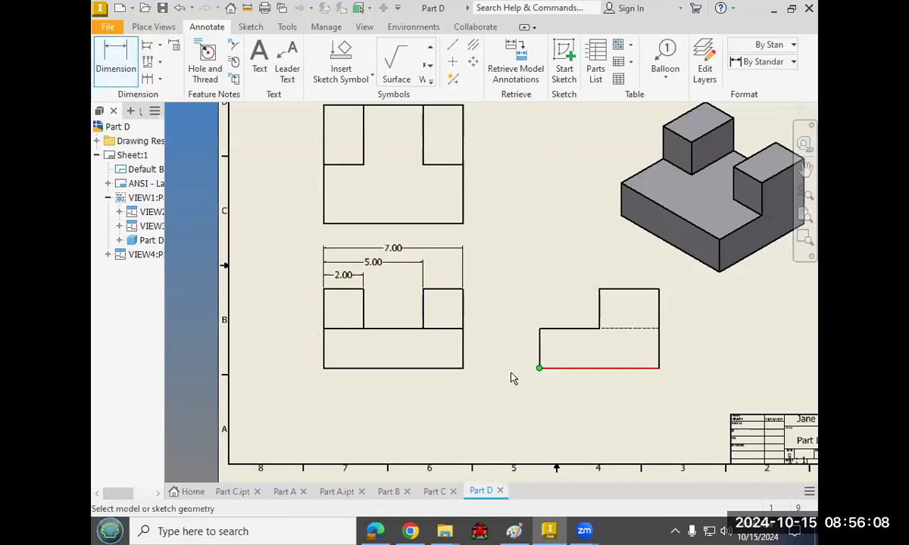
{"action": "left_click", "coordinate": [454, 368]}
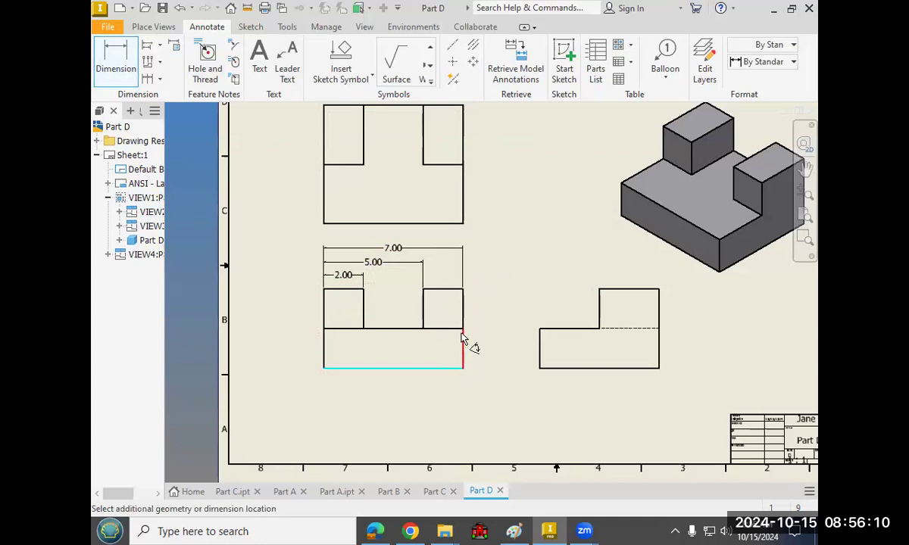
{"action": "left_click", "coordinate": [479, 350]}
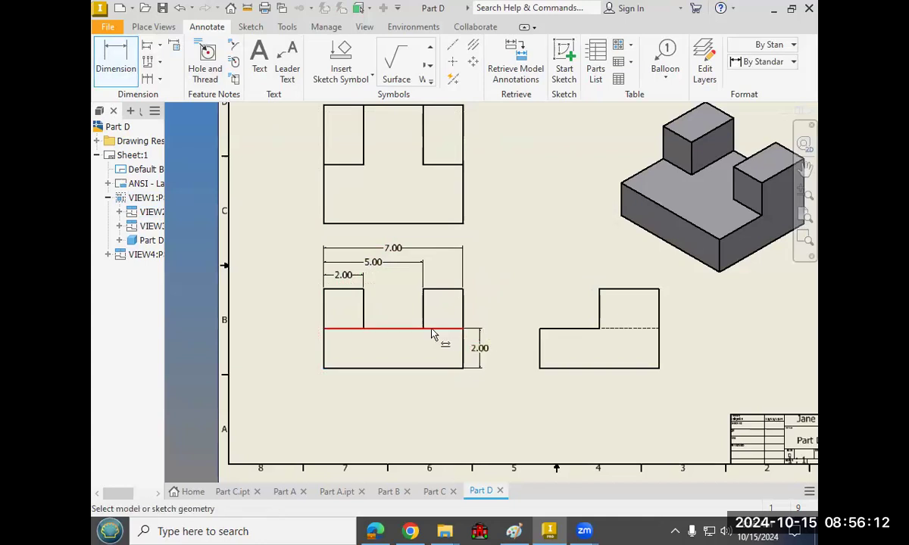
Dimension the base thickness beside the left edge of the side view.
{"action": "scroll", "coordinate": [473, 354], "scroll_direction": "up", "scroll_amount": 3}
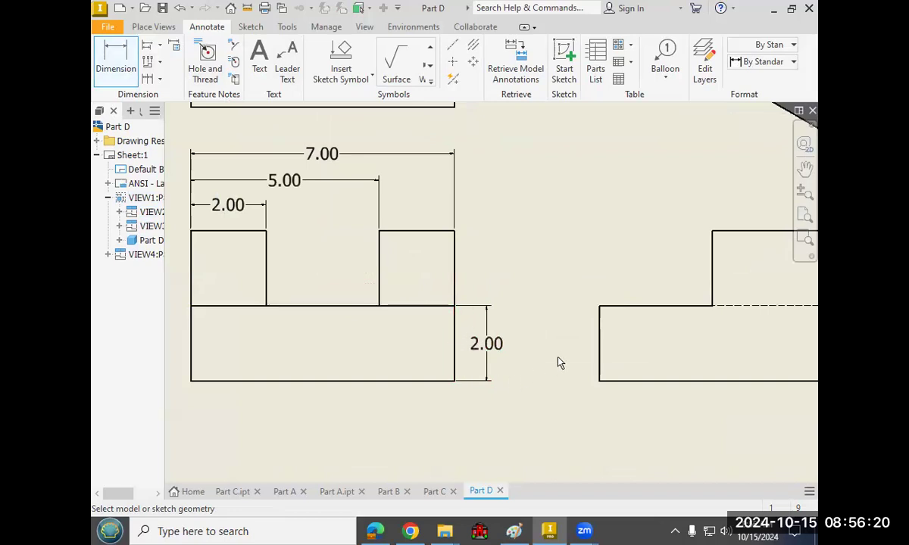
{"action": "left_click", "coordinate": [598, 375]}
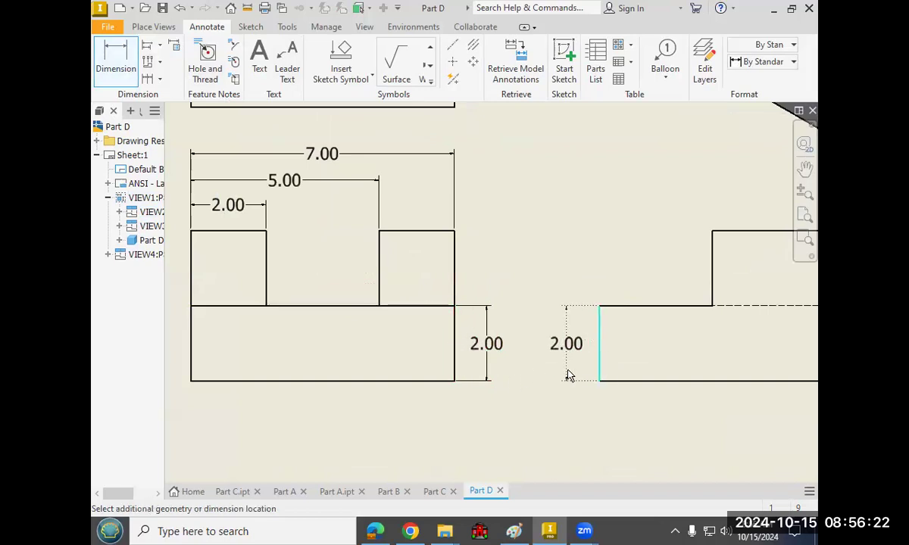
{"action": "left_click", "coordinate": [570, 377]}
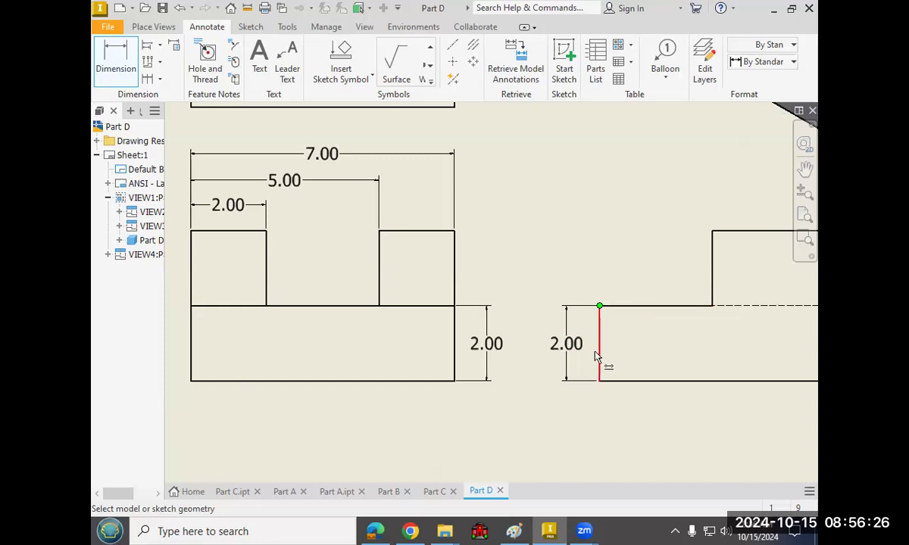
Delete the base thickness dimension beside the front view.
{"action": "right_click", "coordinate": [570, 234]}
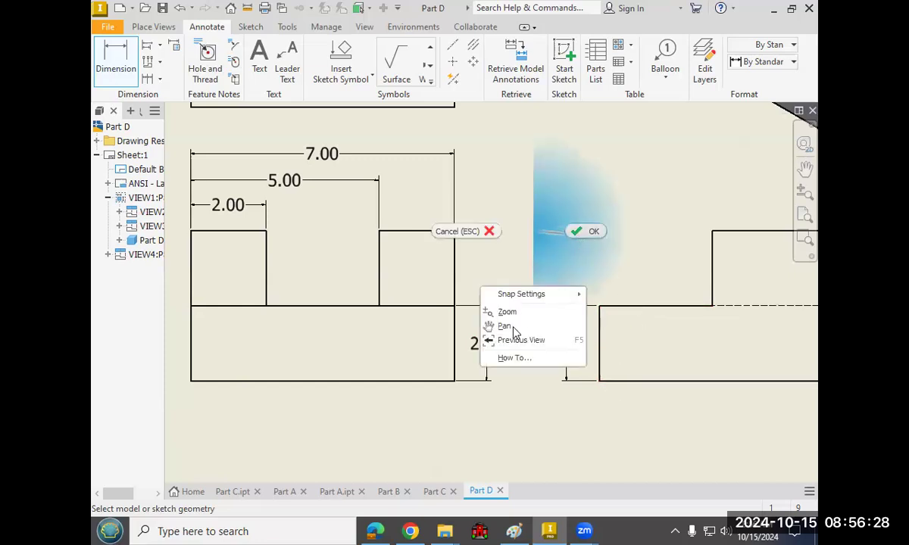
{"action": "left_click", "coordinate": [503, 325]}
{"action": "left_click", "coordinate": [499, 353]}
{"action": "key", "text": "Delete"}
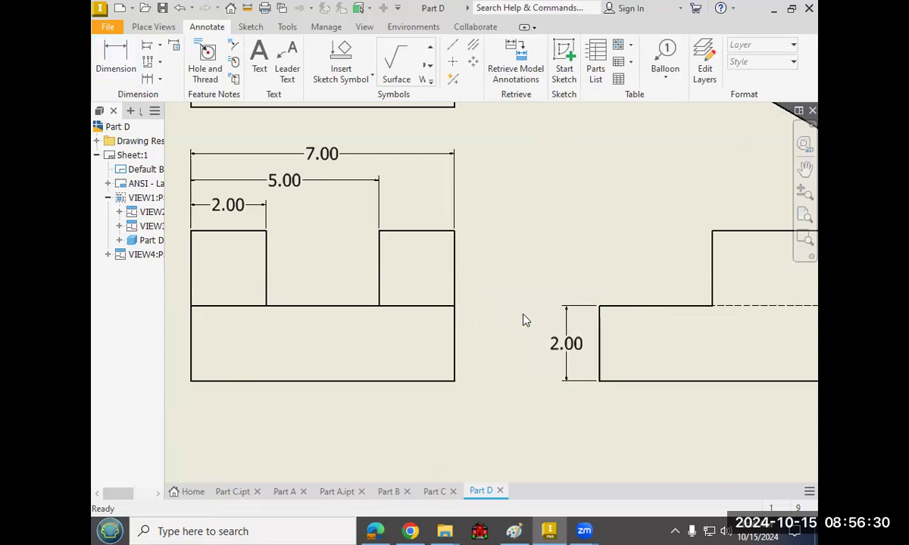
Dimension the overall height of the part beside the right edge of the front view.
{"action": "scroll", "coordinate": [455, 174], "scroll_direction": "up", "scroll_amount": 3}
{"action": "middle_click_drag", "start_coordinate": [469, 193], "coordinate": [442, 216]}
{"action": "scroll", "coordinate": [462, 224], "scroll_direction": "down", "scroll_amount": 3}
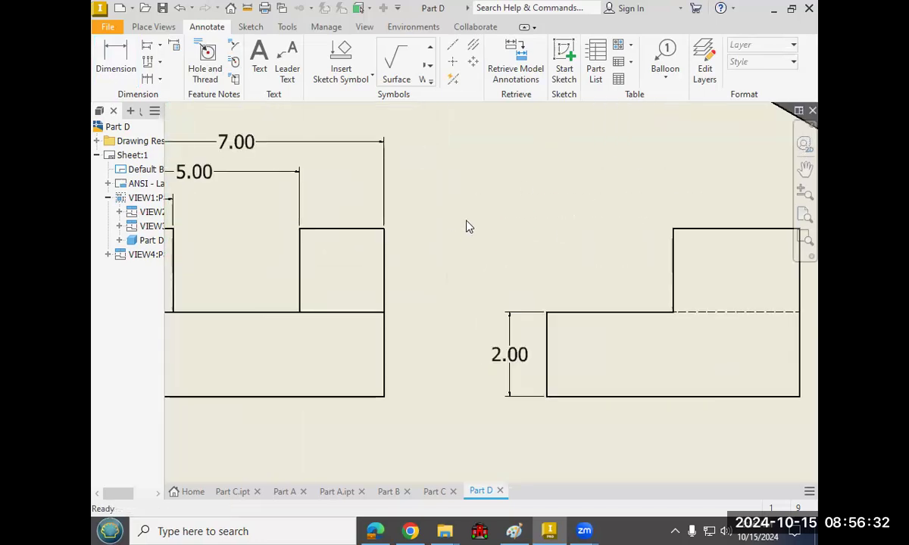
{"action": "left_click", "coordinate": [116, 56]}
{"action": "scroll", "coordinate": [566, 261], "scroll_direction": "up", "scroll_amount": 3}
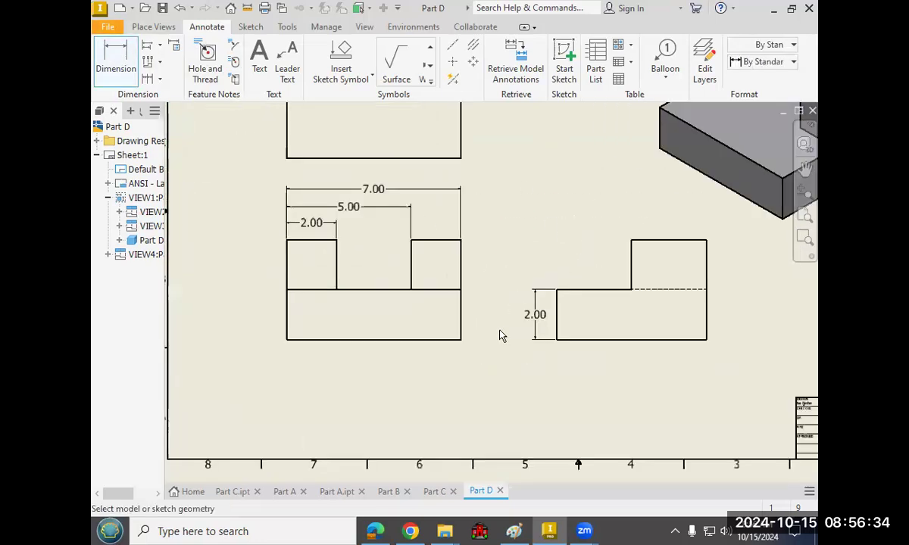
{"action": "left_click", "coordinate": [459, 340]}
{"action": "left_click", "coordinate": [460, 242]}
{"action": "left_click", "coordinate": [485, 284]}
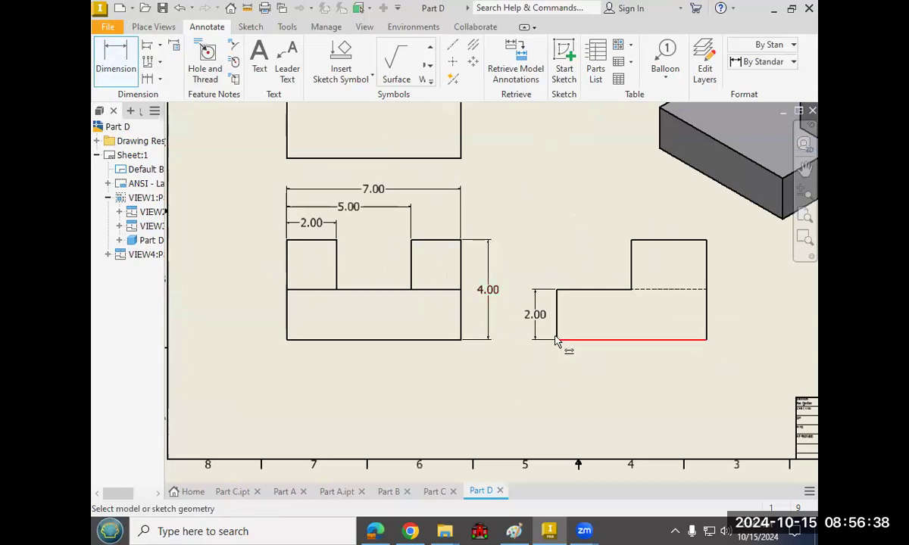
Dimension the overall height beside the side view and delete that duplicate dimension.
{"action": "left_click", "coordinate": [556, 340]}
{"action": "left_click", "coordinate": [632, 244]}
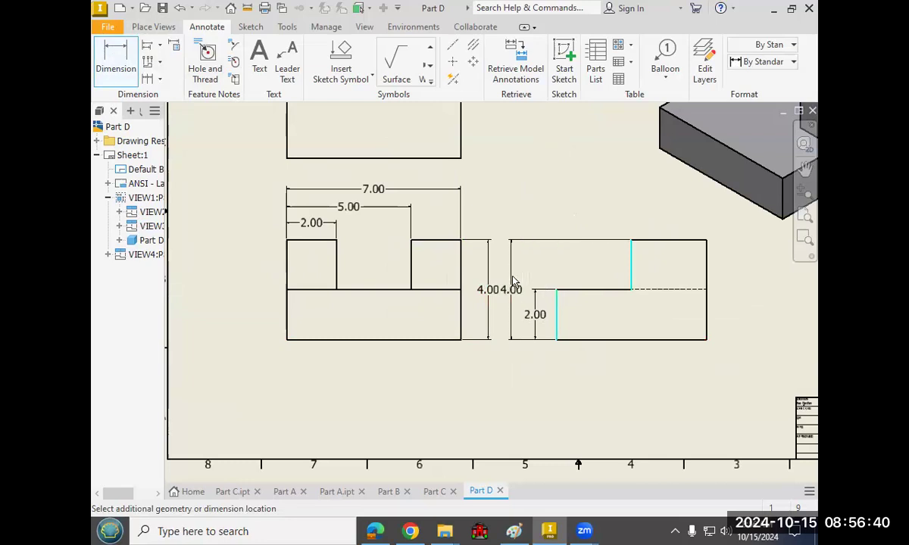
{"action": "right_click", "coordinate": [567, 263]}
{"action": "left_click", "coordinate": [613, 261]}
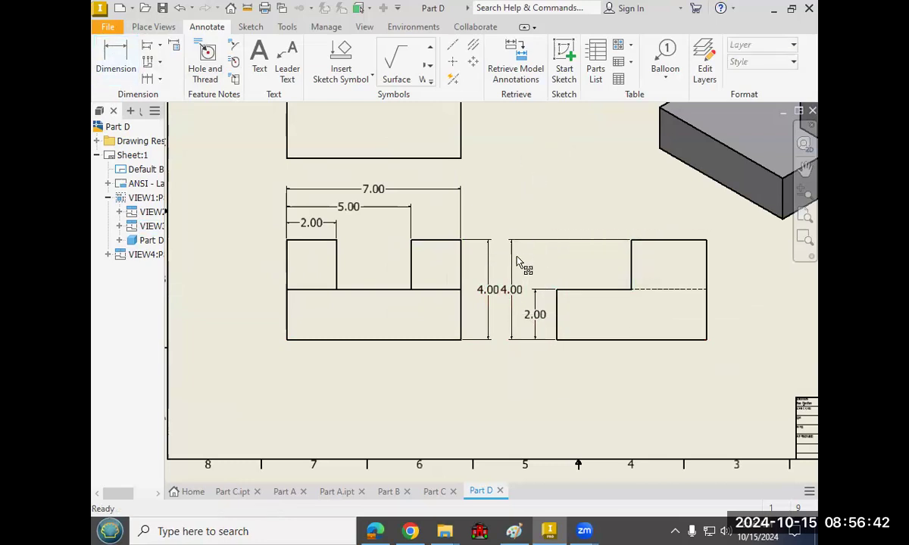
{"action": "left_click", "coordinate": [559, 239]}
{"action": "key", "text": "Delete"}
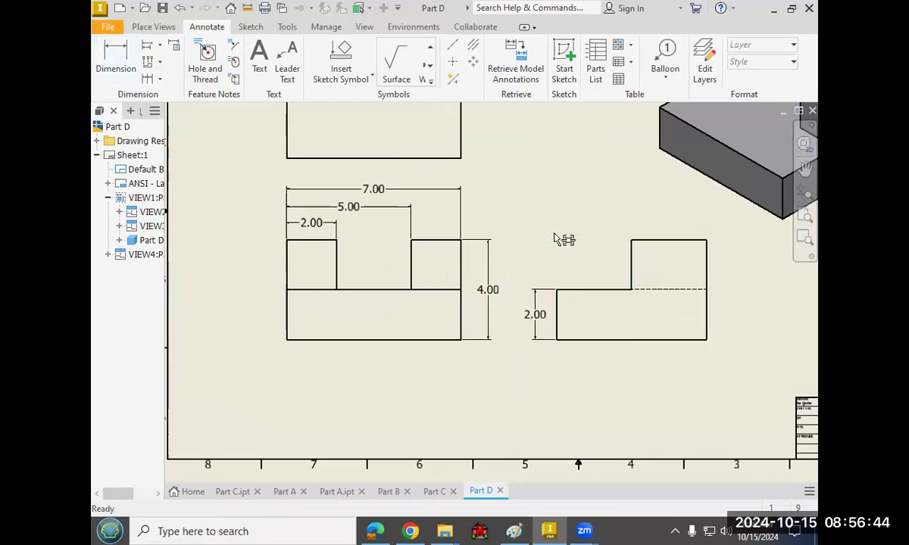
Move the shaded isometric view slightly up and to the right on the sheet.
{"action": "mouse_move", "coordinate": [495, 237]}
{"action": "middle_mouse_down"}
{"action": "mouse_move", "coordinate": [466, 292]}
{"action": "mouse_move", "coordinate": [481, 262]}
{"action": "middle_mouse_up"}
{"action": "scroll", "coordinate": [467, 293], "scroll_direction": "down", "scroll_amount": 3}
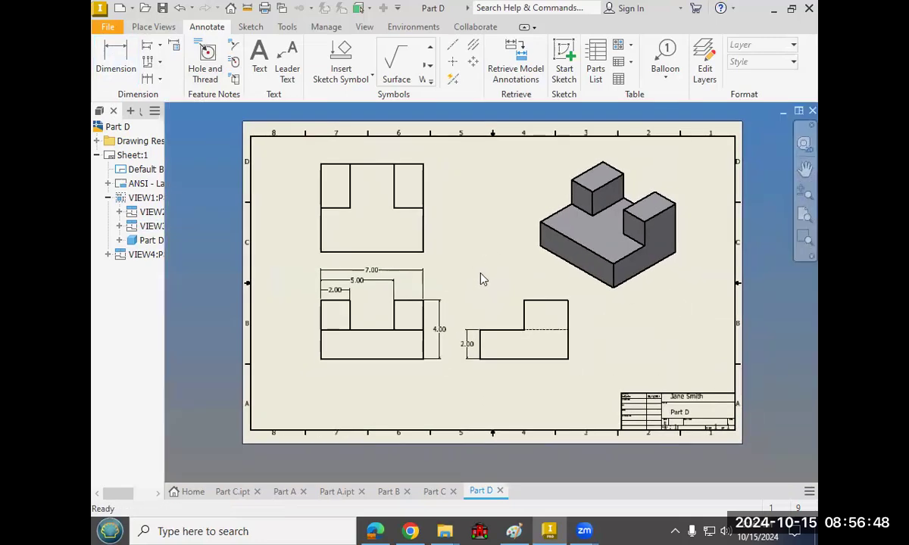
{"action": "middle_click_drag", "start_coordinate": [484, 264], "coordinate": [460, 254]}
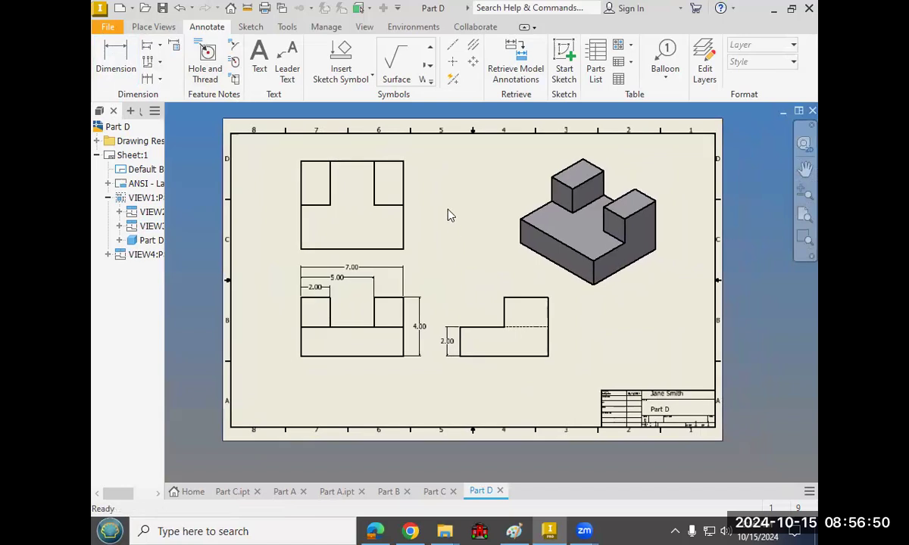
{"action": "right_click", "coordinate": [447, 209]}
{"action": "left_click", "coordinate": [516, 253]}
{"action": "left_click_drag", "start_coordinate": [537, 260], "coordinate": [559, 255]}
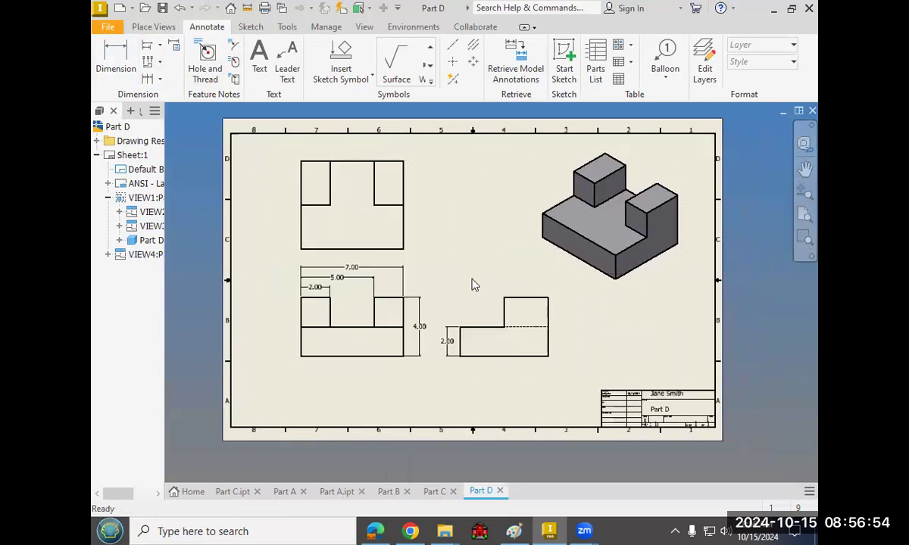
Dimension the depth of the base in front of the upright blocks beside the right edge of the top view.
{"action": "scroll", "coordinate": [472, 279], "scroll_direction": "down", "scroll_amount": 3}
{"action": "mouse_move", "coordinate": [442, 299]}
{"action": "middle_mouse_down"}
{"action": "mouse_move", "coordinate": [467, 289]}
{"action": "mouse_move", "coordinate": [453, 293]}
{"action": "middle_mouse_up"}
{"action": "scroll", "coordinate": [469, 287], "scroll_direction": "up", "scroll_amount": 3}
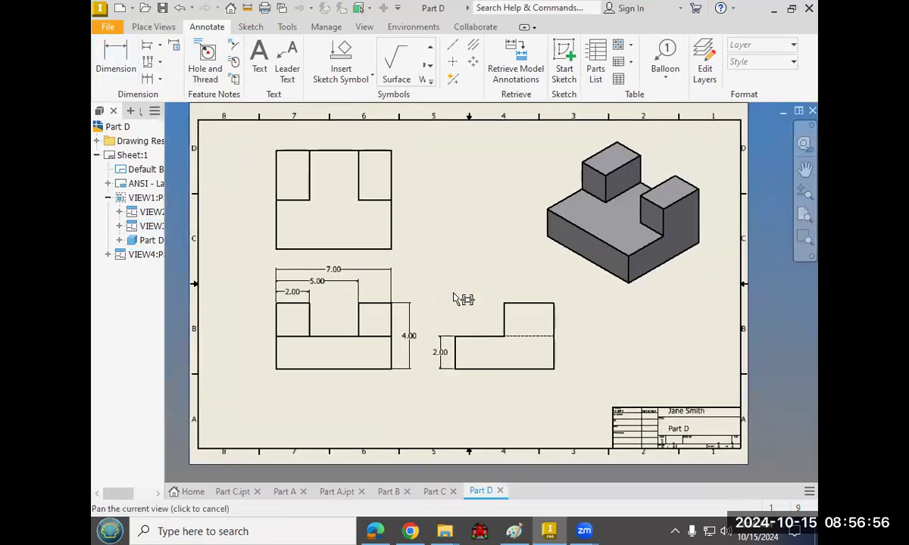
{"action": "key", "text": "d"}
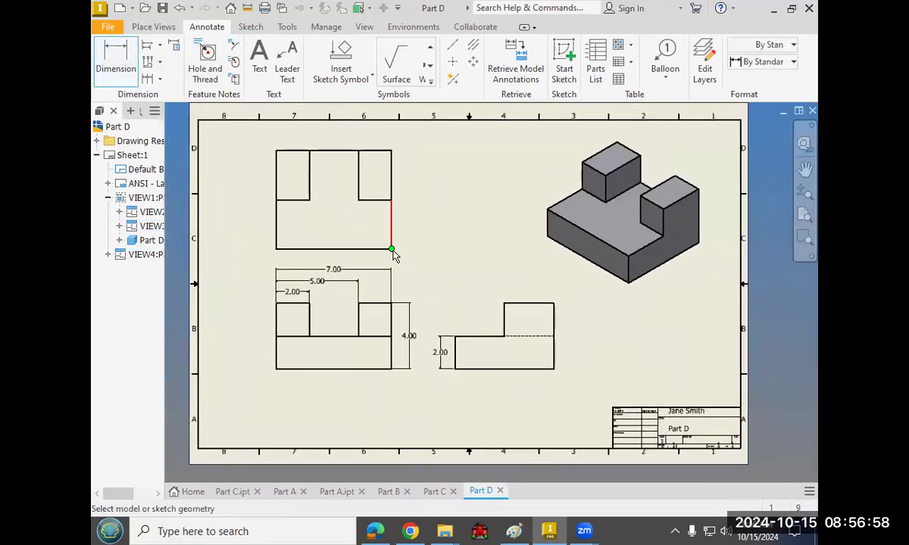
{"action": "left_click", "coordinate": [392, 253]}
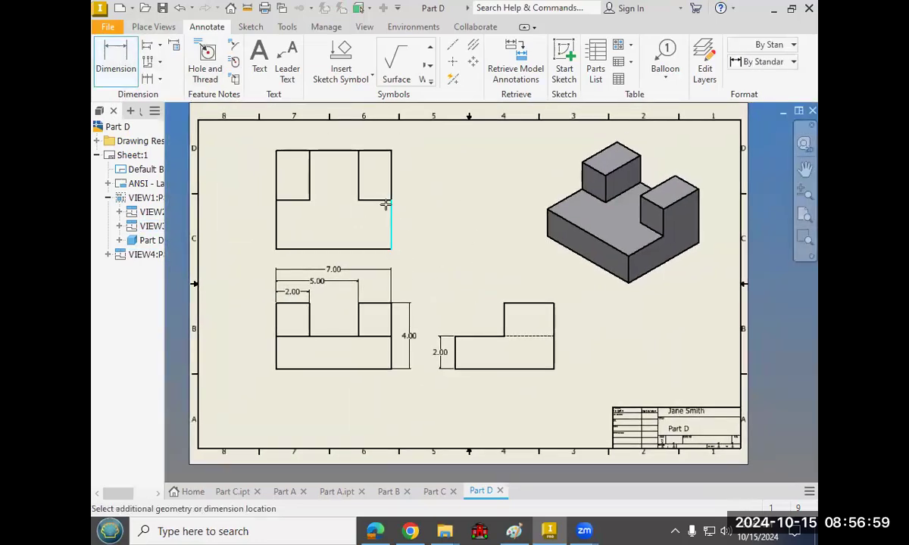
{"action": "left_click", "coordinate": [423, 252]}
Try a dimension on the isometric view from the base's front top edge to the upright block, and undo it.
{"action": "left_click", "coordinate": [612, 252]}
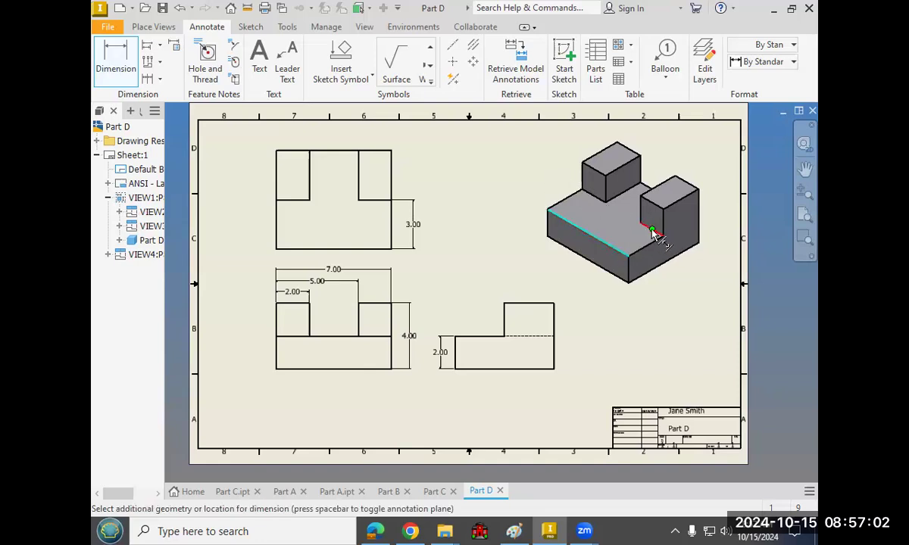
{"action": "left_click", "coordinate": [634, 237]}
{"action": "scroll", "coordinate": [642, 264], "scroll_direction": "down", "scroll_amount": 3}
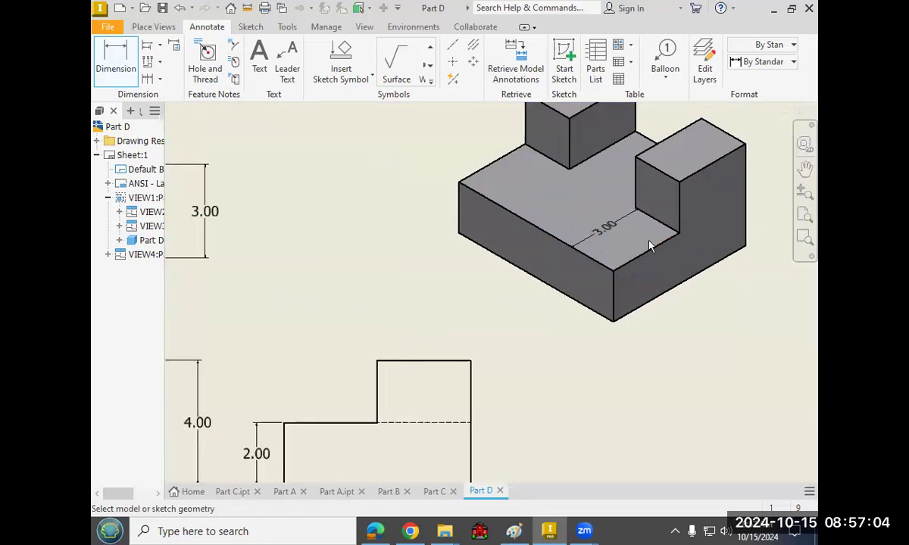
{"action": "key", "text": "ctrl+z"}
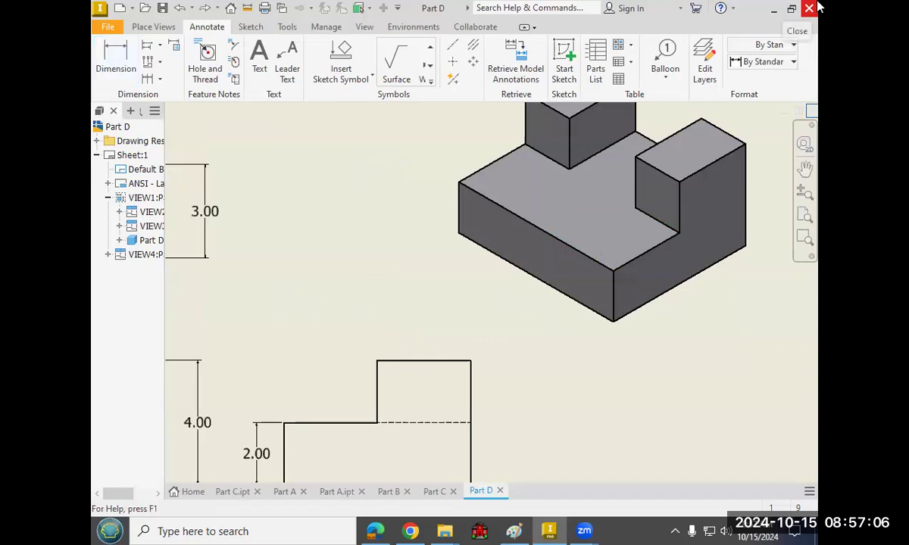
Dimension the length of the lower ledge in front of the upright block above the side view.
{"action": "scroll", "coordinate": [386, 211], "scroll_direction": "up", "scroll_amount": 3}
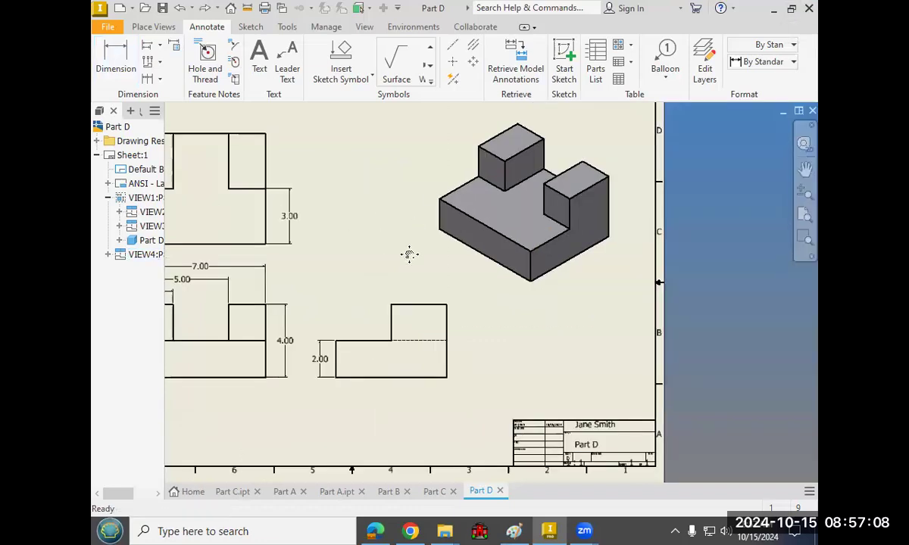
{"action": "scroll", "coordinate": [312, 220], "scroll_direction": "down", "scroll_amount": 2}
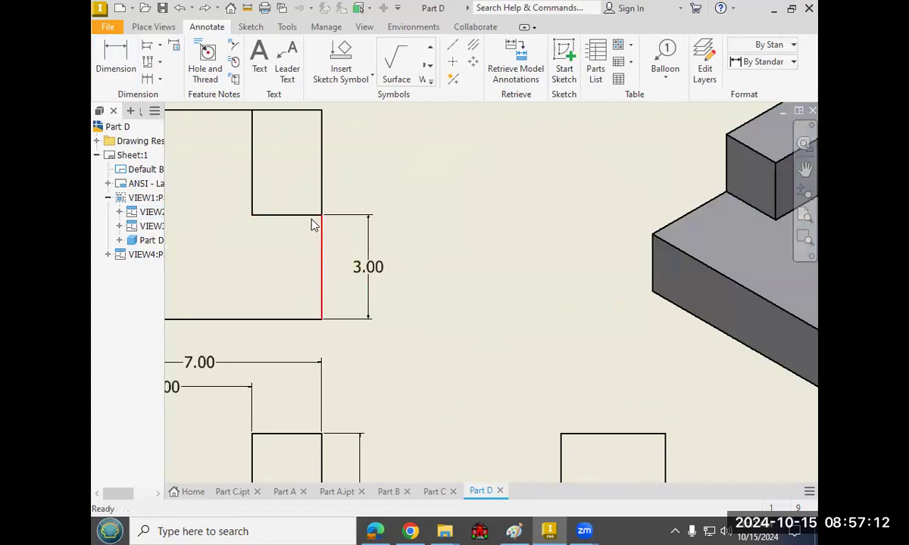
{"action": "scroll", "coordinate": [471, 287], "scroll_direction": "up", "scroll_amount": 3}
{"action": "middle_click_drag", "start_coordinate": [471, 287], "coordinate": [440, 283]}
{"action": "left_click", "coordinate": [409, 403]}
{"action": "key", "text": "Escape"}
{"action": "key", "text": "d"}
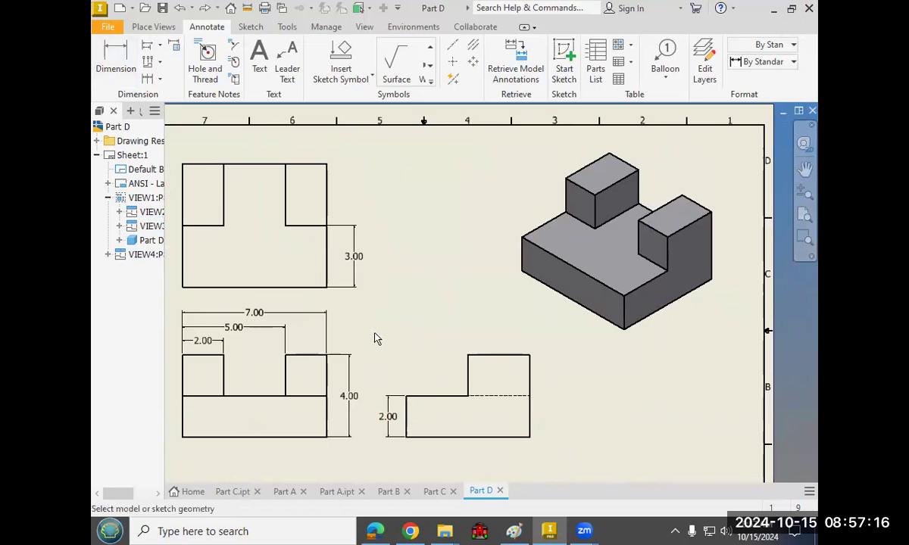
{"action": "left_click", "coordinate": [409, 396]}
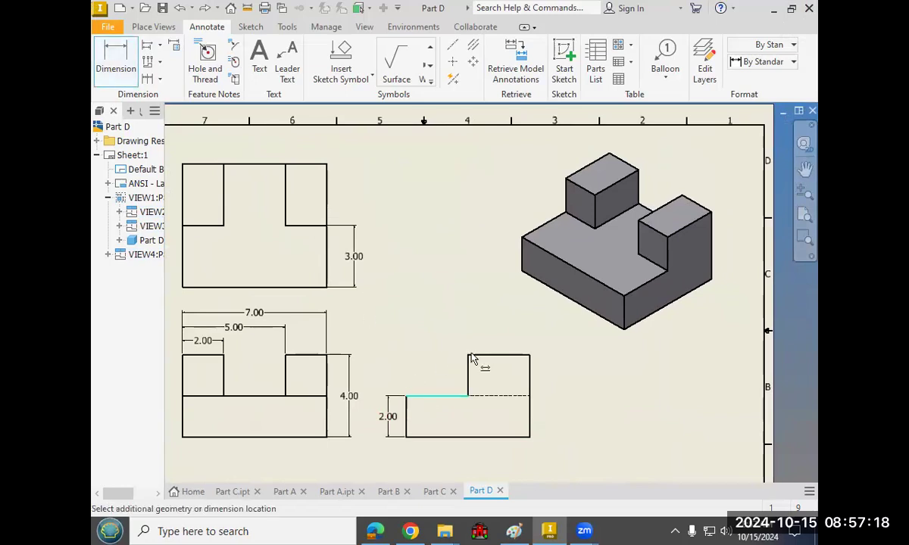
{"action": "left_click", "coordinate": [421, 335]}
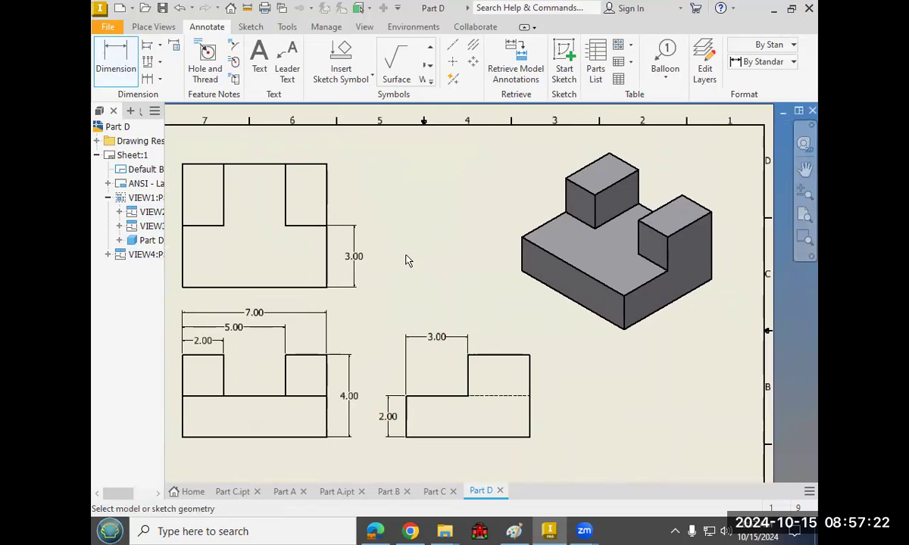
Delete the depth dimension of the base in front of the upright blocks from the top view.
{"action": "right_click", "coordinate": [436, 256]}
{"action": "left_click", "coordinate": [490, 250]}
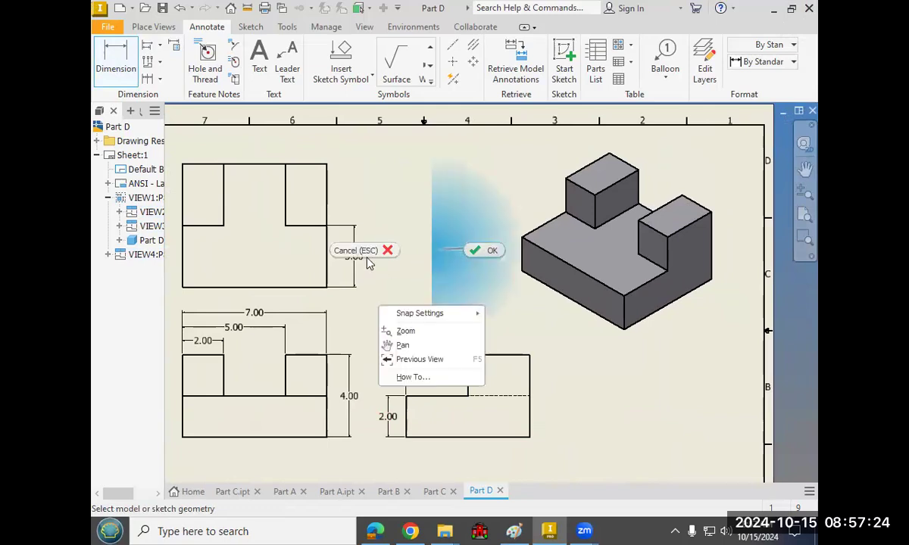
{"action": "key", "text": "Delete"}
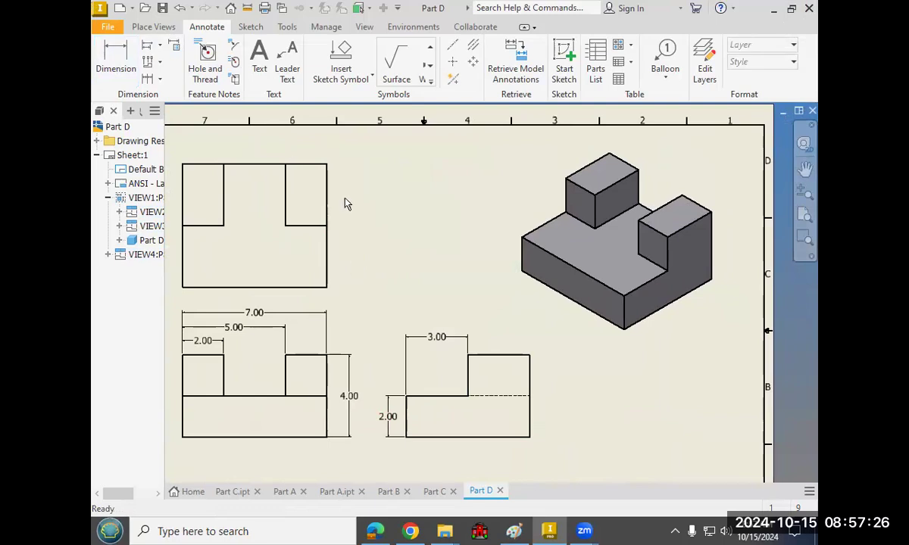
Dimension the overall depth of the side view from its front edge to its back edge, above the ledge dimension.
{"action": "left_click", "coordinate": [103, 61]}
{"action": "left_click", "coordinate": [406, 413]}
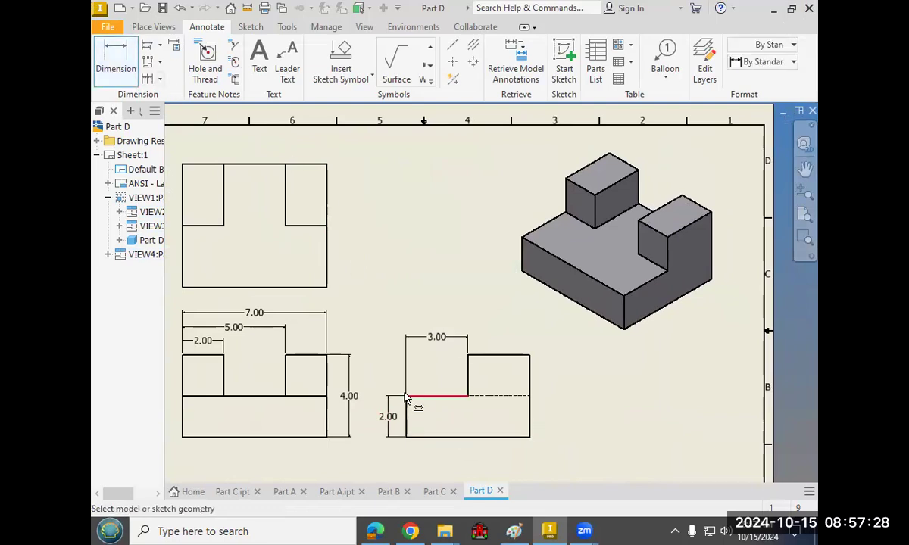
{"action": "left_click", "coordinate": [530, 362]}
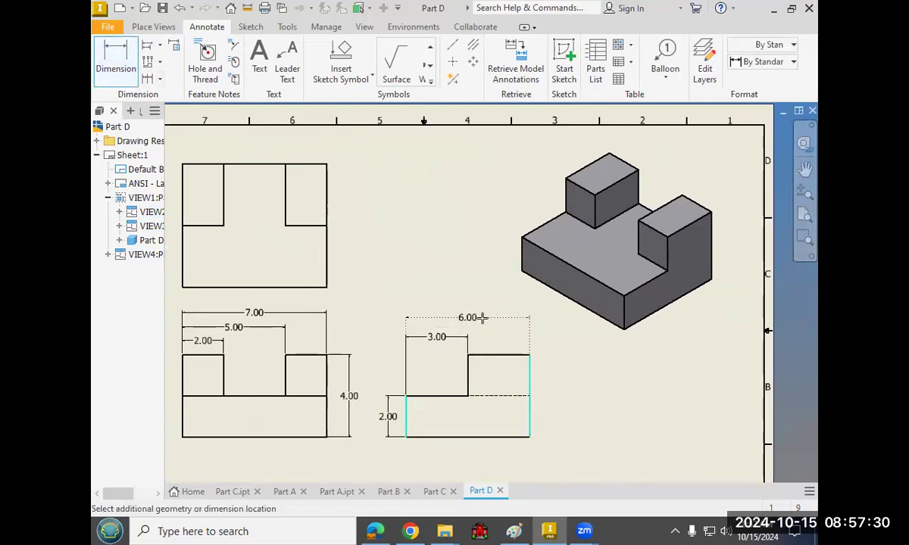
{"action": "left_click", "coordinate": [470, 318]}
Try an overall depth dimension beside the right edge of the top view, and delete it.
{"action": "left_click", "coordinate": [327, 276]}
{"action": "left_click", "coordinate": [327, 165]}
{"action": "left_click", "coordinate": [349, 219]}
{"action": "right_click", "coordinate": [396, 202]}
{"action": "key", "text": "Escape"}
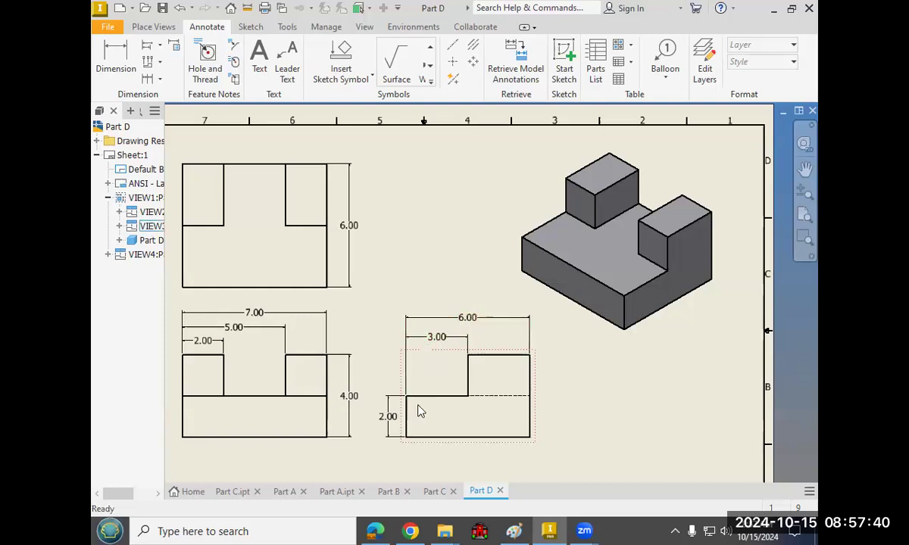
{"action": "left_click", "coordinate": [347, 218]}
{"action": "key", "text": "Delete"}
Move the text with the name and Part D title slightly to the right within the title block.
{"action": "scroll", "coordinate": [396, 225], "scroll_direction": "down", "scroll_amount": 4}
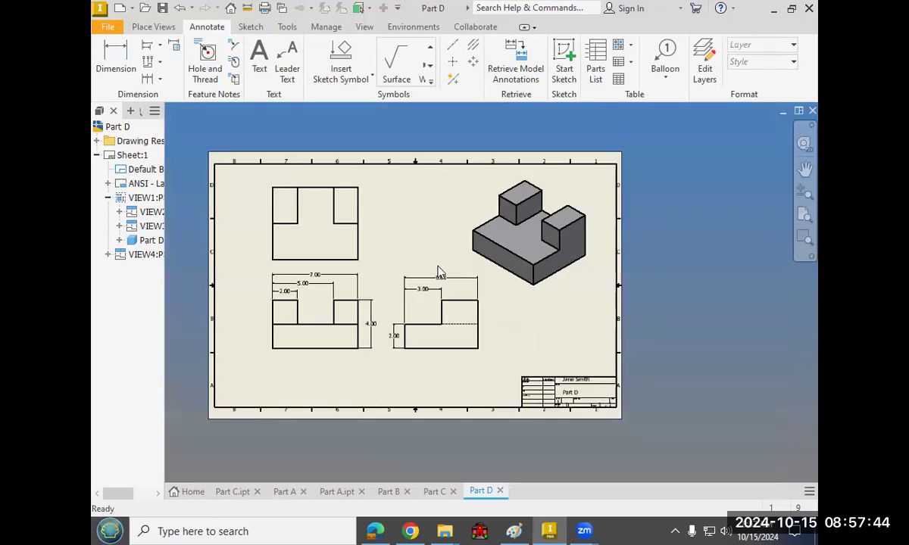
{"action": "scroll", "coordinate": [629, 402], "scroll_direction": "up", "scroll_amount": 3}
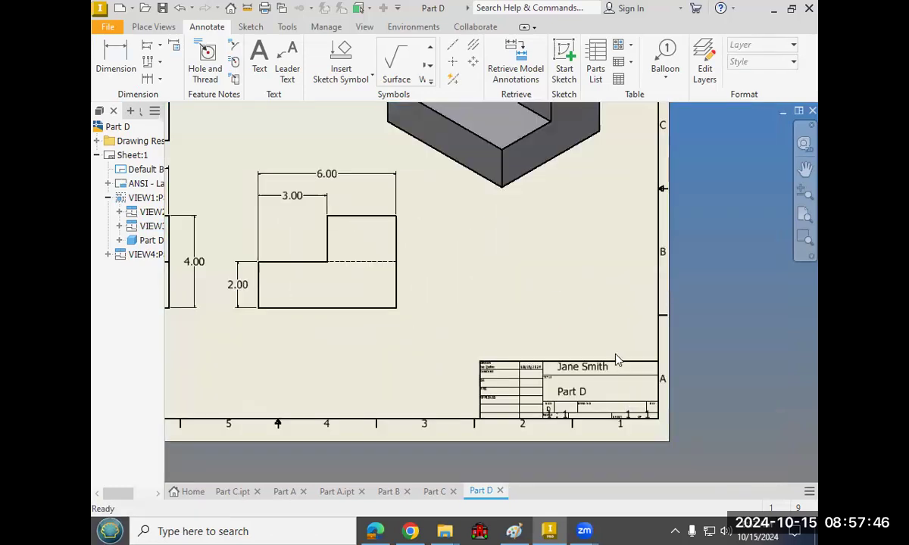
{"action": "left_click", "coordinate": [591, 367]}
{"action": "left_click_drag", "start_coordinate": [590, 366], "coordinate": [600, 366]}
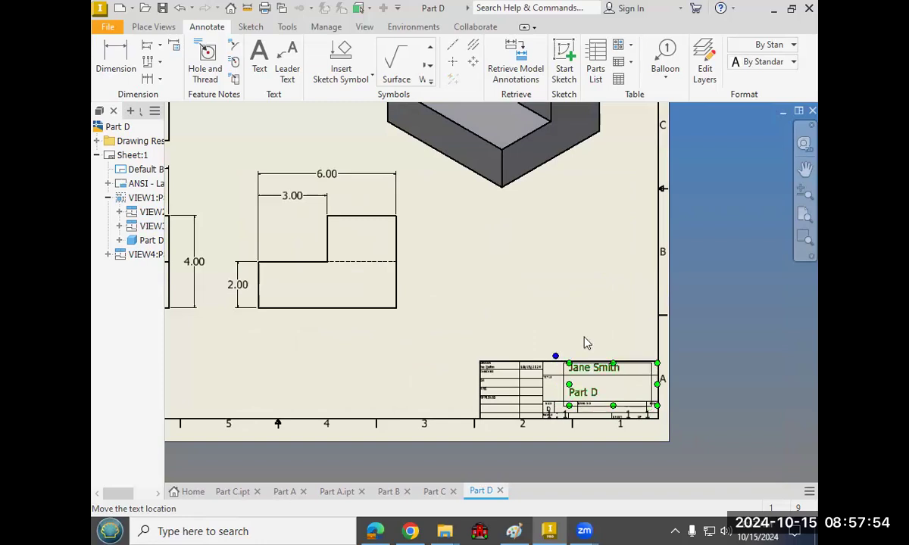
{"action": "key", "text": "Escape"}
Start saving the Part D drawing as an Inventor drawing file, and cancel the save.
{"action": "scroll", "coordinate": [605, 299], "scroll_direction": "down", "scroll_amount": 2}
{"action": "mouse_move", "coordinate": [481, 274]}
{"action": "middle_mouse_down"}
{"action": "mouse_move", "coordinate": [552, 312]}
{"action": "mouse_move", "coordinate": [522, 325]}
{"action": "middle_mouse_up"}
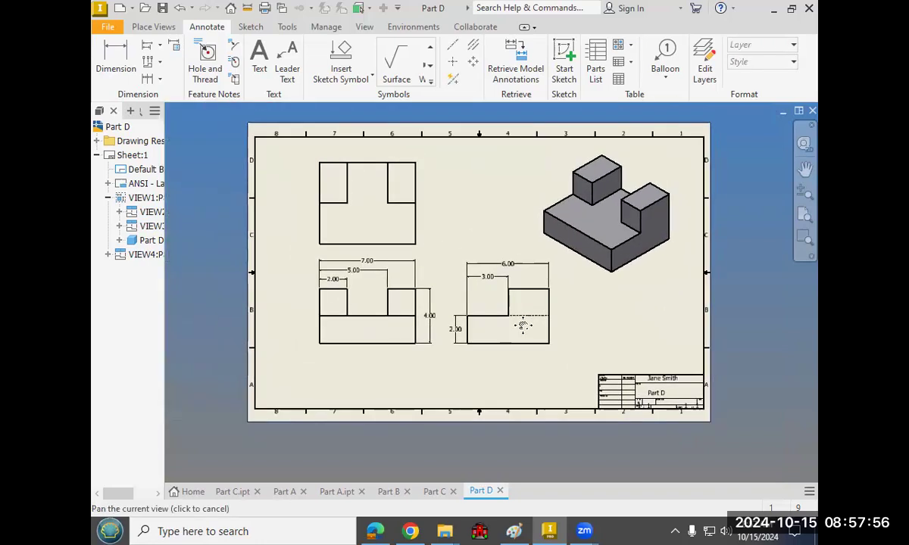
{"action": "left_click", "coordinate": [162, 9]}
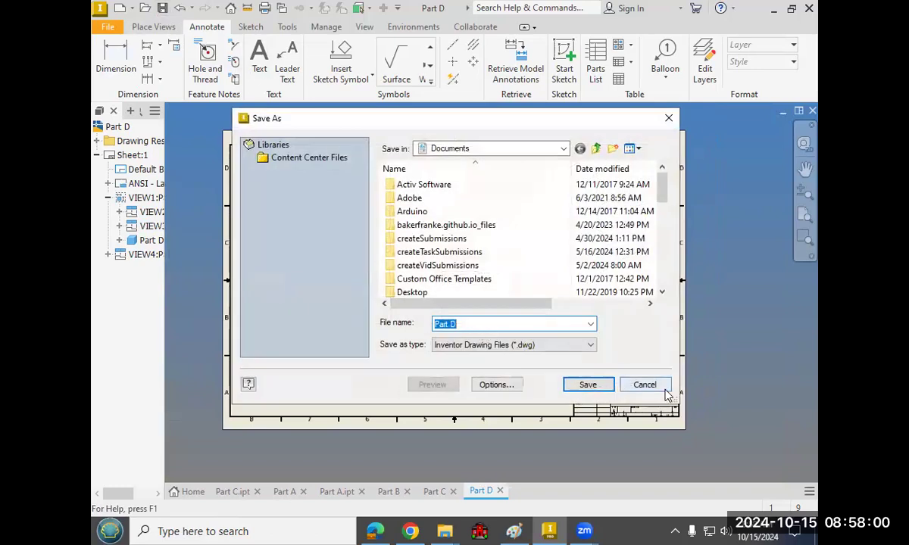
{"action": "left_click", "coordinate": [662, 391]}
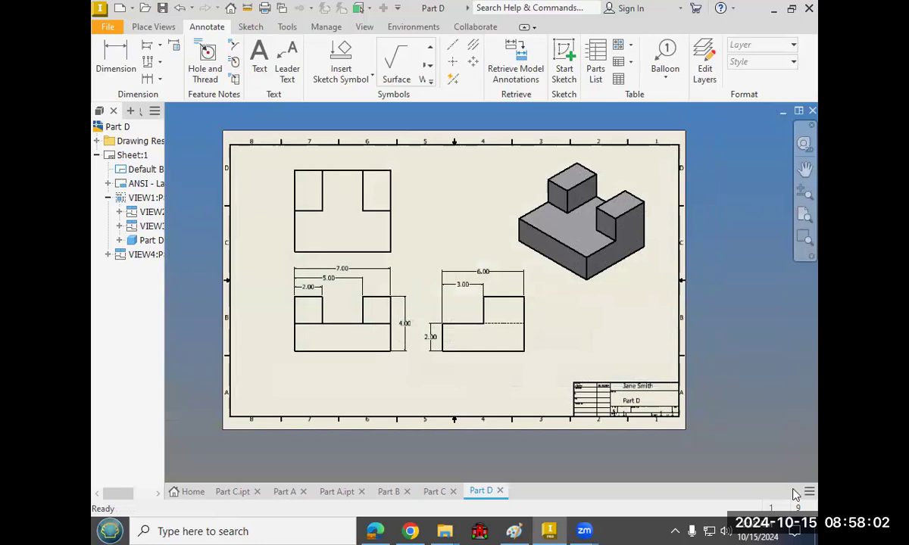